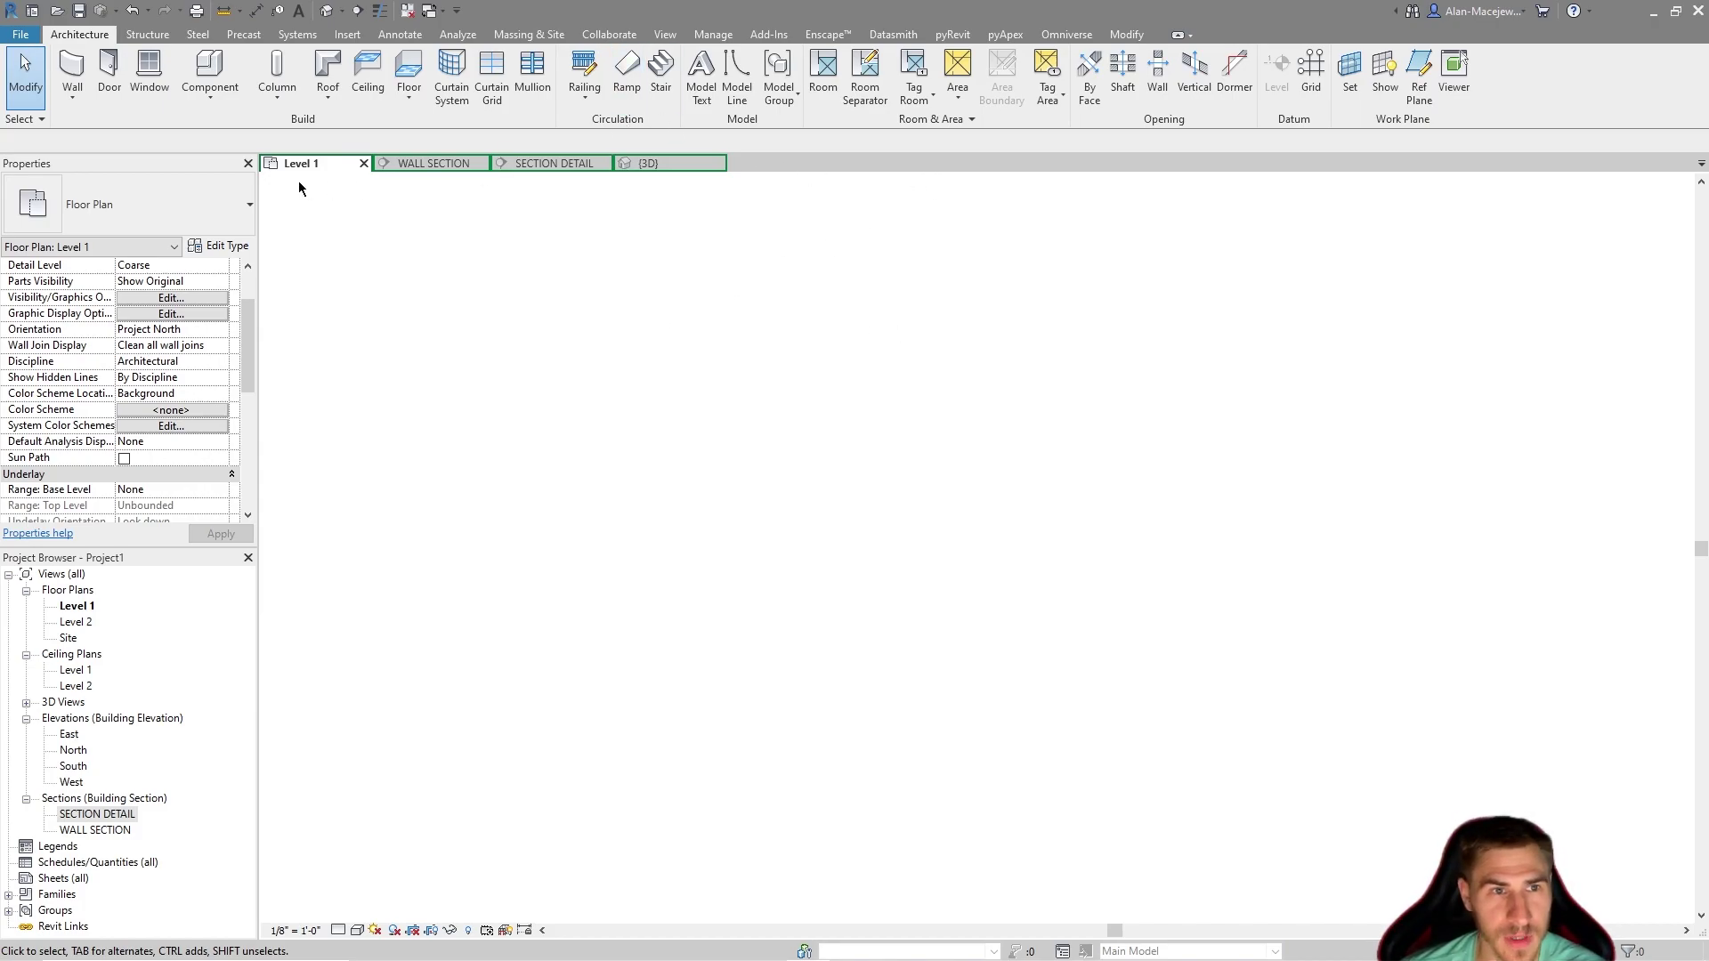
Launch the Stair tool, cancel the save reminder, and confirm Base Level 1 and Top Level 2.
click(661, 100)
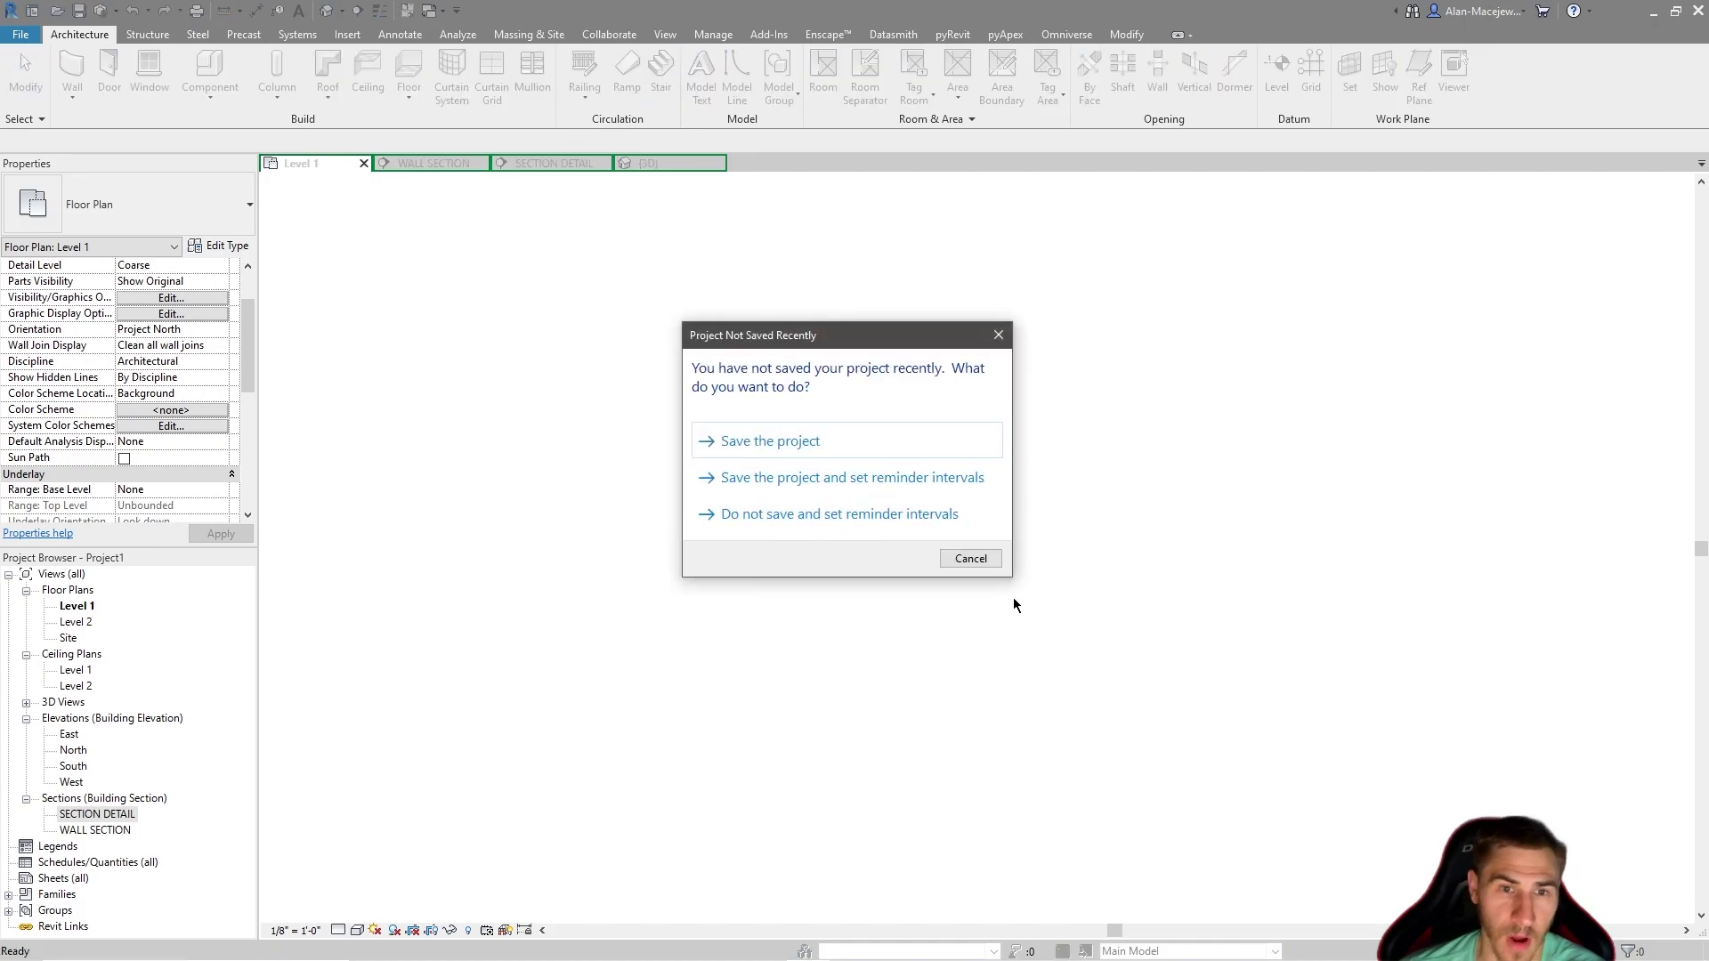
click(985, 565)
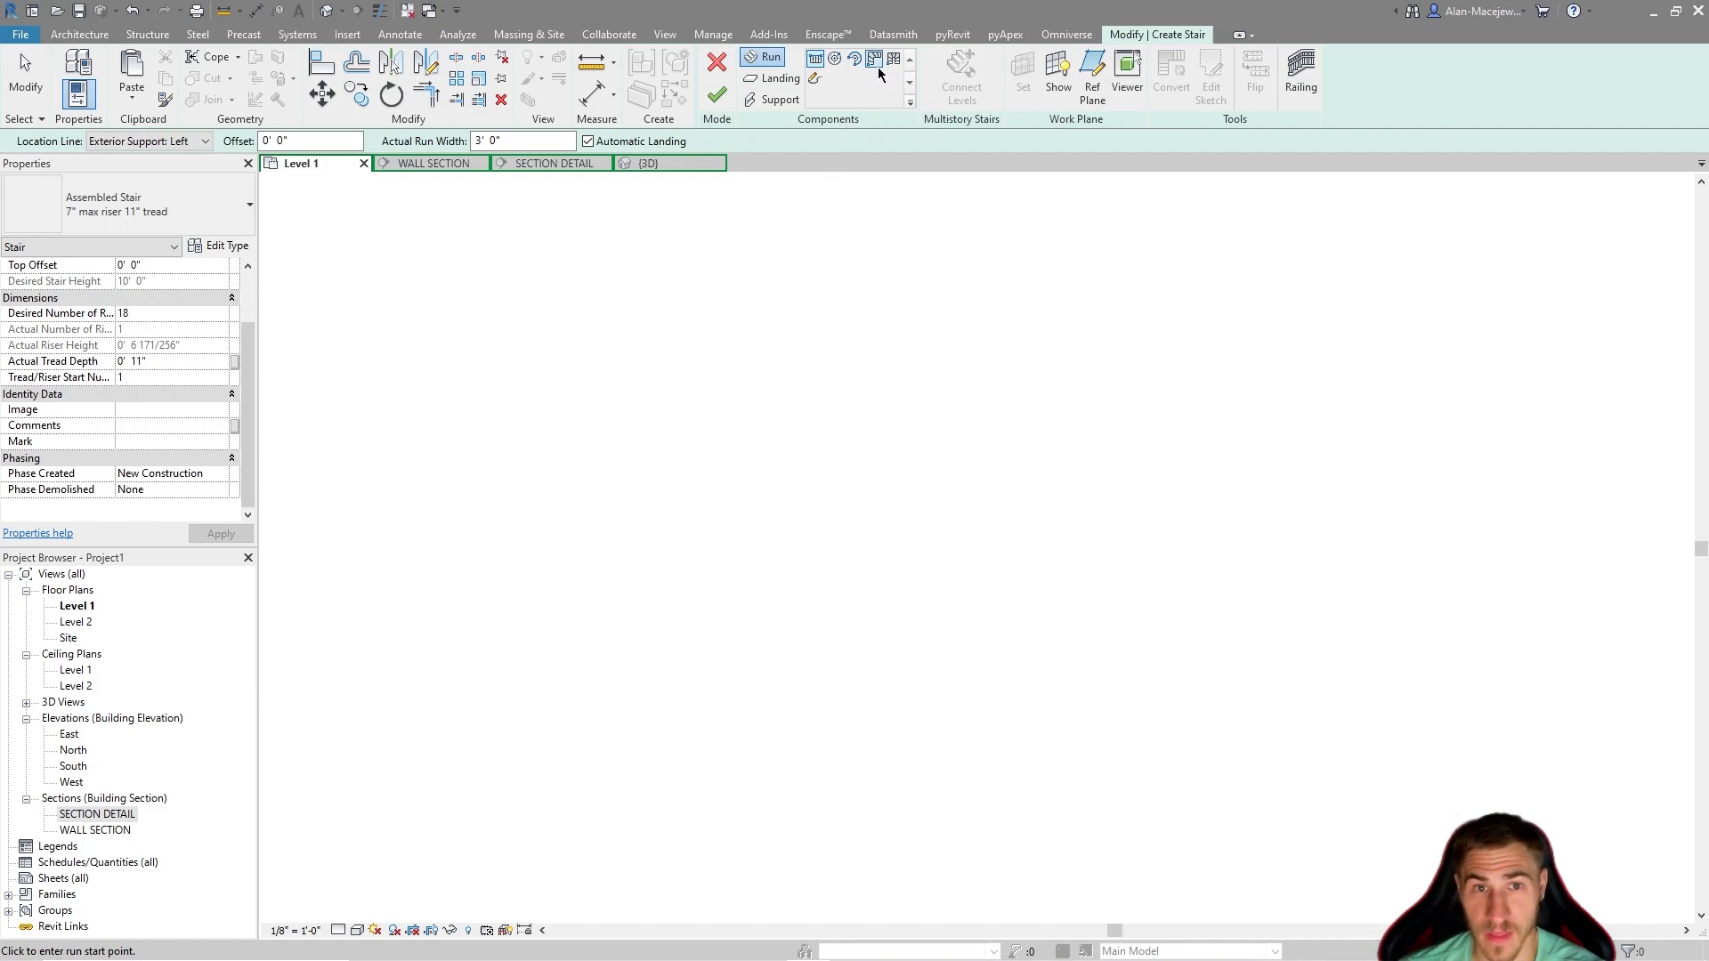
scroll(147, 360, up, 2)
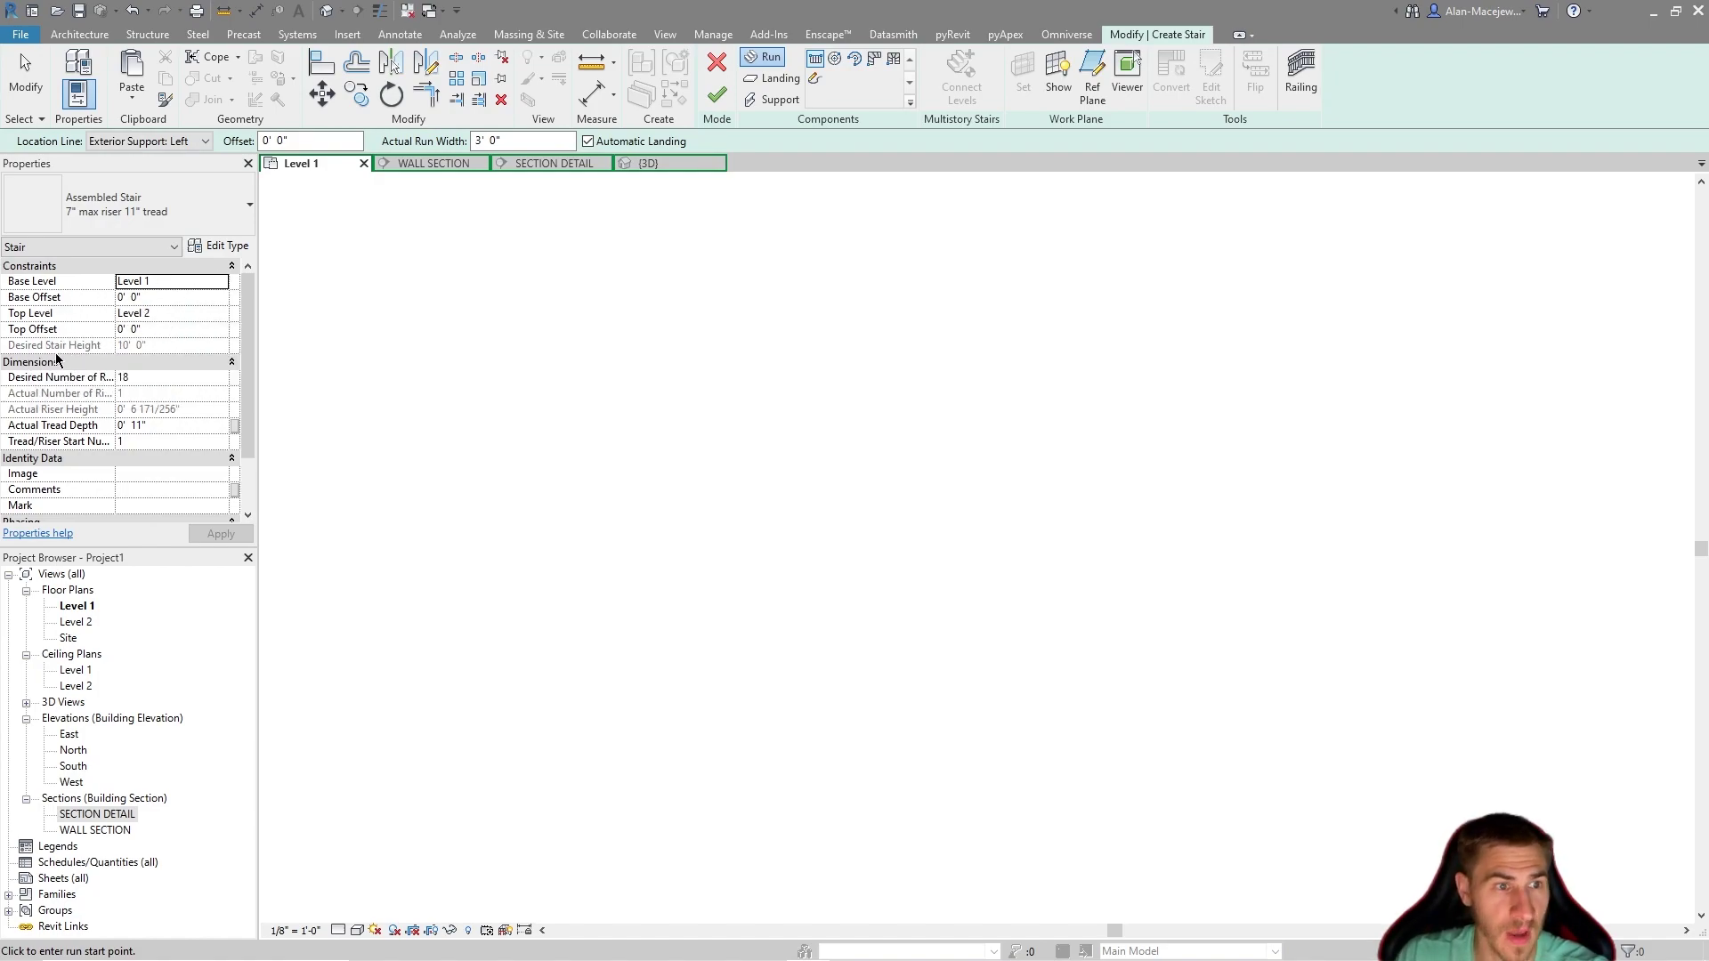
mouse_move(82, 358)
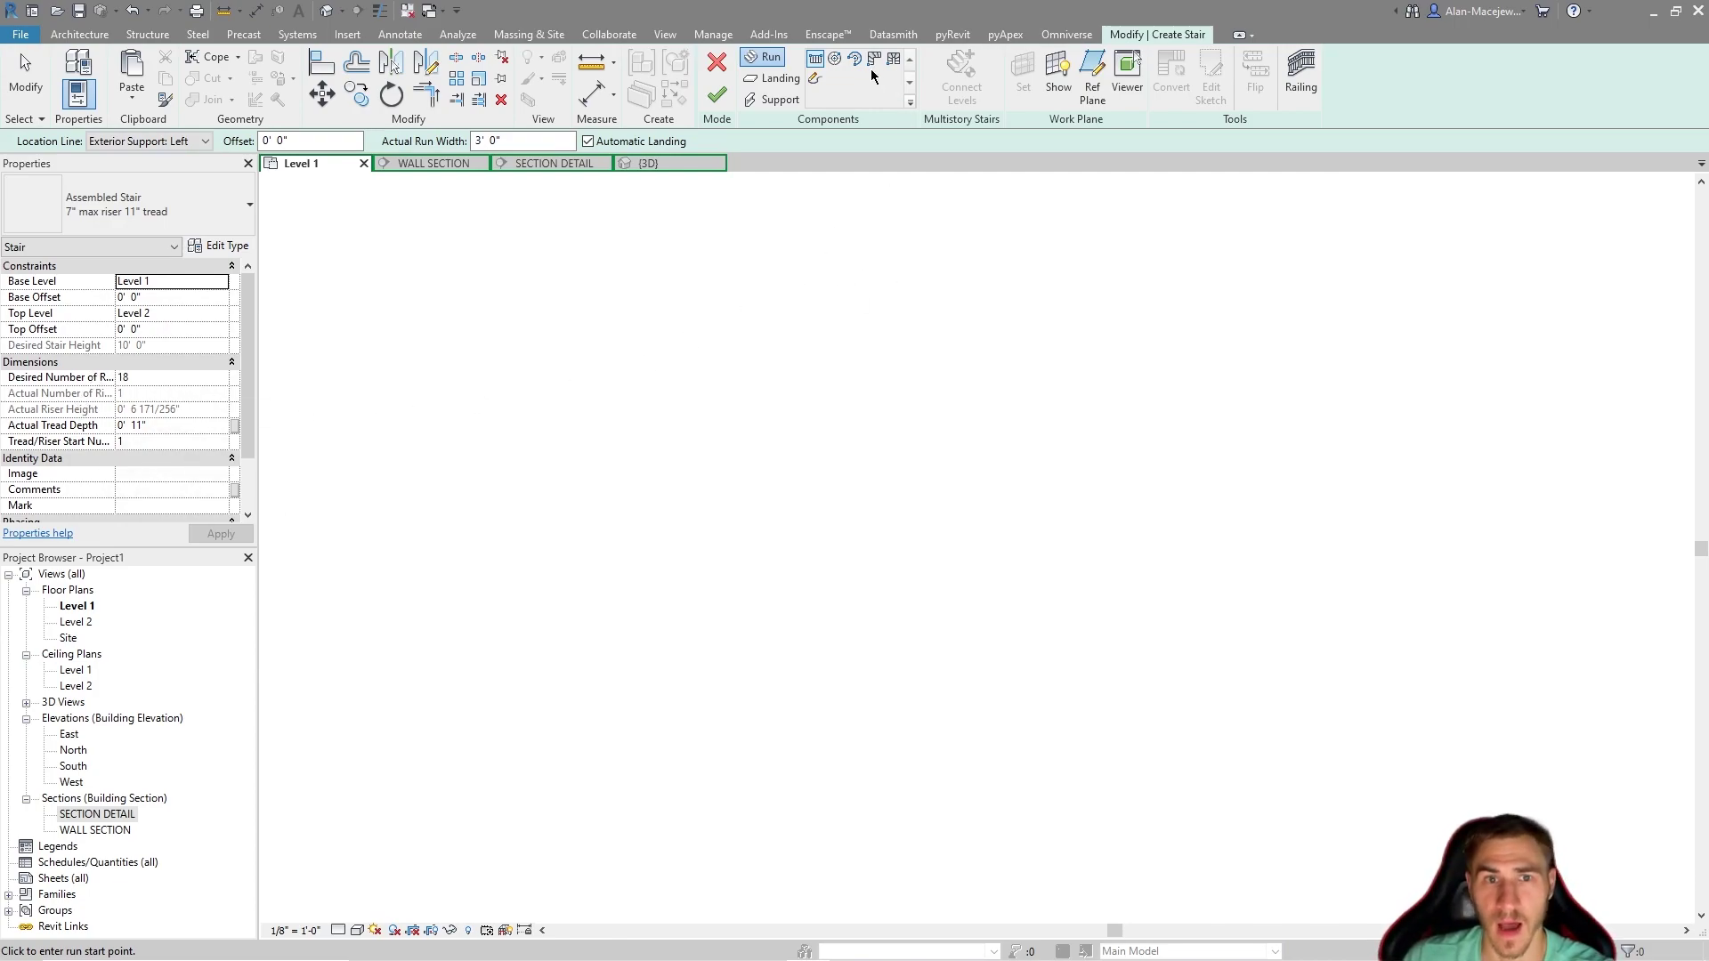
Abandon a straight run and place an 18-riser L-Shape Winder stair in the Level 1 plan.
click(774, 433)
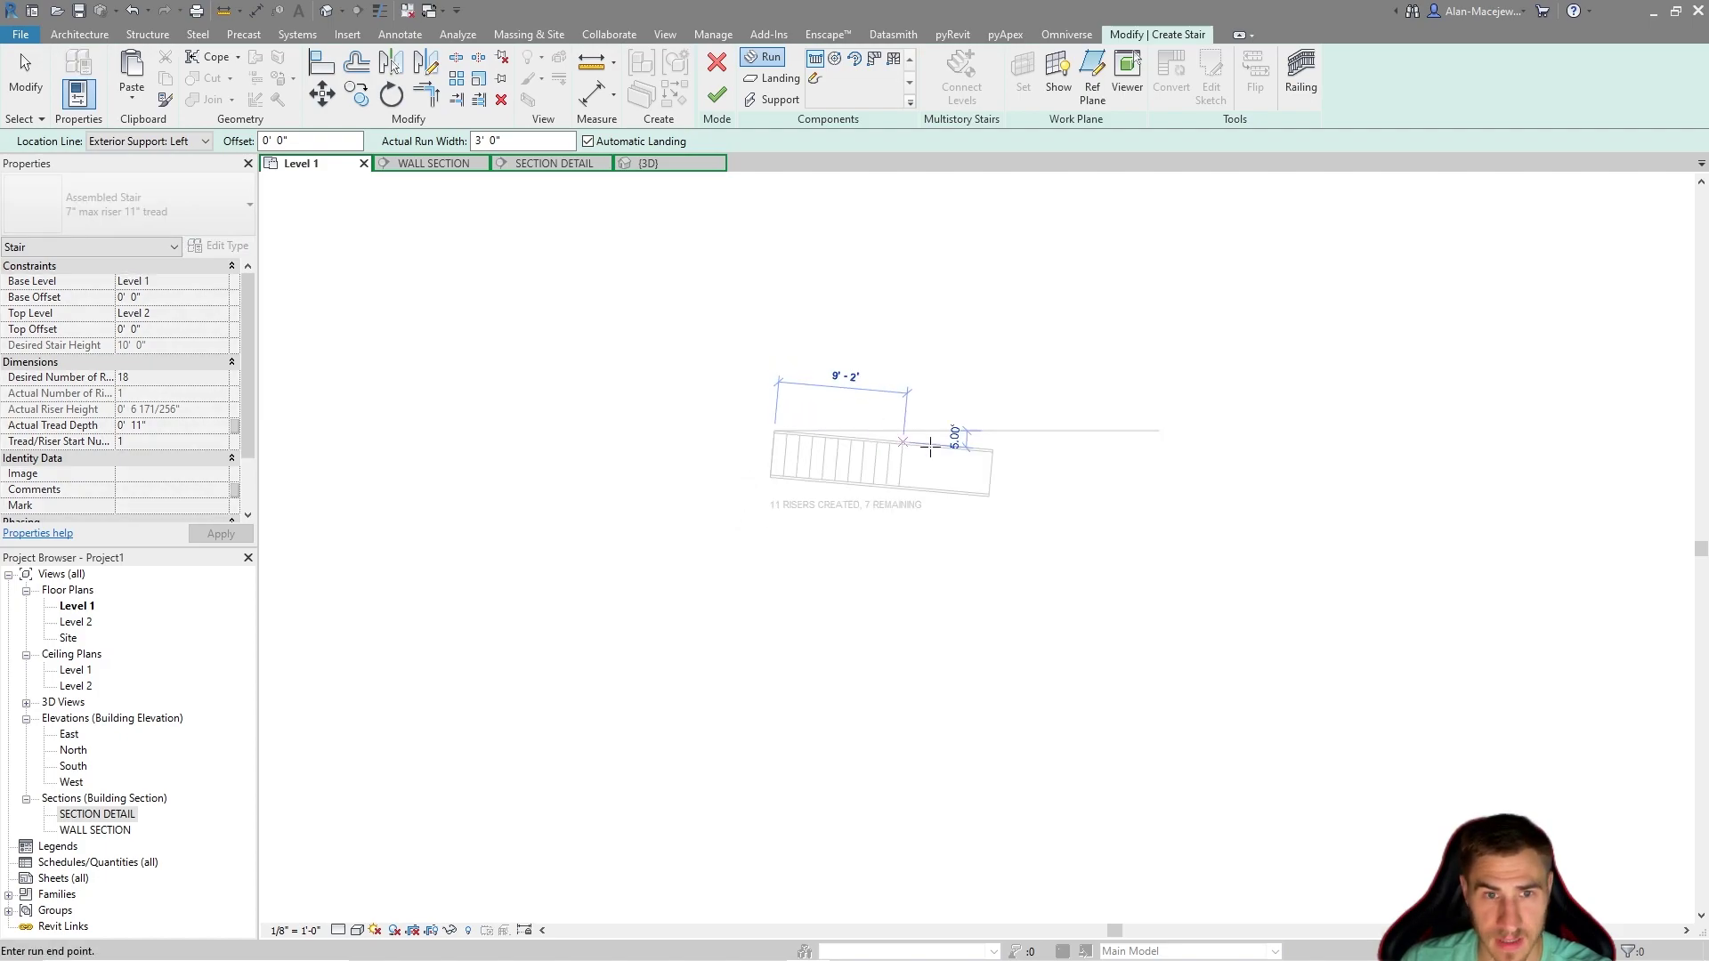
key(Escape)
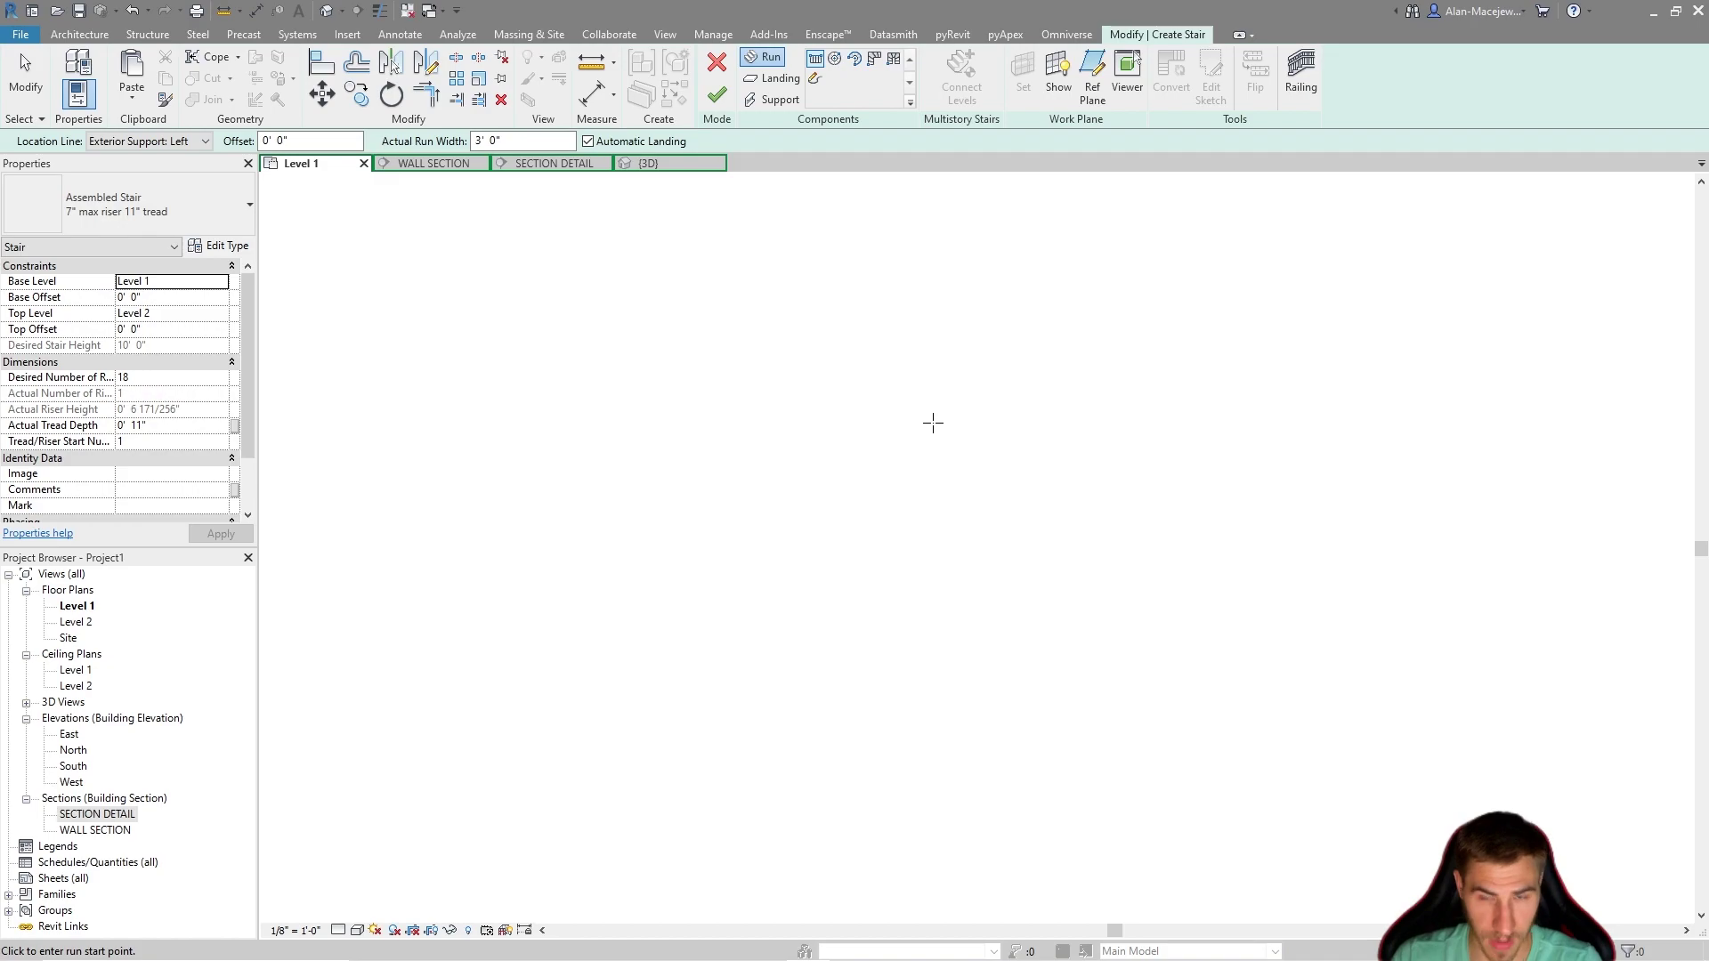
click(877, 58)
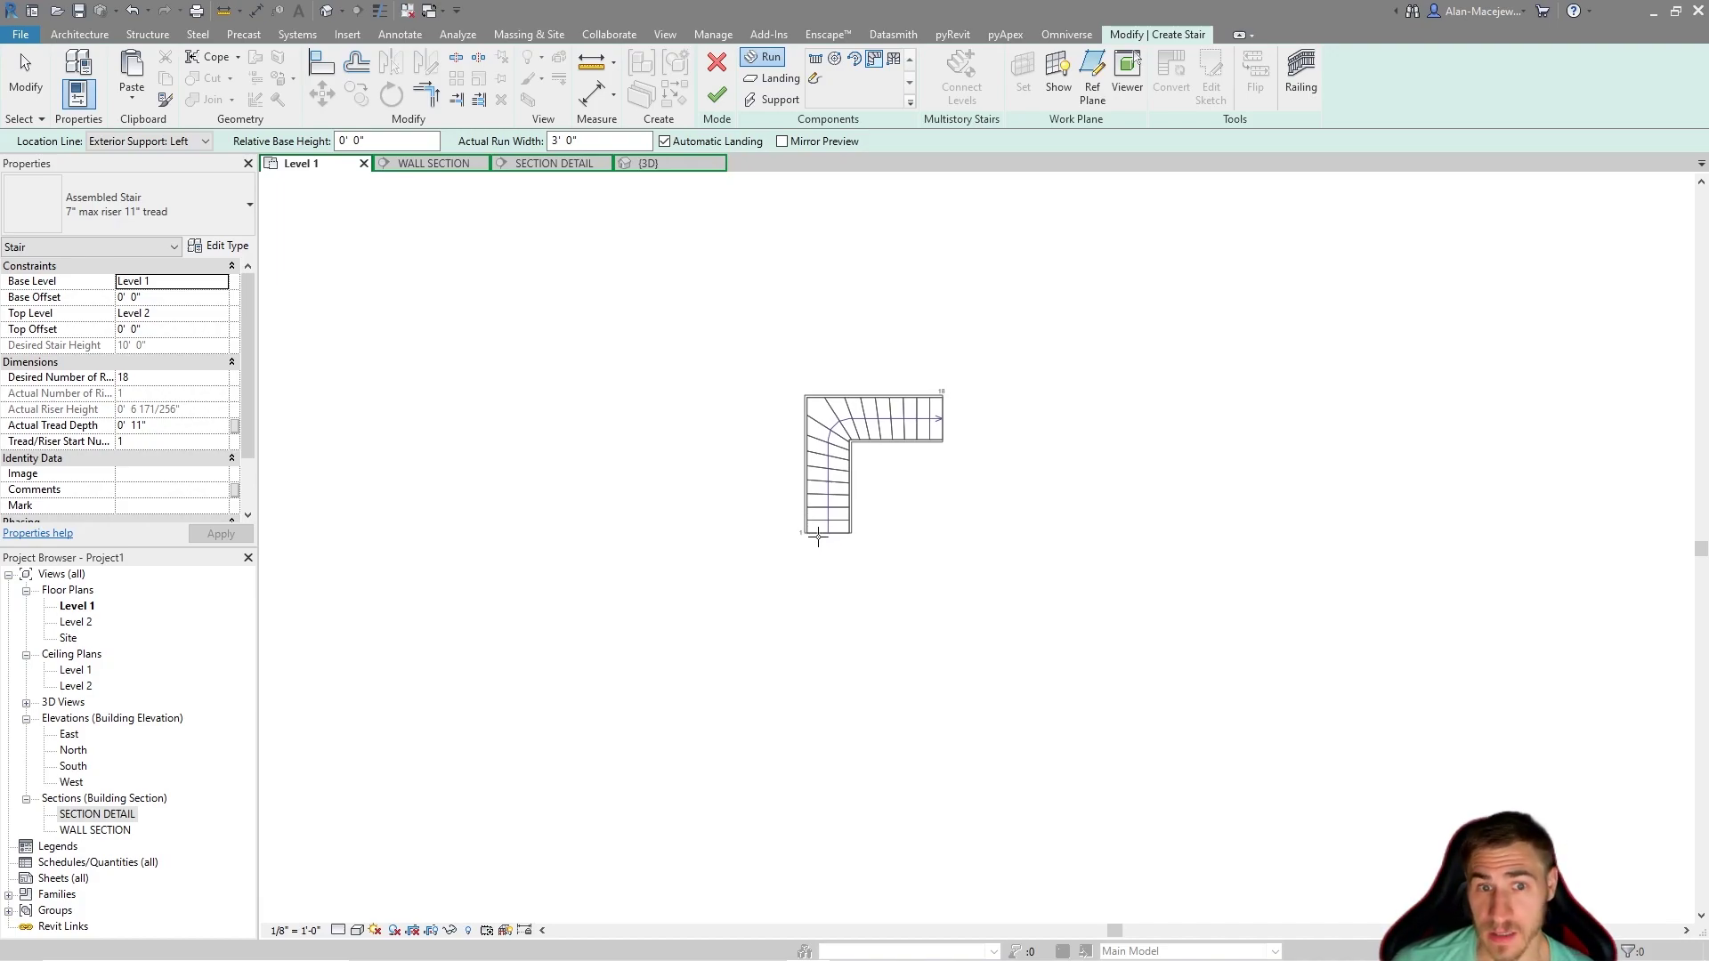
scroll(793, 469, up, 2)
scroll(793, 469, down, 1)
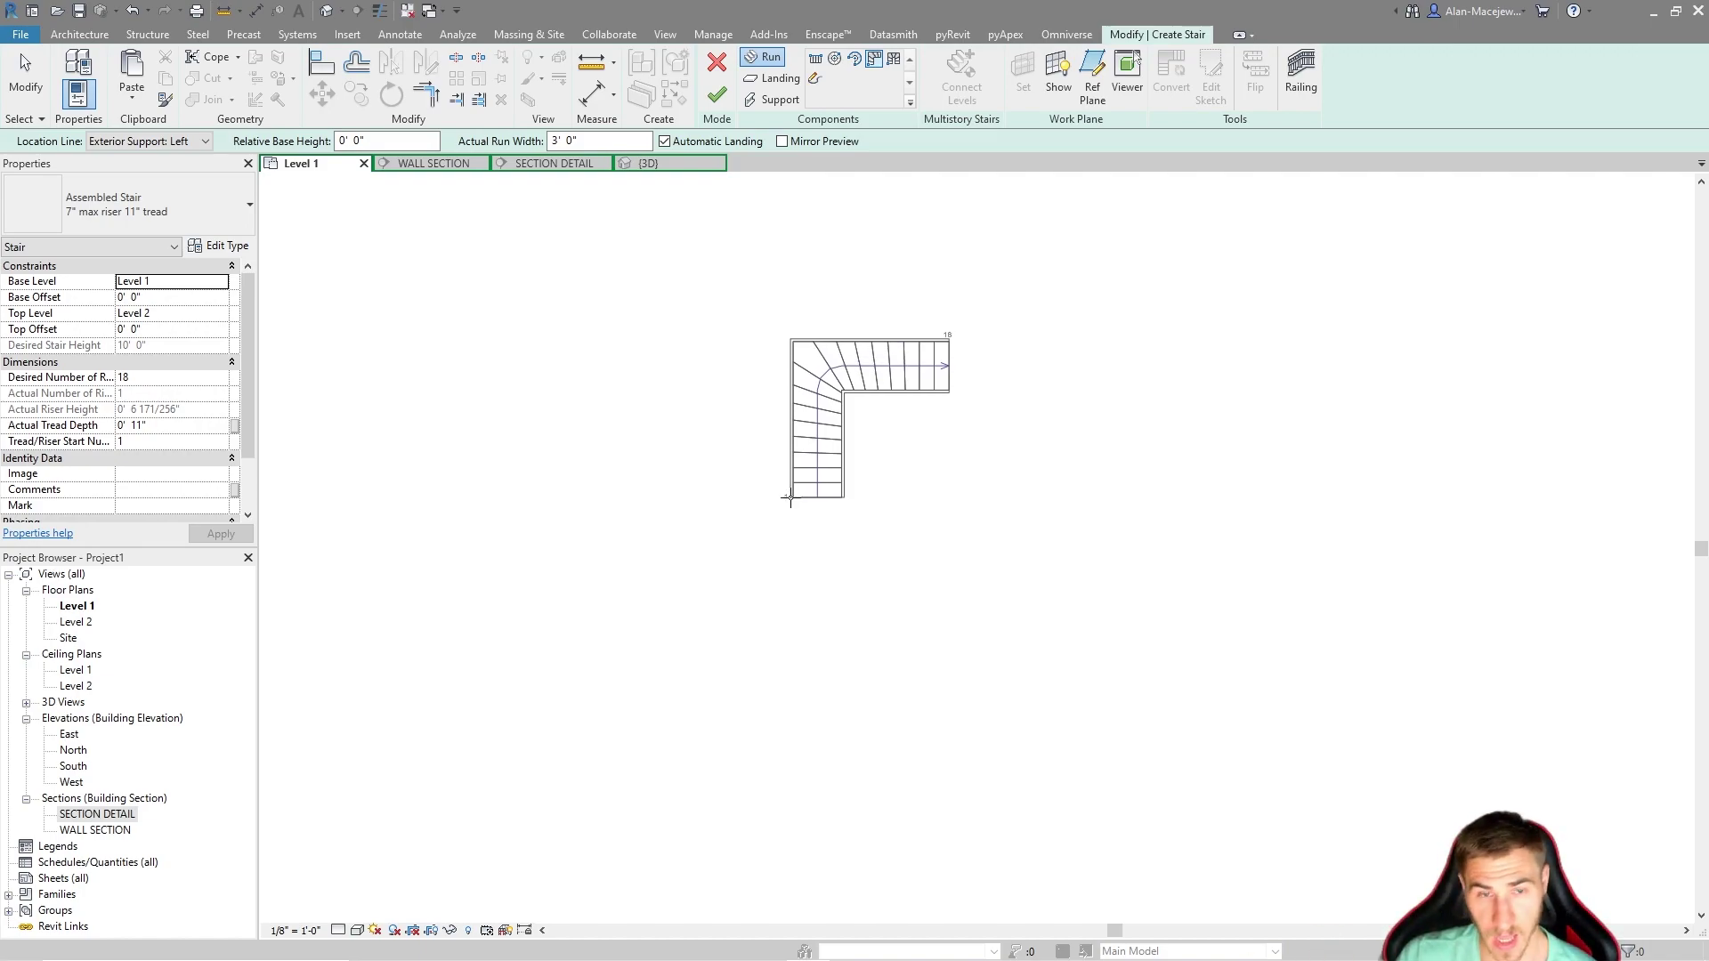
click(790, 499)
Finish placement, zoom to the stair, and select its winder run to show Stairs: Runs properties.
key(Escape)
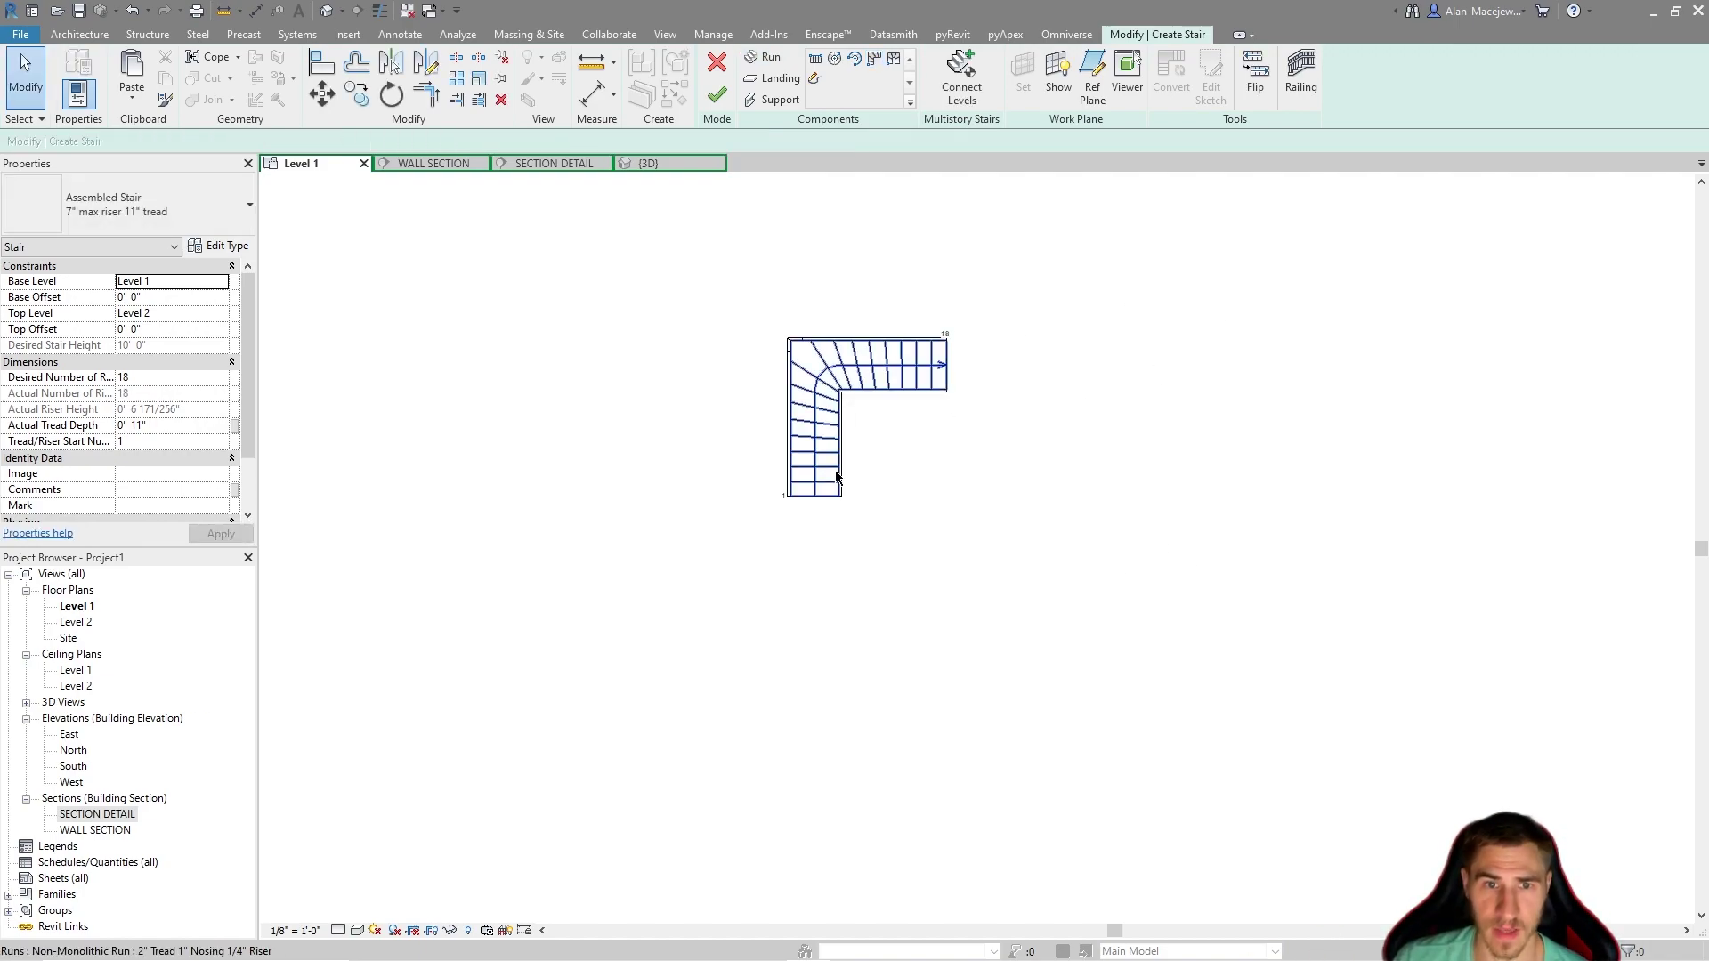
key(z)
key(f)
scroll(997, 517, up, 3)
scroll(992, 578, up, 5)
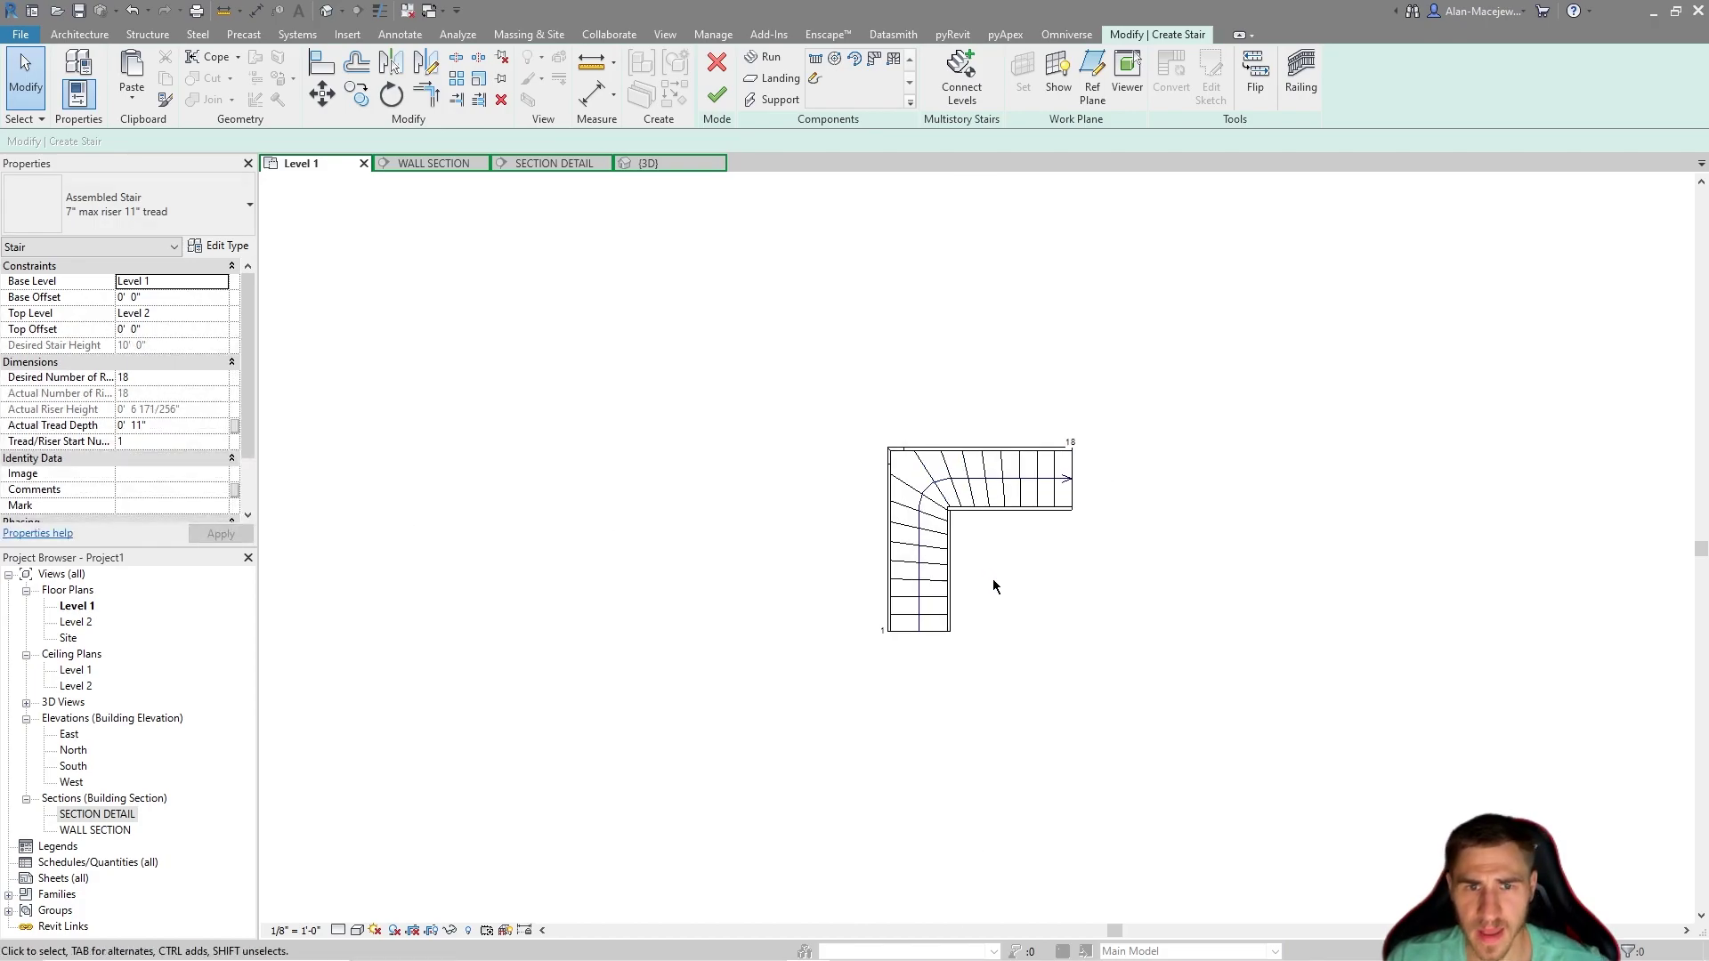
scroll(994, 579, up, 2)
middle_drag(947, 511, 946, 564)
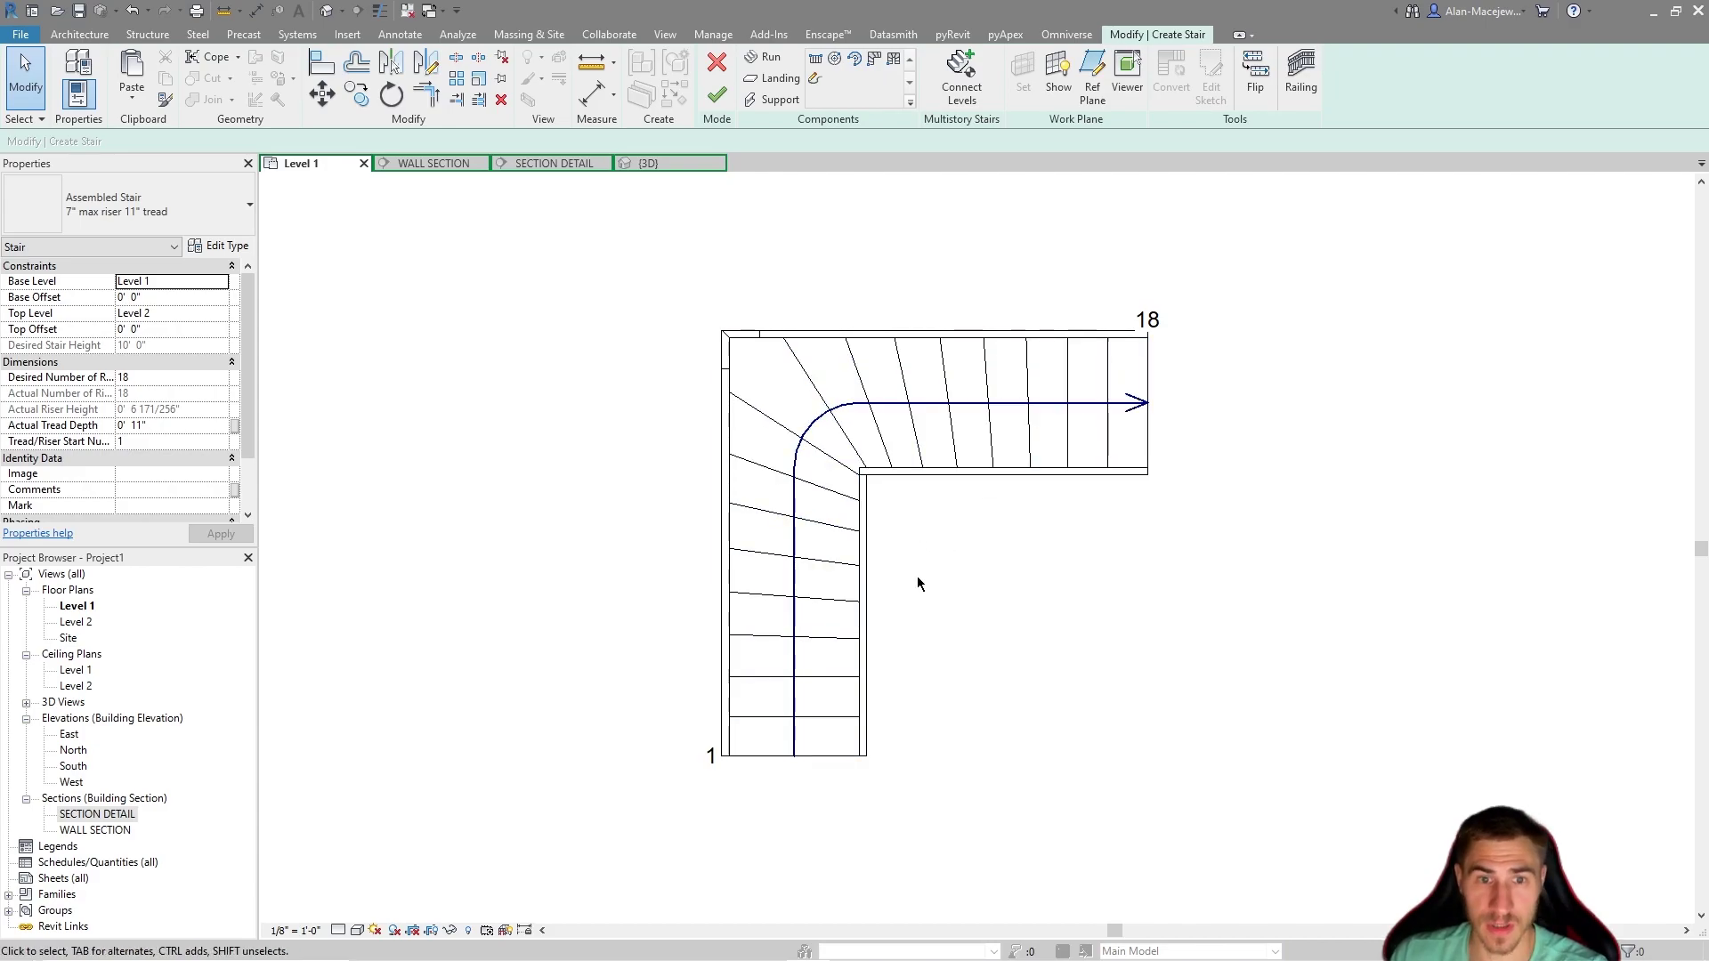
scroll(899, 560, down, 1)
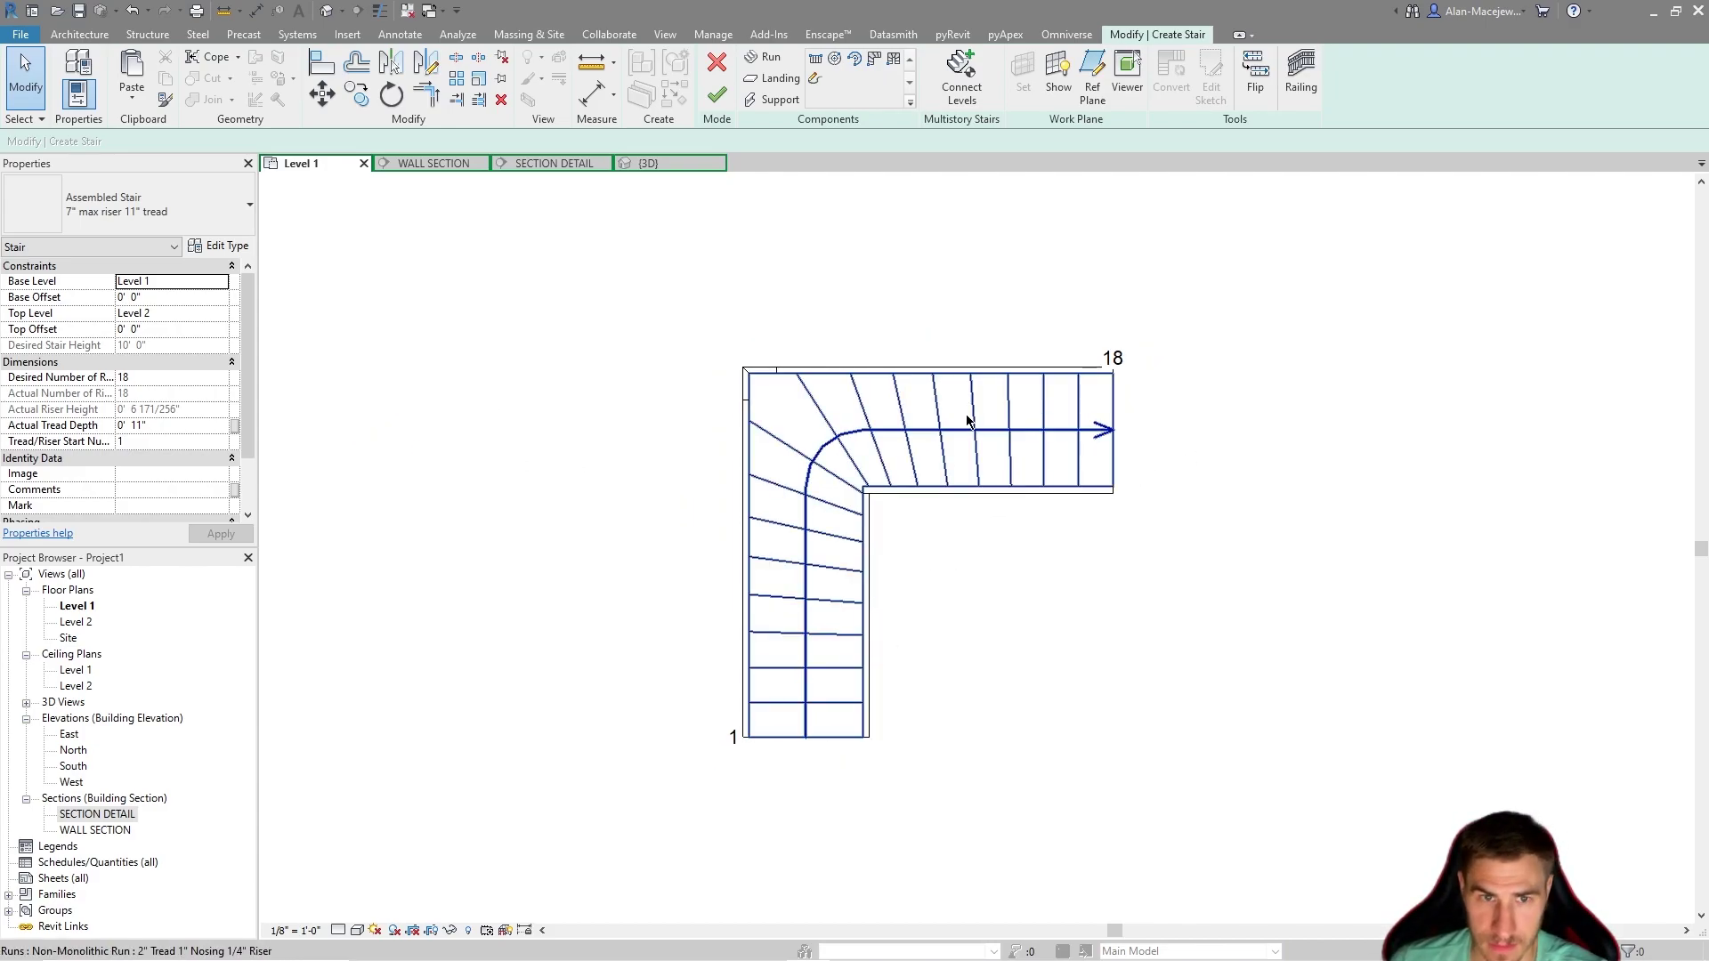
click(793, 599)
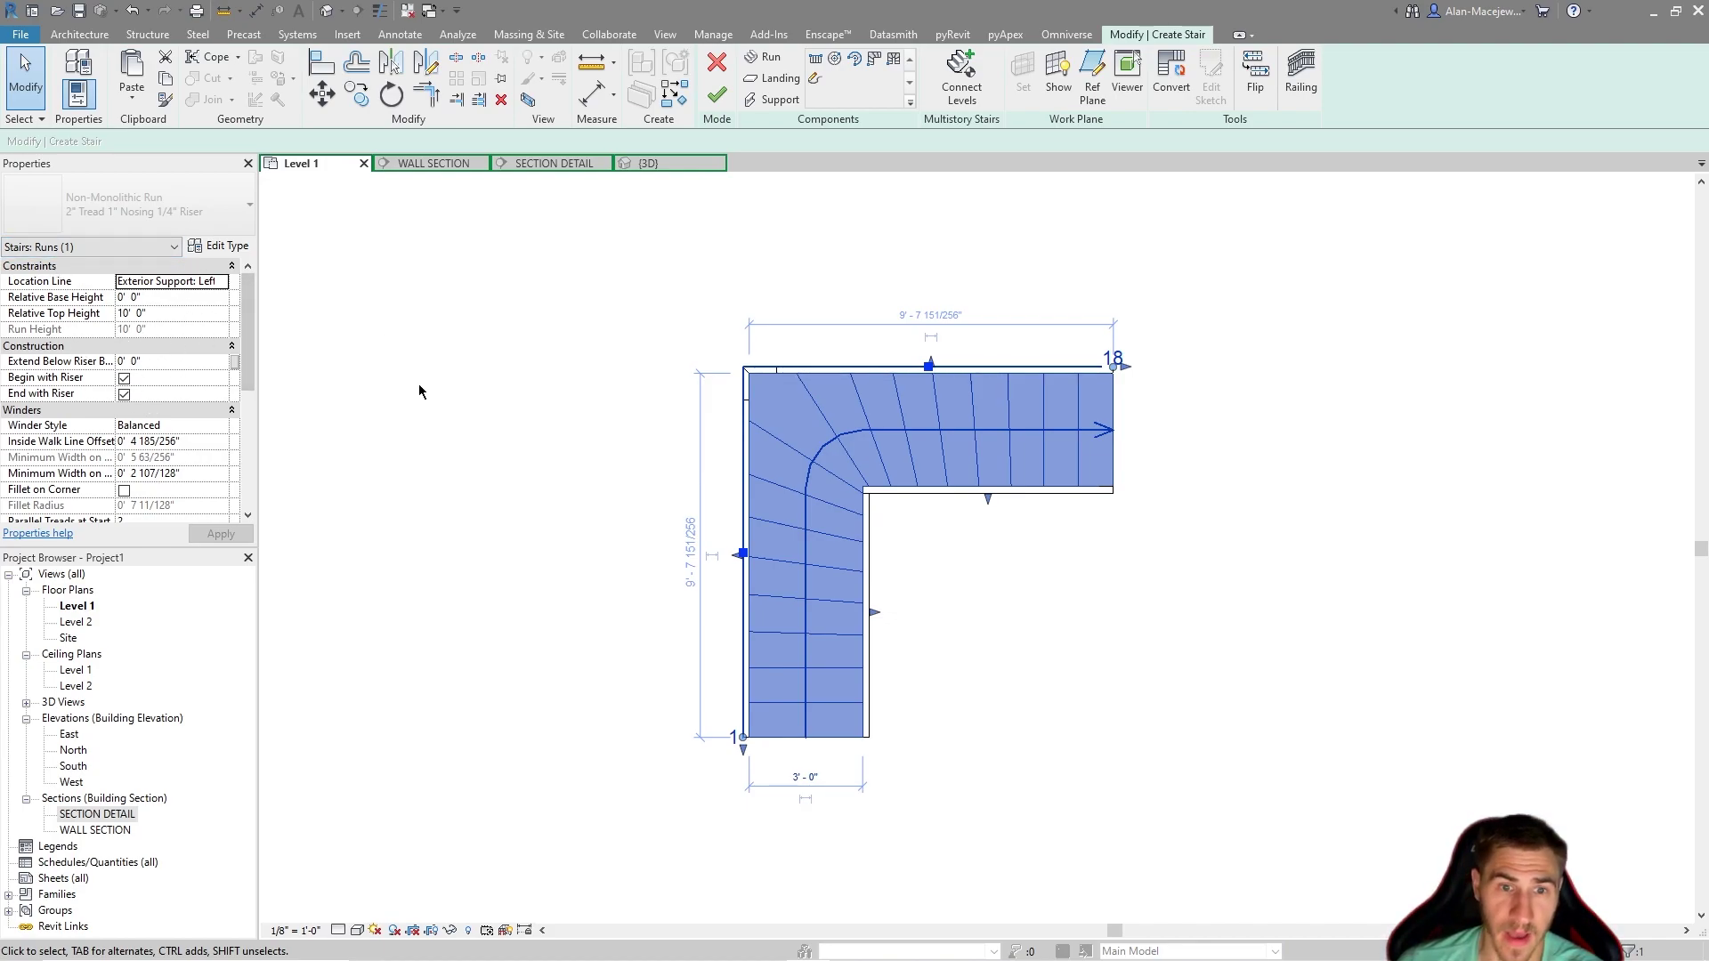
Reselect the winder run and open the Winder Style dropdown in the Winders group.
scroll(138, 283, down, 3)
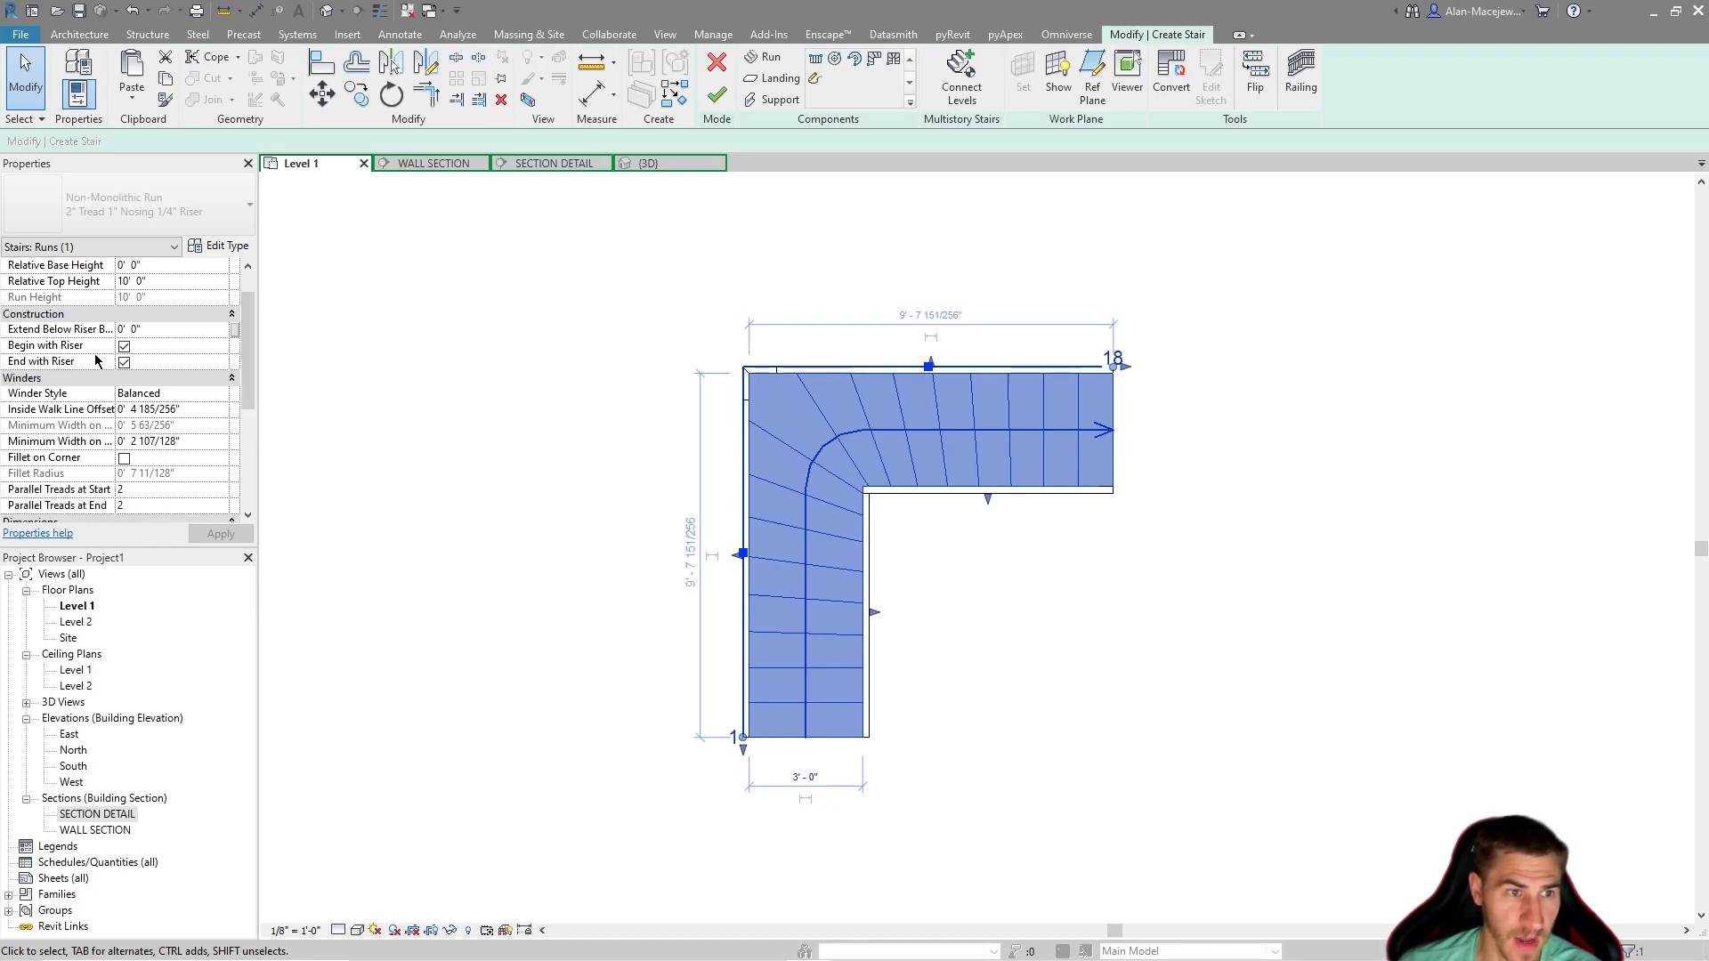
scroll(136, 466, down, 1)
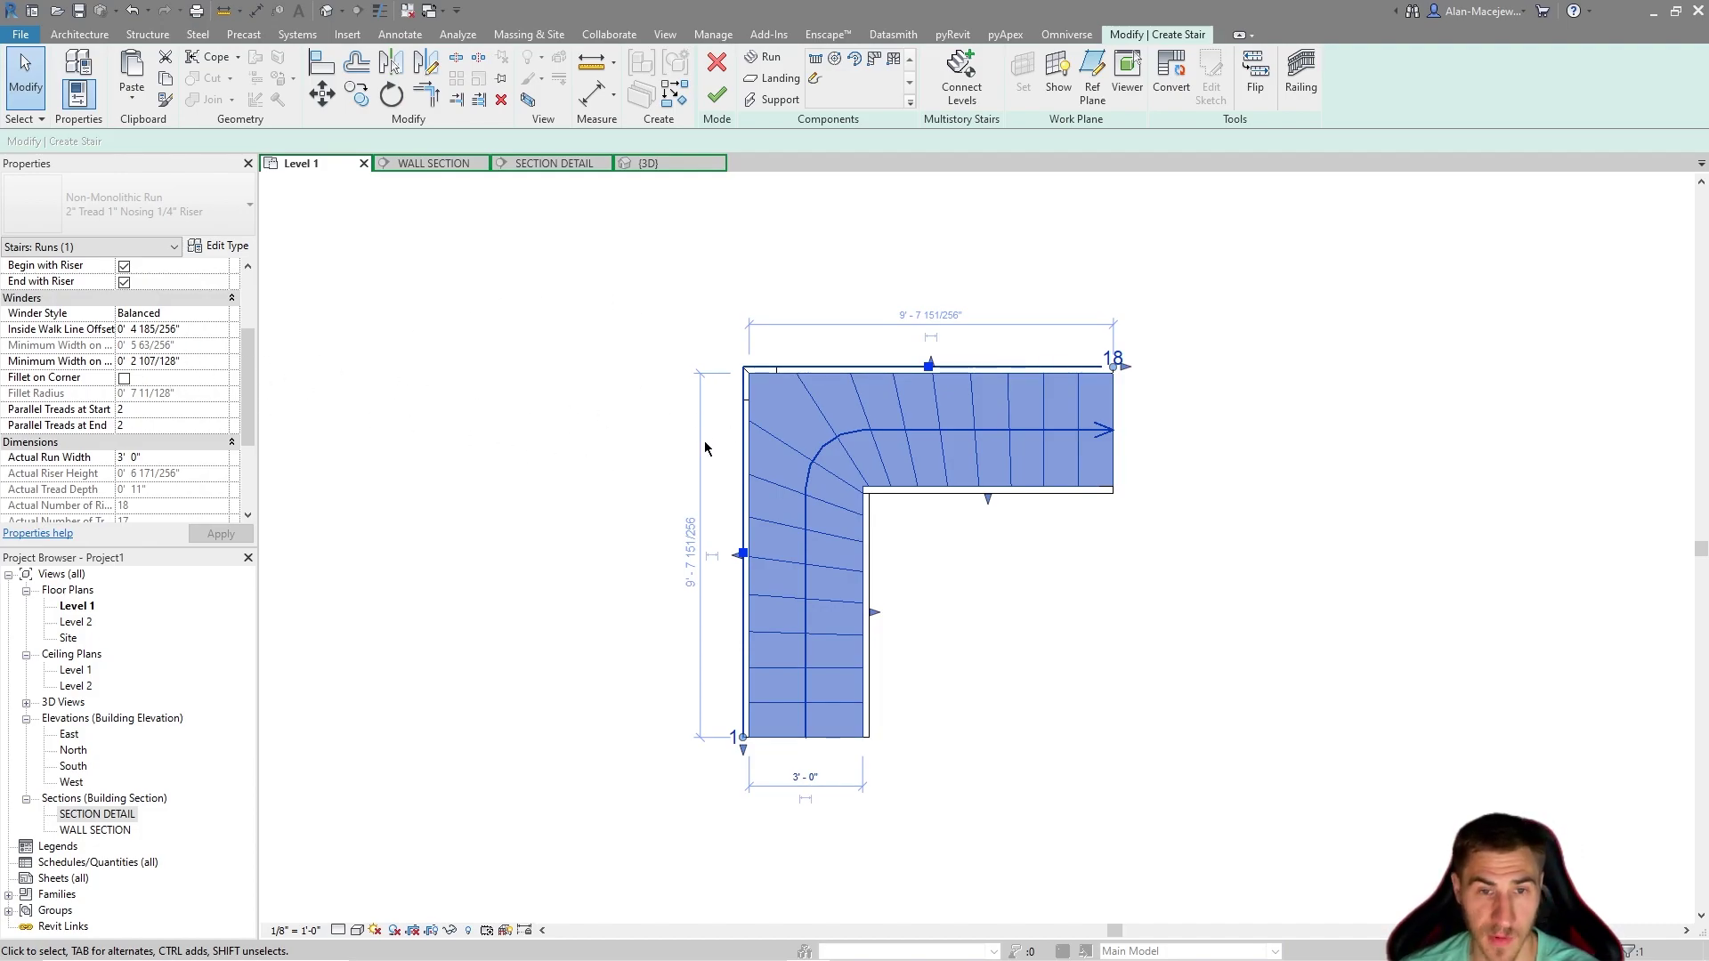
key(Escape)
click(771, 440)
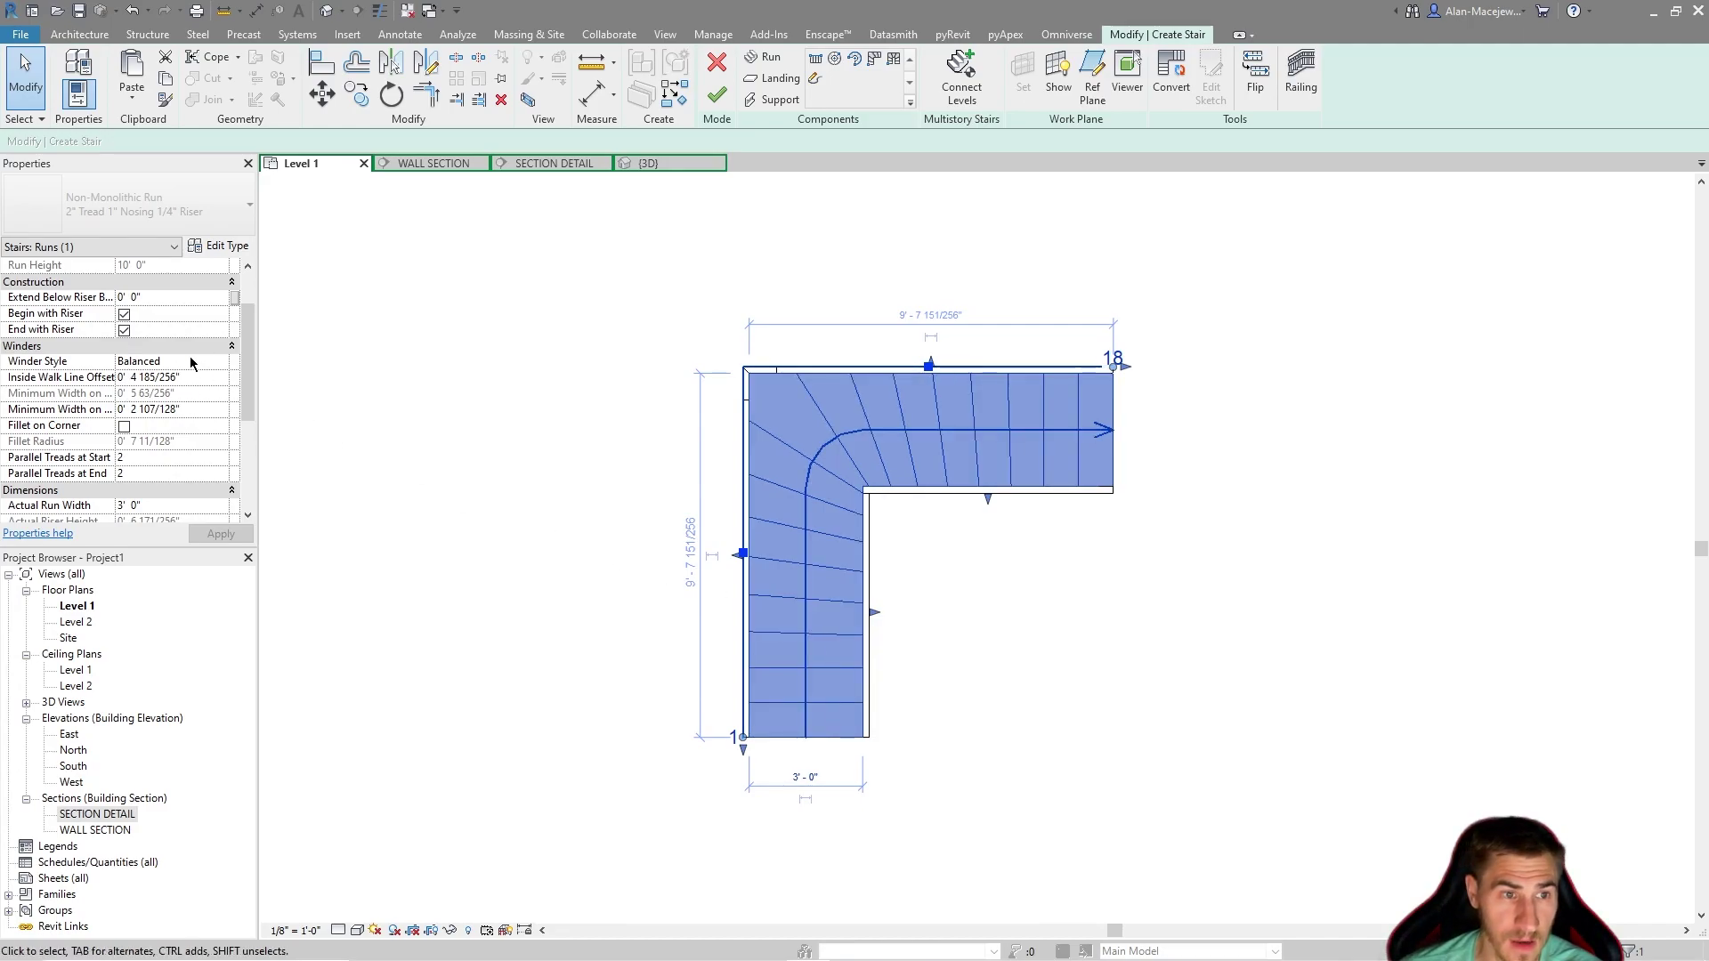
click(160, 363)
click(158, 363)
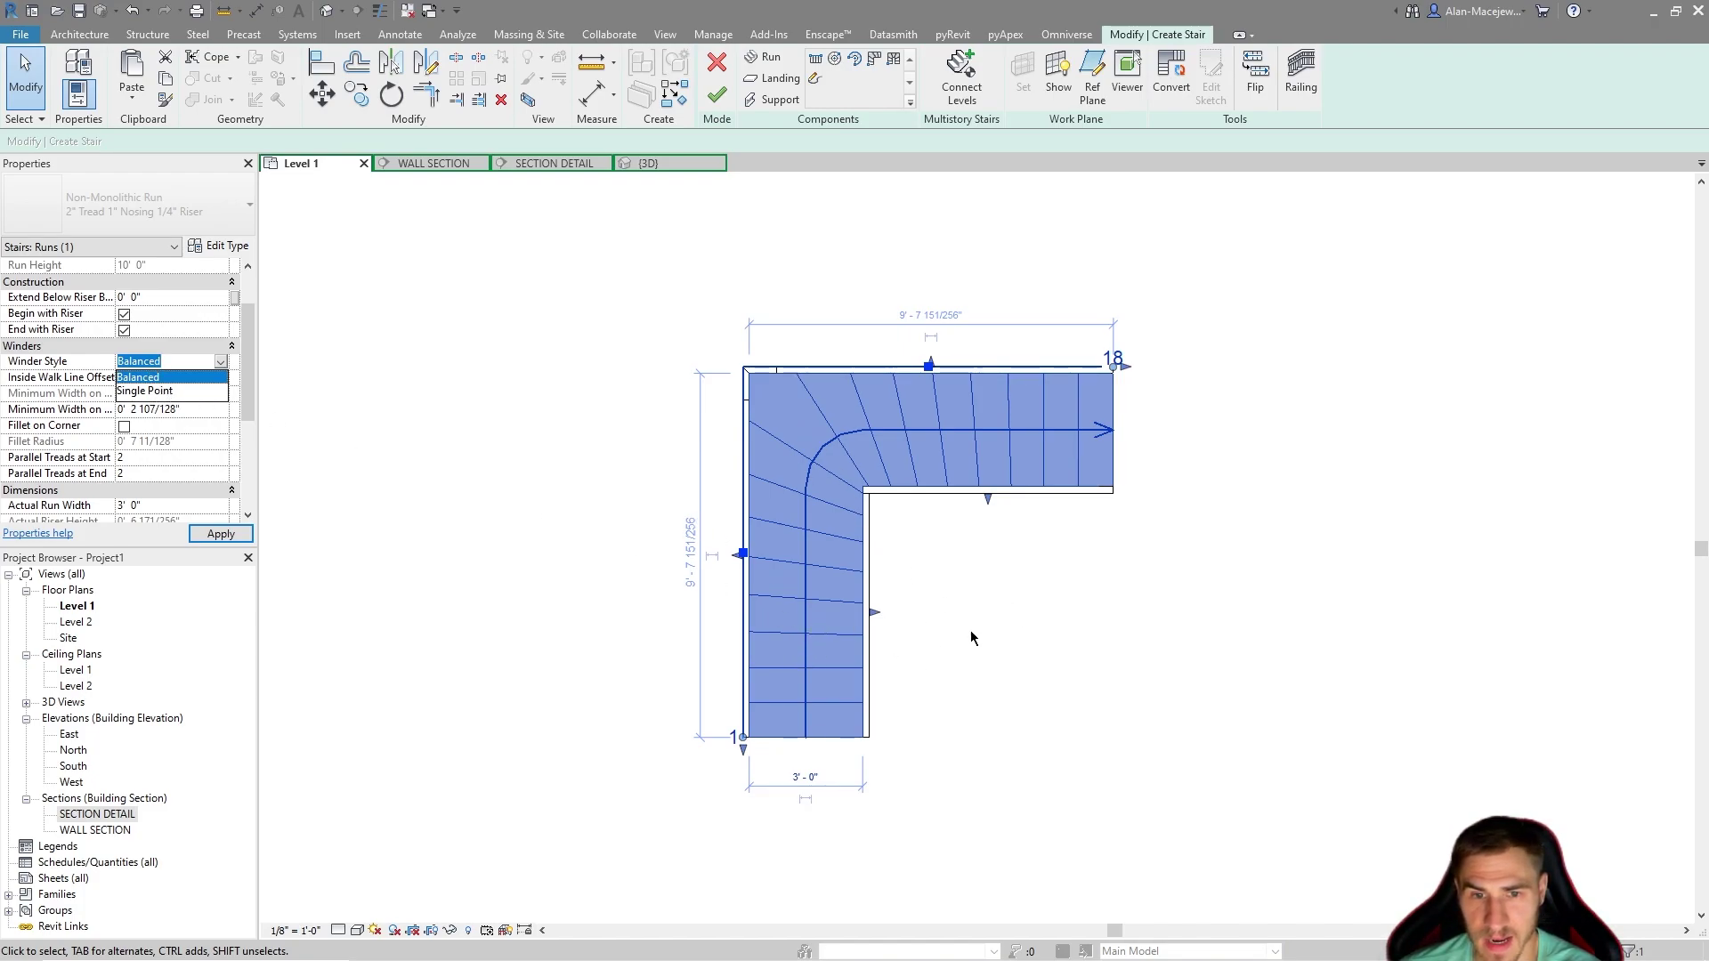
Switch the Winder Style to Single Point, then set it back to Balanced.
key(Down)
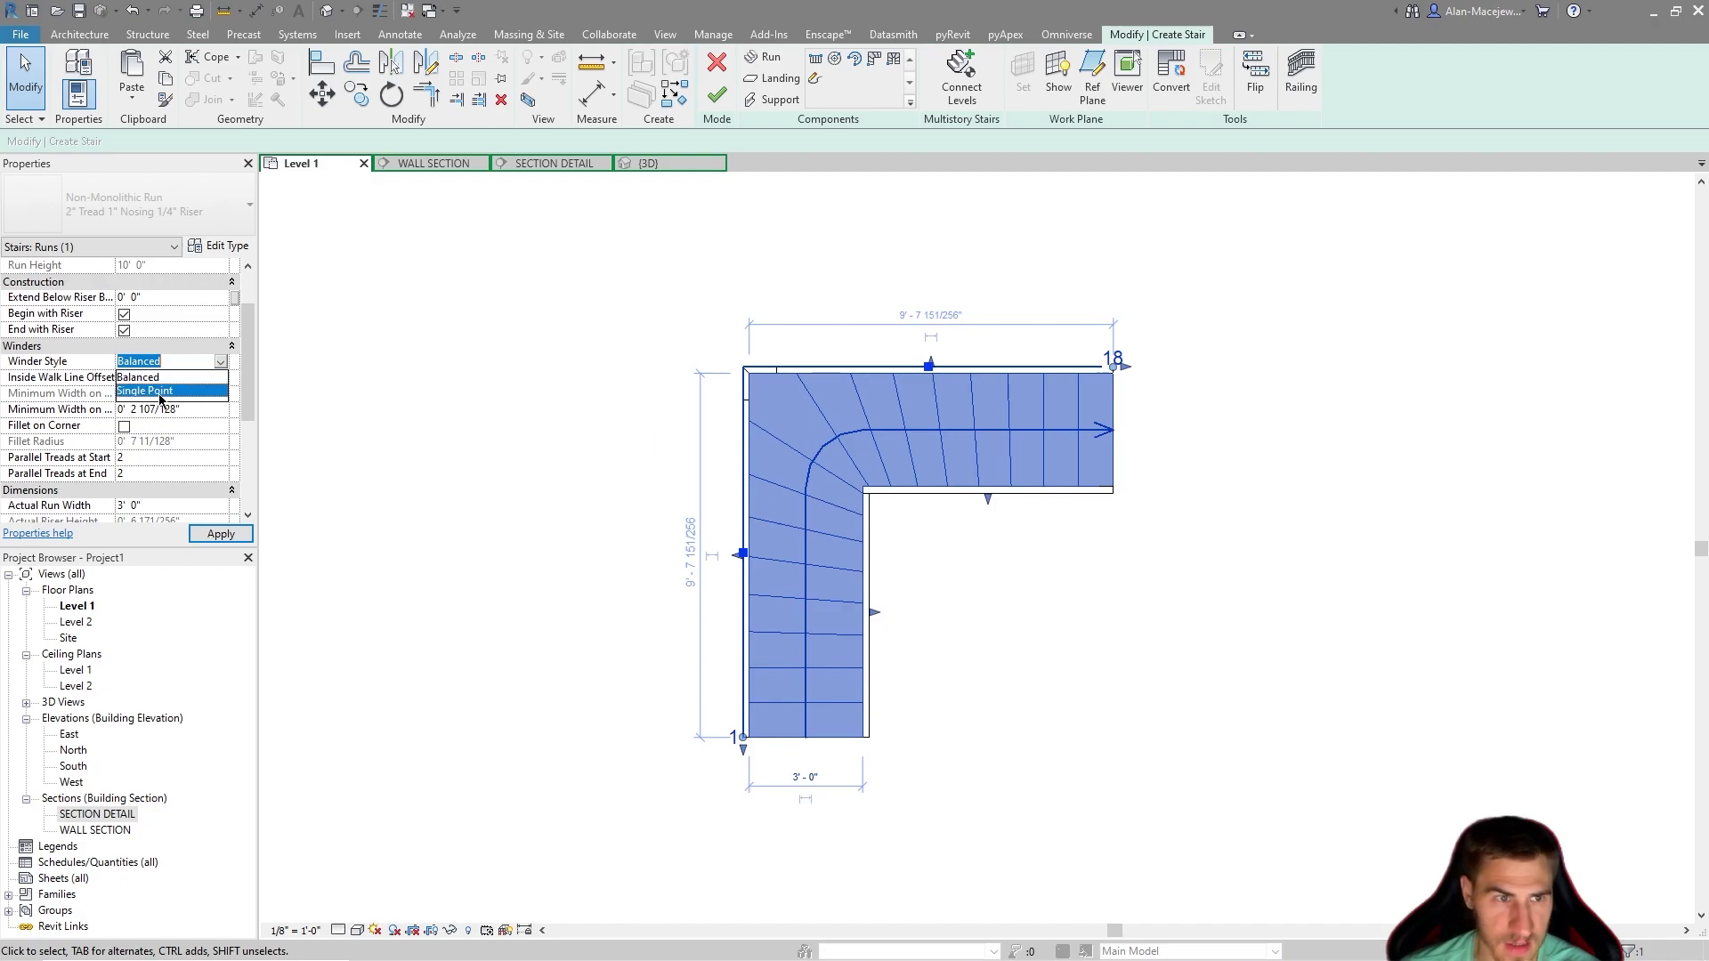
key(Return)
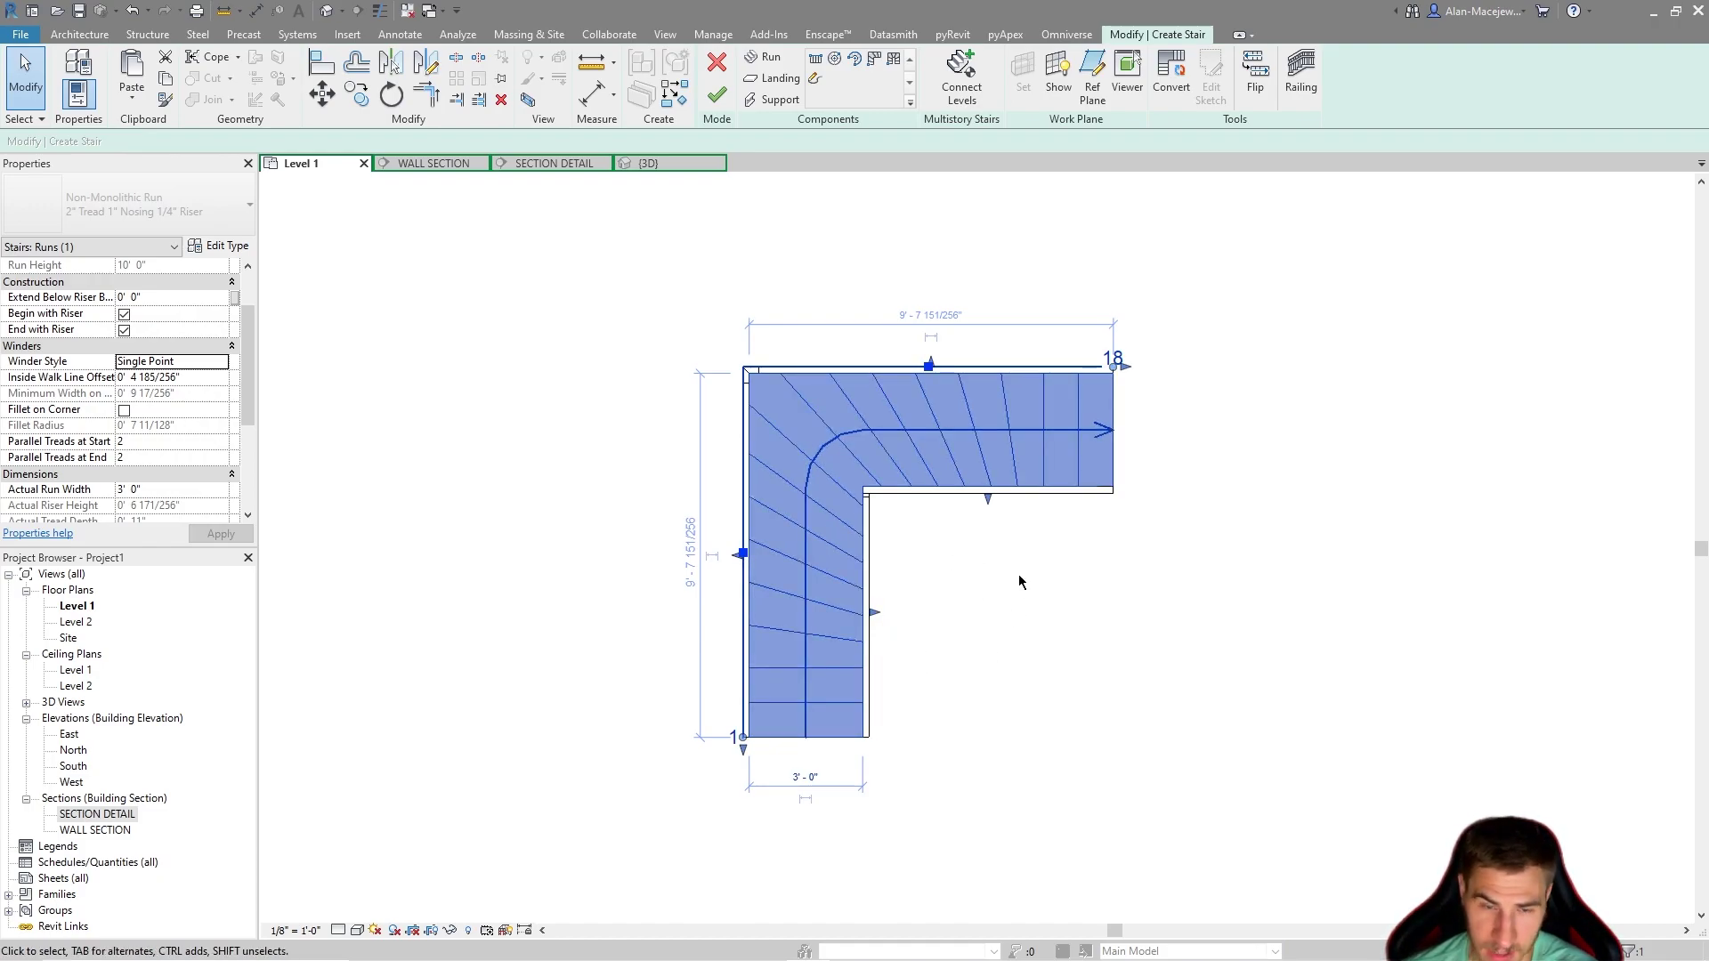
click(220, 363)
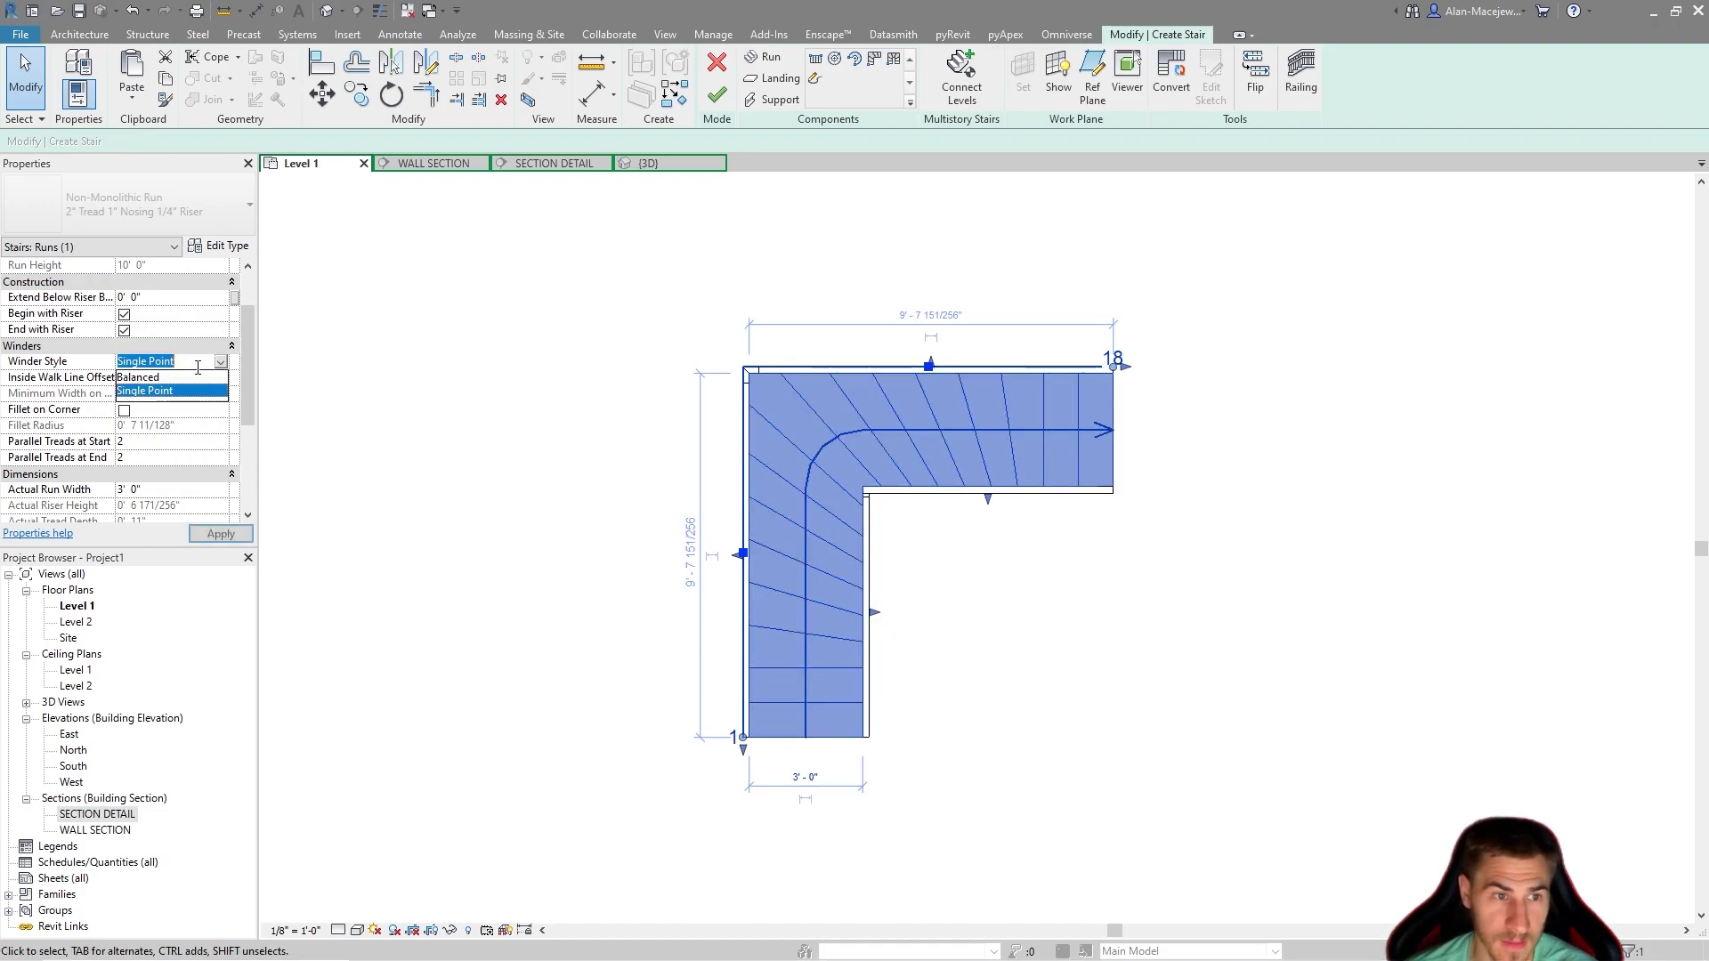
click(170, 377)
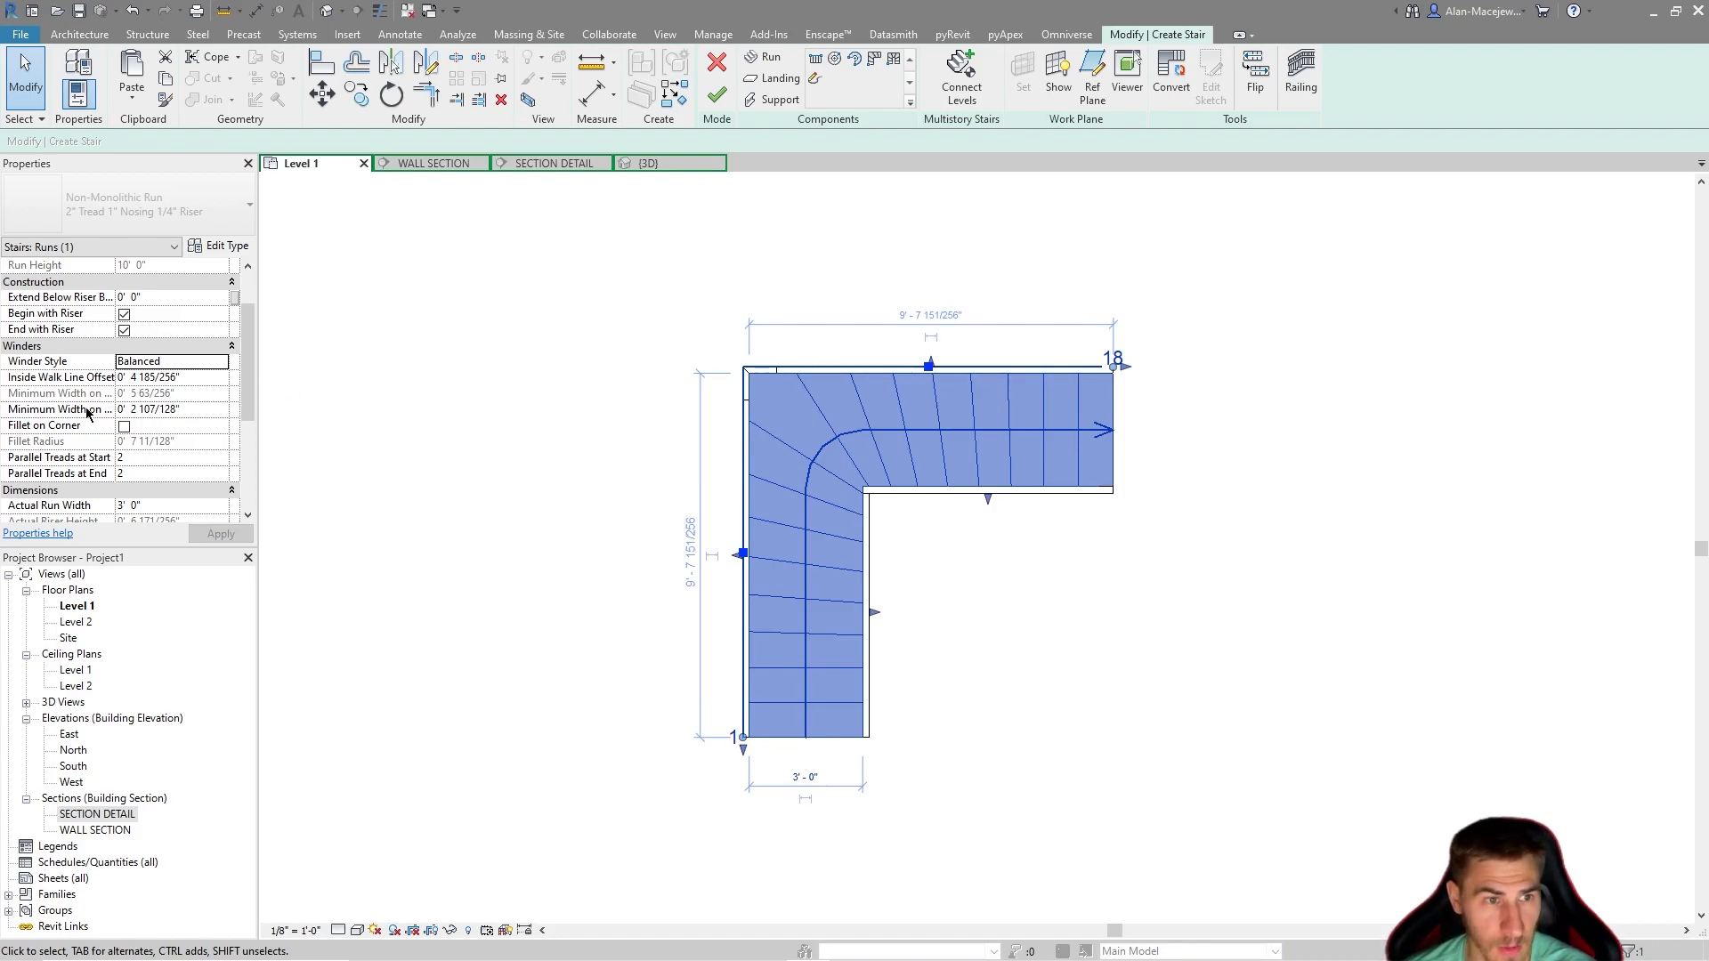
Widen the Properties panel and set Inside Walk Line Offset to 6", then to 1' 0".
drag(263, 374, 311, 374)
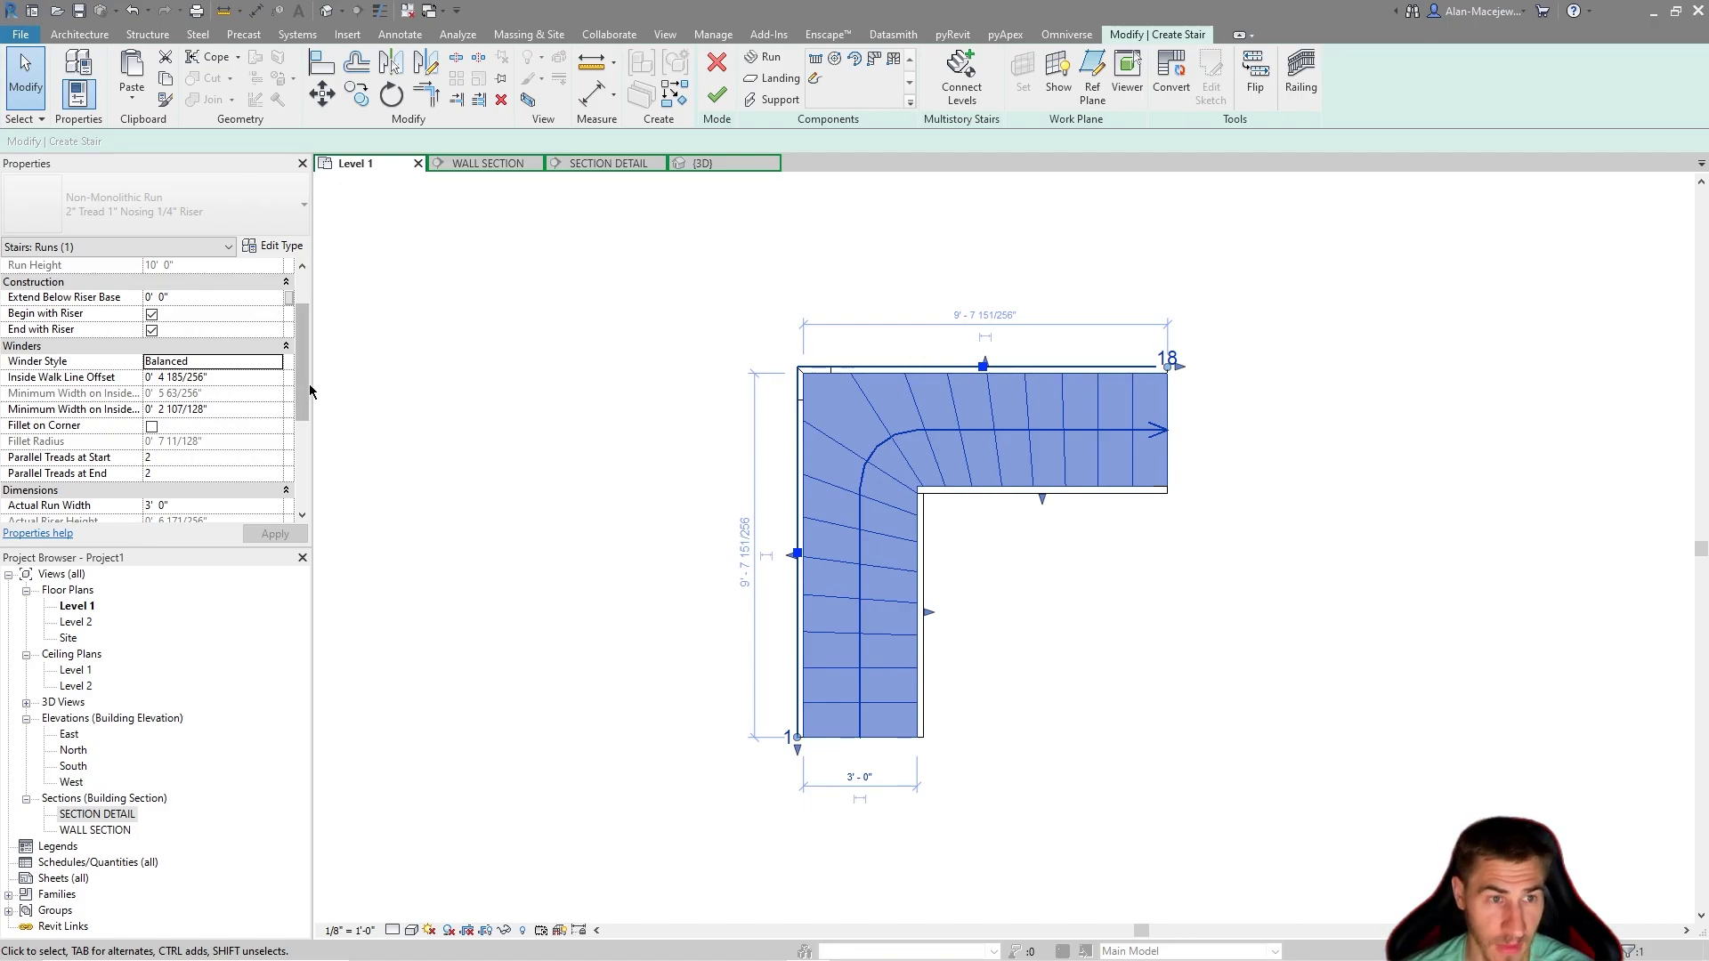
click(214, 377)
drag(214, 377, 120, 390)
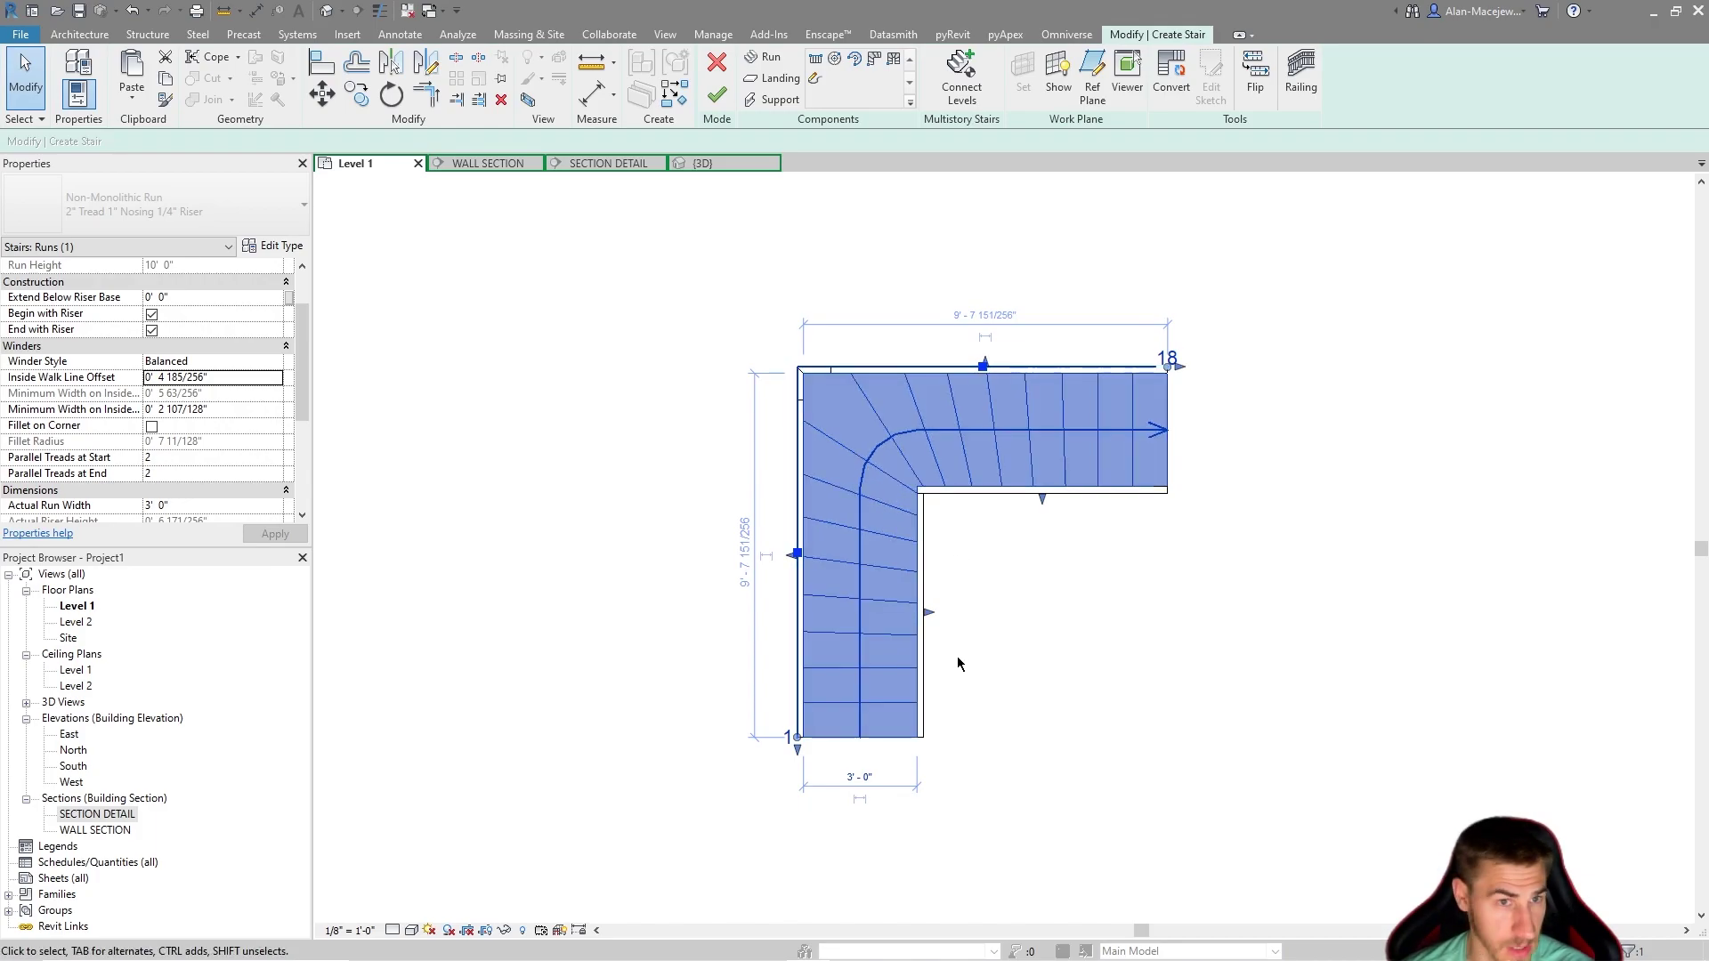
click(243, 378)
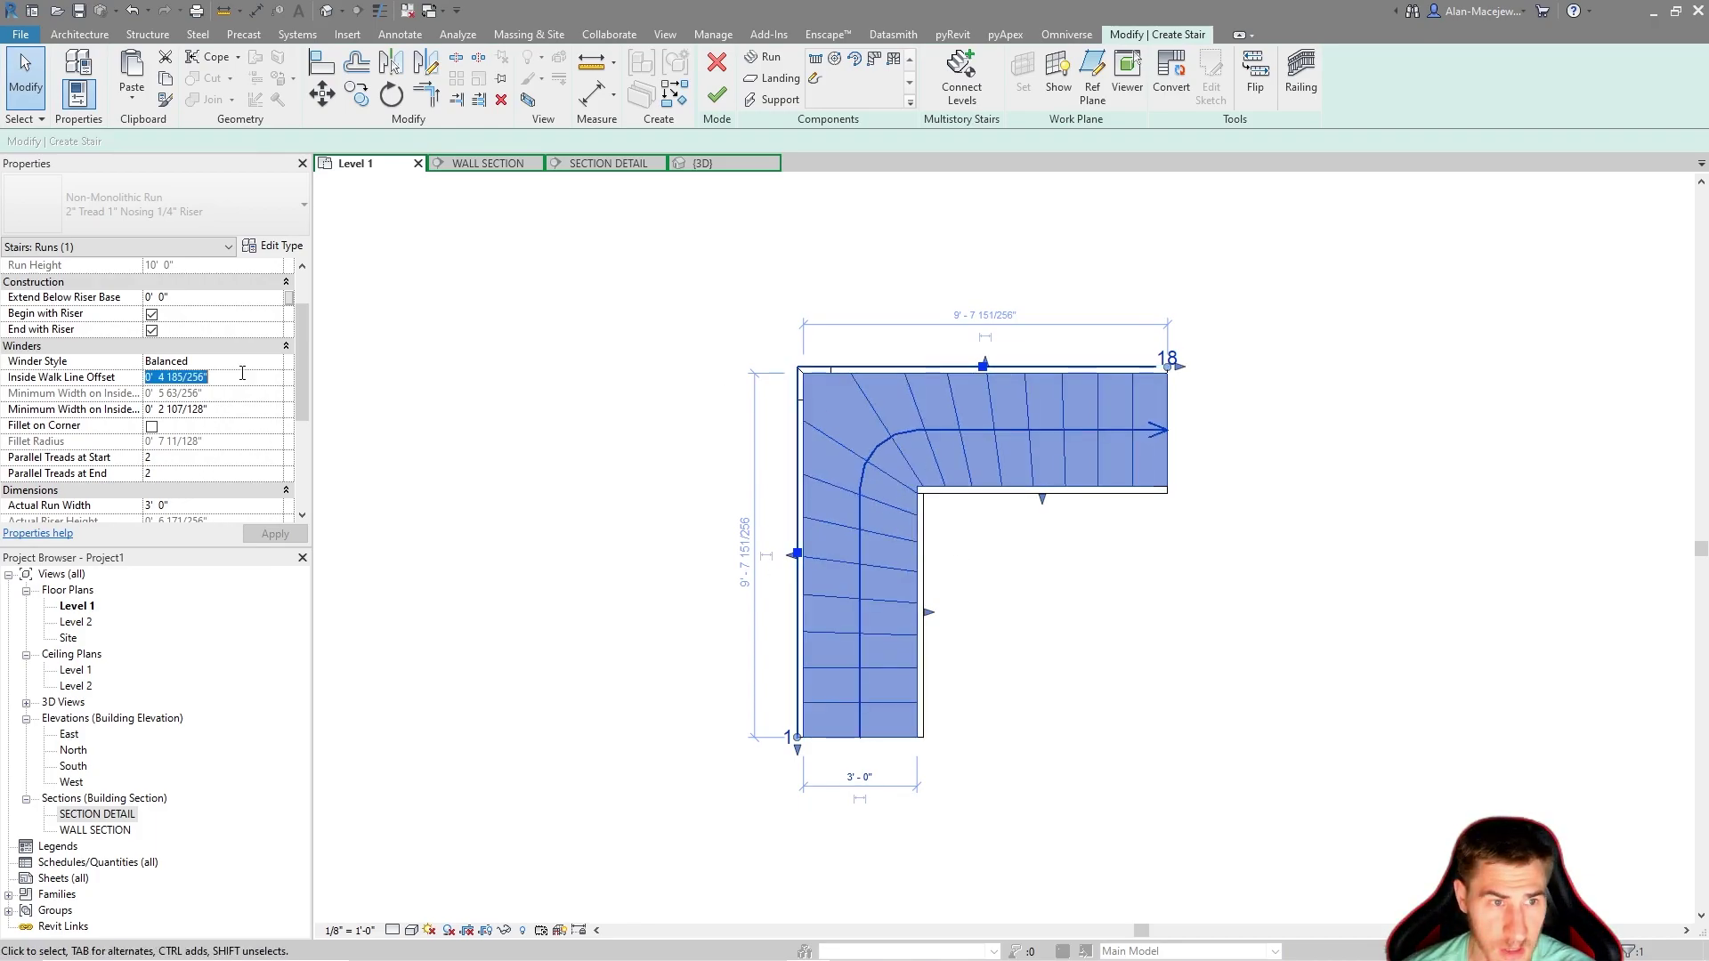
text(6")
key(Return)
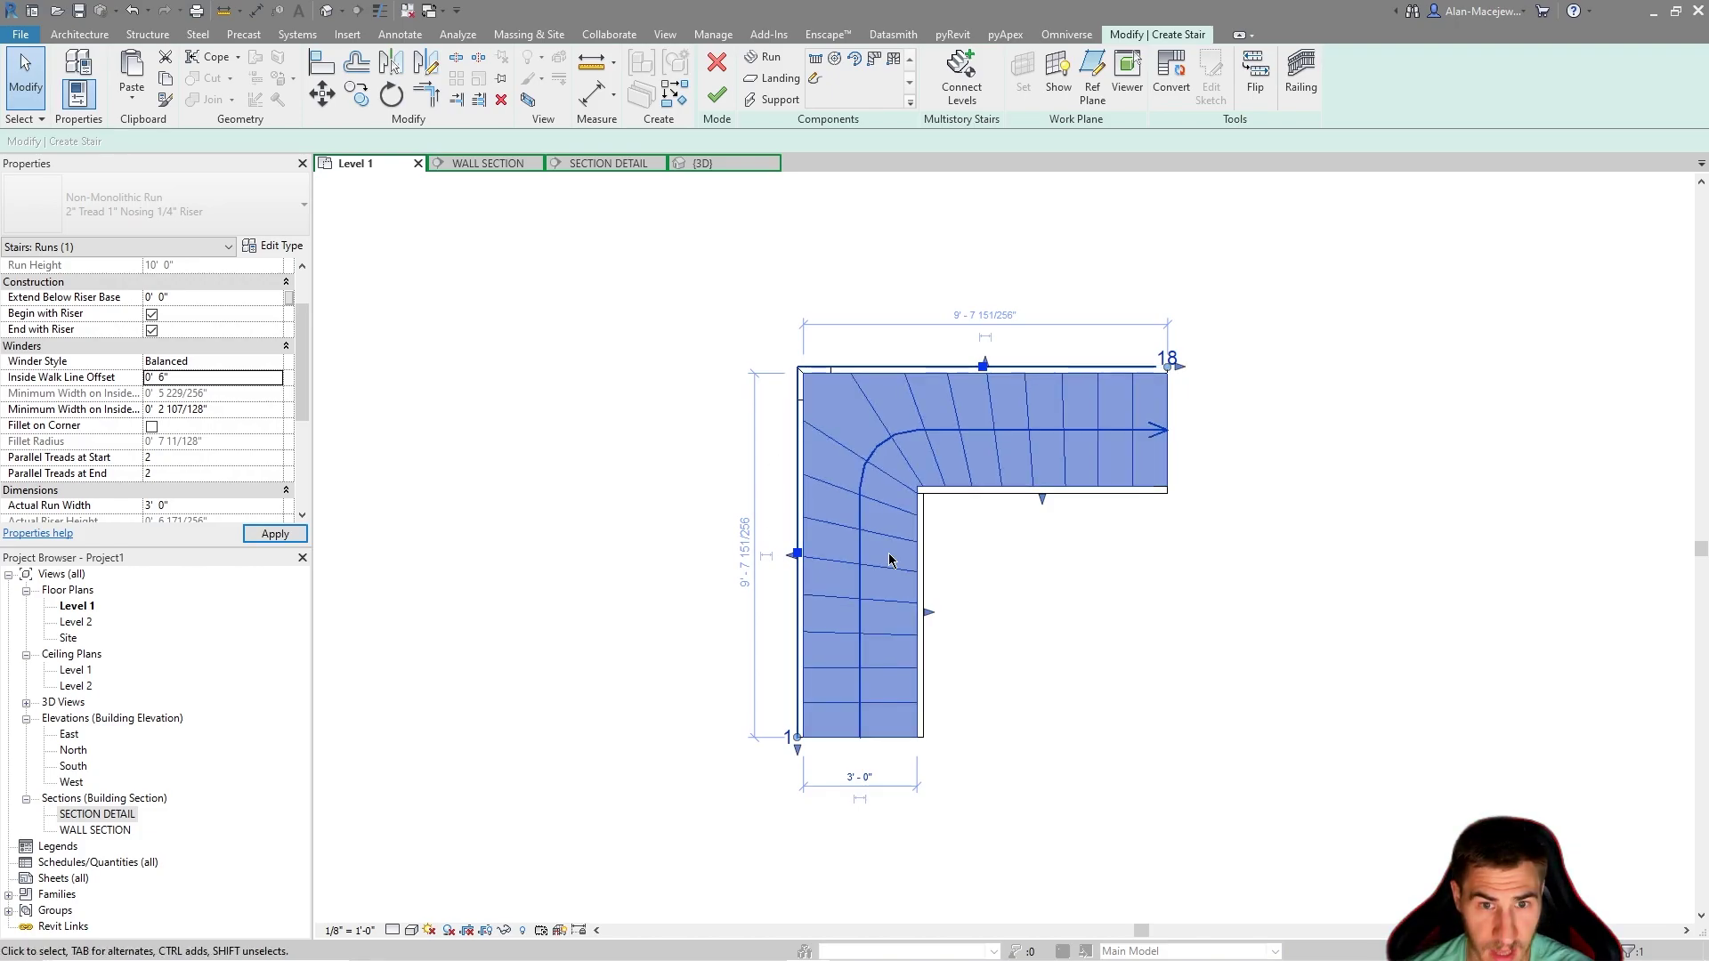
click(194, 382)
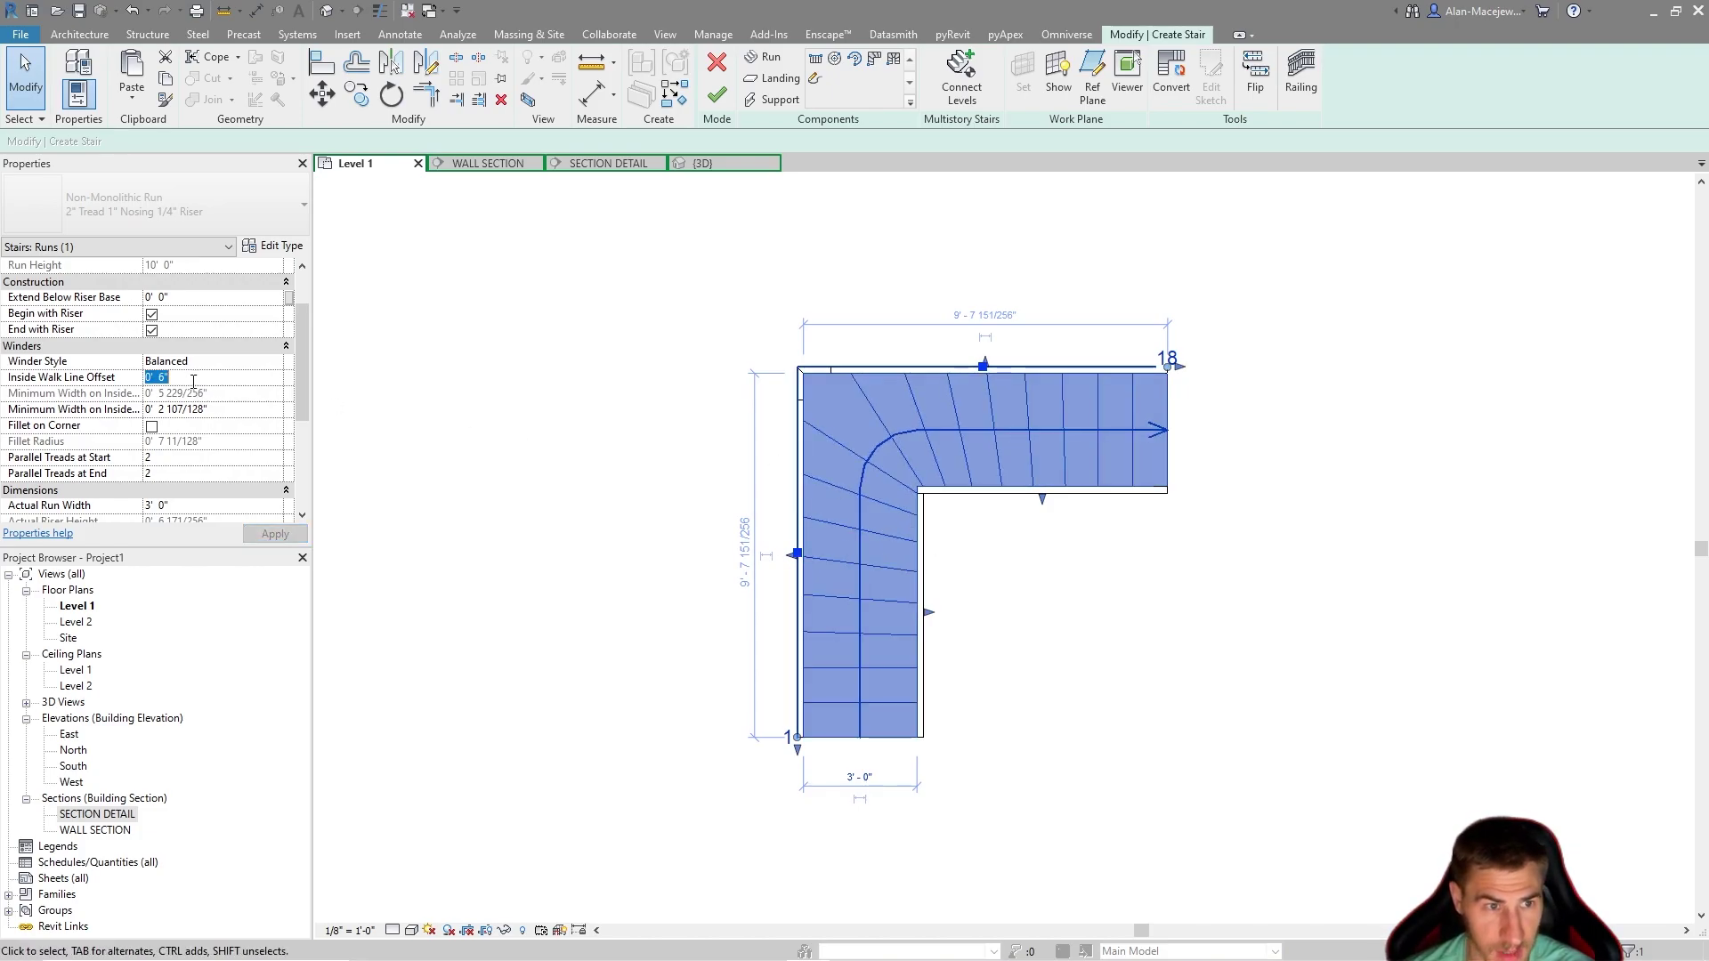
text(1')
key(Return)
click(205, 379)
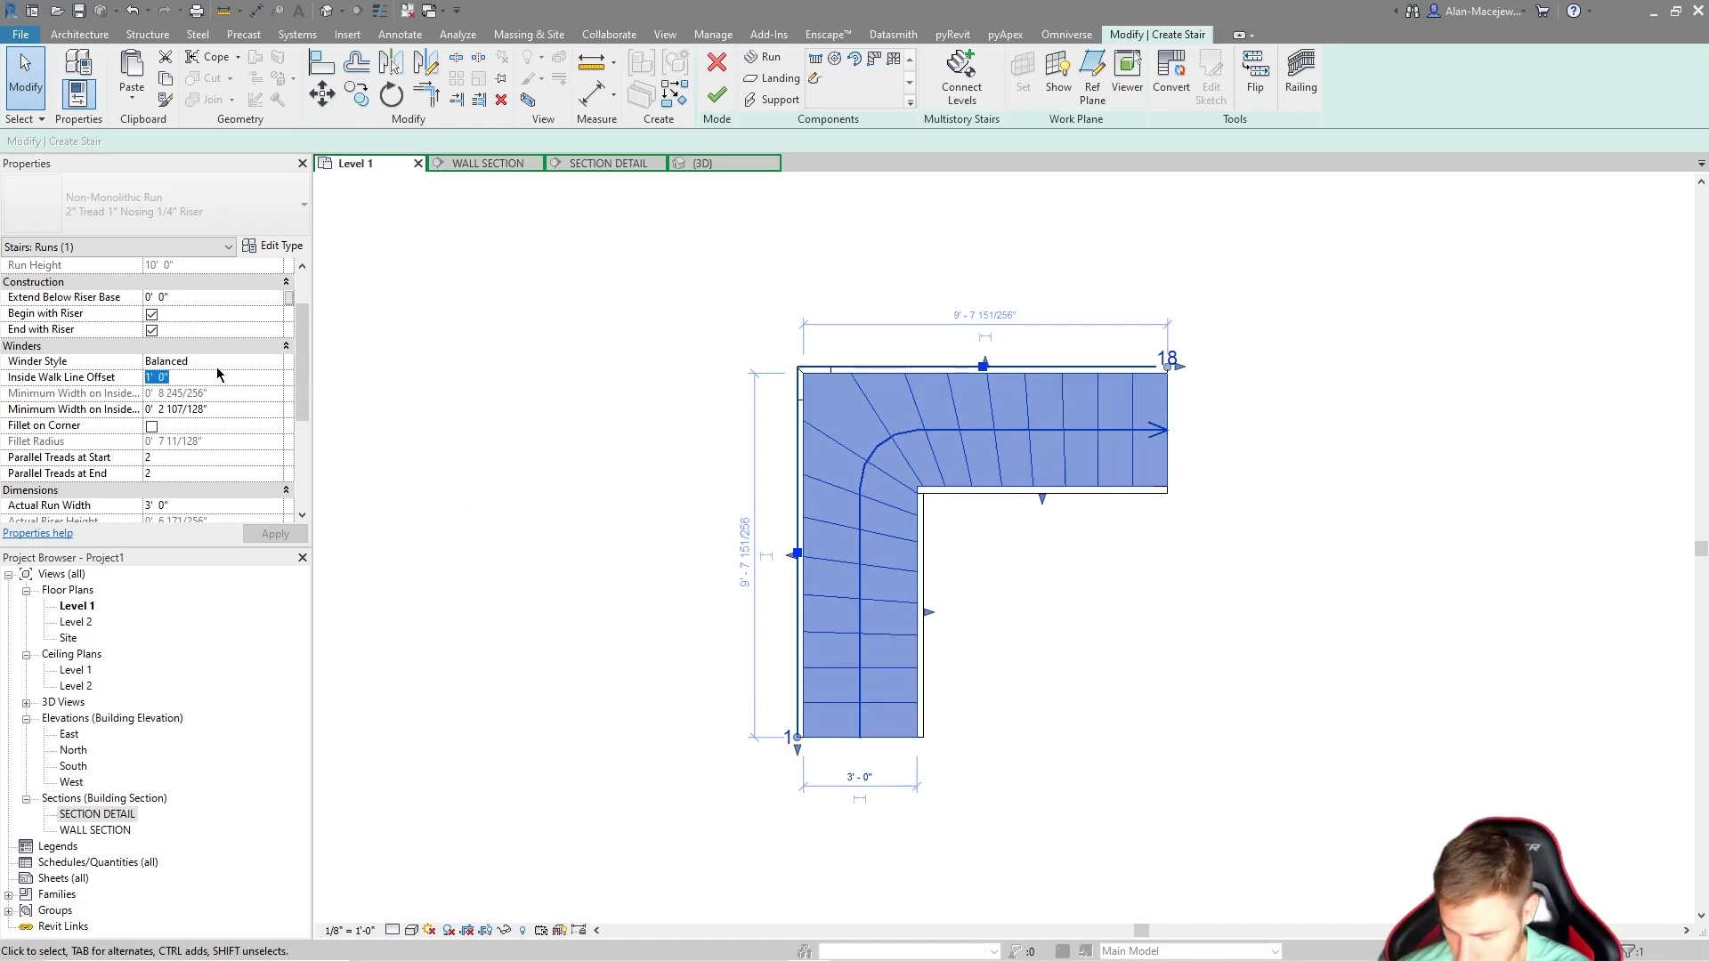
click(486, 349)
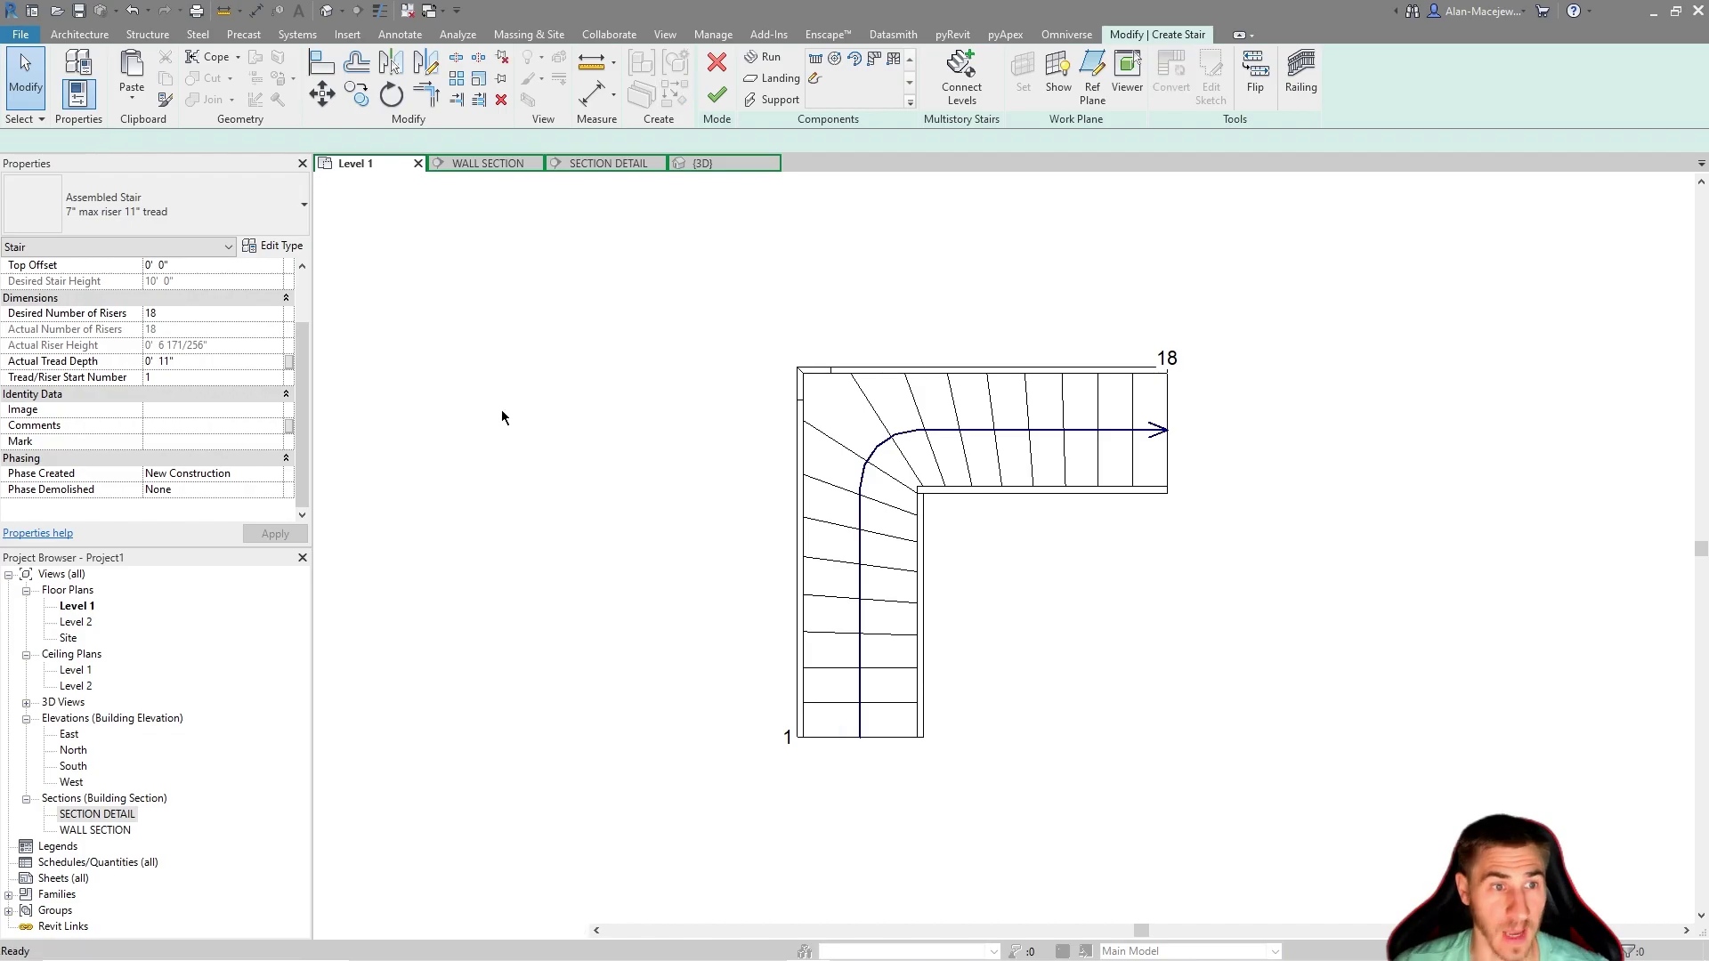
Reselect the winder run and start editing Minimum Width on Inside in the Winders properties.
click(822, 529)
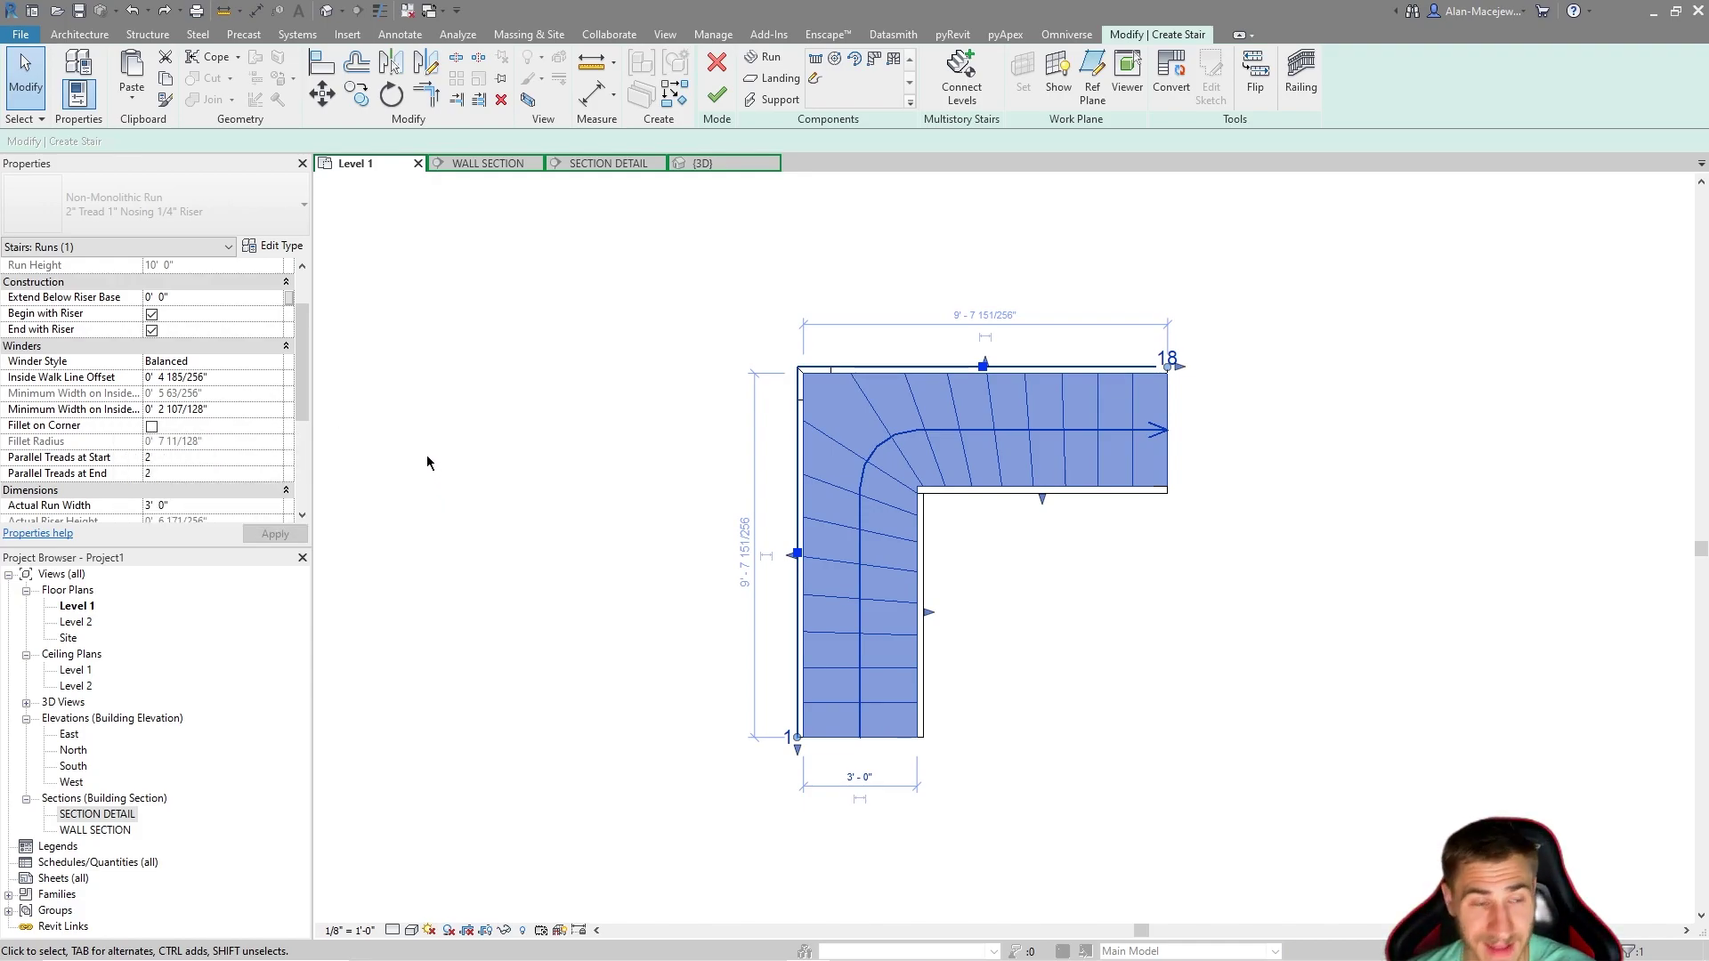
click(188, 411)
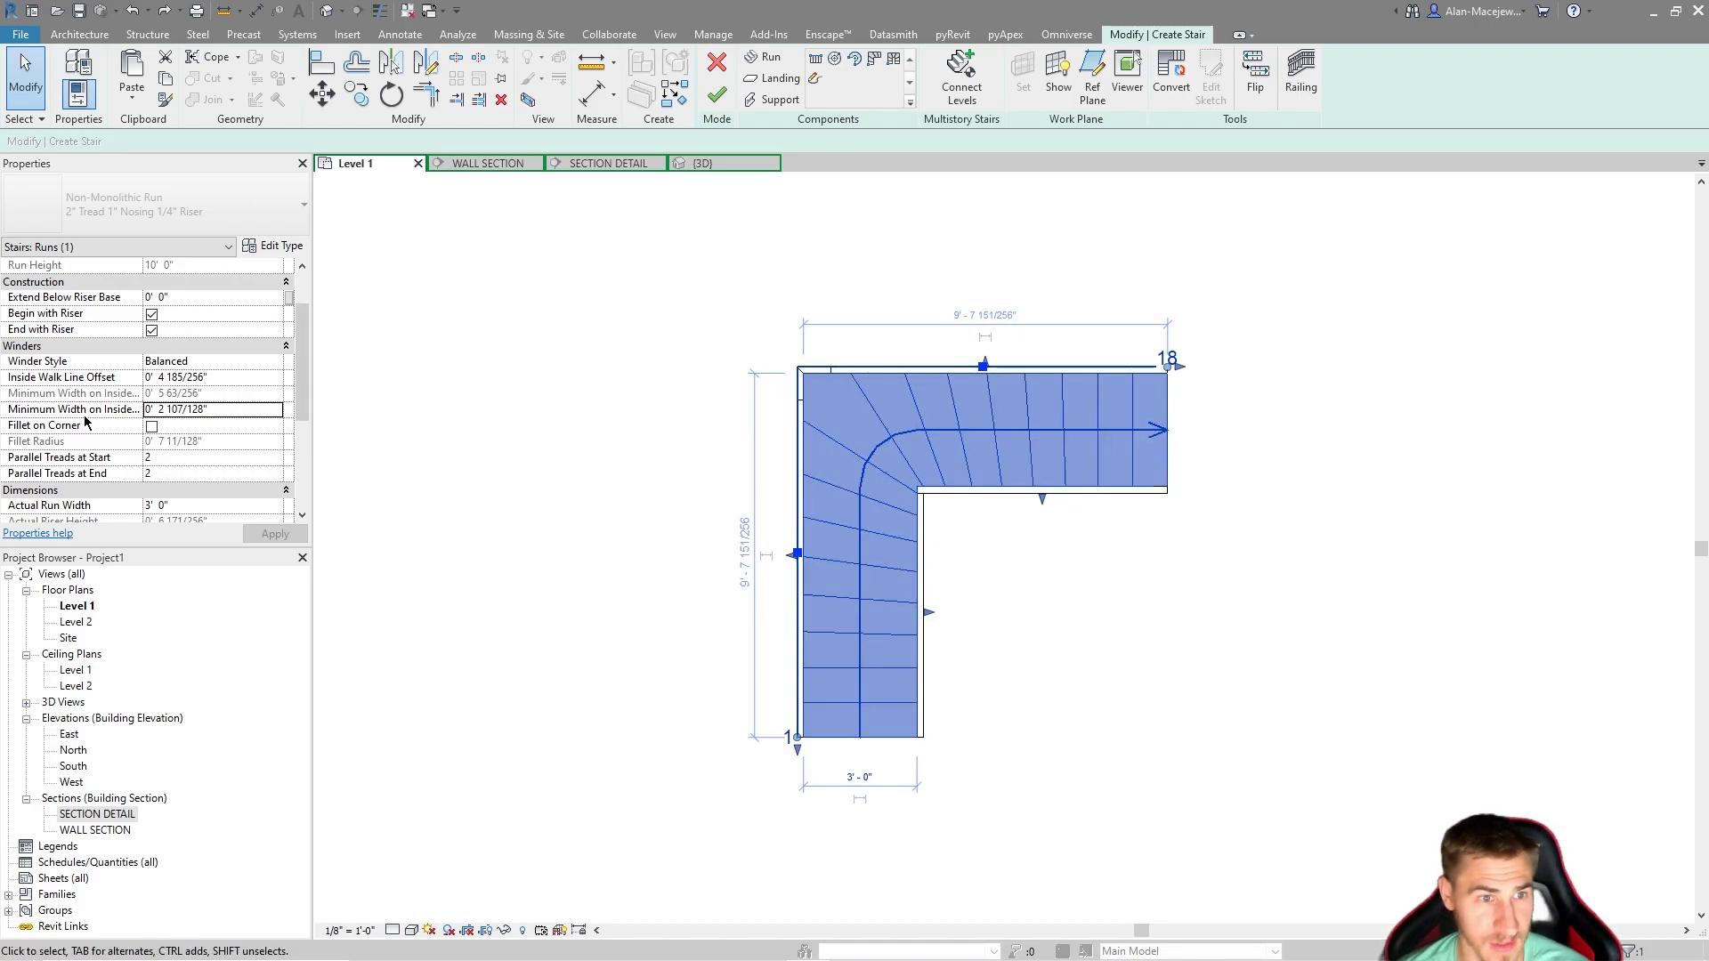
Set Minimum Width on Inside to 0' 6", cancel the rejected 1' 0" value, and reselect the run.
click(238, 416)
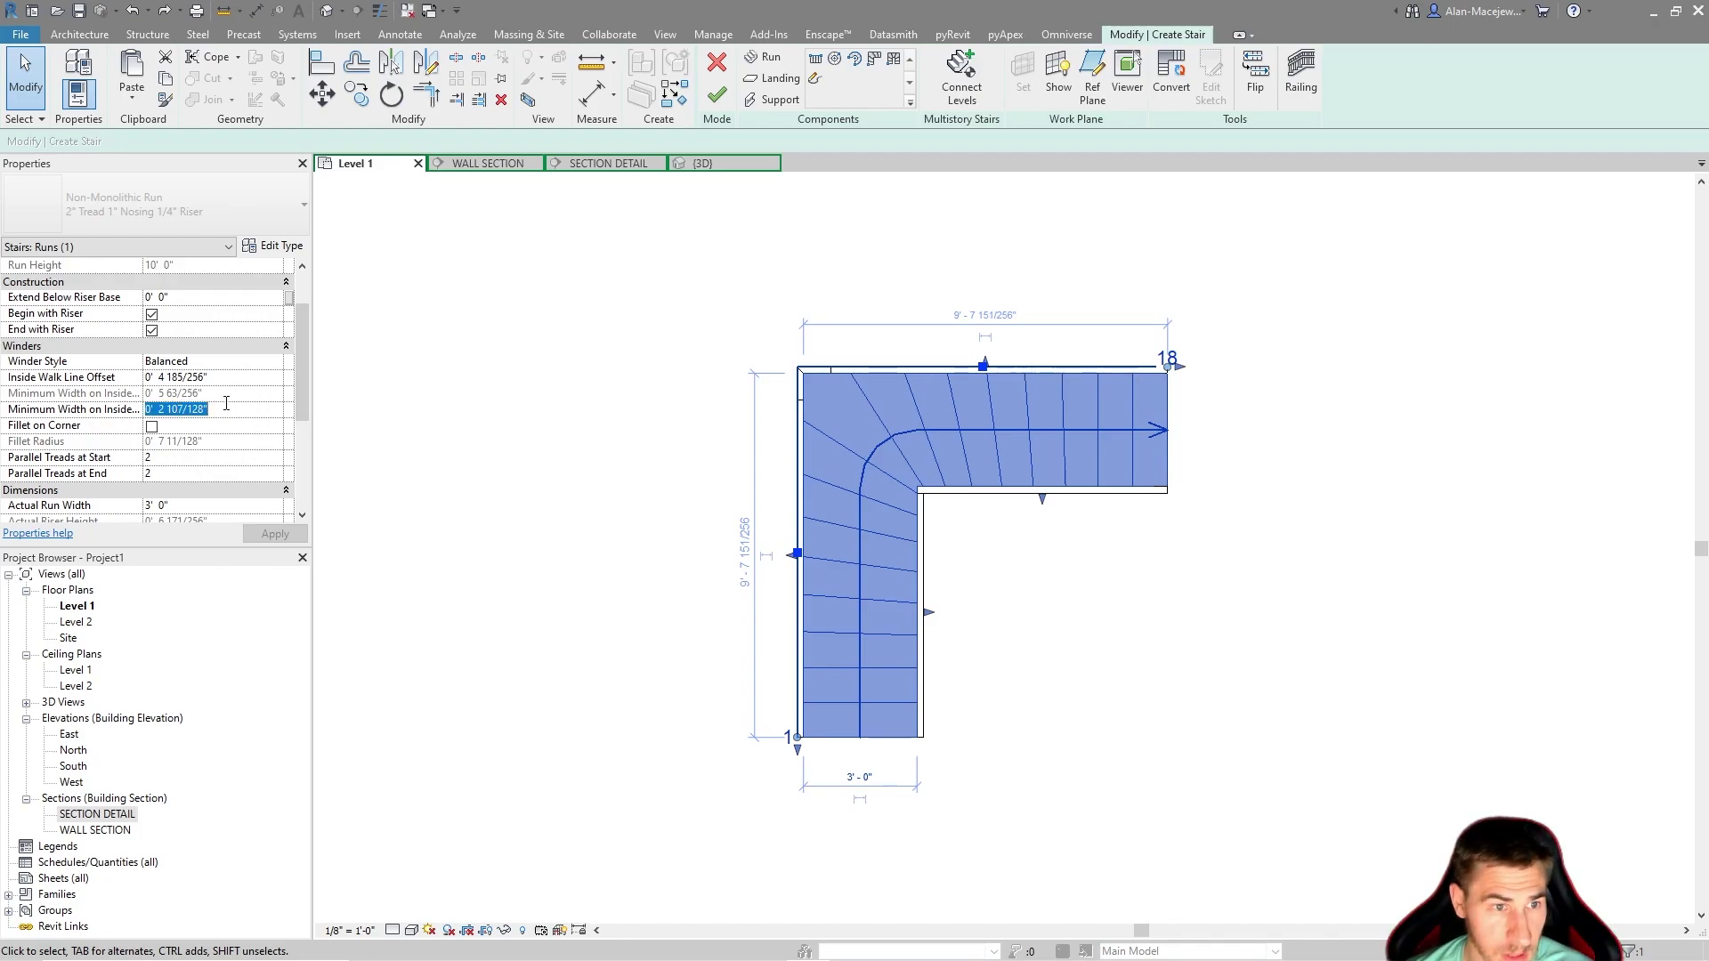
text(.54)
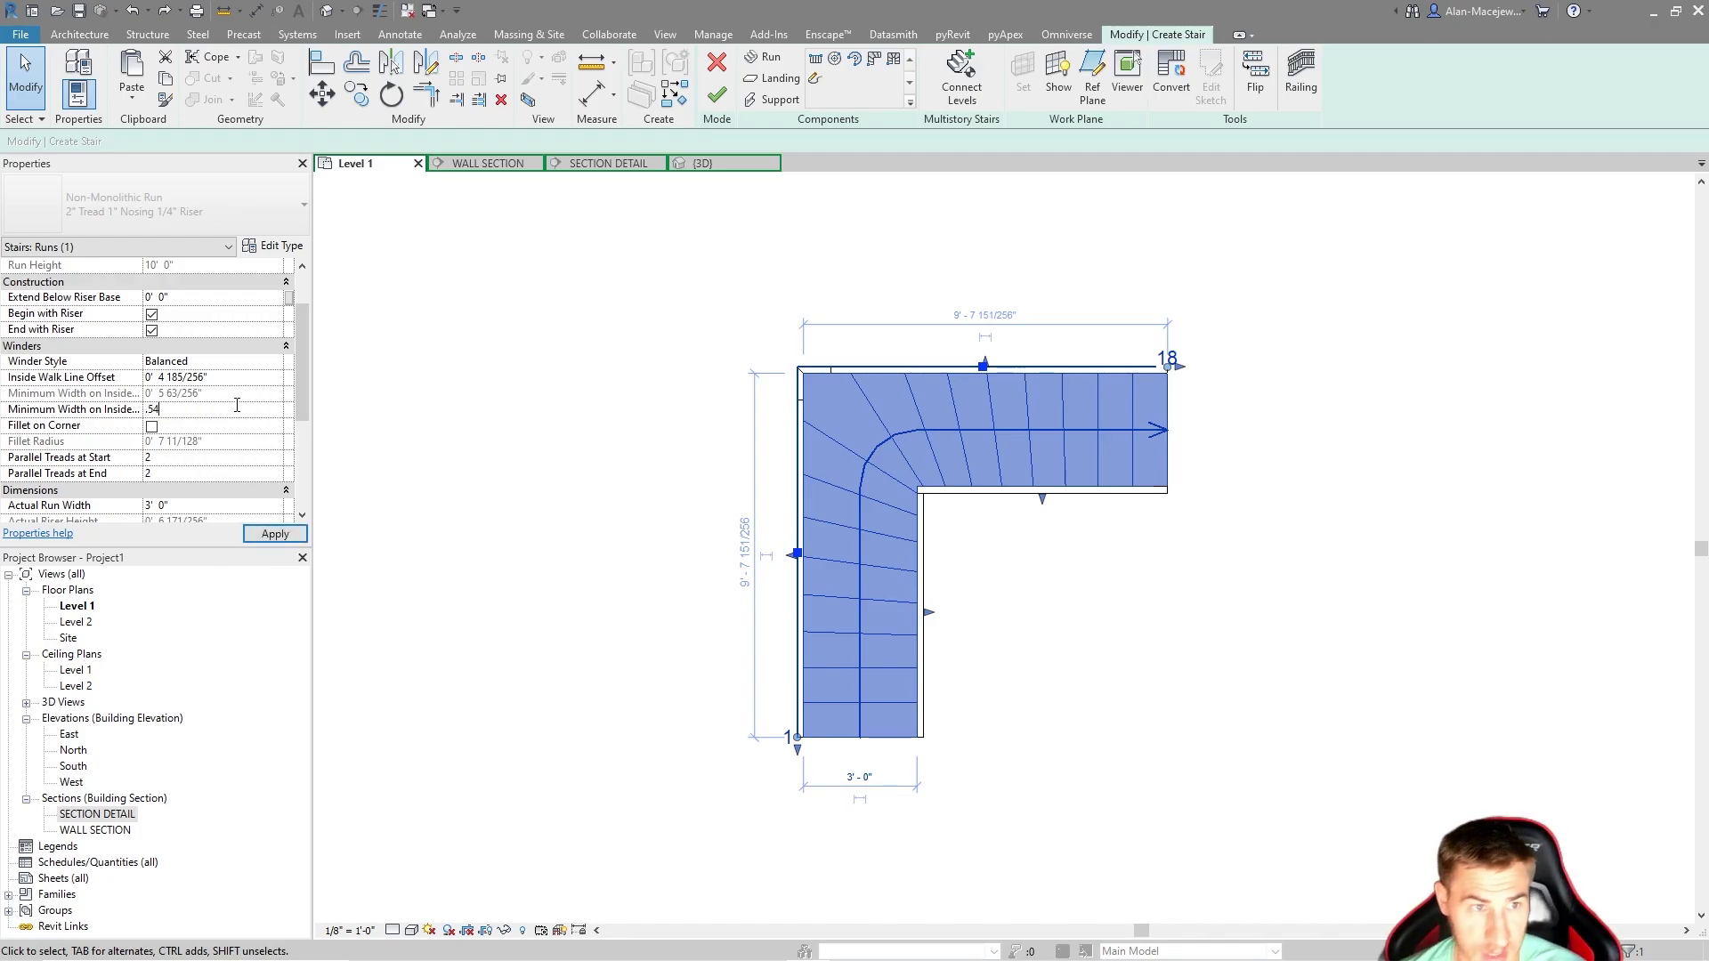
key(Return)
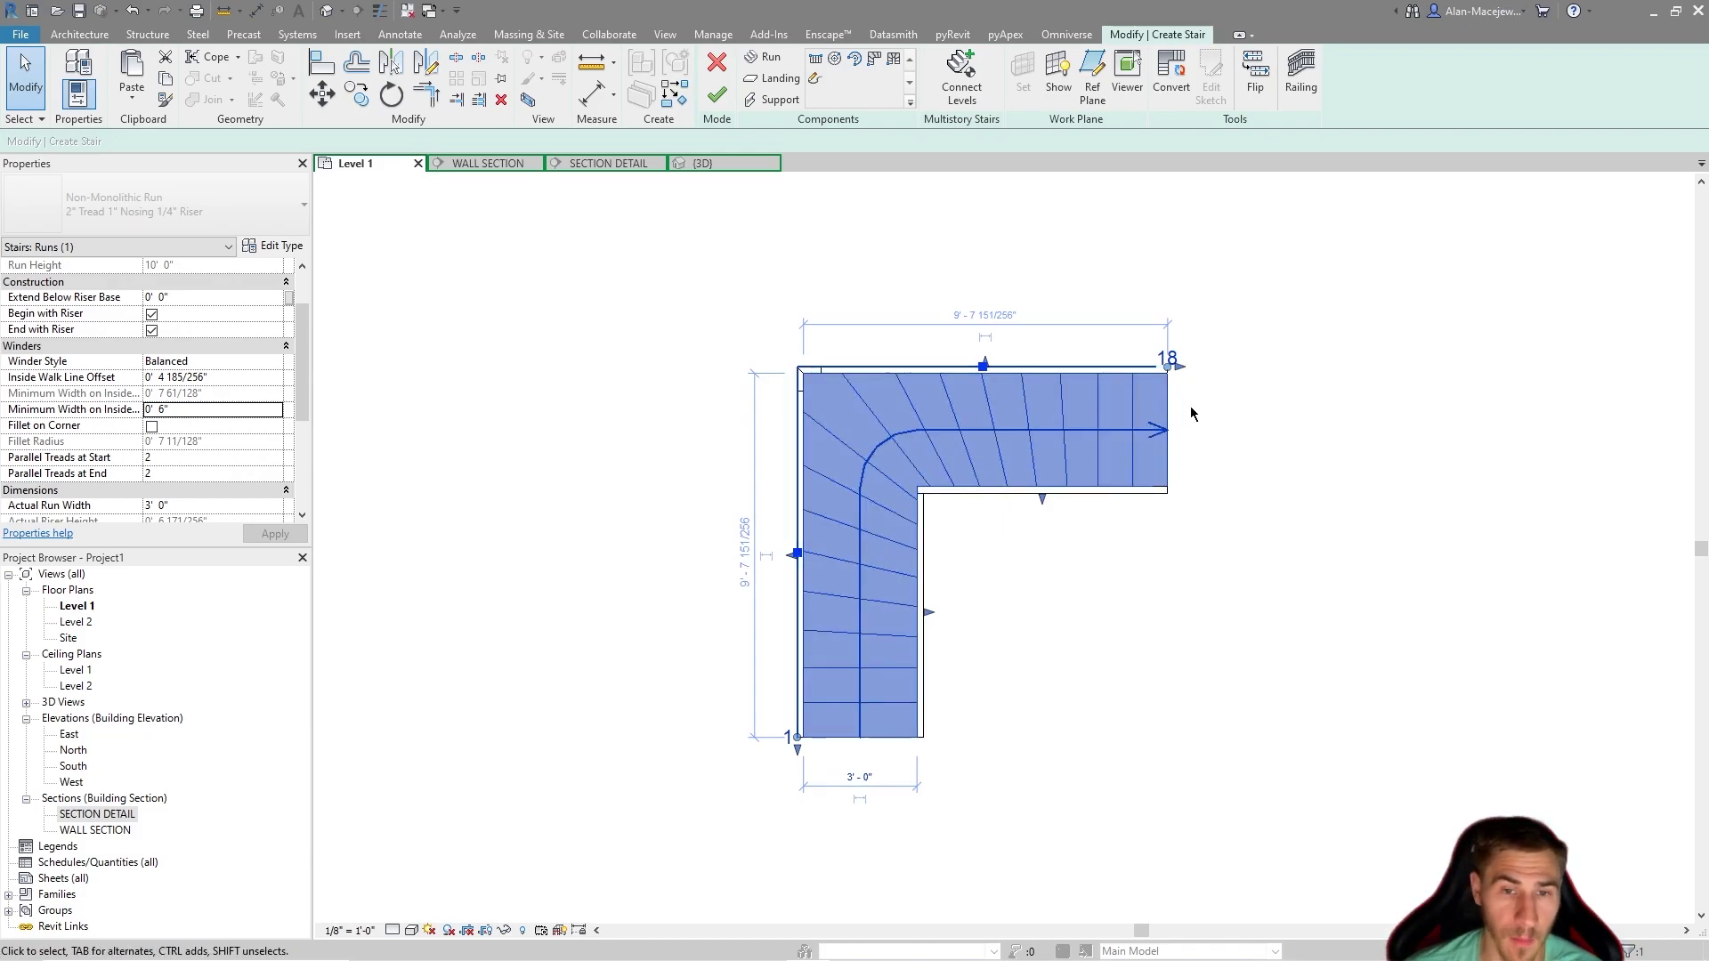
click(233, 409)
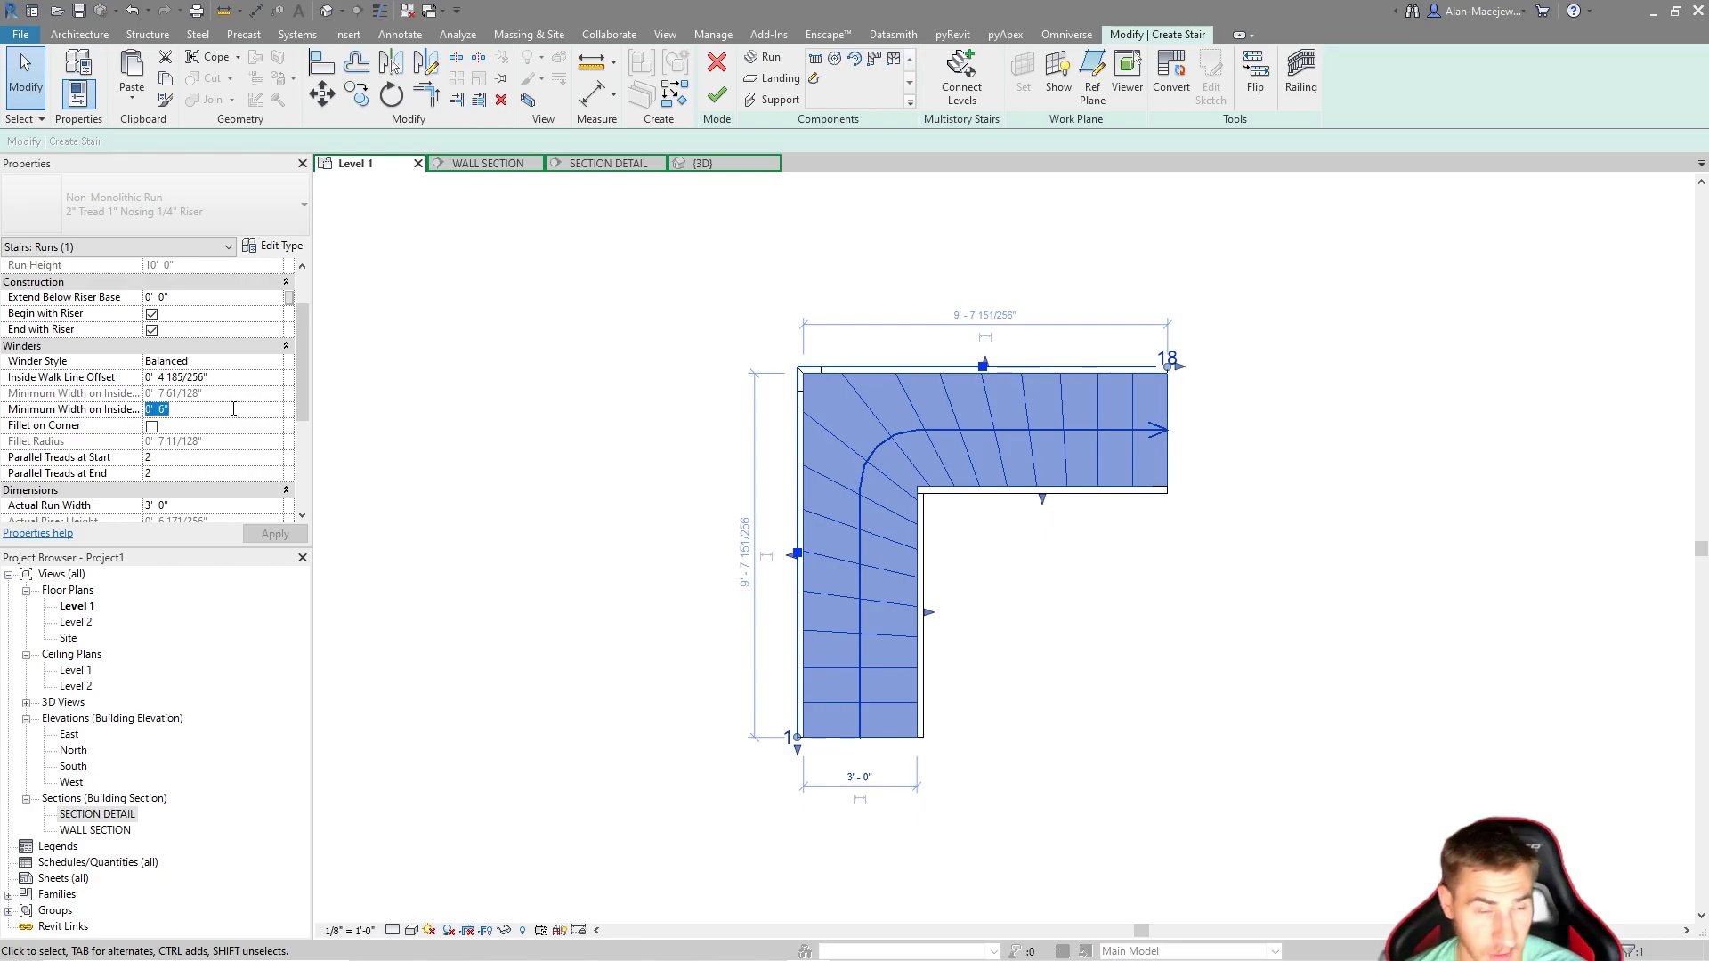
text(1)
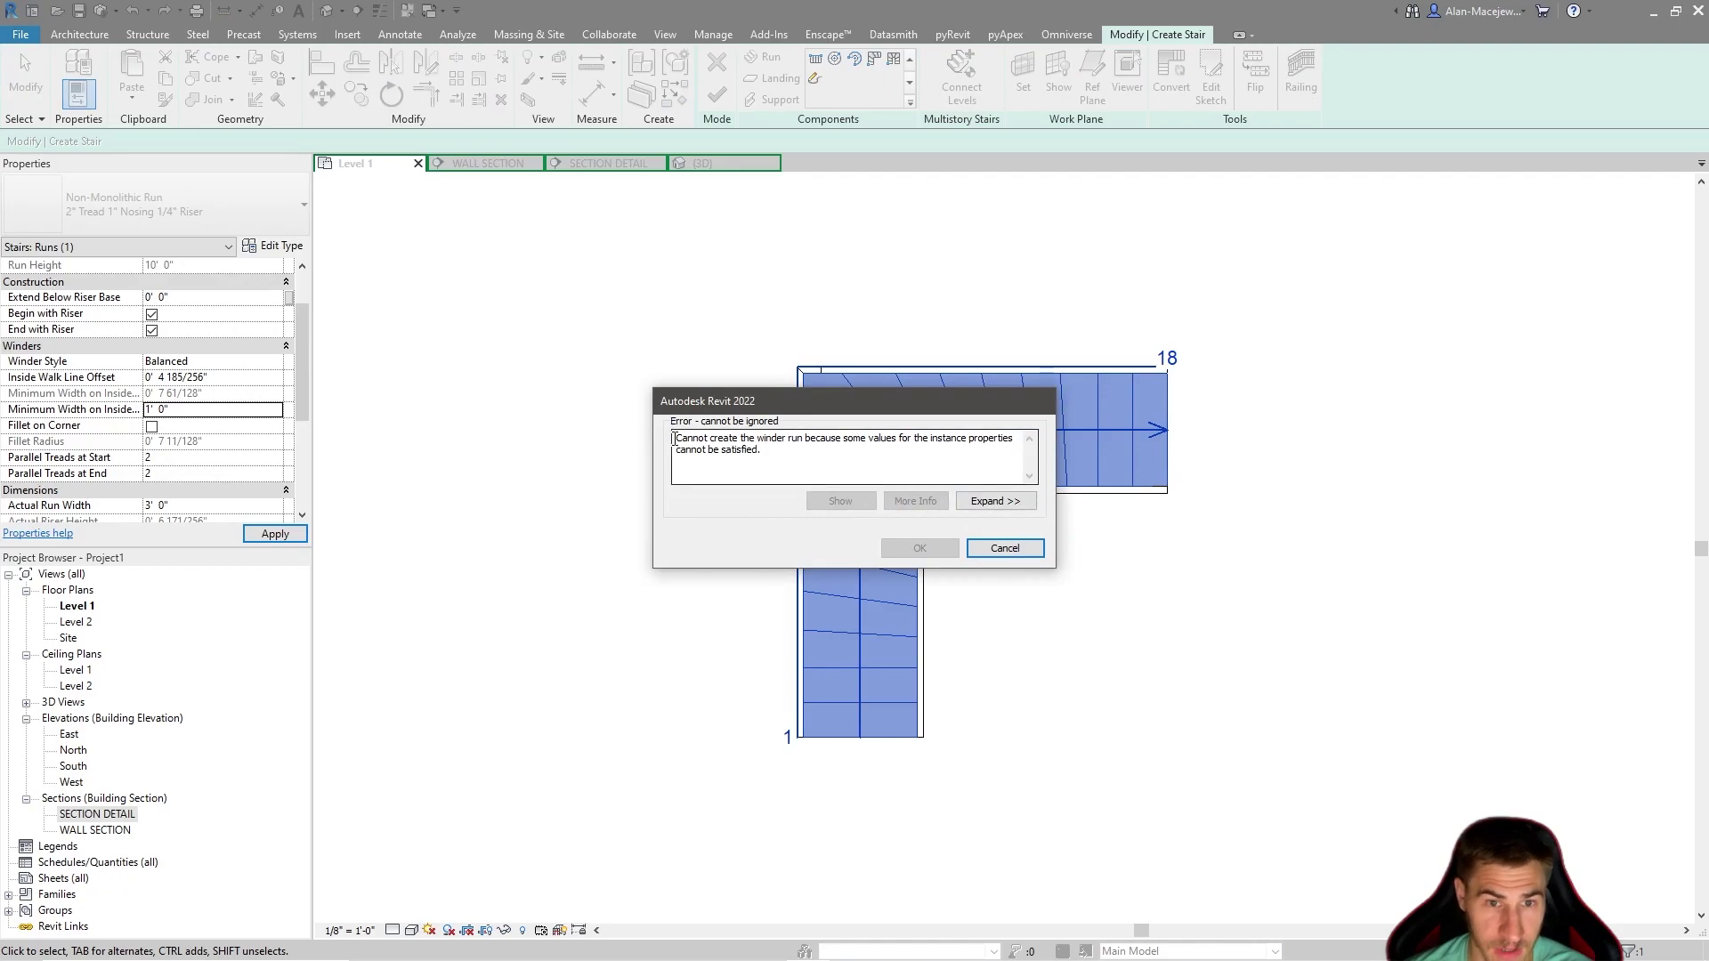
click(1002, 547)
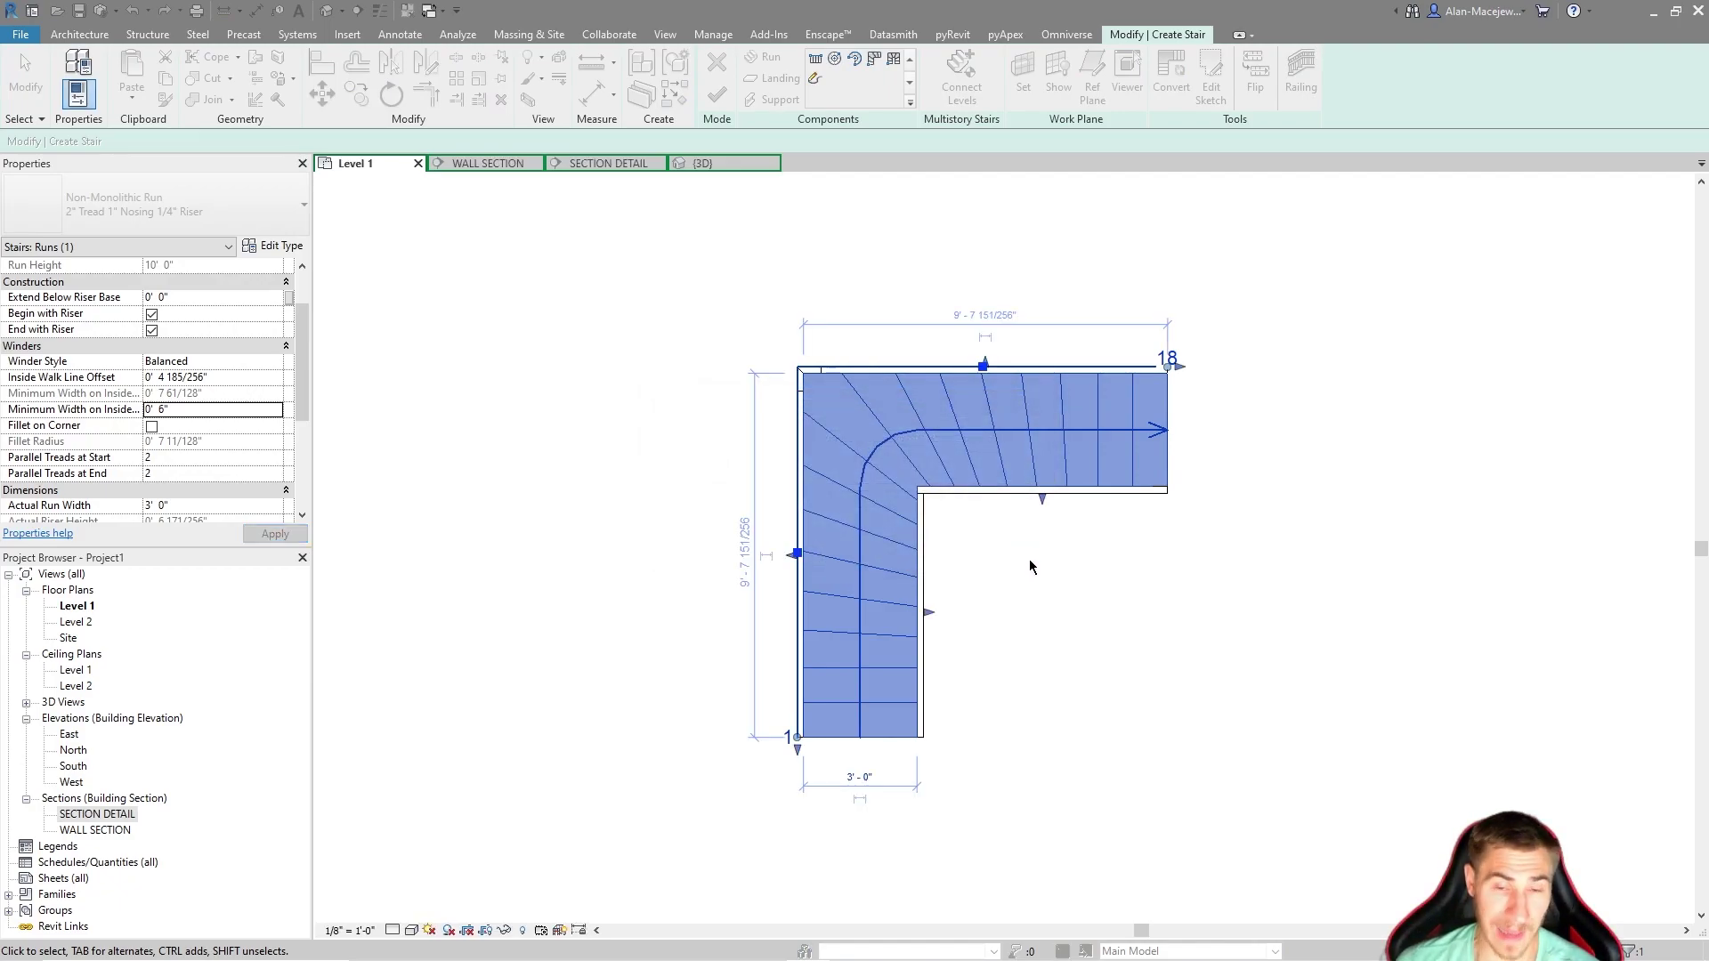
click(632, 474)
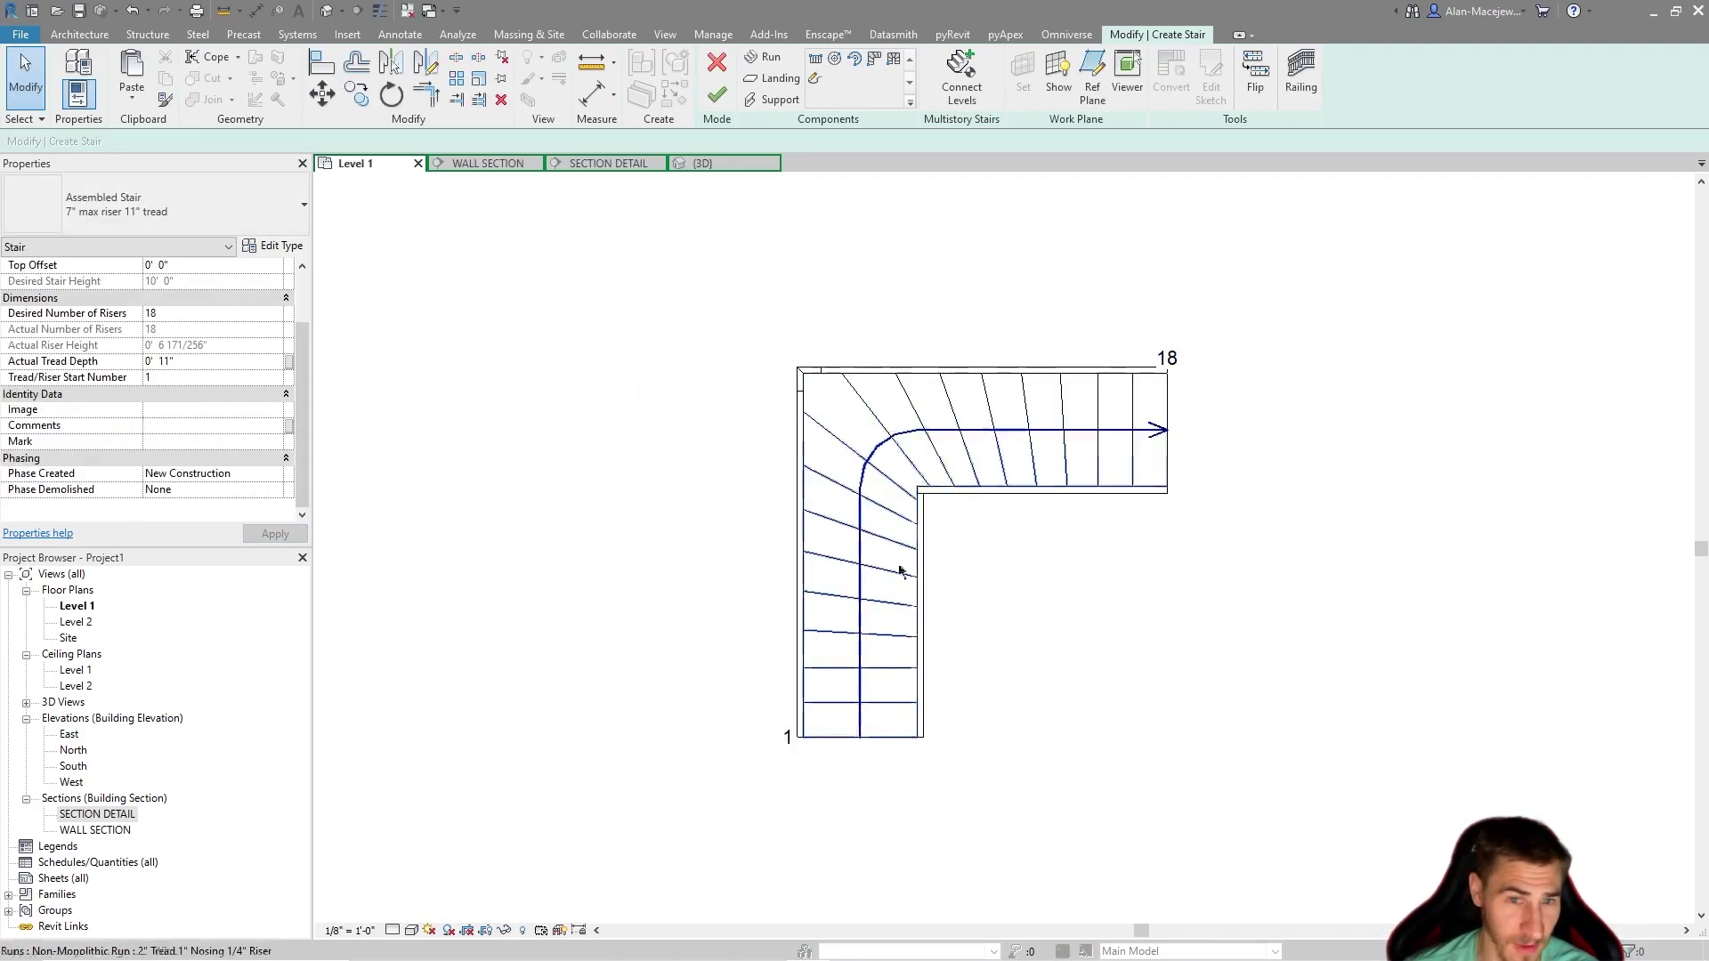
click(872, 554)
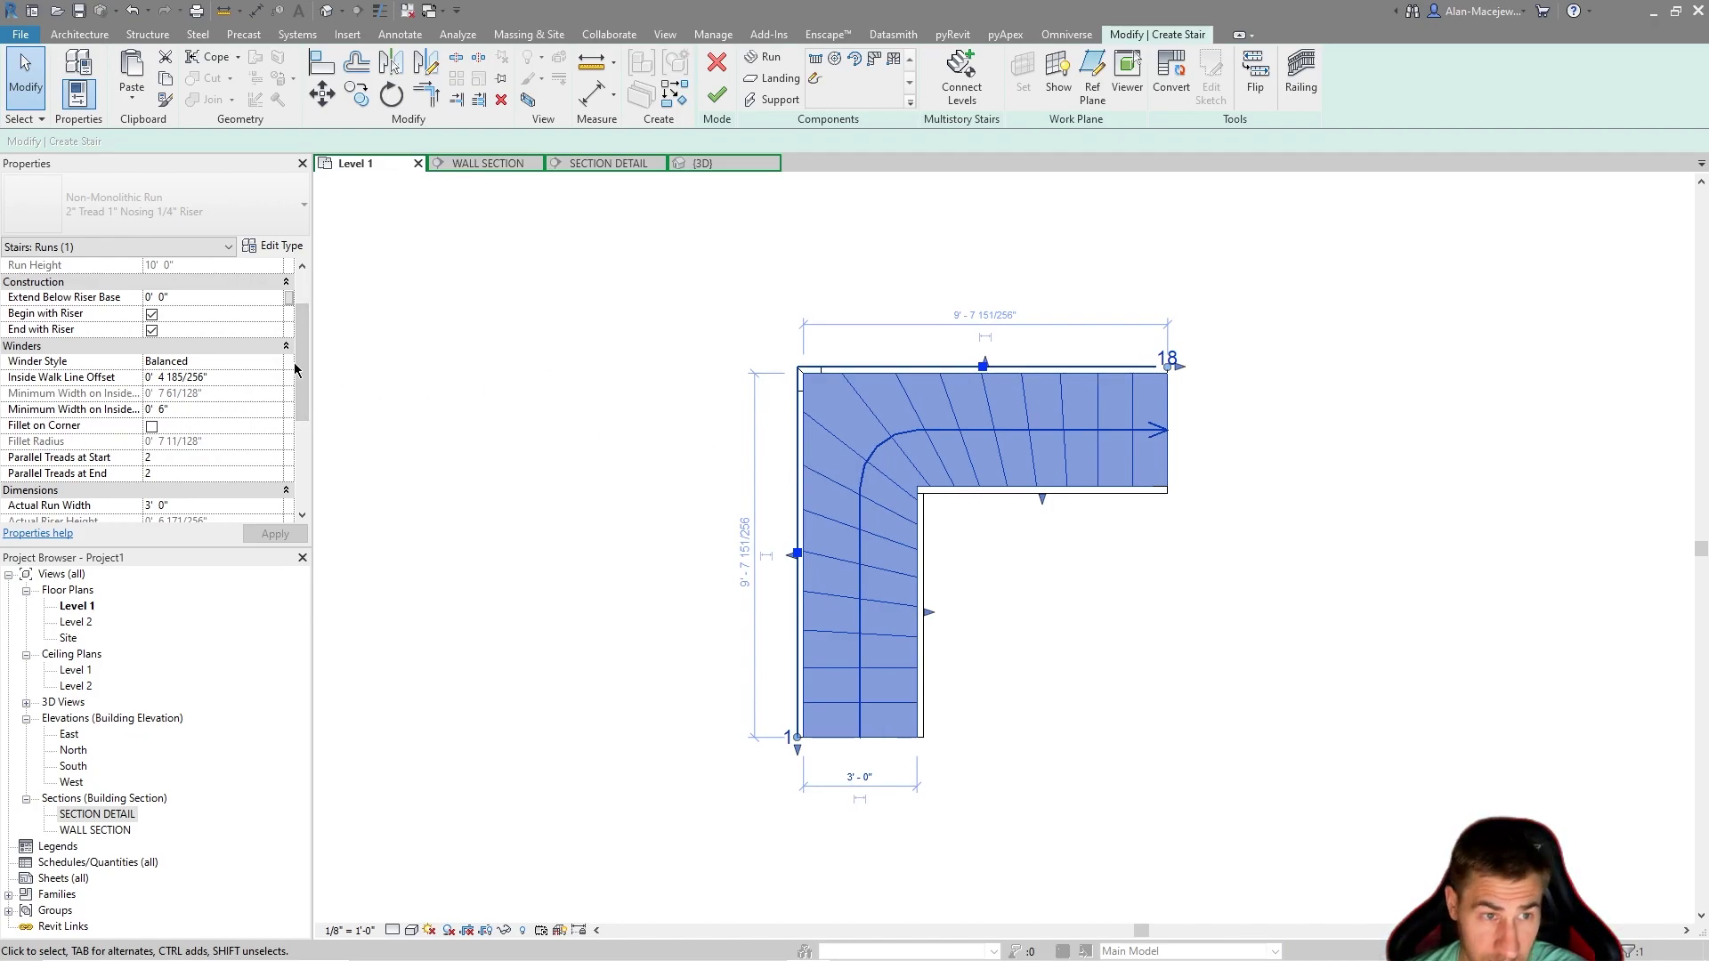
click(214, 360)
click(276, 361)
click(176, 393)
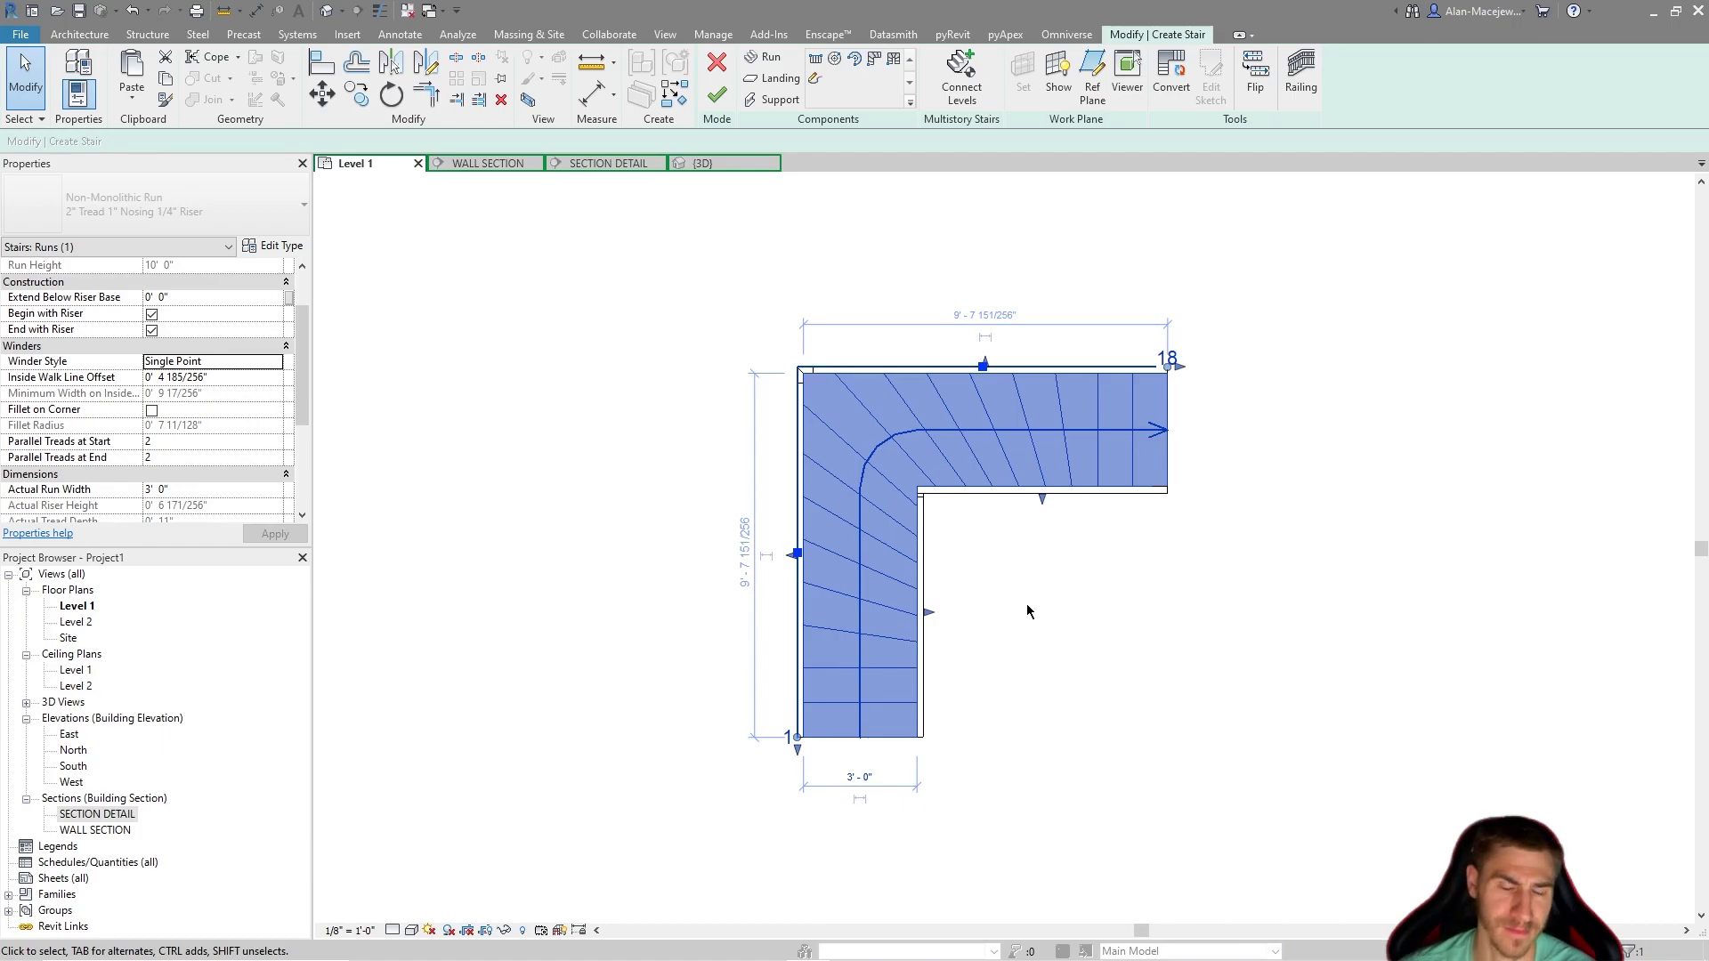
click(282, 362)
click(221, 378)
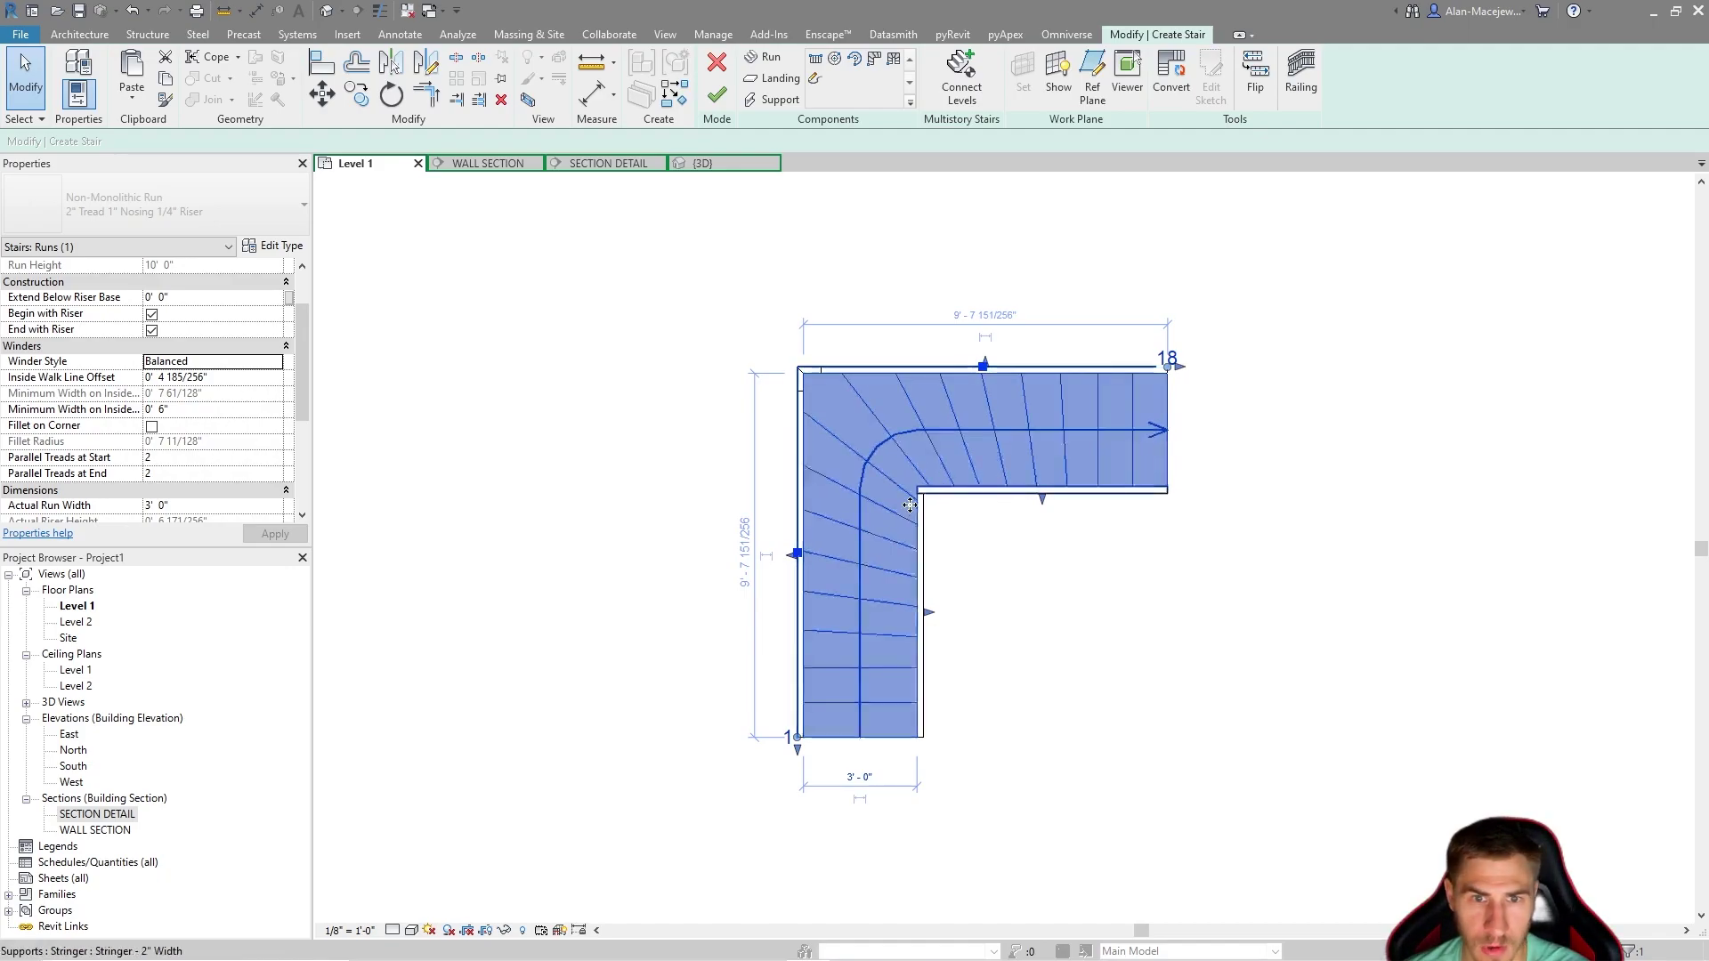
Enable Fillet on Corner and try fillet radii of 1' 0" and 2' 0".
click(152, 426)
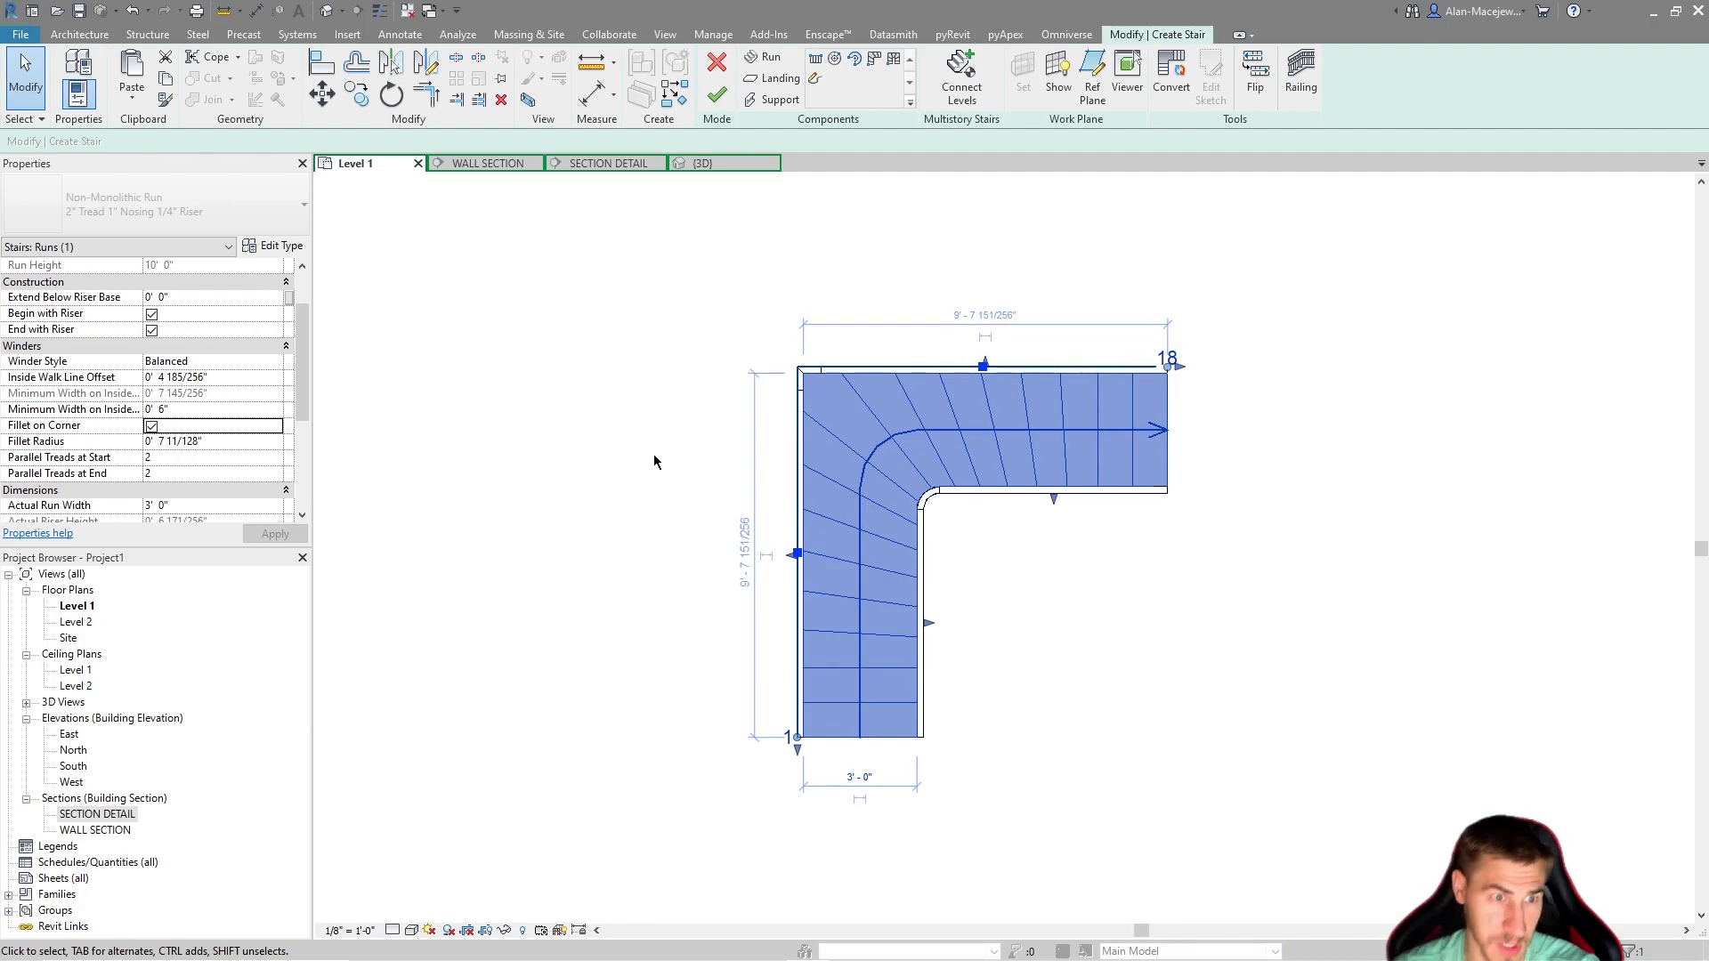
click(237, 440)
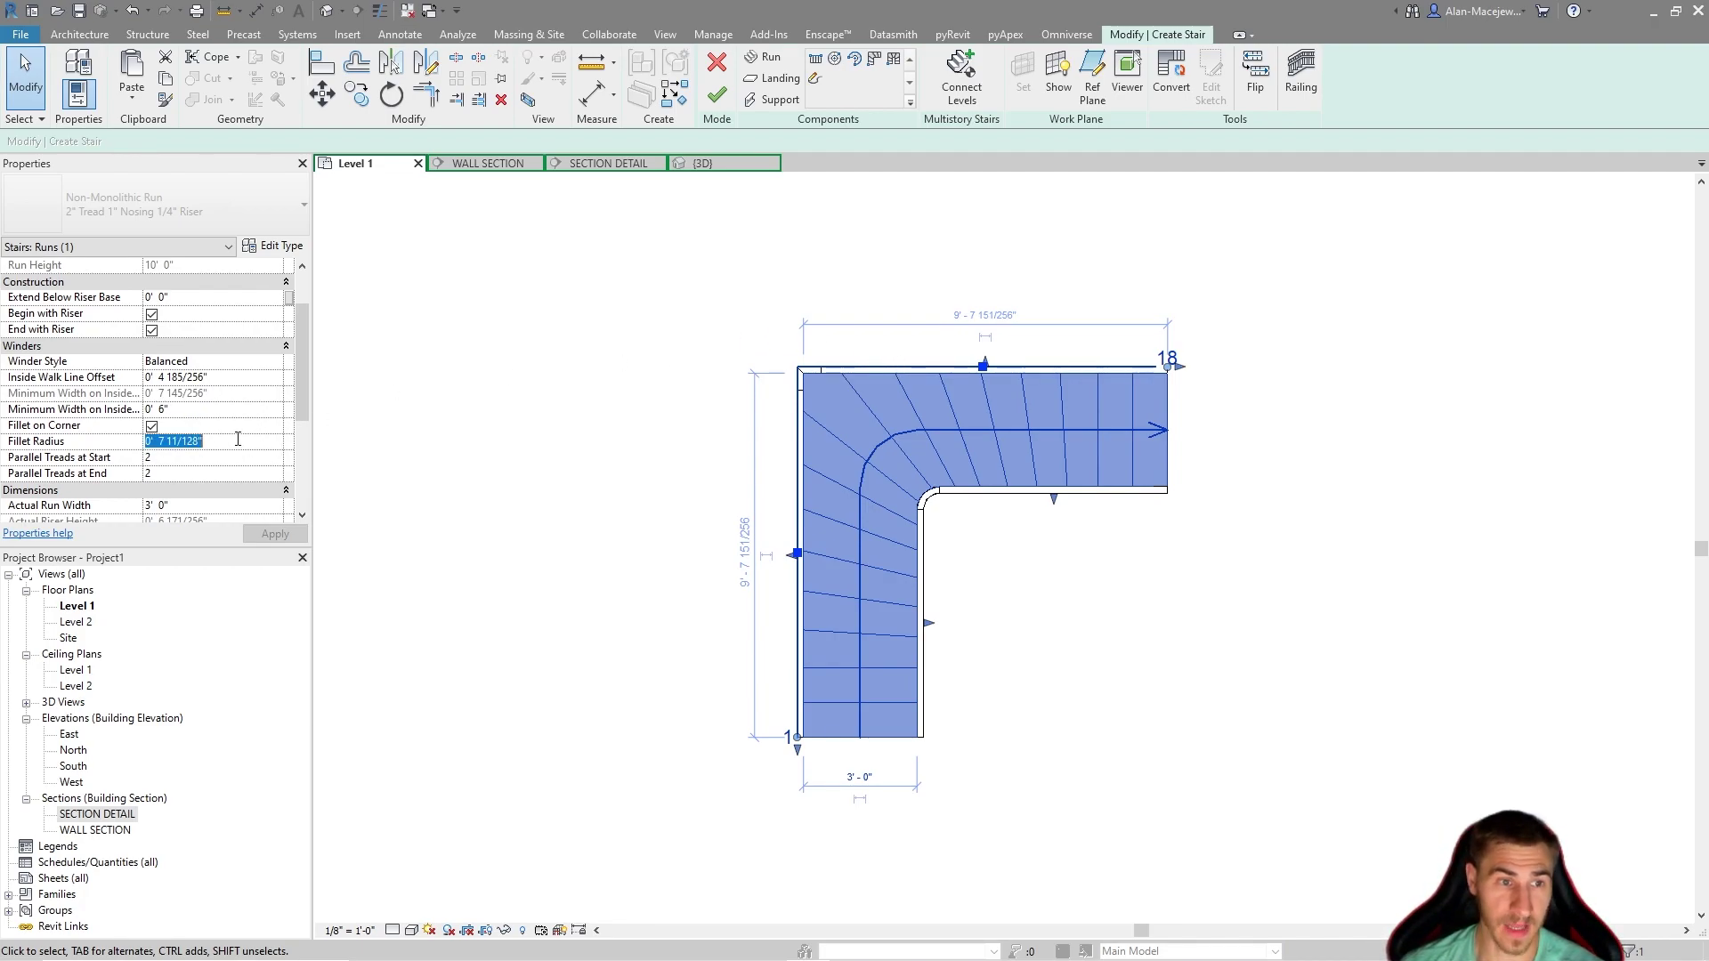
text(0 6)
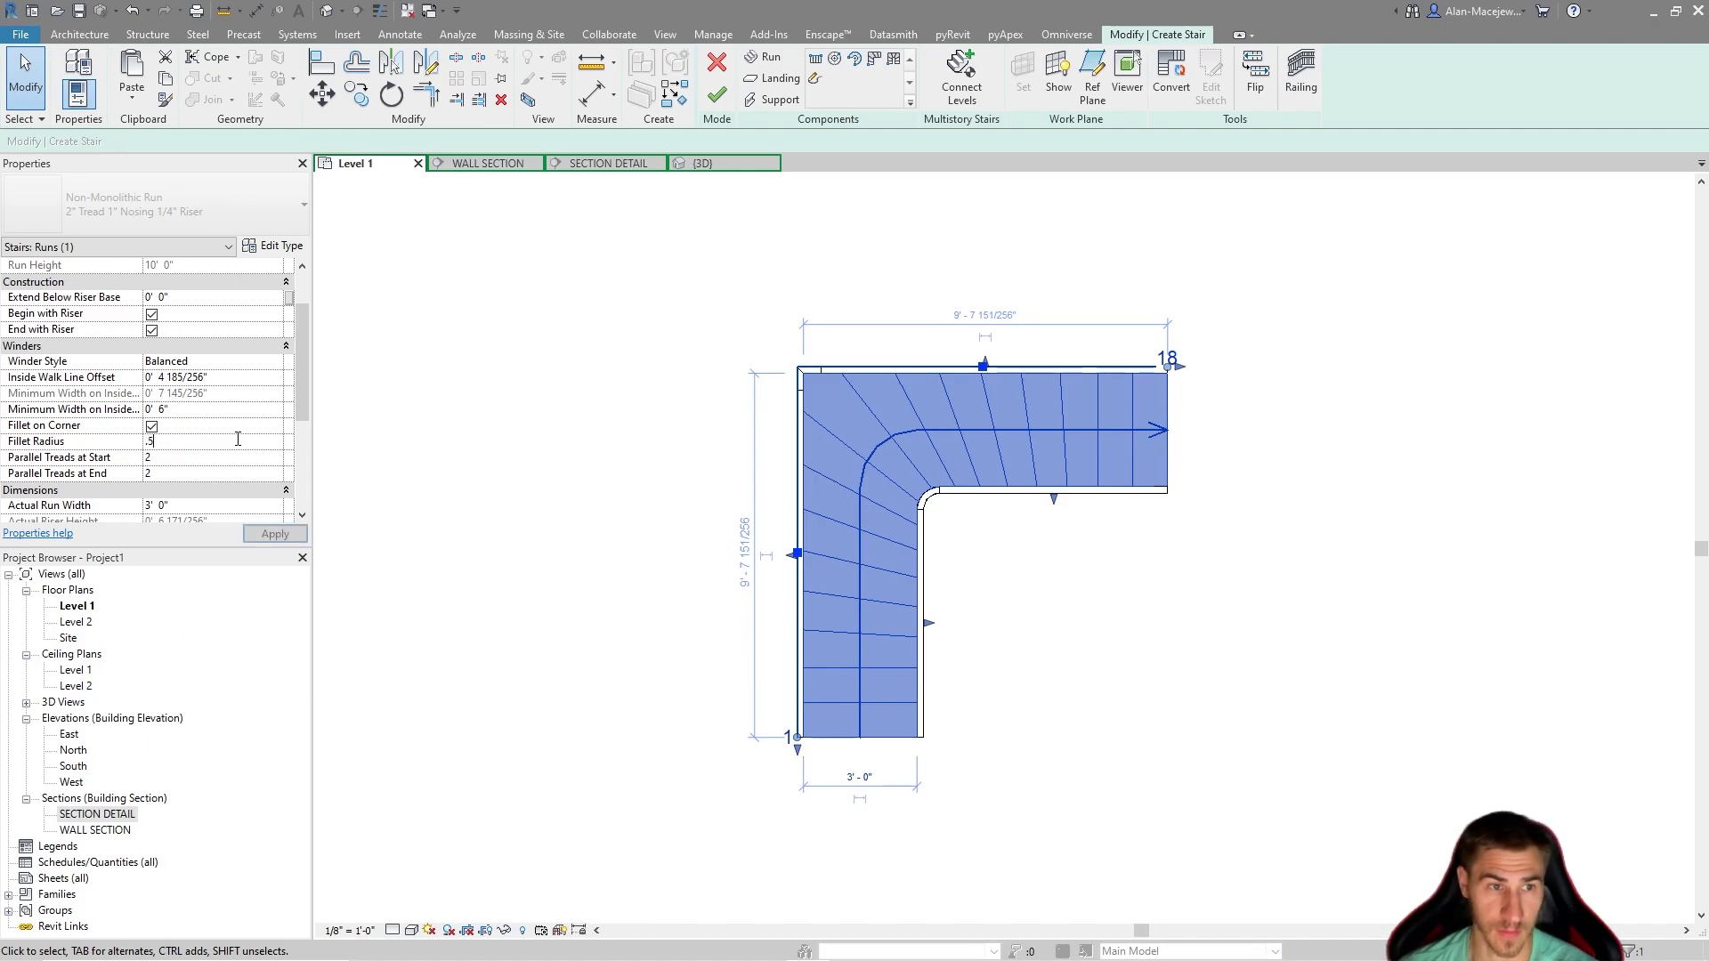
click(175, 444)
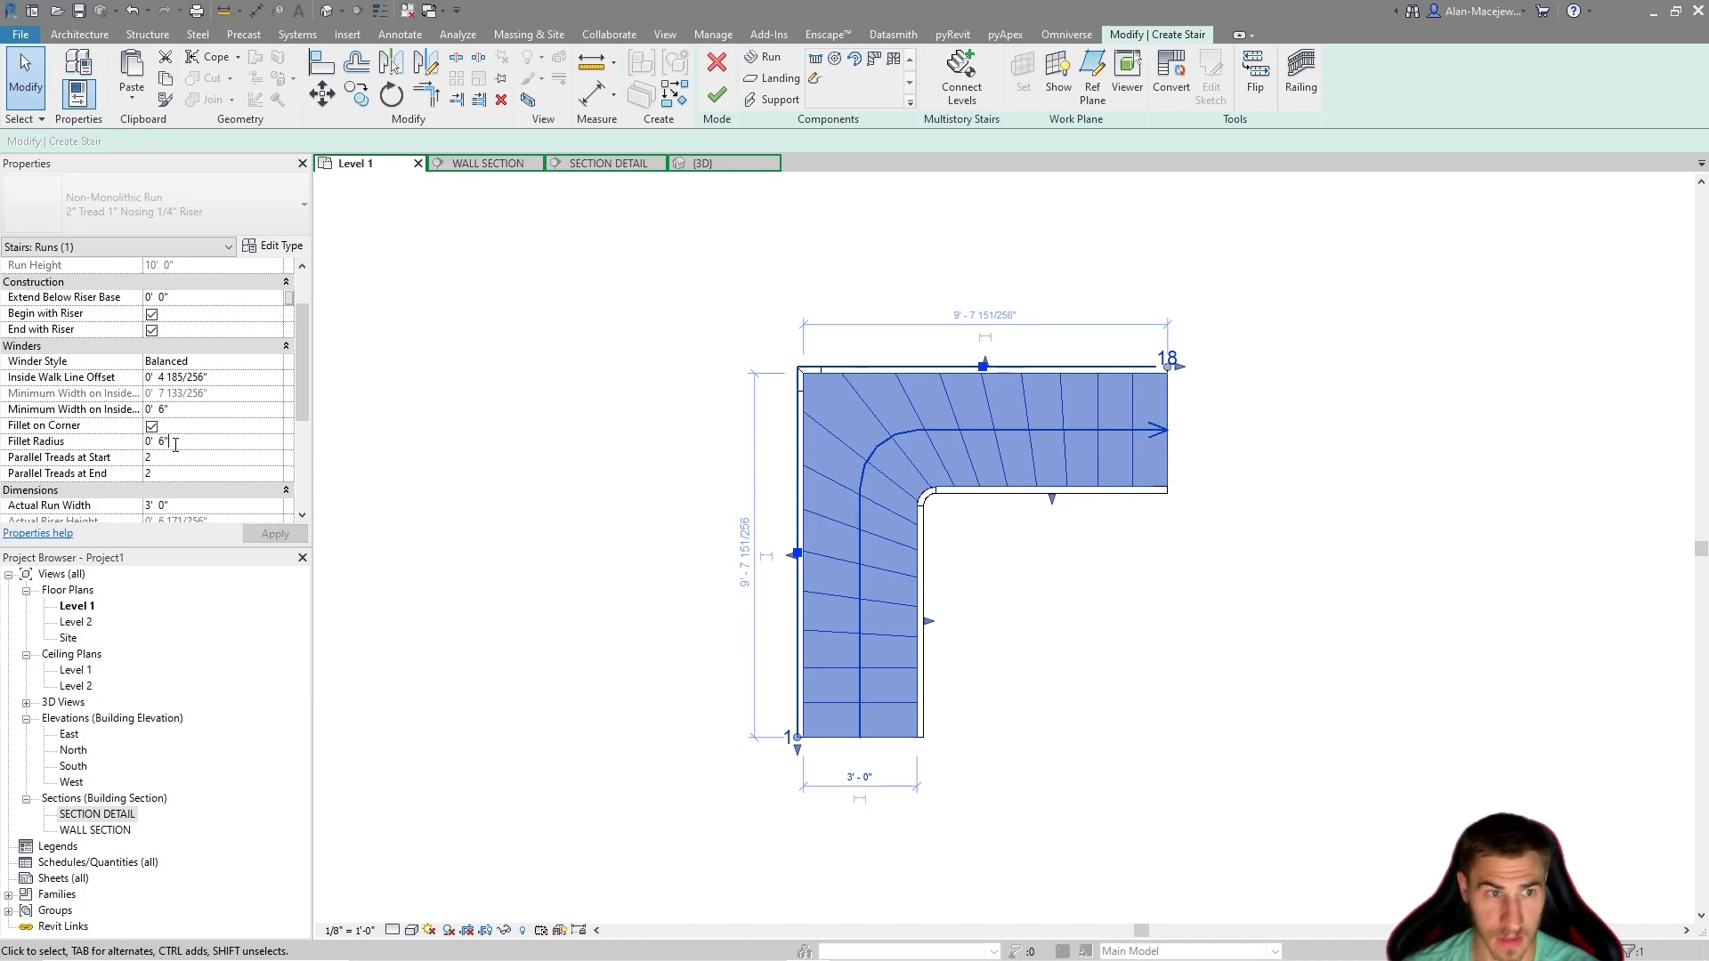
key(BackSpace)
key(BackSpace)
key(BackSpace)
key(BackSpace)
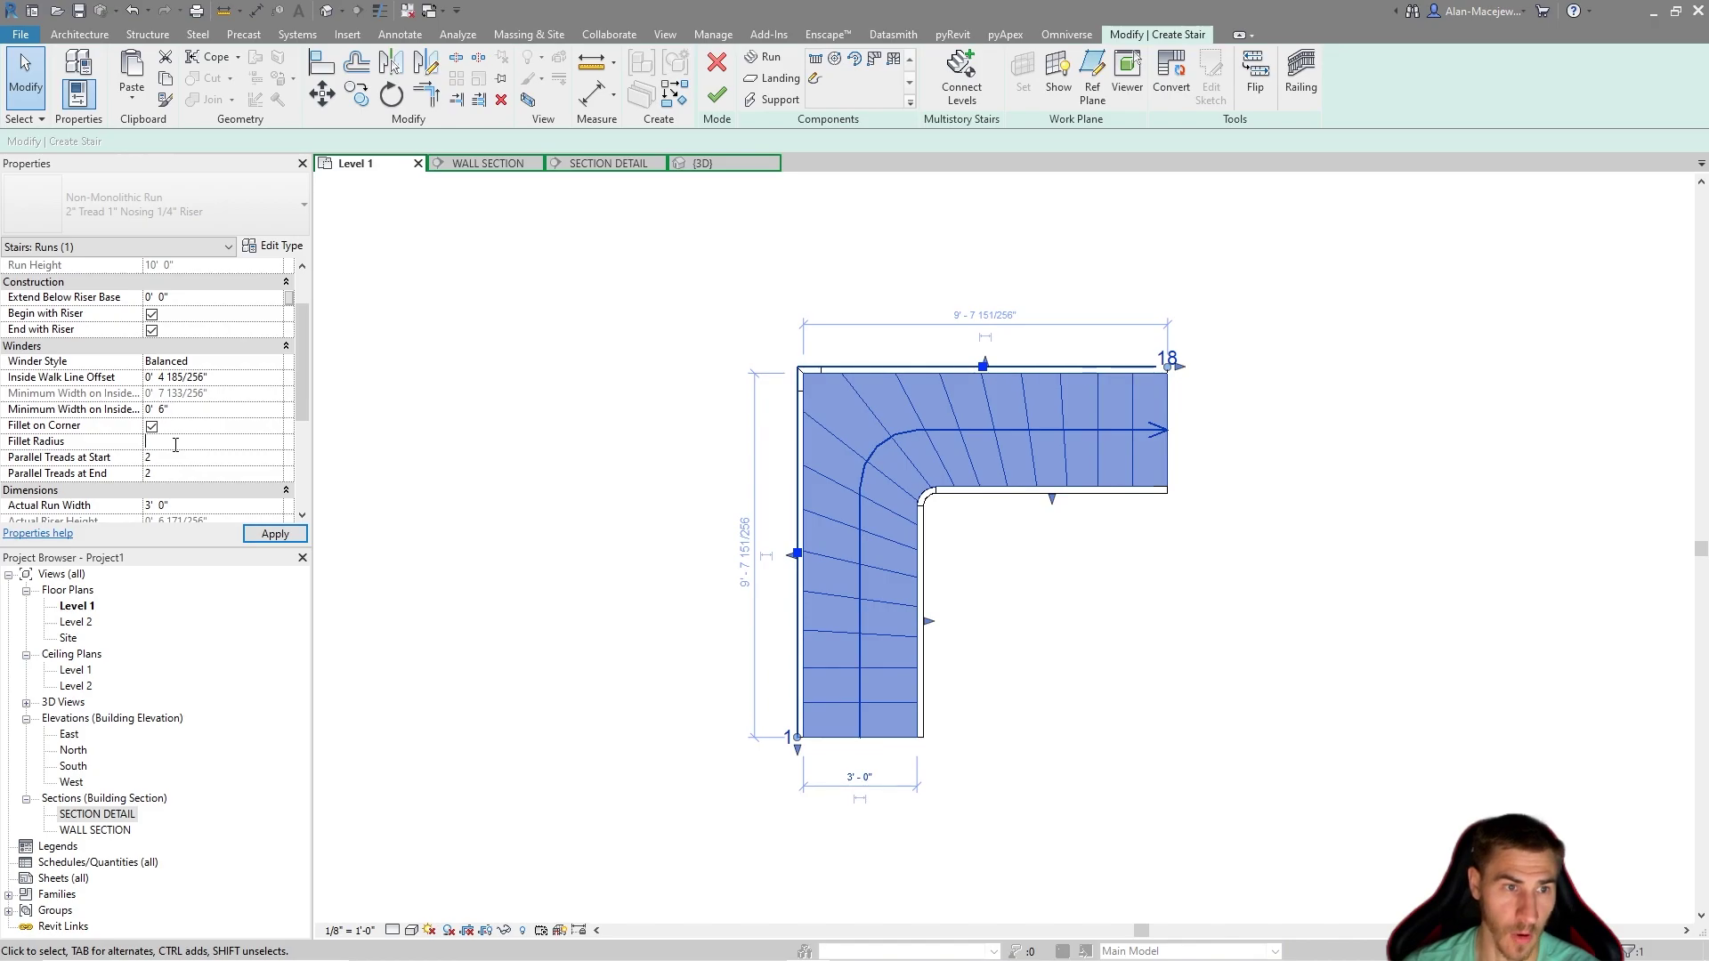
key(Return)
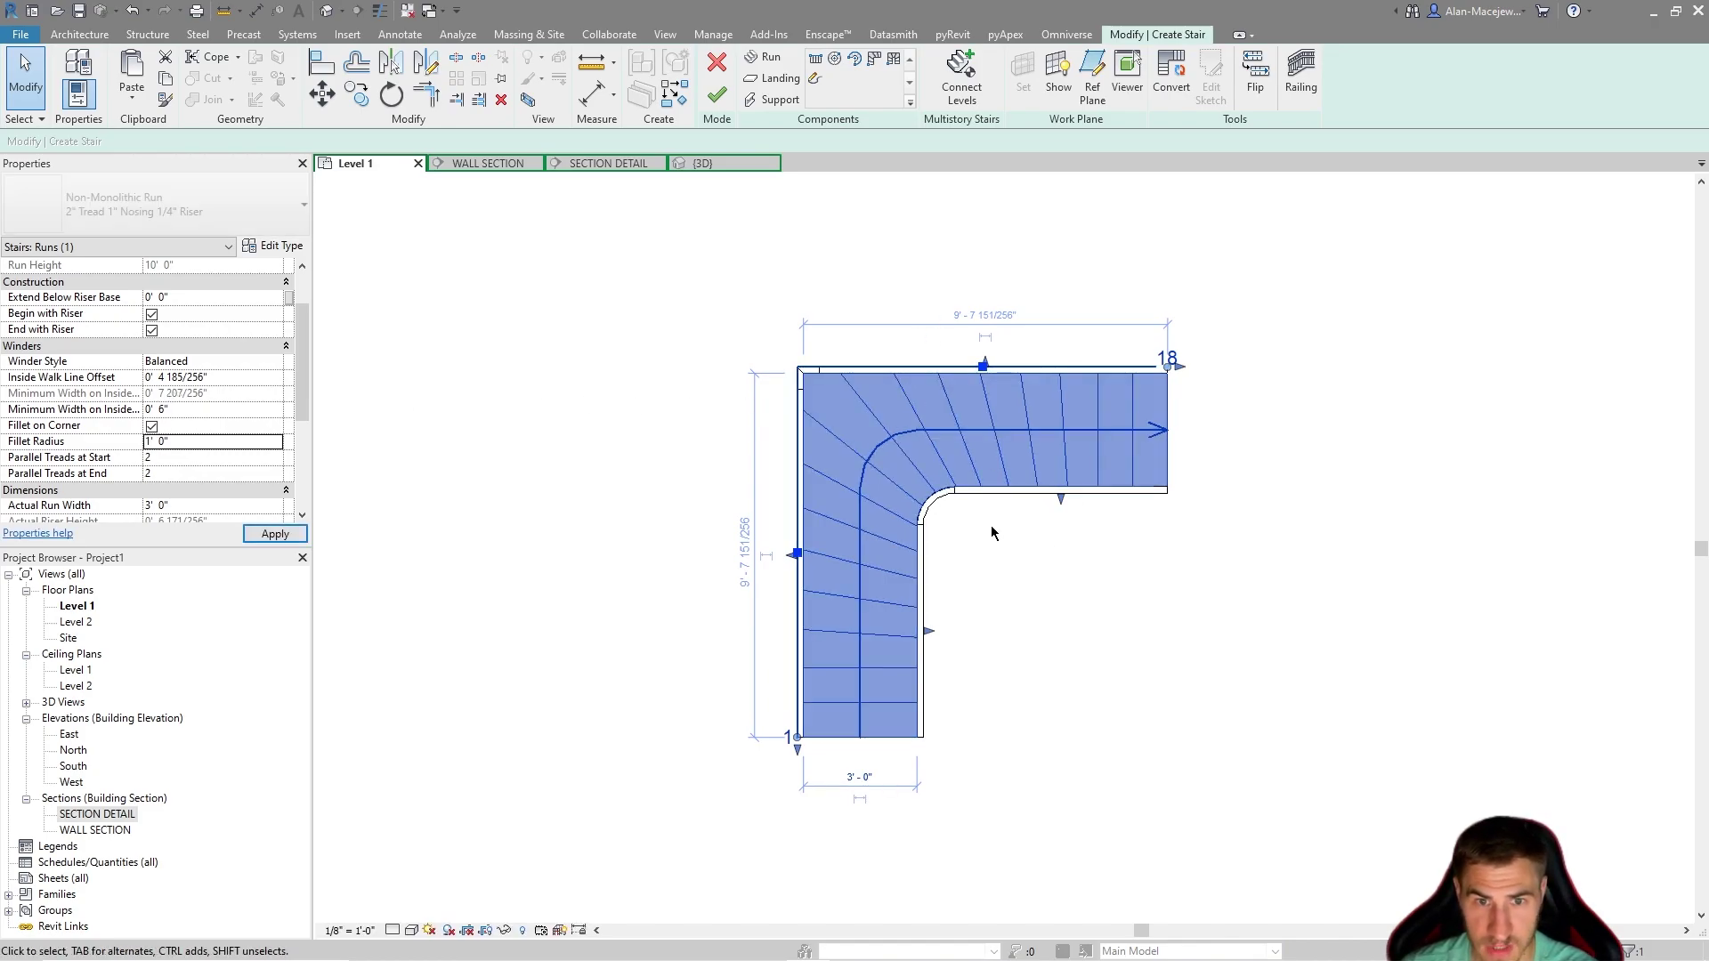
click(228, 444)
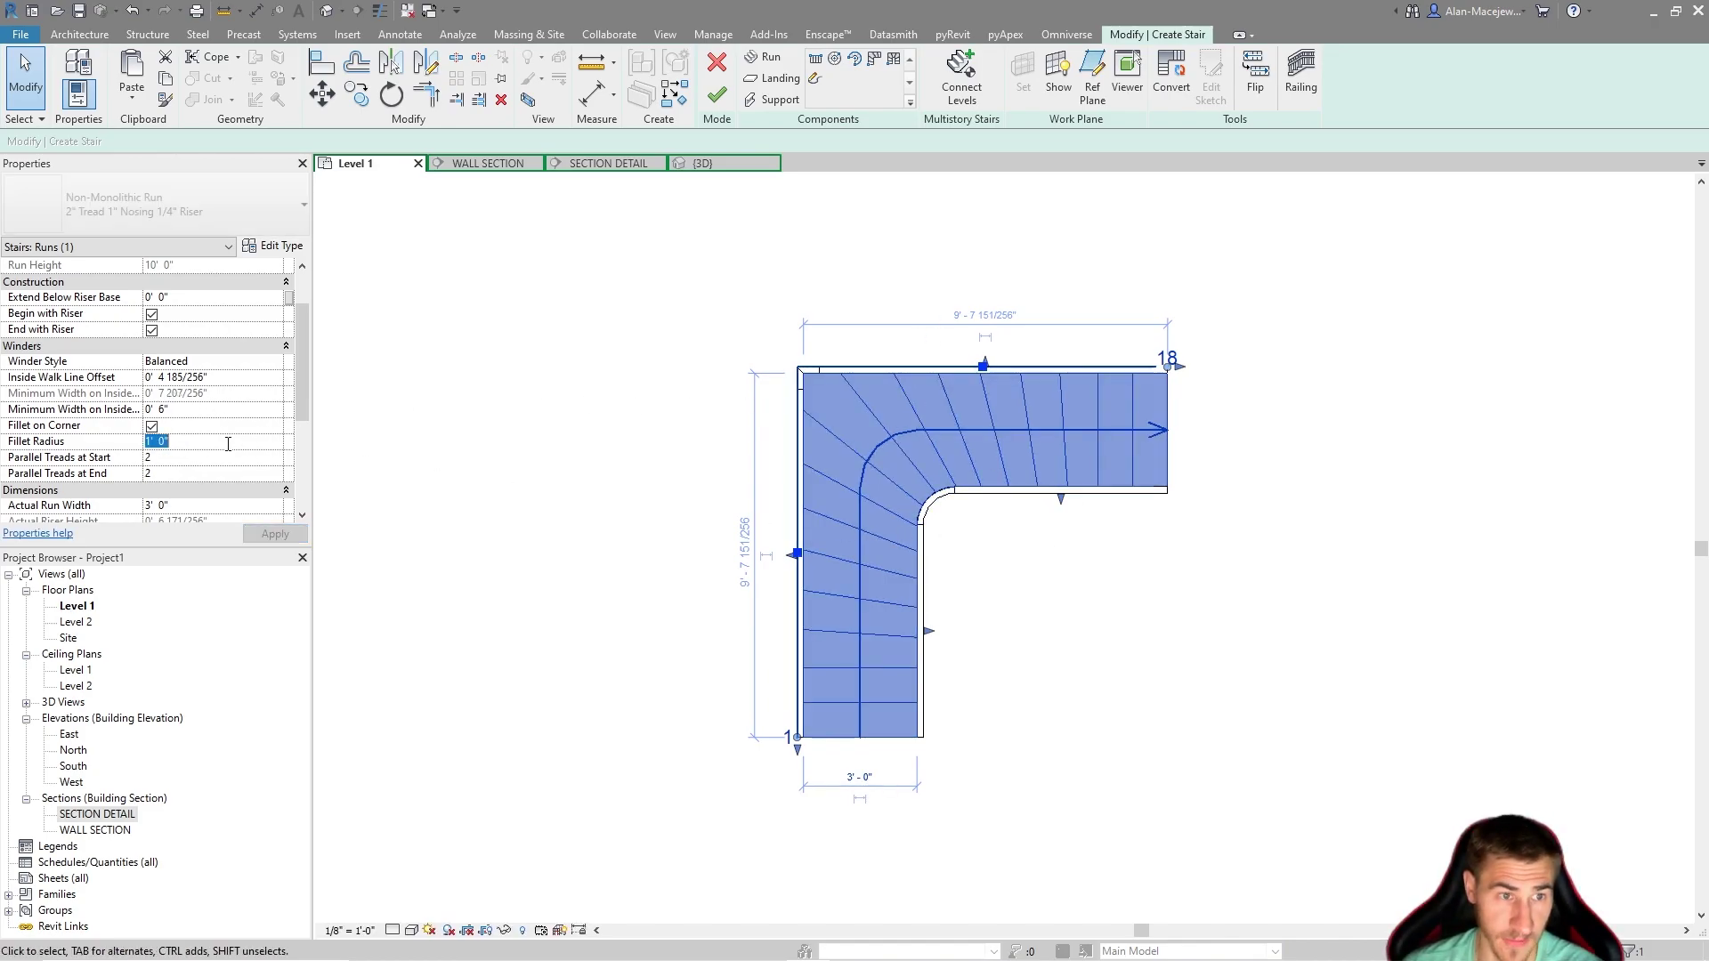
text(2)
key(Return)
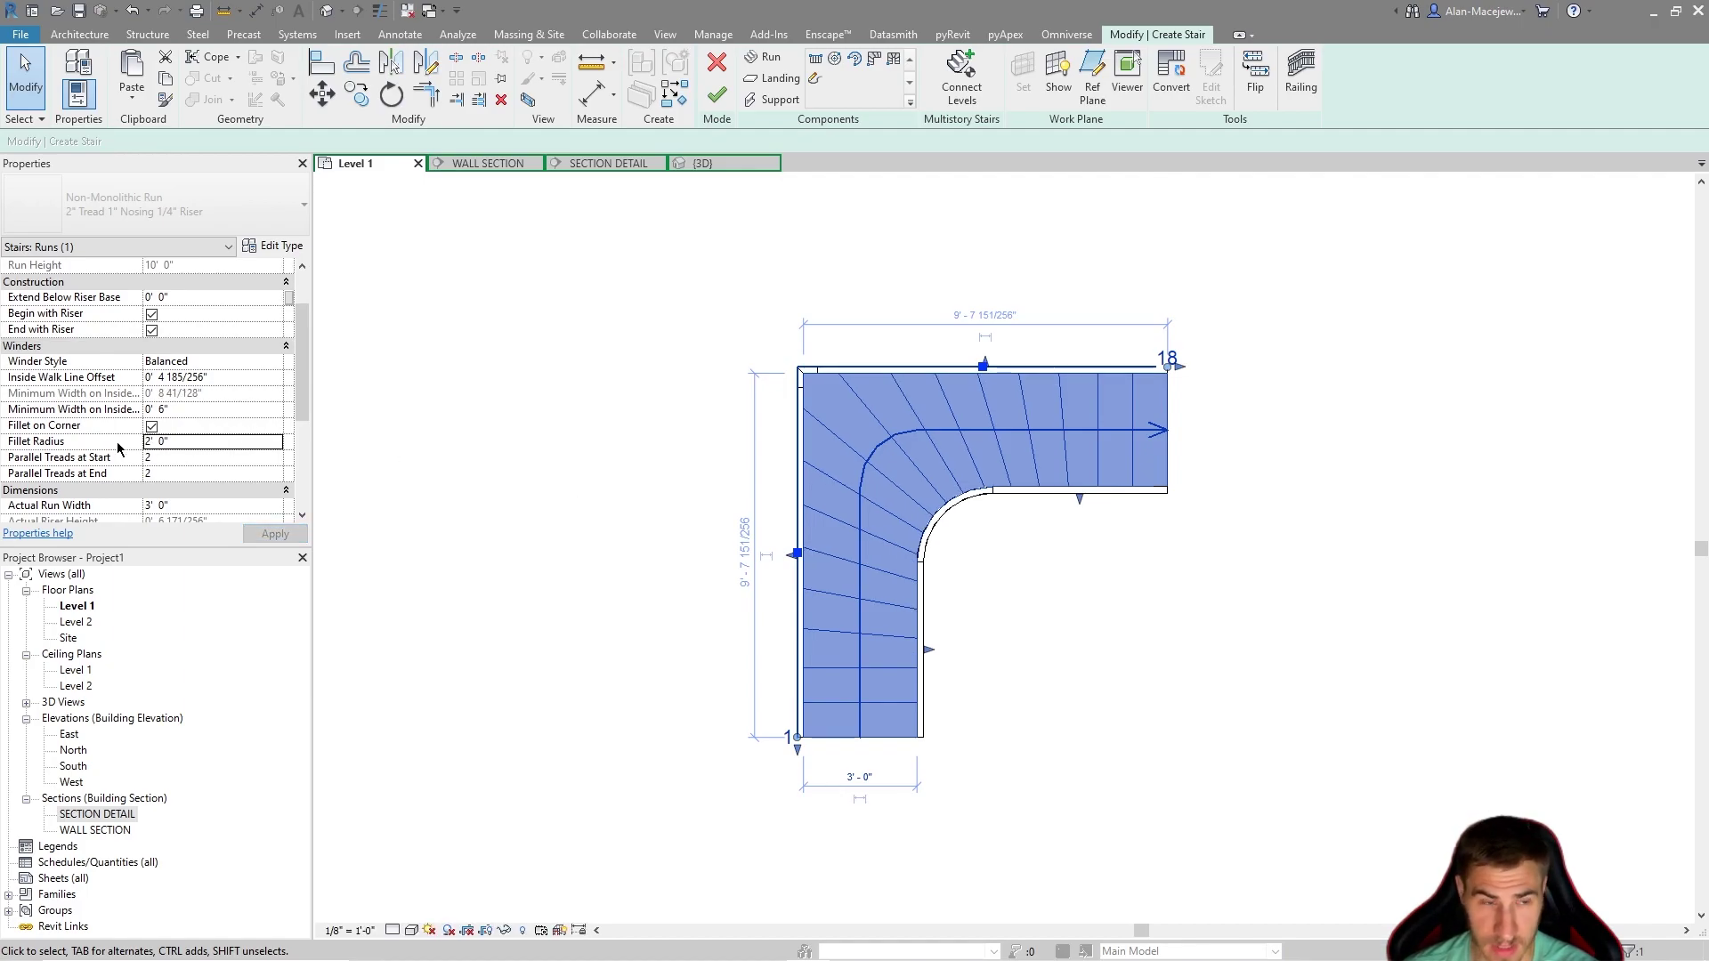
Try 4' and 3' radii, dismiss the too-large warnings, and settle on a 2' 6" radius.
click(249, 437)
text(4)
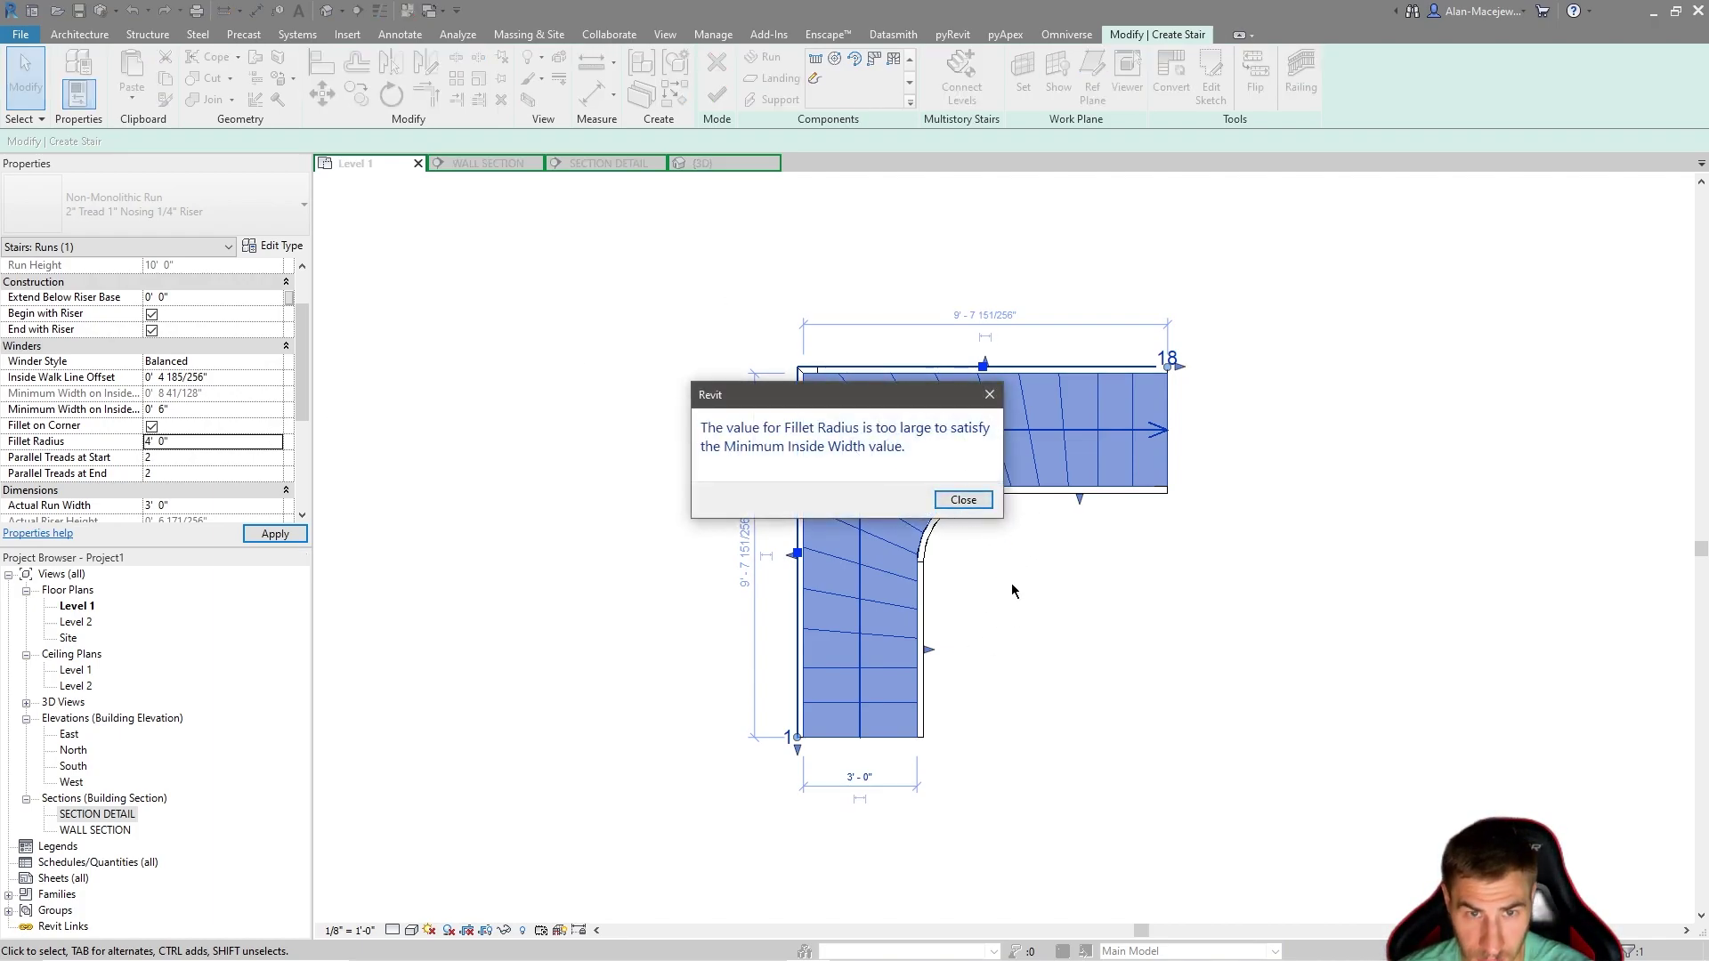
click(963, 500)
click(233, 442)
text(3)
key(Return)
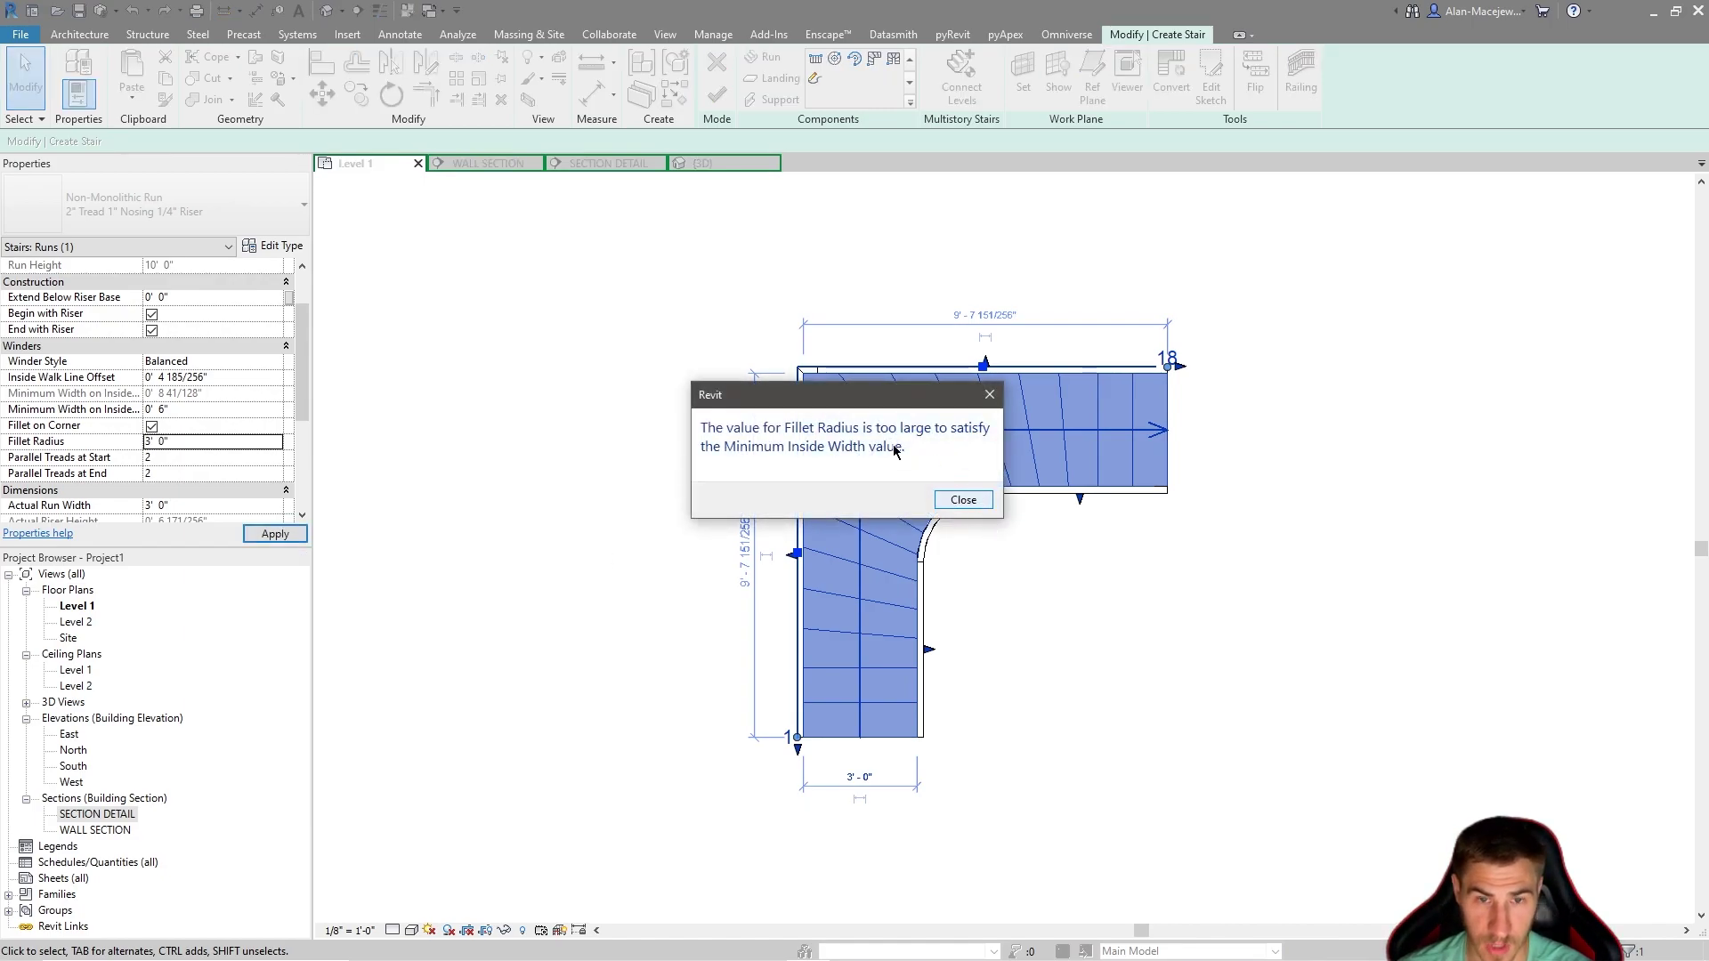
click(963, 499)
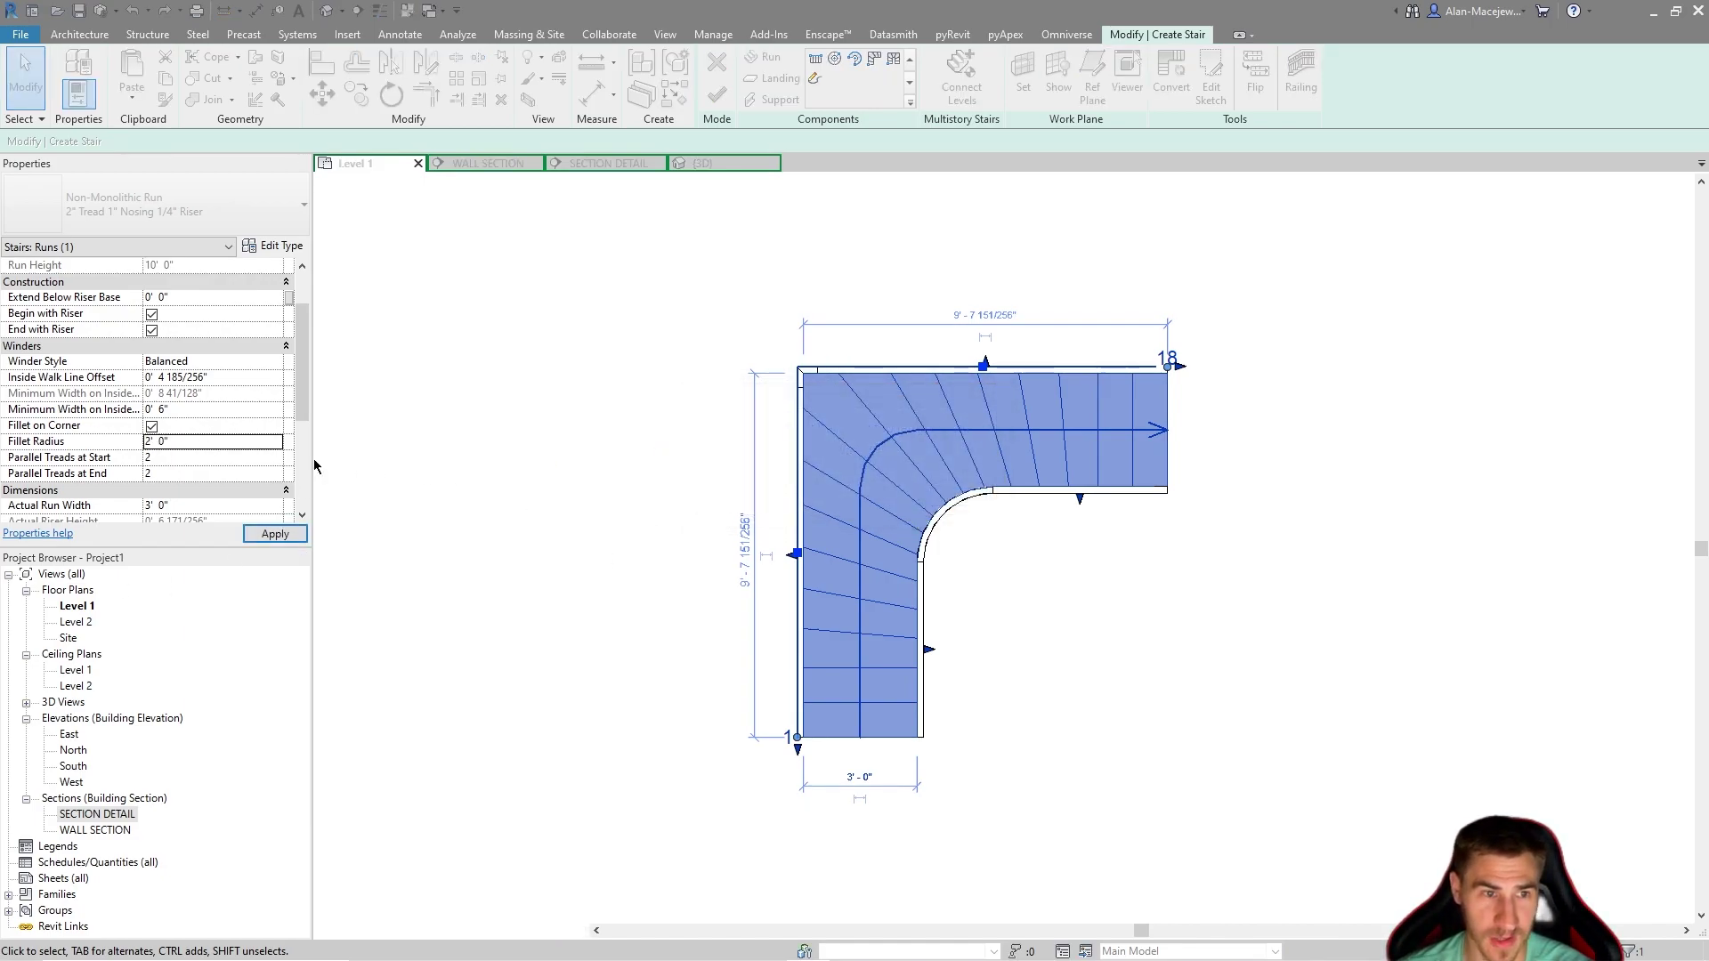
click(228, 447)
text(2.5)
key(Return)
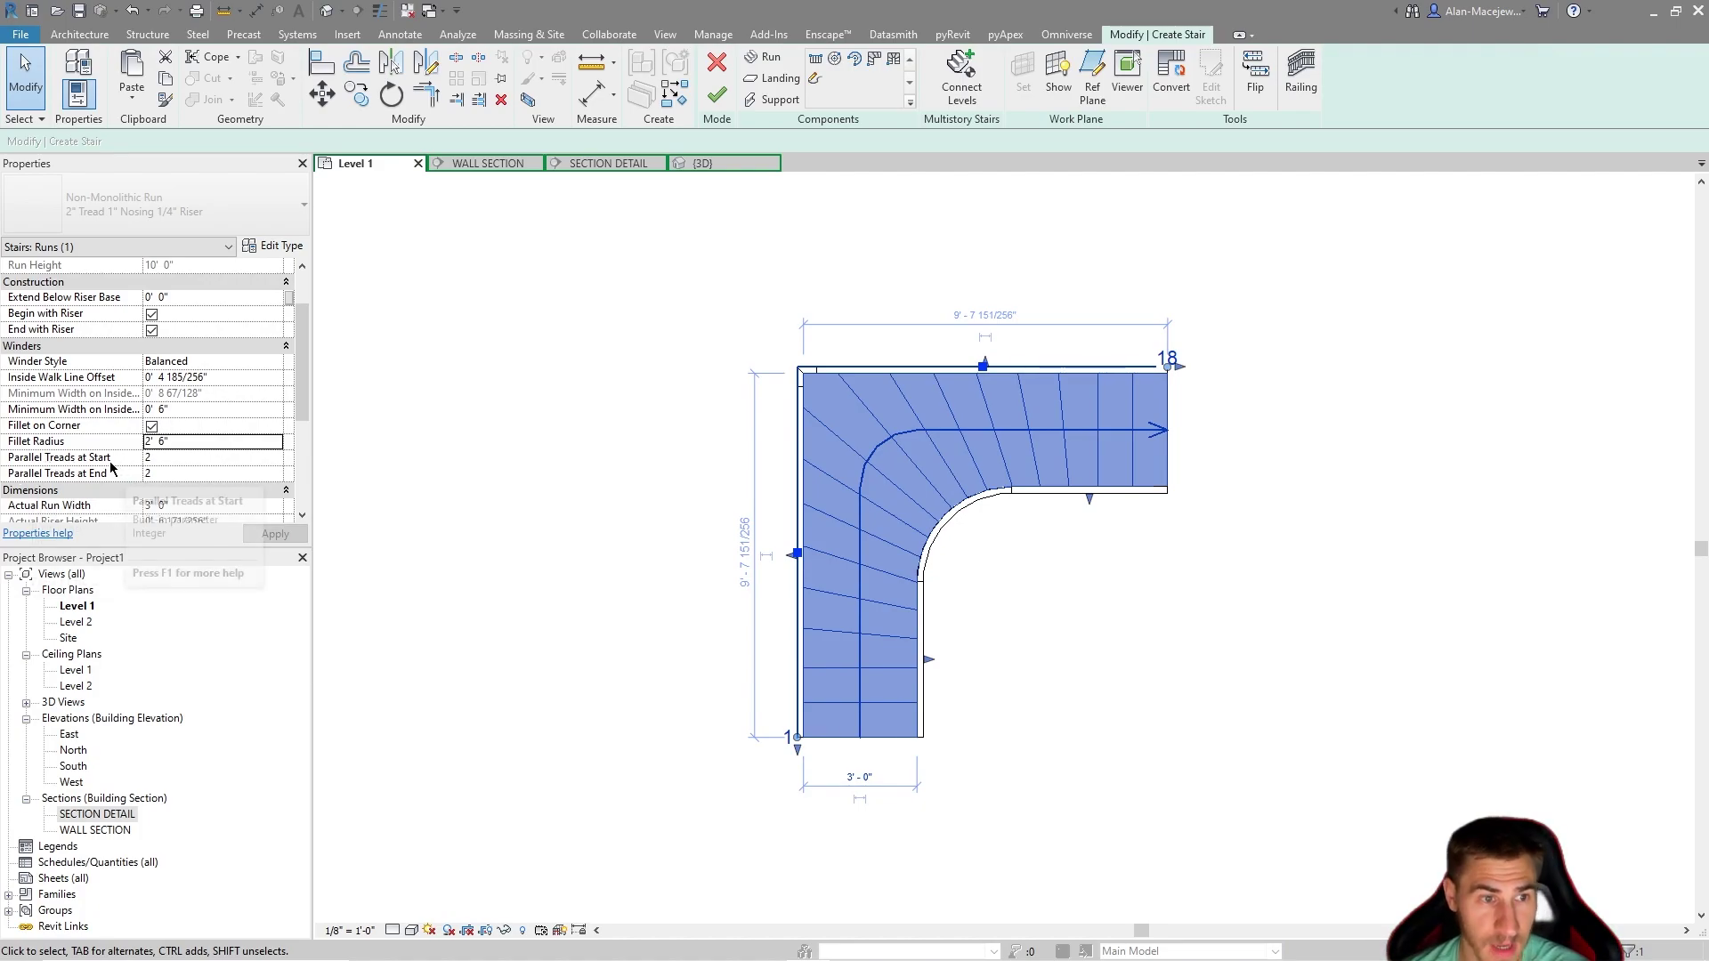
Deselect the run, zoom in to inspect the rounded corner, and reselect the winder run.
click(1193, 578)
scroll(878, 715, up, 2)
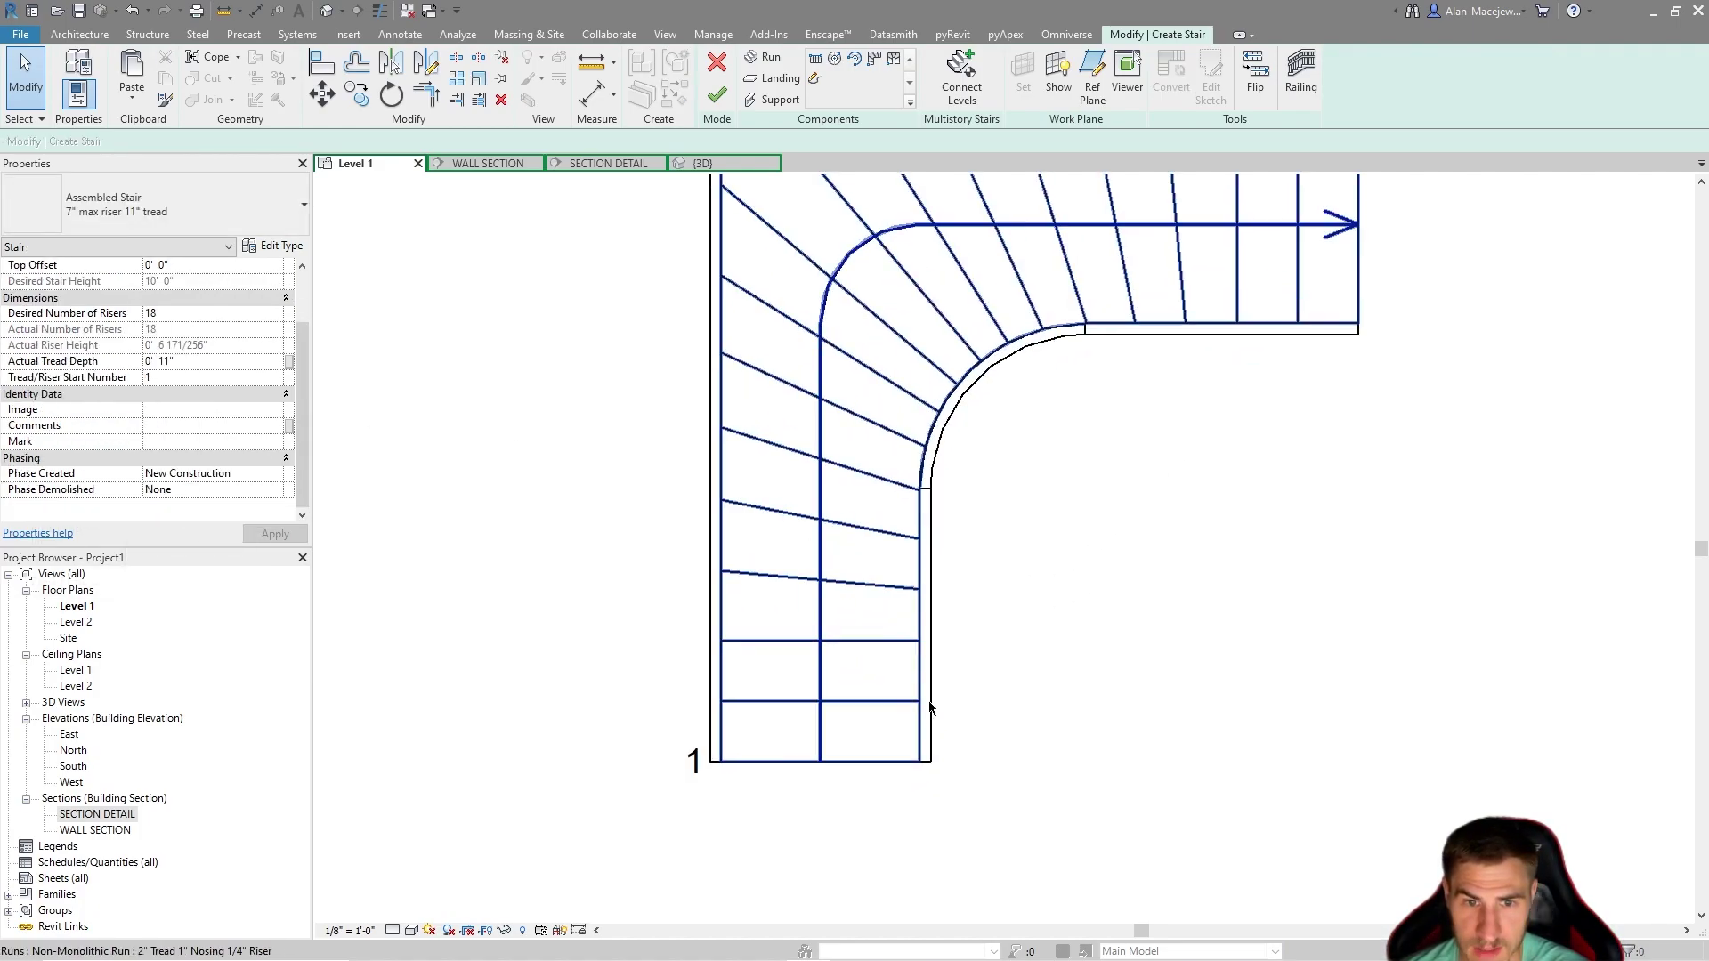
scroll(861, 715, up, 1)
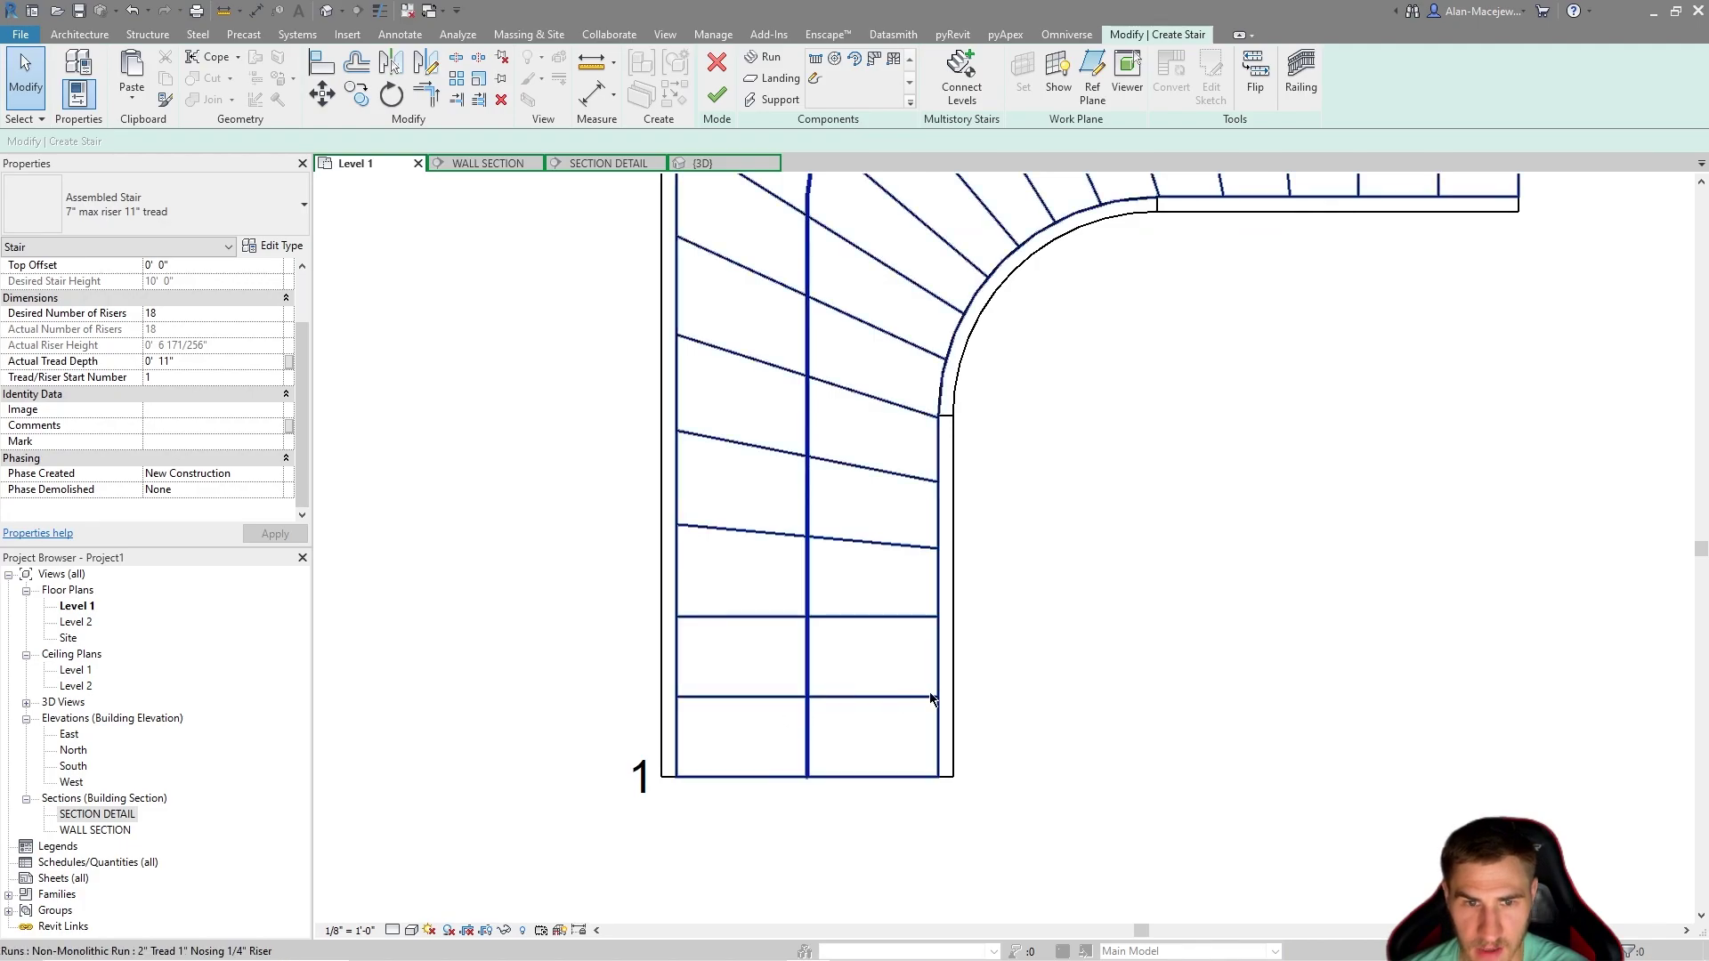
scroll(830, 701, down, 2)
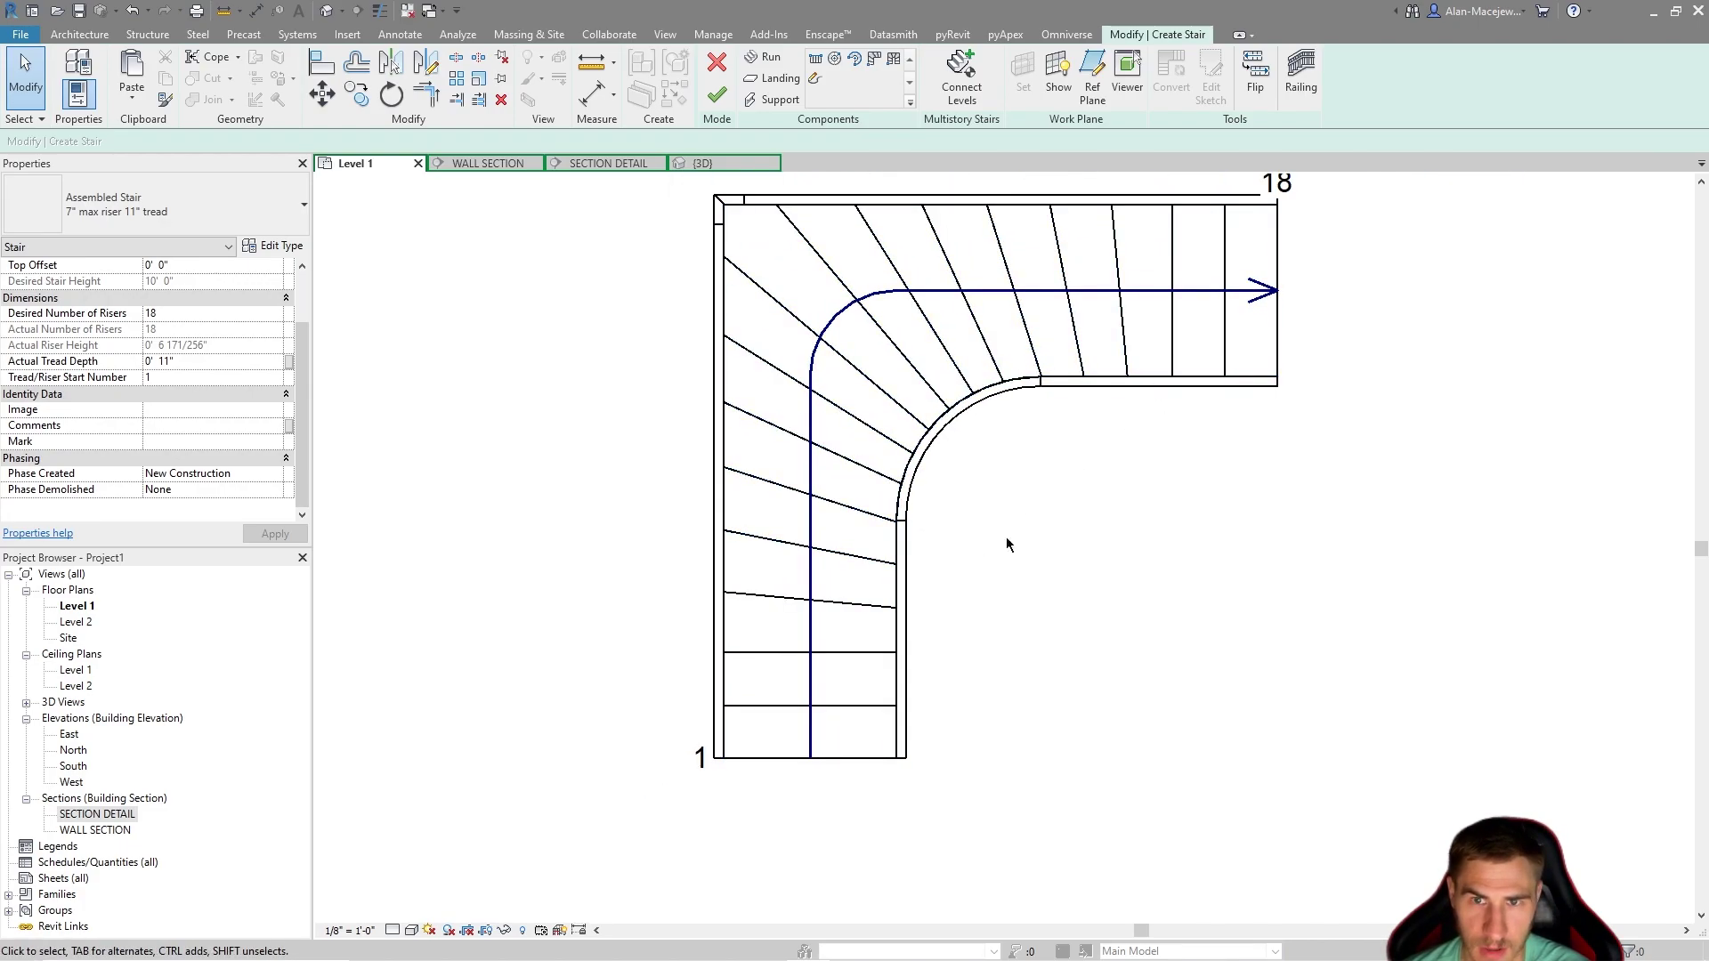
click(774, 597)
middle_drag(774, 597, 774, 694)
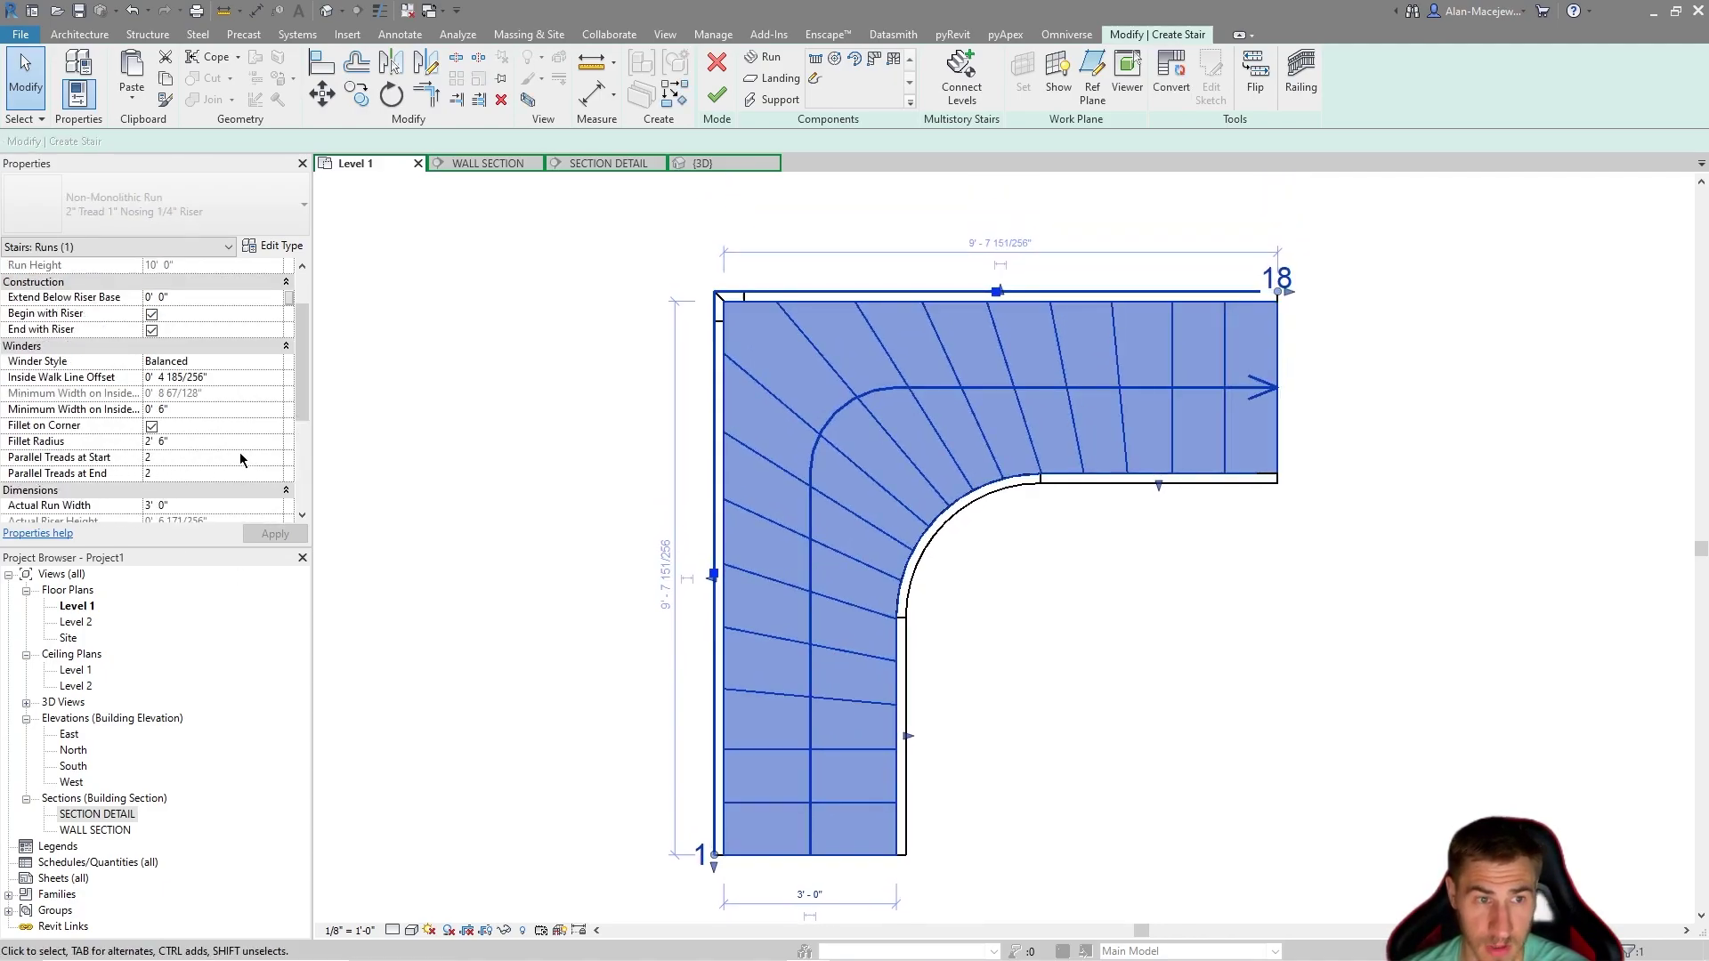
Change Parallel Treads at Start, lowering it to 1 and then raising it to 3.
click(172, 456)
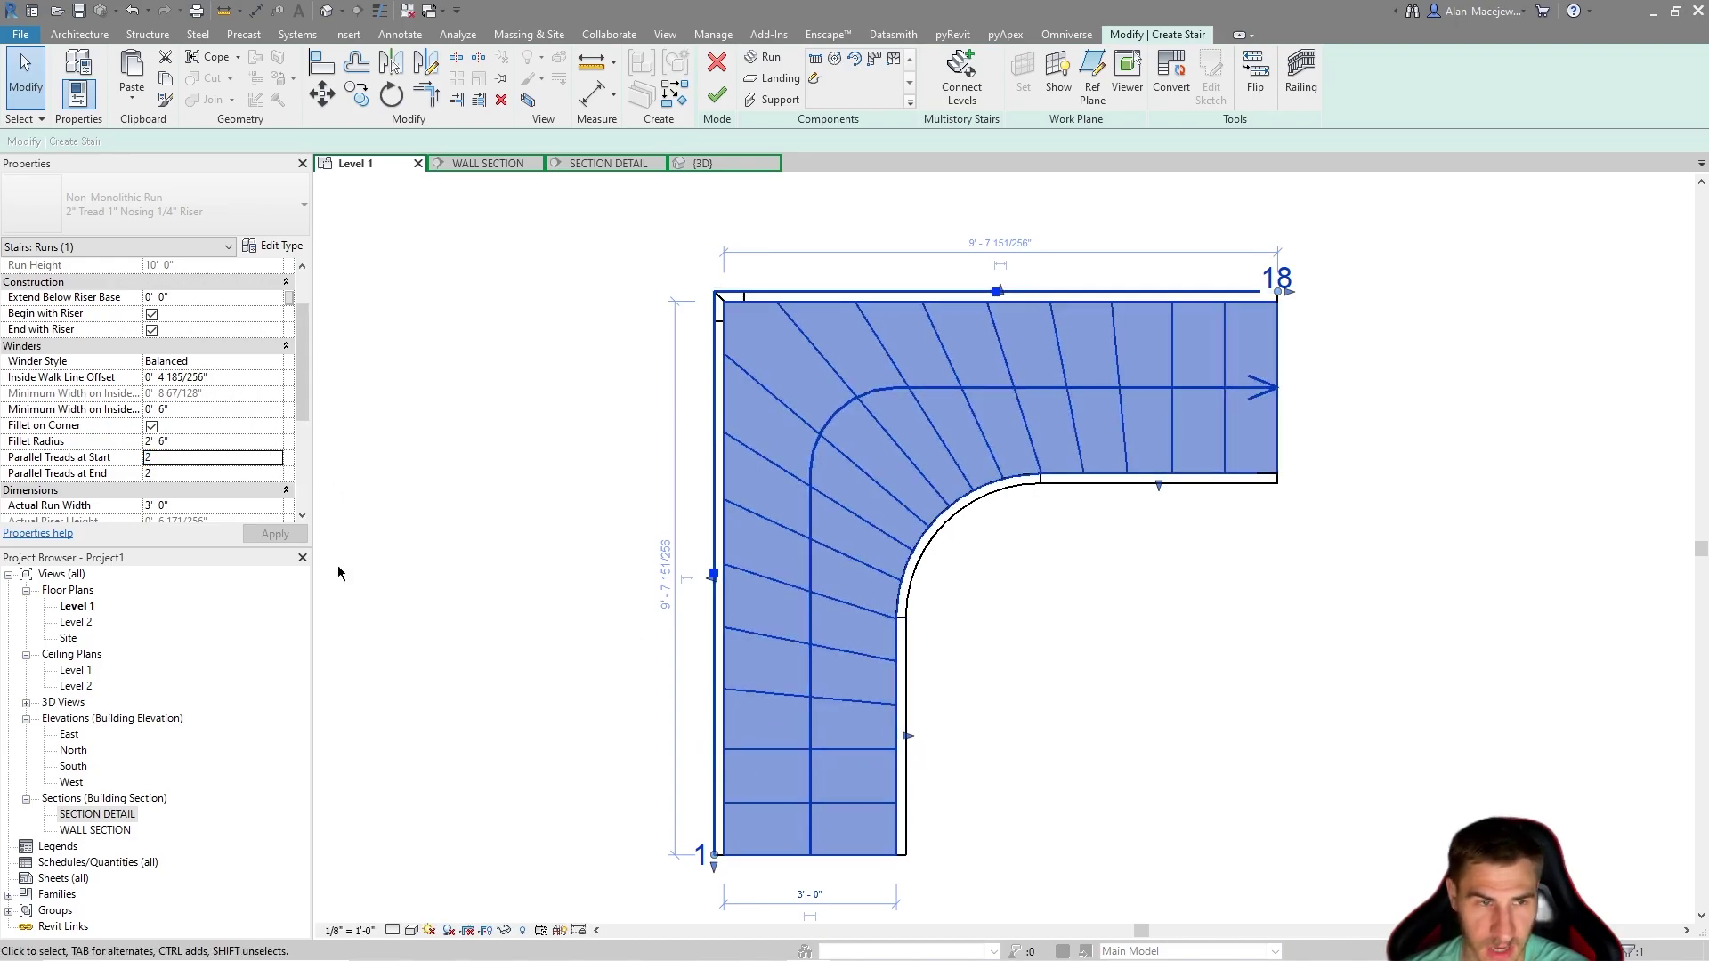
click(278, 461)
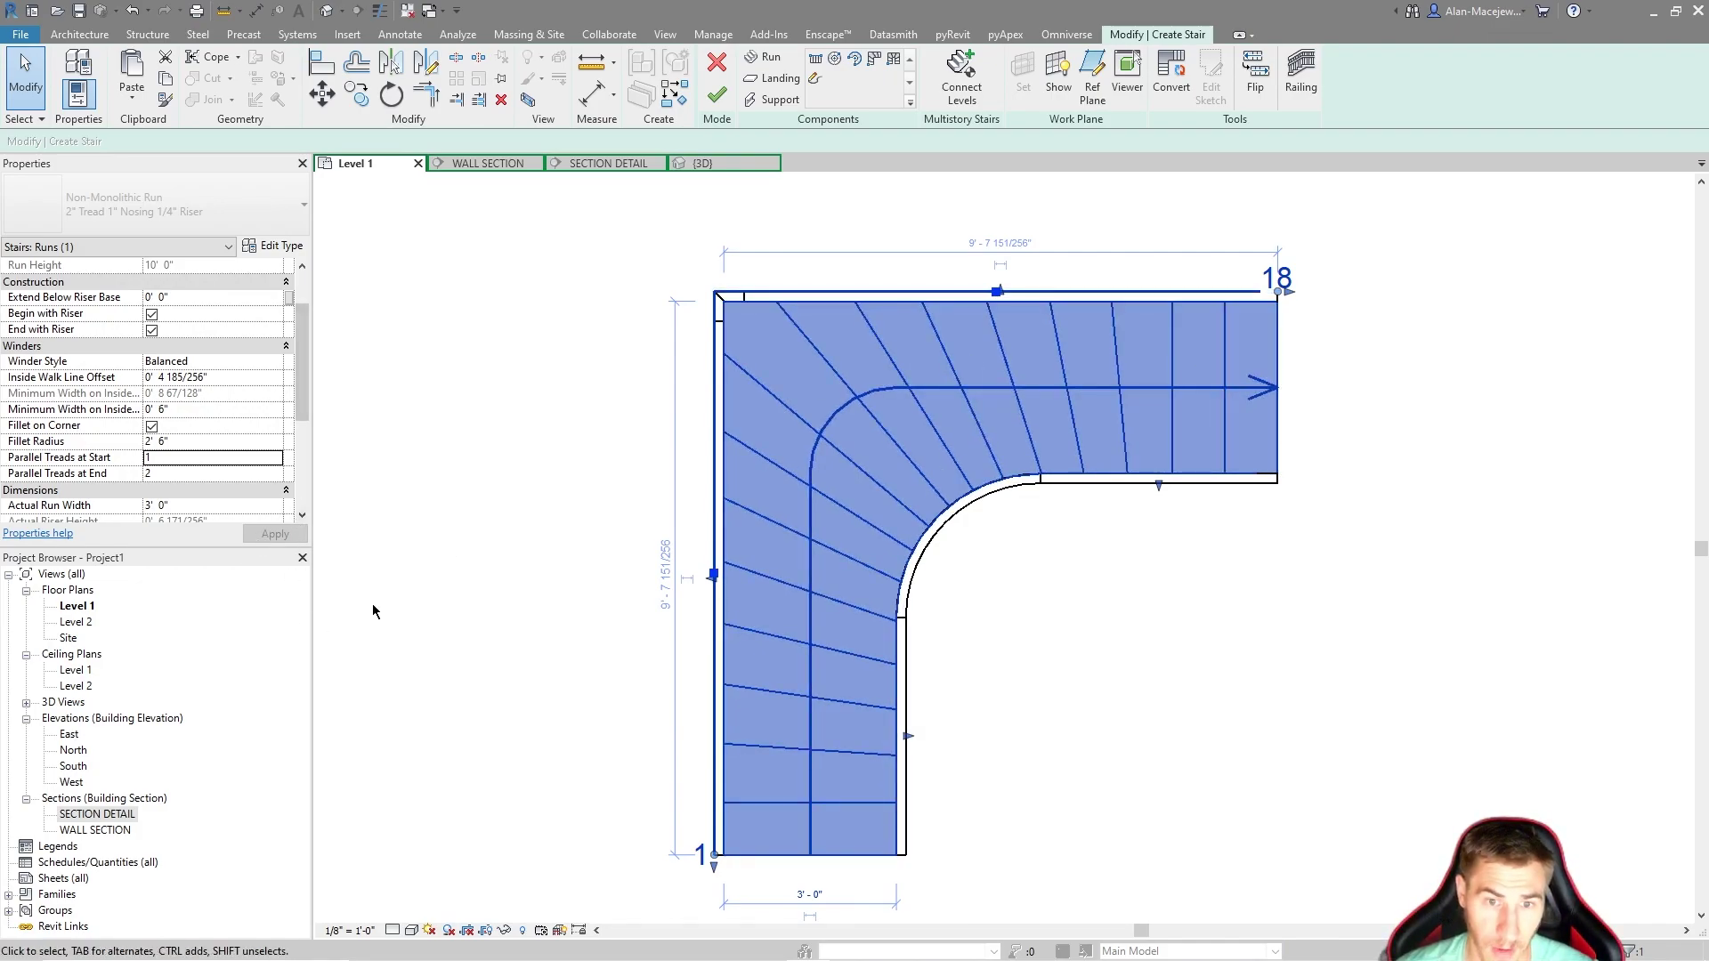
click(276, 456)
click(276, 457)
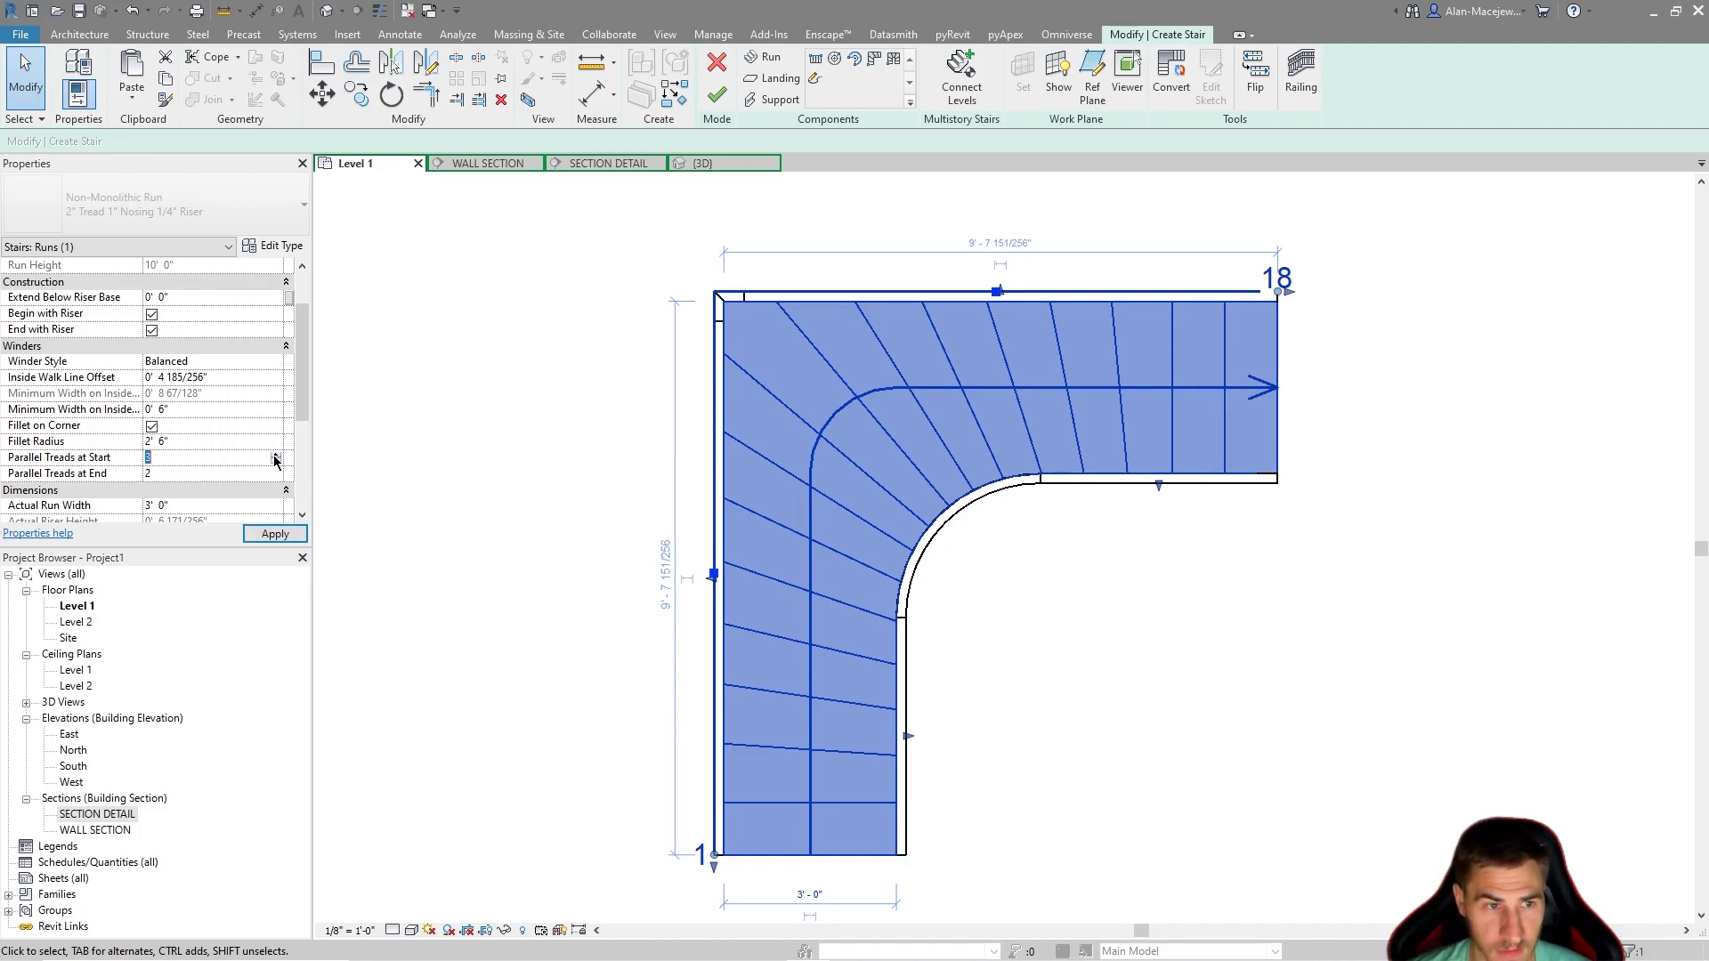
Cancel the winder-settings error, turn off Fillet on Corner, and re-edit Parallel Treads at Start.
mouse_move(489, 430)
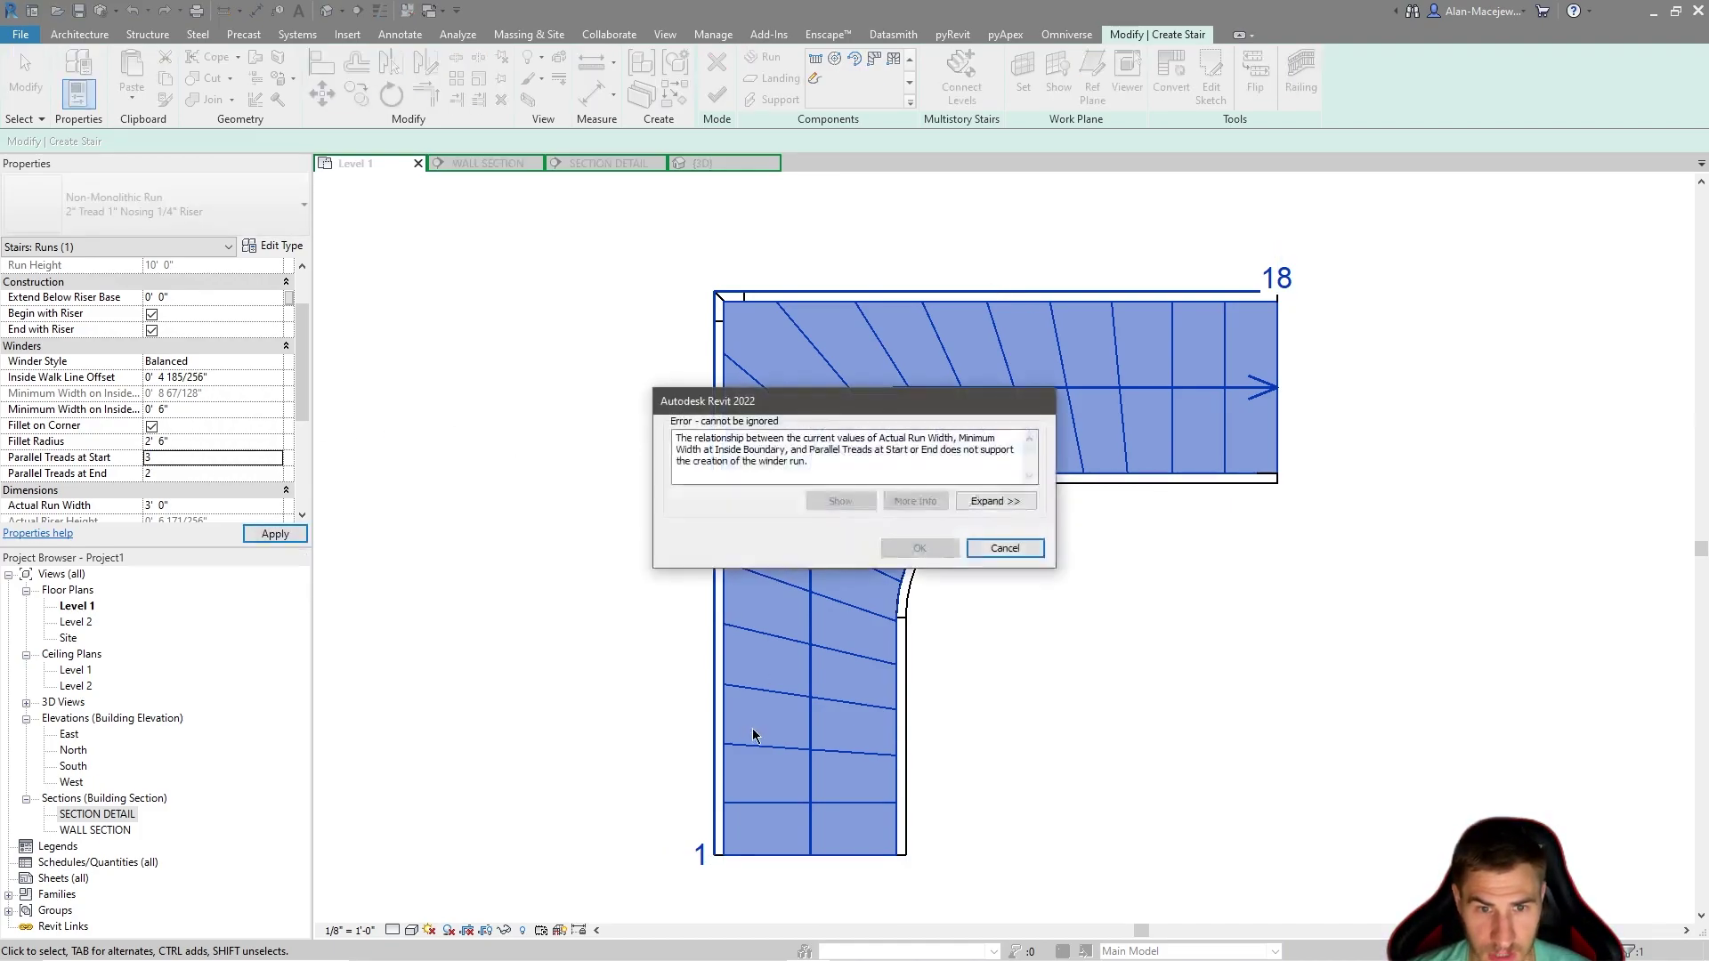
click(1005, 548)
click(152, 426)
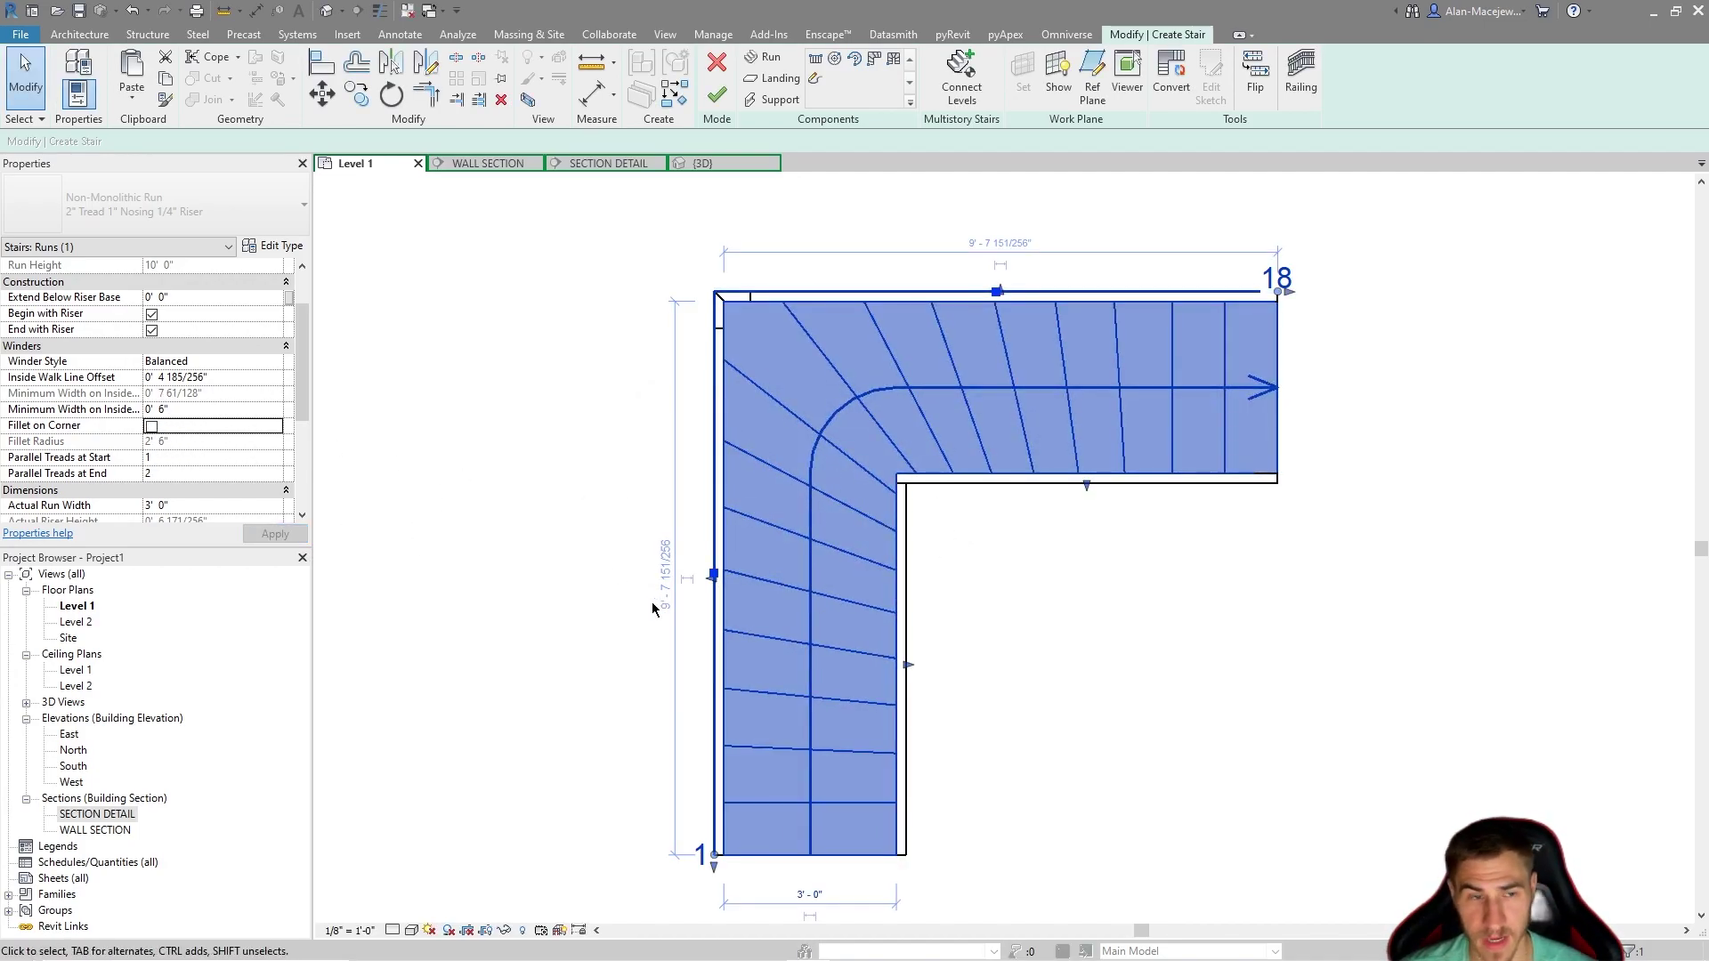
click(183, 456)
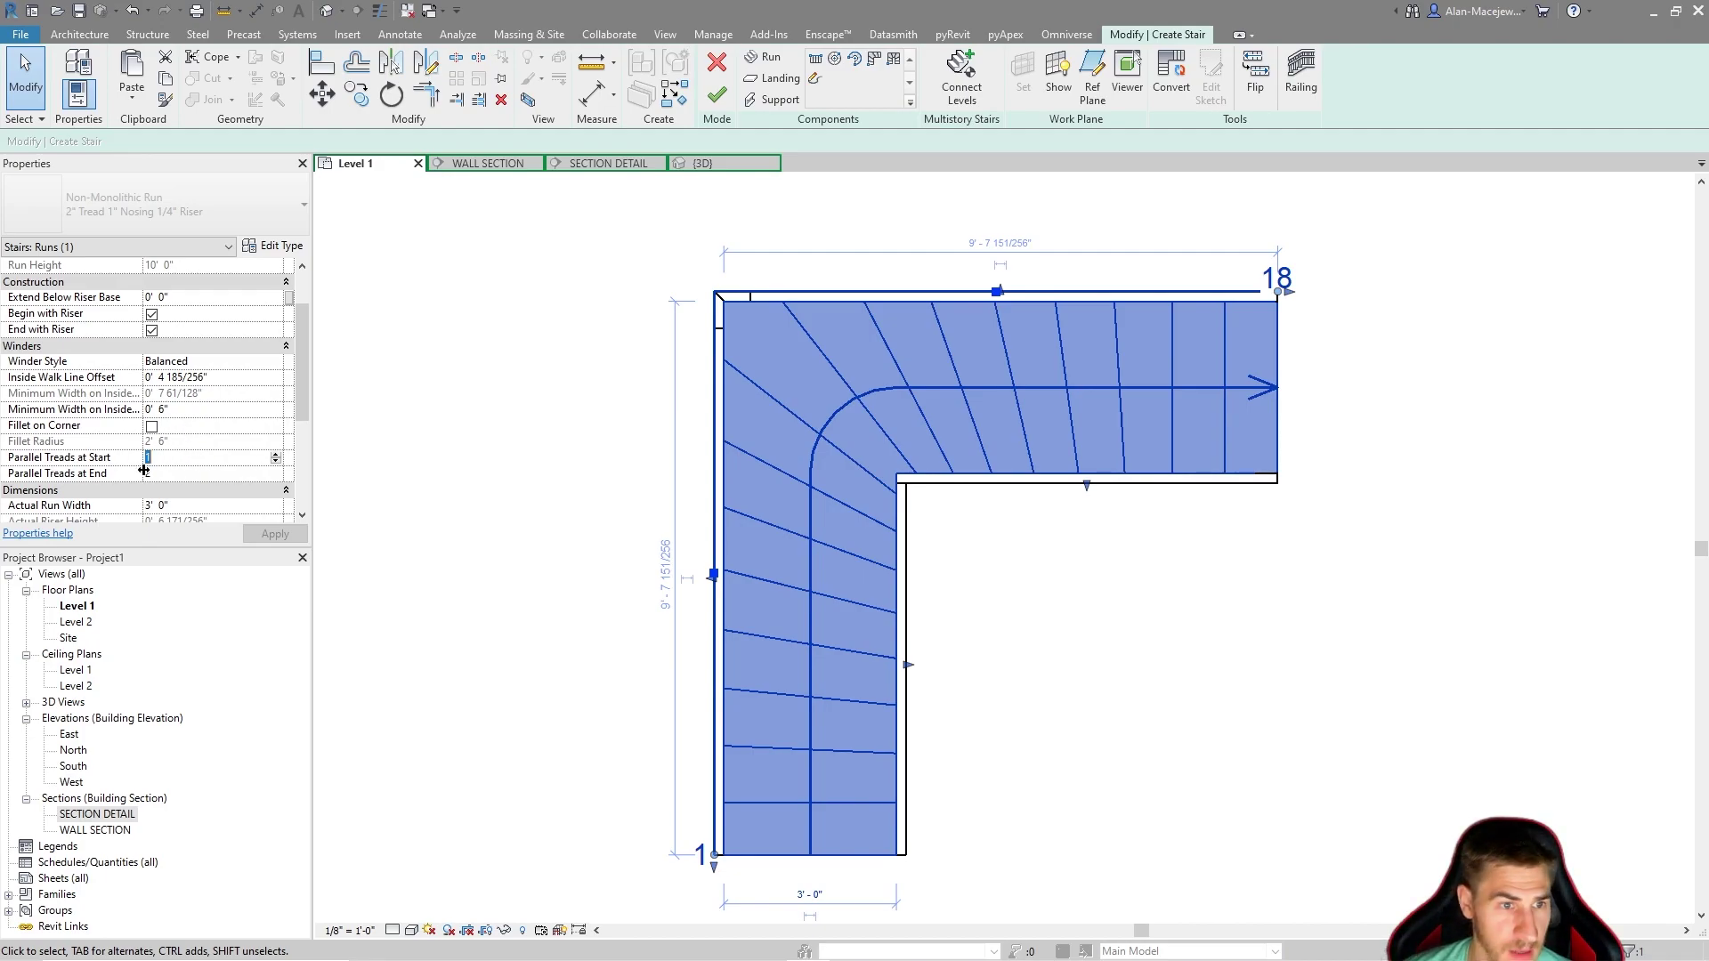
click(178, 439)
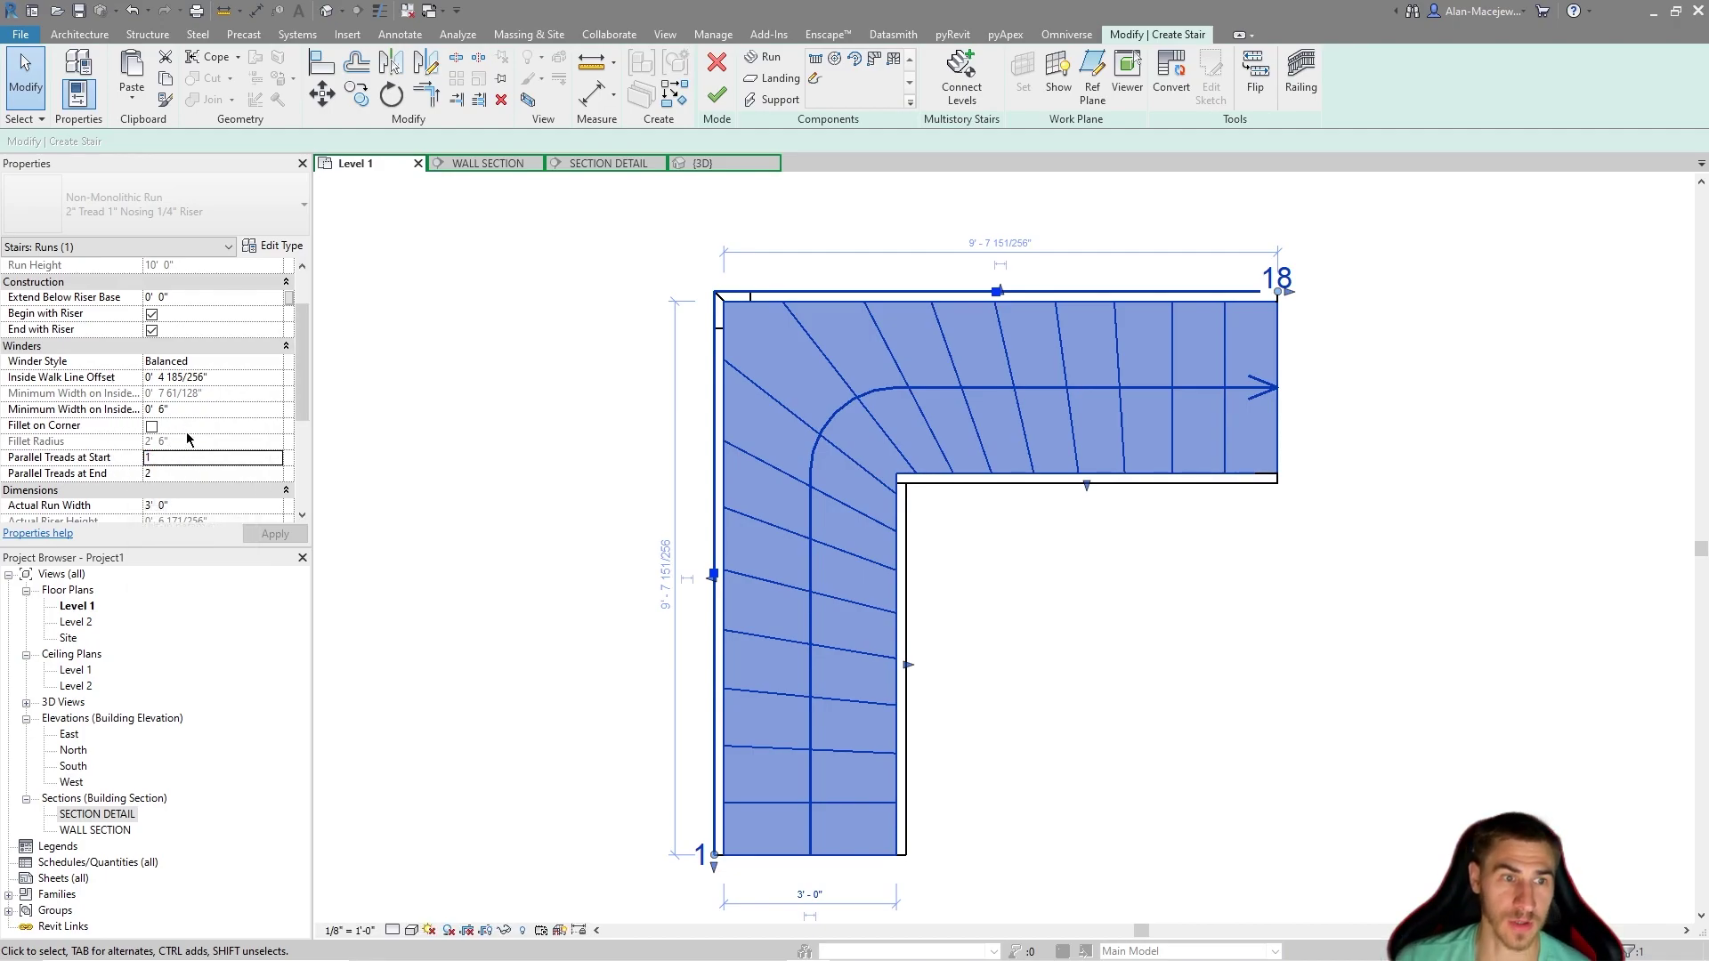
click(190, 455)
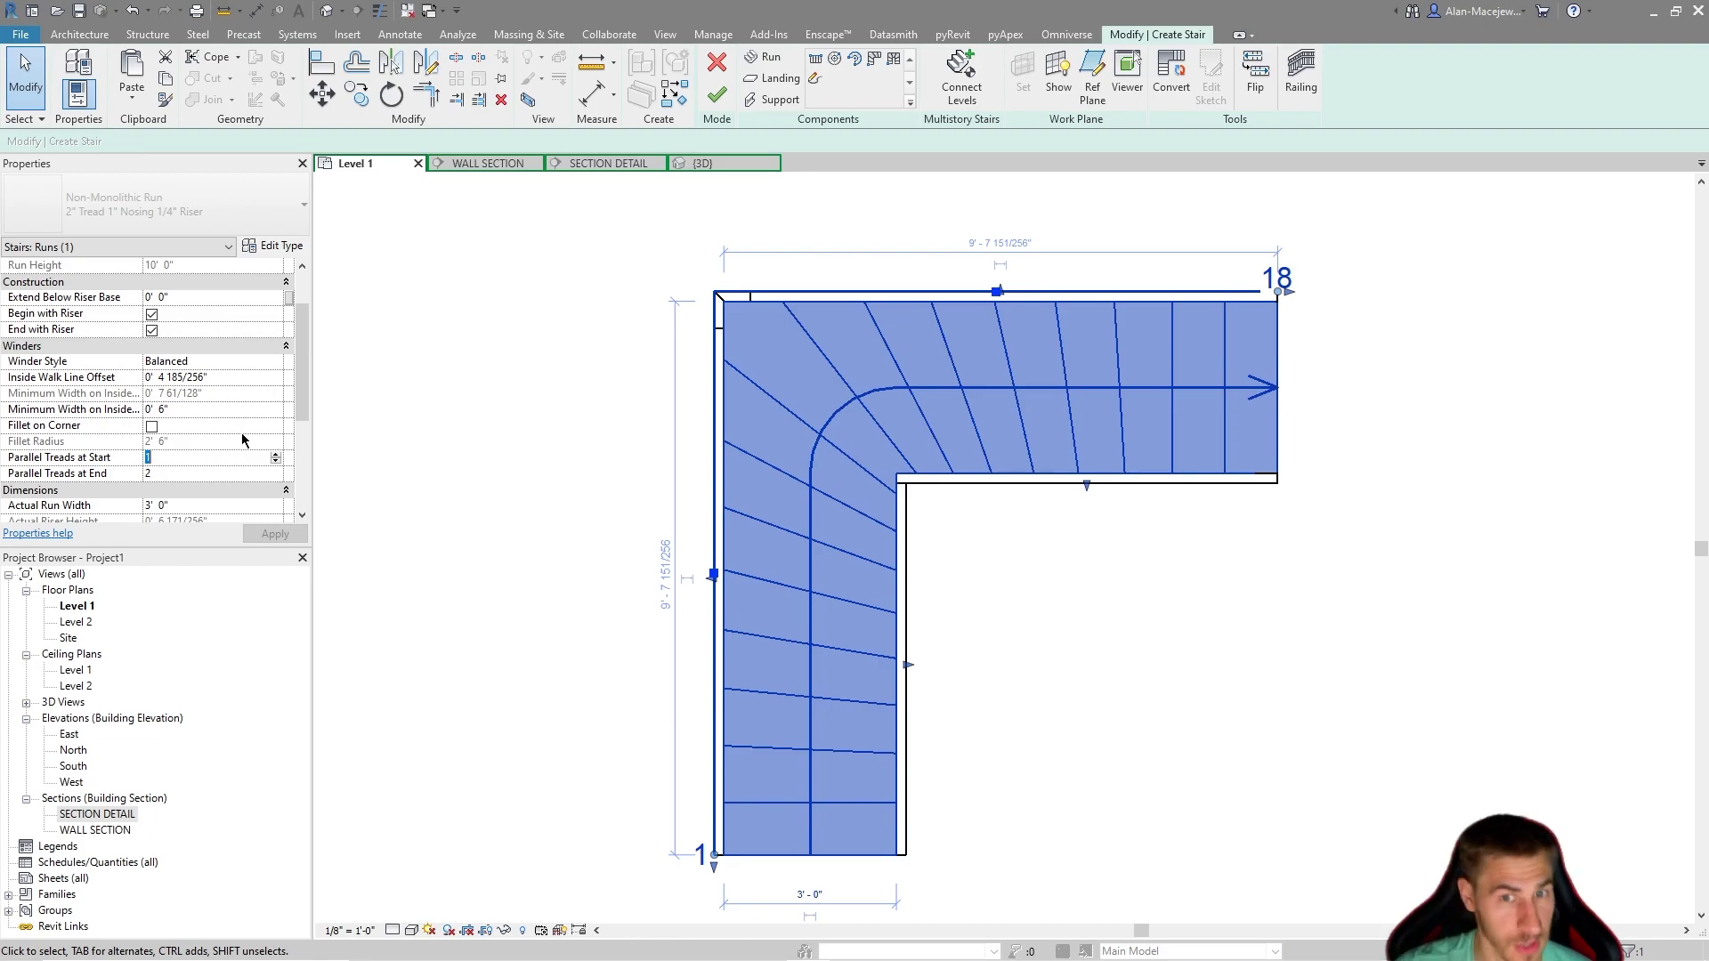
Set Parallel Treads at Start to 5 after a value of 6 is rejected.
click(277, 456)
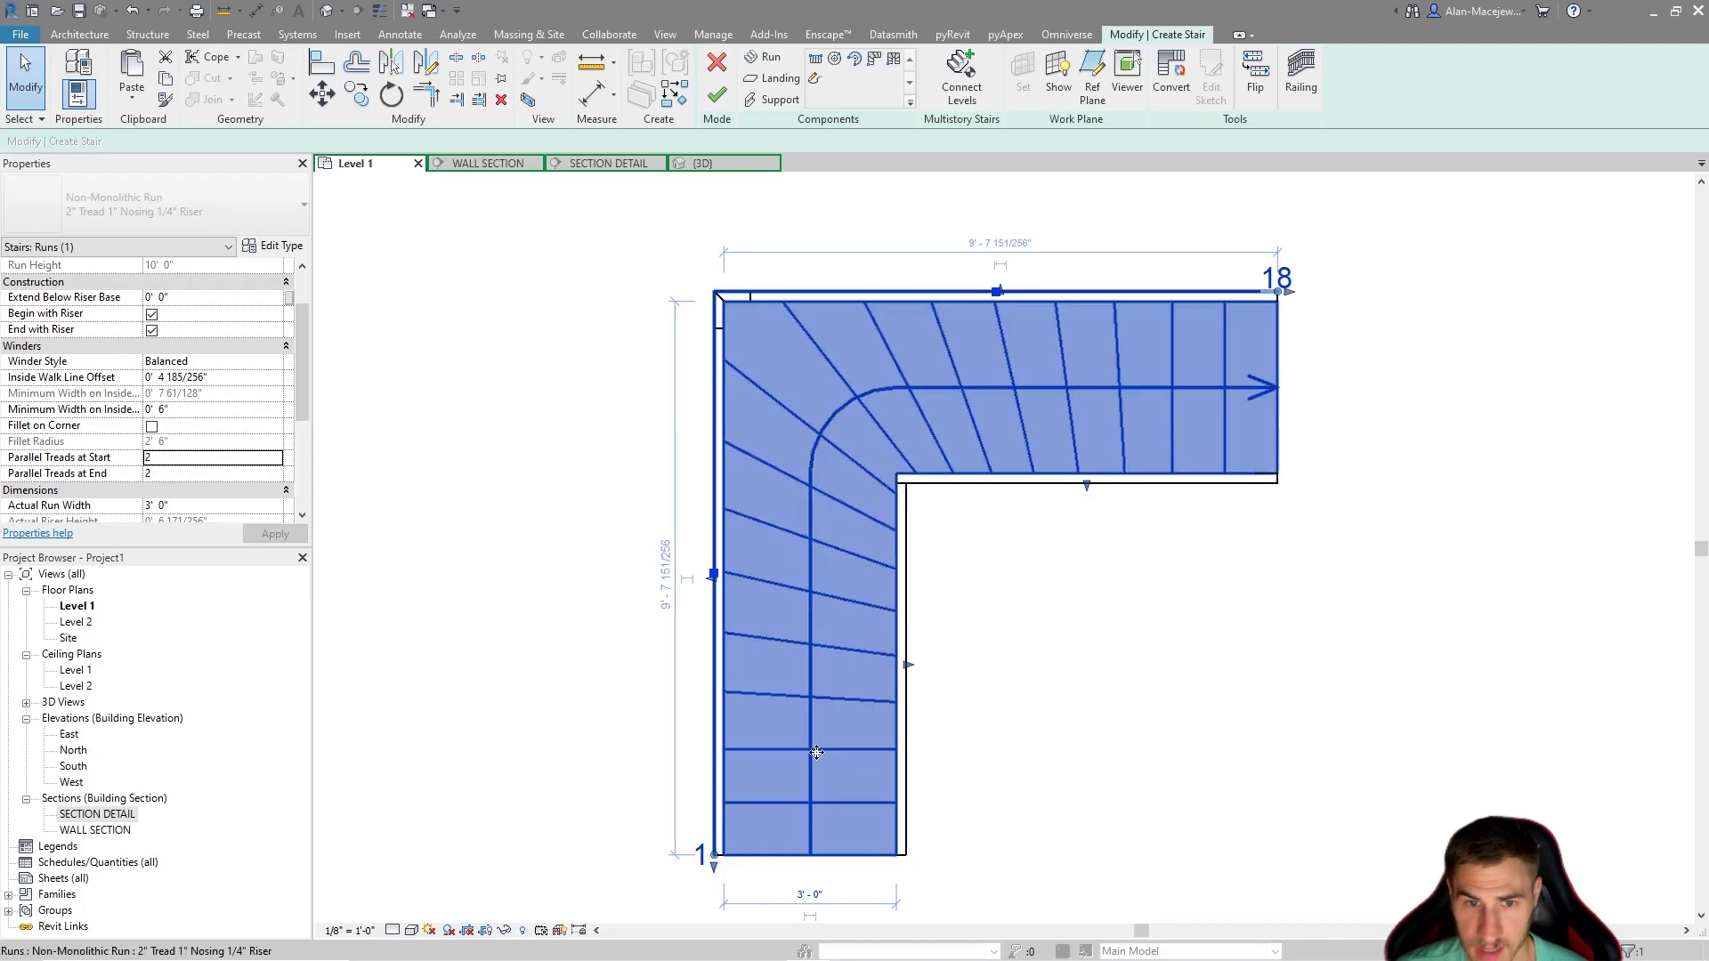
click(277, 456)
click(277, 456)
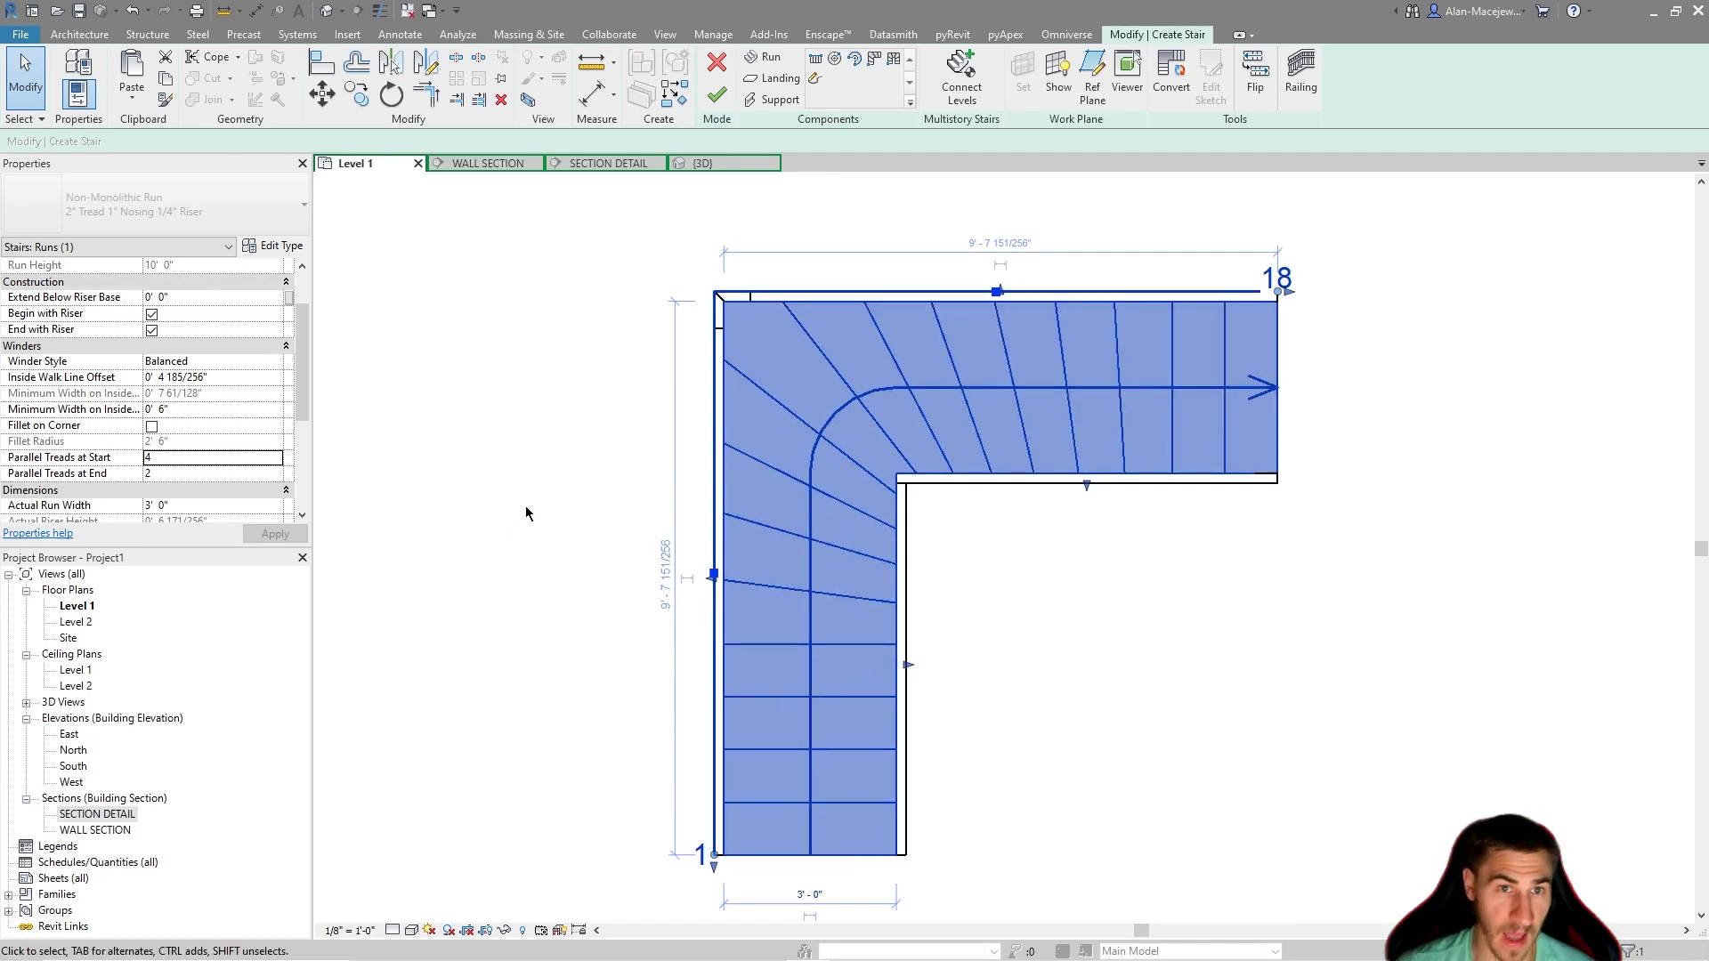
click(275, 454)
click(275, 454)
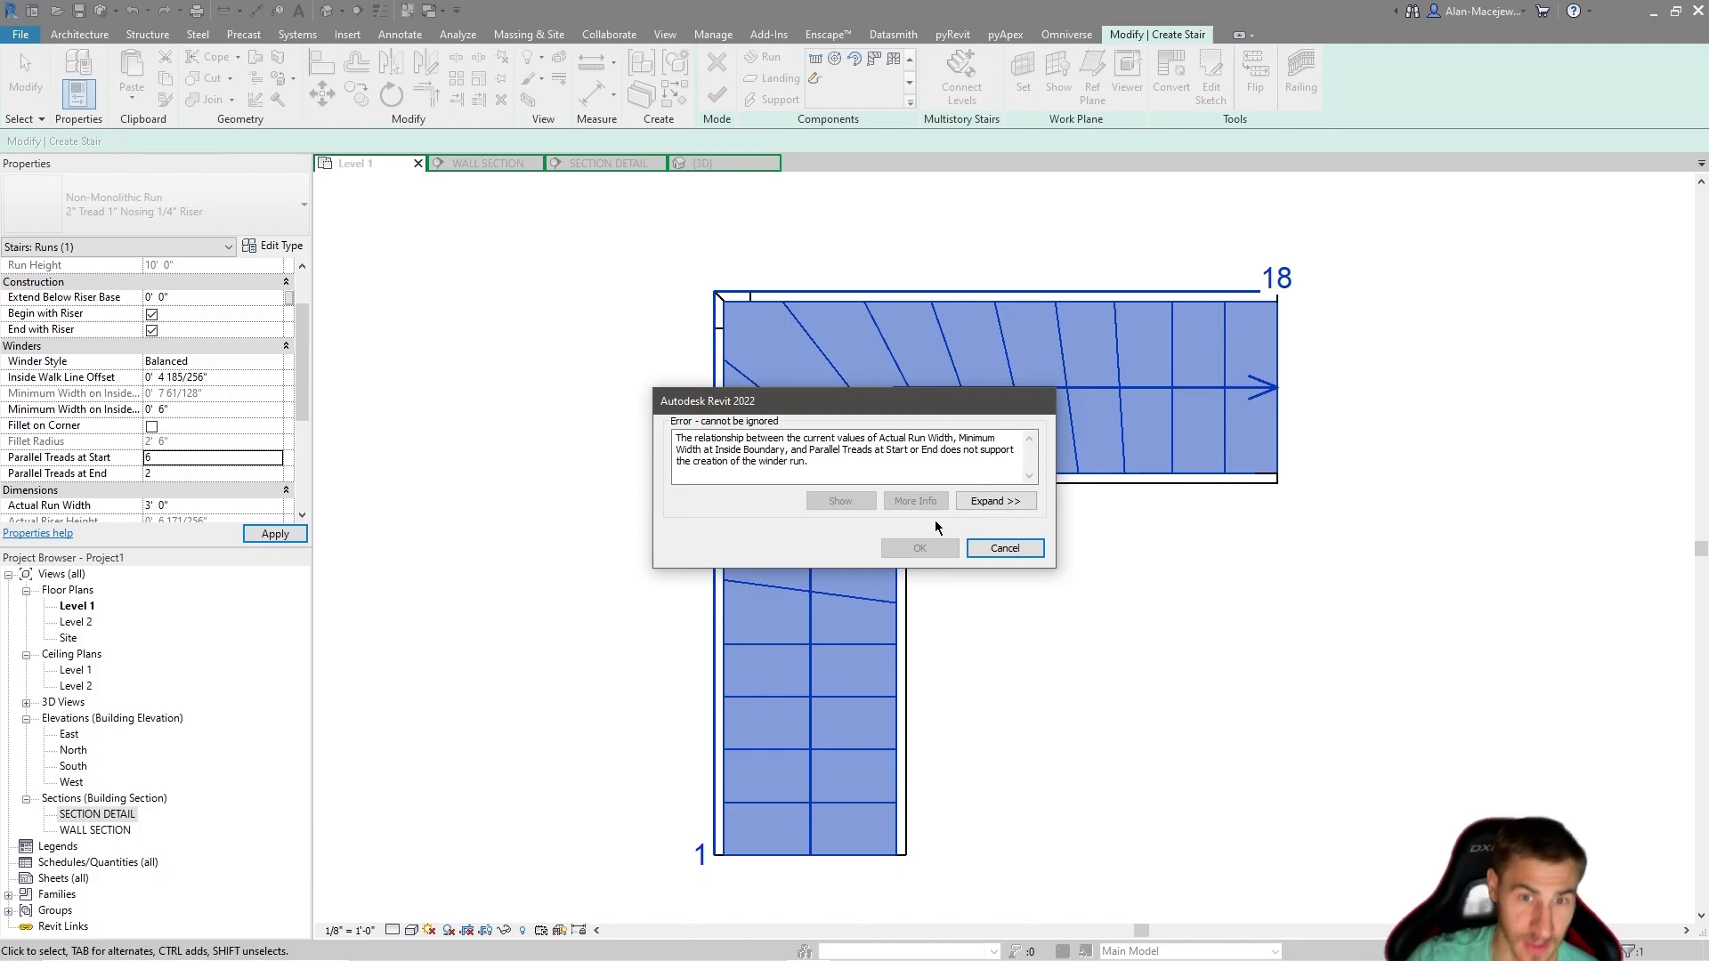
click(1000, 548)
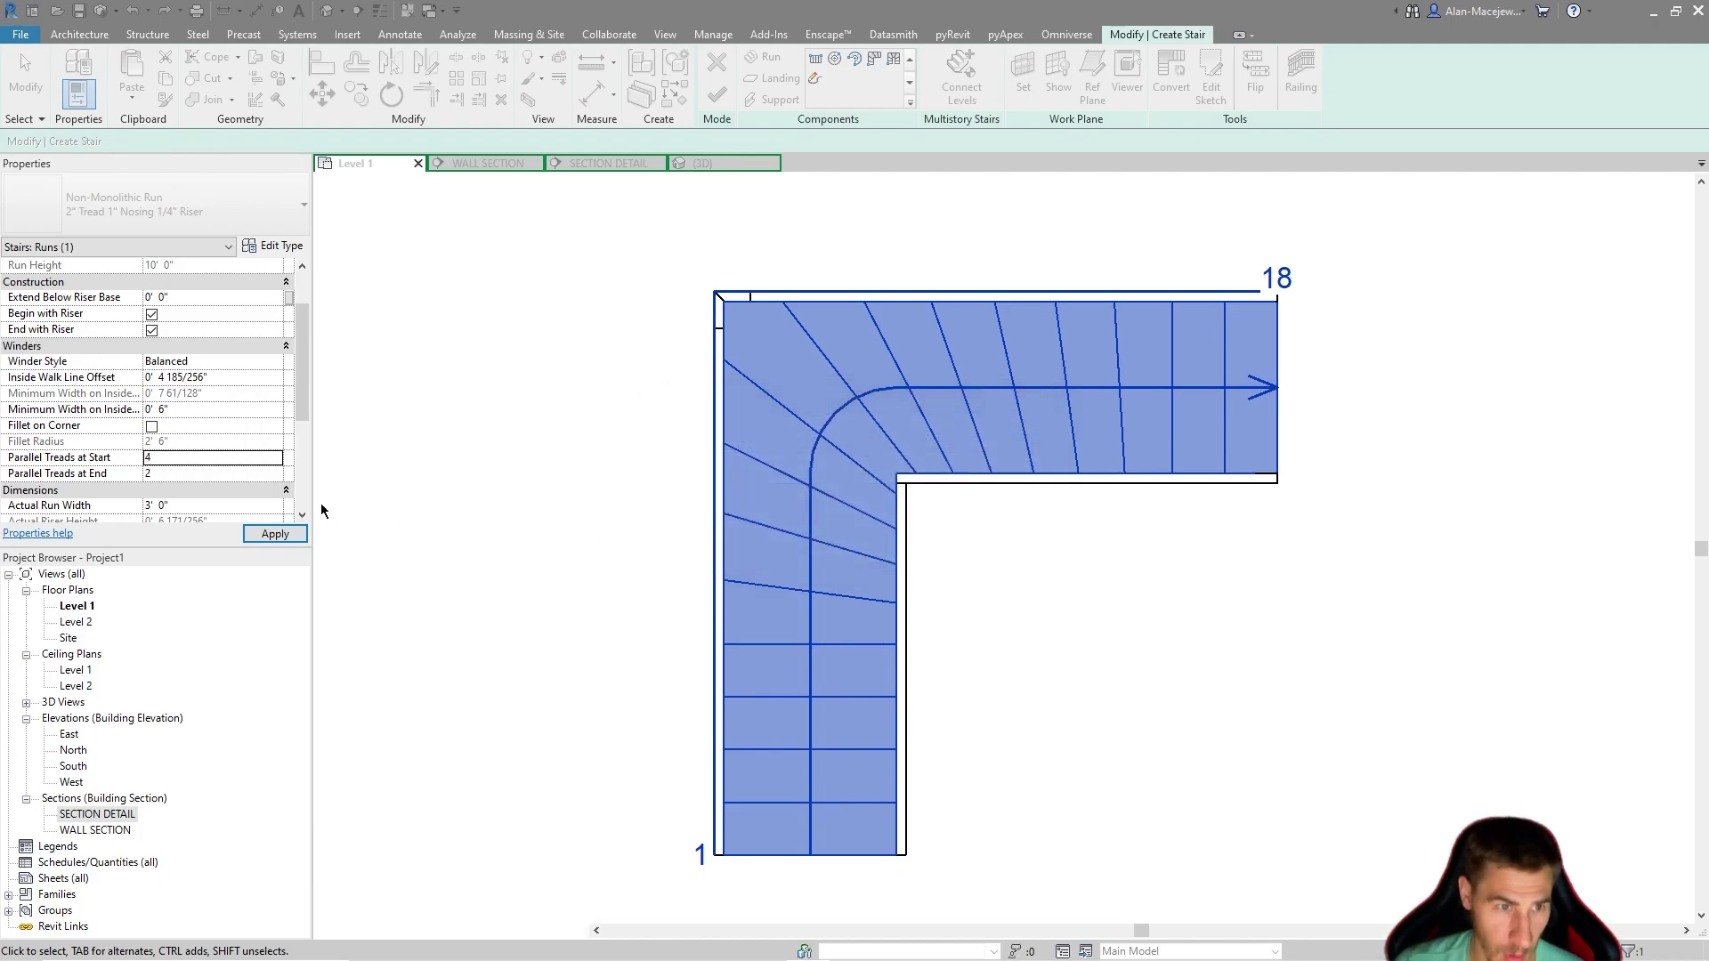
click(275, 460)
text(5)
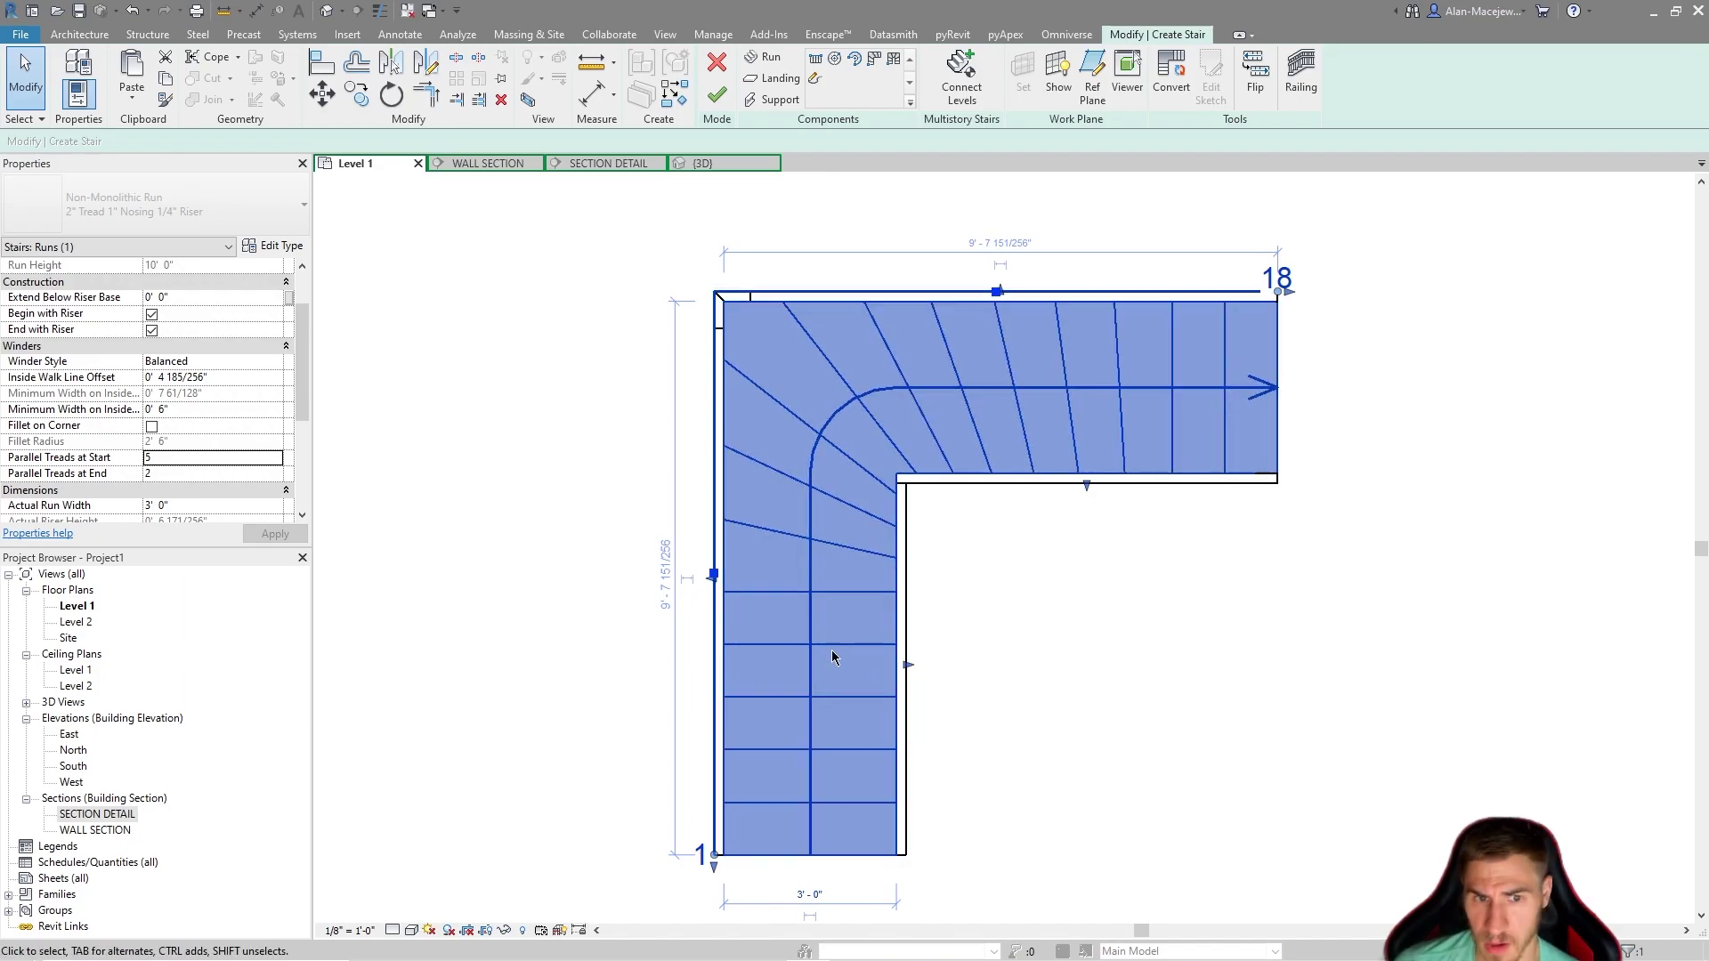
Set Parallel Treads at End to 5, dismissing the error for an attempted 6.
click(277, 476)
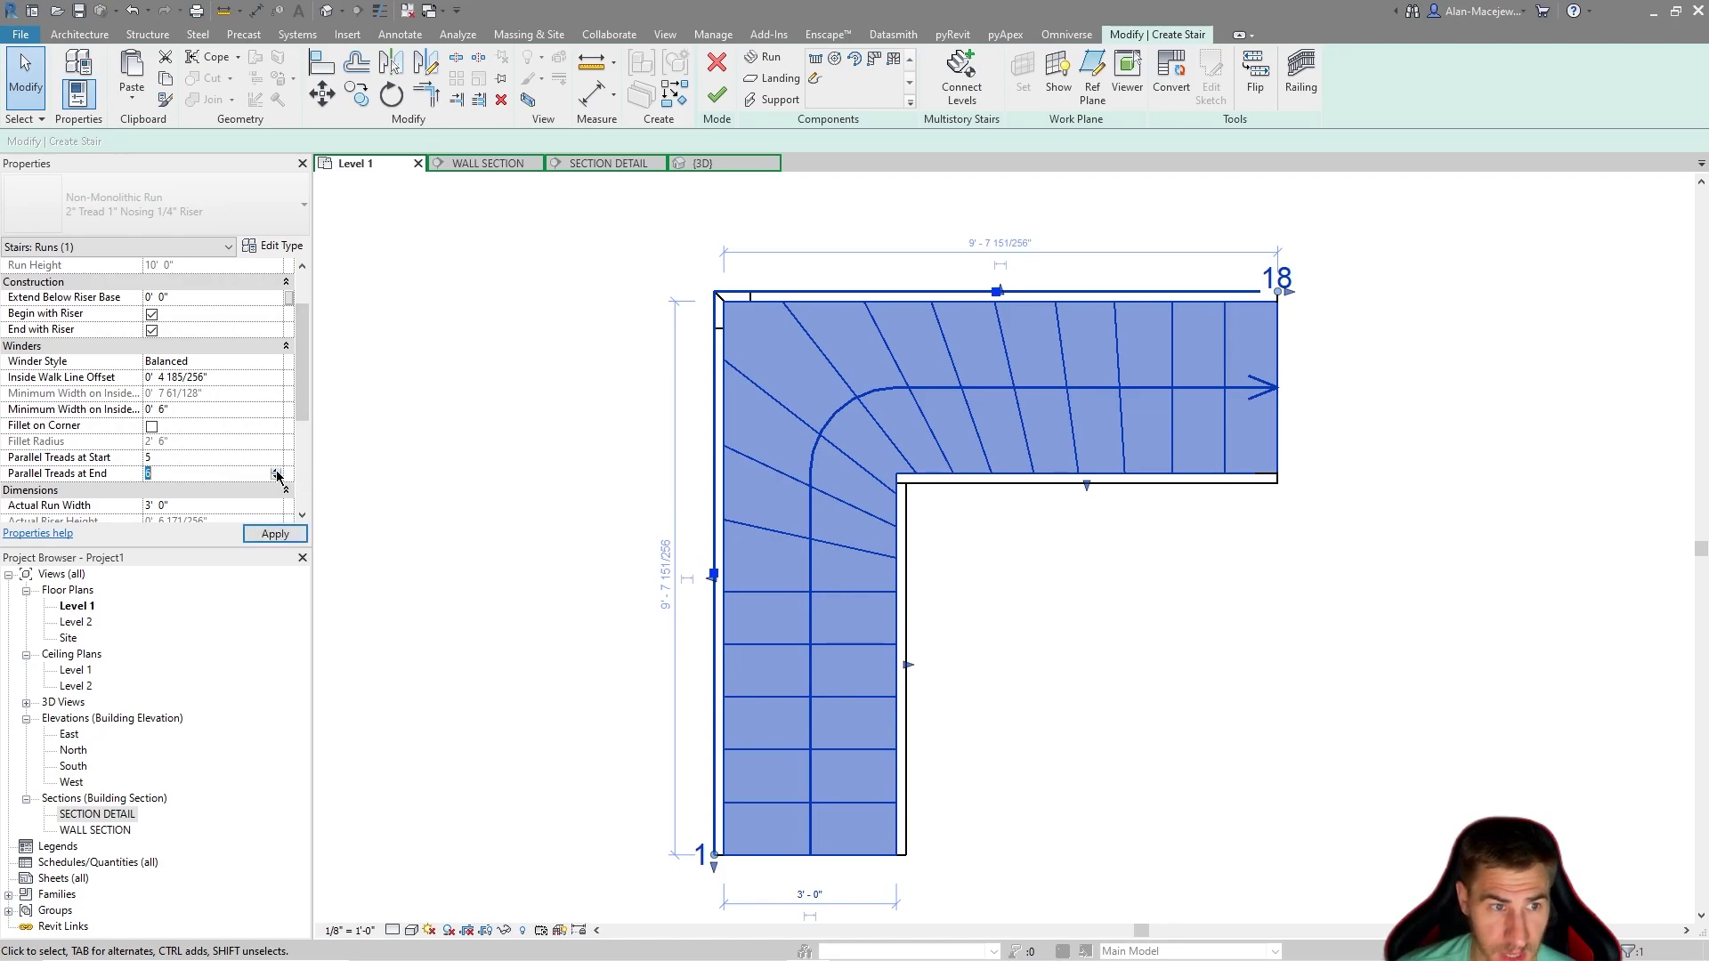
text(5)
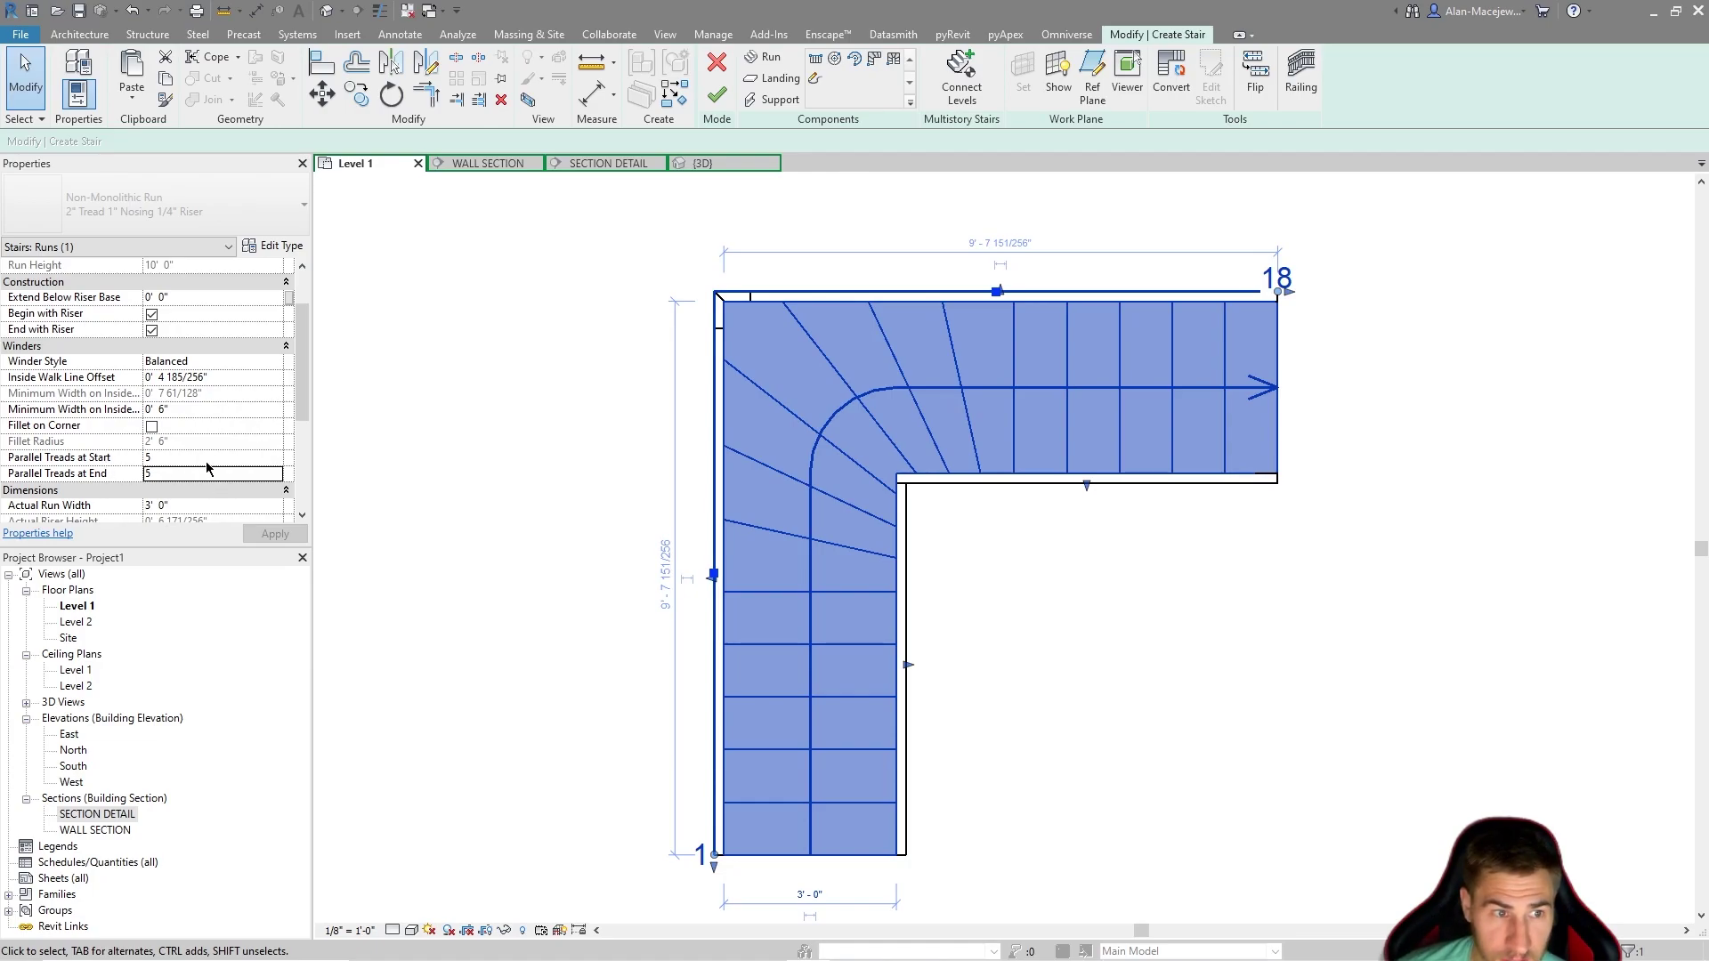
text(6)
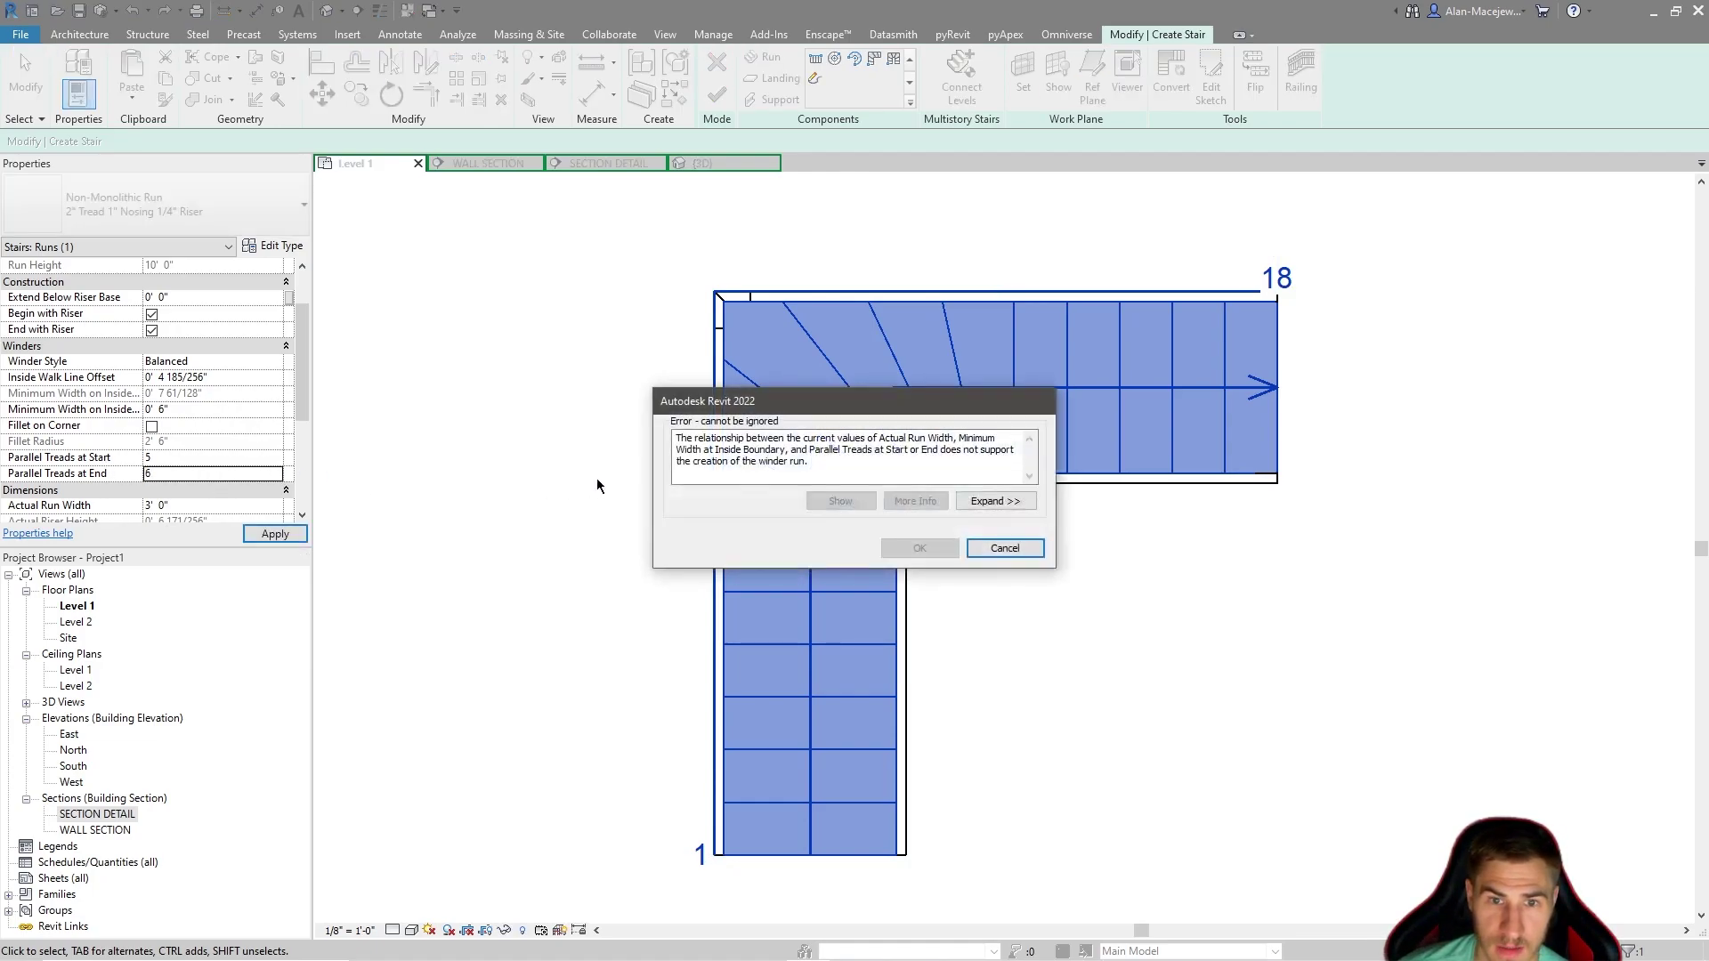
click(969, 543)
scroll(151, 477, down, 1)
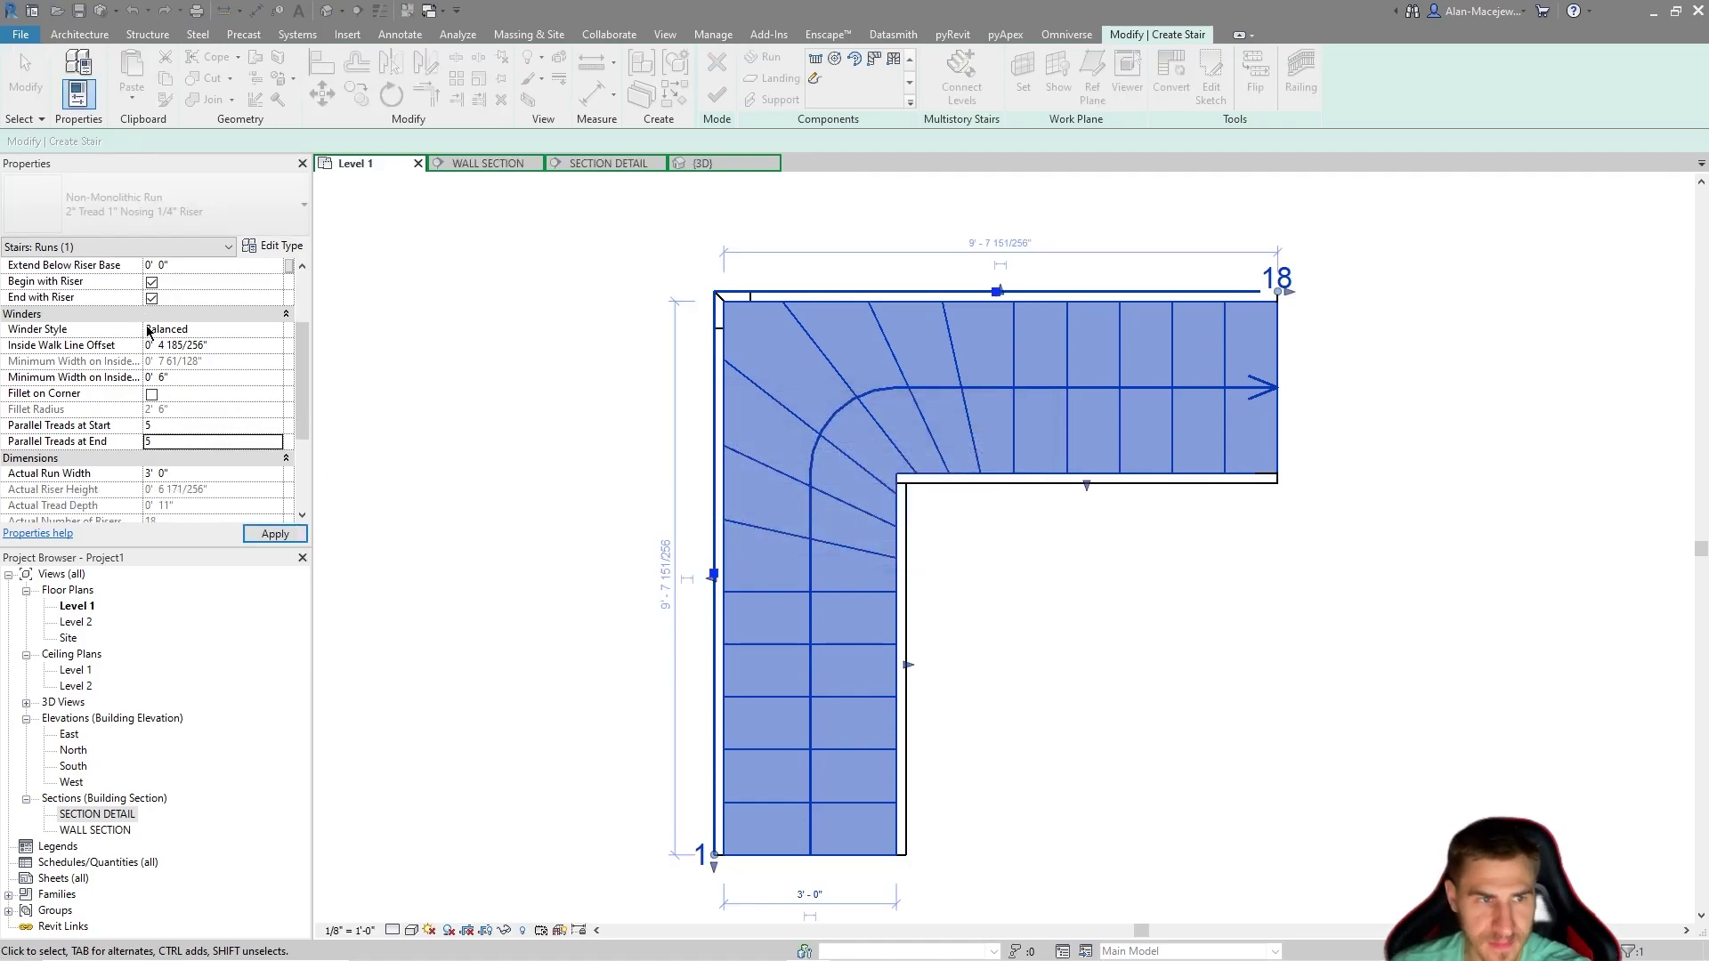
click(199, 472)
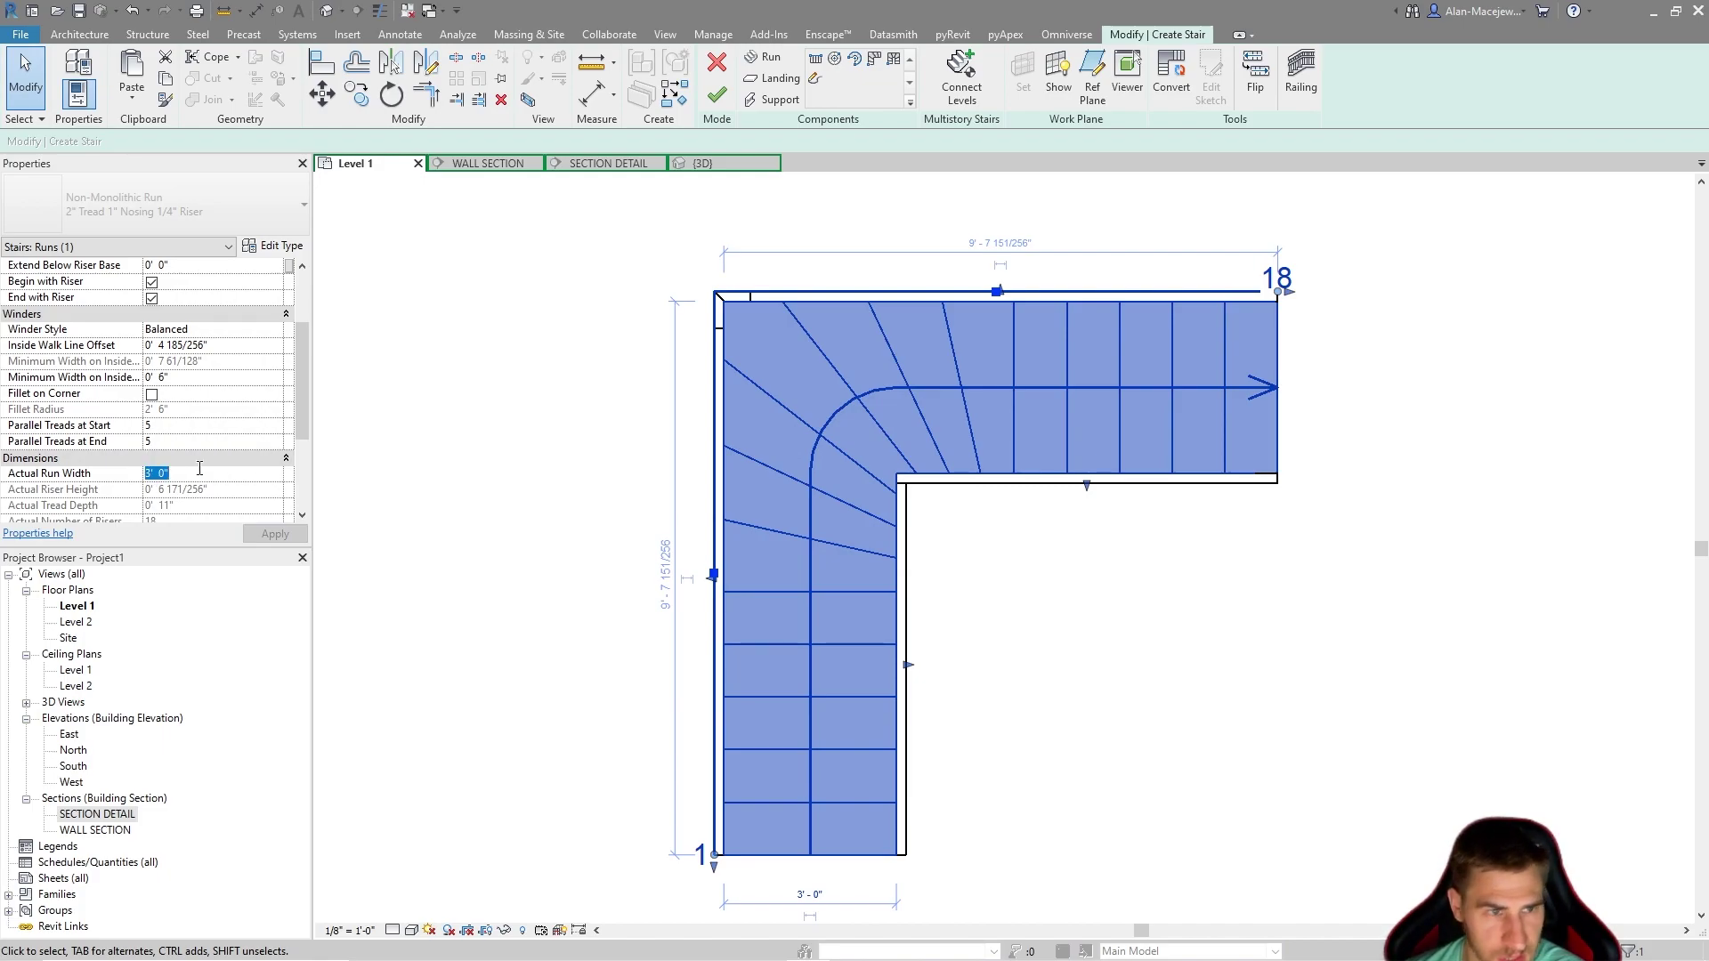
scroll(220, 434, down, 4)
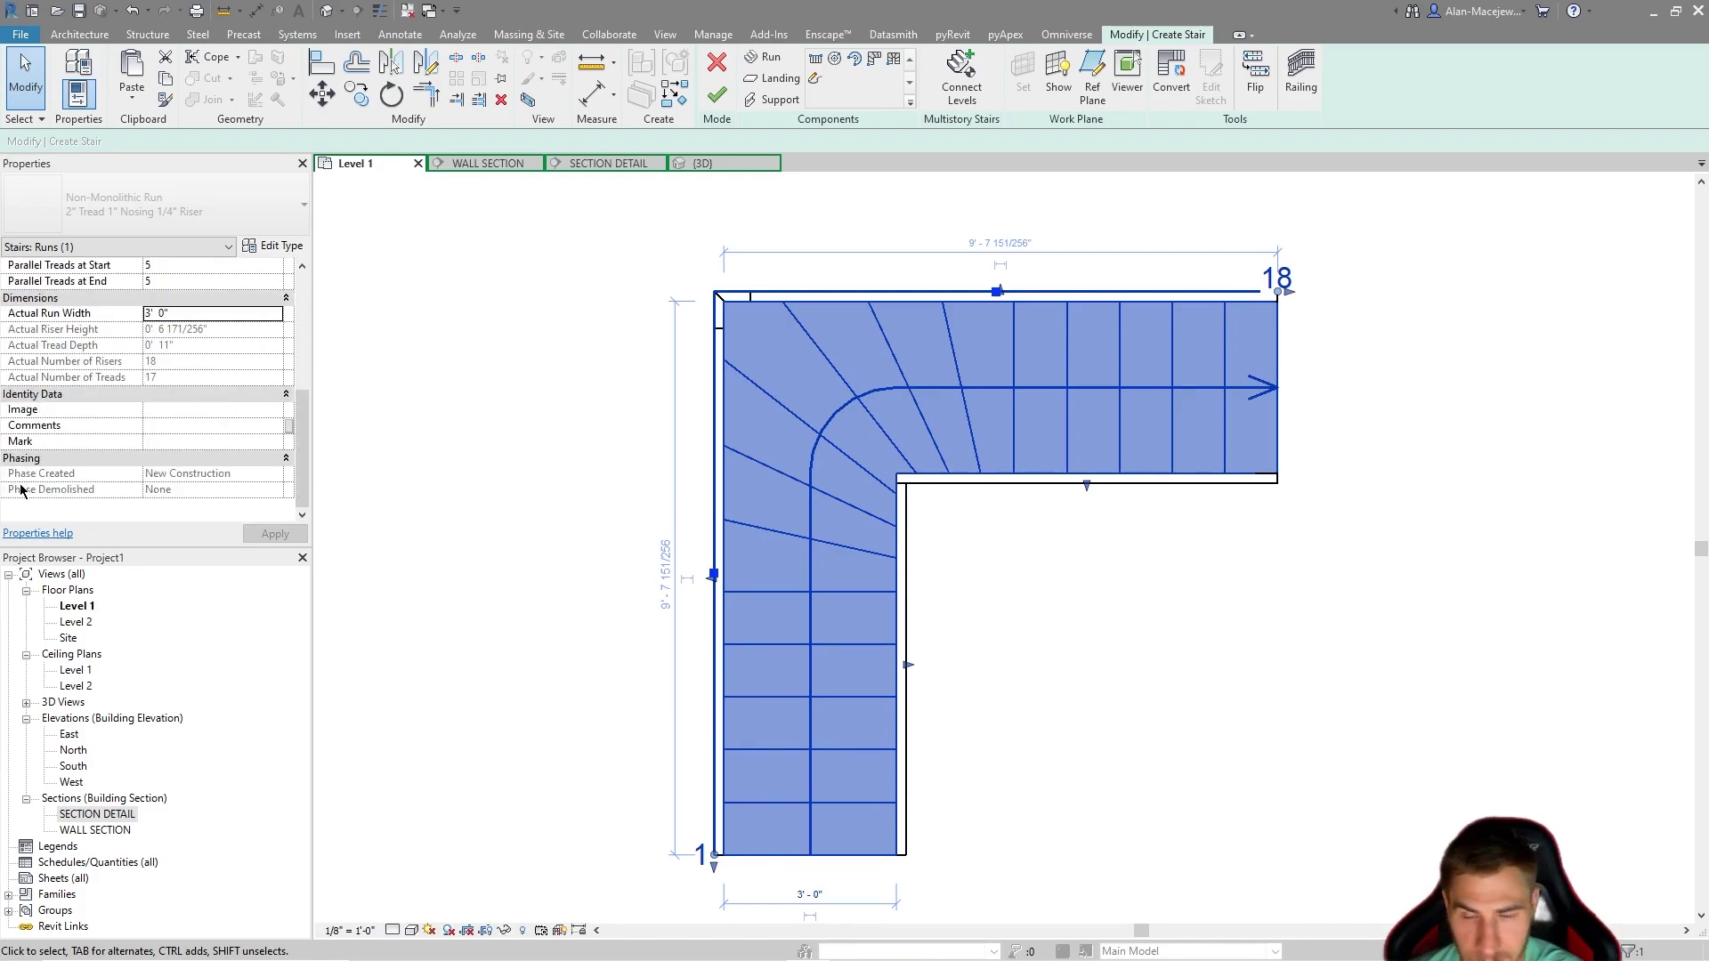
click(364, 447)
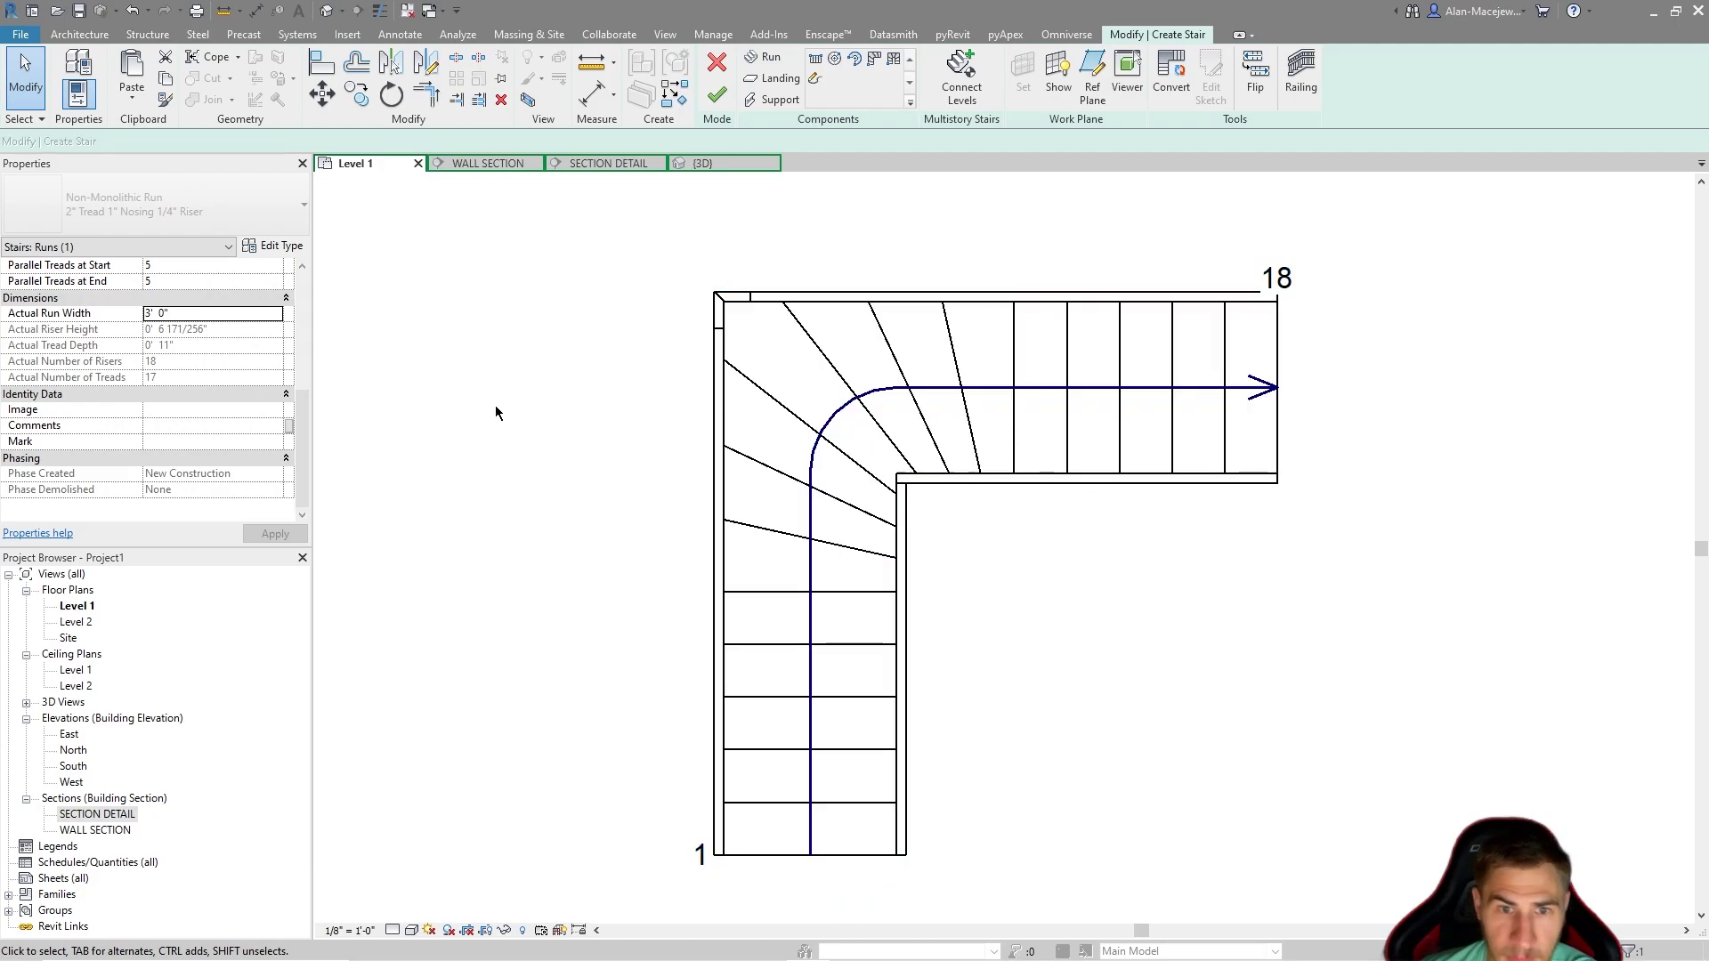
click(832, 597)
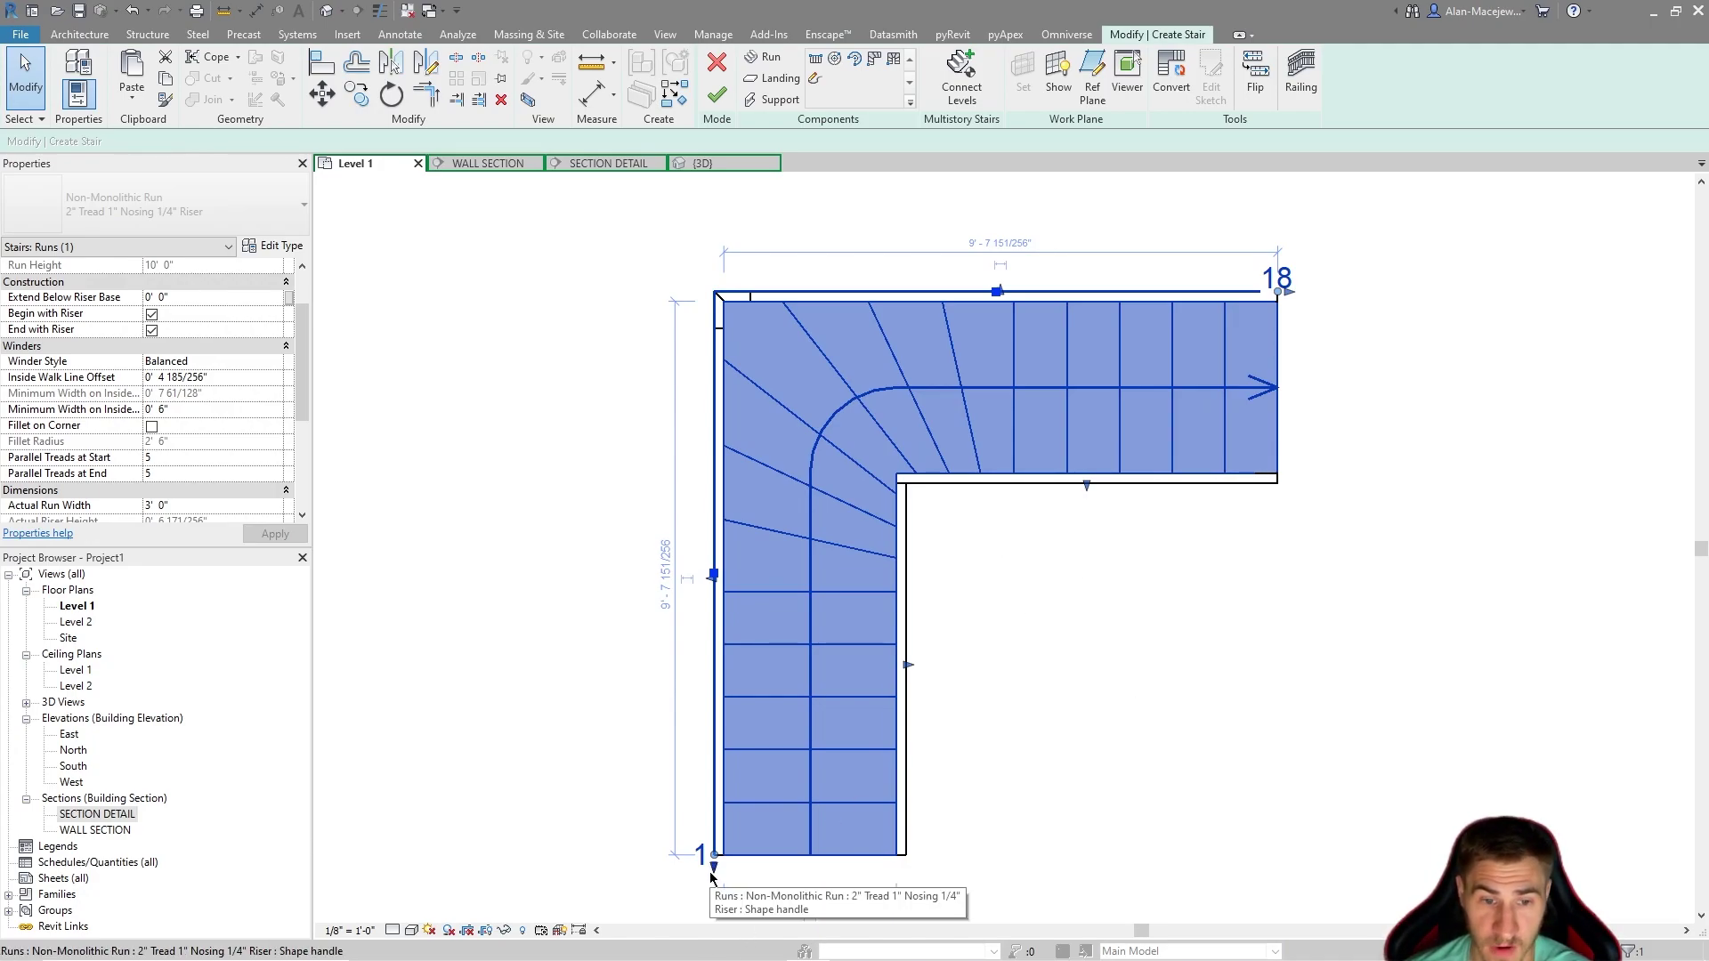
drag(712, 878, 1239, 821)
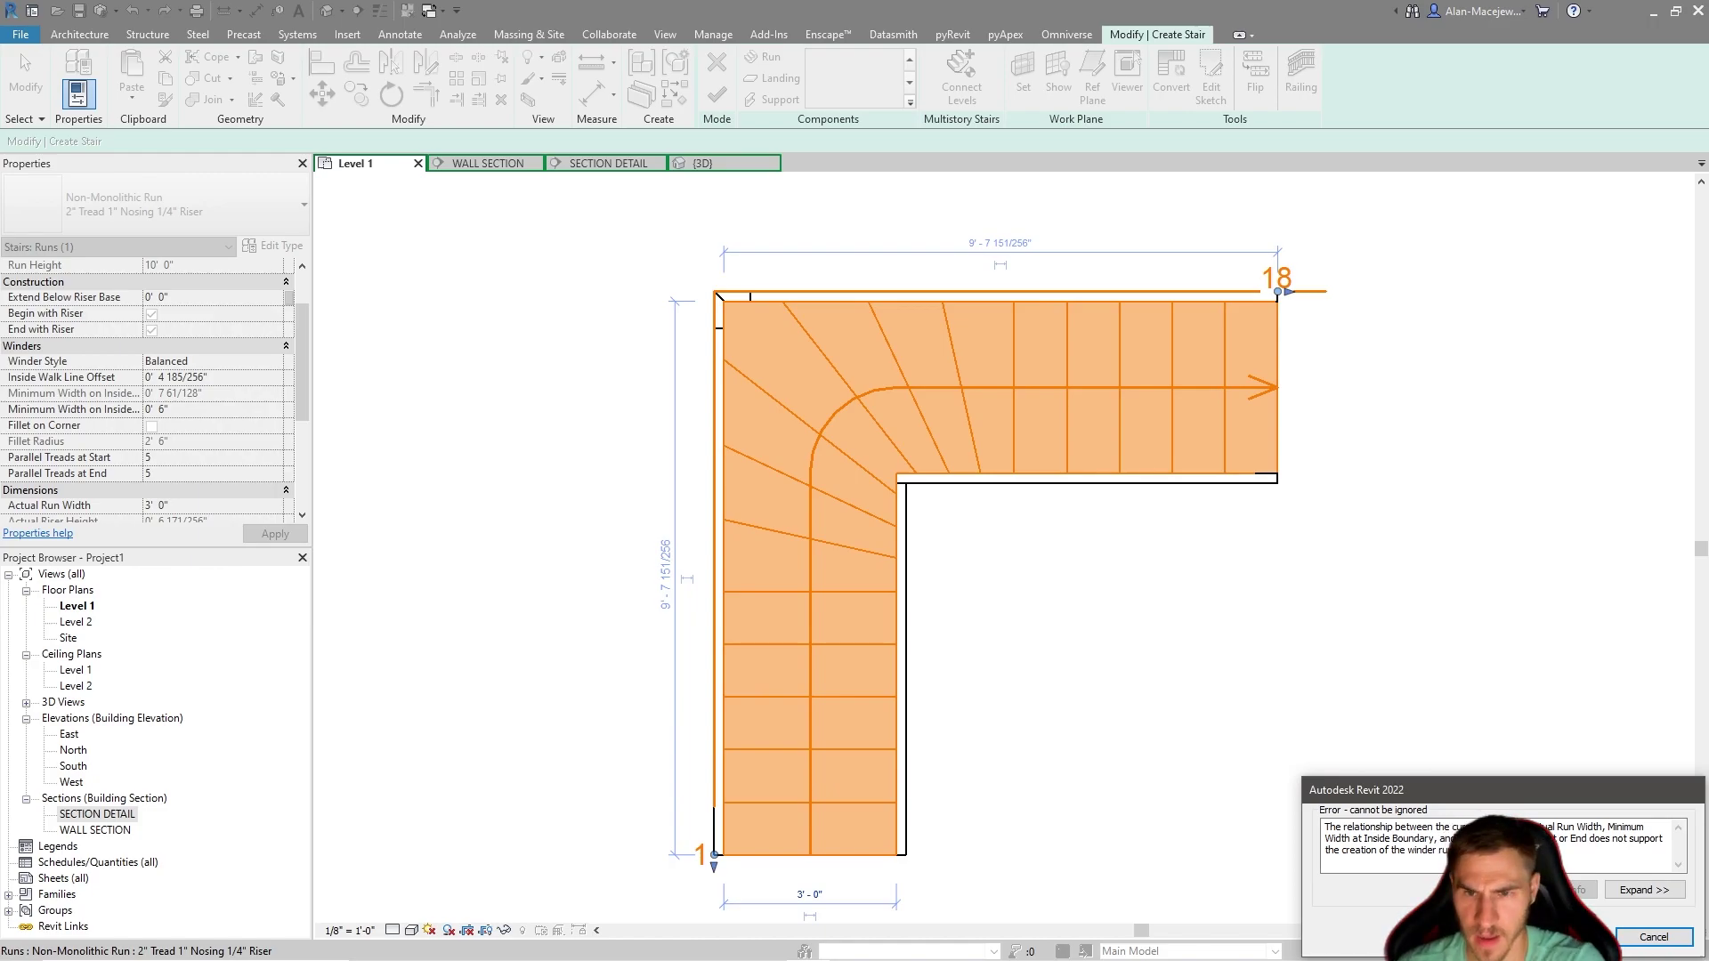
click(1653, 936)
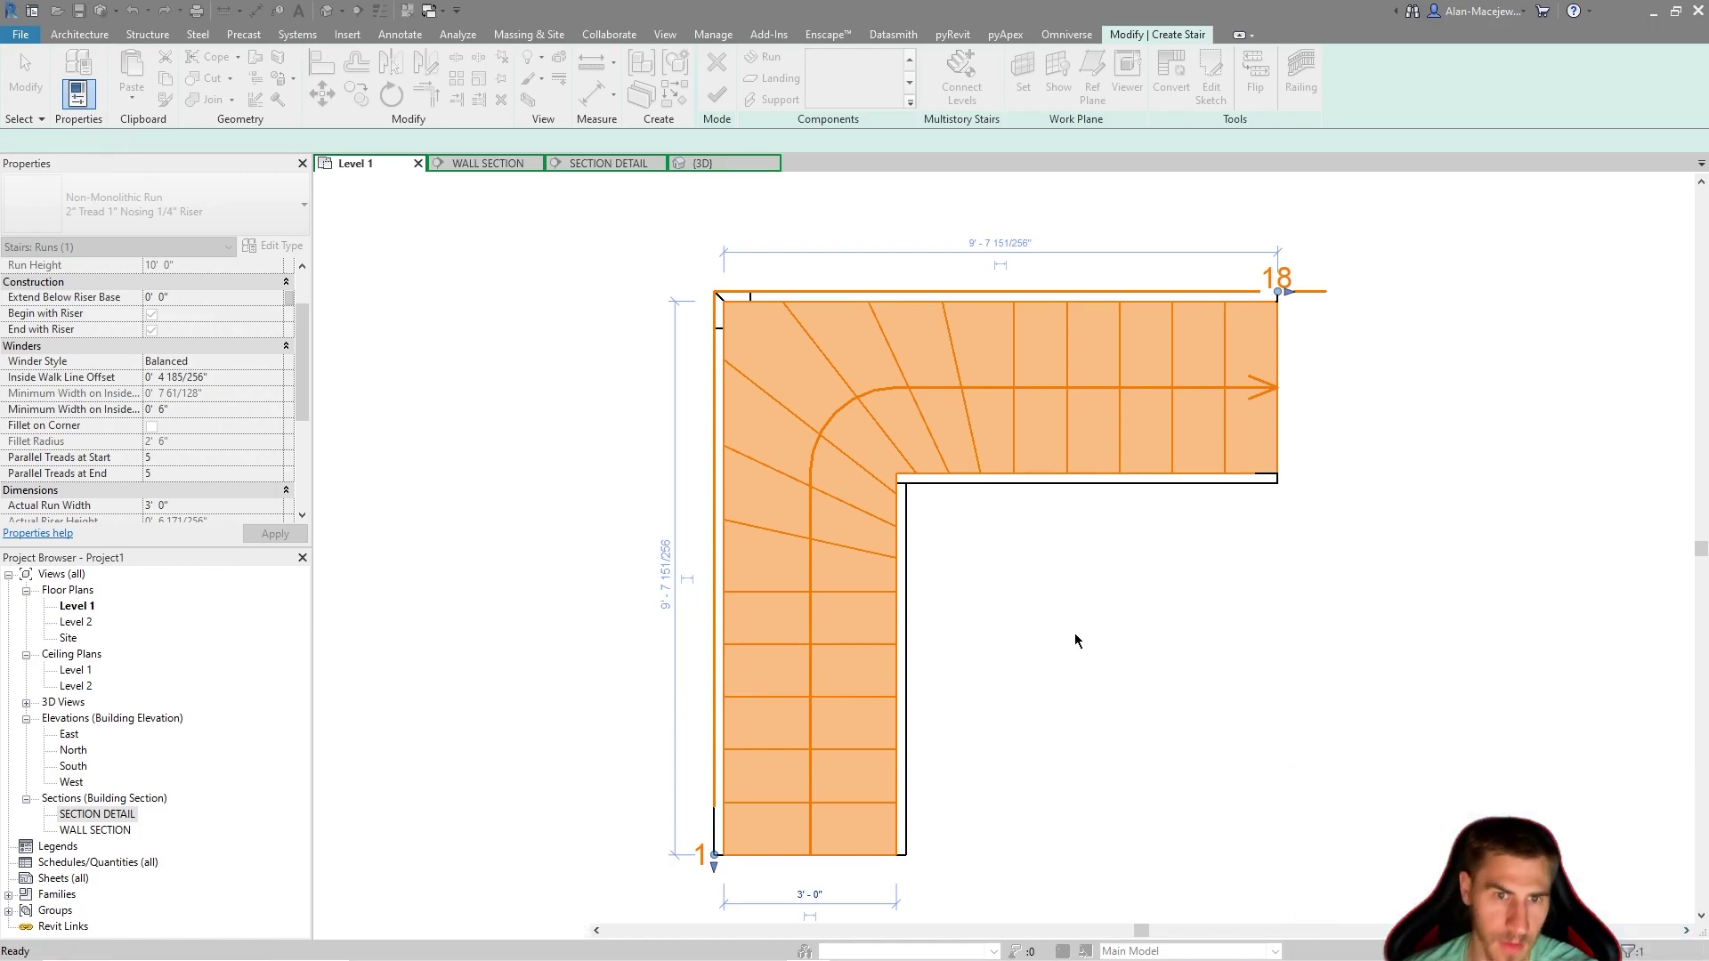
click(1090, 638)
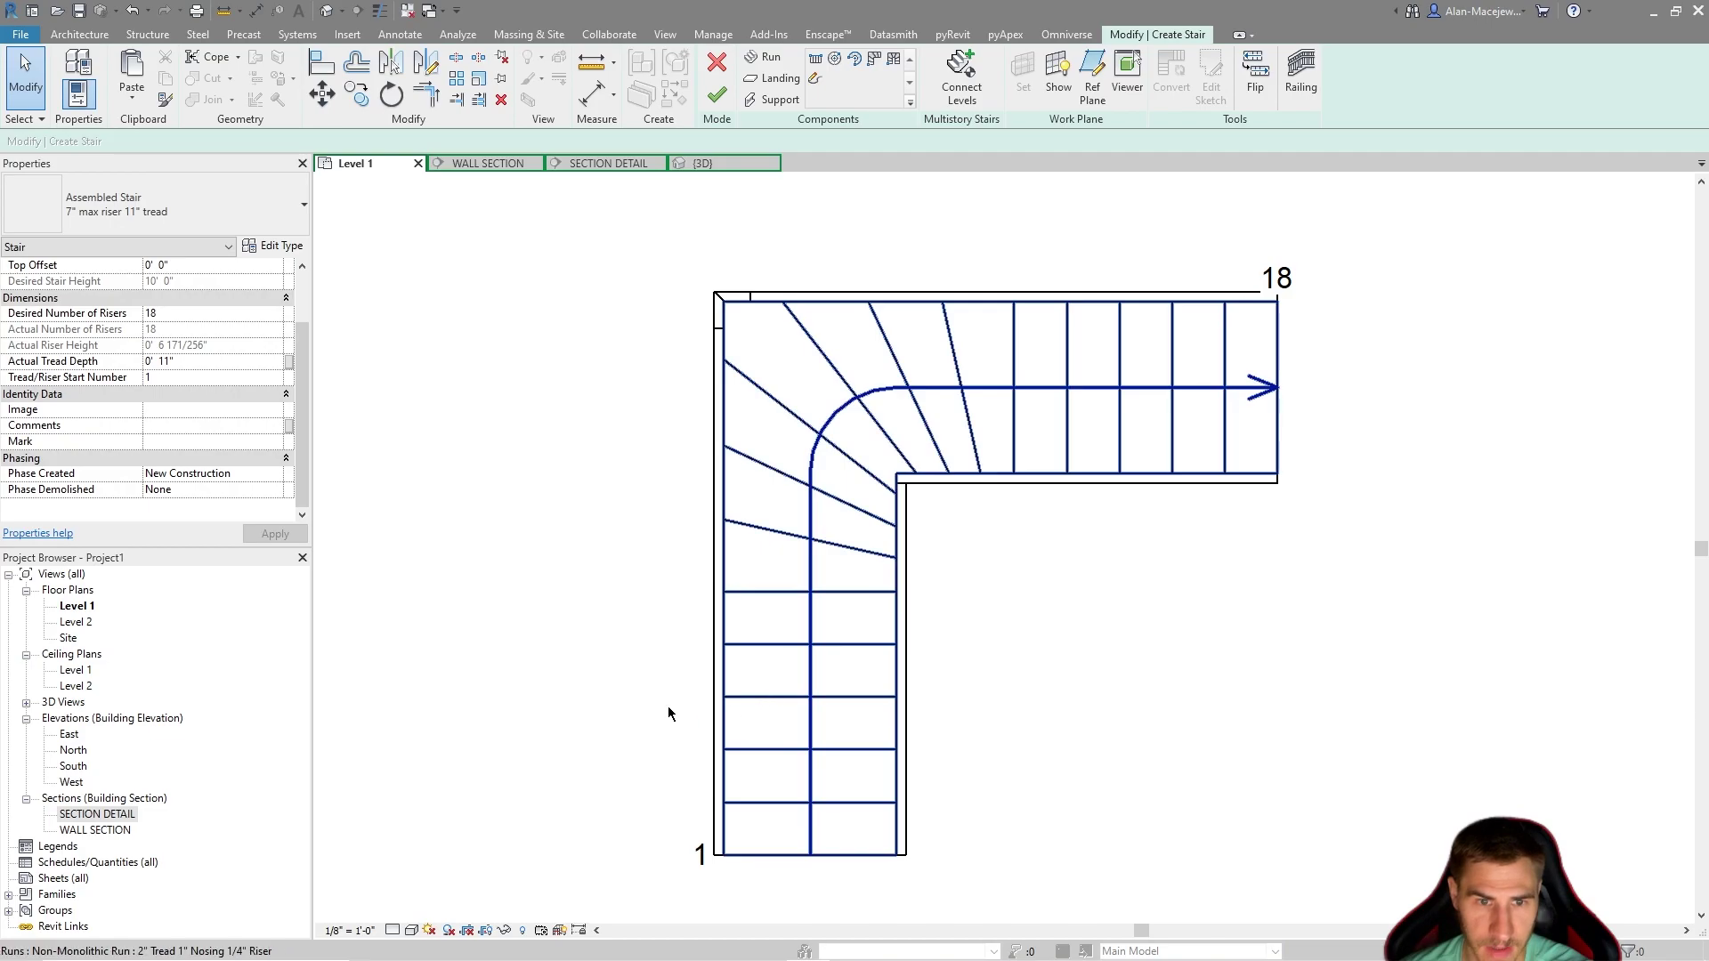
Select the winder run and lower Parallel Treads at Start and End to 3.
click(702, 709)
click(282, 458)
click(277, 464)
click(275, 474)
click(277, 480)
click(275, 533)
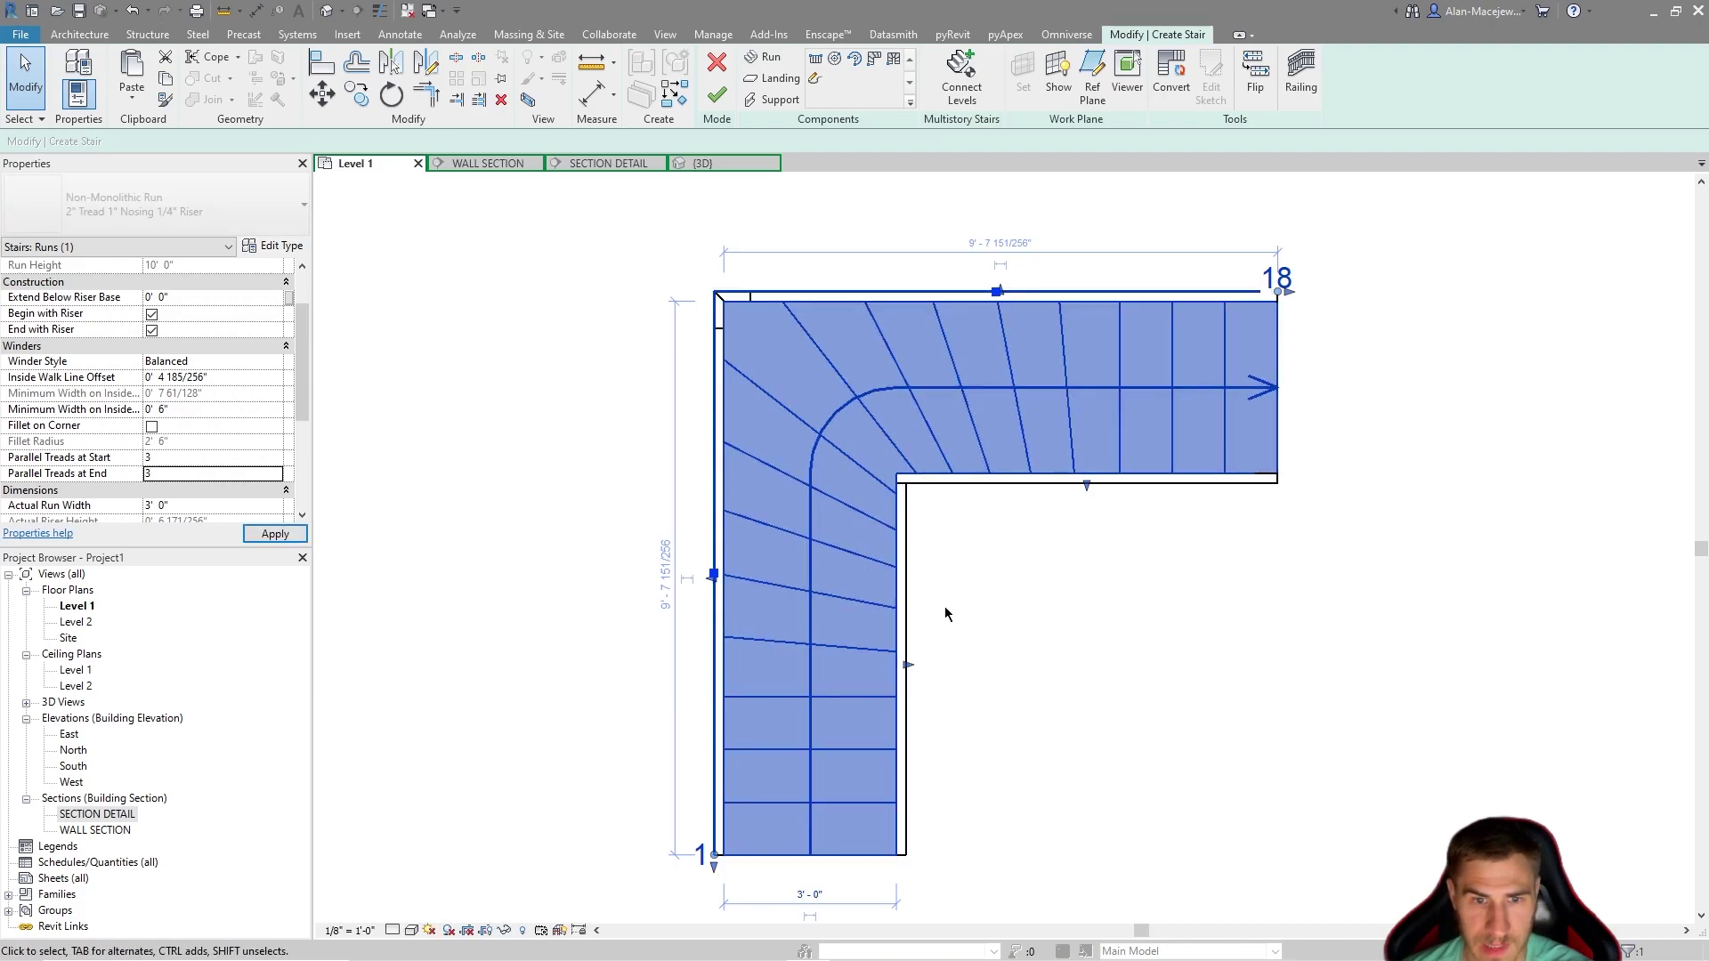
Drag the bottom handle upward to shorten the lower leg, then dismiss the error.
drag(719, 875, 723, 809)
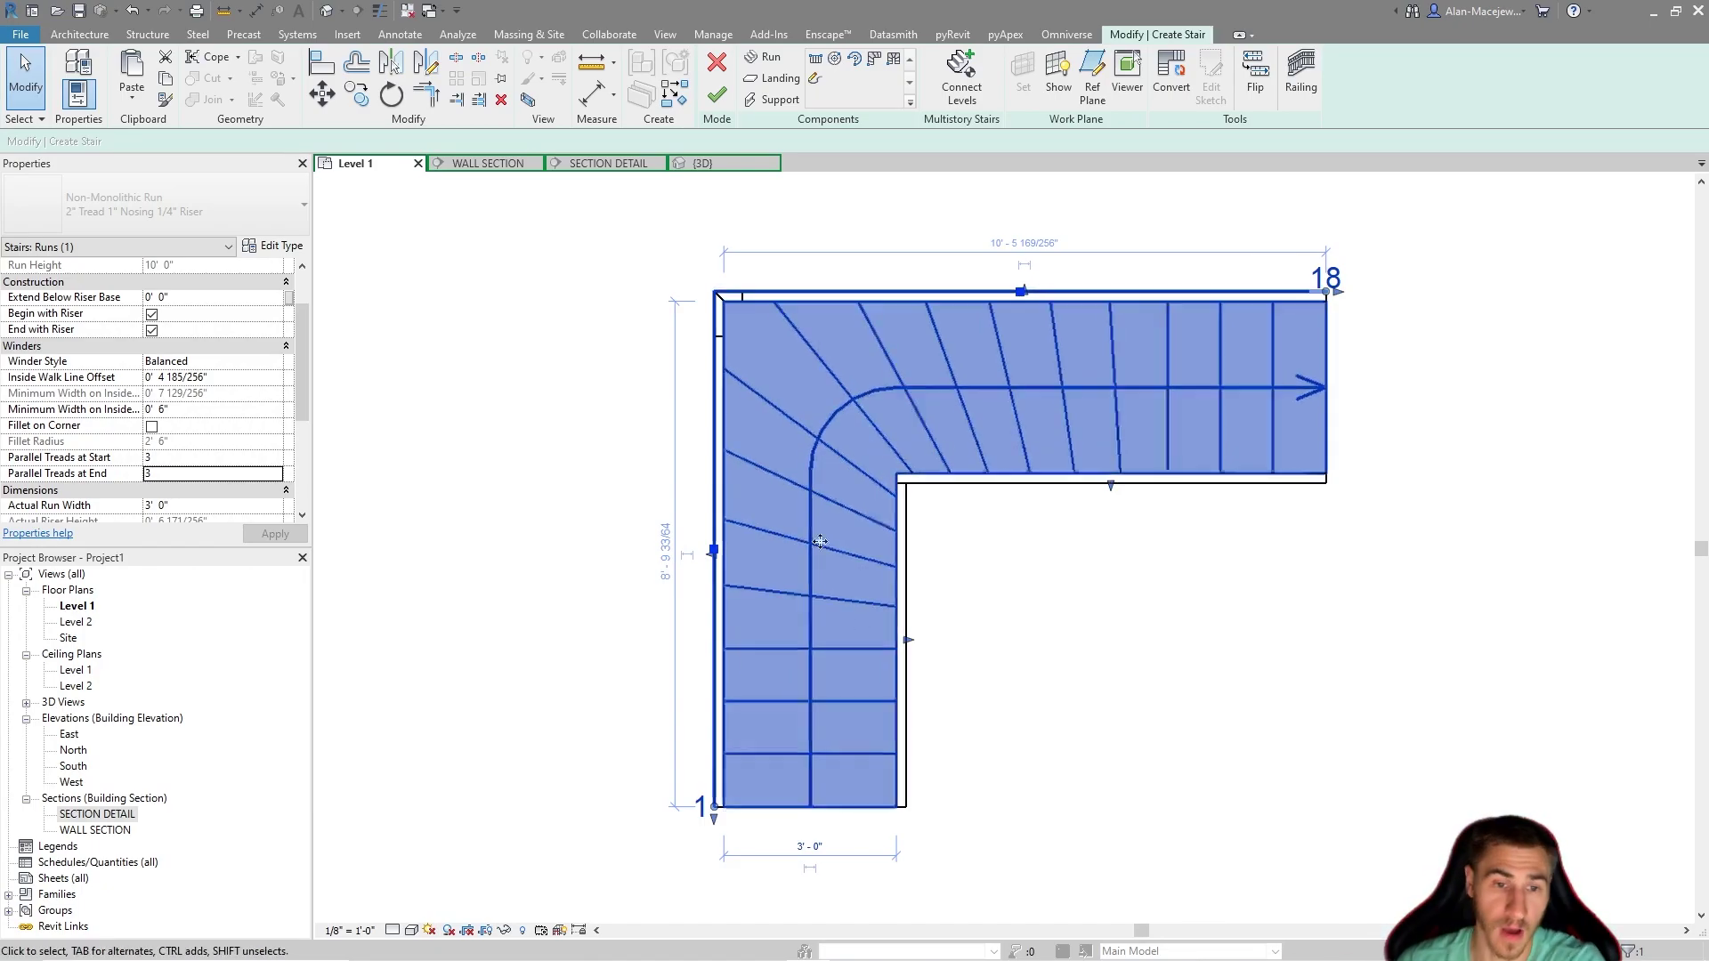
drag(715, 830, 715, 737)
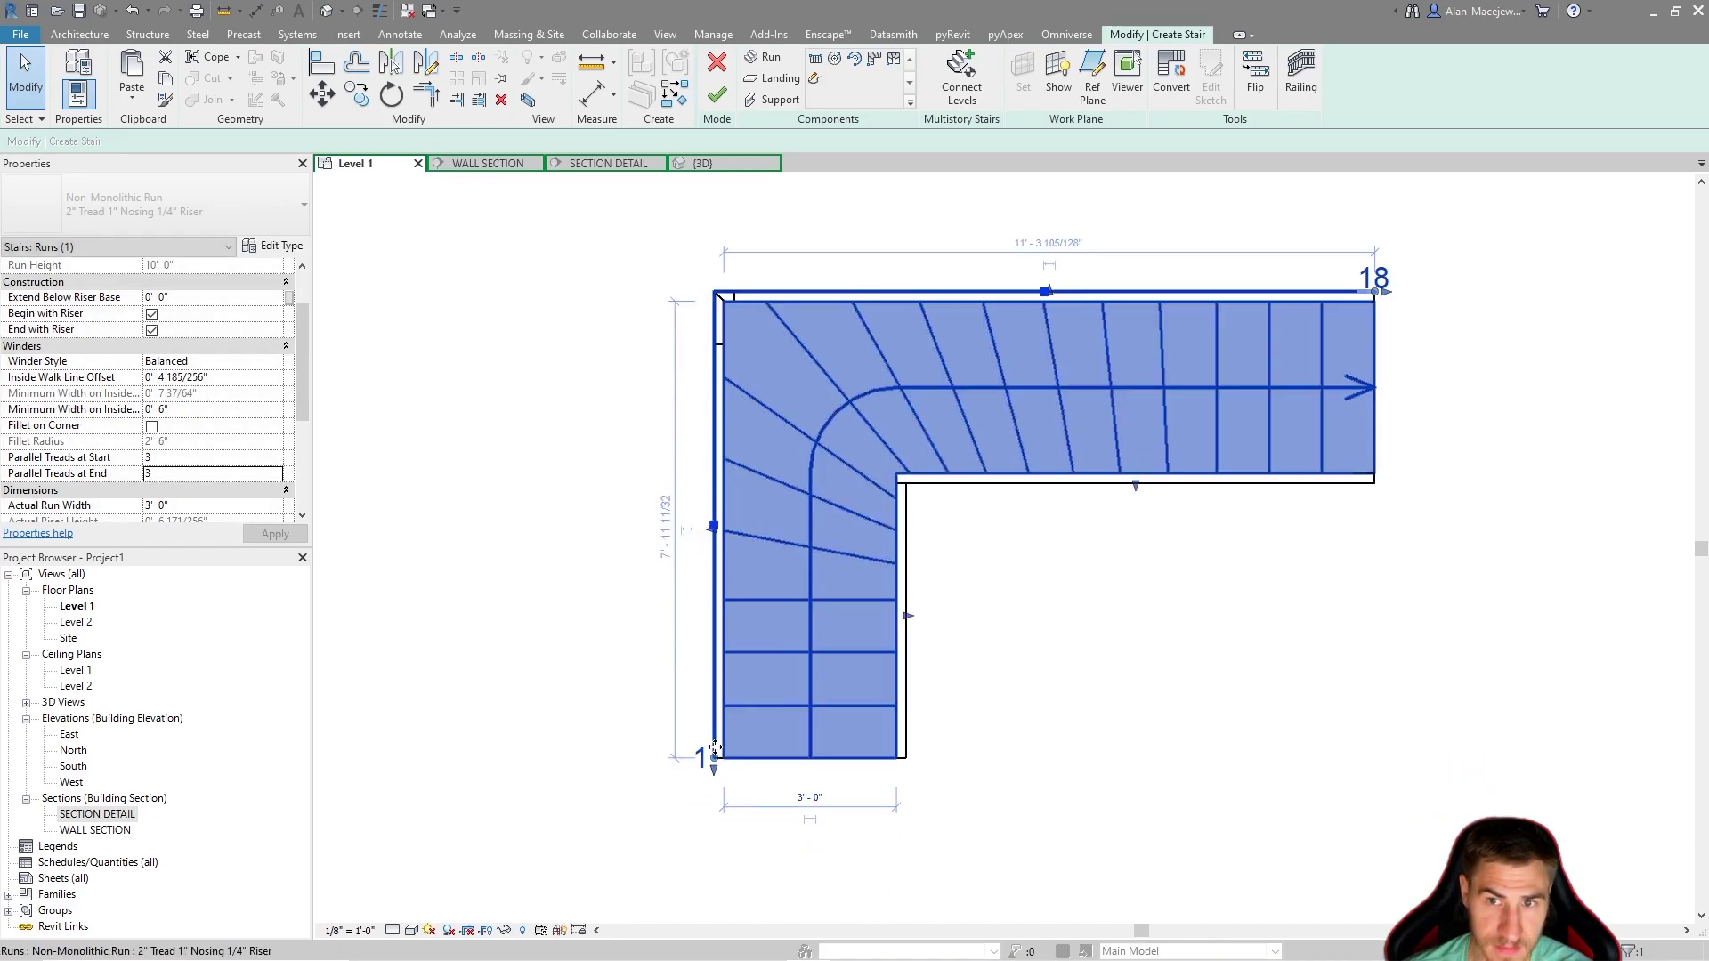
key(Escape)
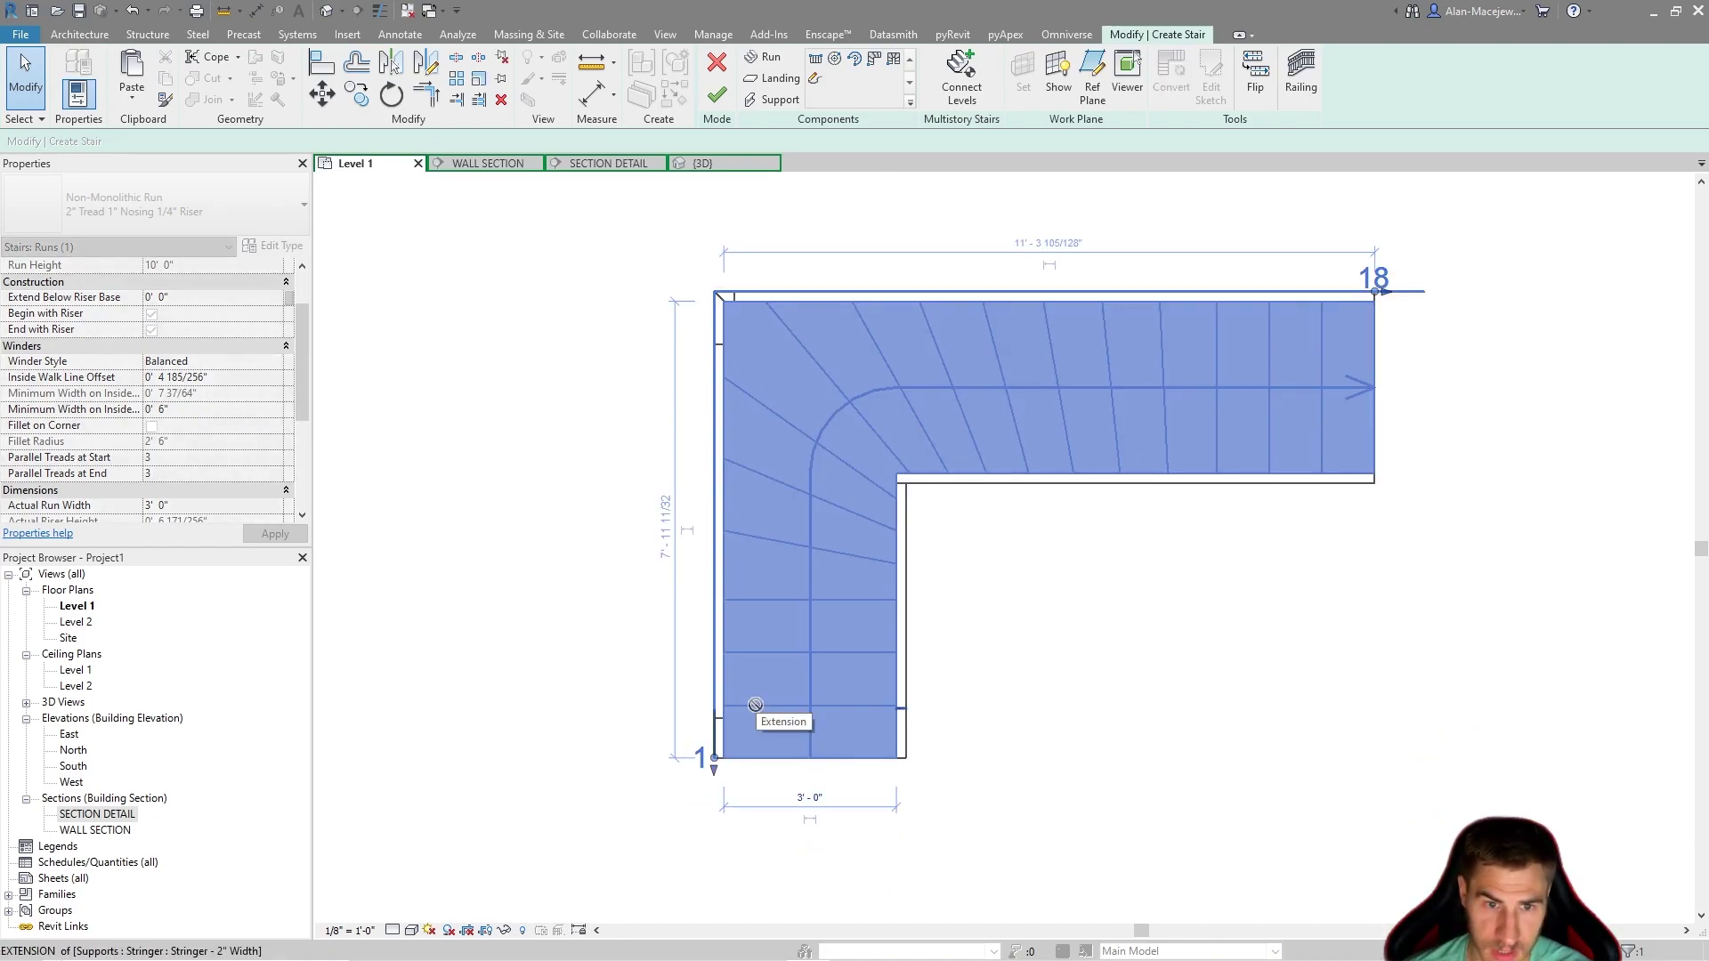
click(1680, 946)
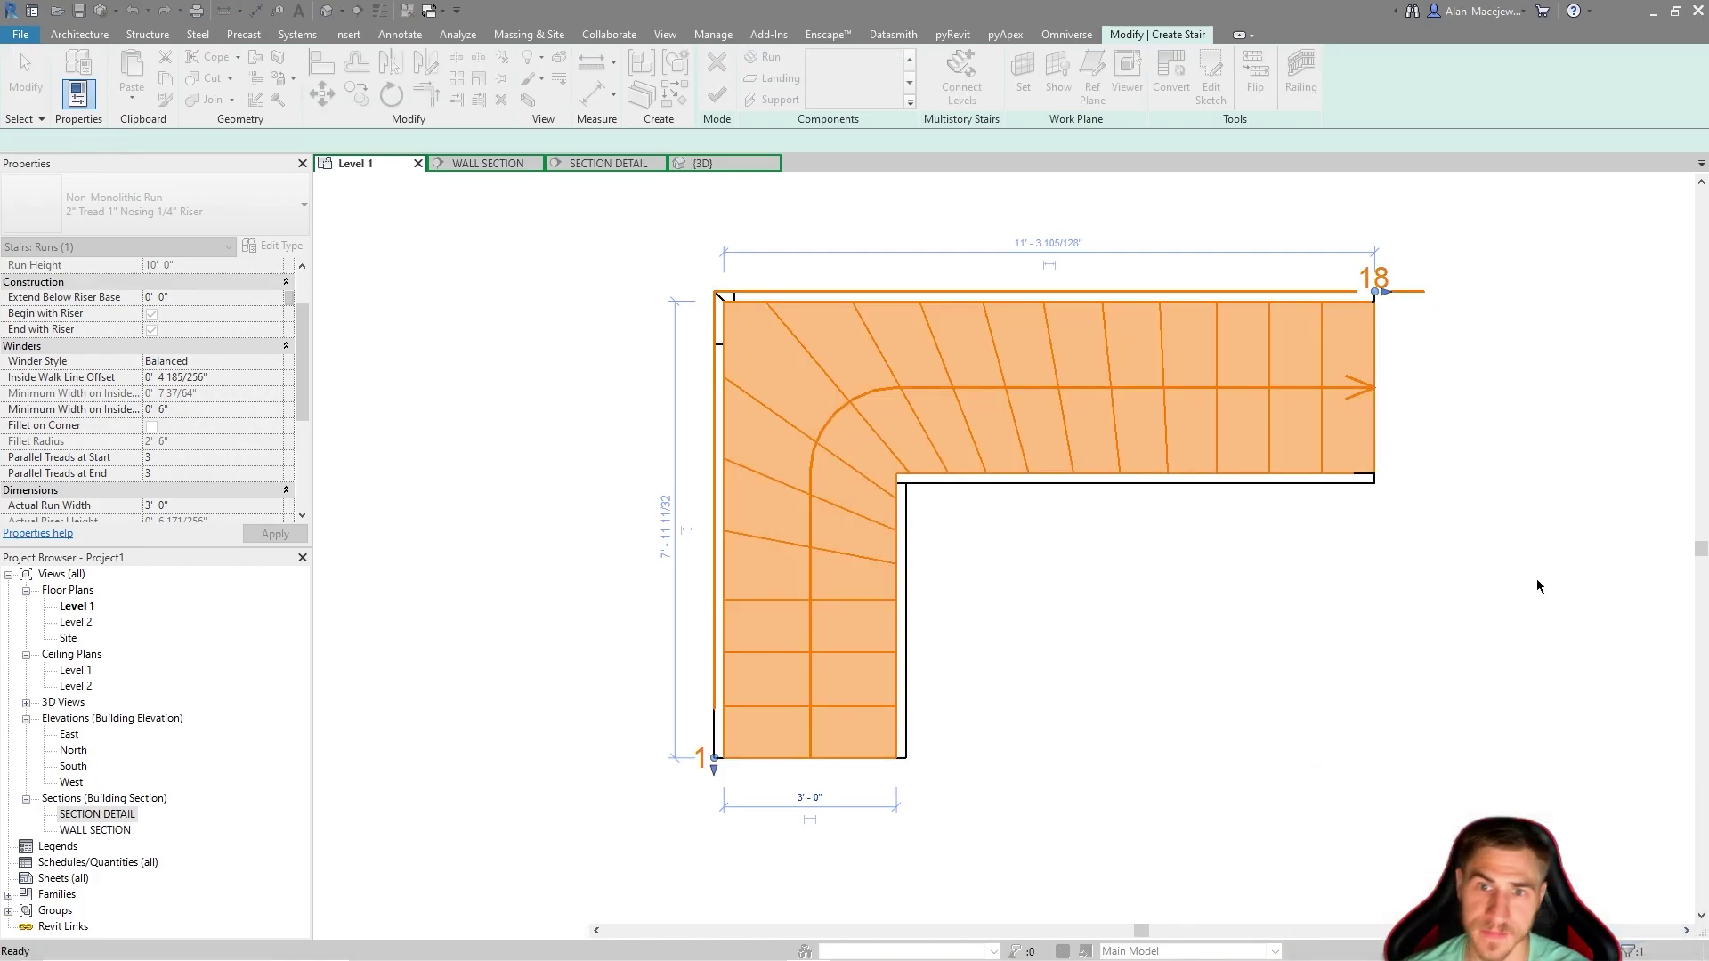
Edit the run's parallel treads and reshape it, undoing twice to restore a longer lower flight.
click(833, 602)
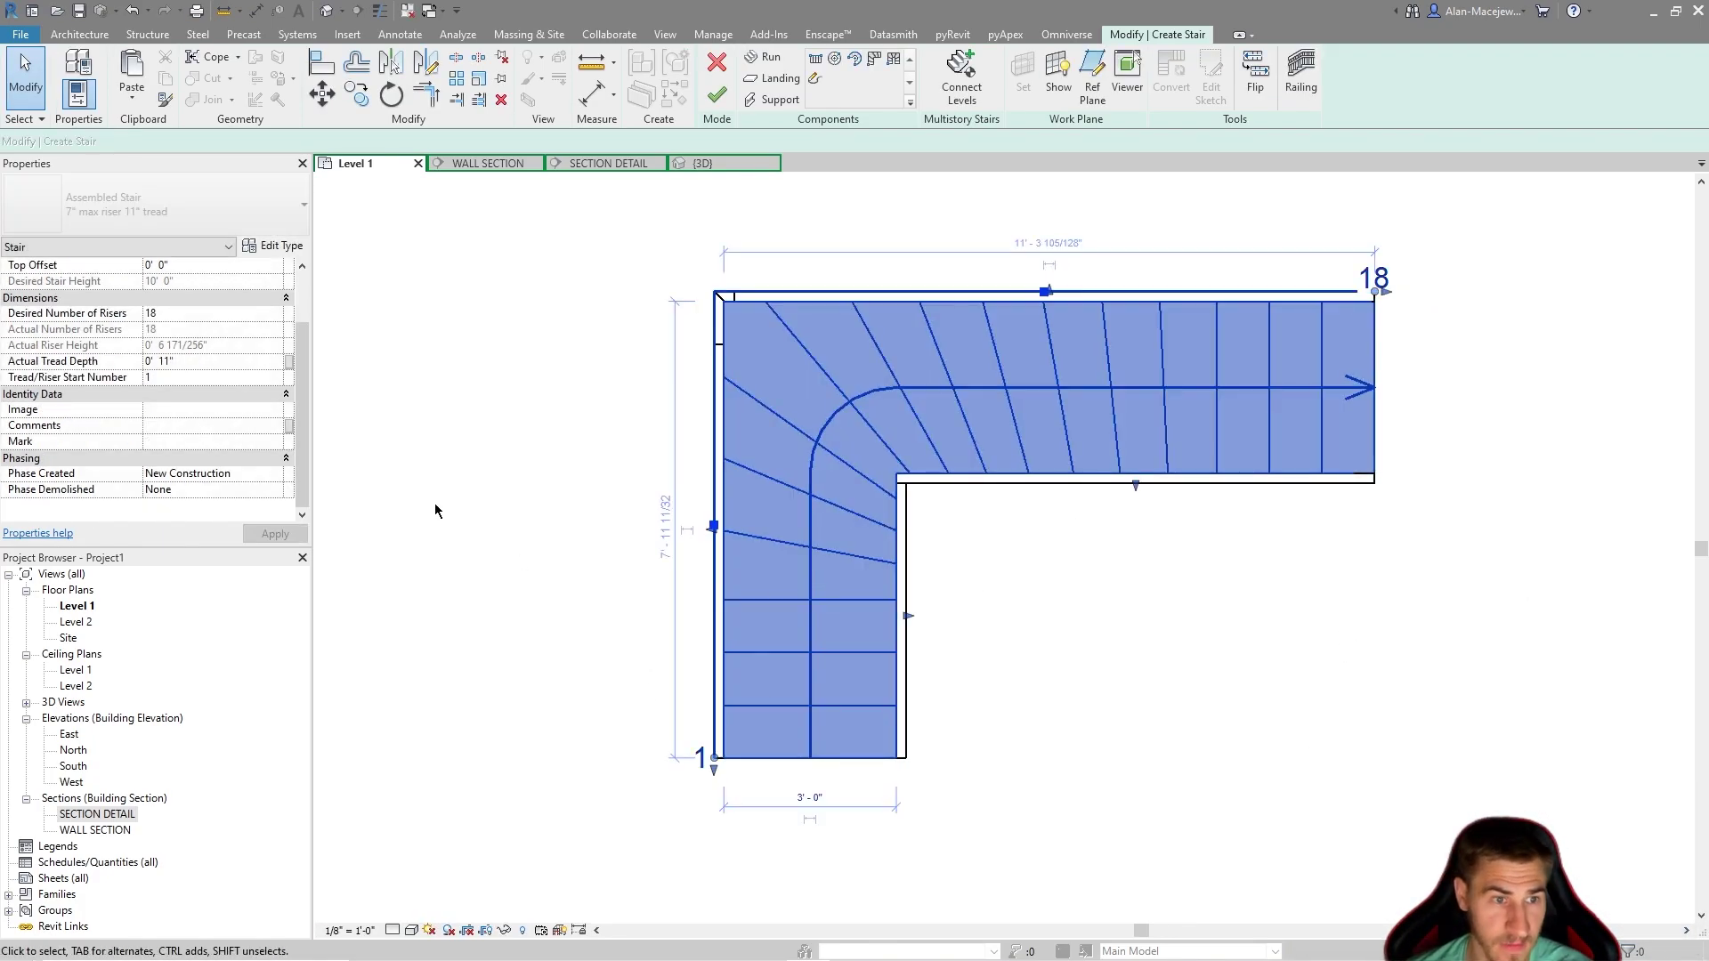
click(282, 460)
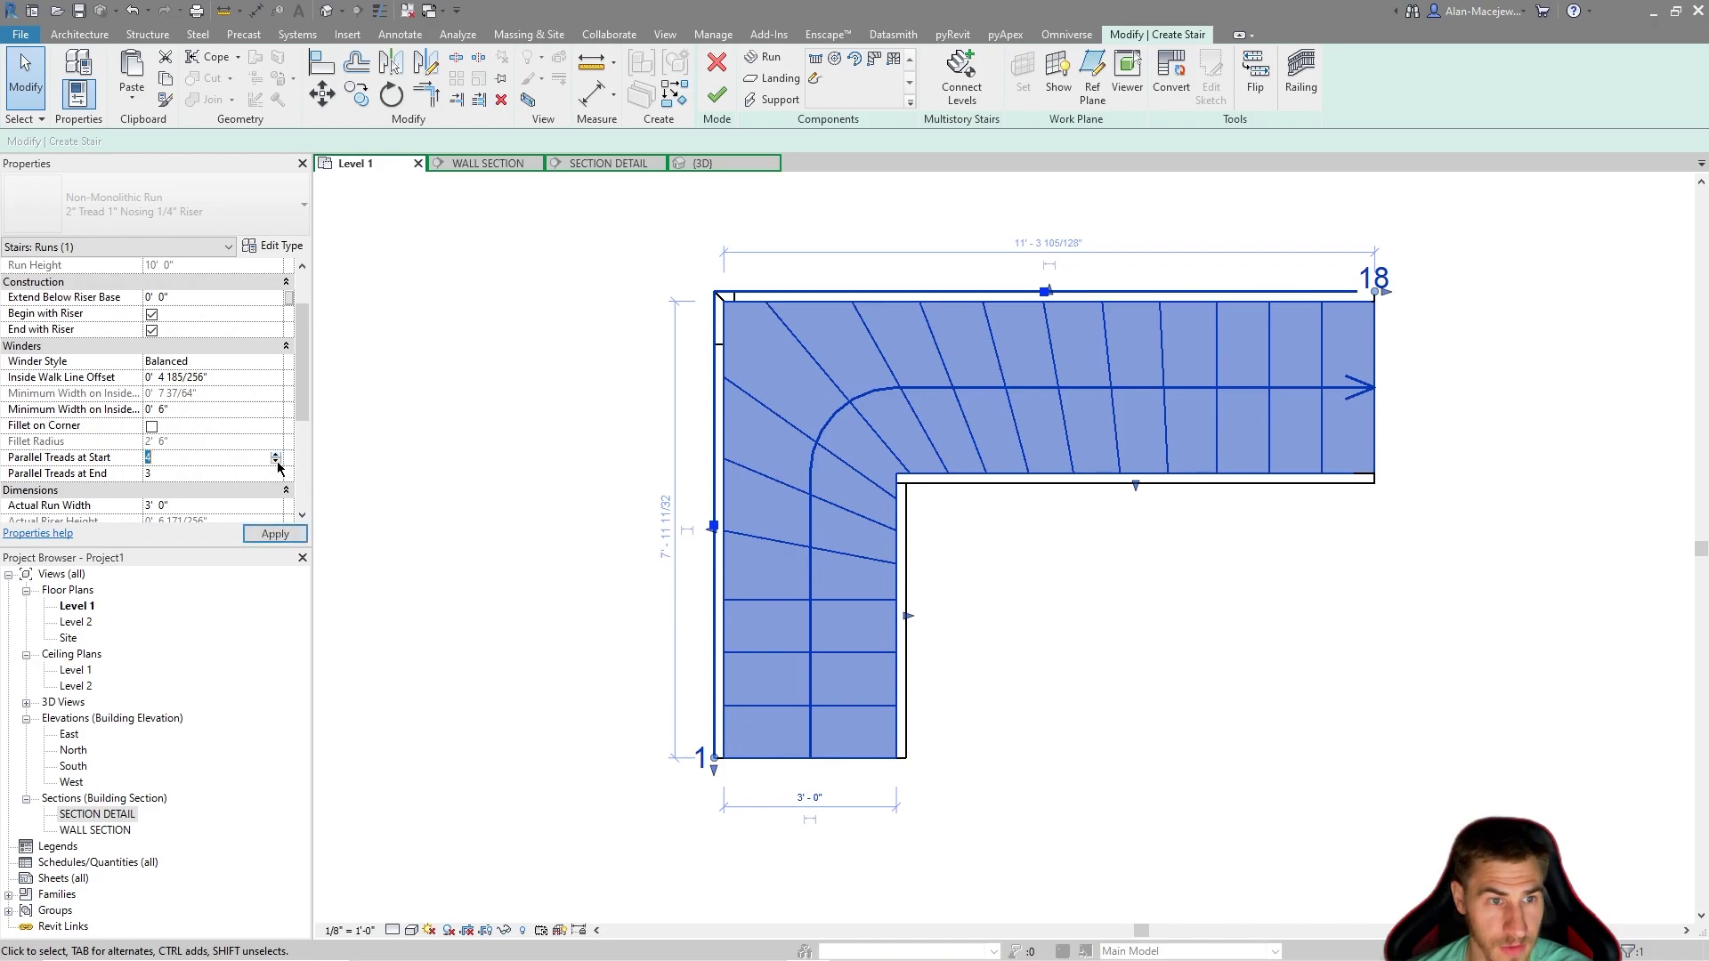
click(279, 475)
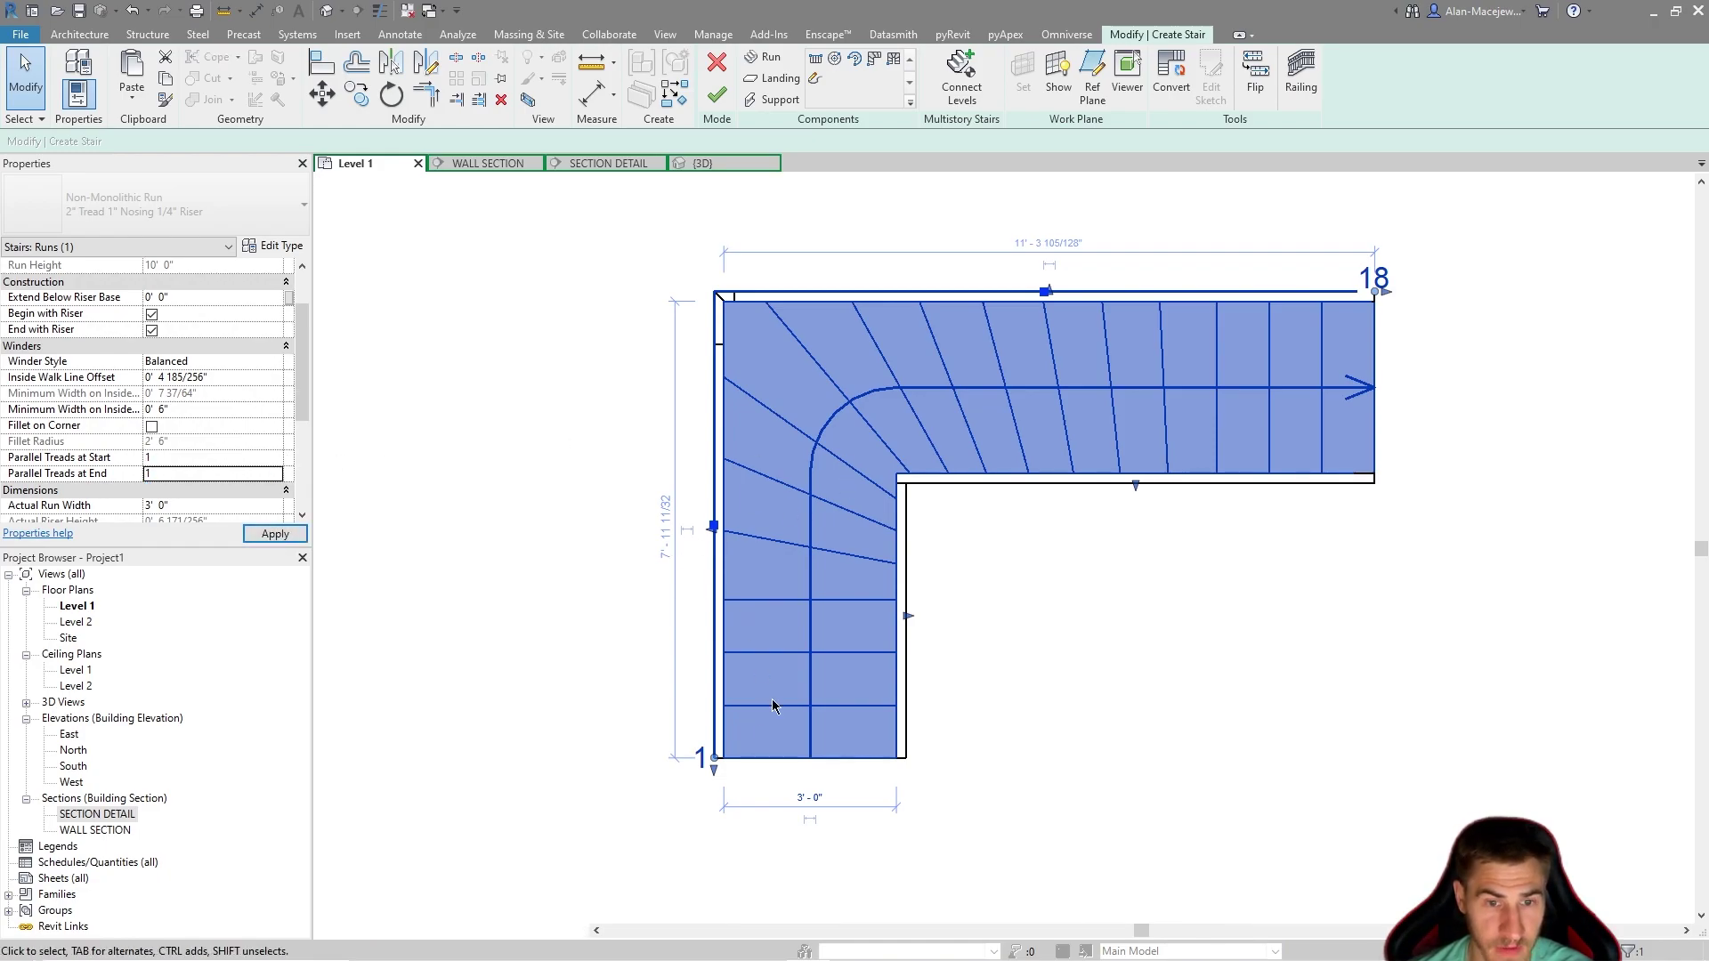
drag(717, 730, 717, 668)
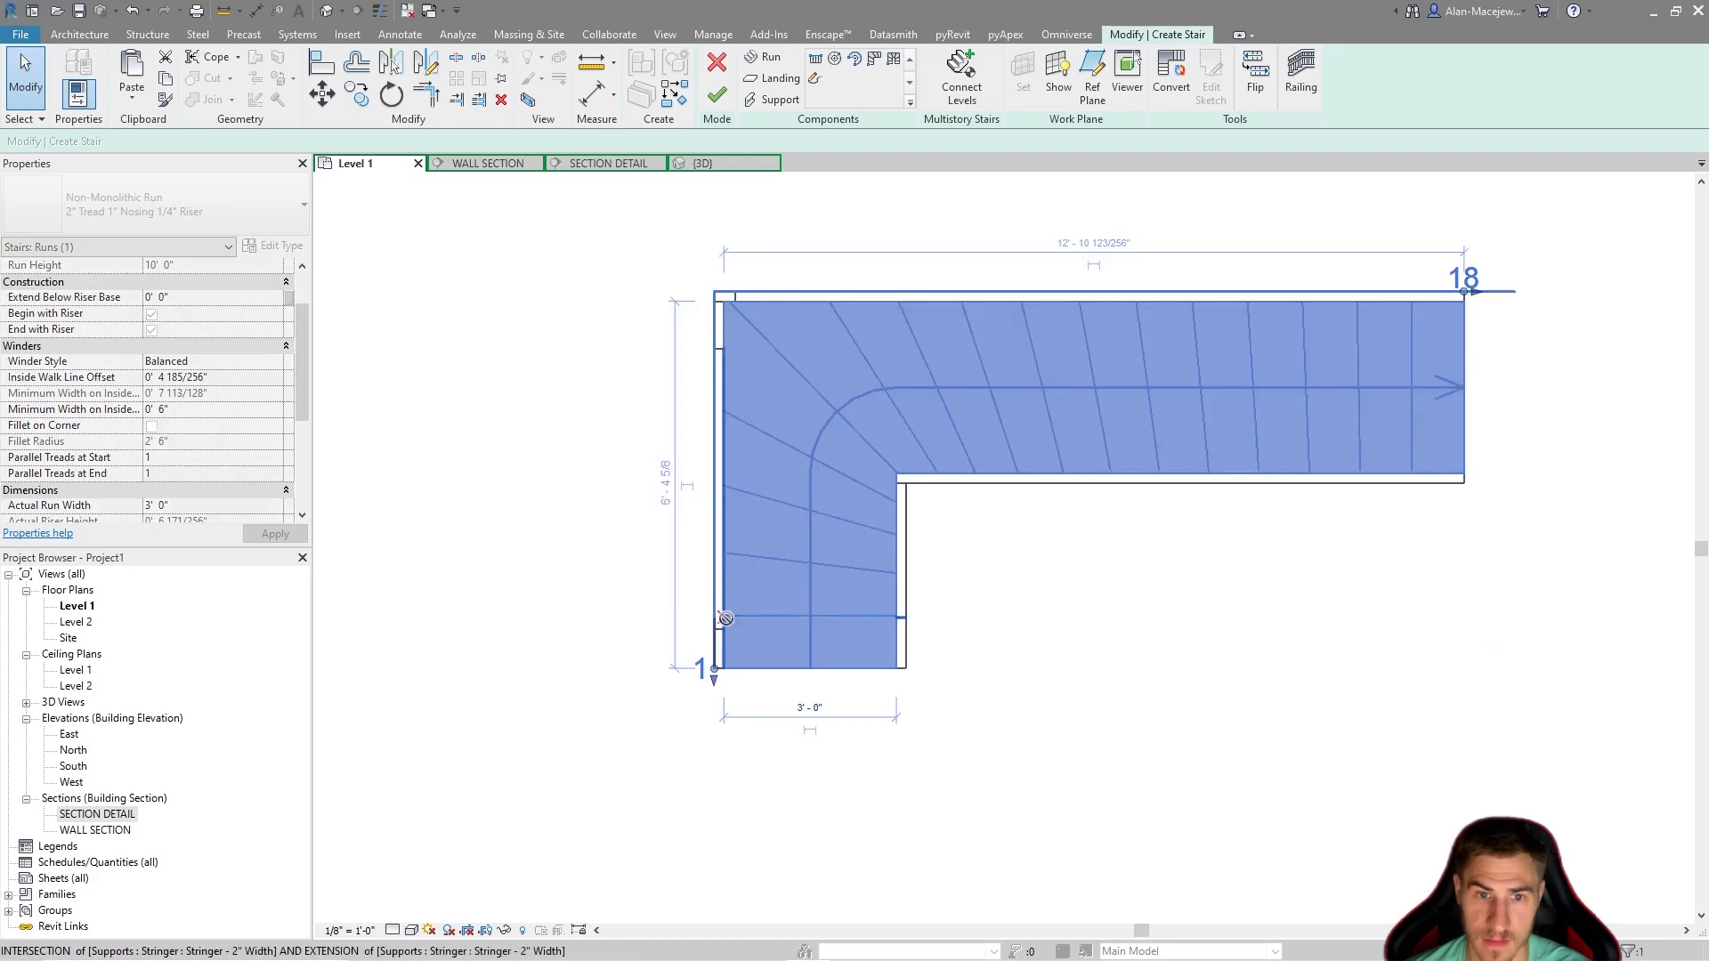
click(1656, 937)
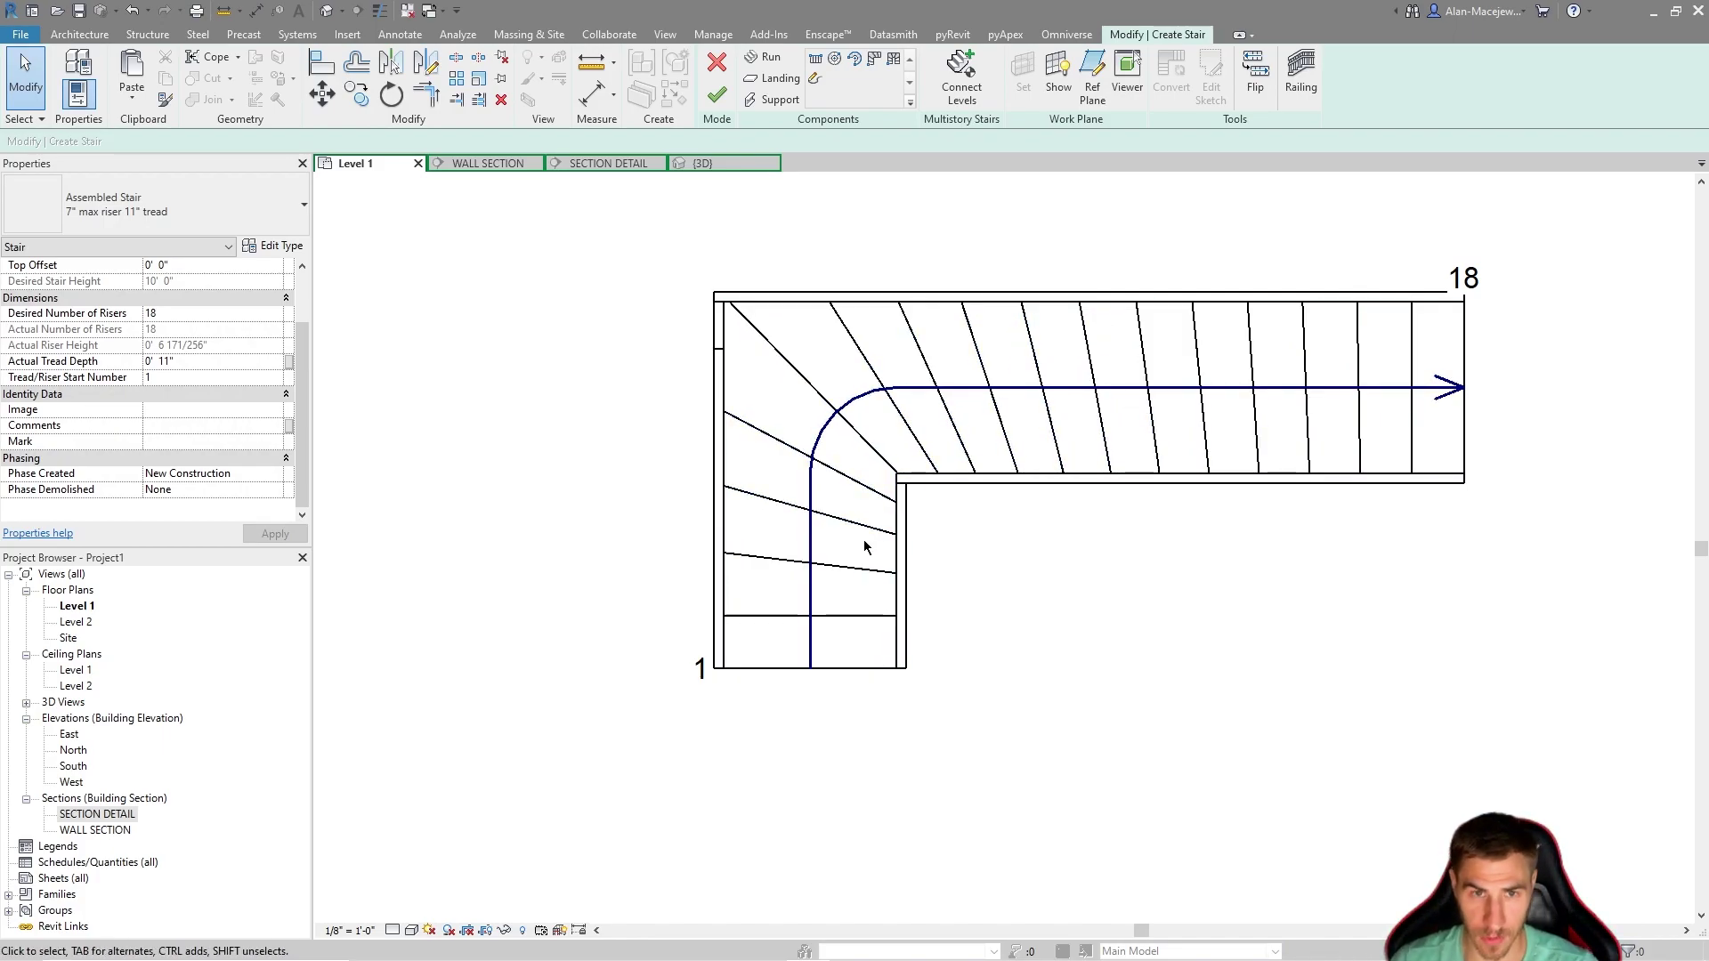
key(ctrl+z)
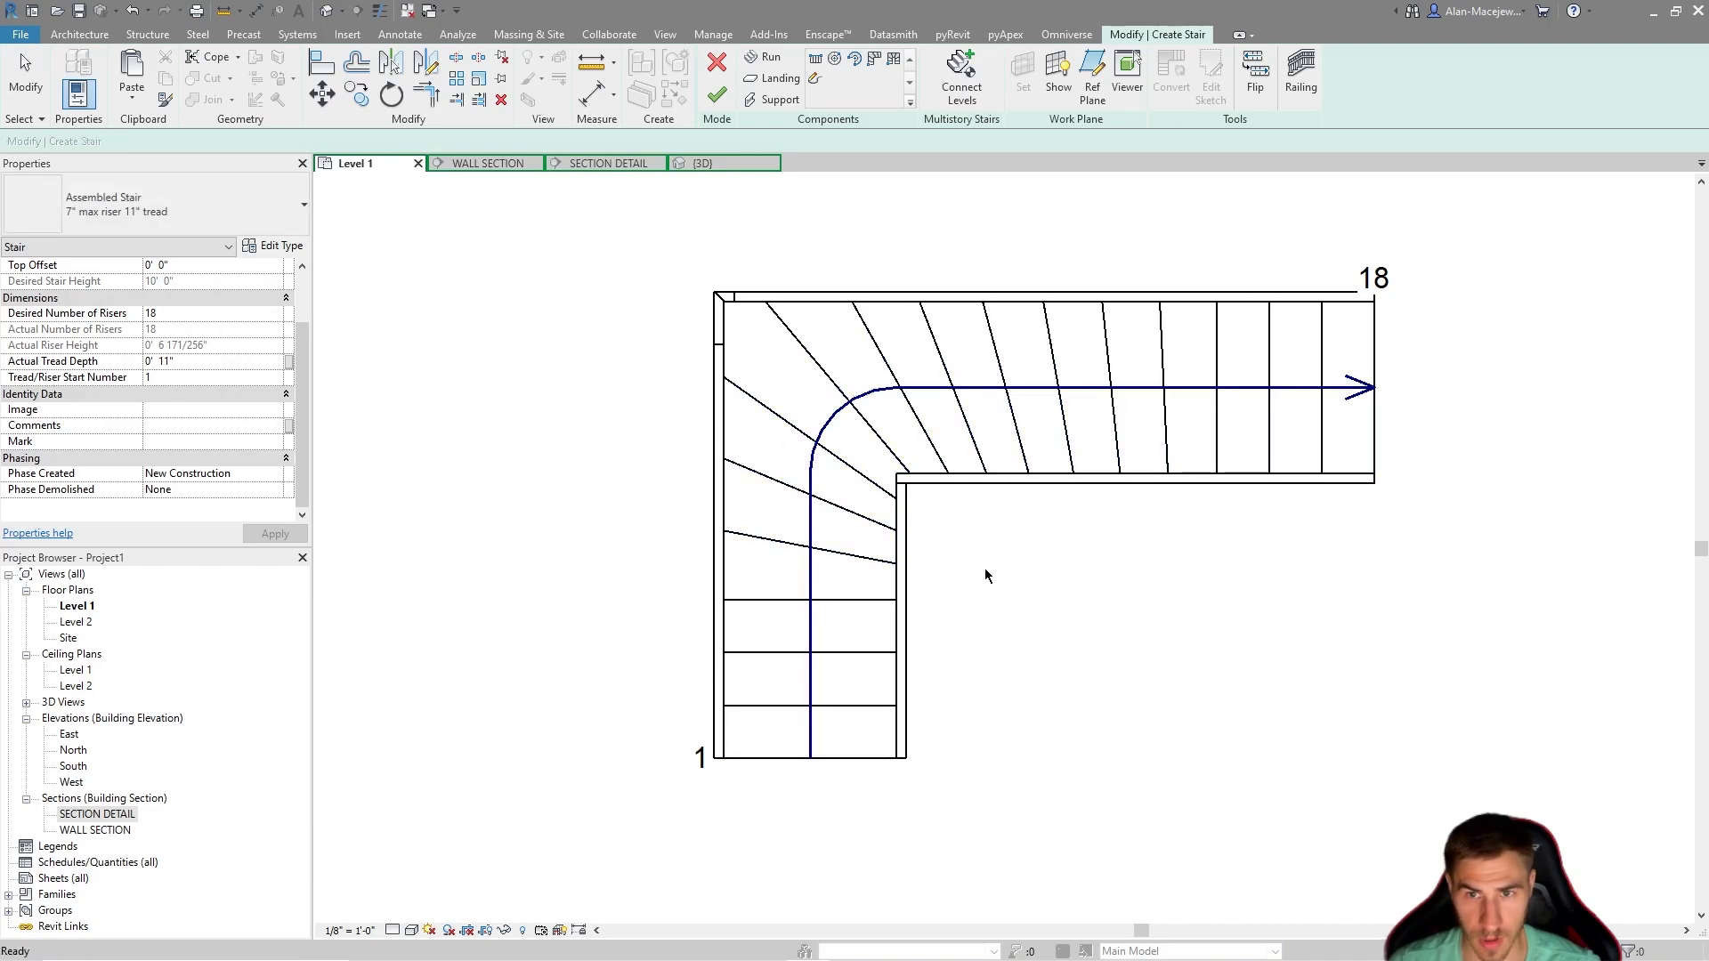
key(ctrl+z)
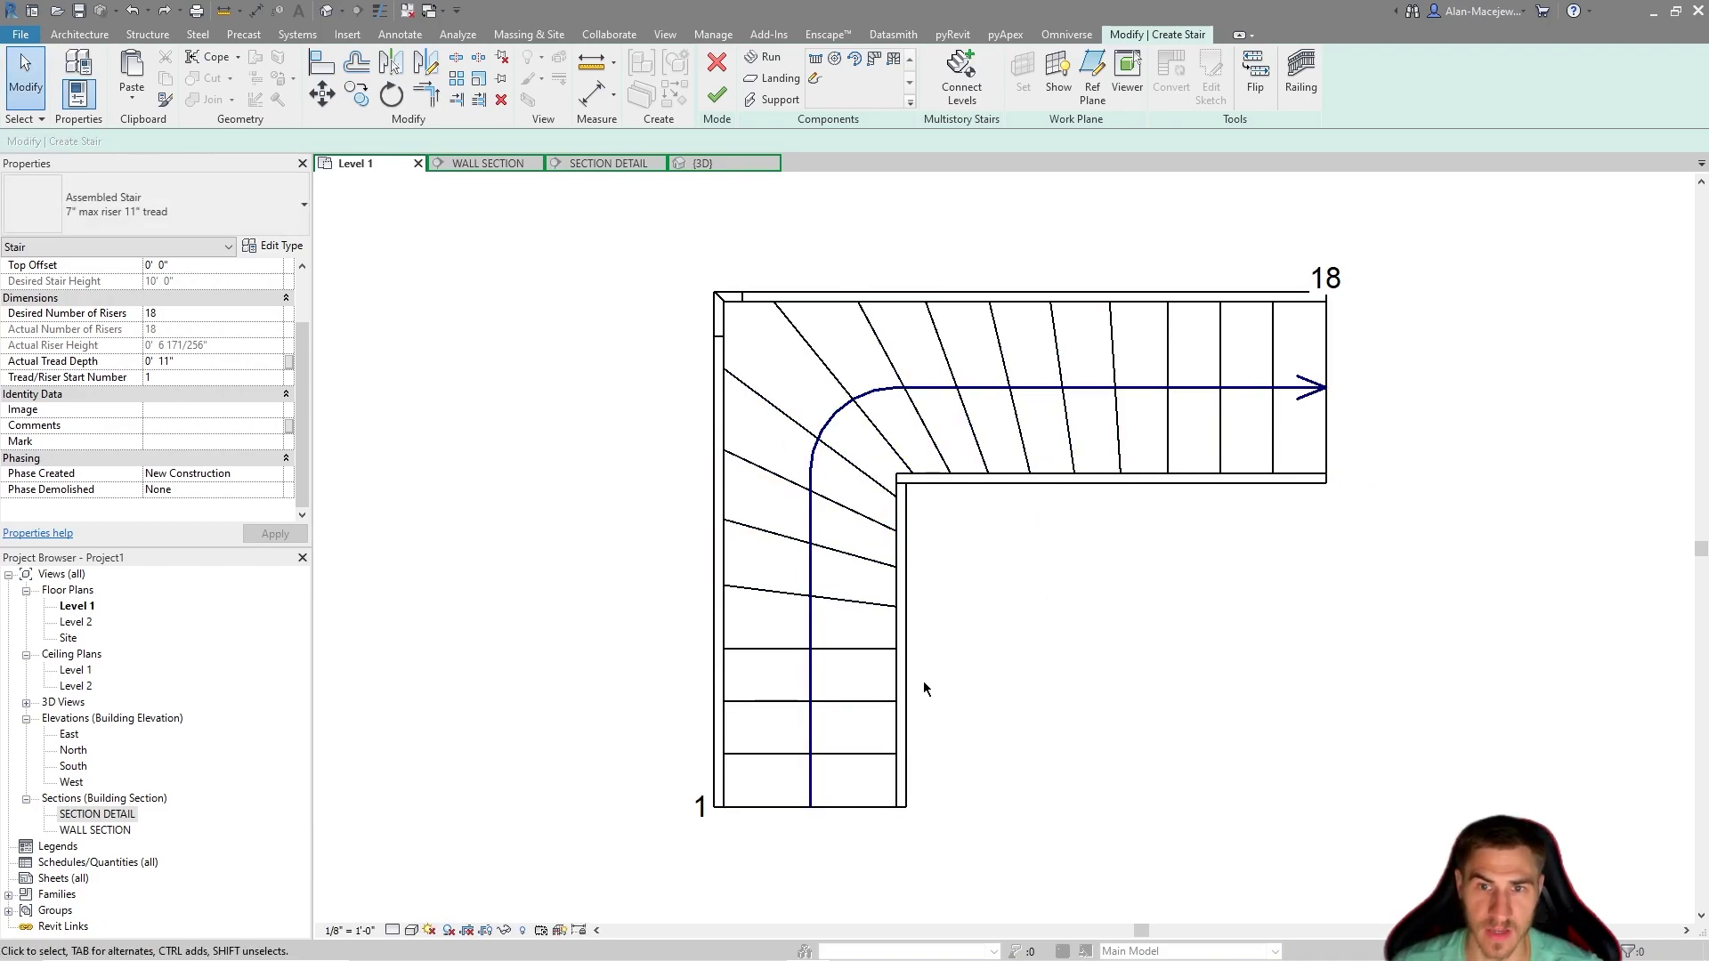
Drag the run's side handle to try widths around 3'-10".
click(854, 677)
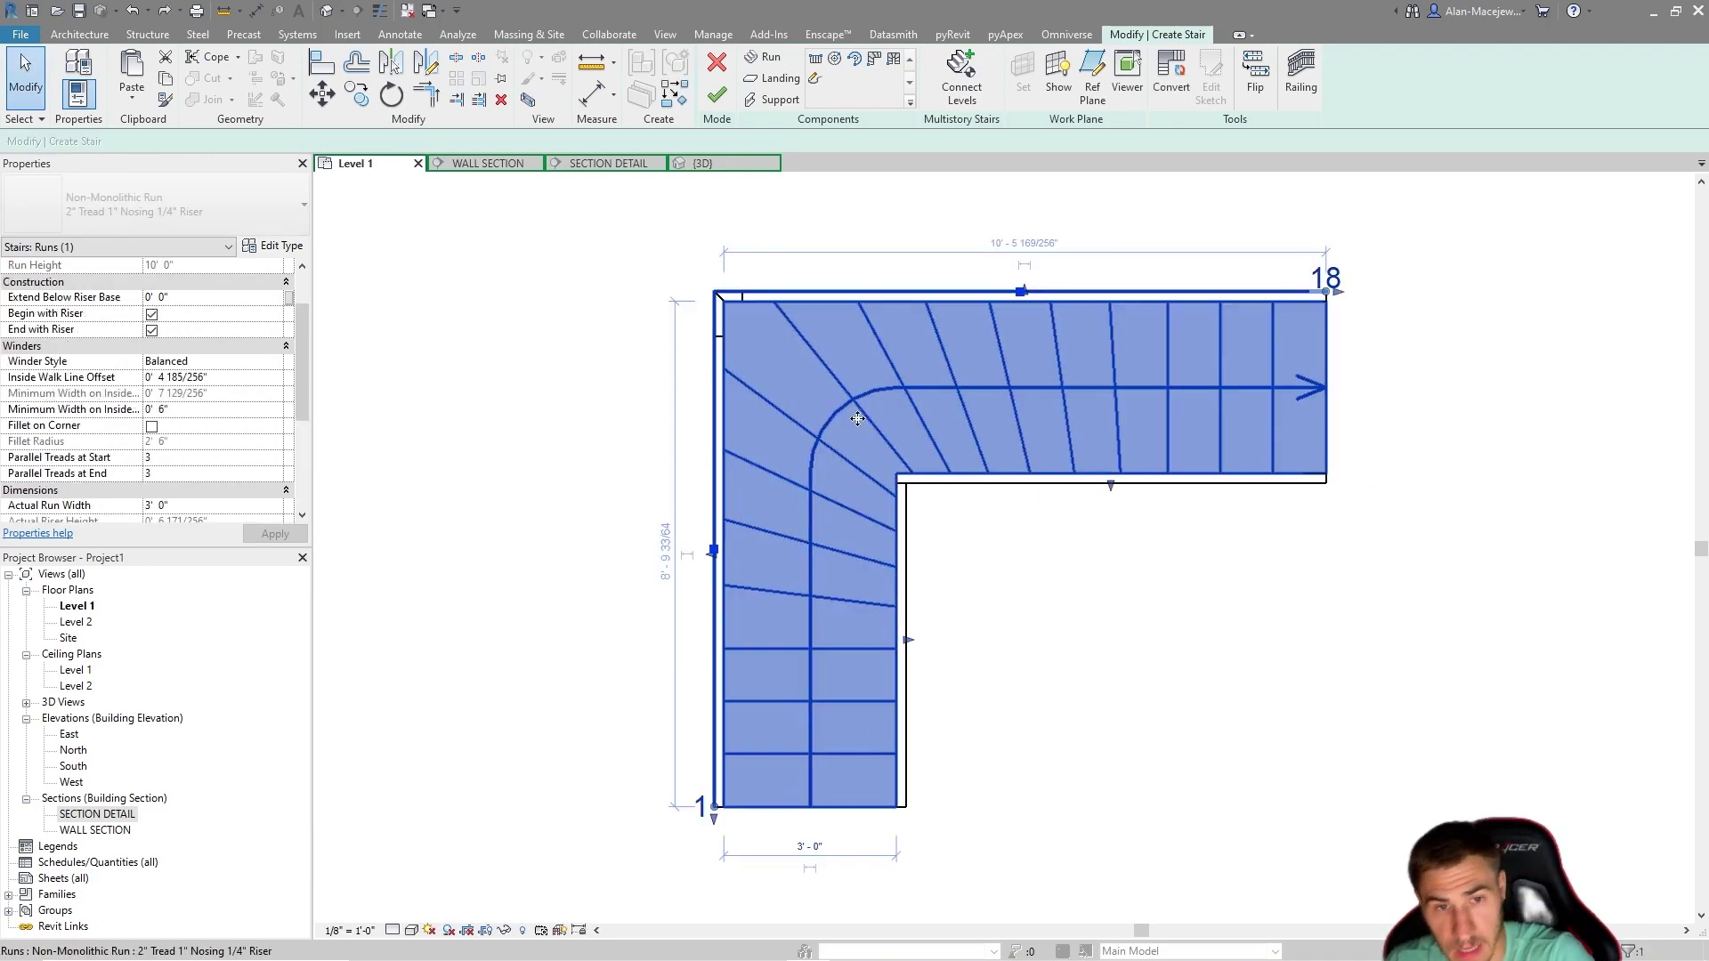
drag(907, 641, 955, 641)
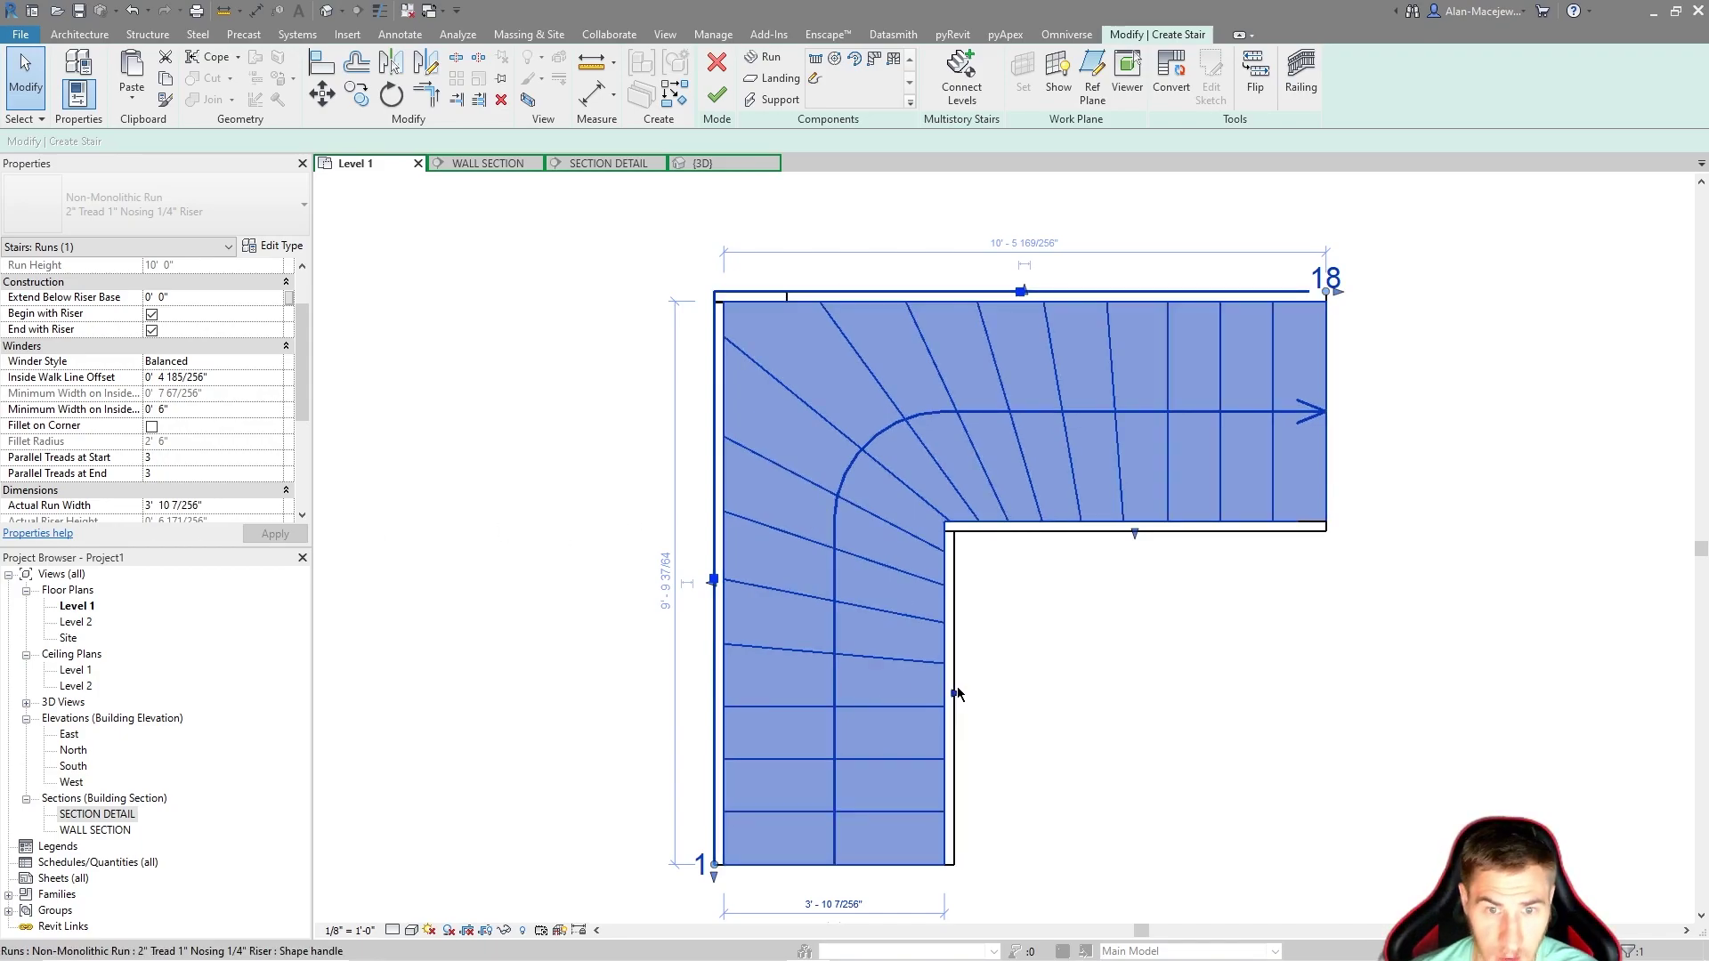
drag(928, 698, 934, 705)
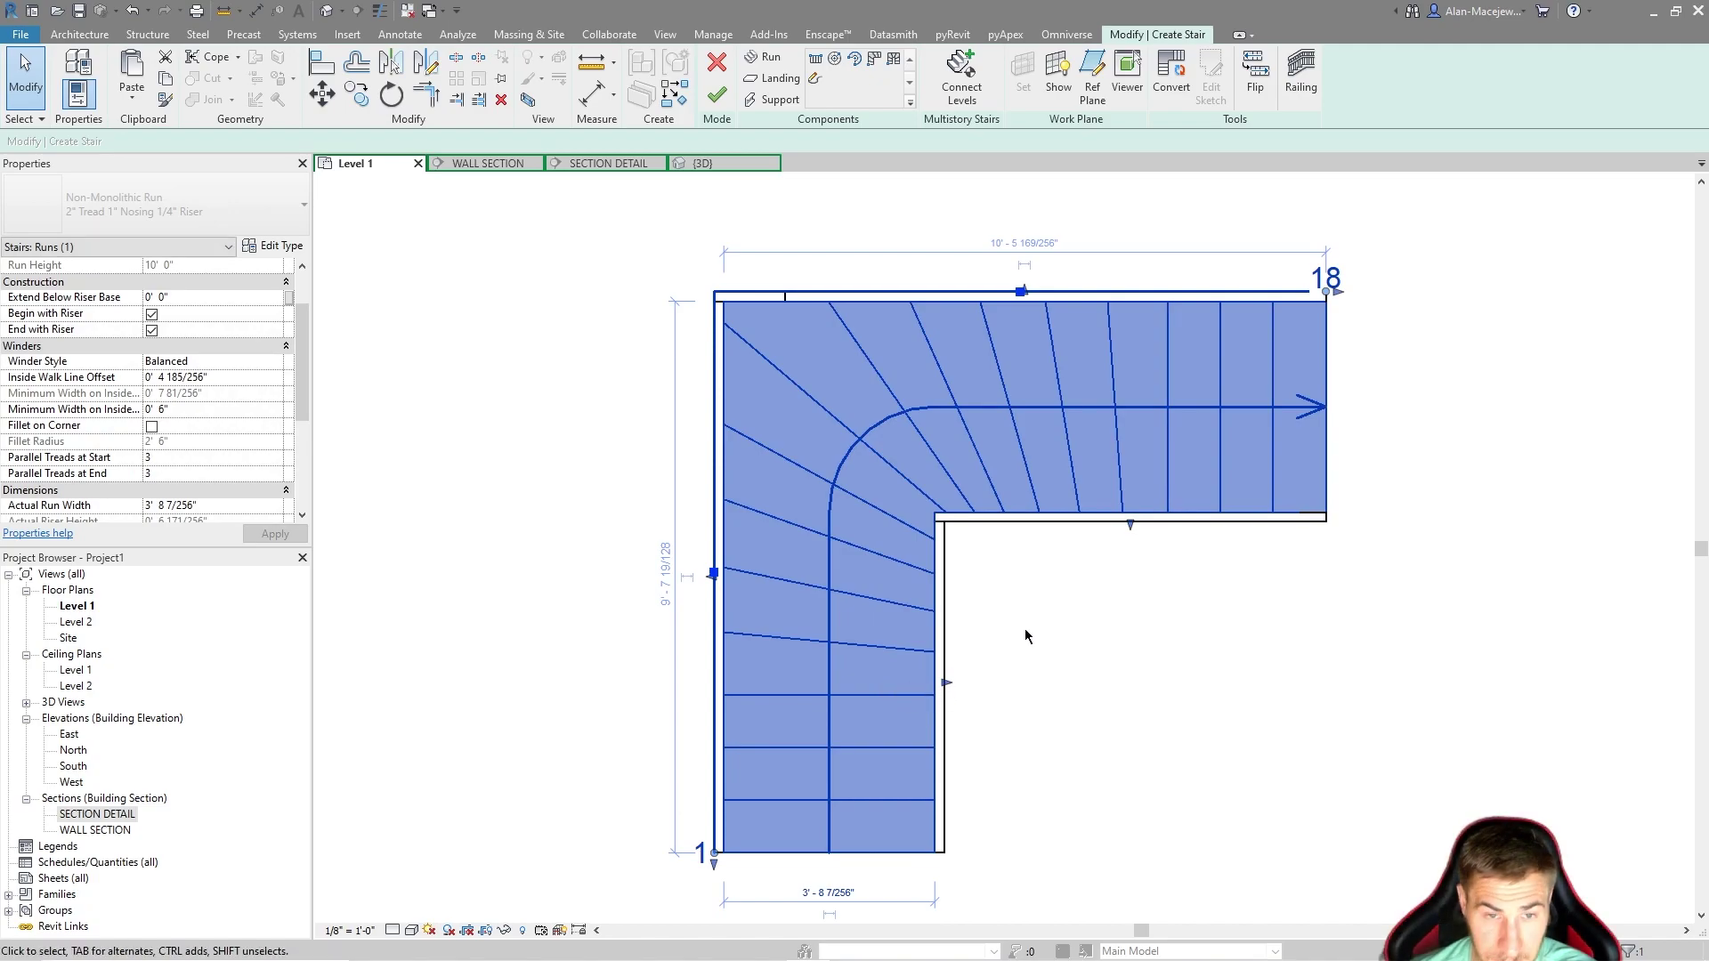
Set the run's Actual Run Width back to 3' 0" in Properties.
click(224, 507)
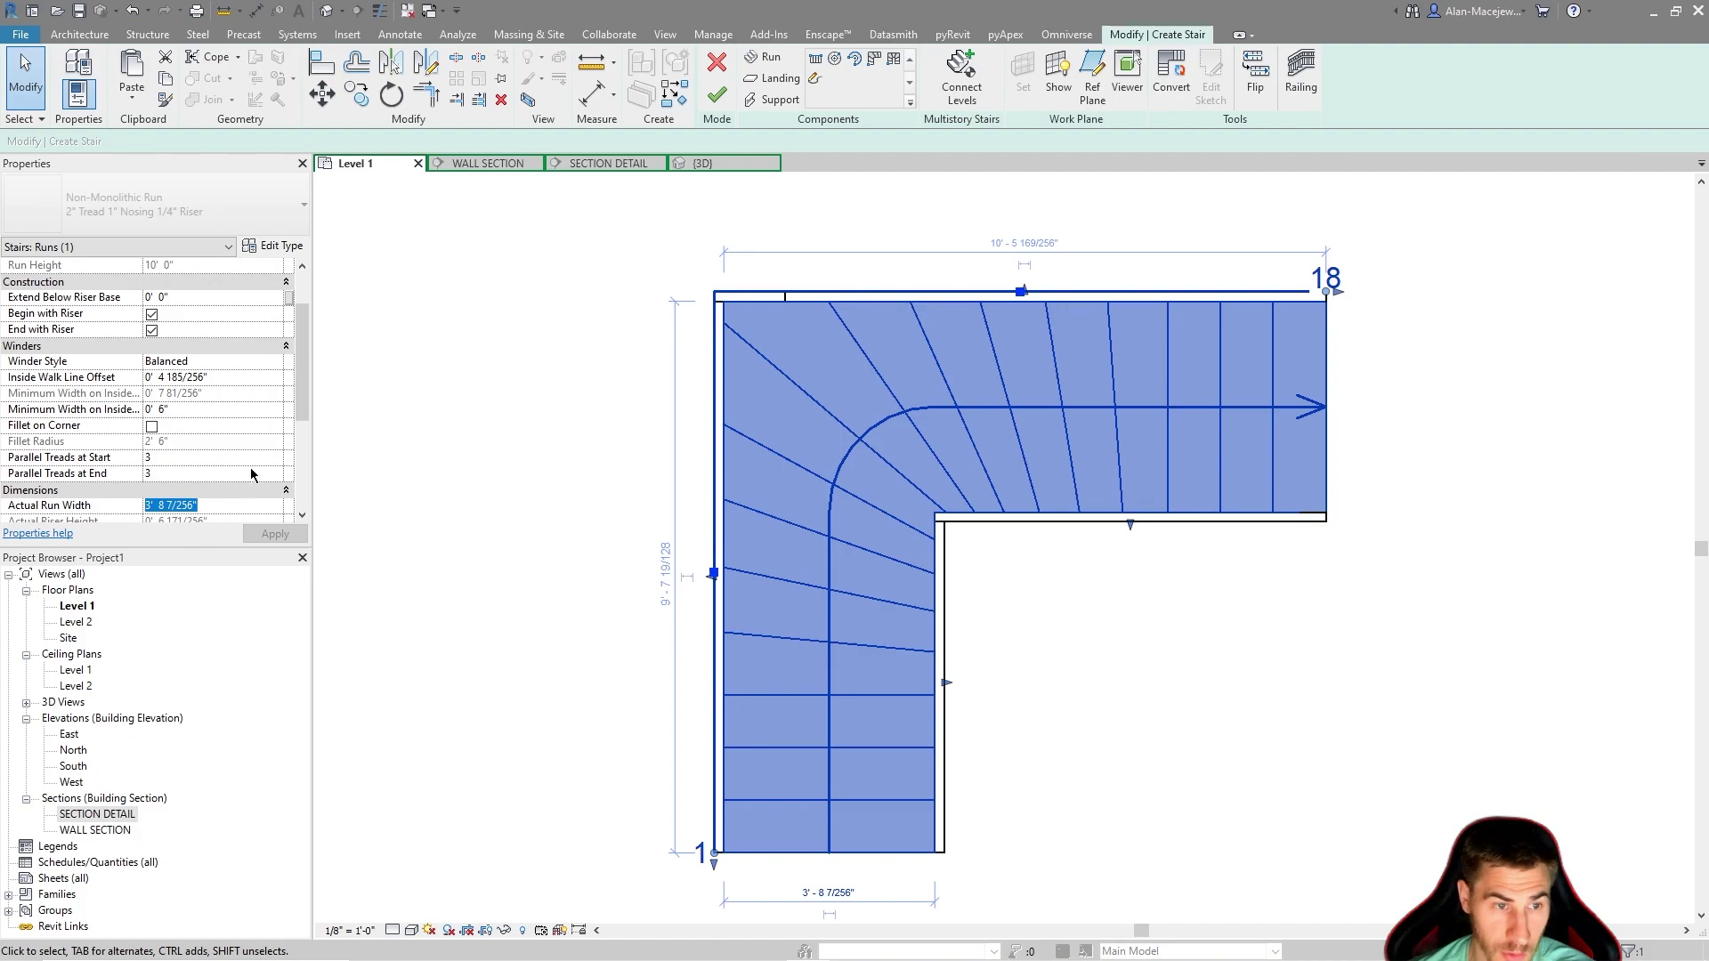
key(End)
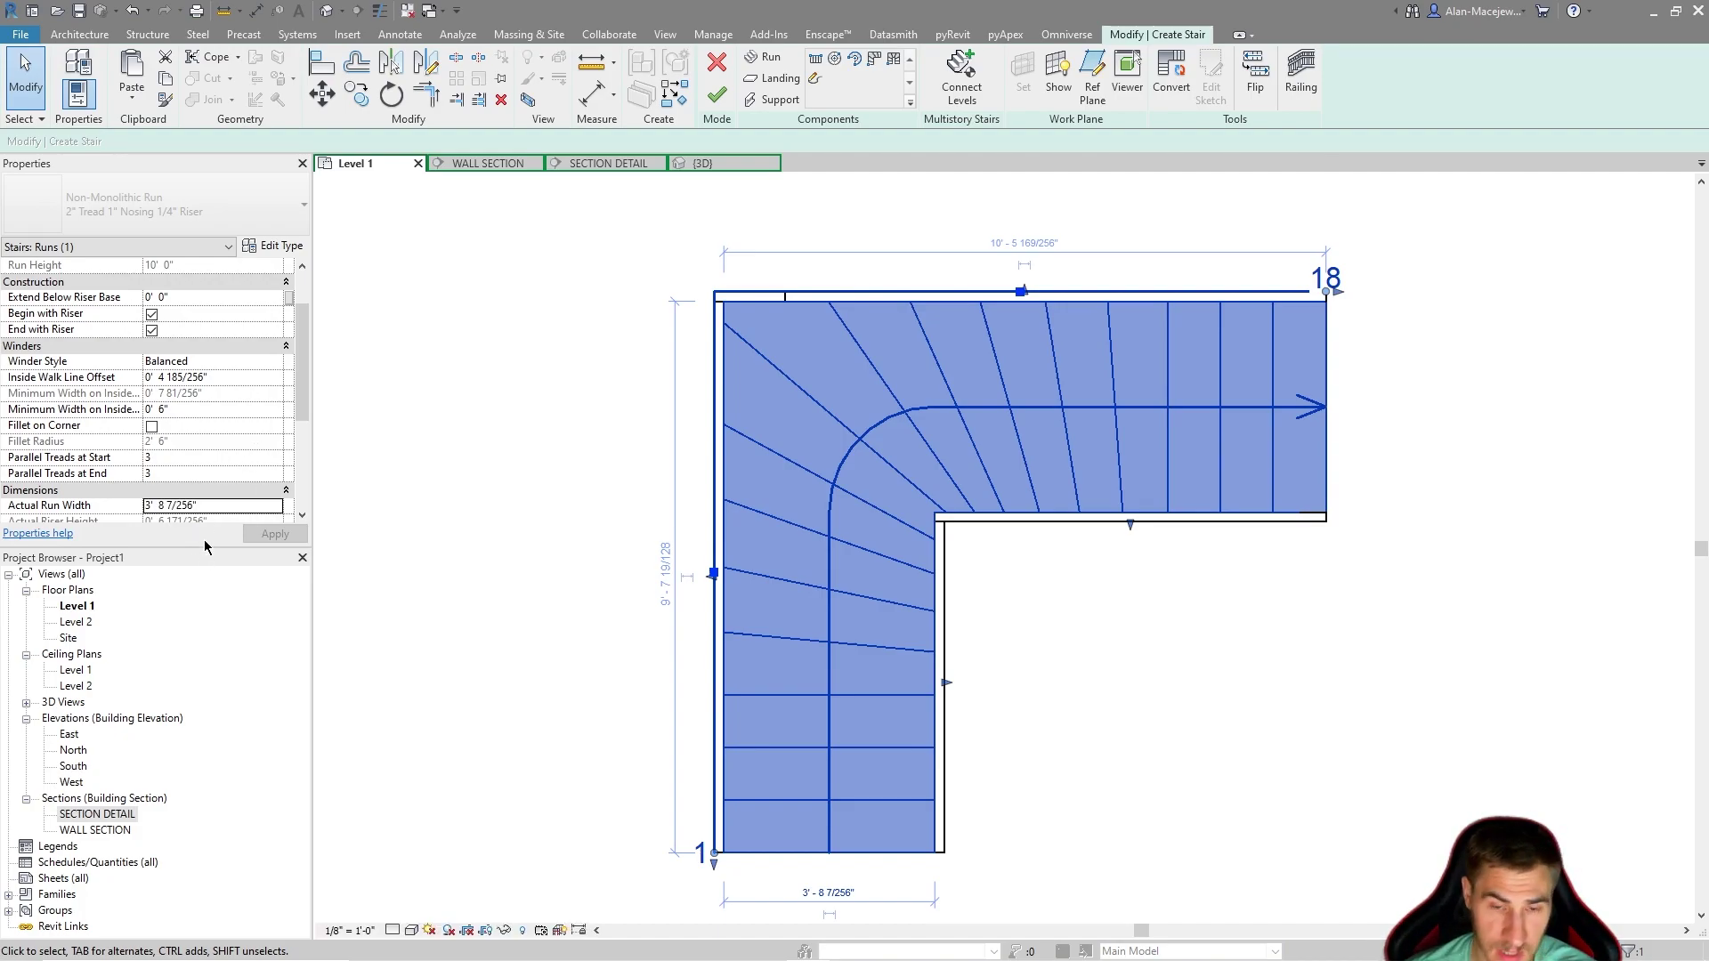
key(shift+Home)
text(3' 0")
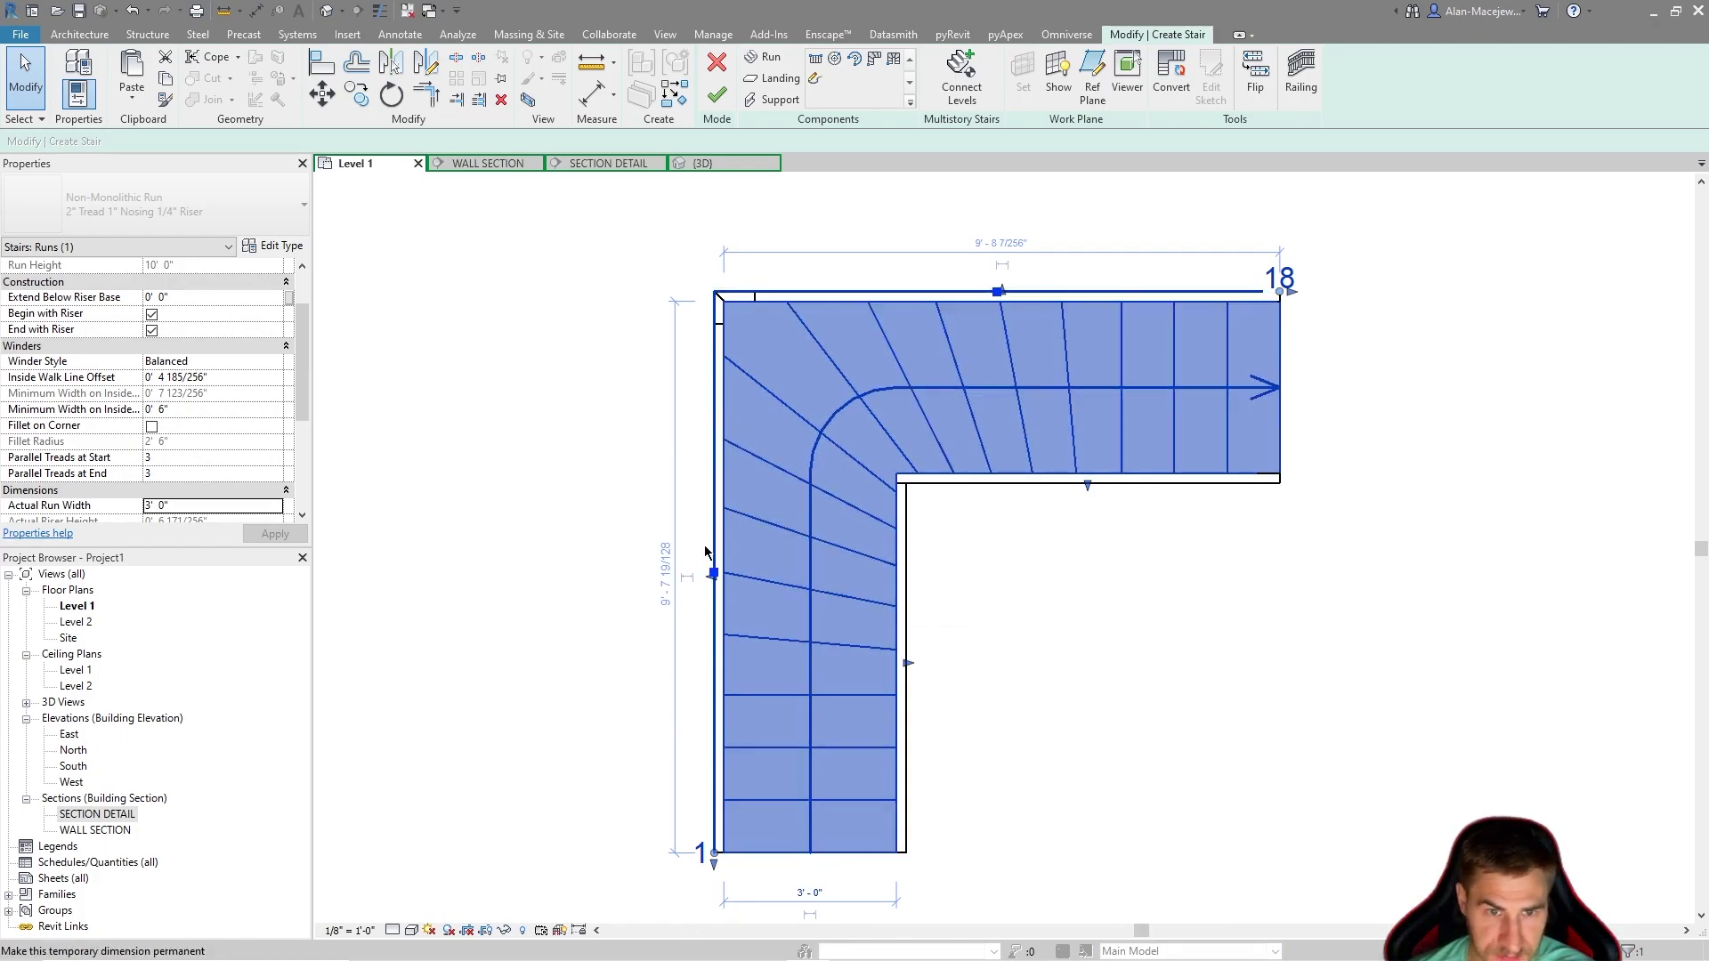
Drag the run's left edge outward to lengthen the upper flight, cancelling the invalid top-edge drag.
drag(718, 577, 651, 575)
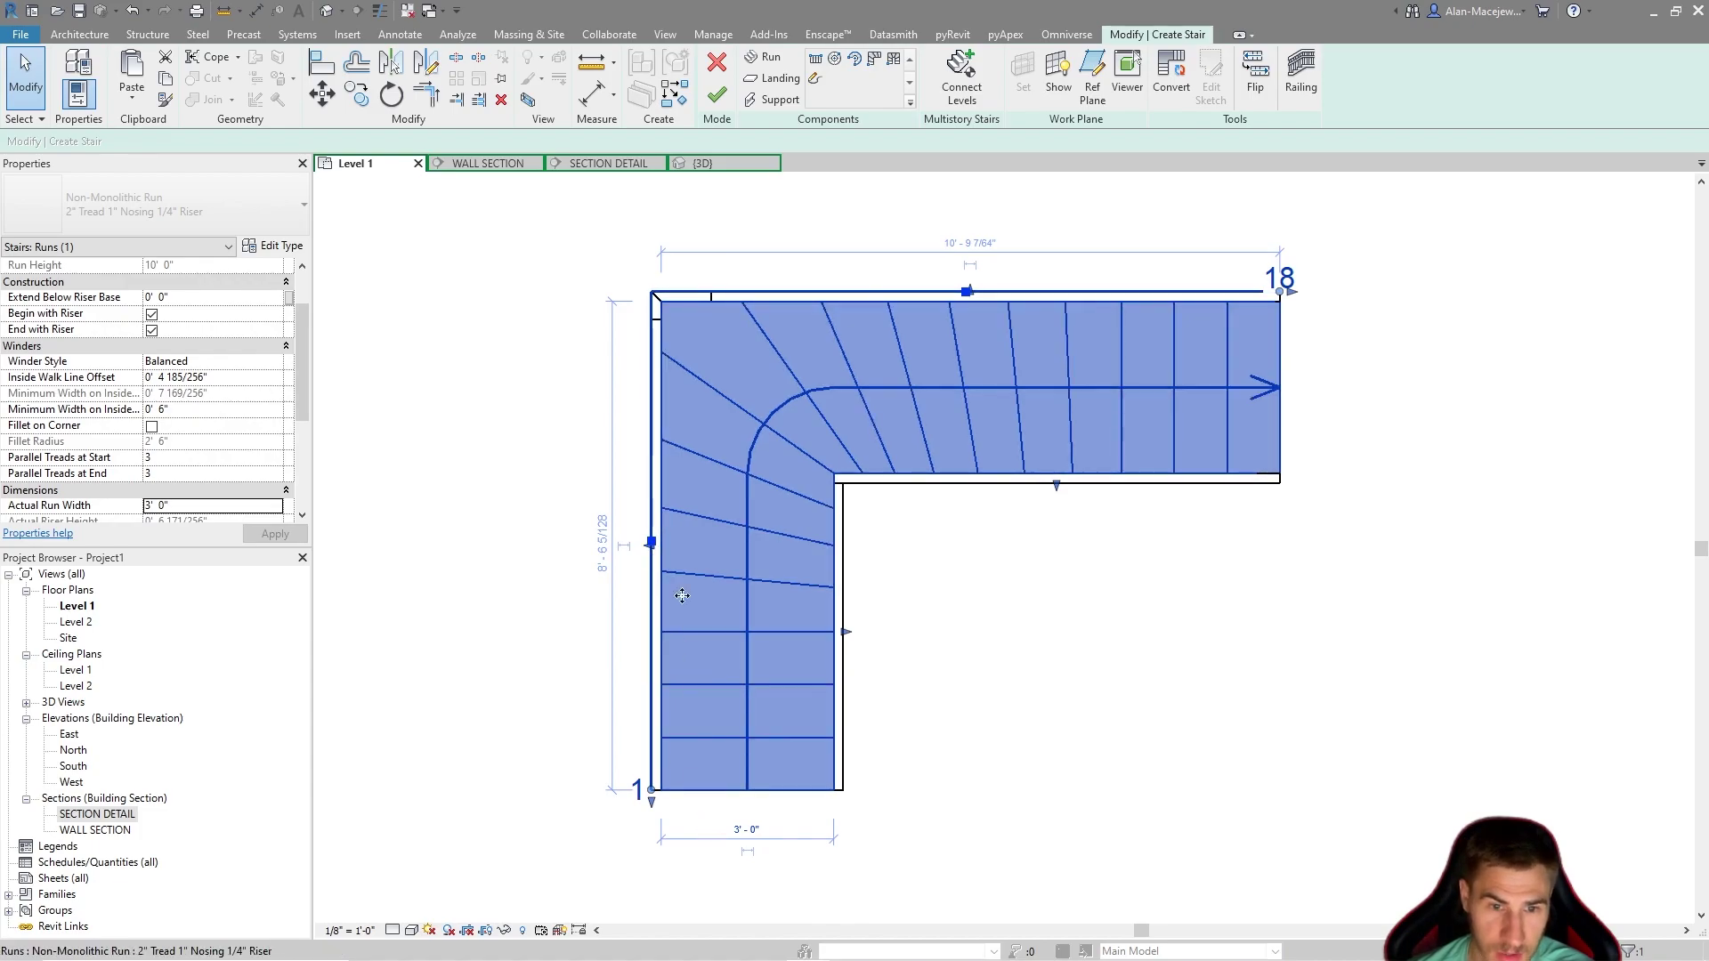
drag(649, 543, 821, 539)
scroll(949, 547, down, 2)
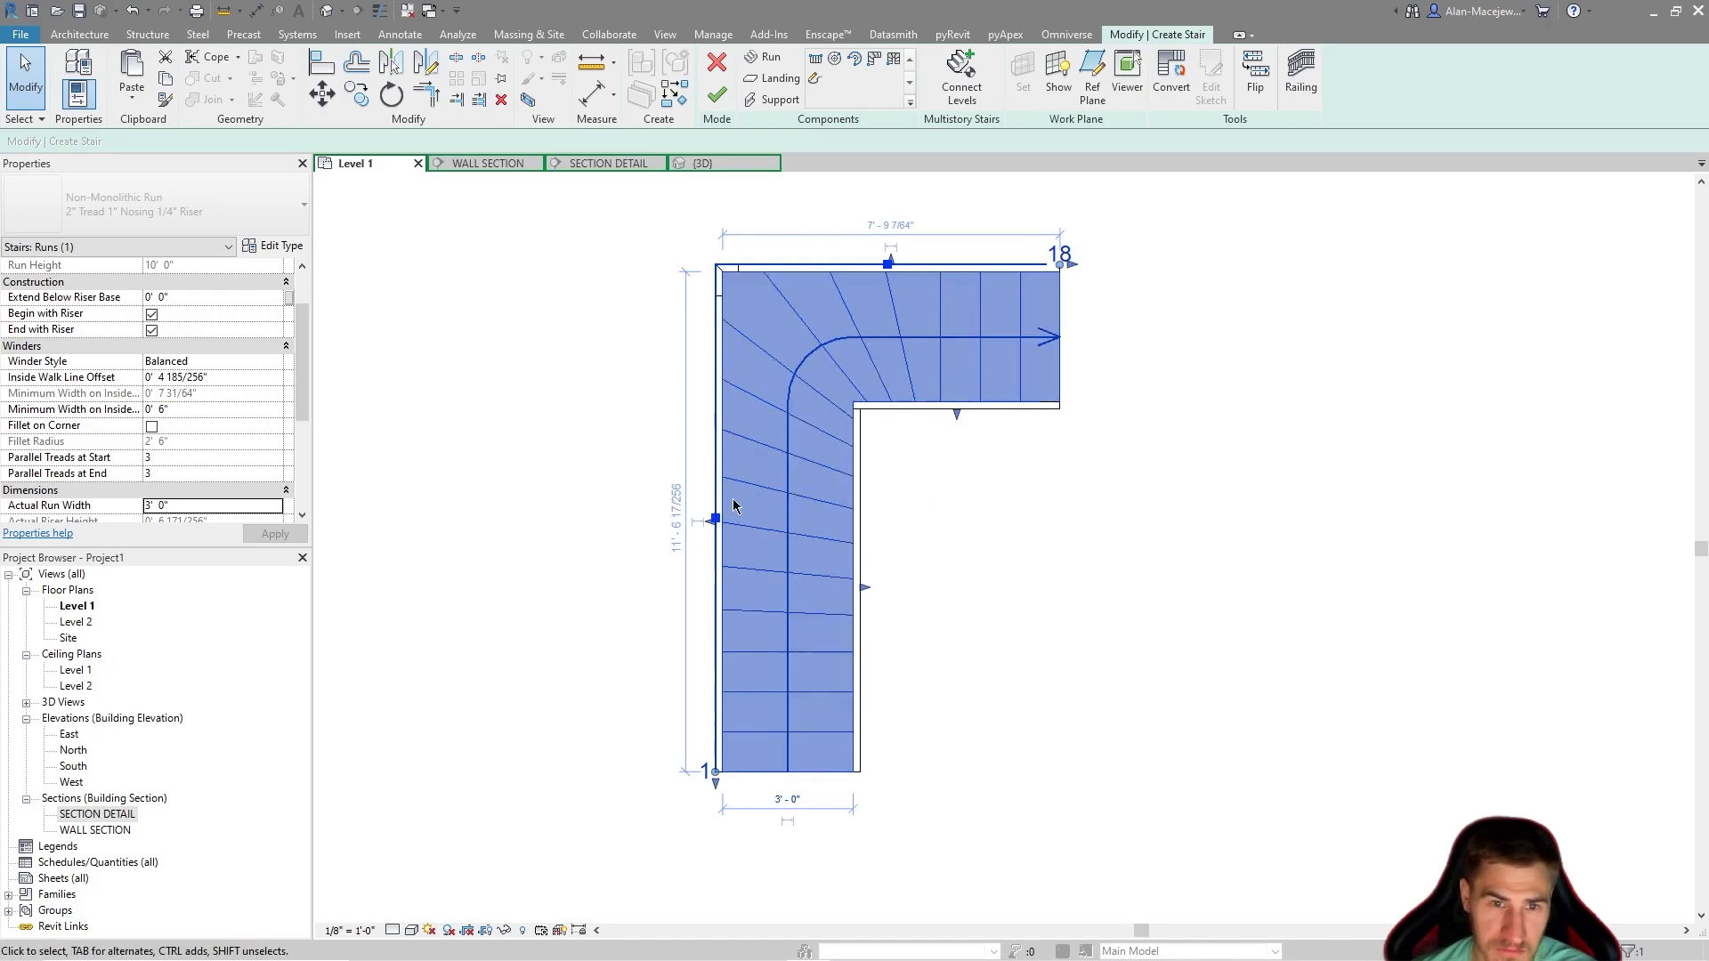
drag(716, 518, 682, 521)
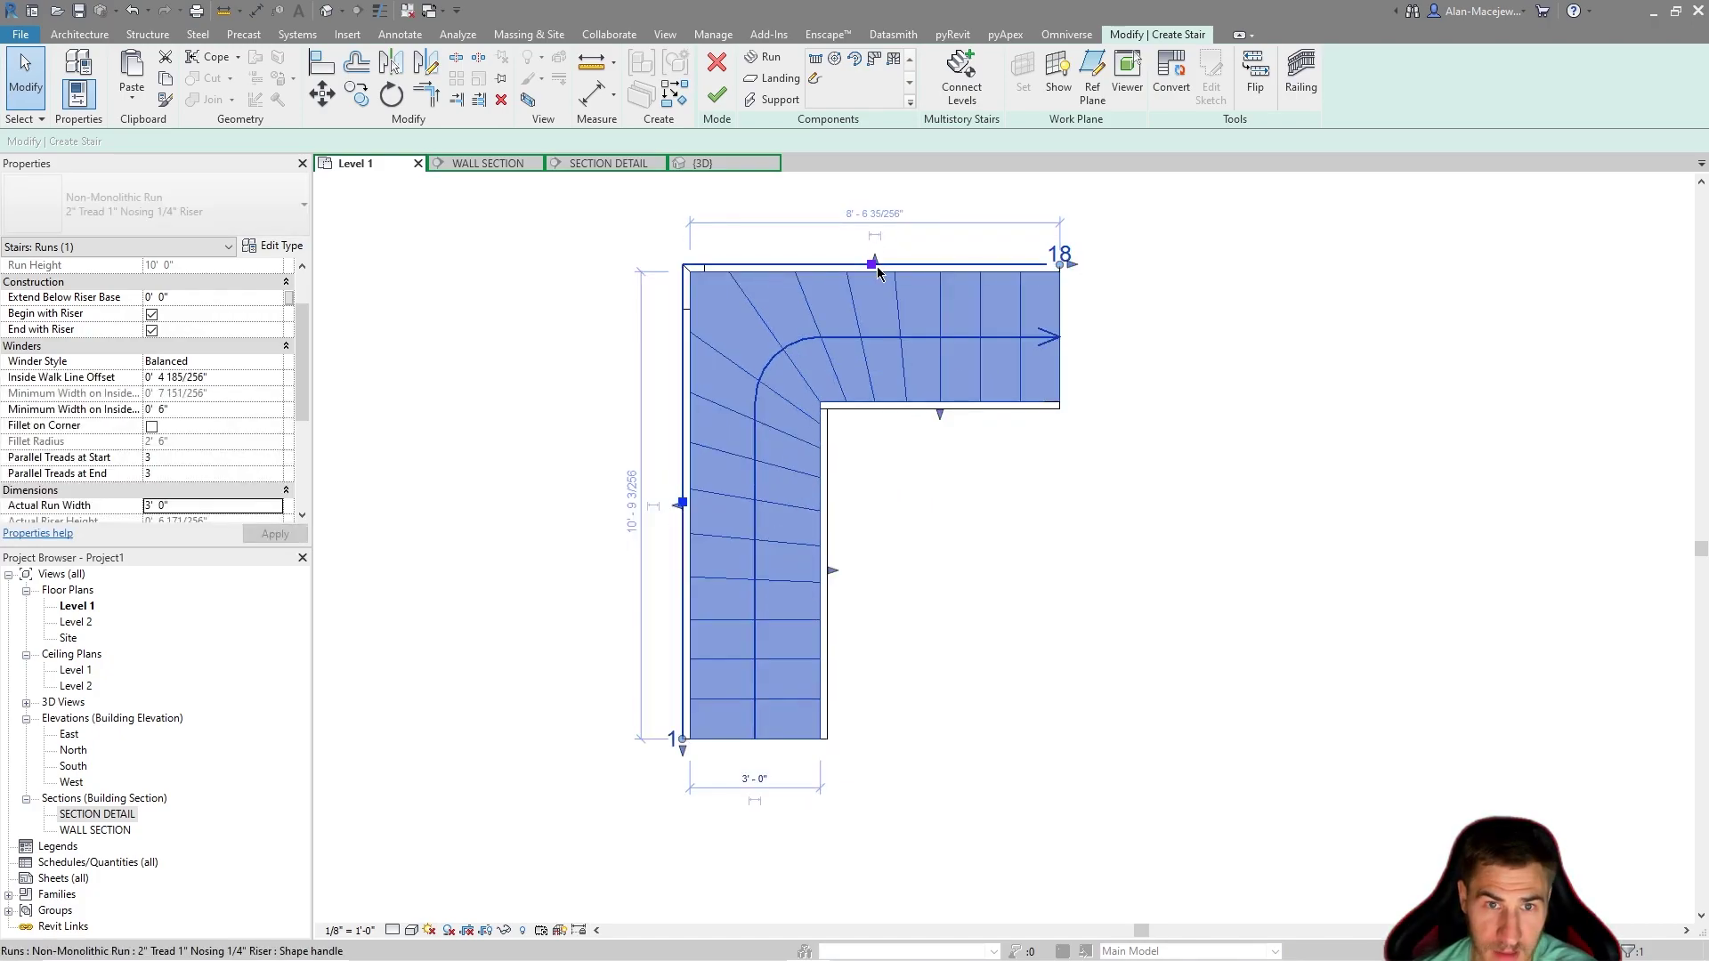
drag(874, 272, 874, 192)
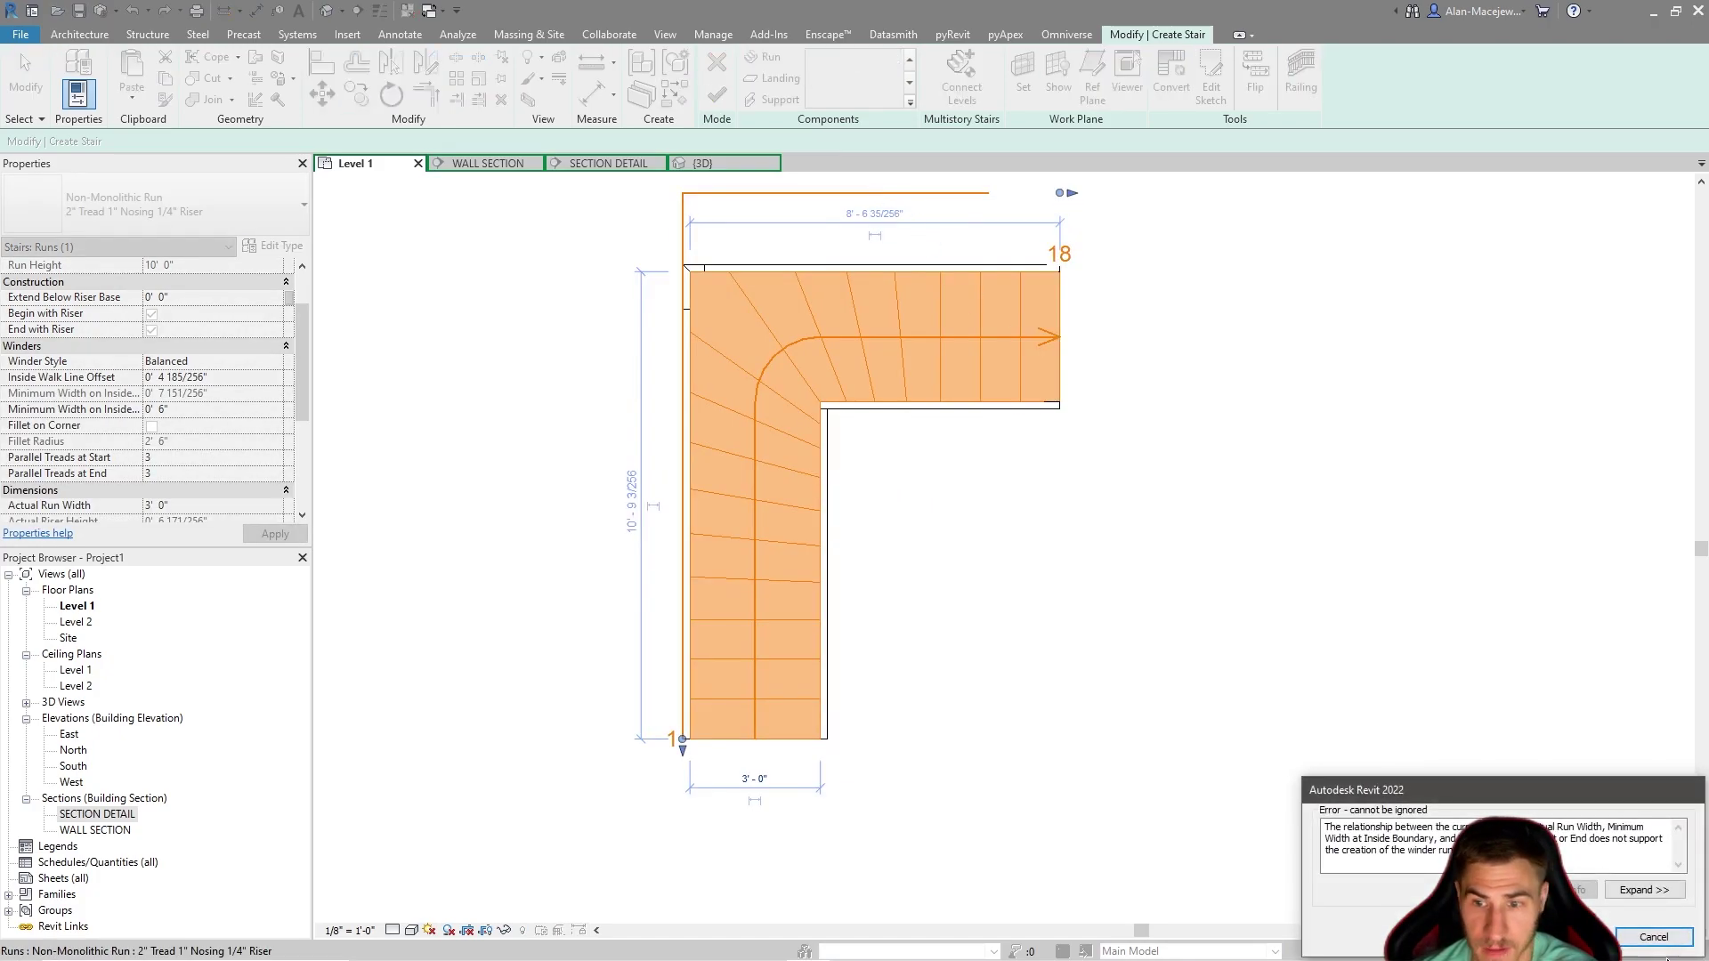
key(Escape)
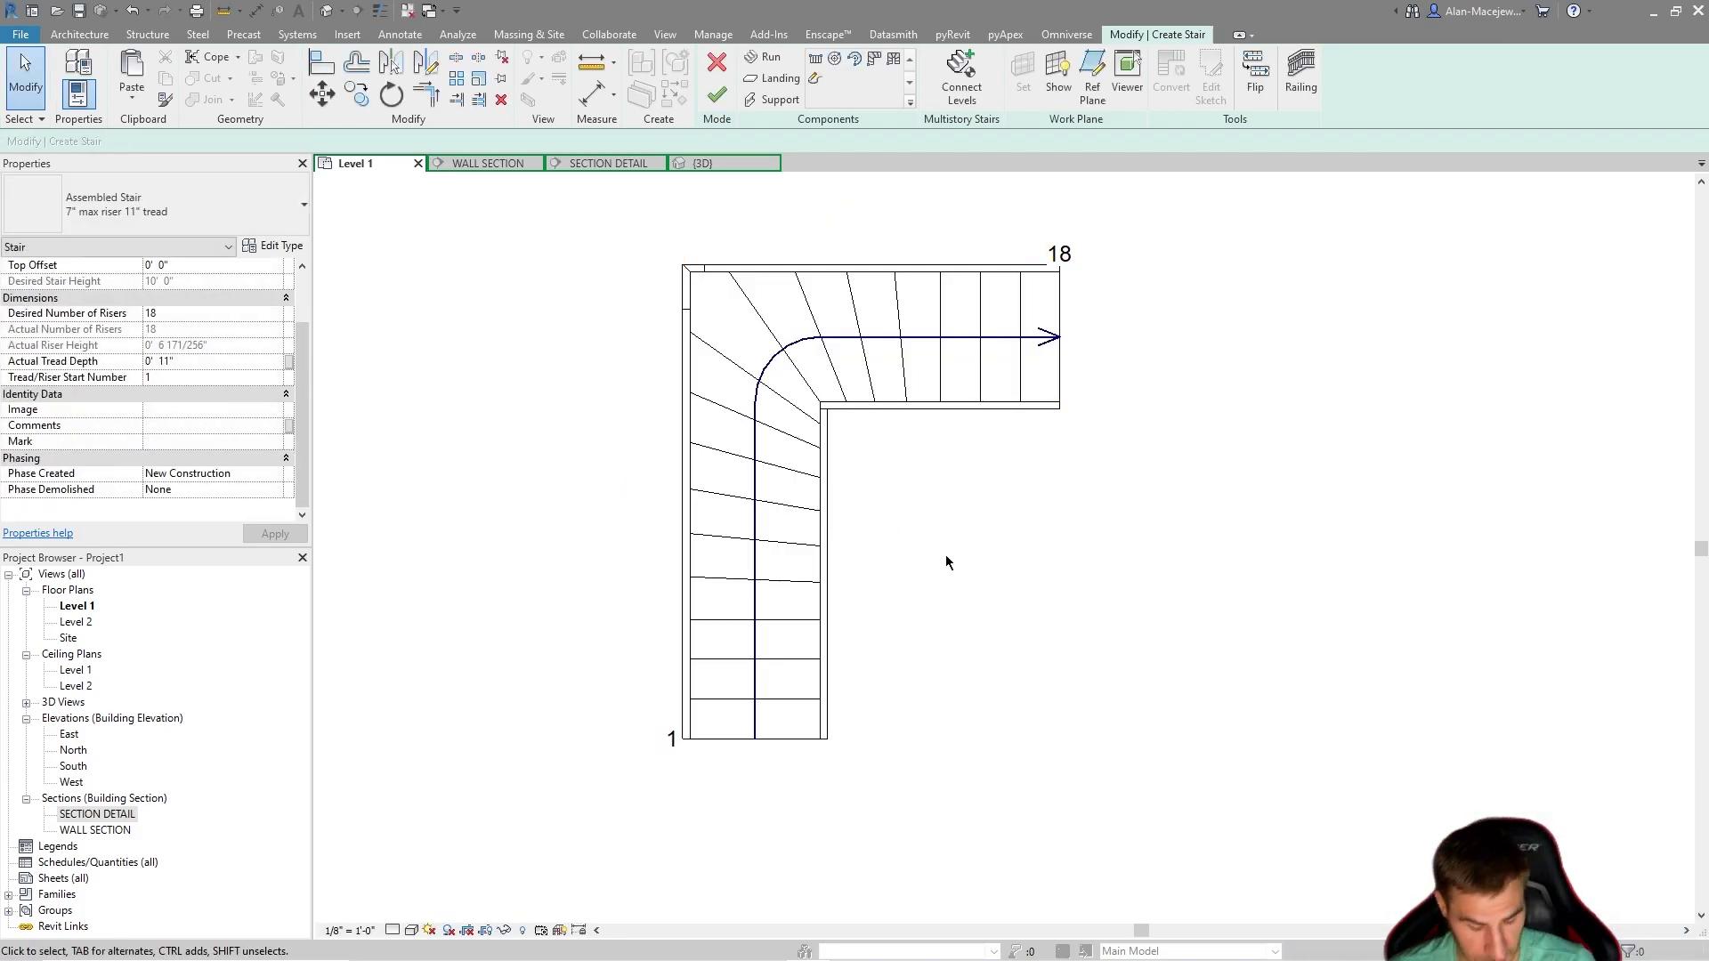
scroll(900, 538, up, 2)
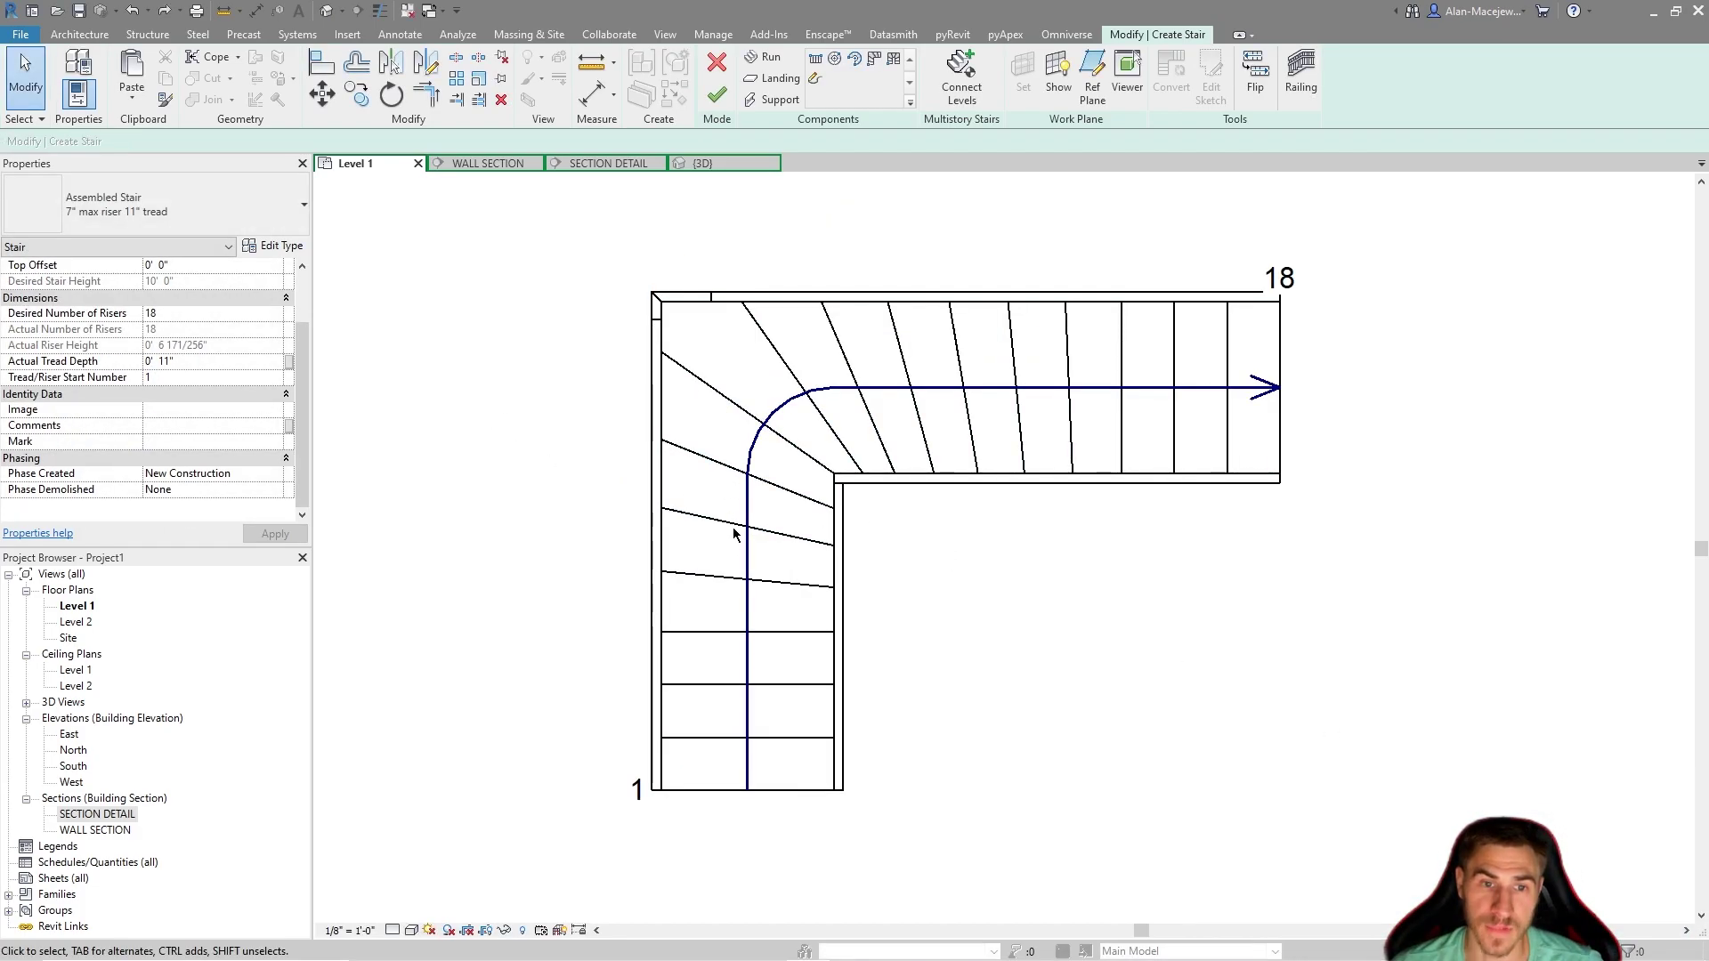
Select the winder run and open its Edit Type properties.
click(746, 604)
scroll(759, 626, down, 1)
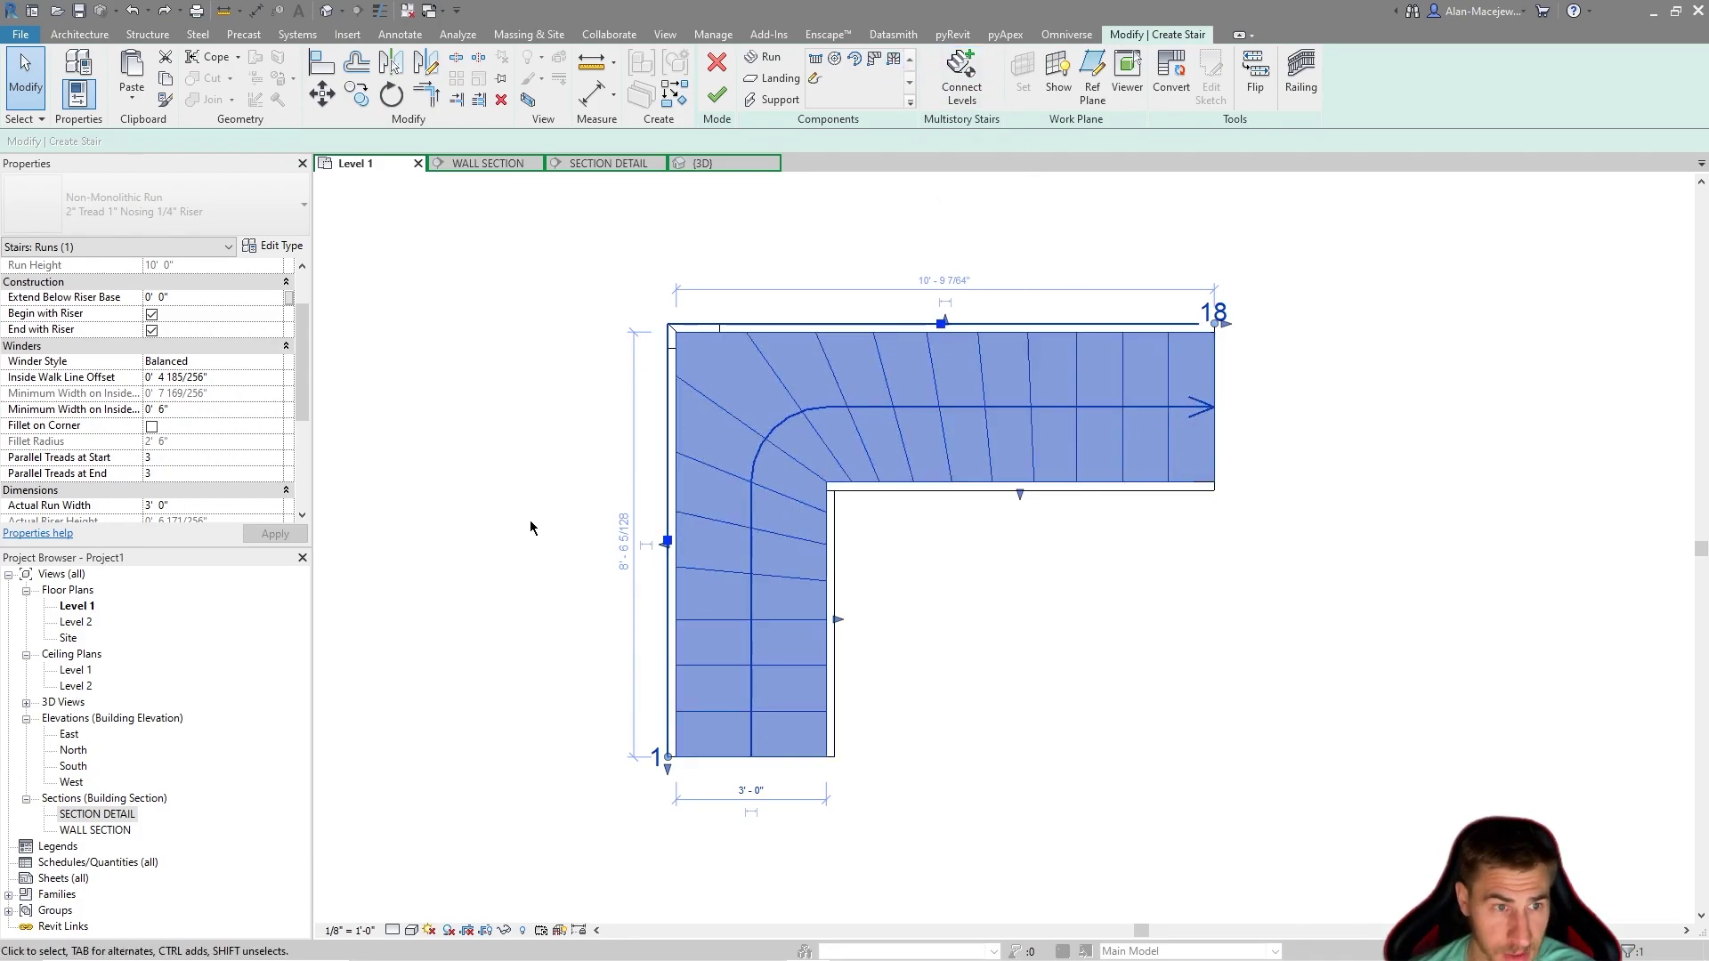
click(560, 523)
scroll(744, 565, down, 1)
click(814, 436)
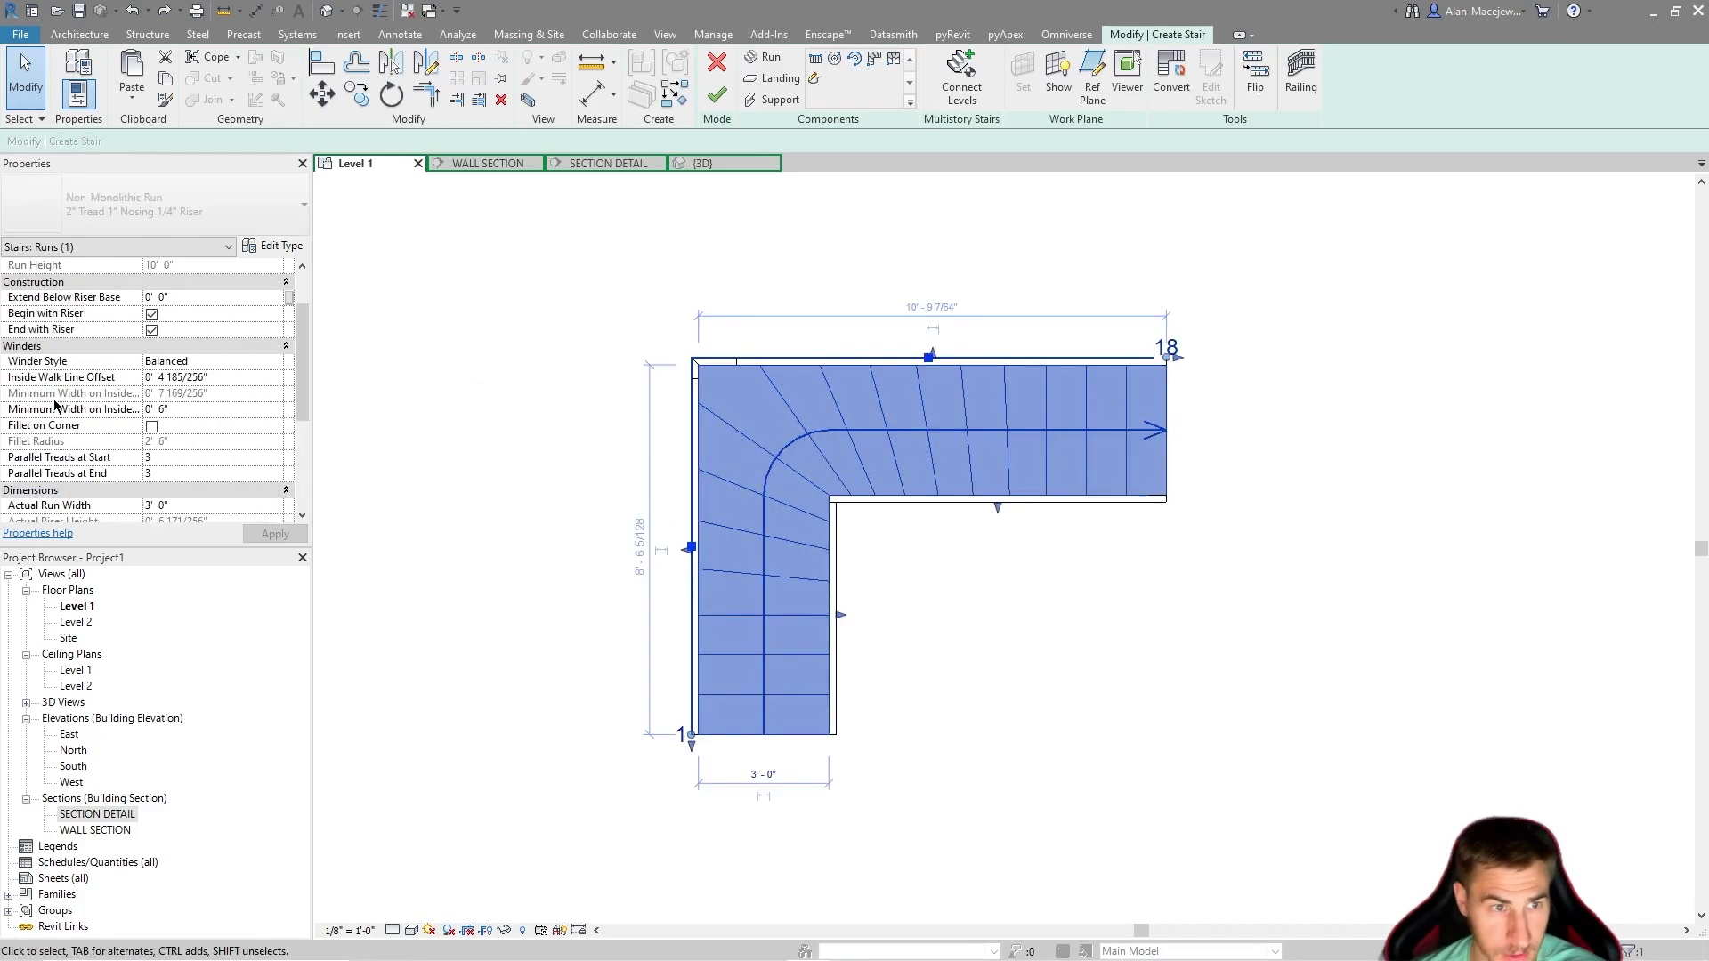
click(276, 245)
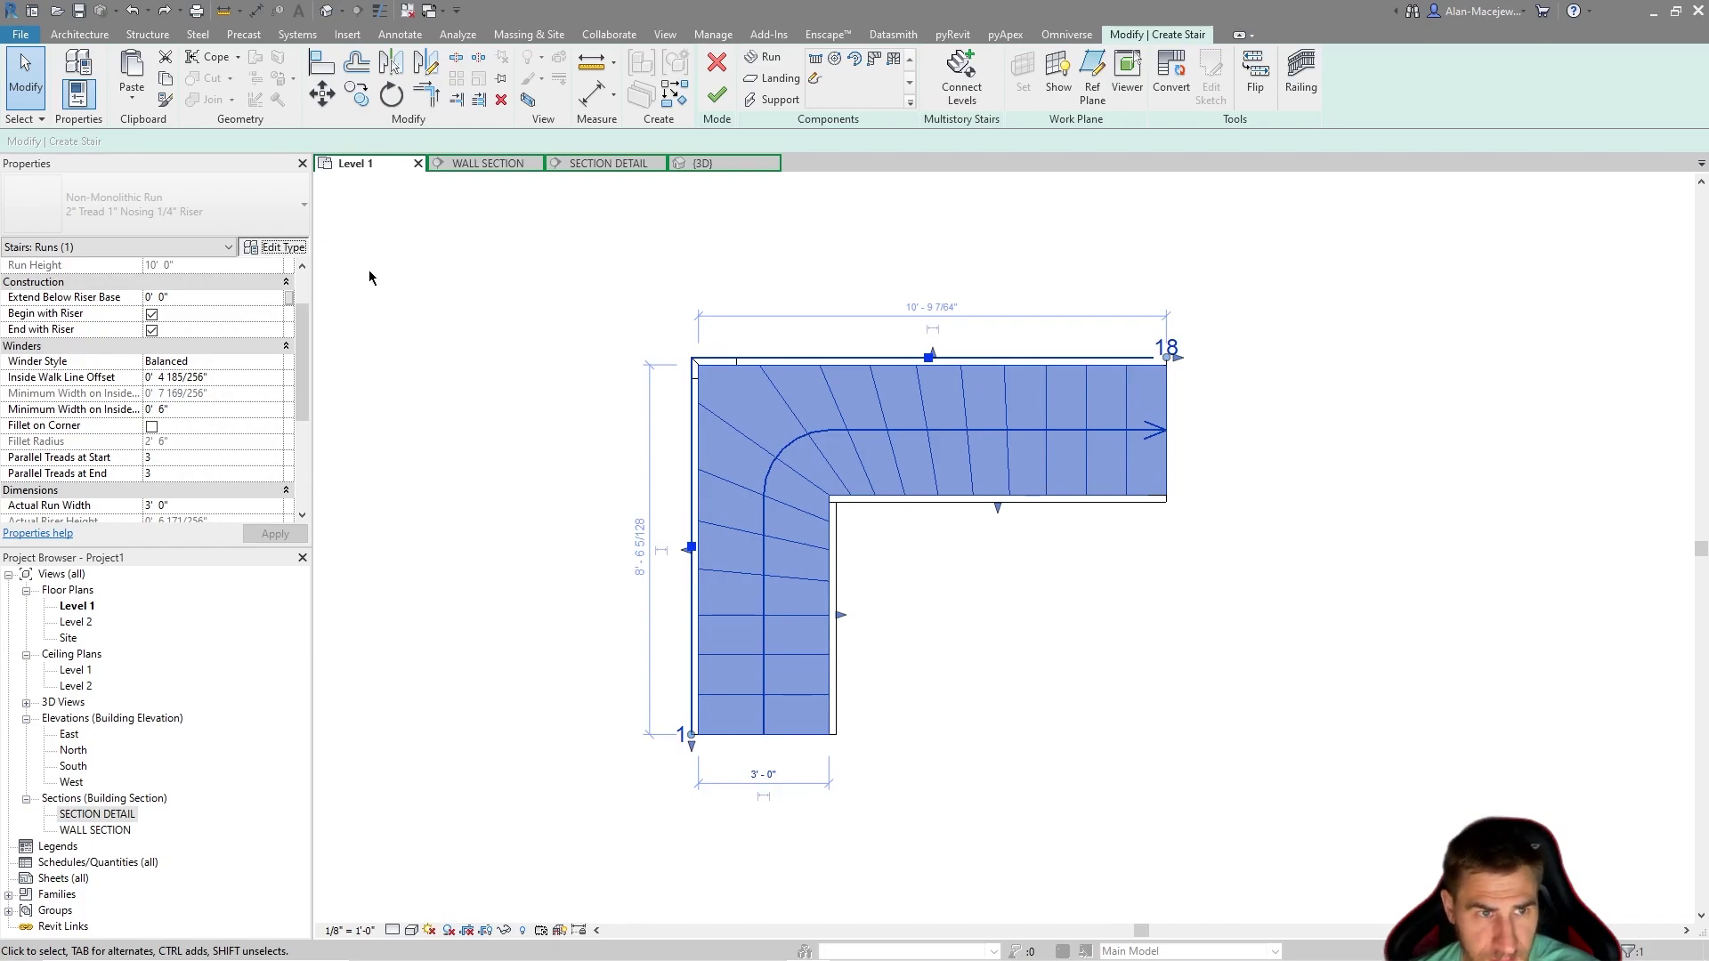
drag(615, 230, 542, 229)
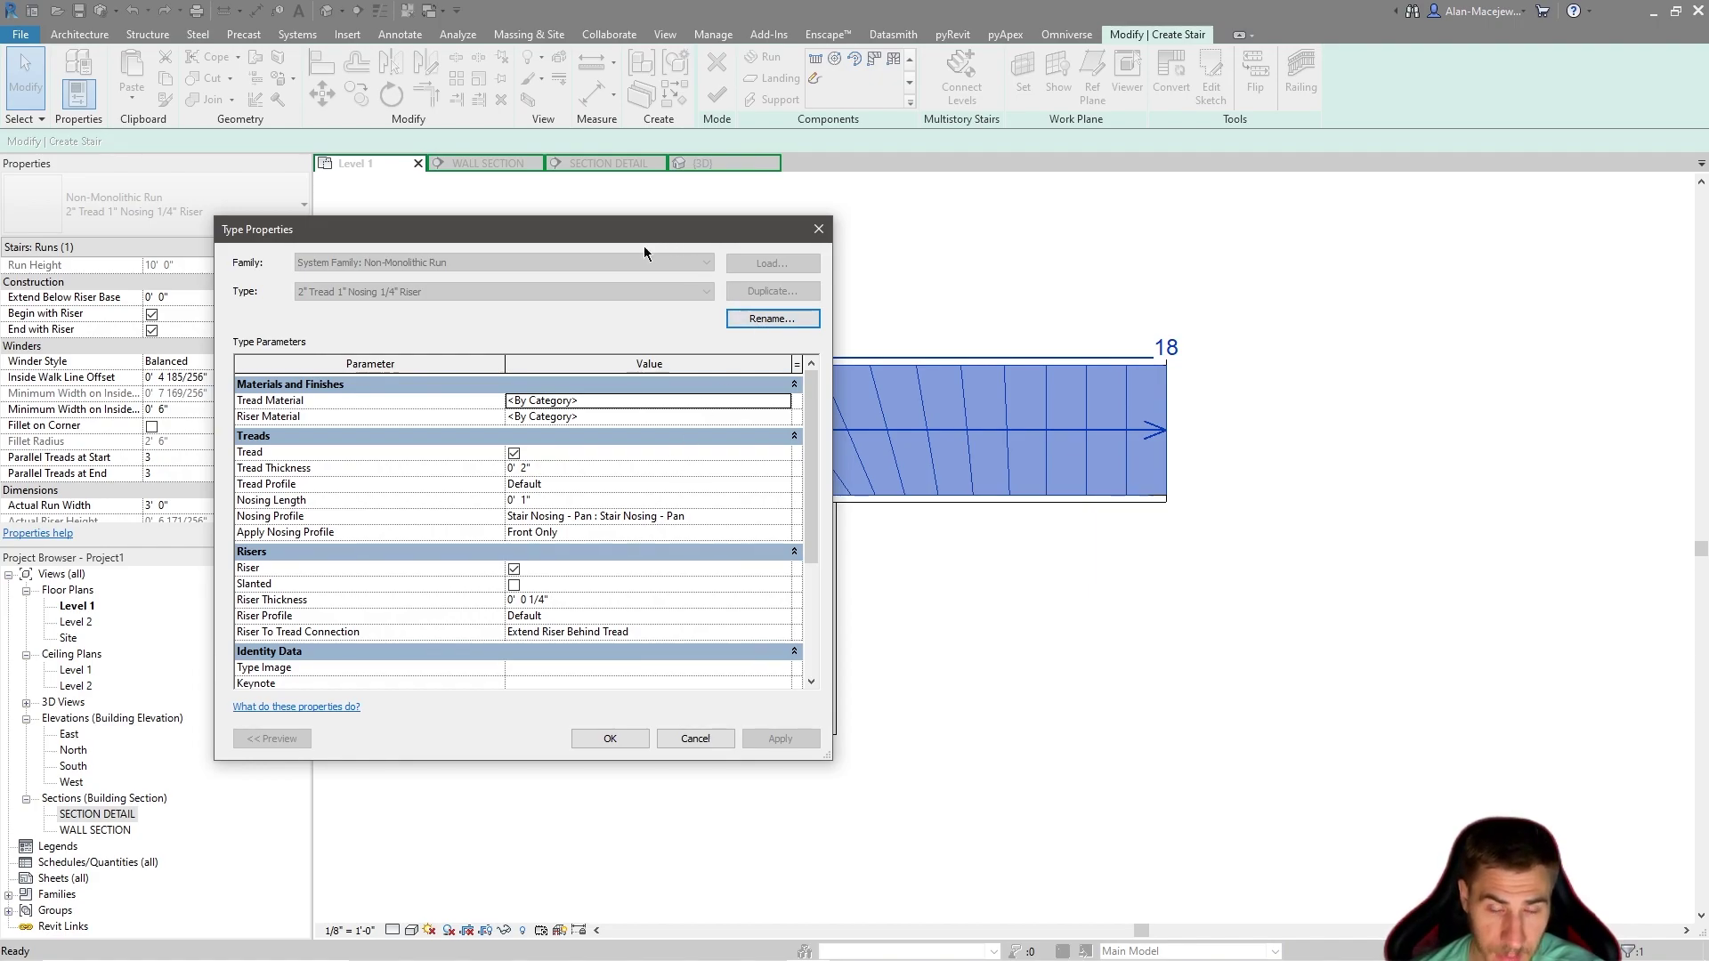
mouse_move(636, 233)
mouse_down()
mouse_move(1023, 256)
mouse_move(625, 244)
mouse_up()
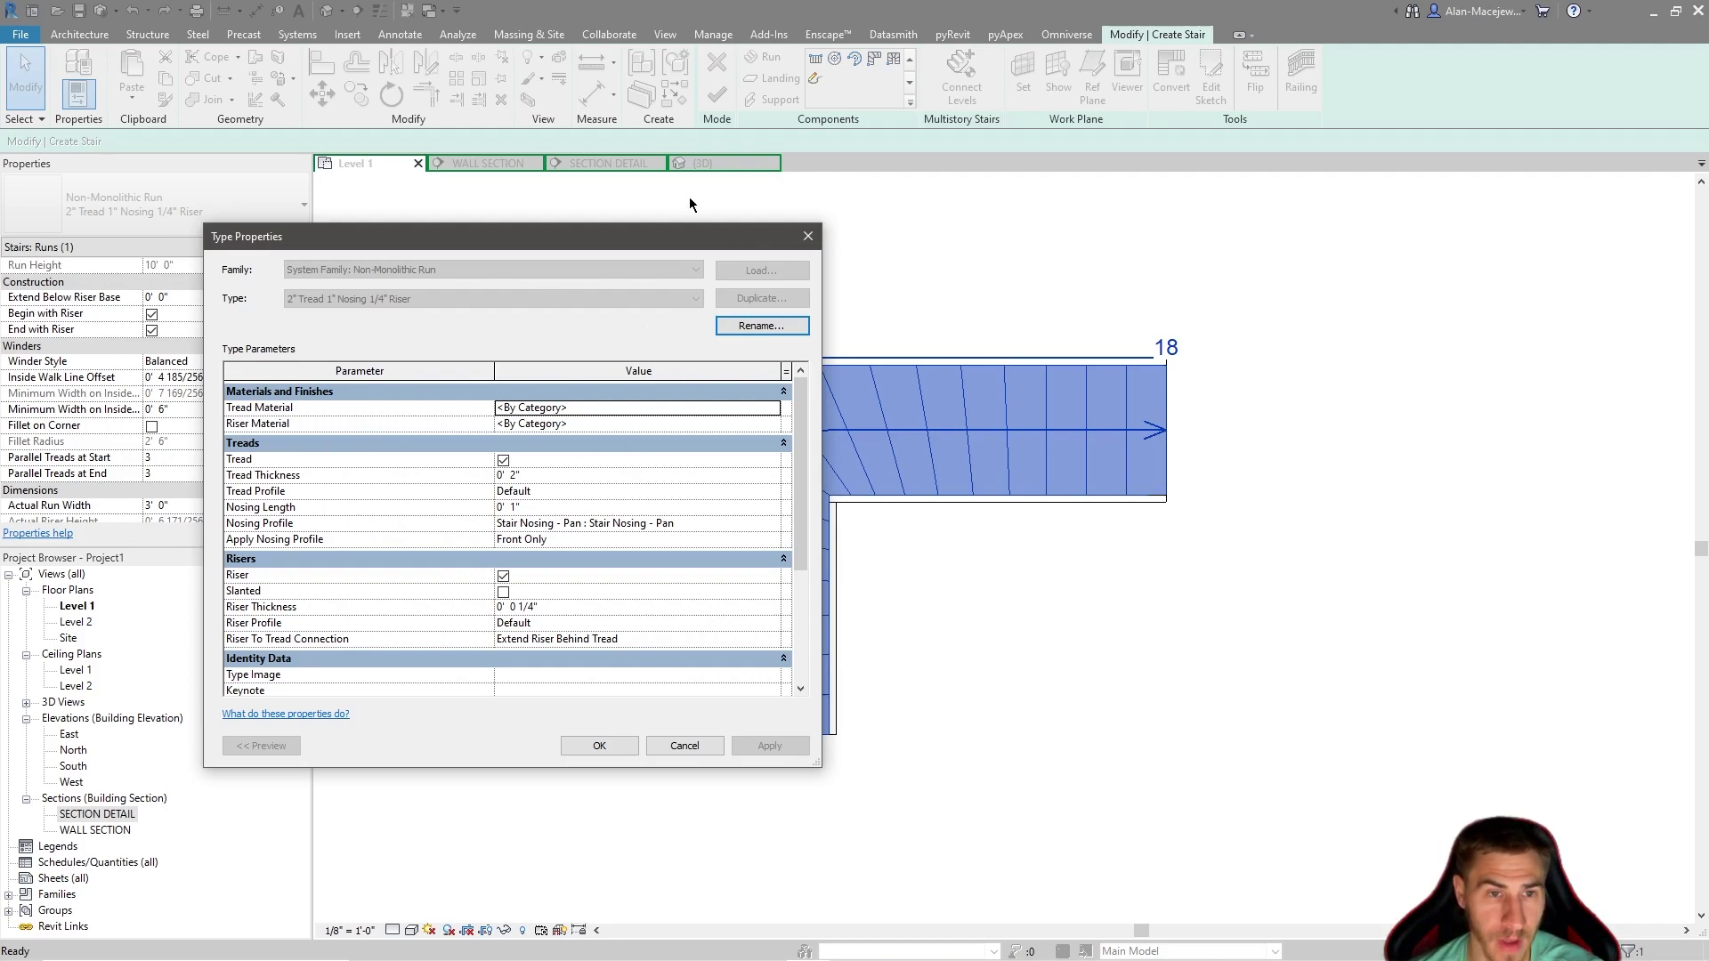
drag(613, 240, 626, 202)
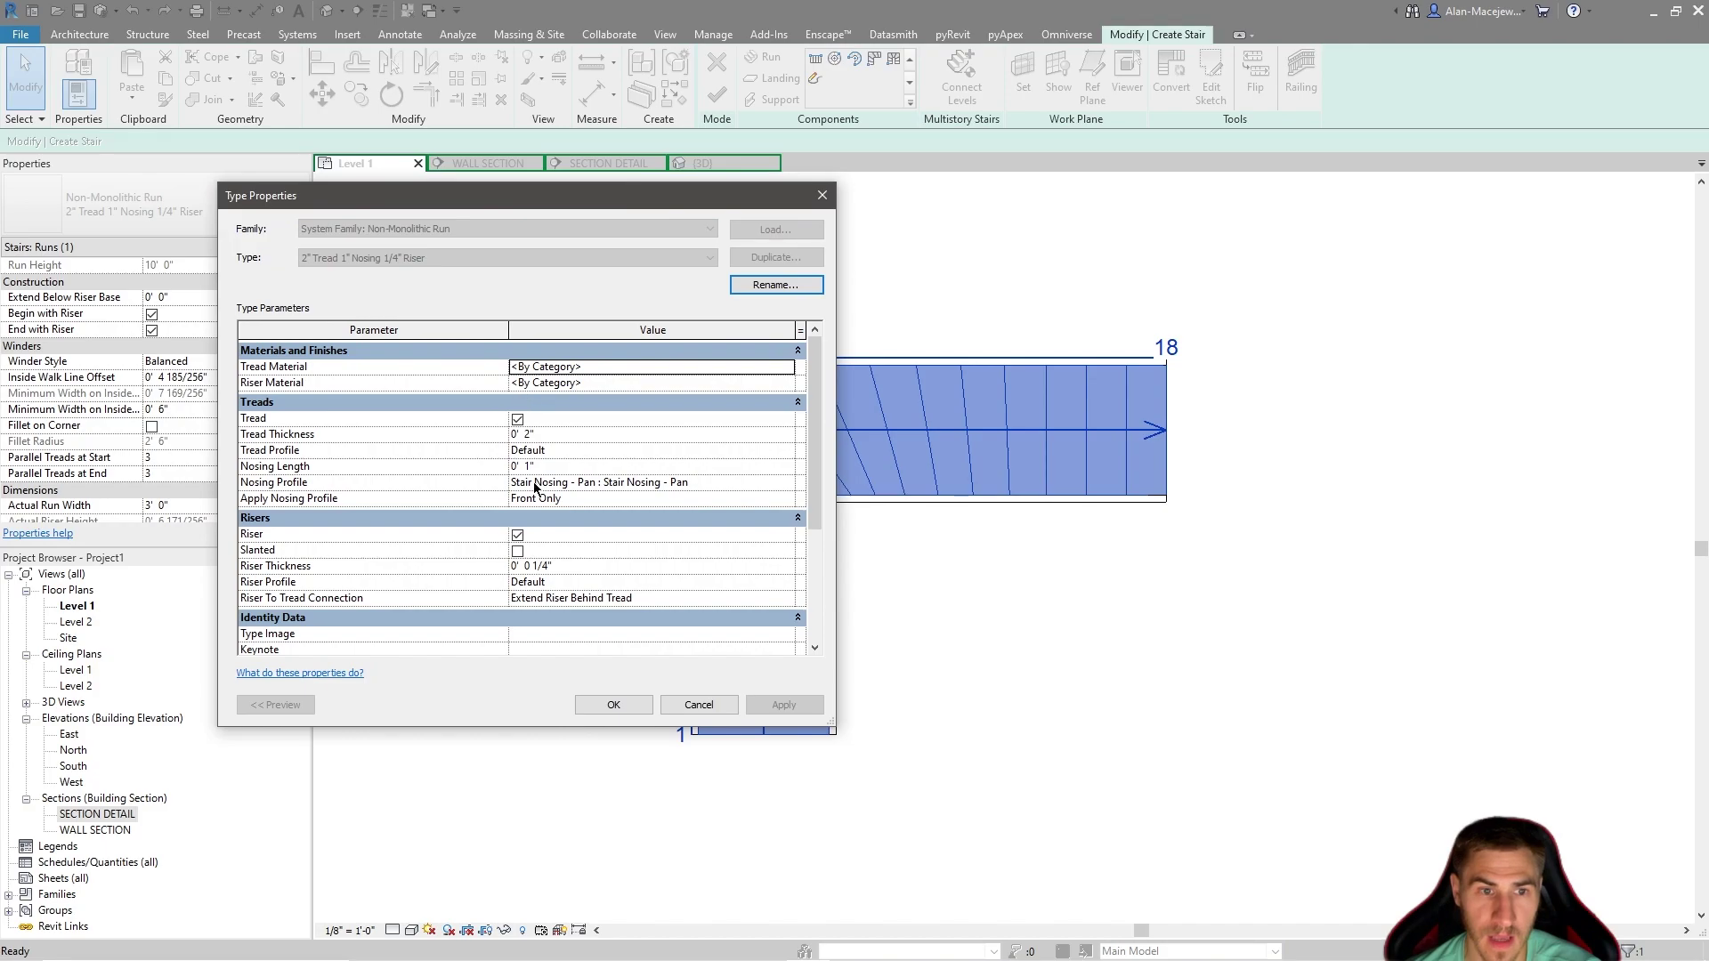
scroll(712, 414, down, 3)
scroll(584, 417, up, 3)
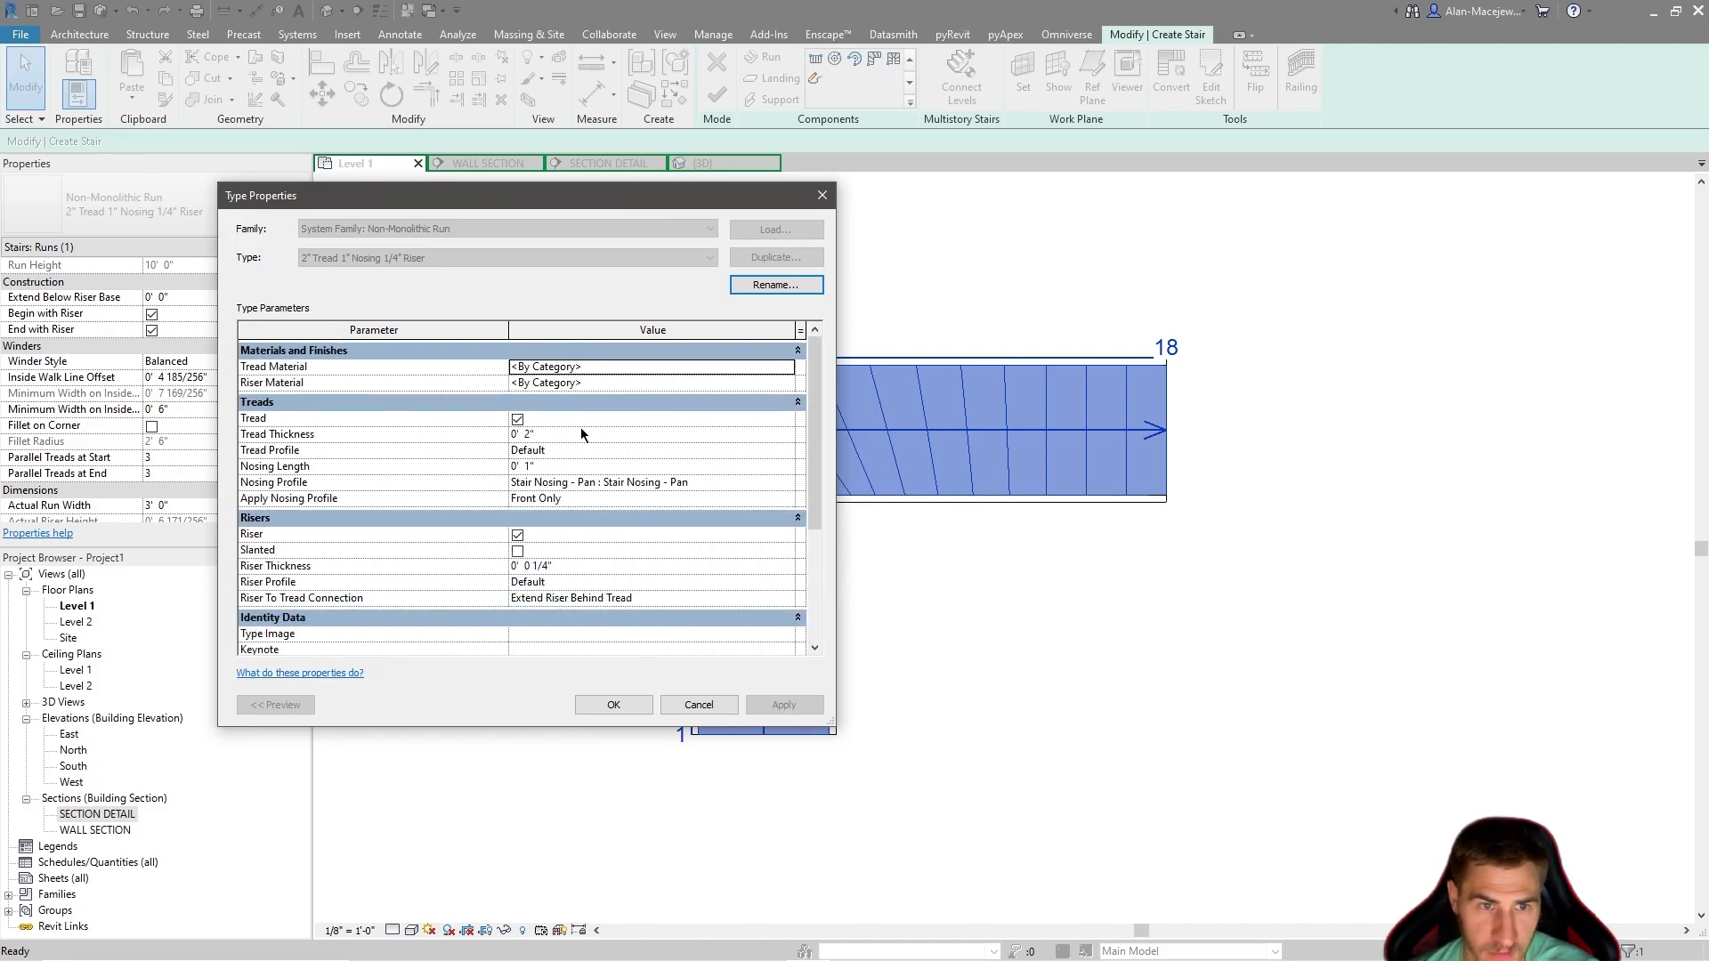
scroll(649, 406, down, 1)
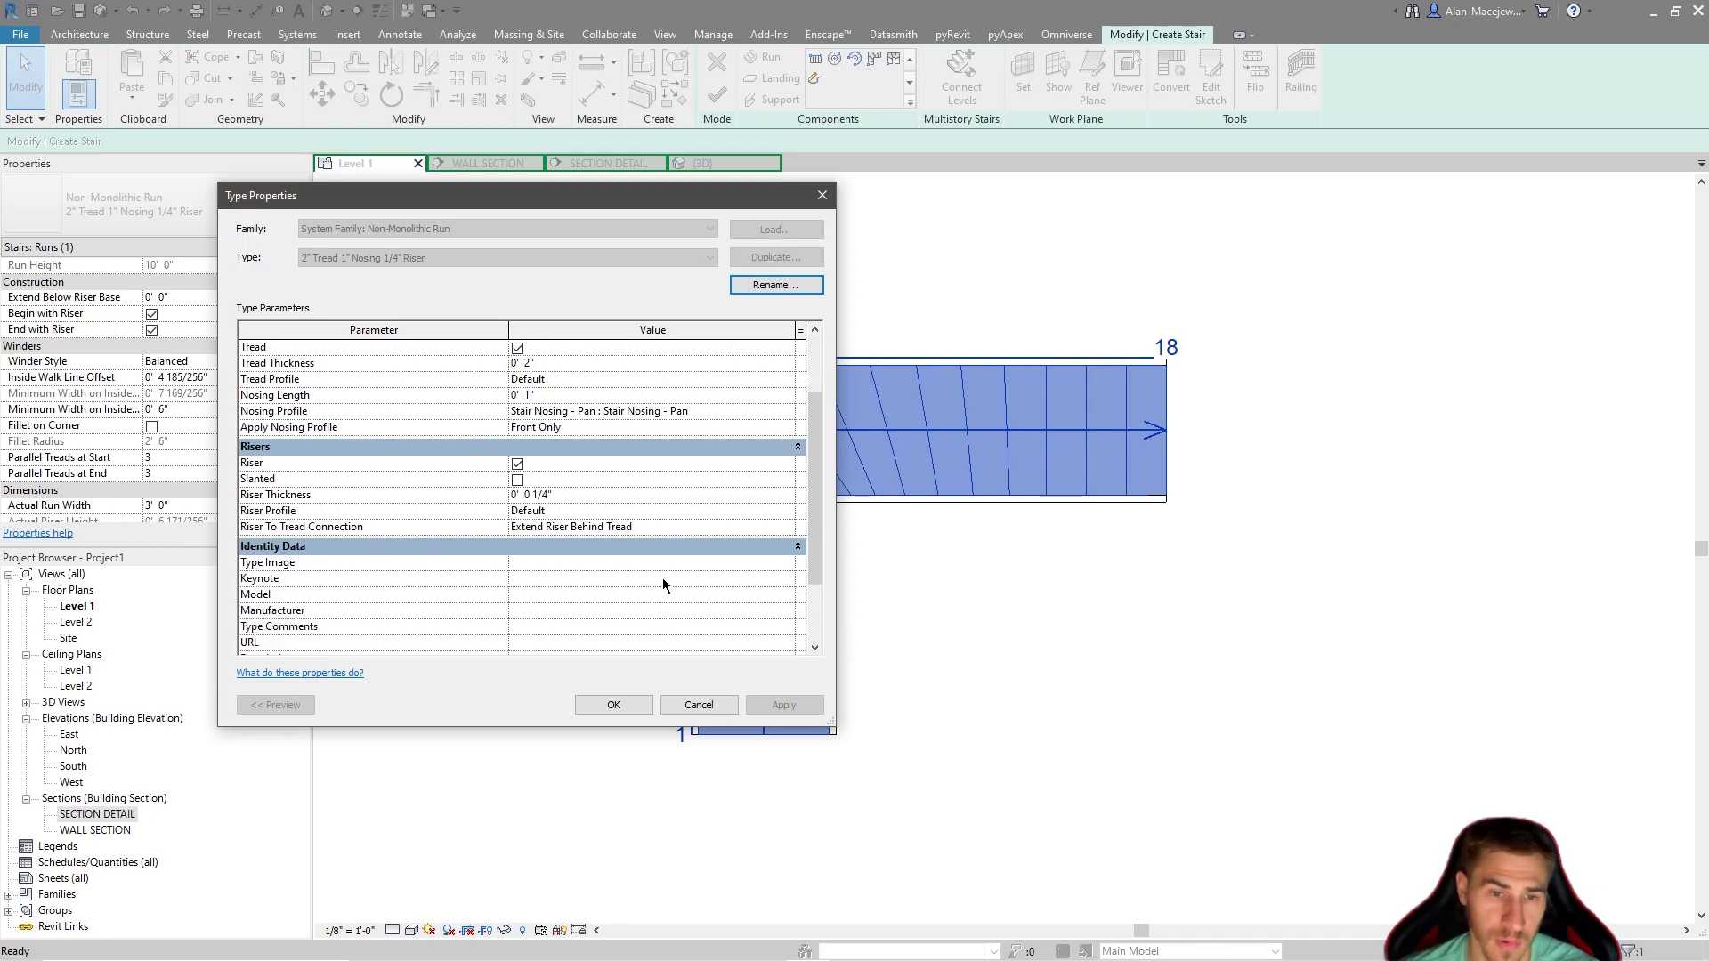
click(703, 704)
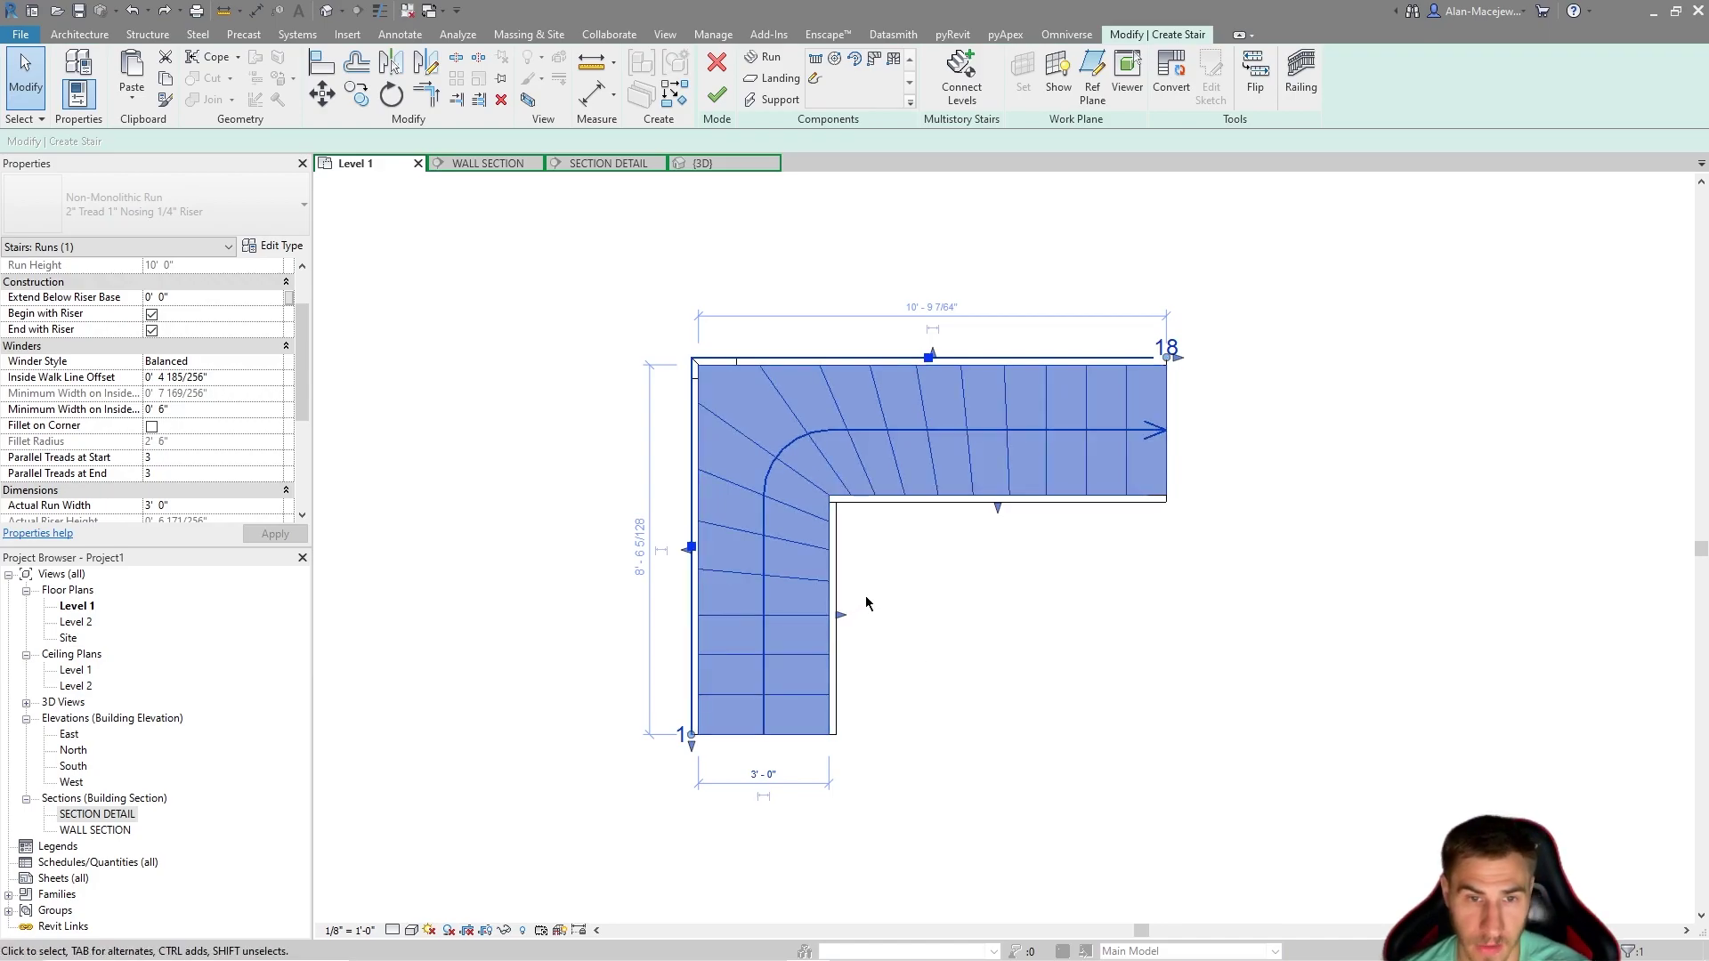
click(901, 538)
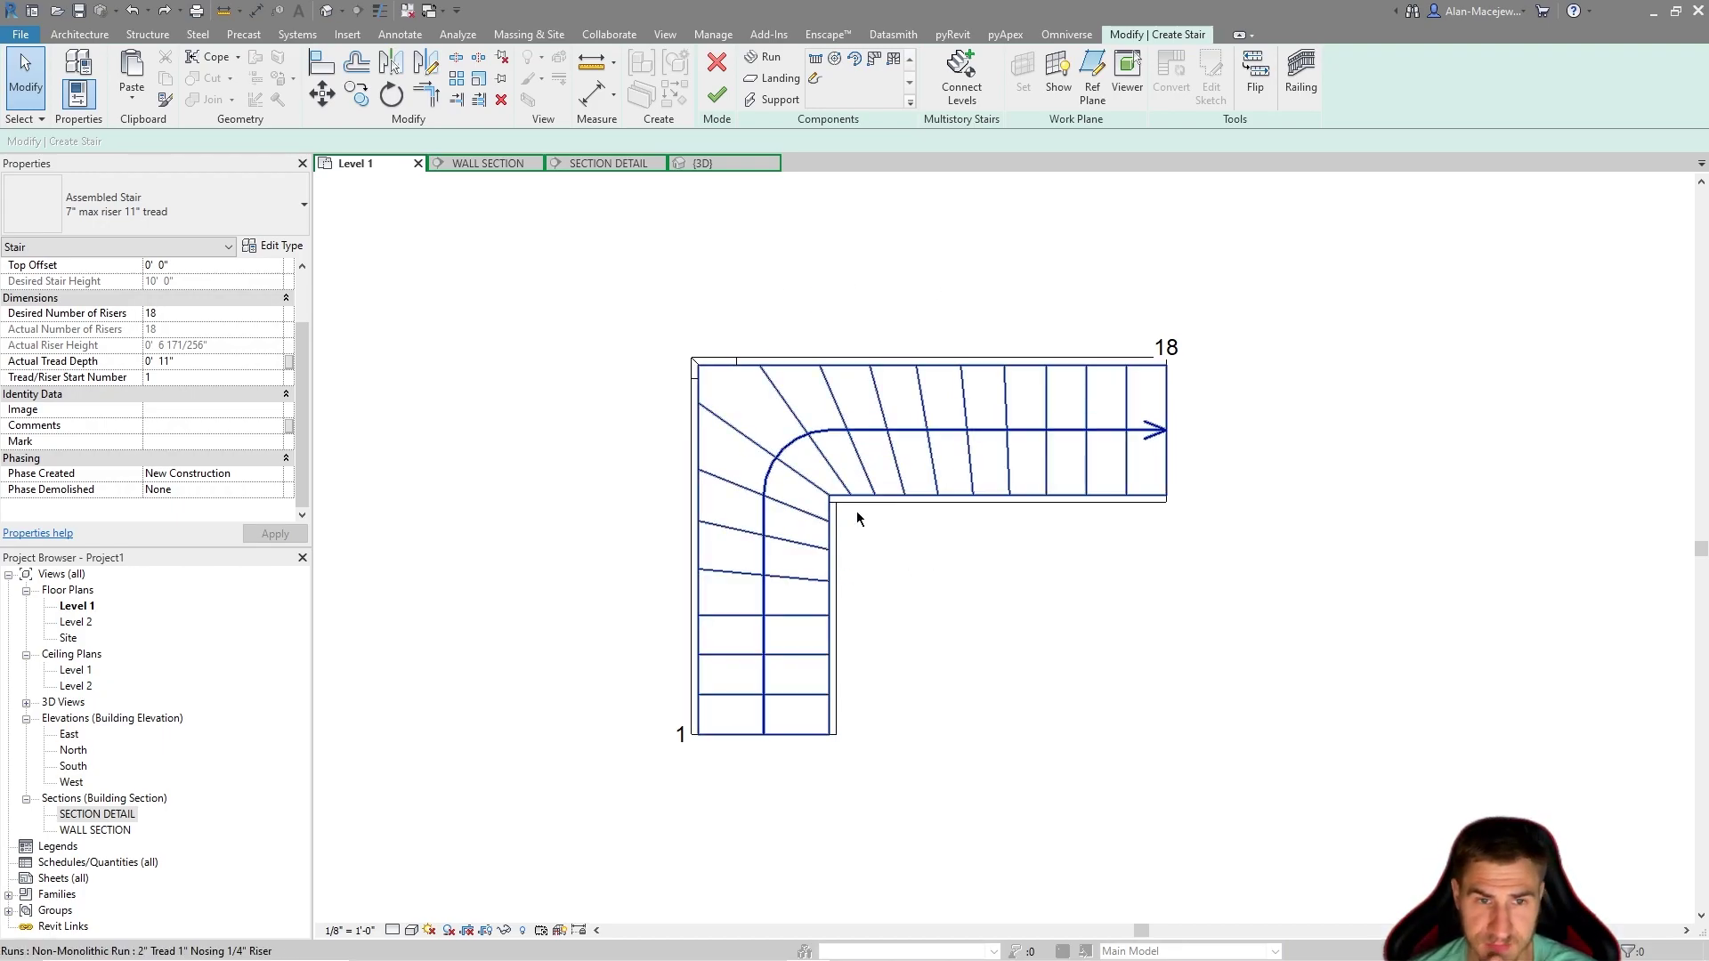
click(844, 433)
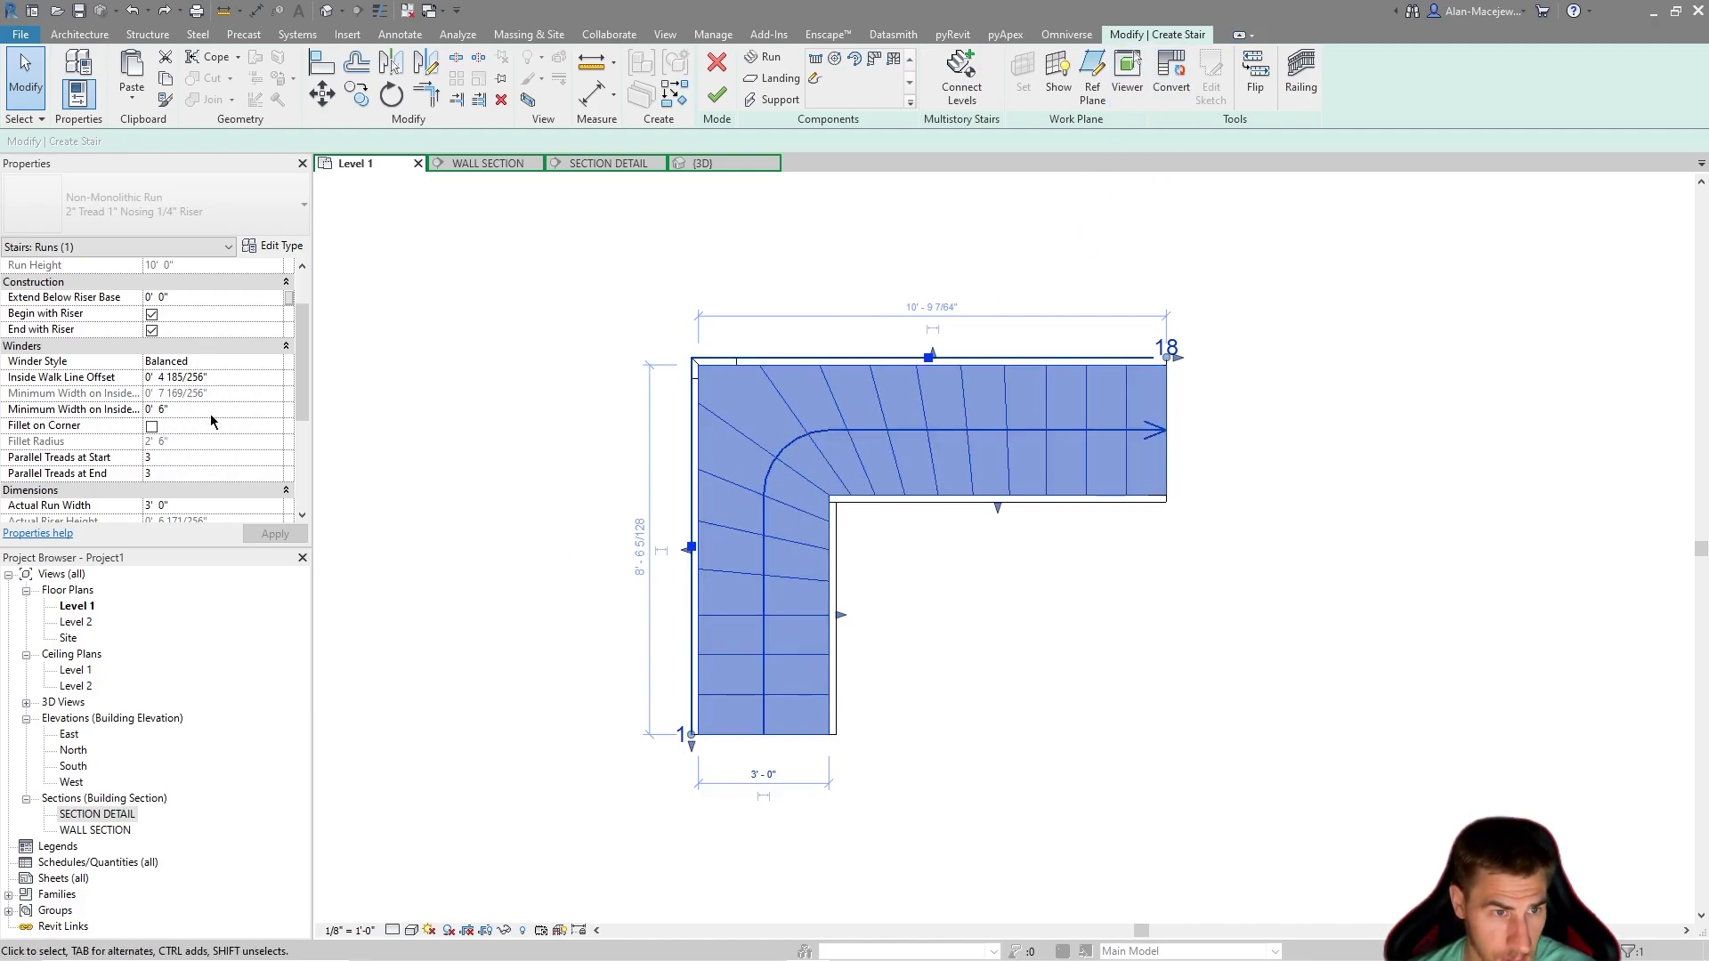
Round the stair's inner corner with a 1.5 fillet radius.
click(151, 427)
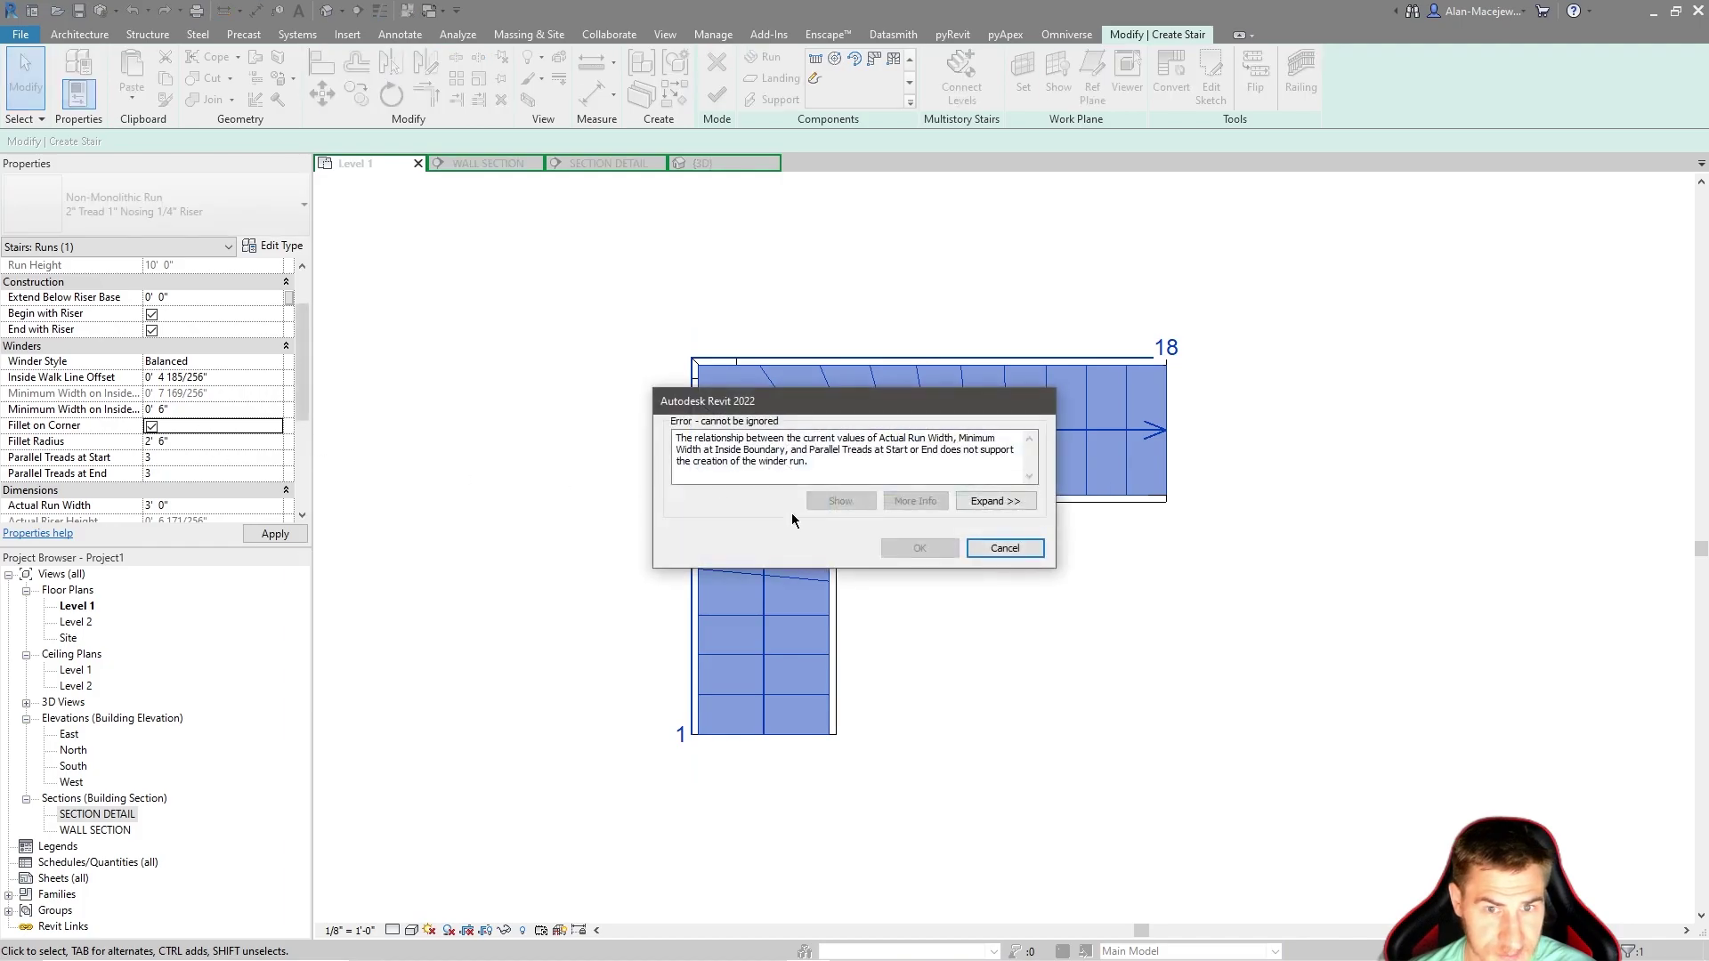
key(Escape)
click(157, 441)
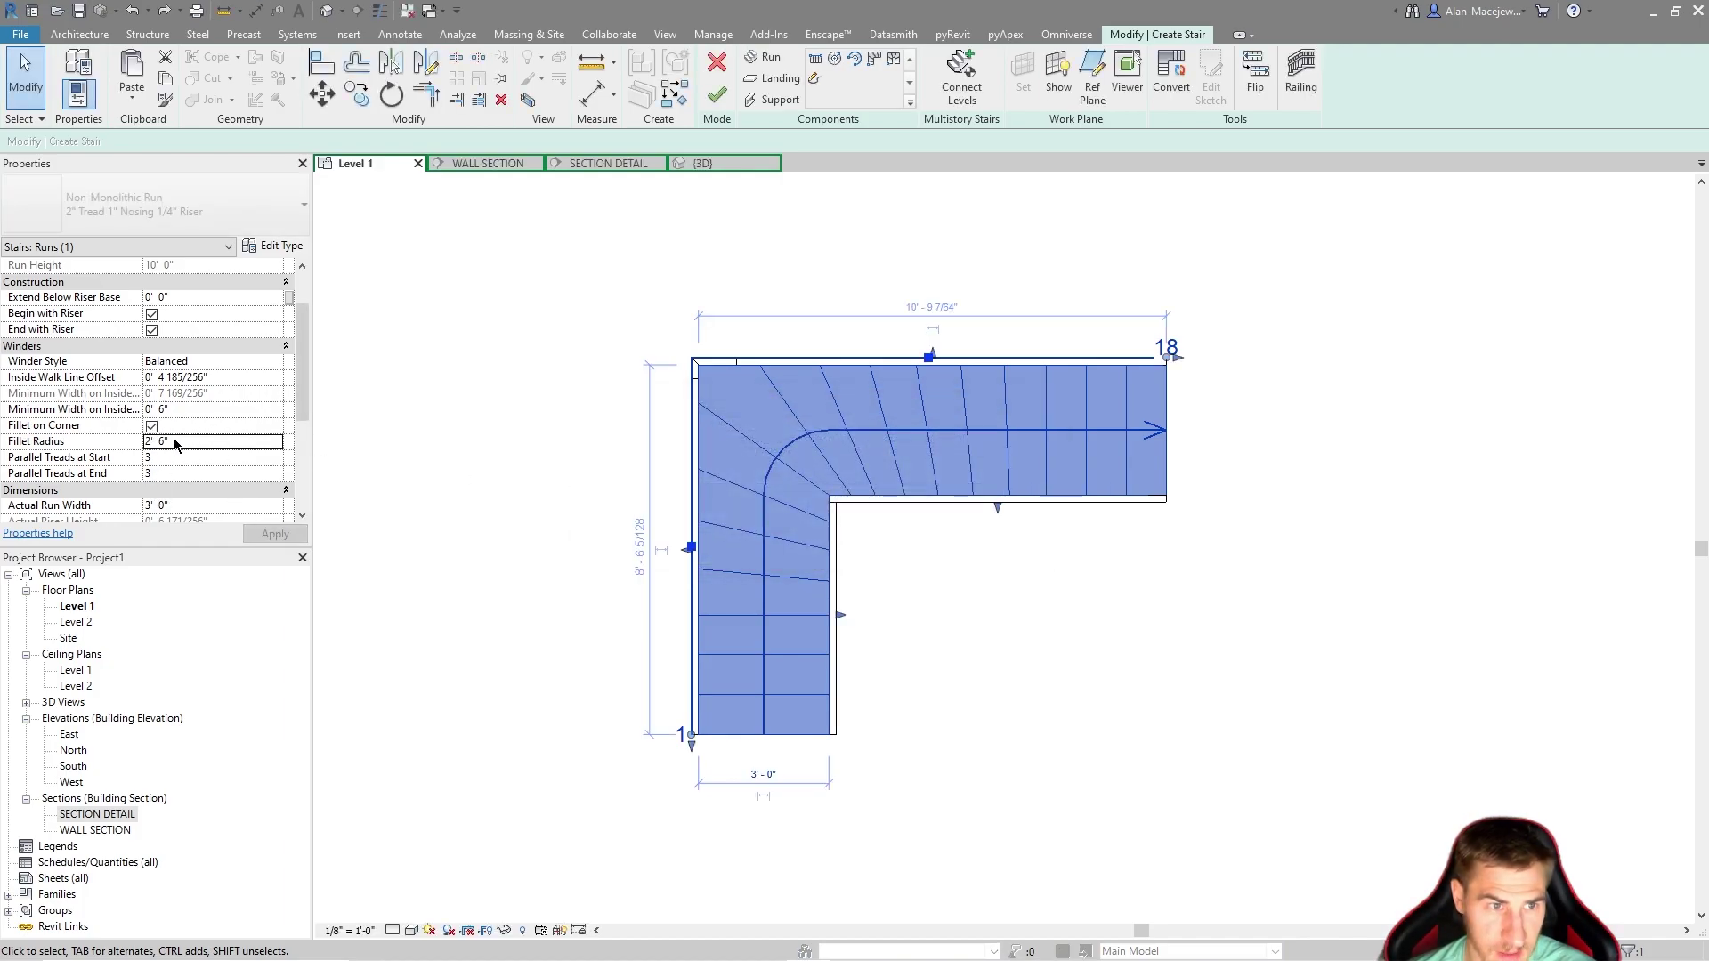
text(1.5)
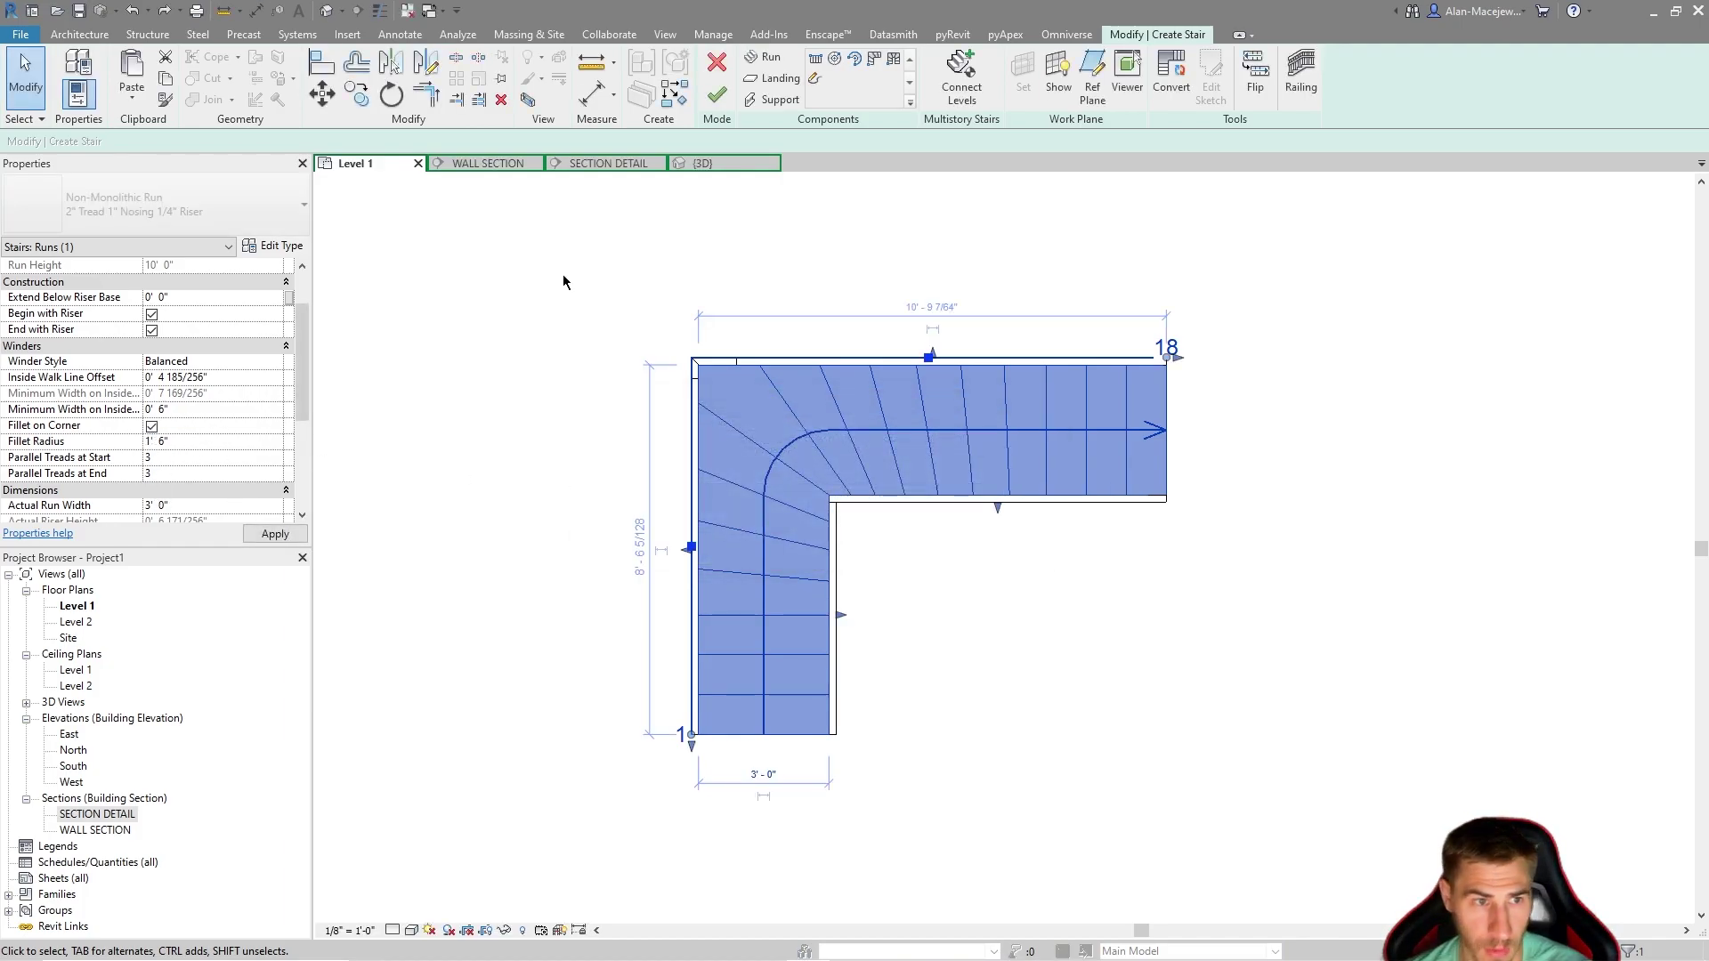
click(965, 206)
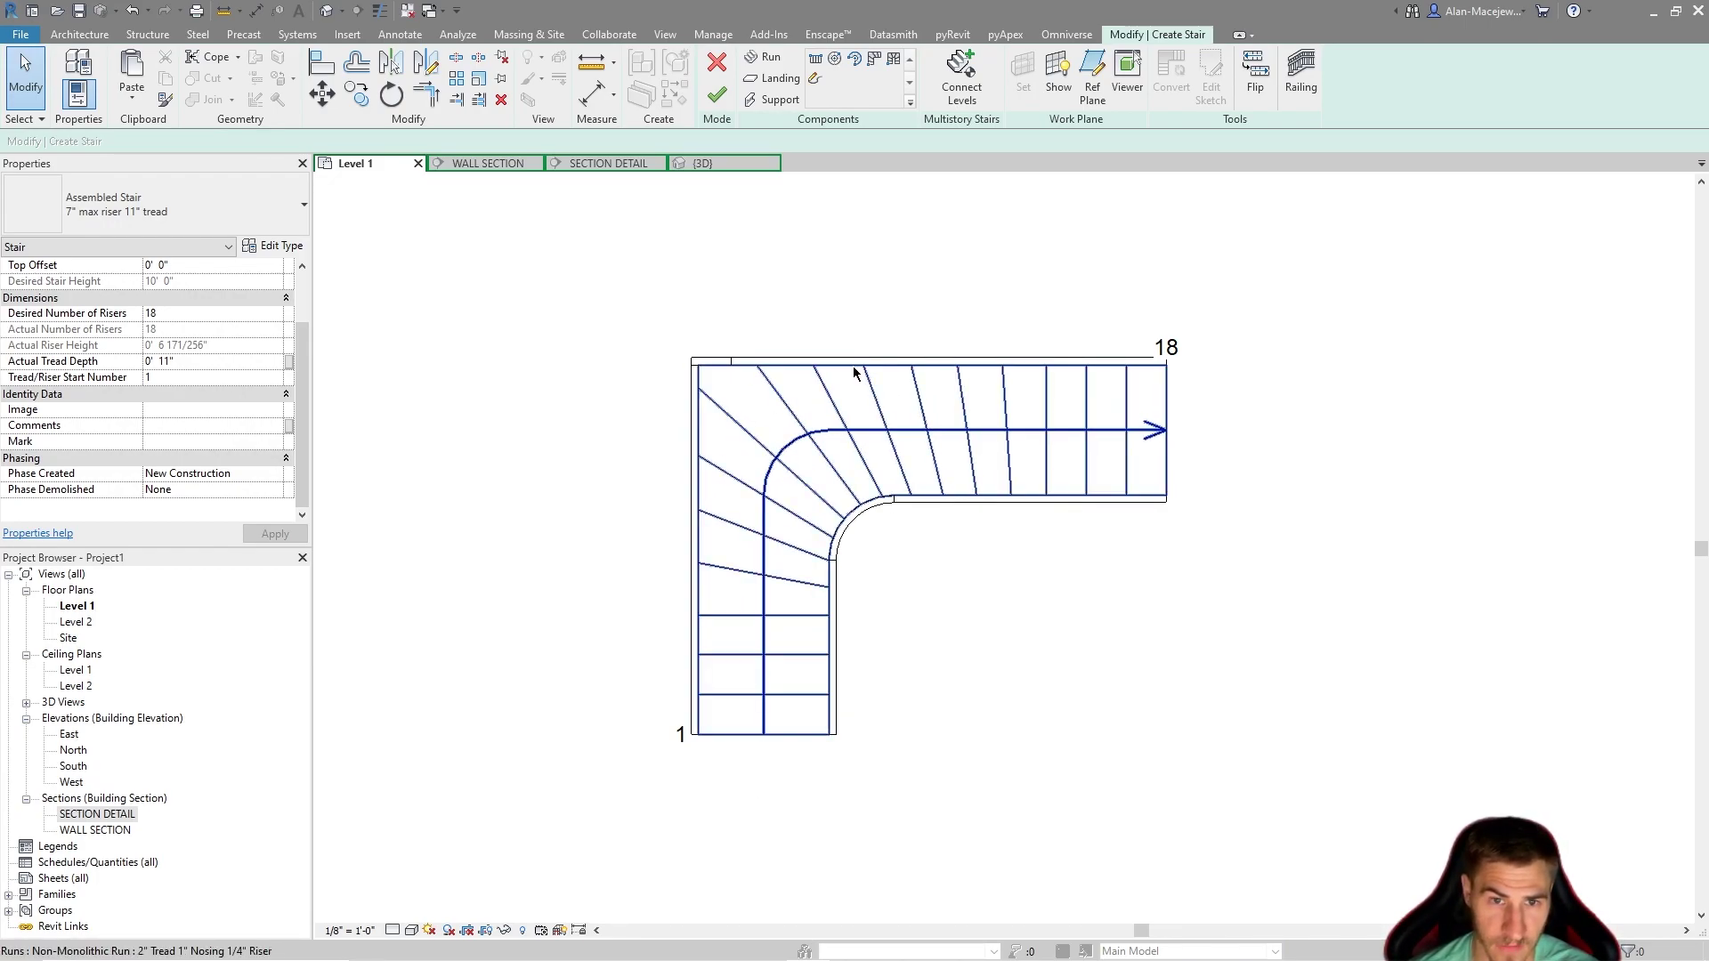
Select the run and convert it to a custom sketched run, accepting the warning.
click(752, 361)
click(825, 299)
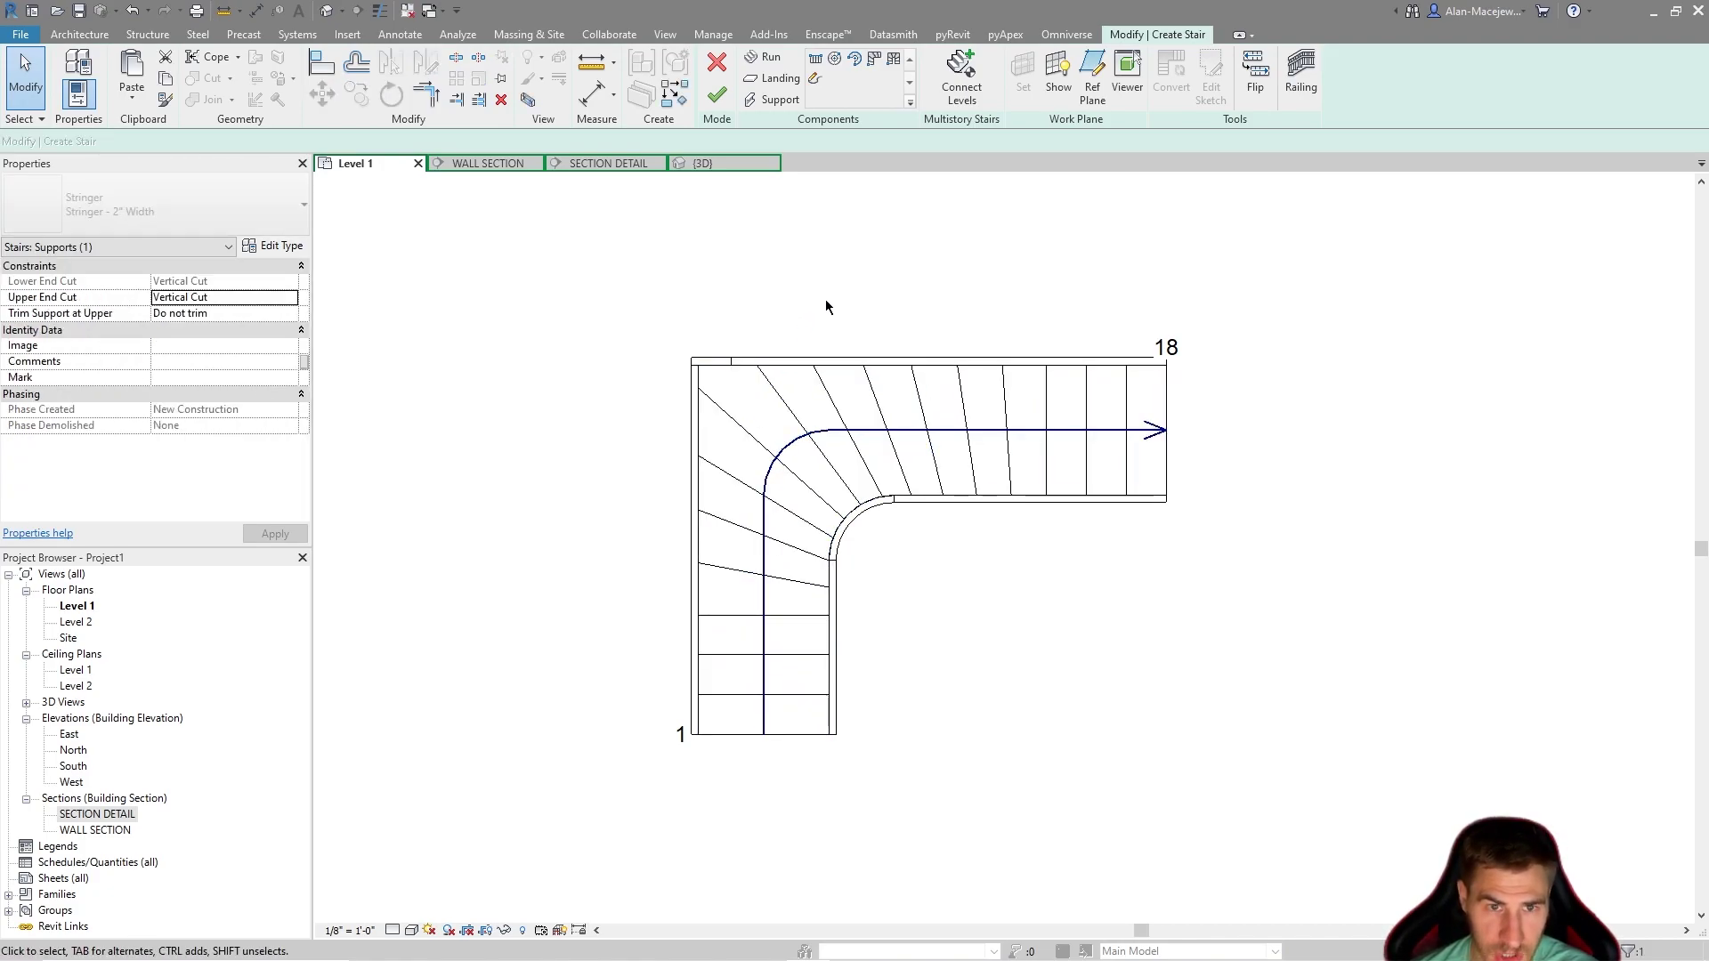
click(772, 489)
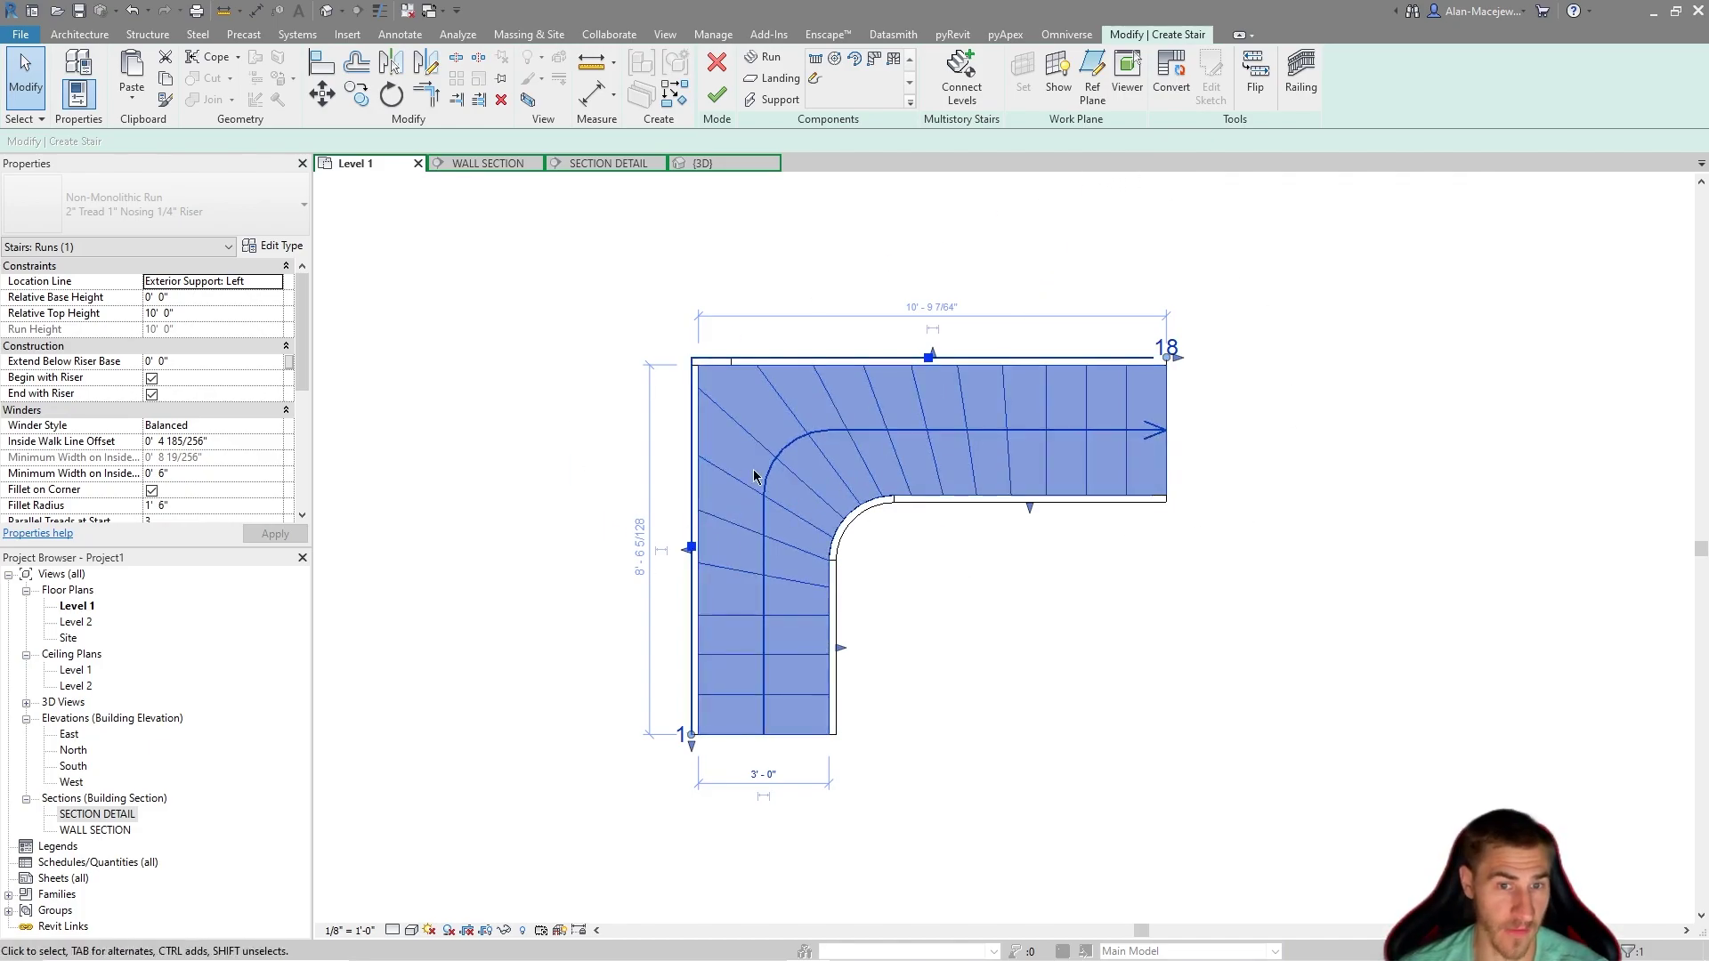
click(1180, 79)
click(964, 519)
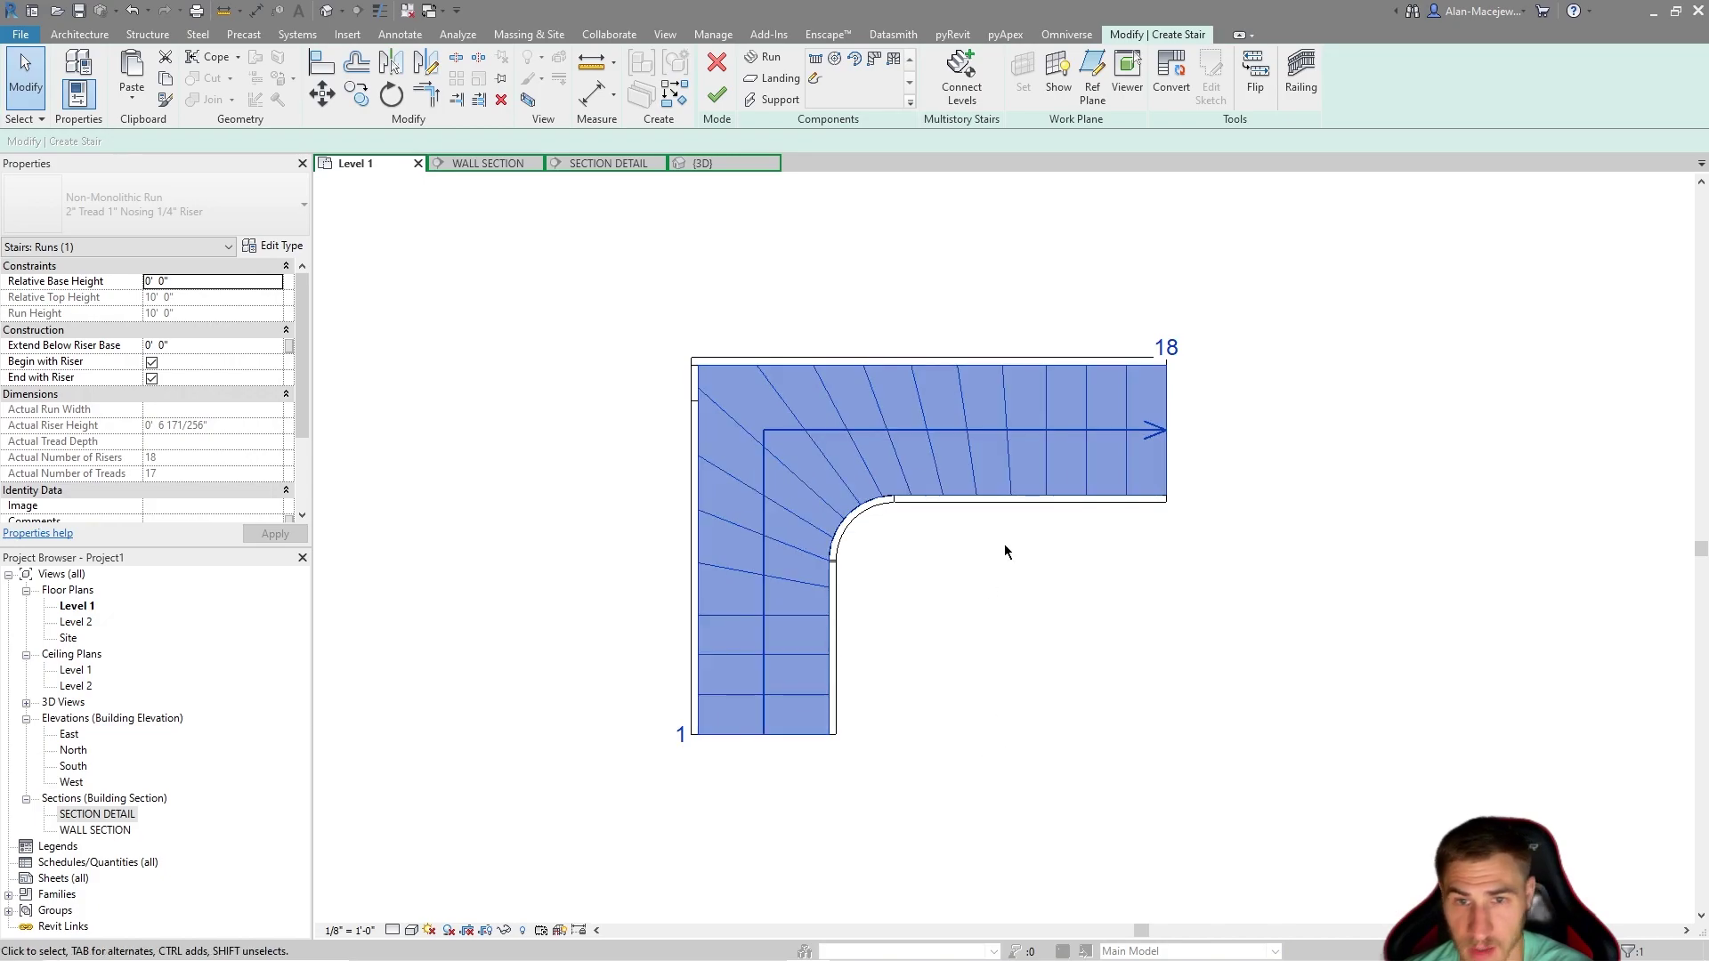
In the run's sketch, offset the inner arc boundary 3' outward.
click(1207, 98)
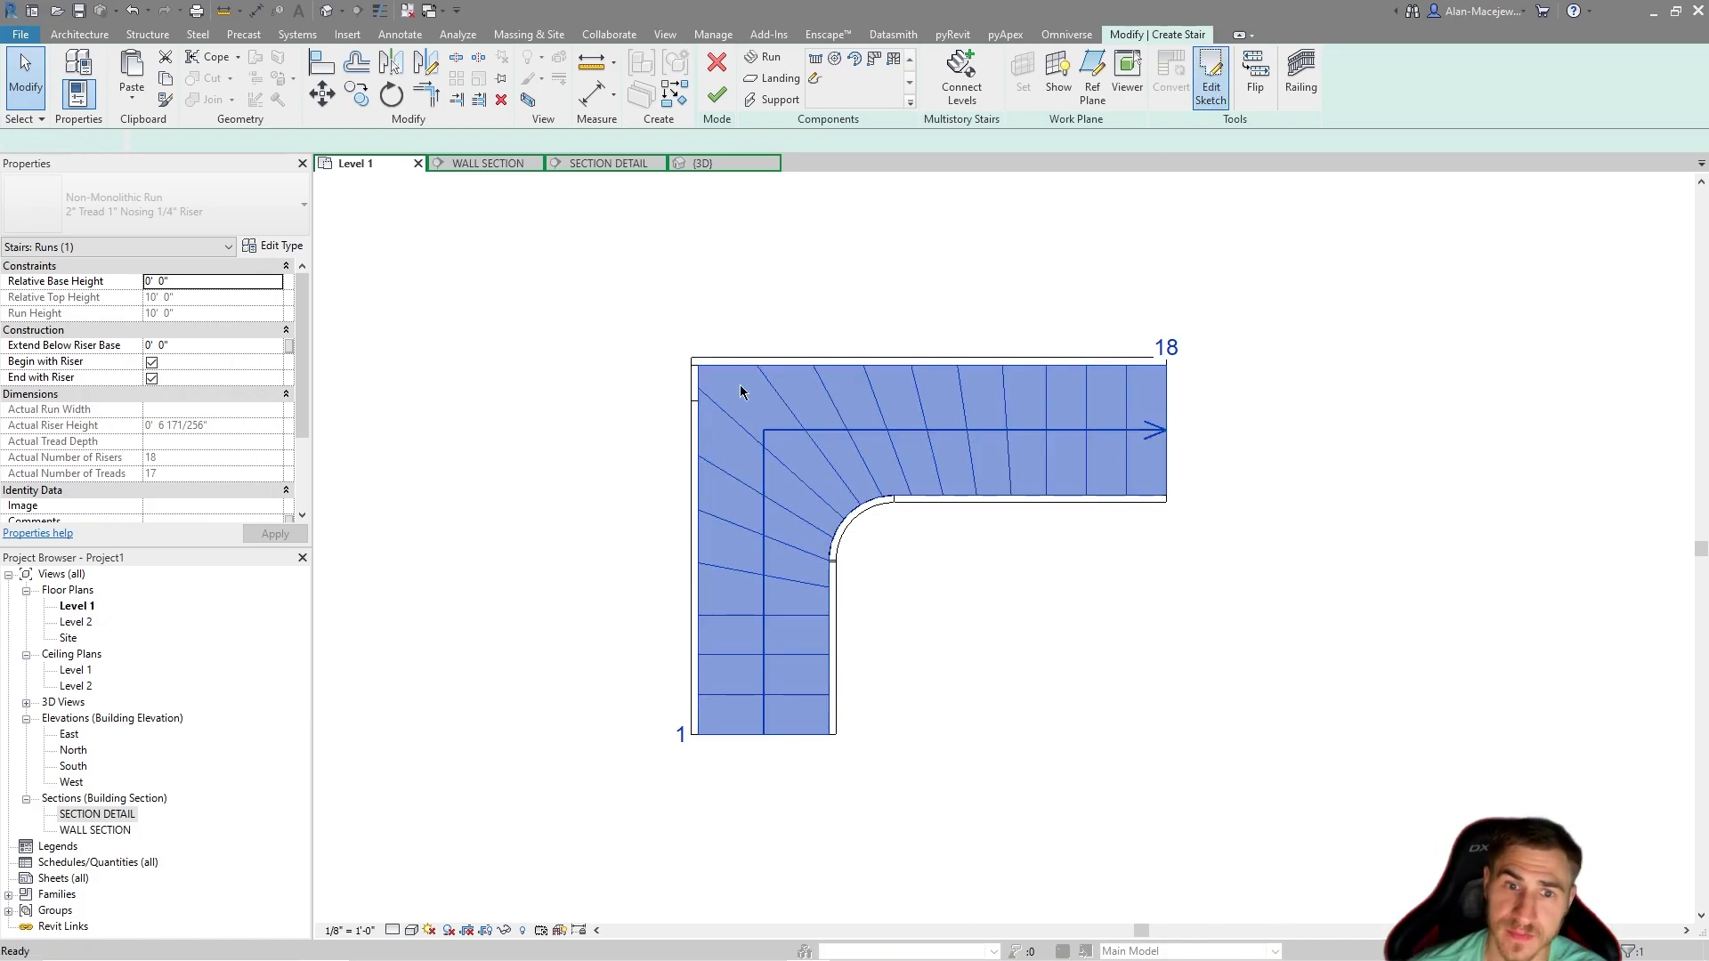
click(853, 510)
click(603, 431)
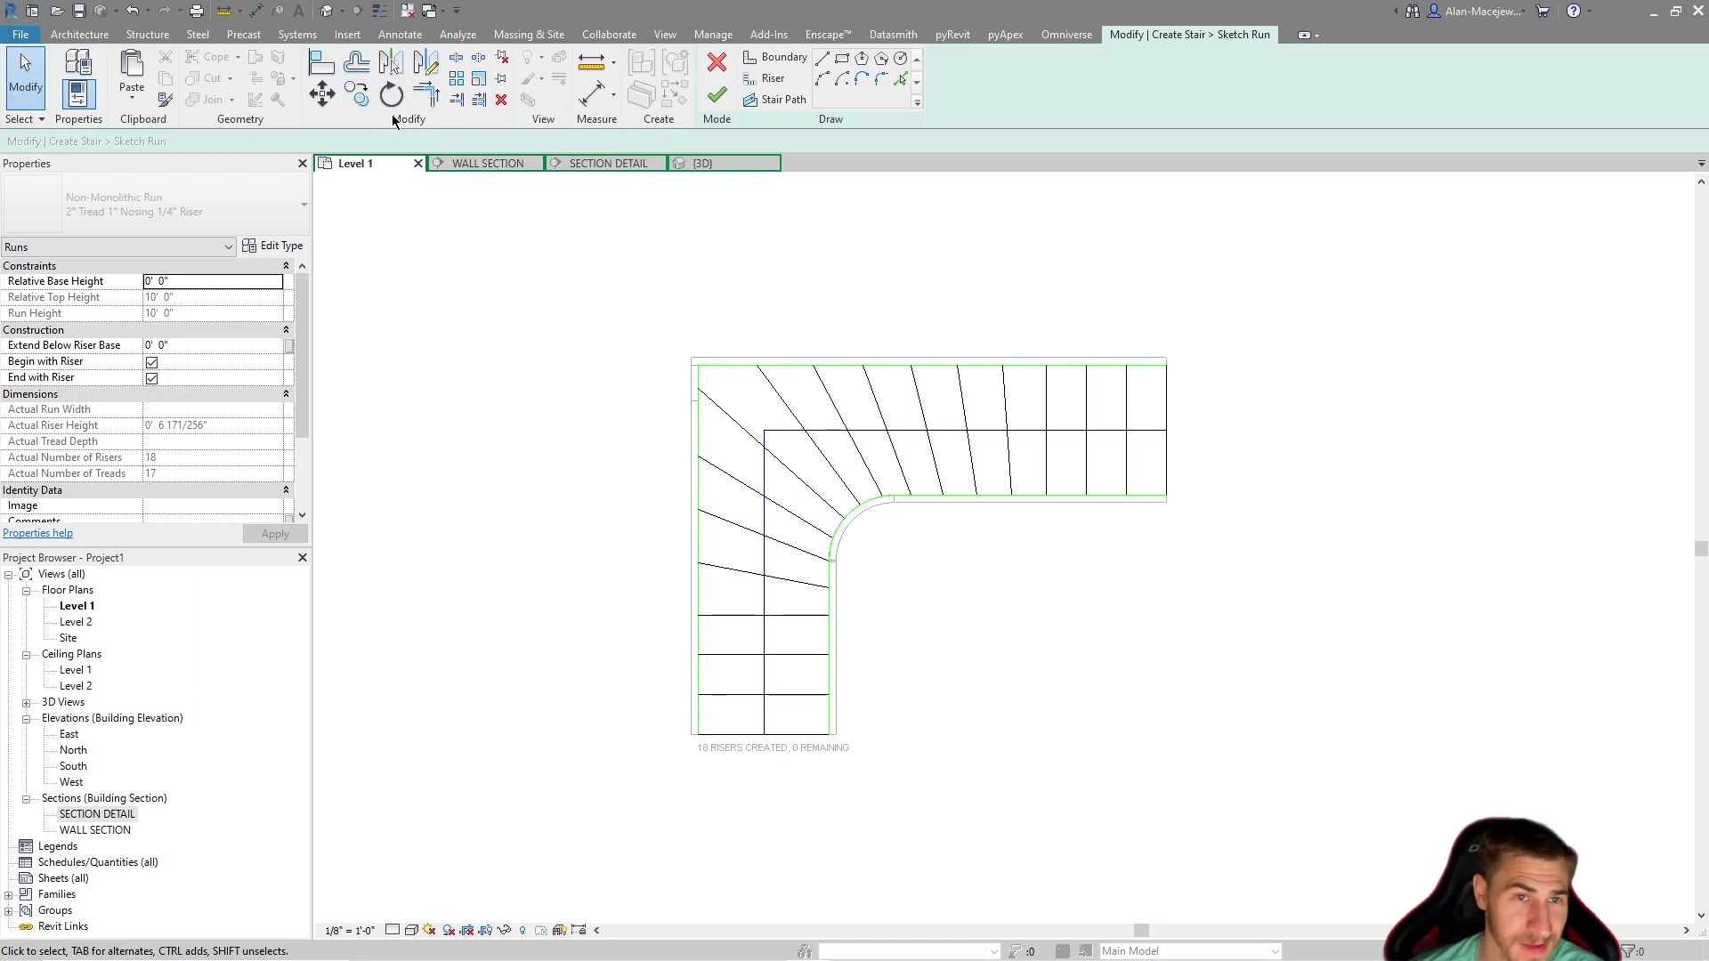
click(356, 61)
text(3' 0")
click(852, 517)
Trim the winder risers back to the new outer arc and finish the sketch.
key(t)
key(r)
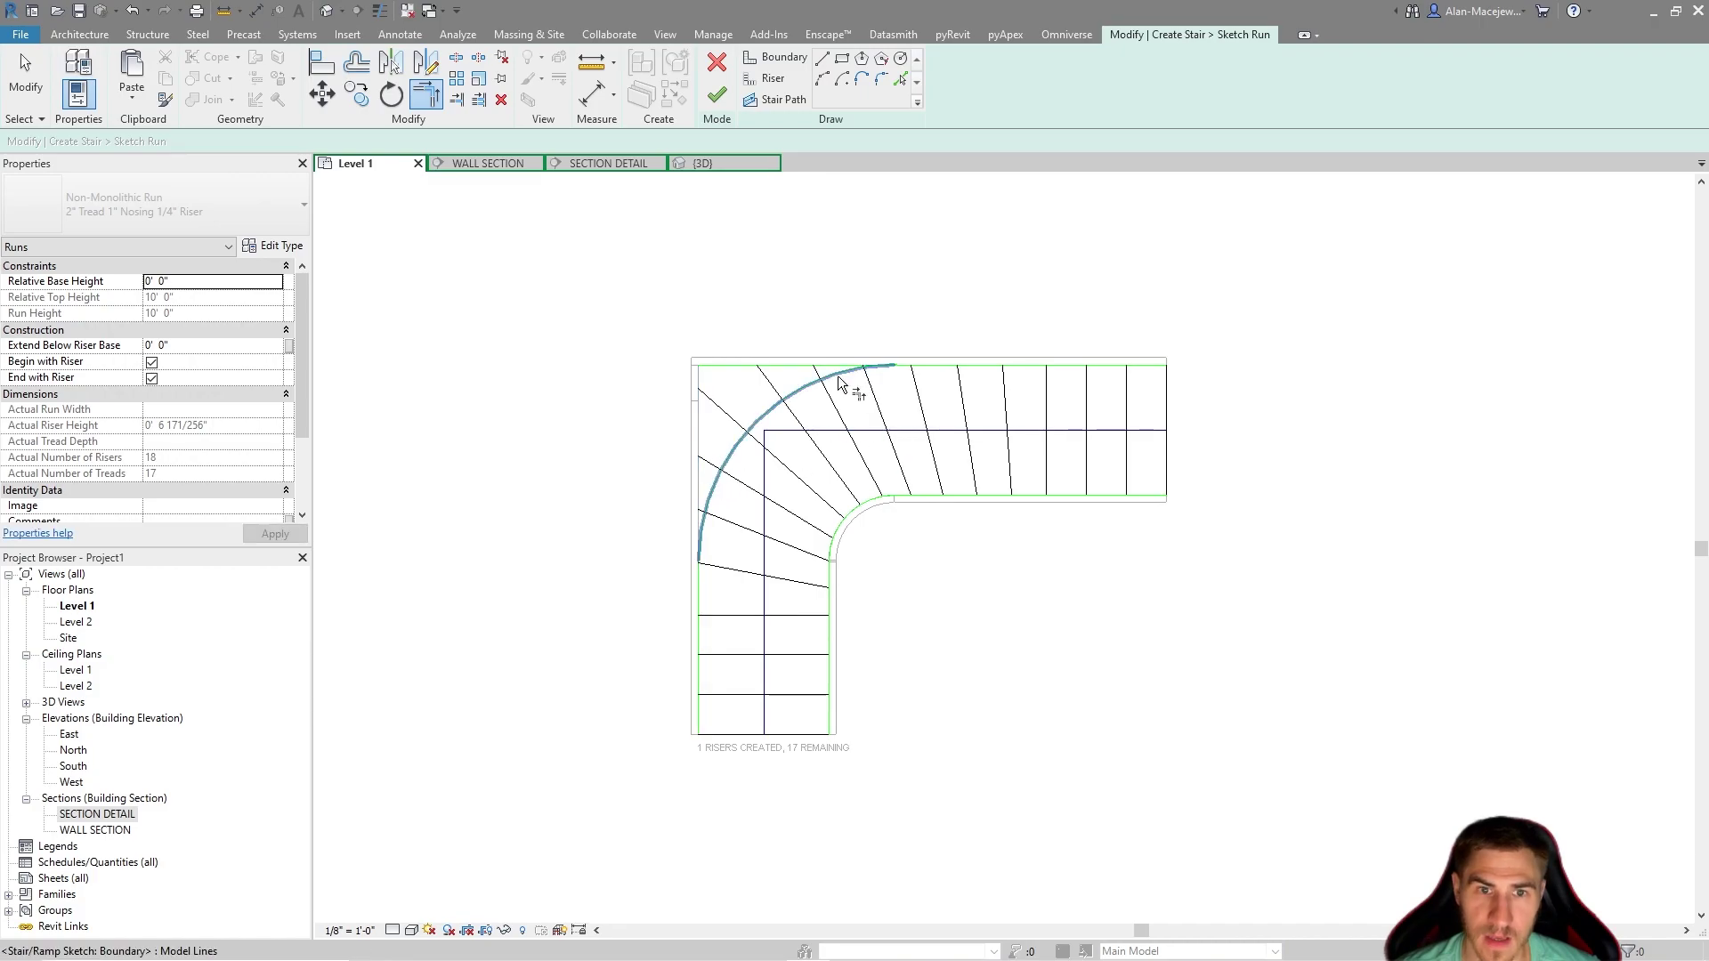
key(Escape)
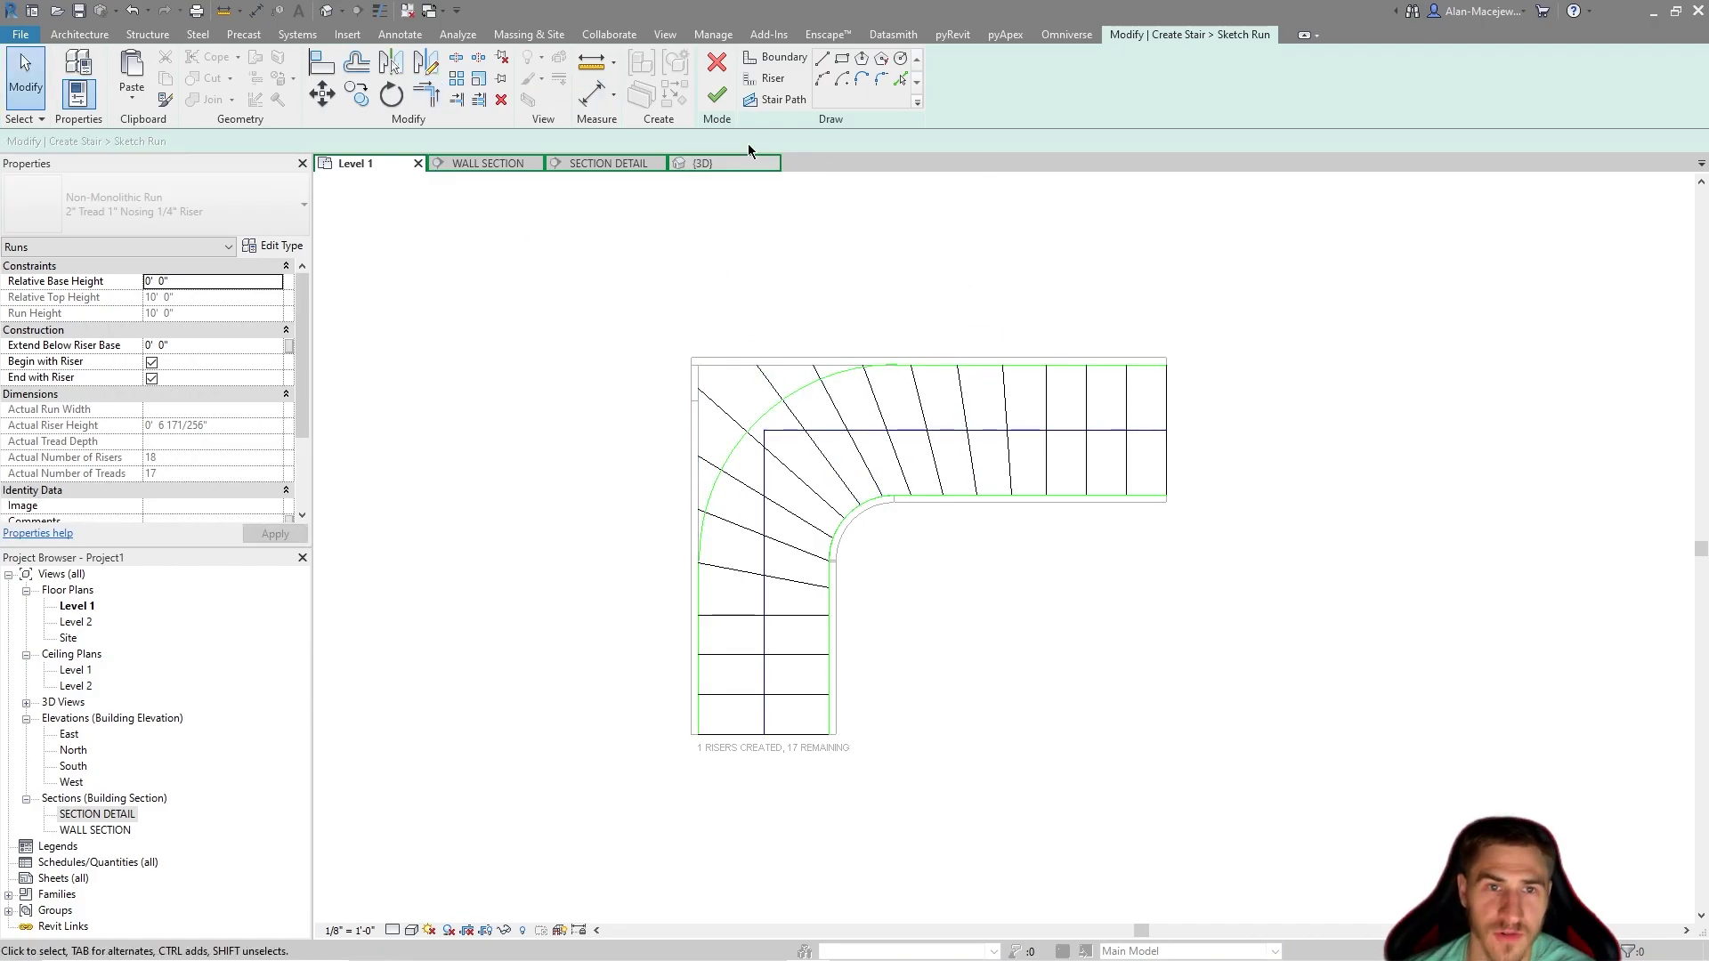
click(479, 99)
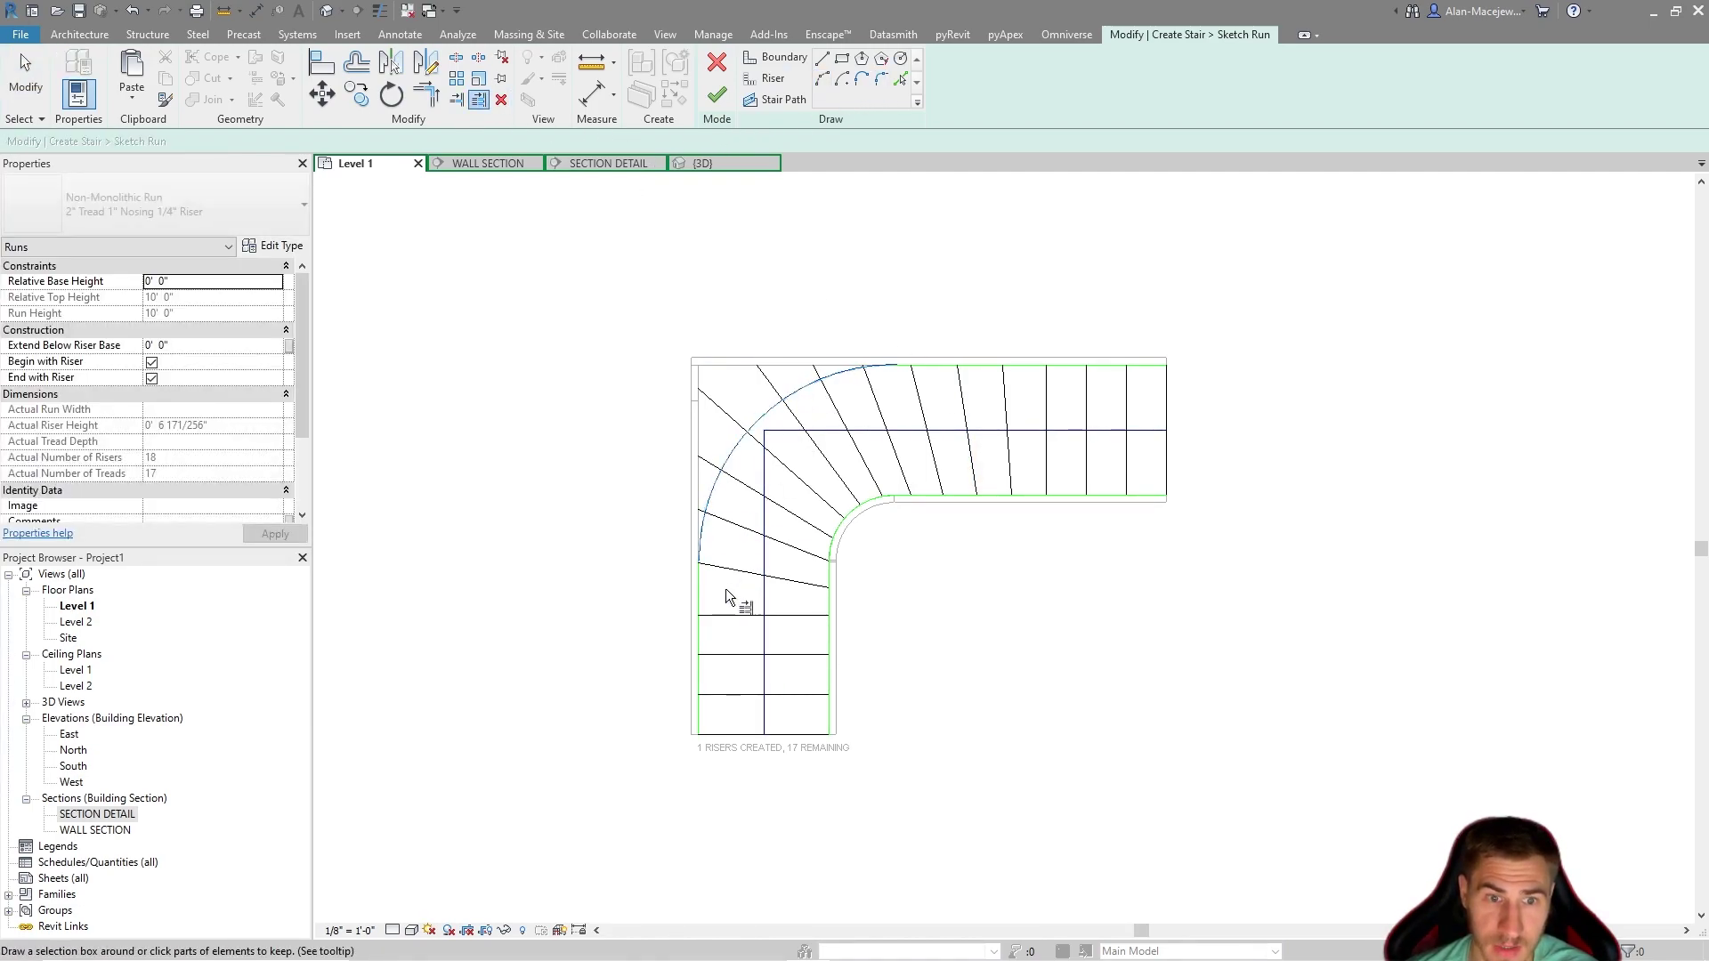
click(758, 532)
click(792, 512)
click(836, 486)
click(848, 474)
click(870, 466)
key(Escape)
scroll(877, 428, up, 2)
click(728, 107)
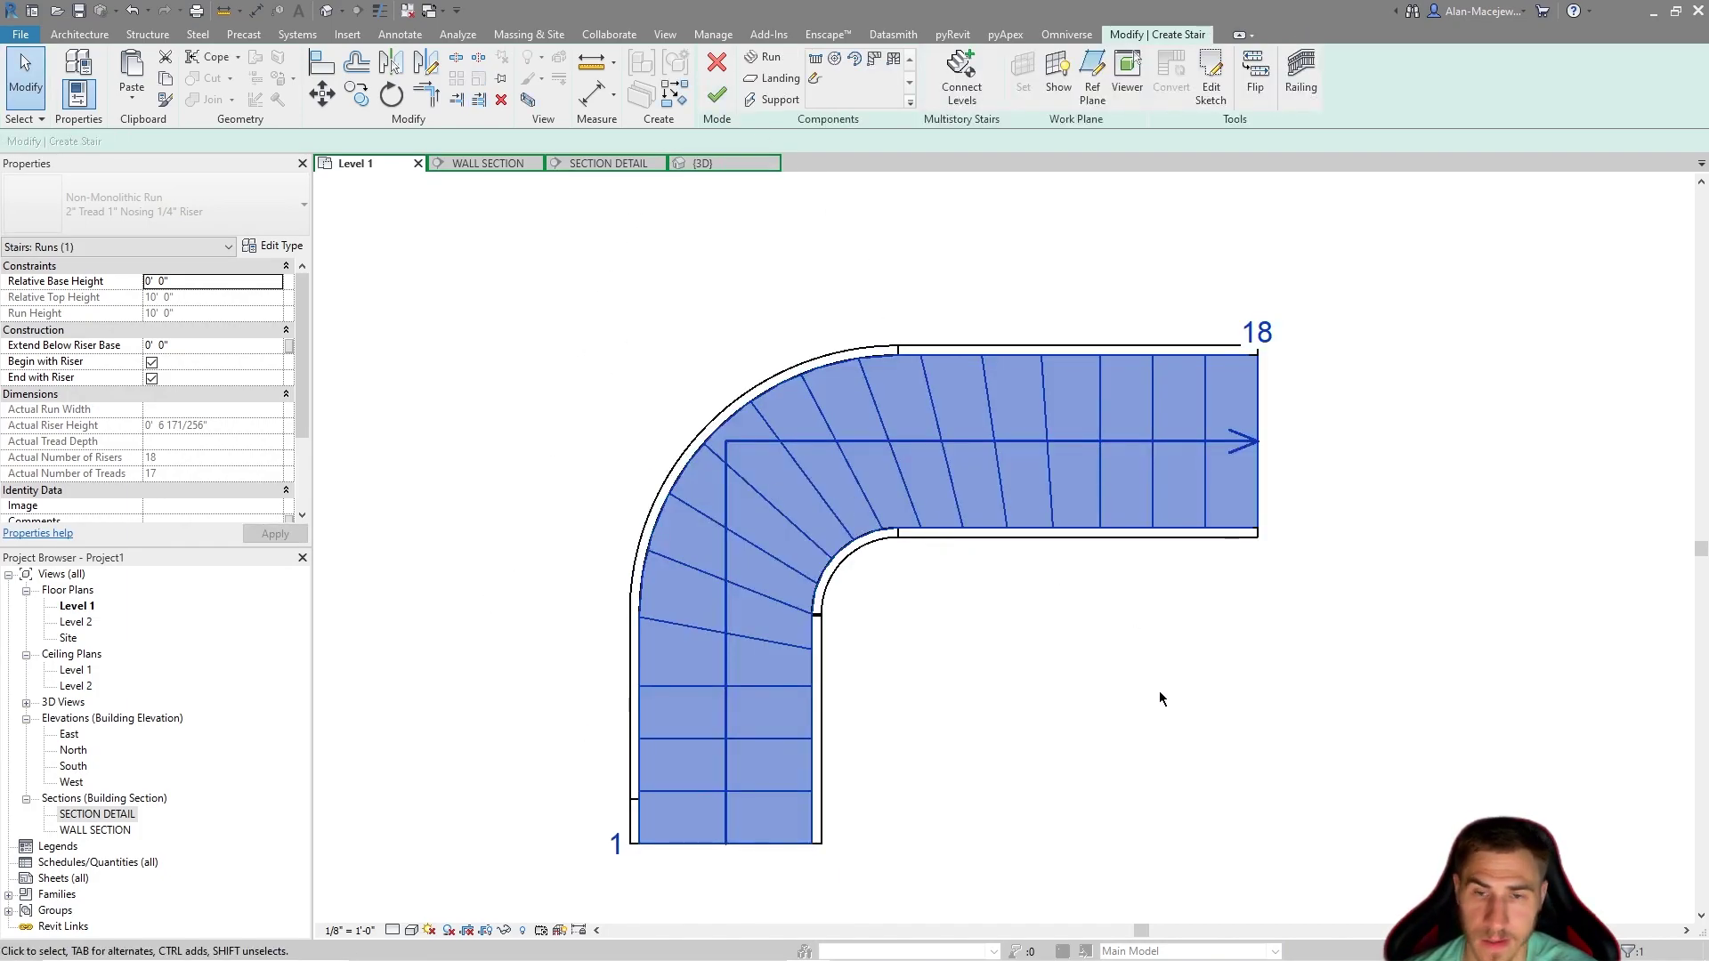
Review the run's properties, then finish the curved stair so it shows in Level 1 with UP.
click(1160, 694)
scroll(992, 804, down, 1)
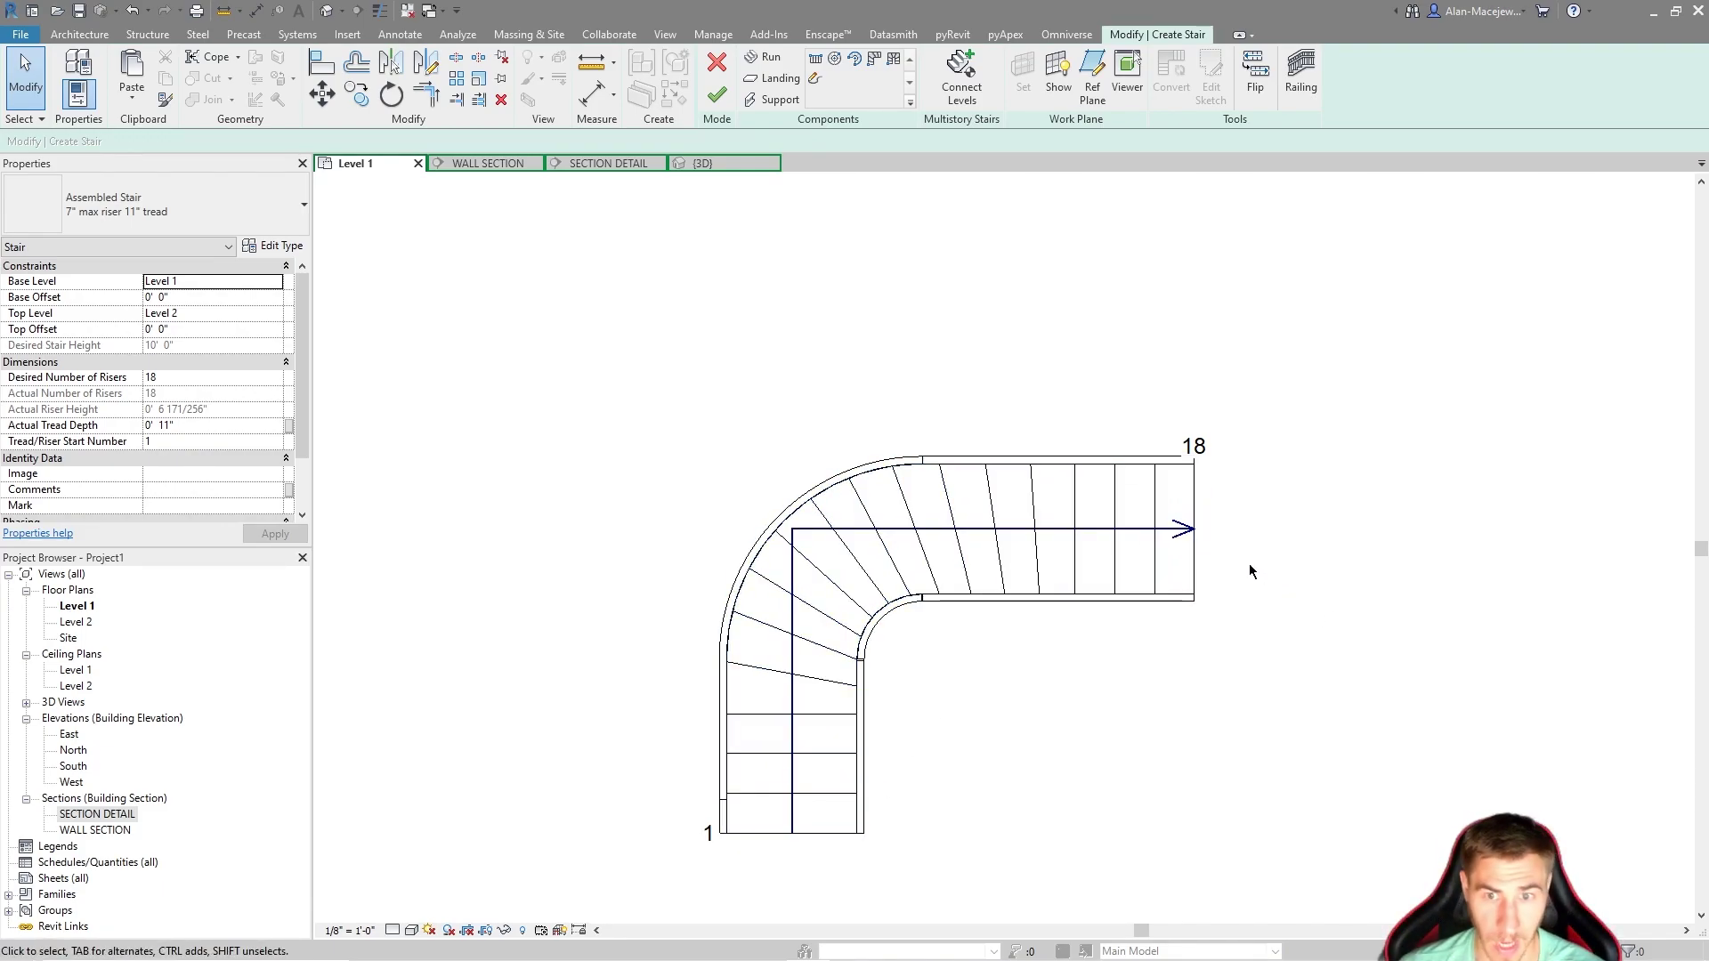
click(1195, 563)
scroll(253, 435, down, 3)
scroll(168, 372, up, 3)
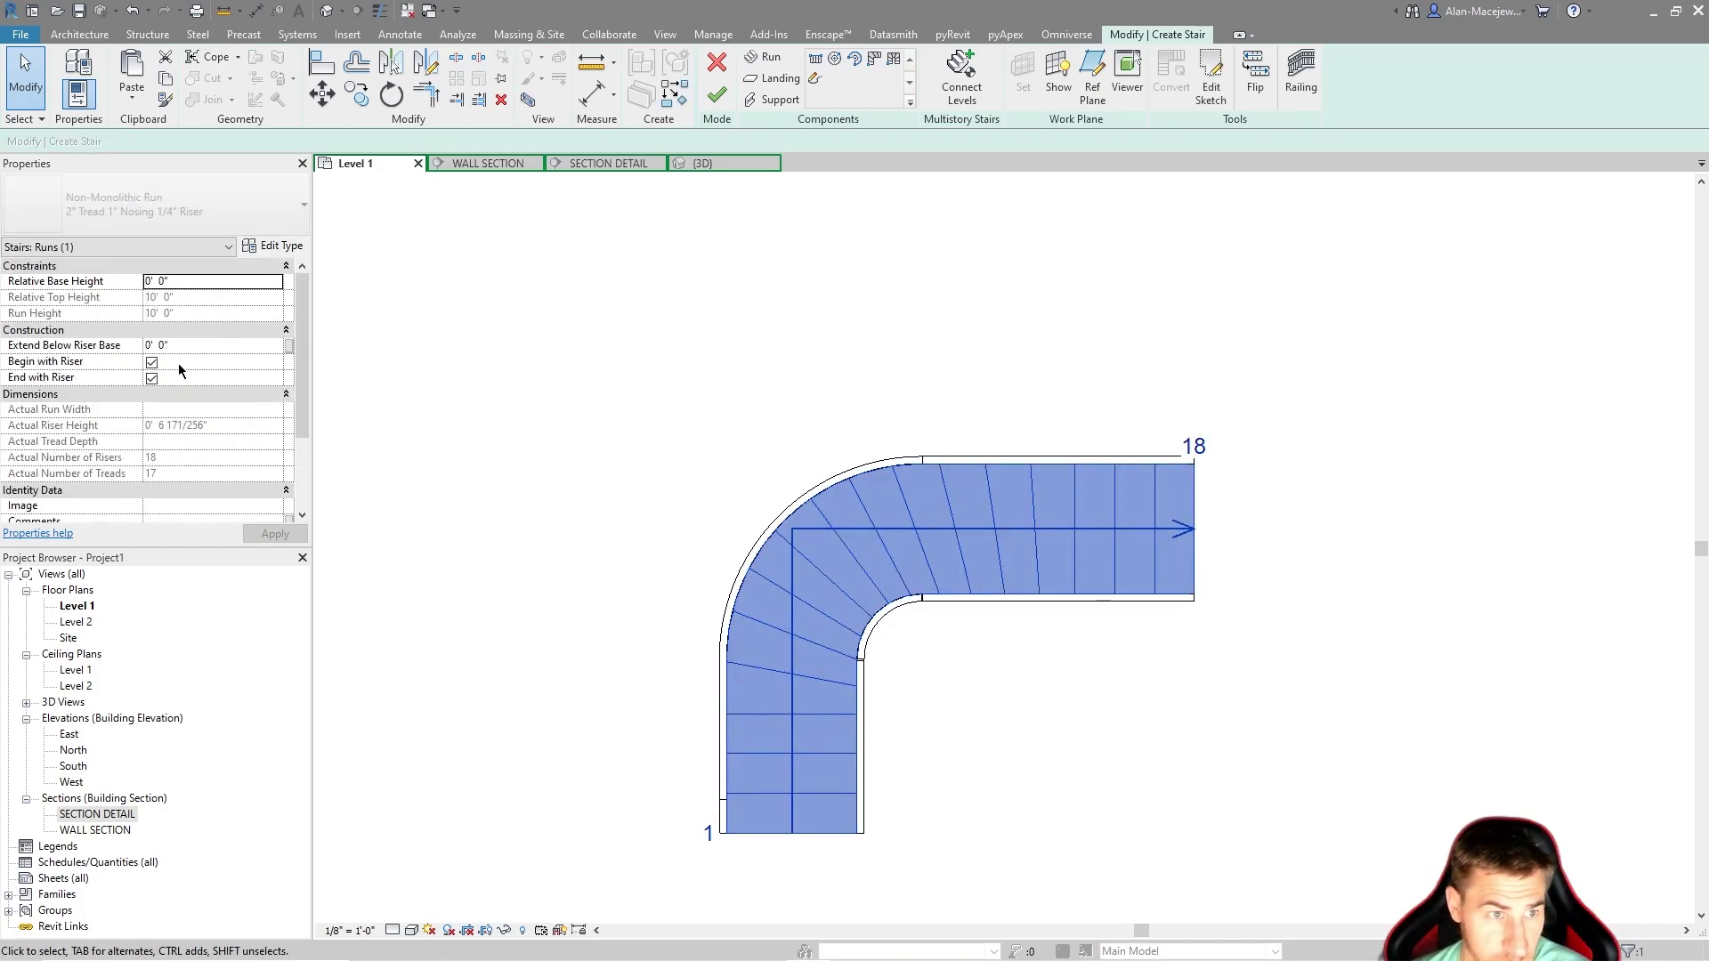
scroll(109, 424, down, 3)
click(733, 424)
click(820, 639)
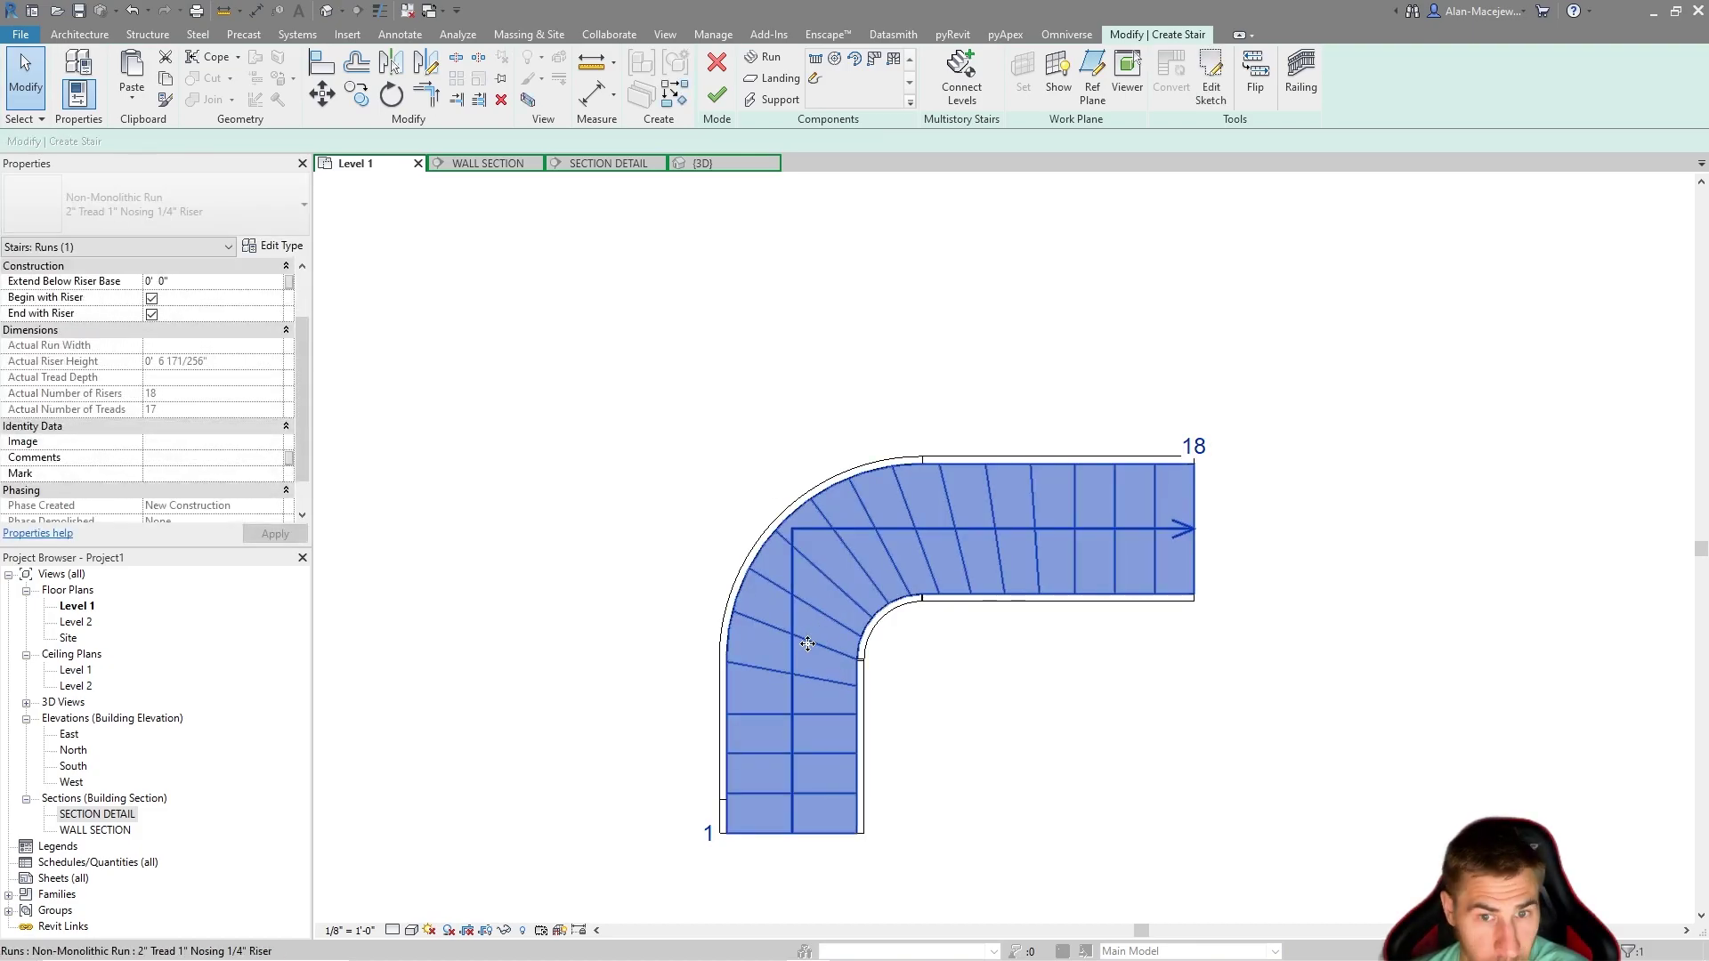
scroll(125, 445, down, 1)
scroll(106, 388, up, 3)
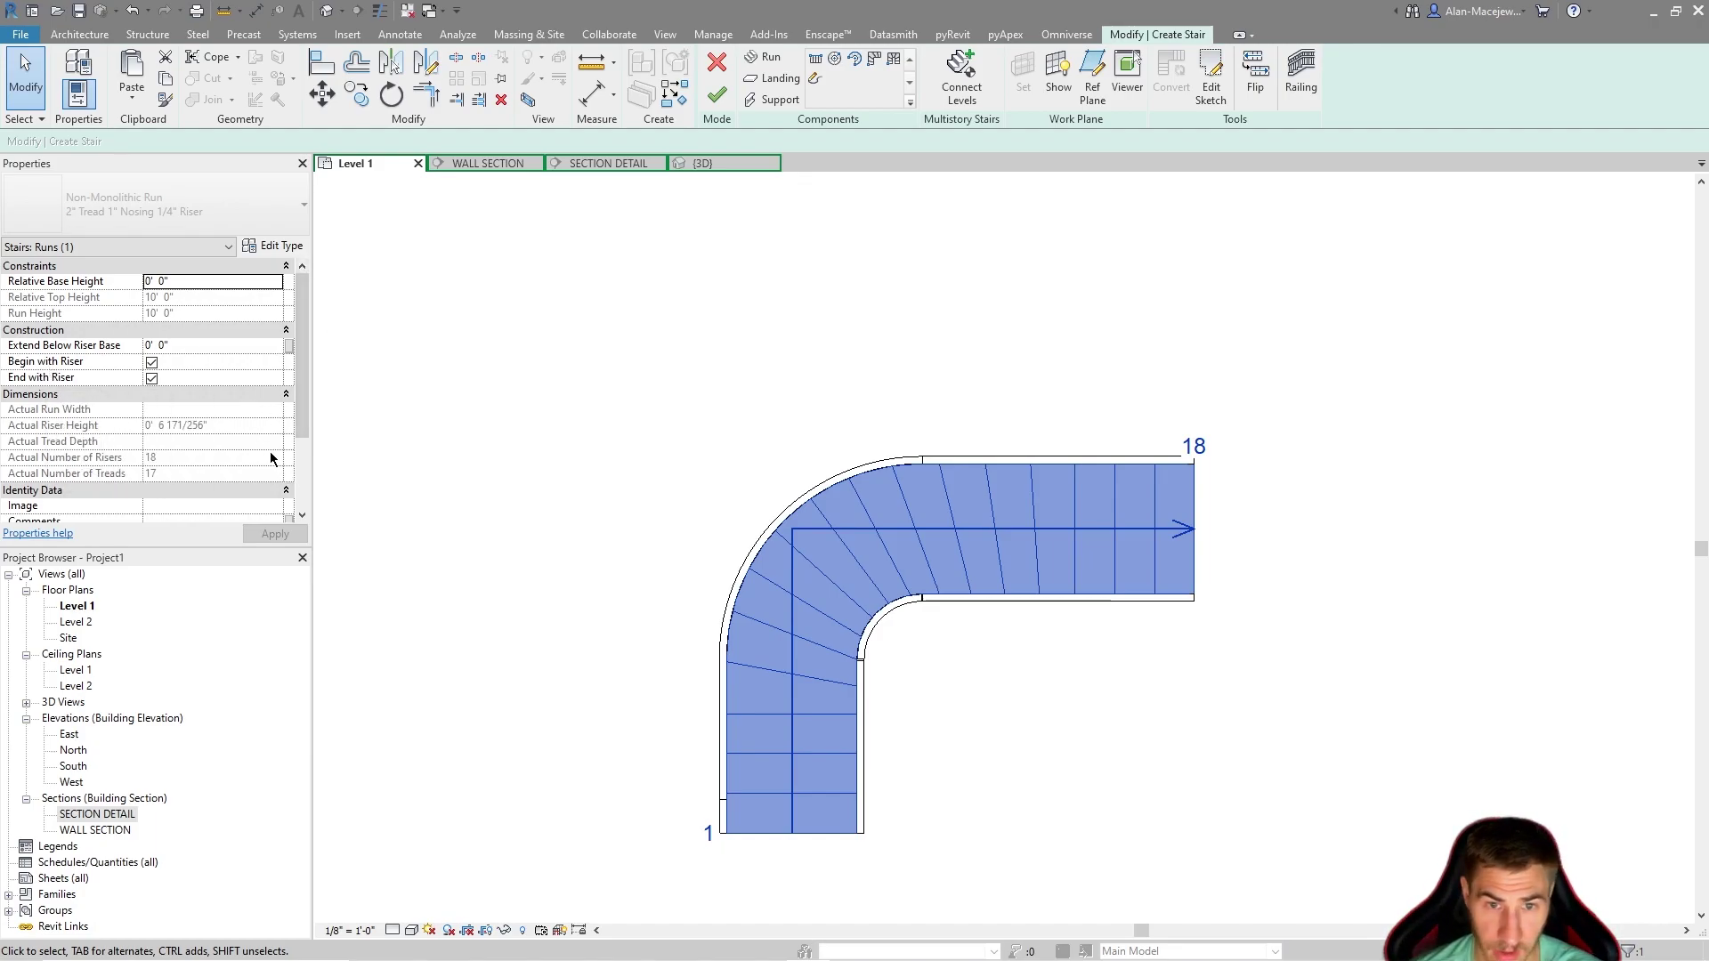
click(943, 290)
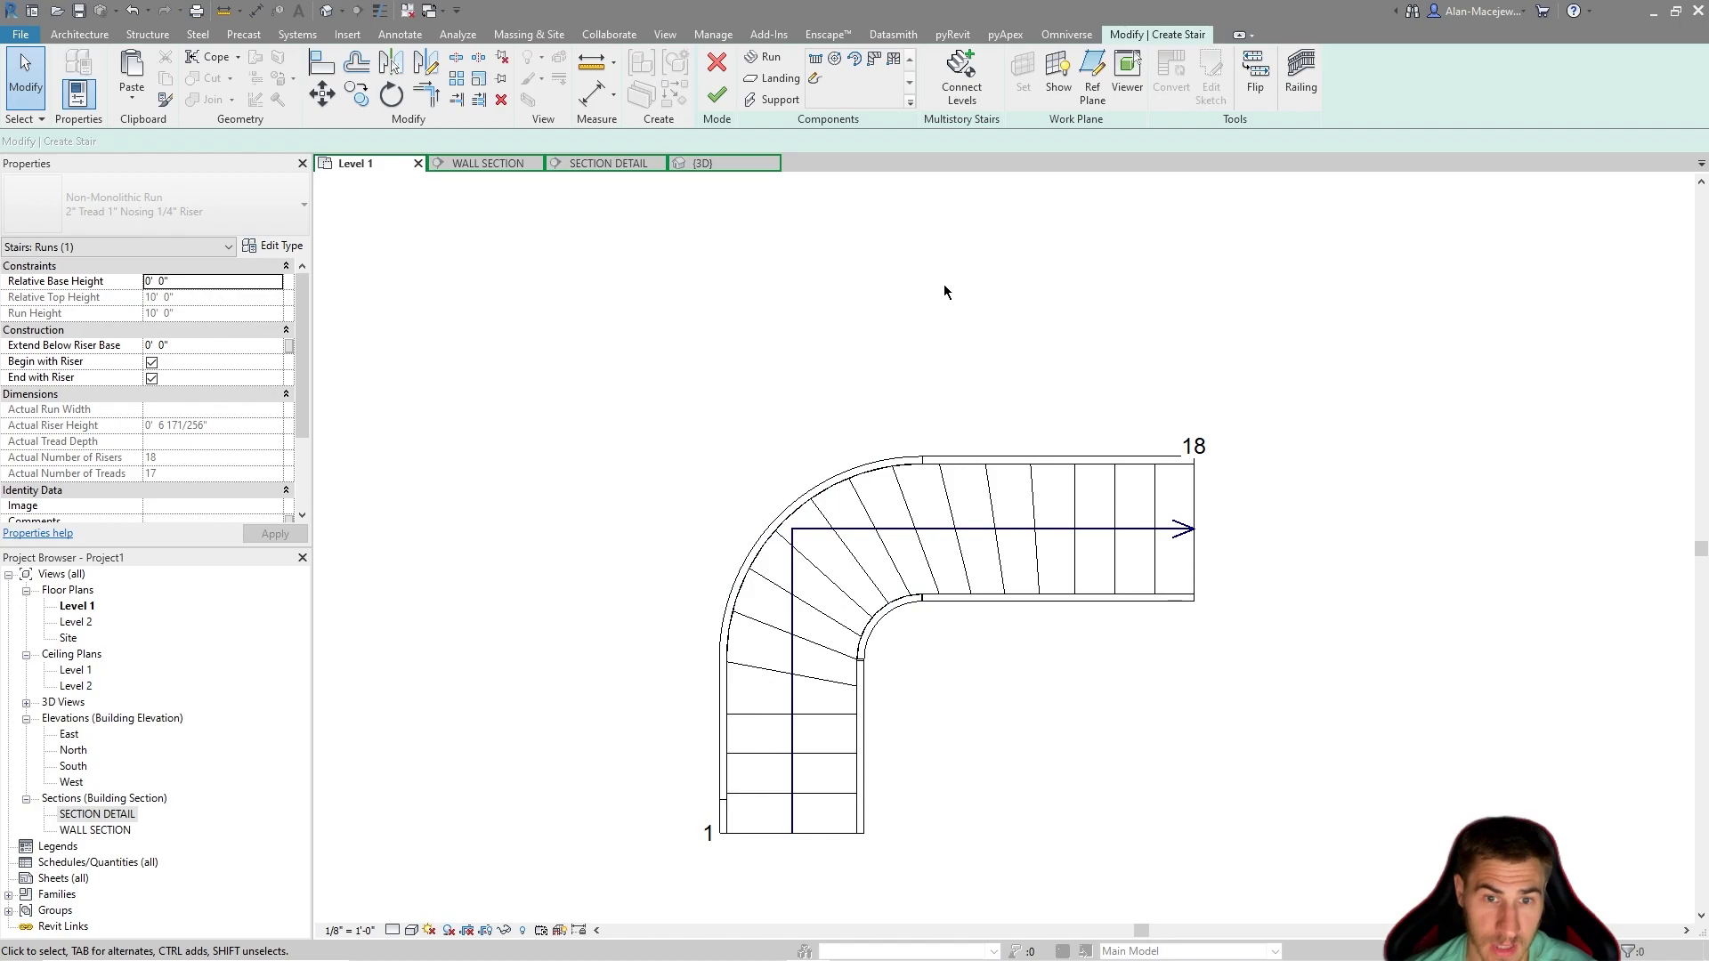
click(718, 95)
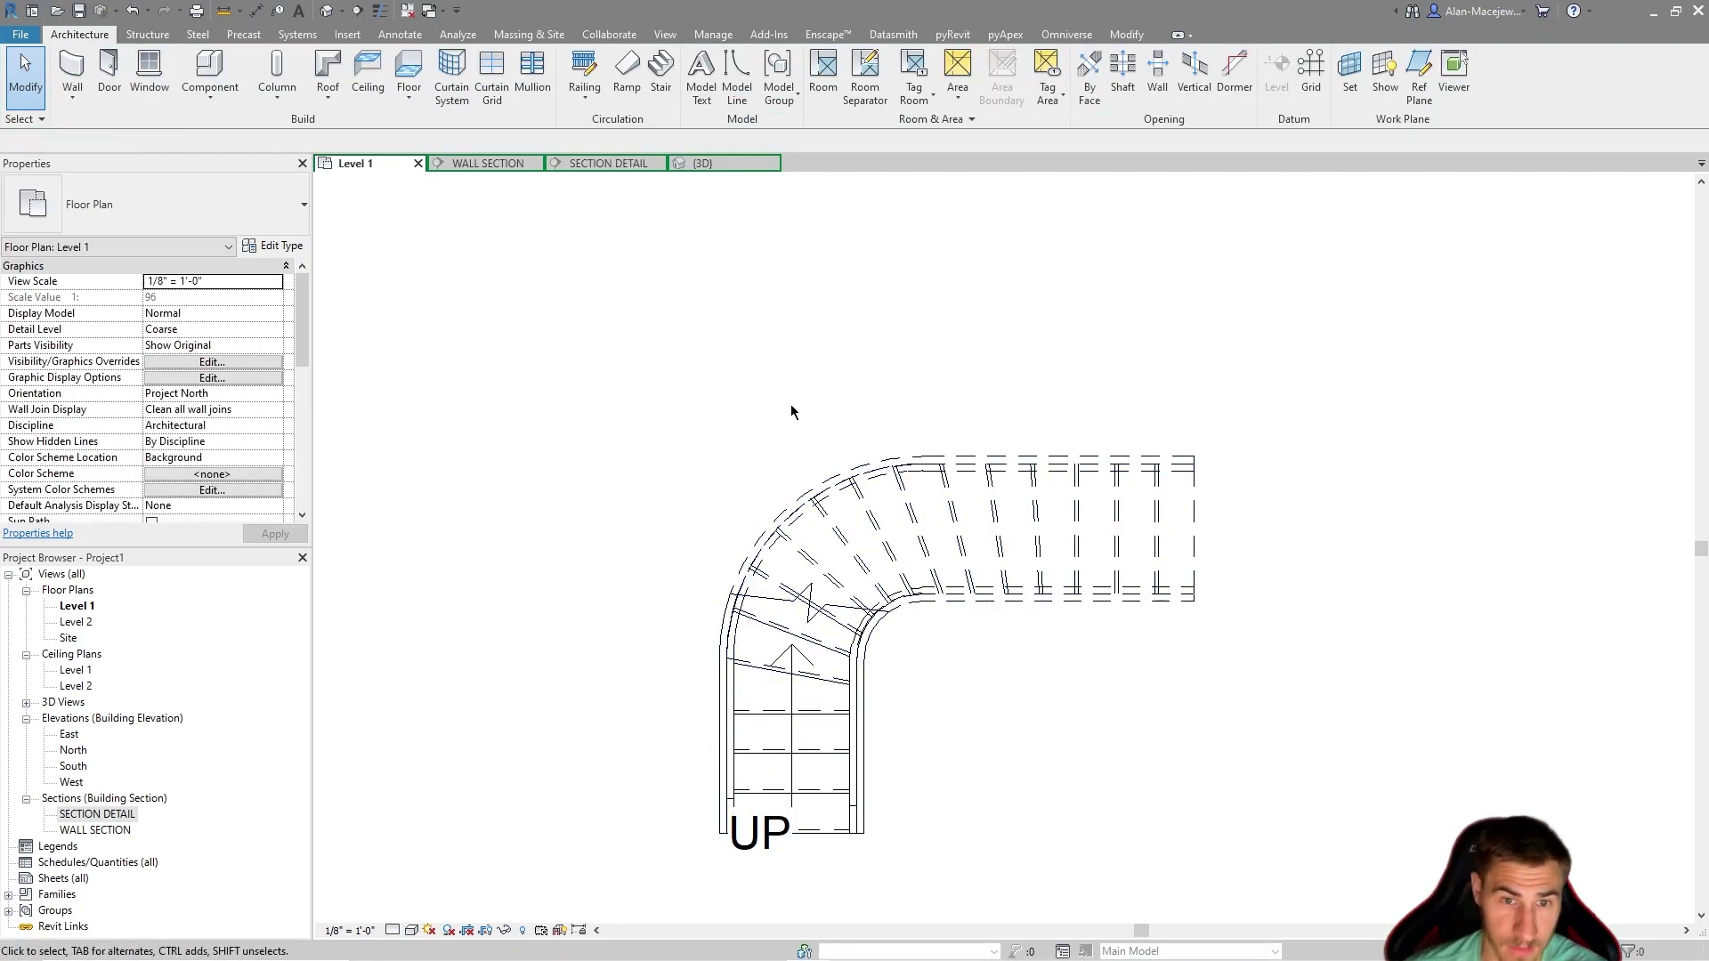
Pan the plan aside and start a new stair with the U-Shape Winder run.
scroll(895, 577, down, 2)
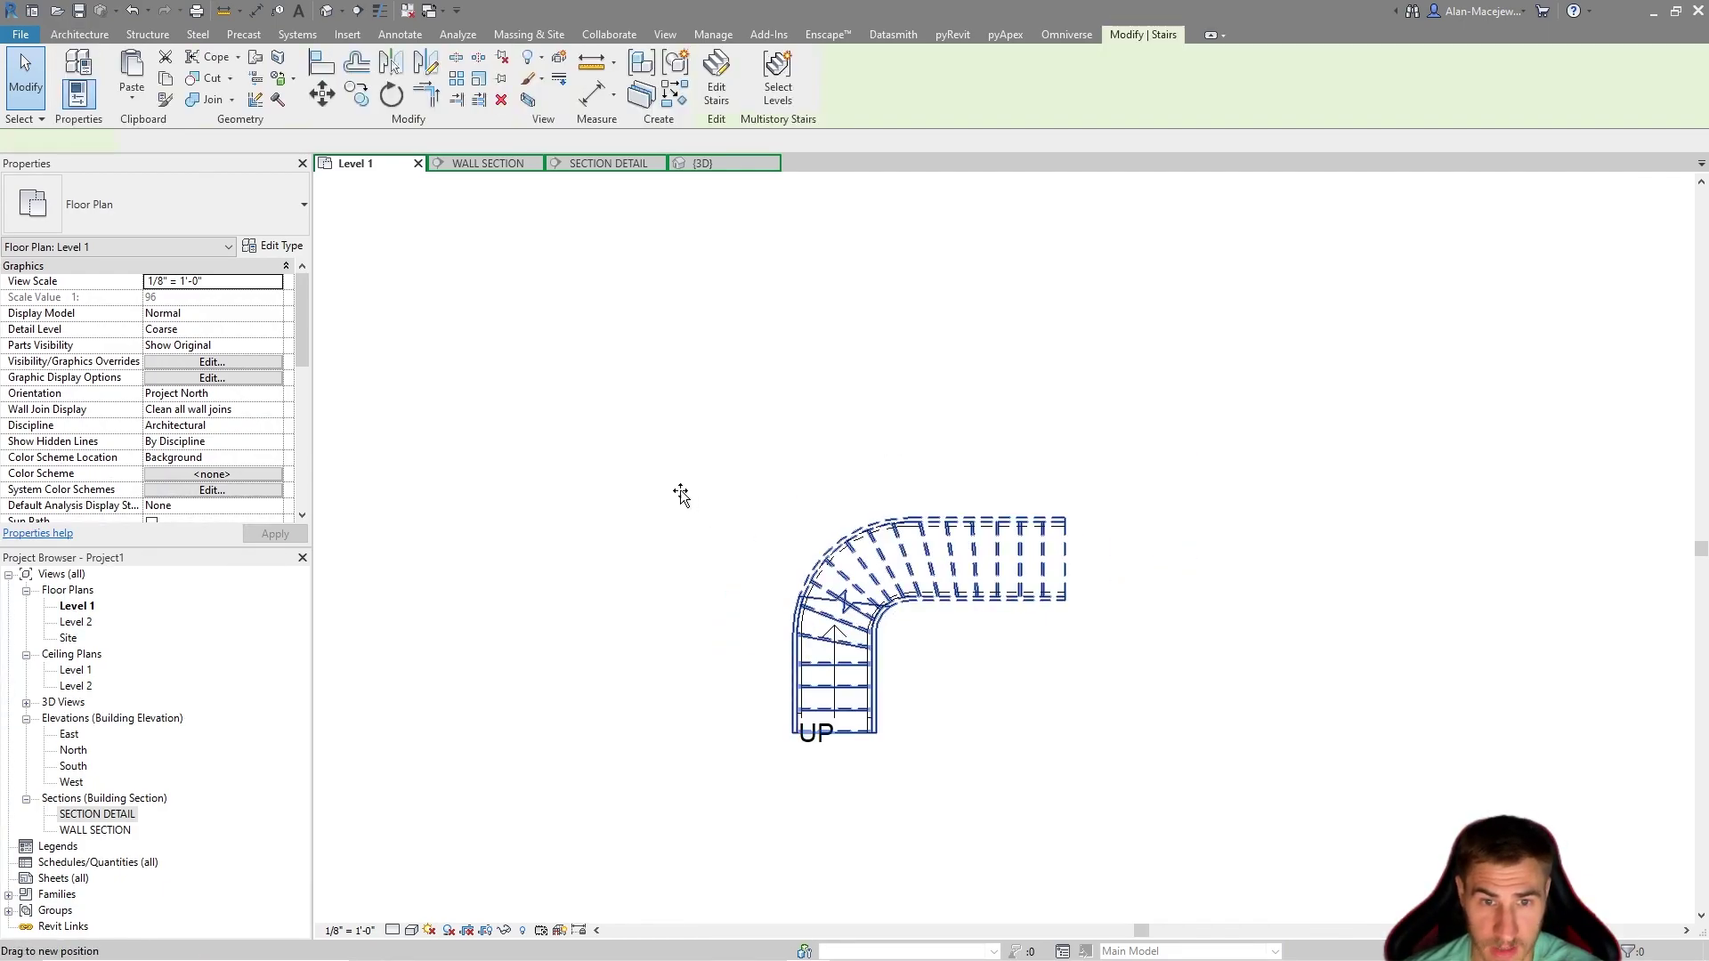
middle_drag(1314, 562, 1042, 506)
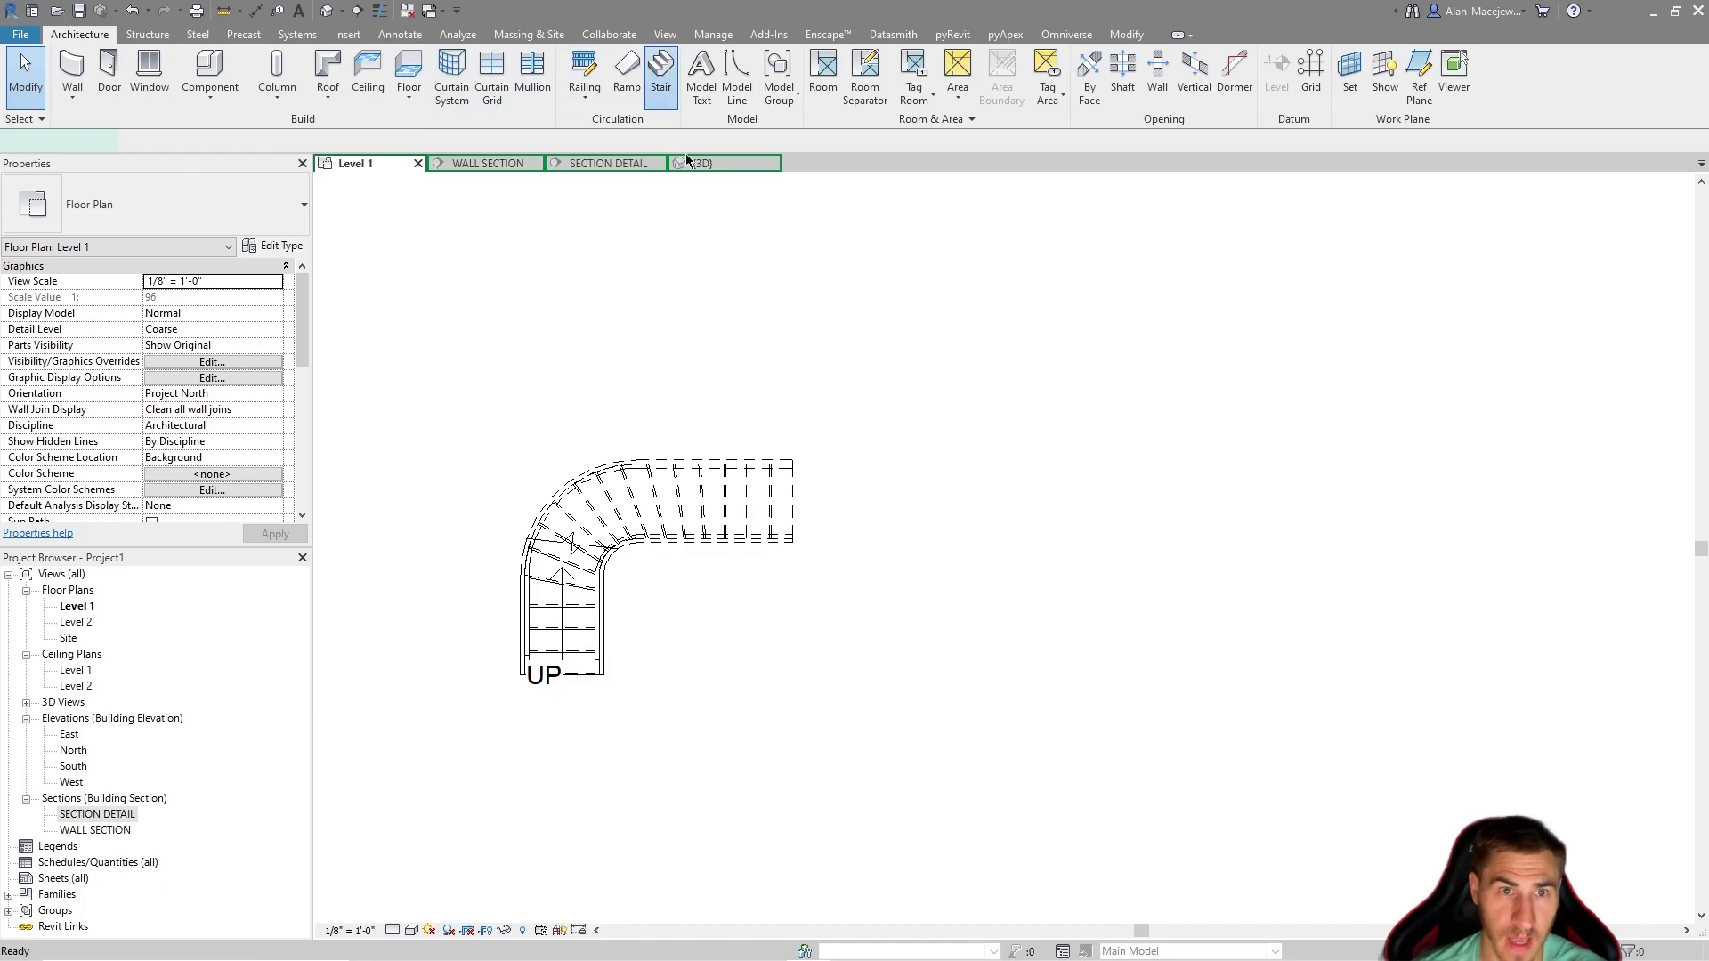
click(661, 71)
click(894, 60)
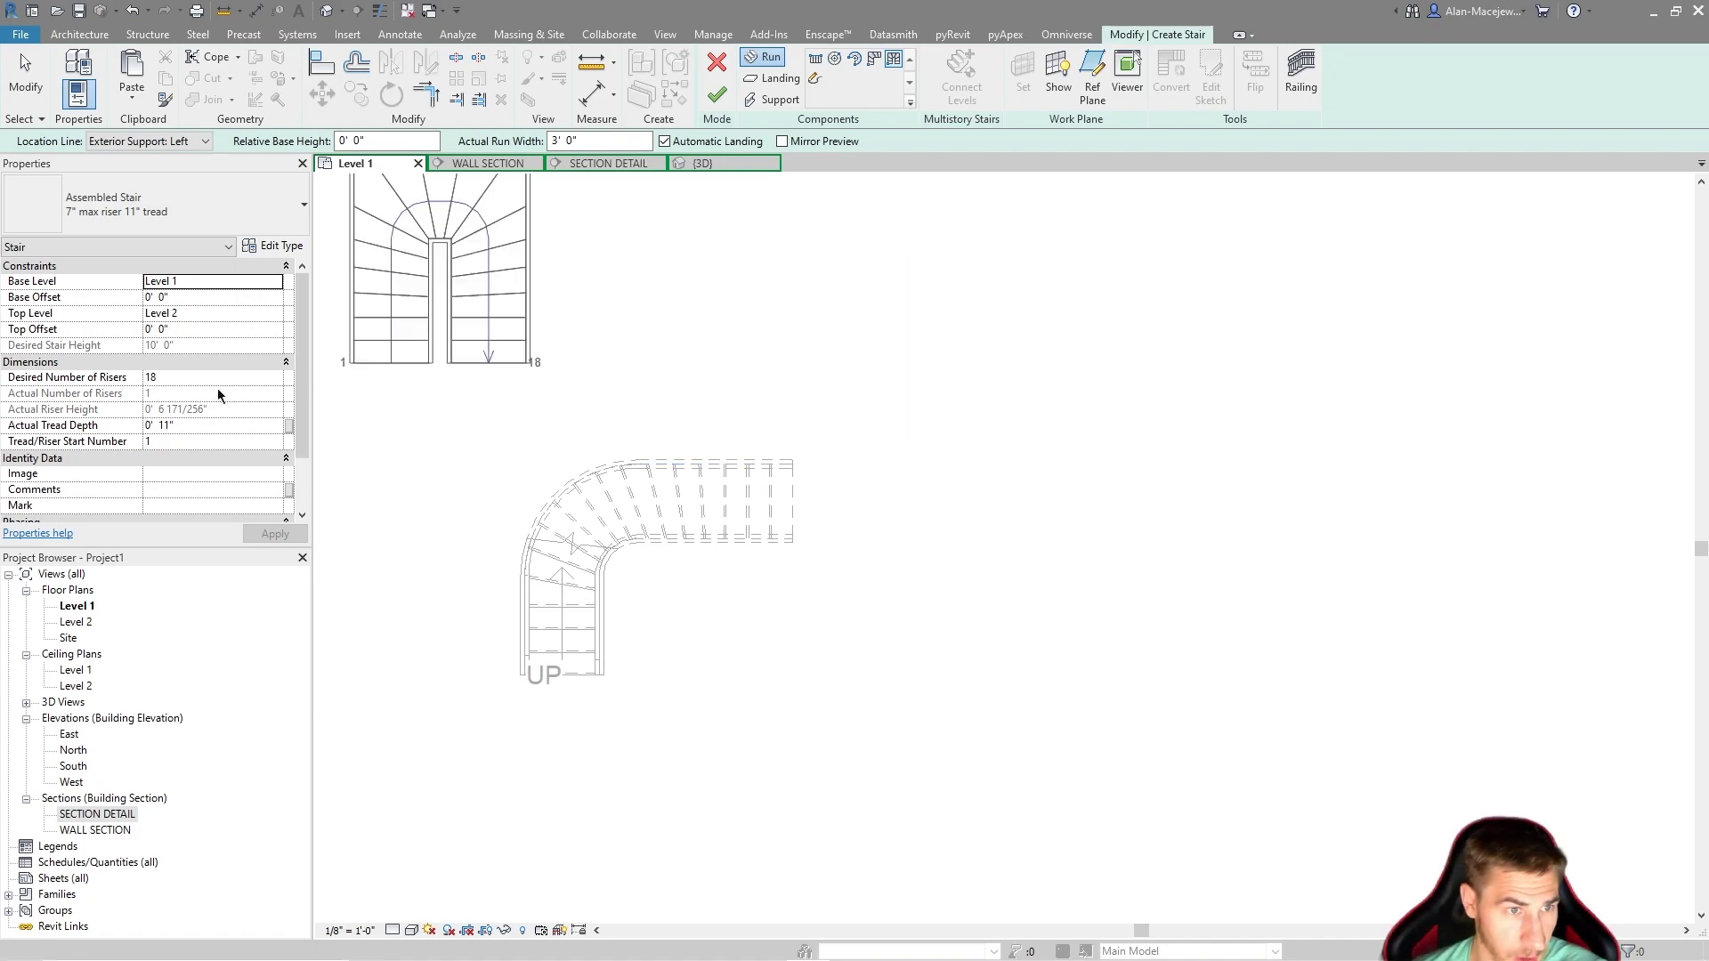
Try 52 as the desired number of risers, then start setting it back to 18.
click(183, 380)
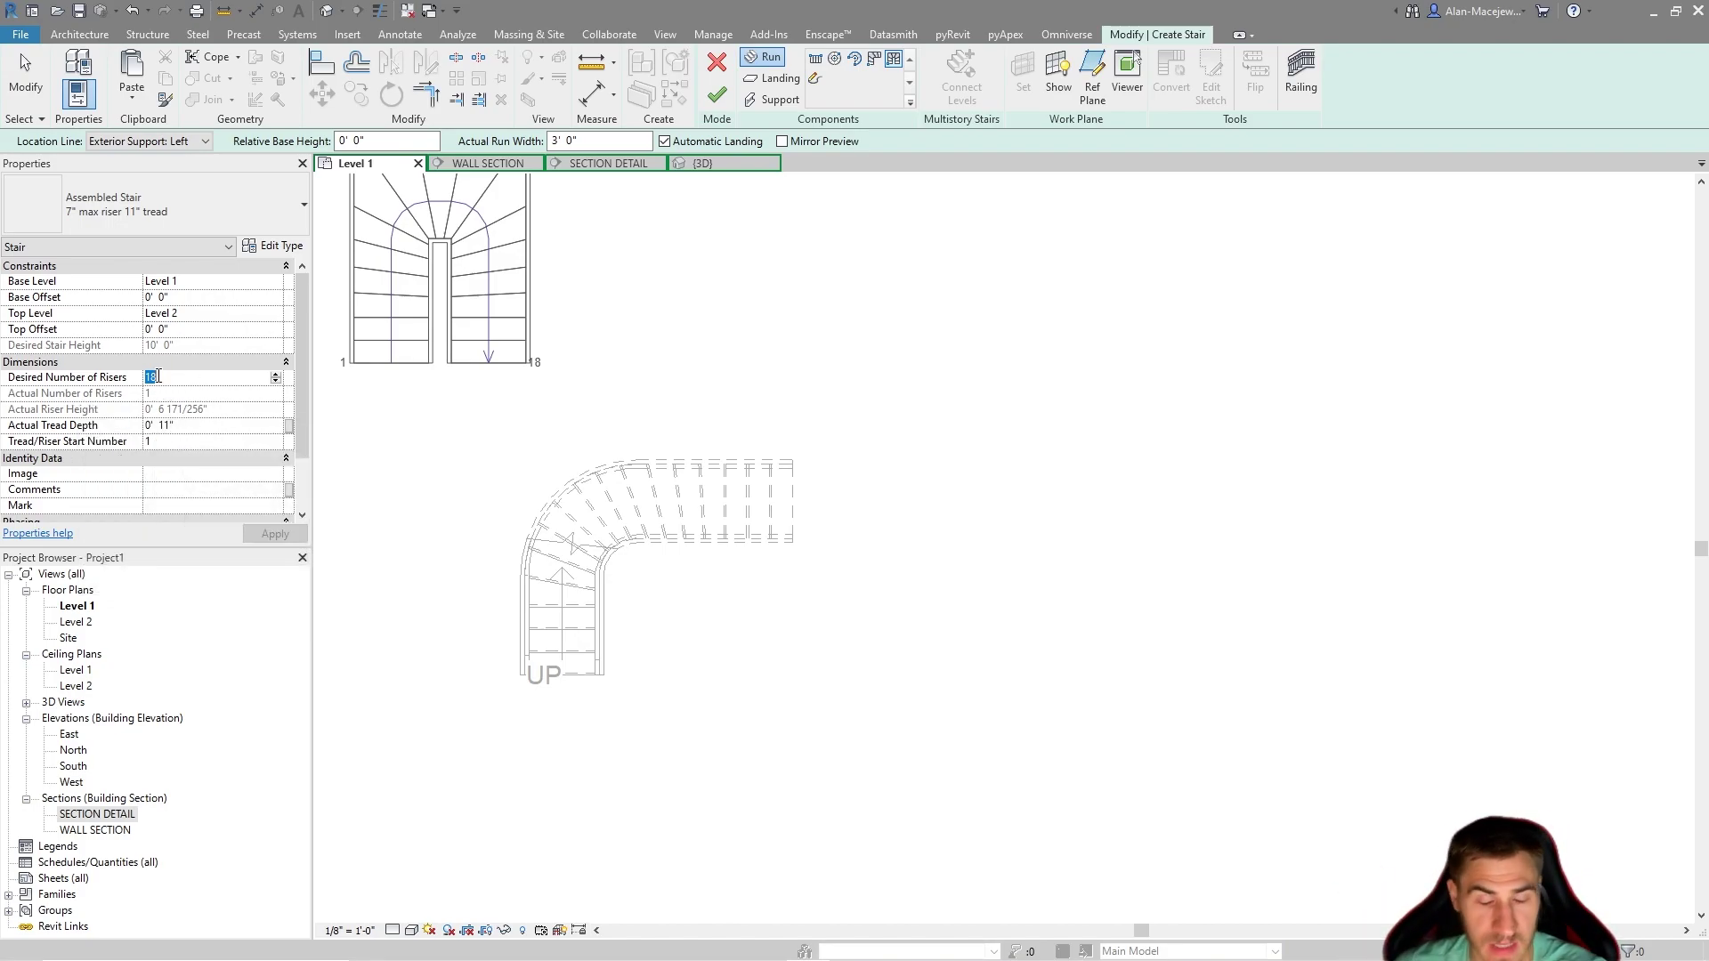
text(52)
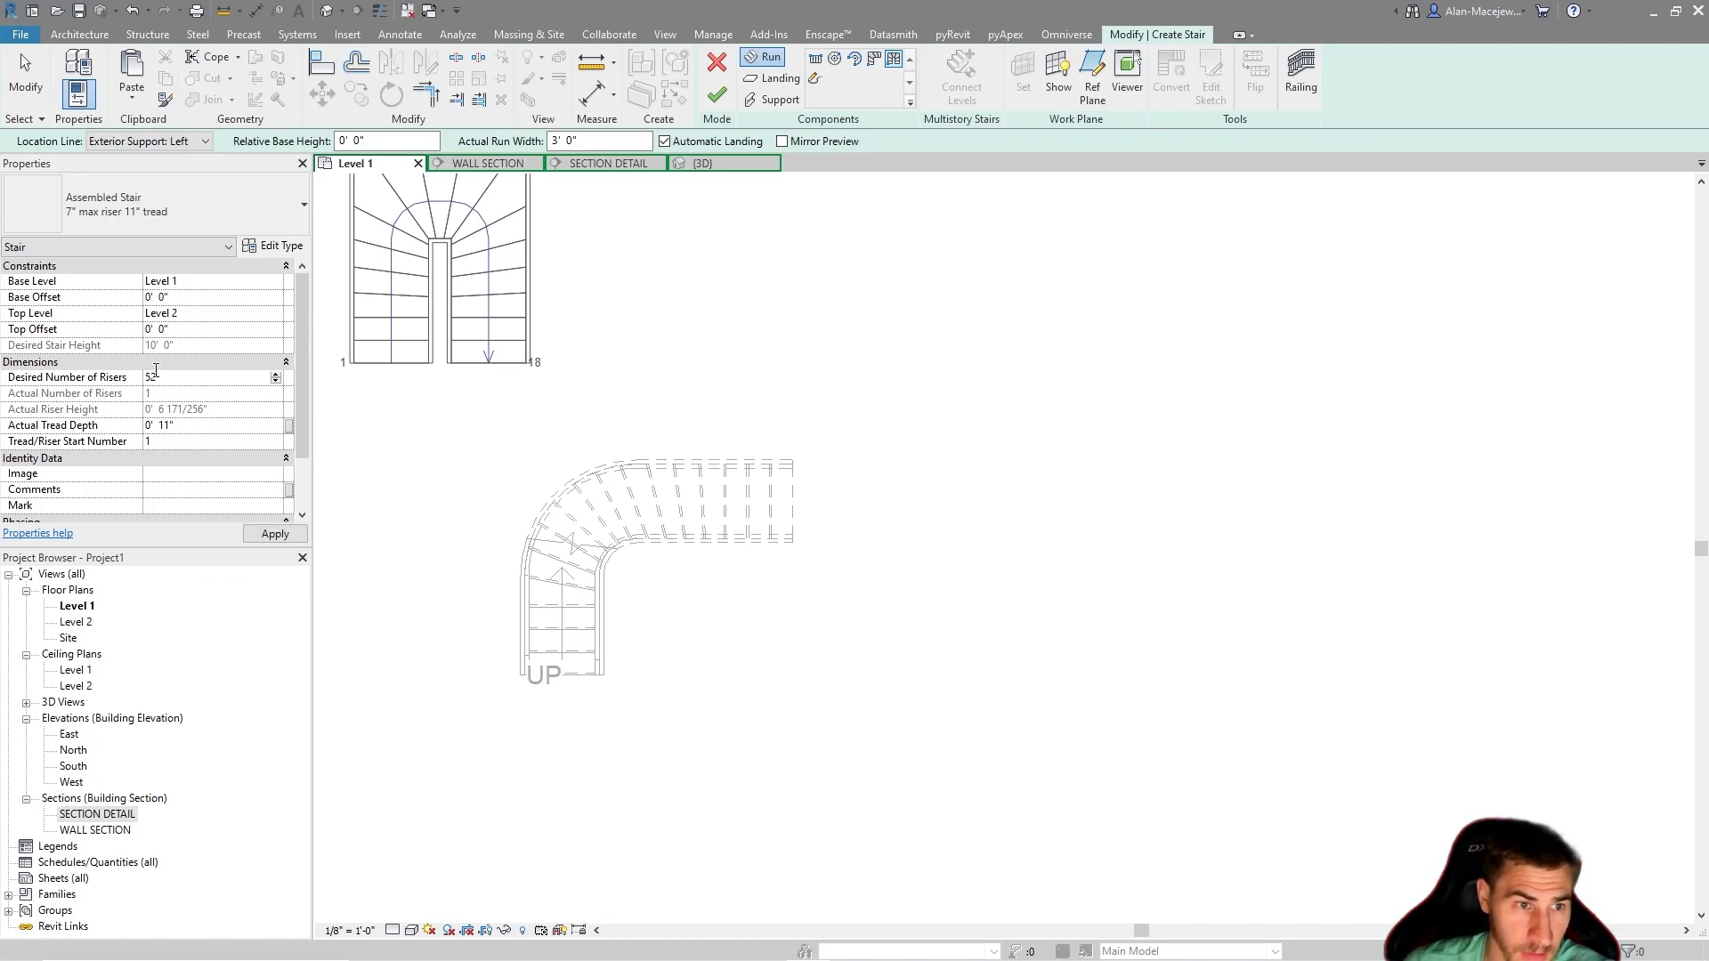
key(Return)
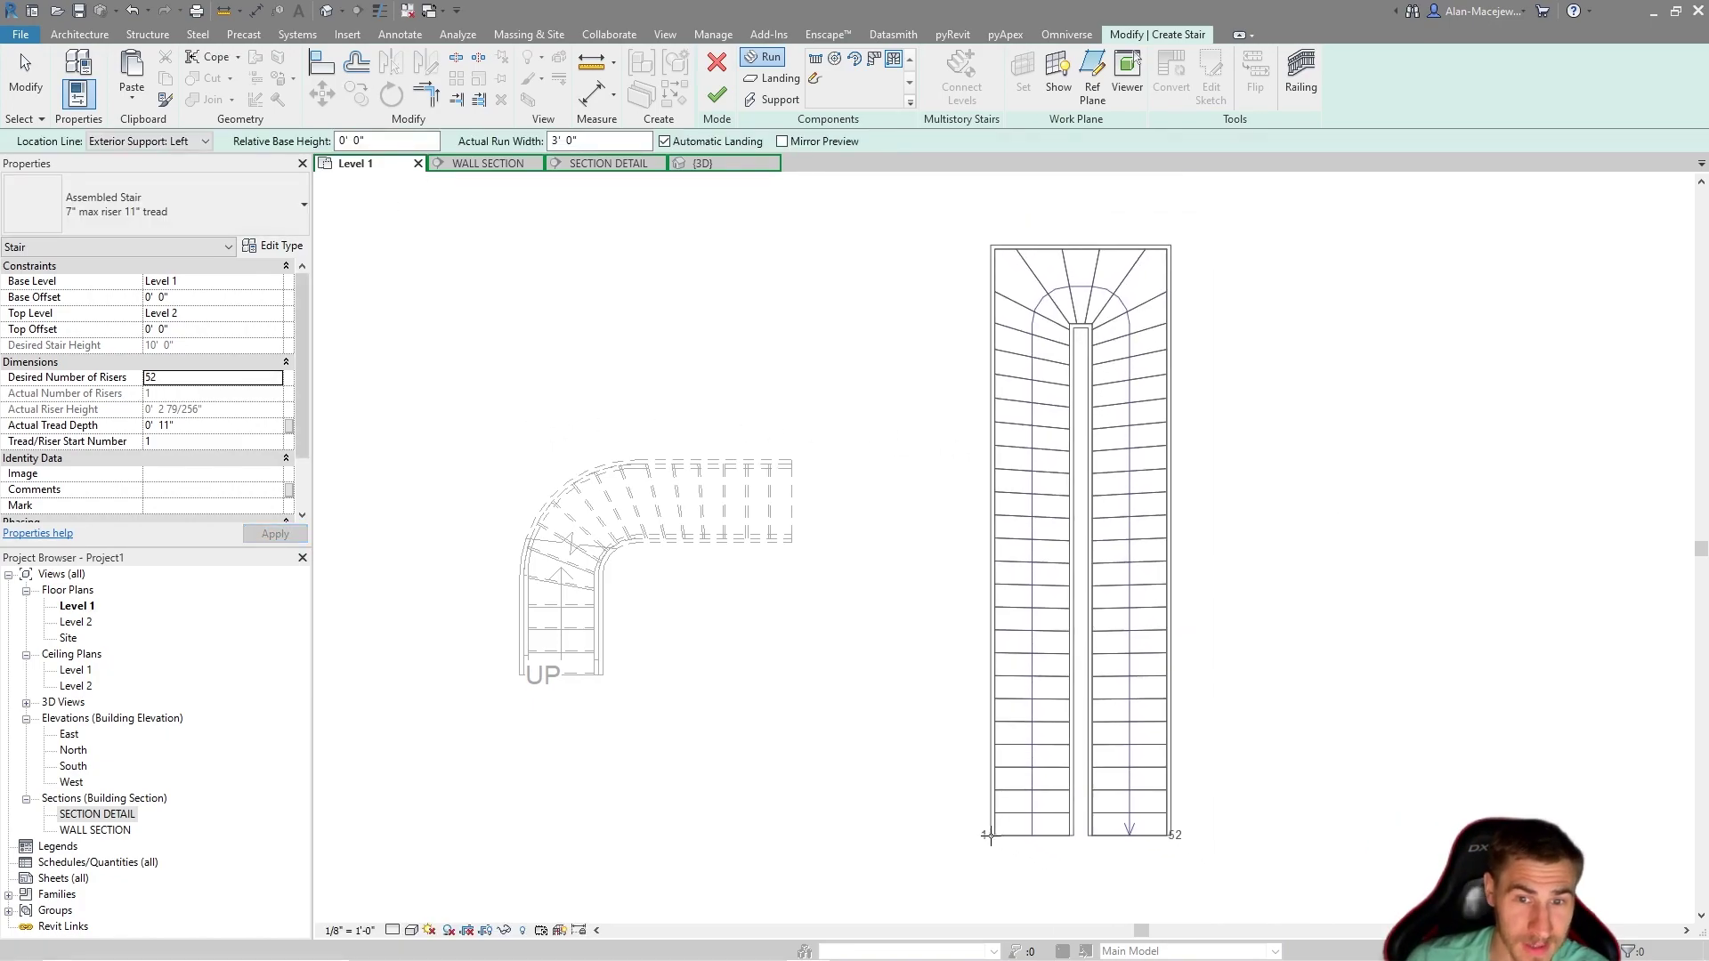
click(199, 378)
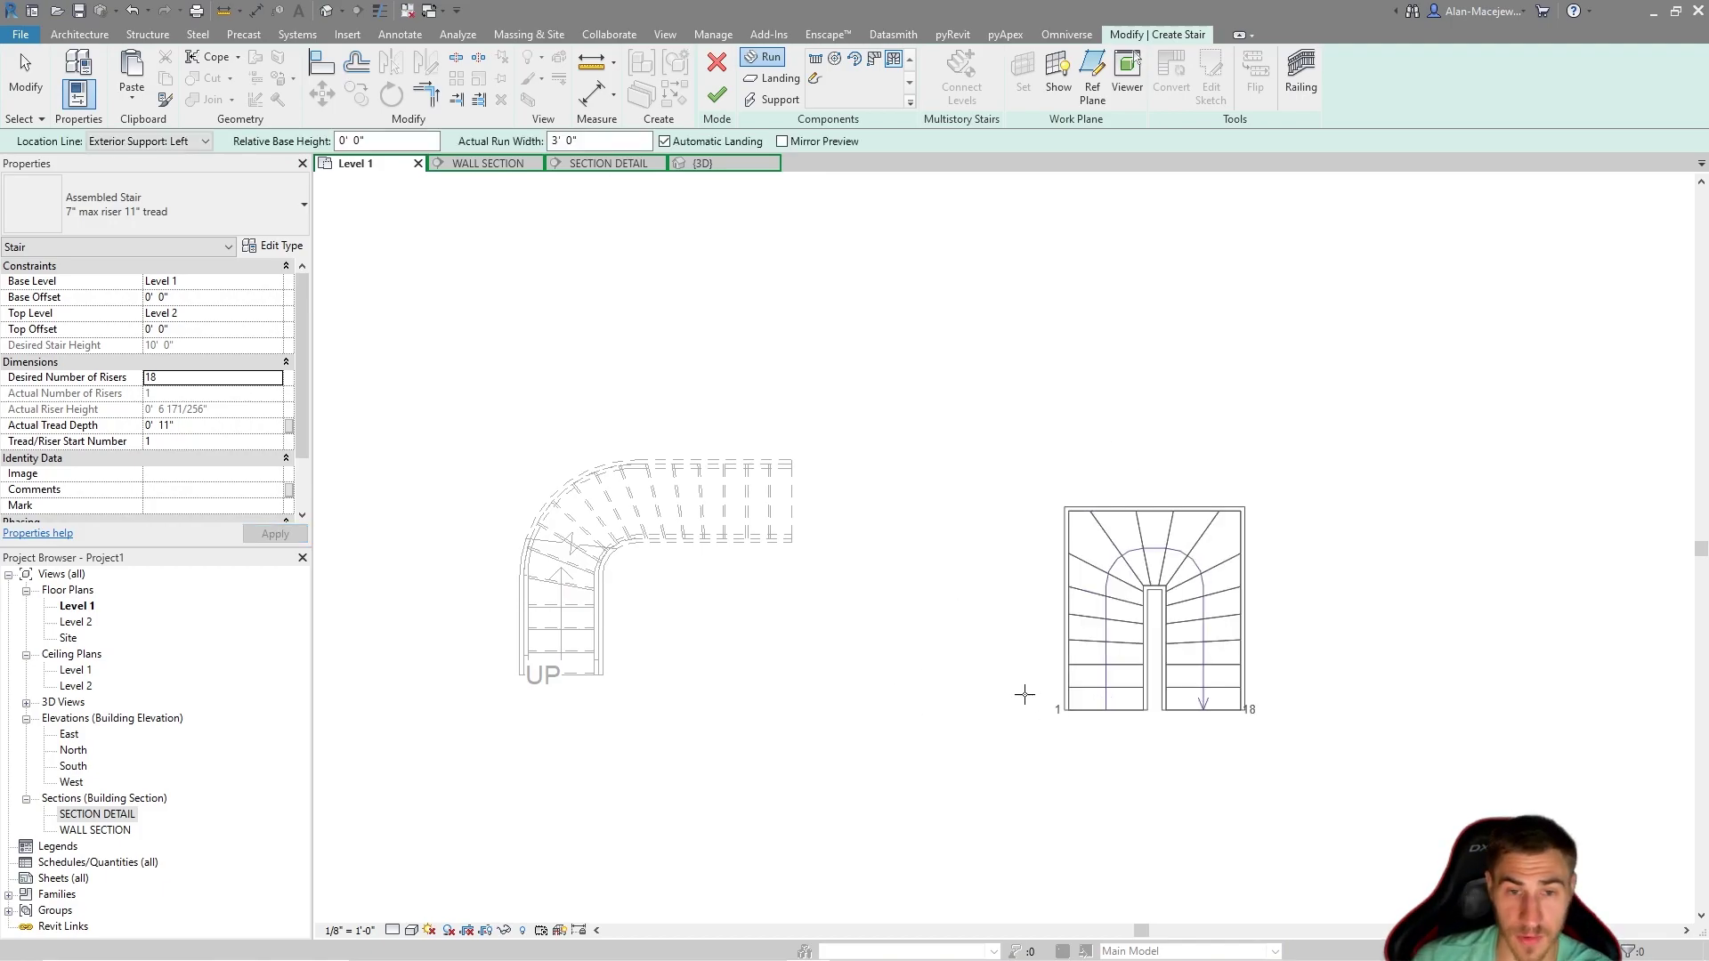
Place the U-shape winder run in the plan and select it.
click(967, 778)
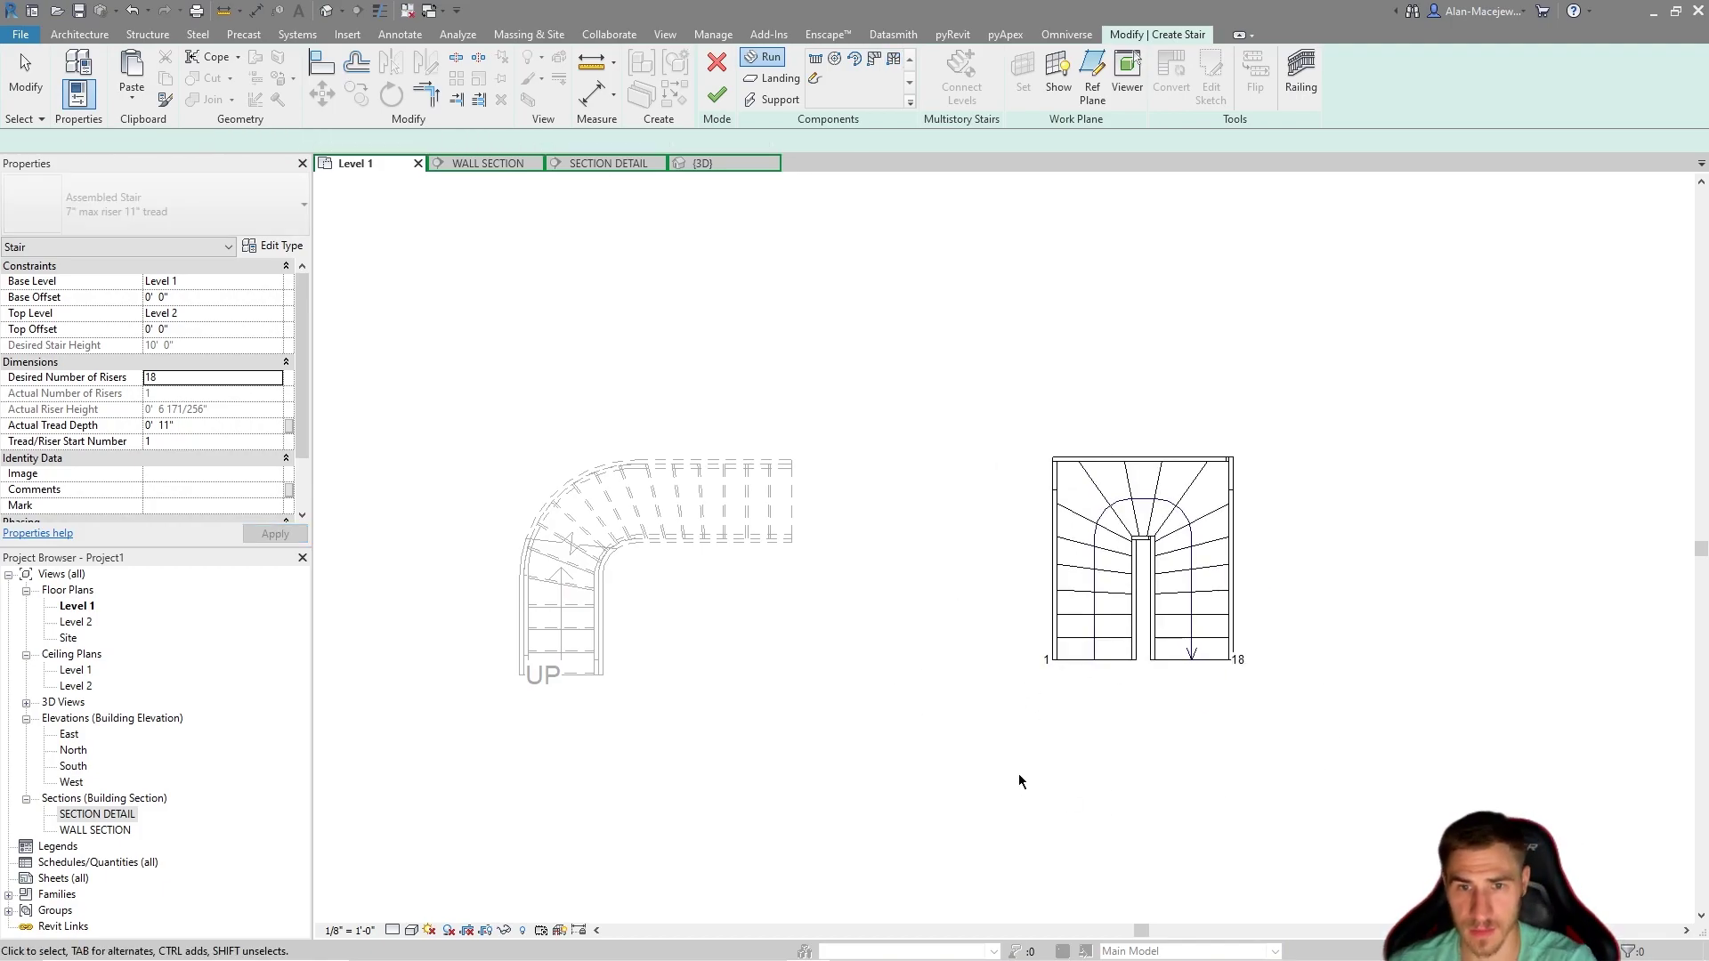
key(Escape)
scroll(1271, 574, up, 2)
scroll(1335, 535, up, 2)
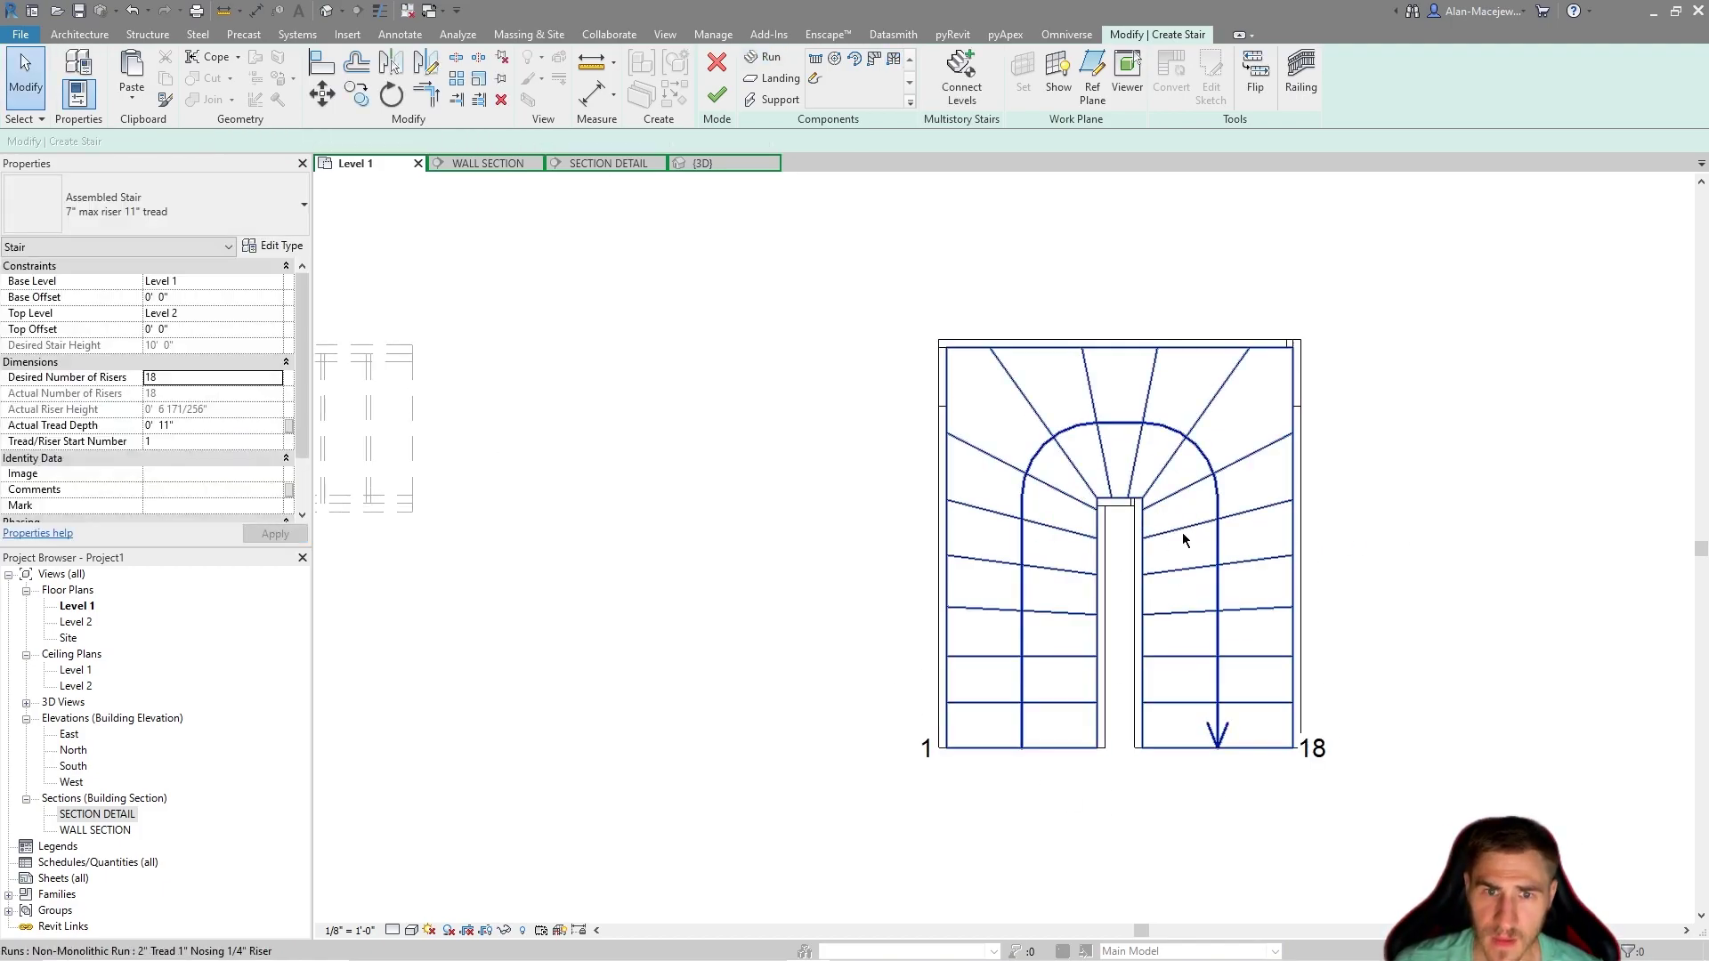
click(1150, 549)
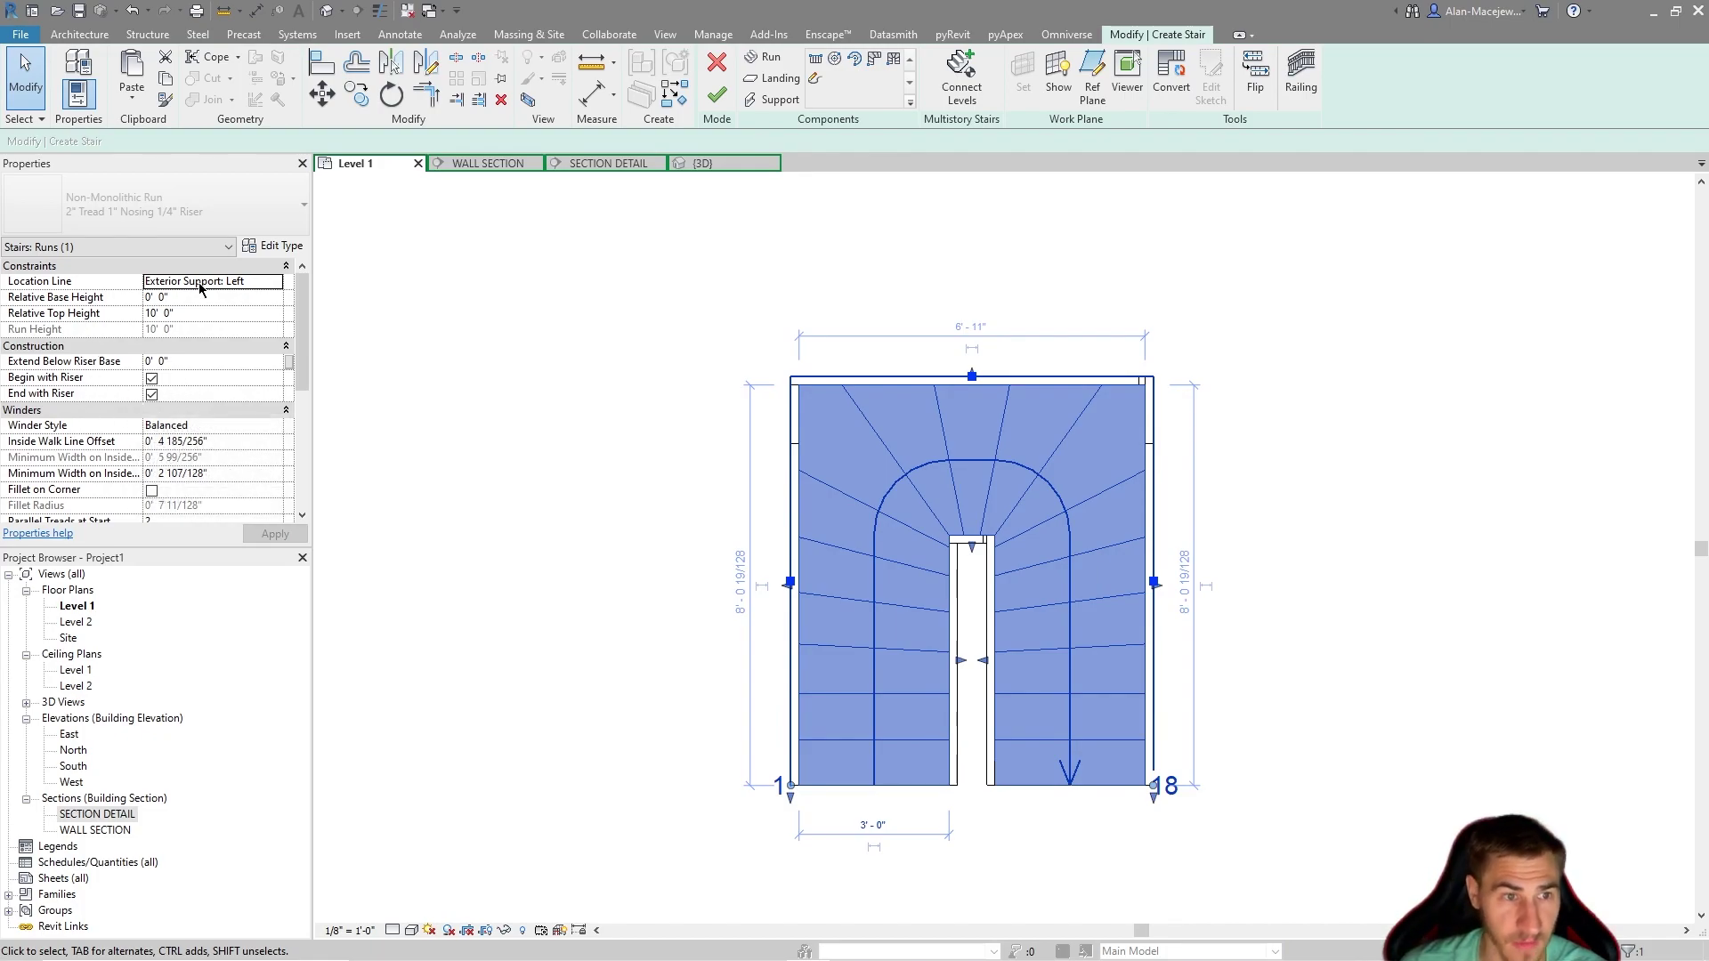
Try the Single Point winder style, then switch the run back to Balanced winders.
scroll(156, 314, down, 3)
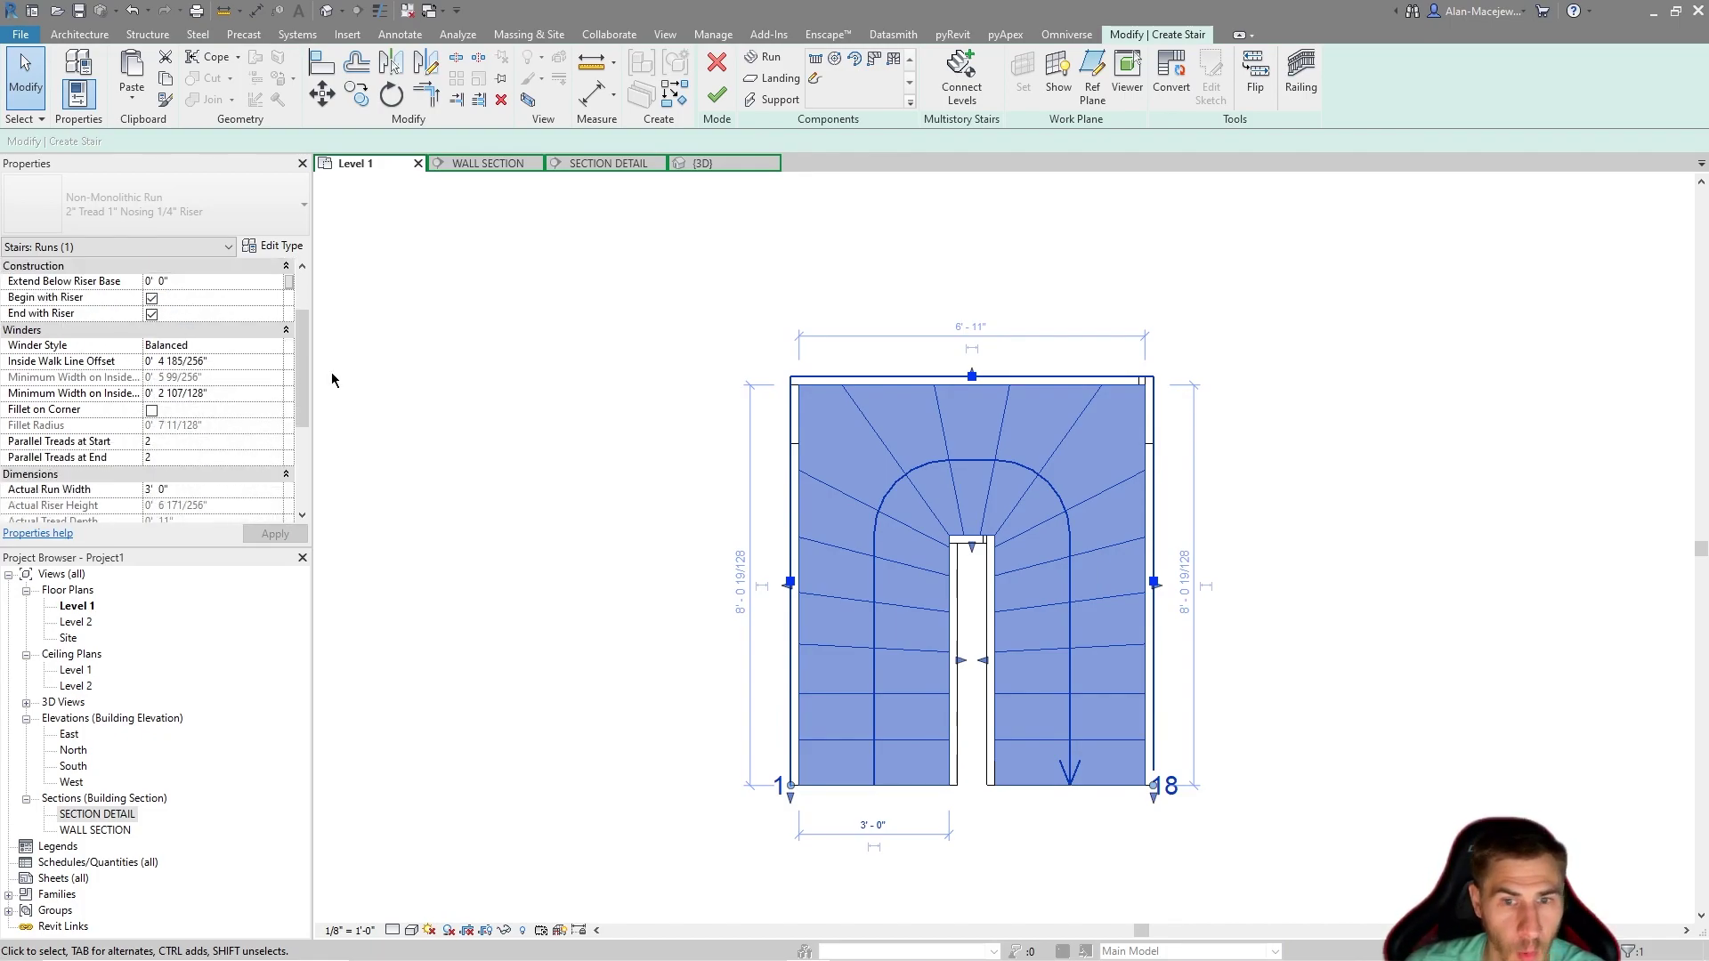
click(205, 346)
click(276, 346)
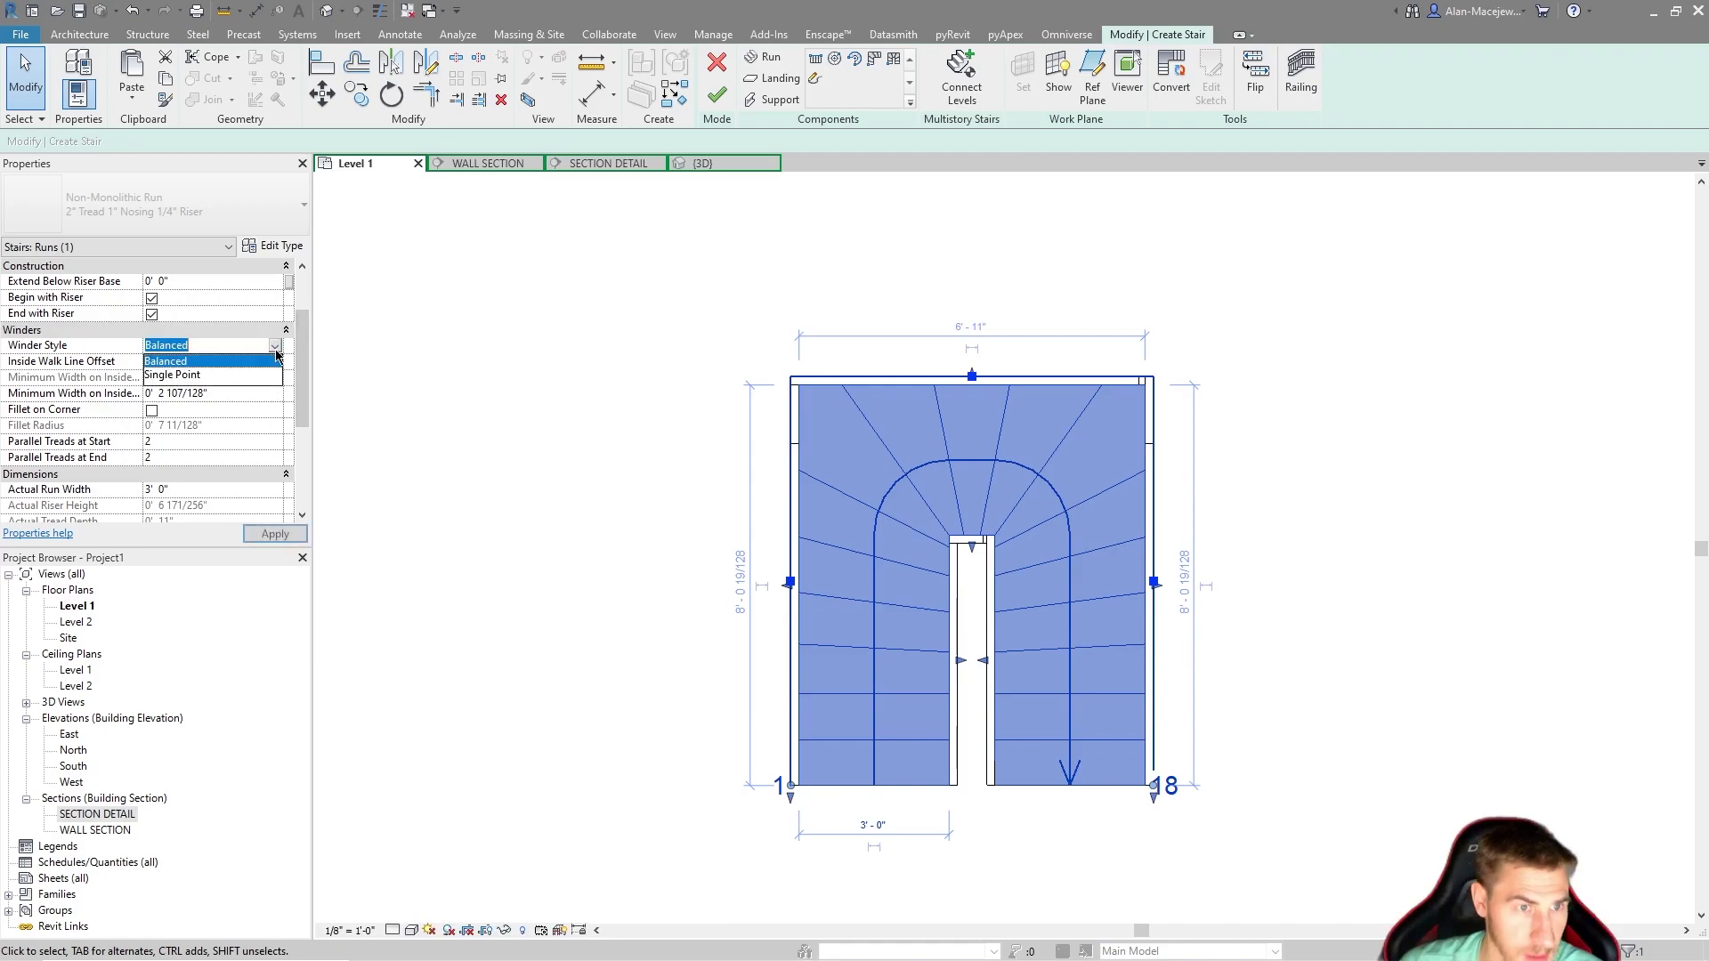
click(248, 376)
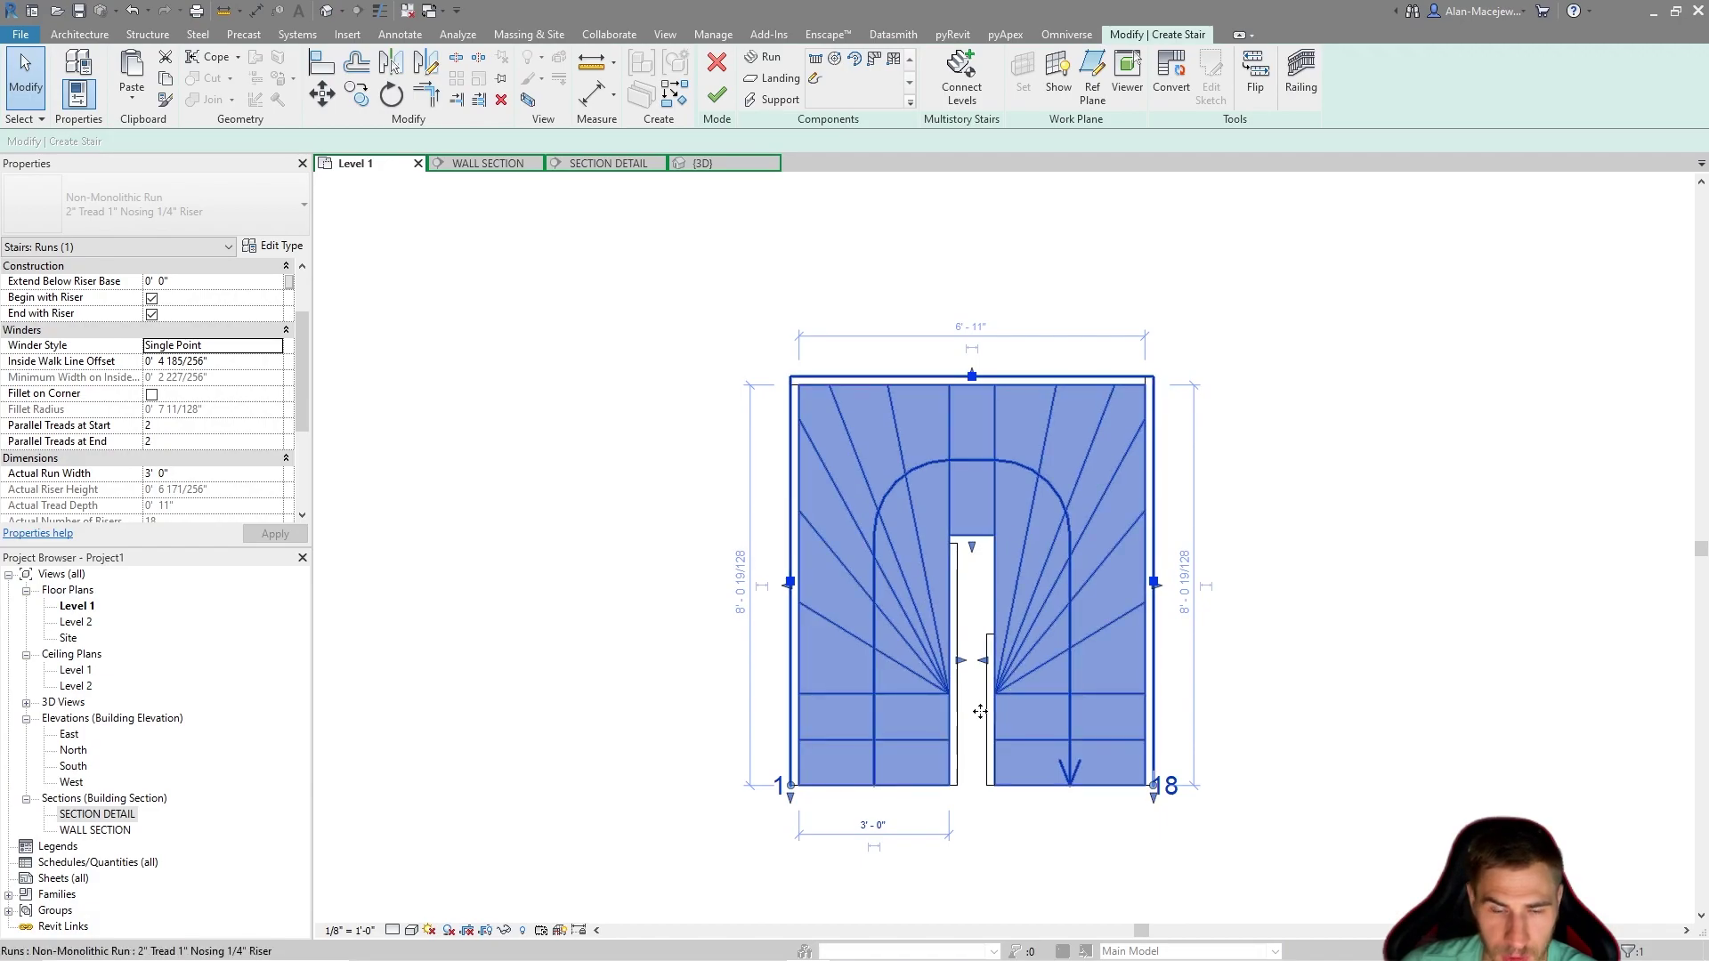
click(242, 362)
click(265, 351)
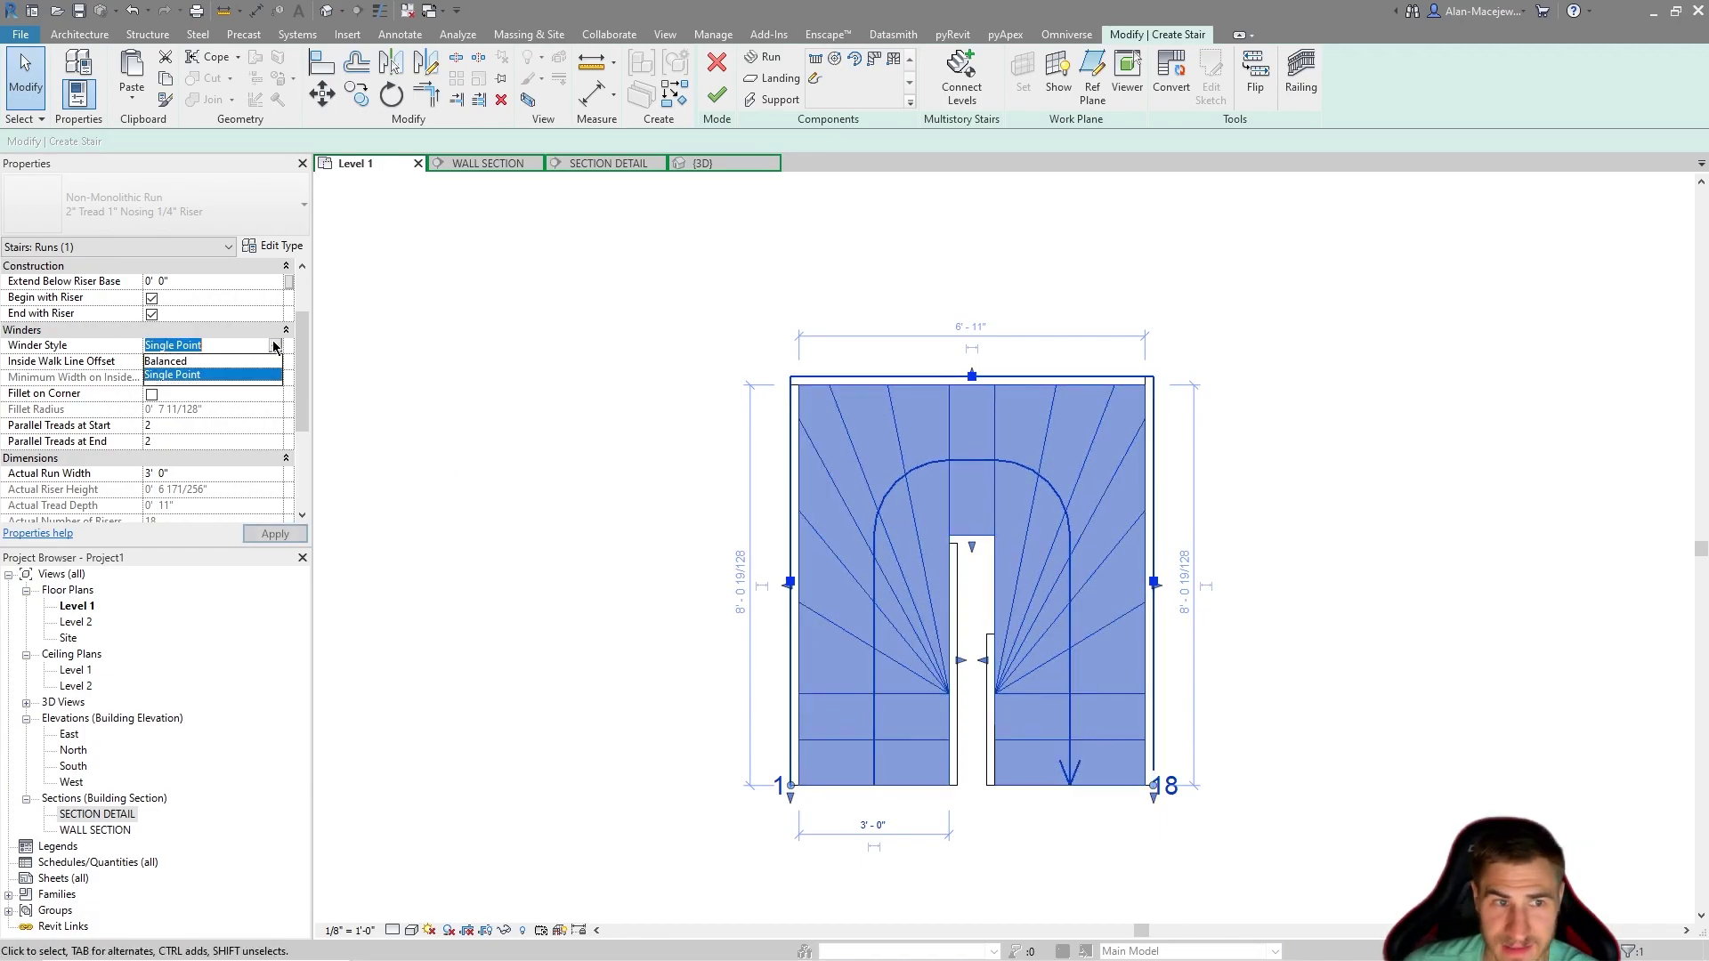
click(237, 381)
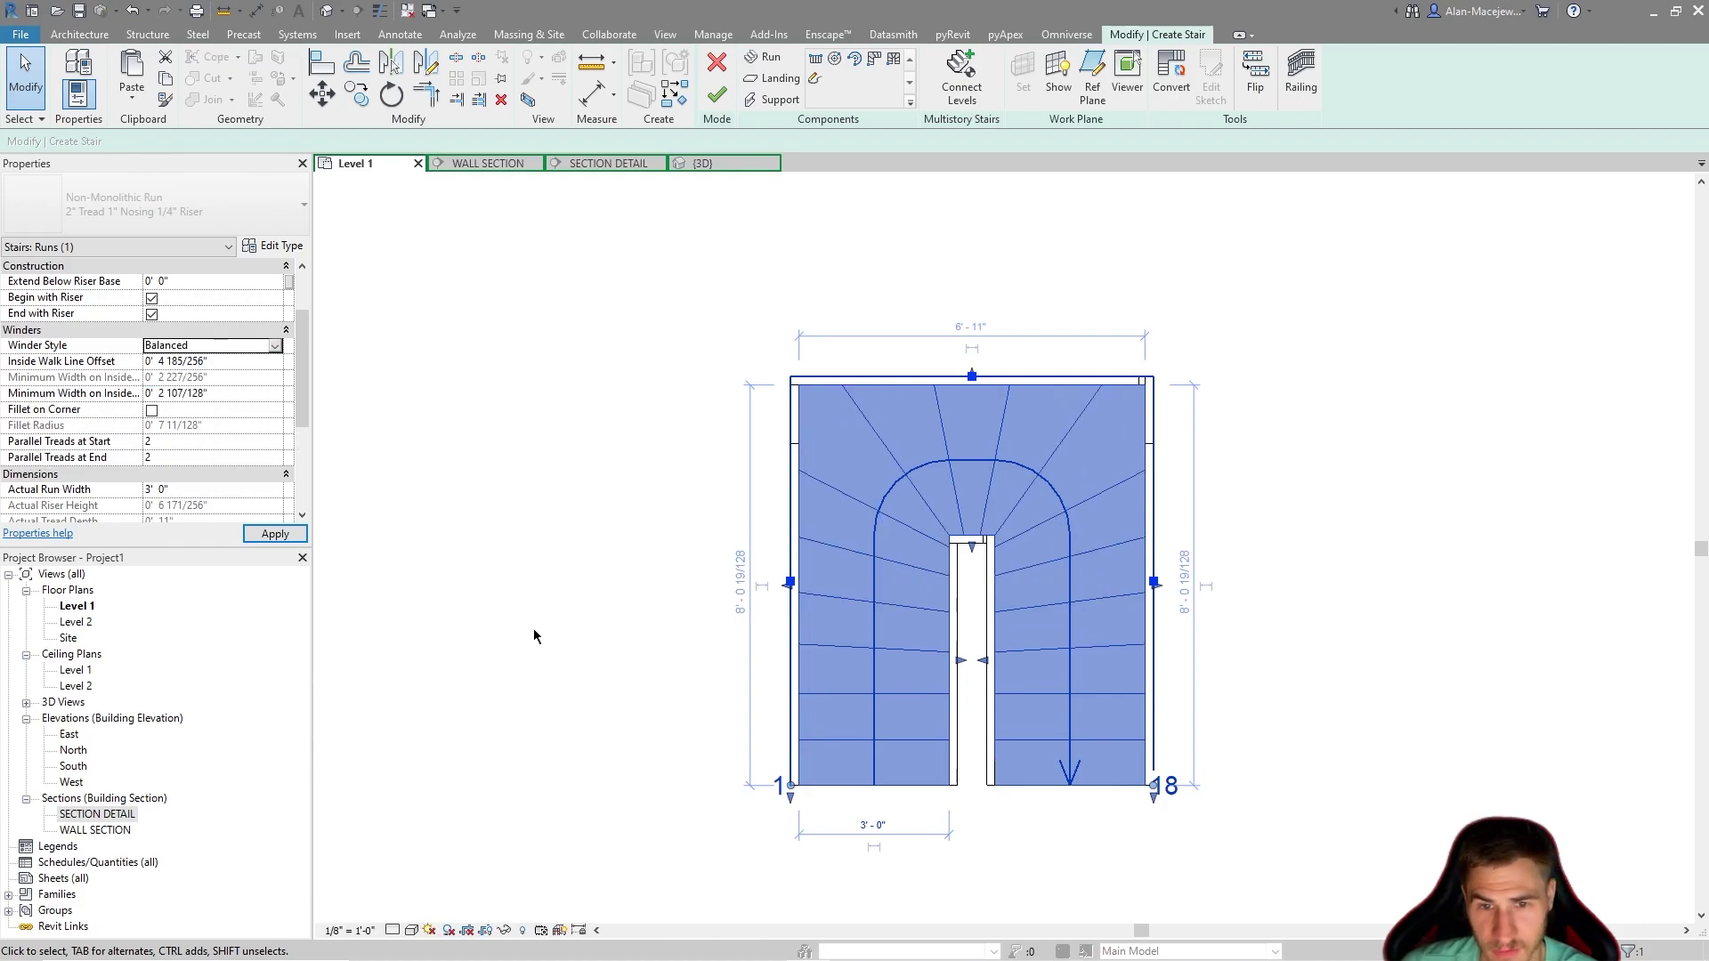
click(275, 535)
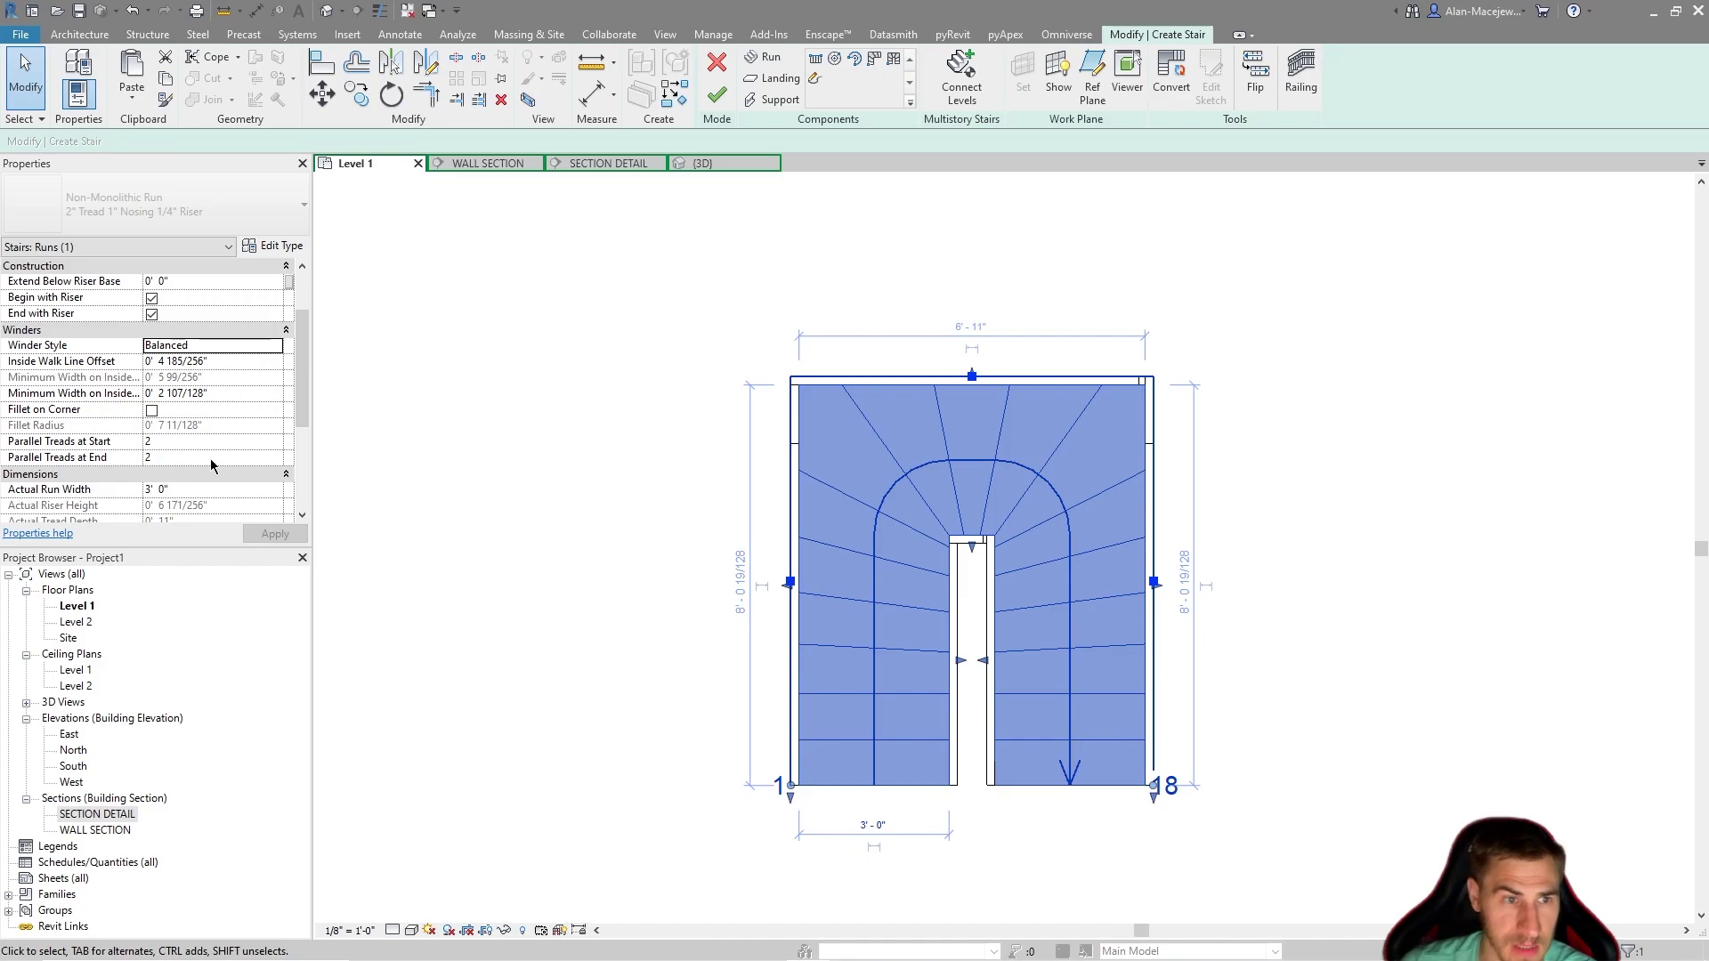
Try a 0' 6" minimum inside winder width, cancel the error, then enter 3 instead.
click(118, 394)
text(.5)
key(Return)
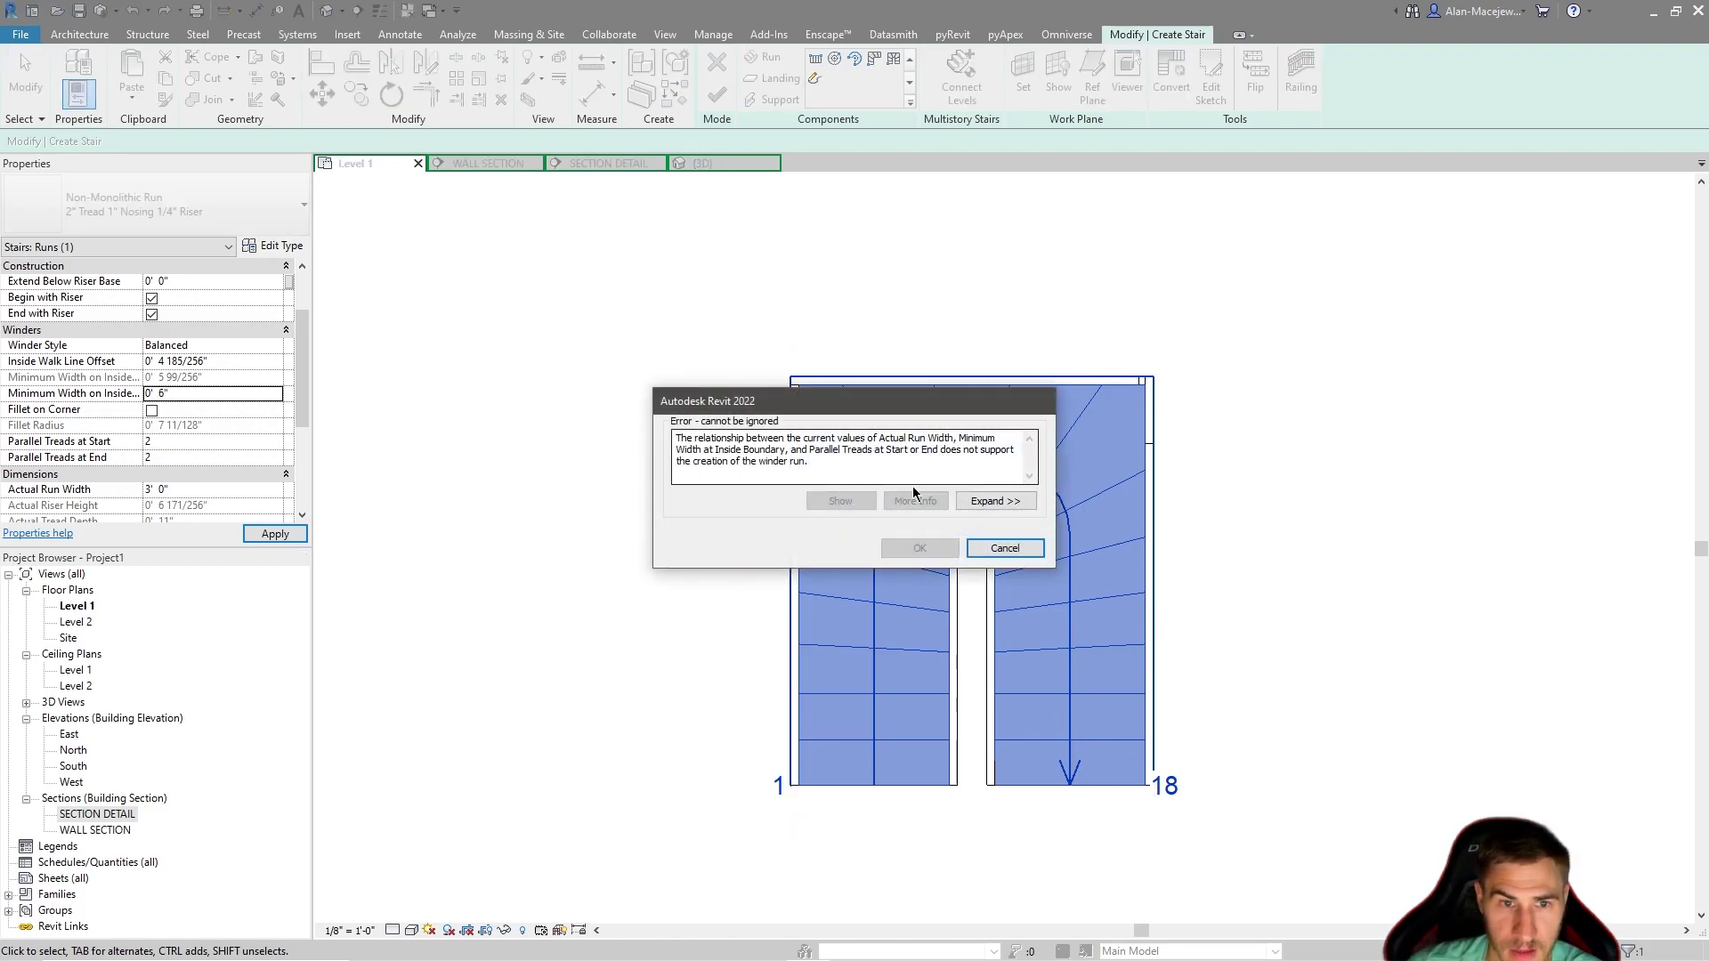
click(1024, 551)
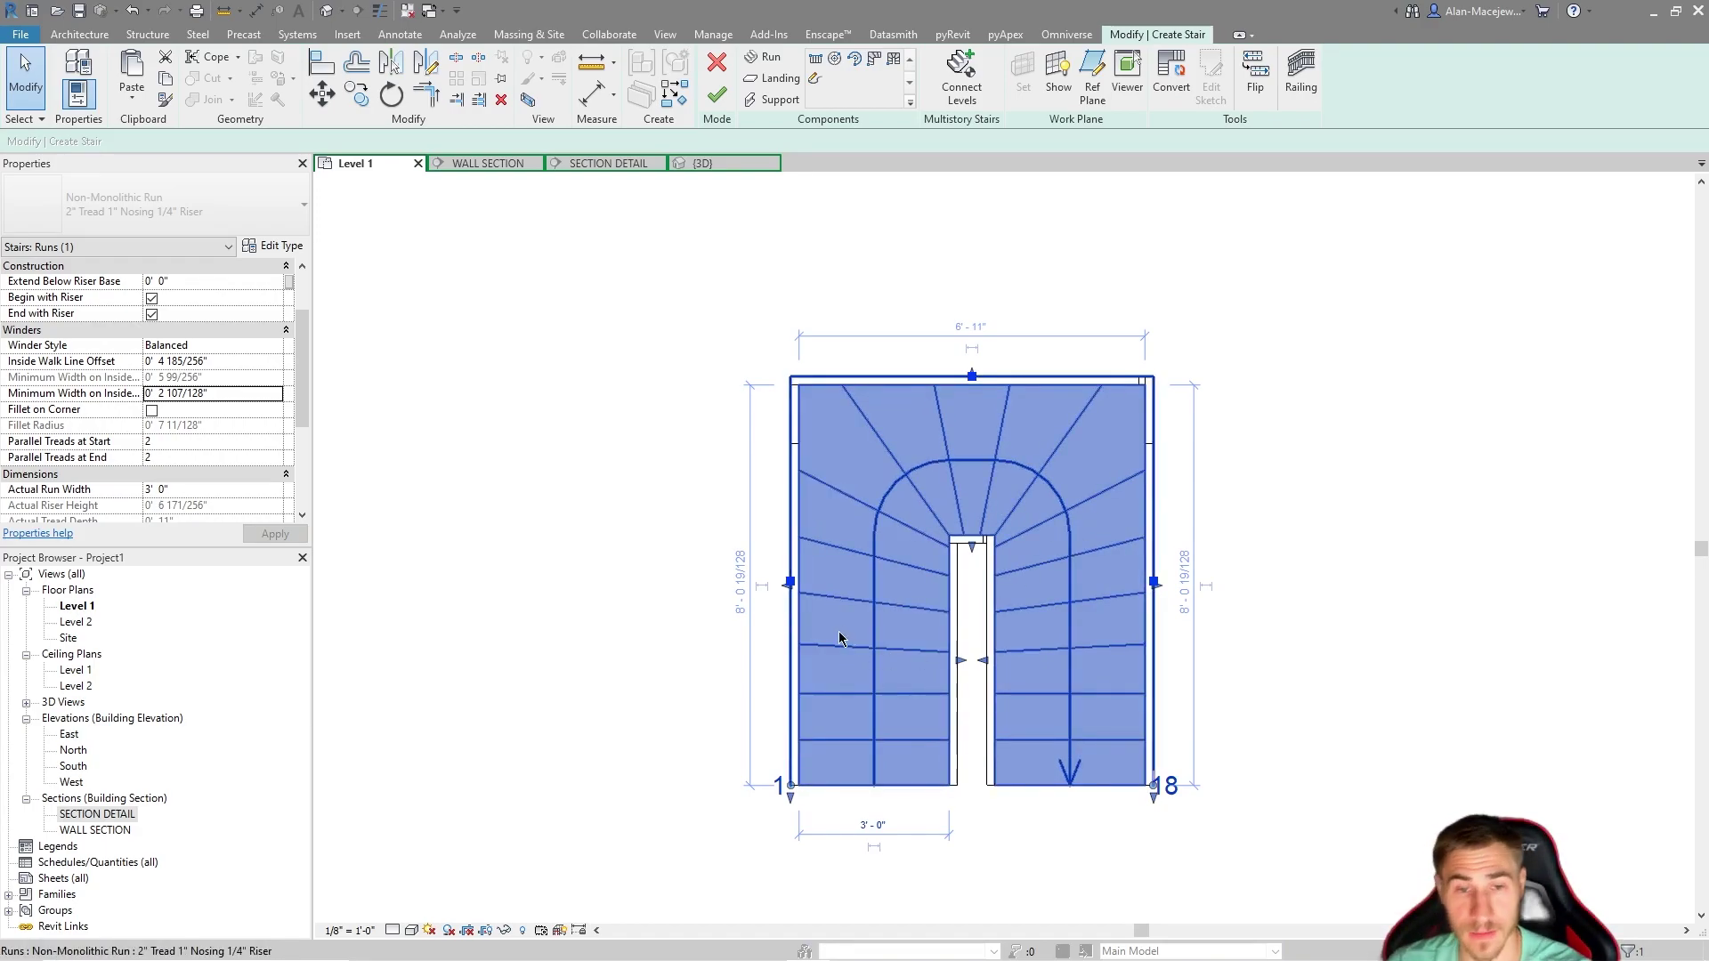
click(243, 396)
text(3)
key(Return)
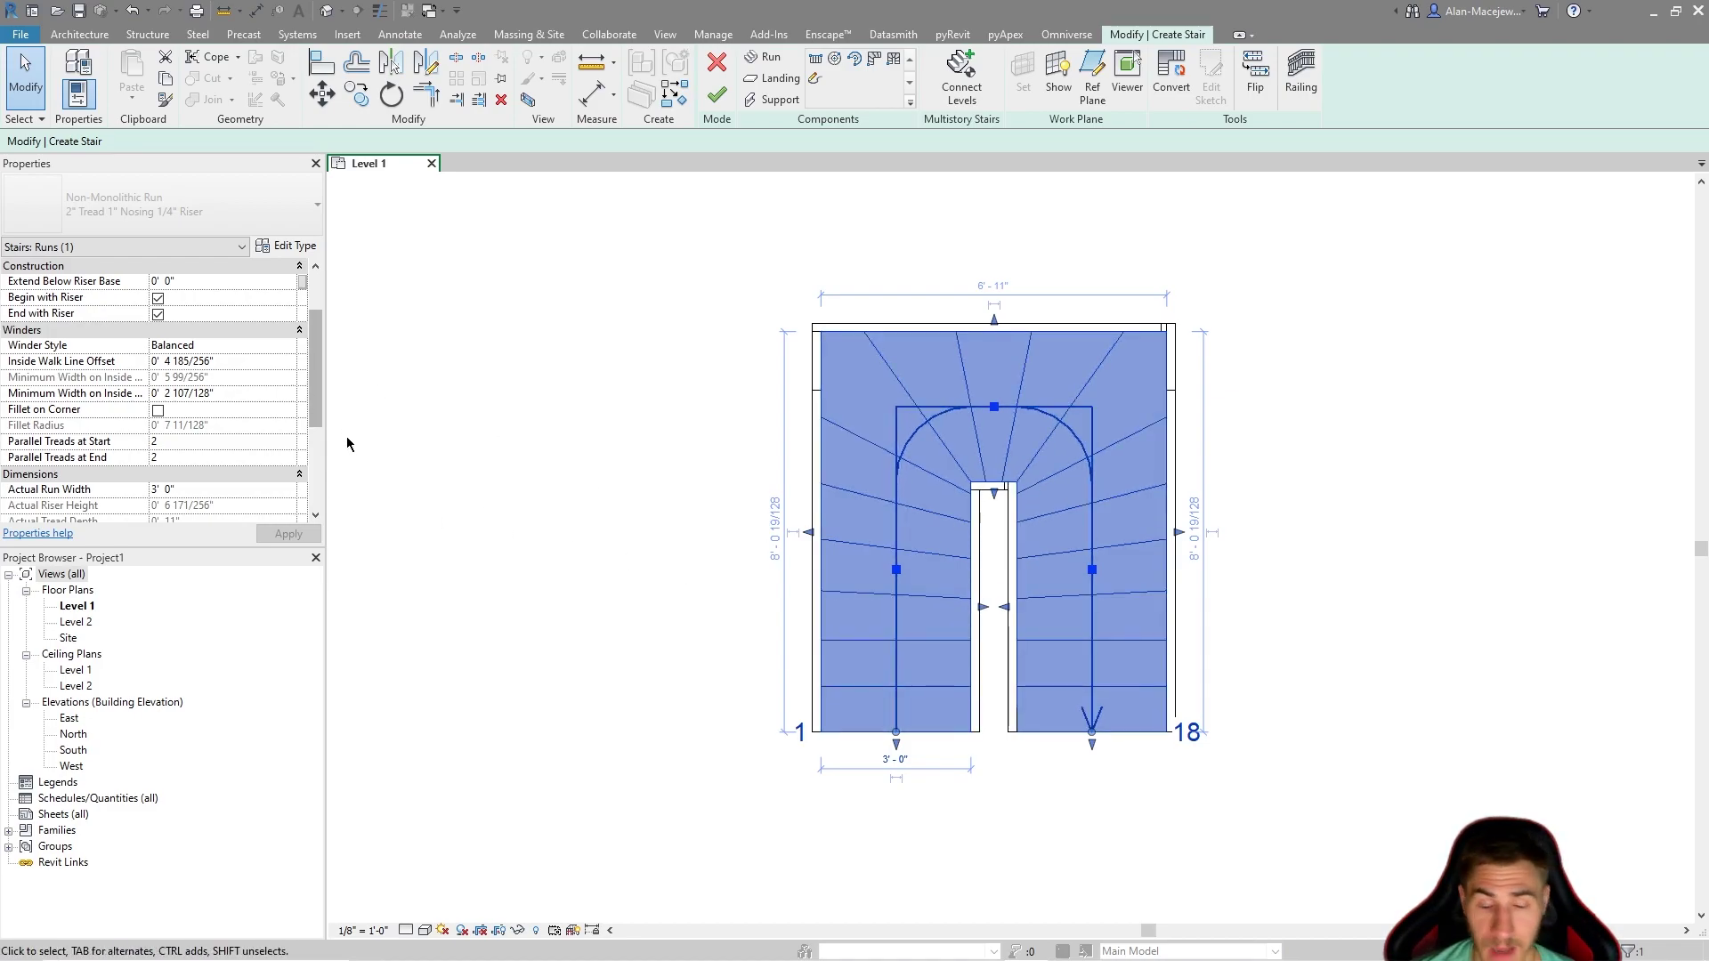
Try Fillet on Corner and more parallel treads at start and end, dismissing the errors.
click(158, 411)
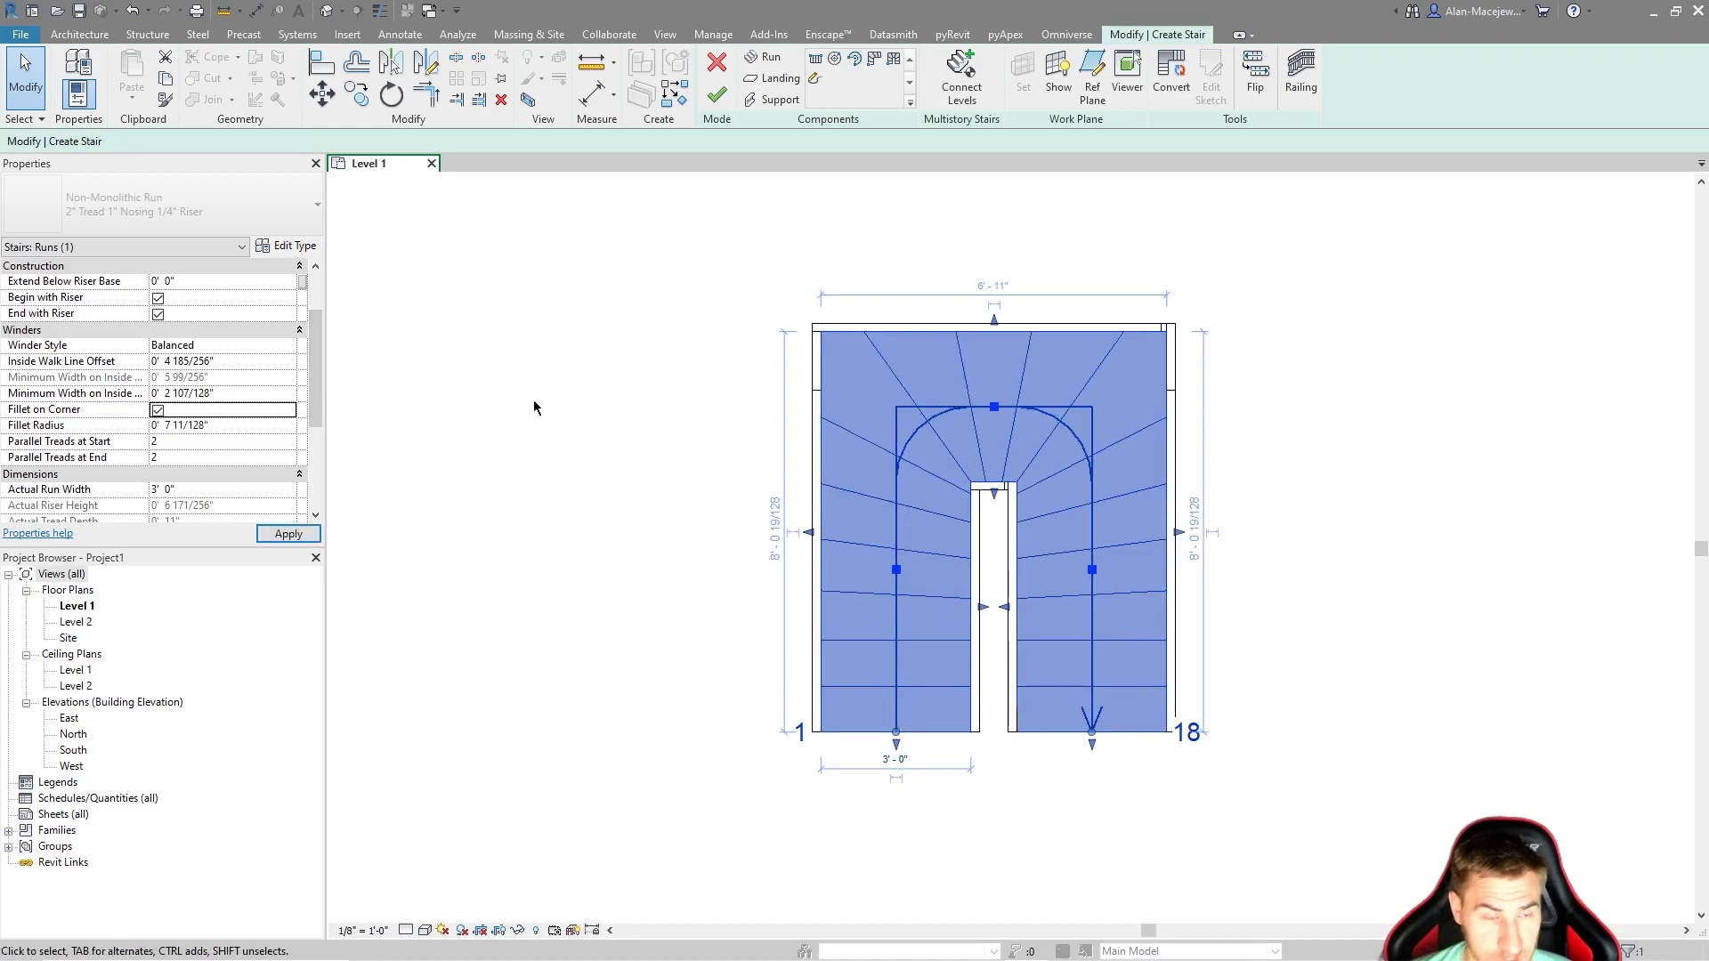
click(1004, 549)
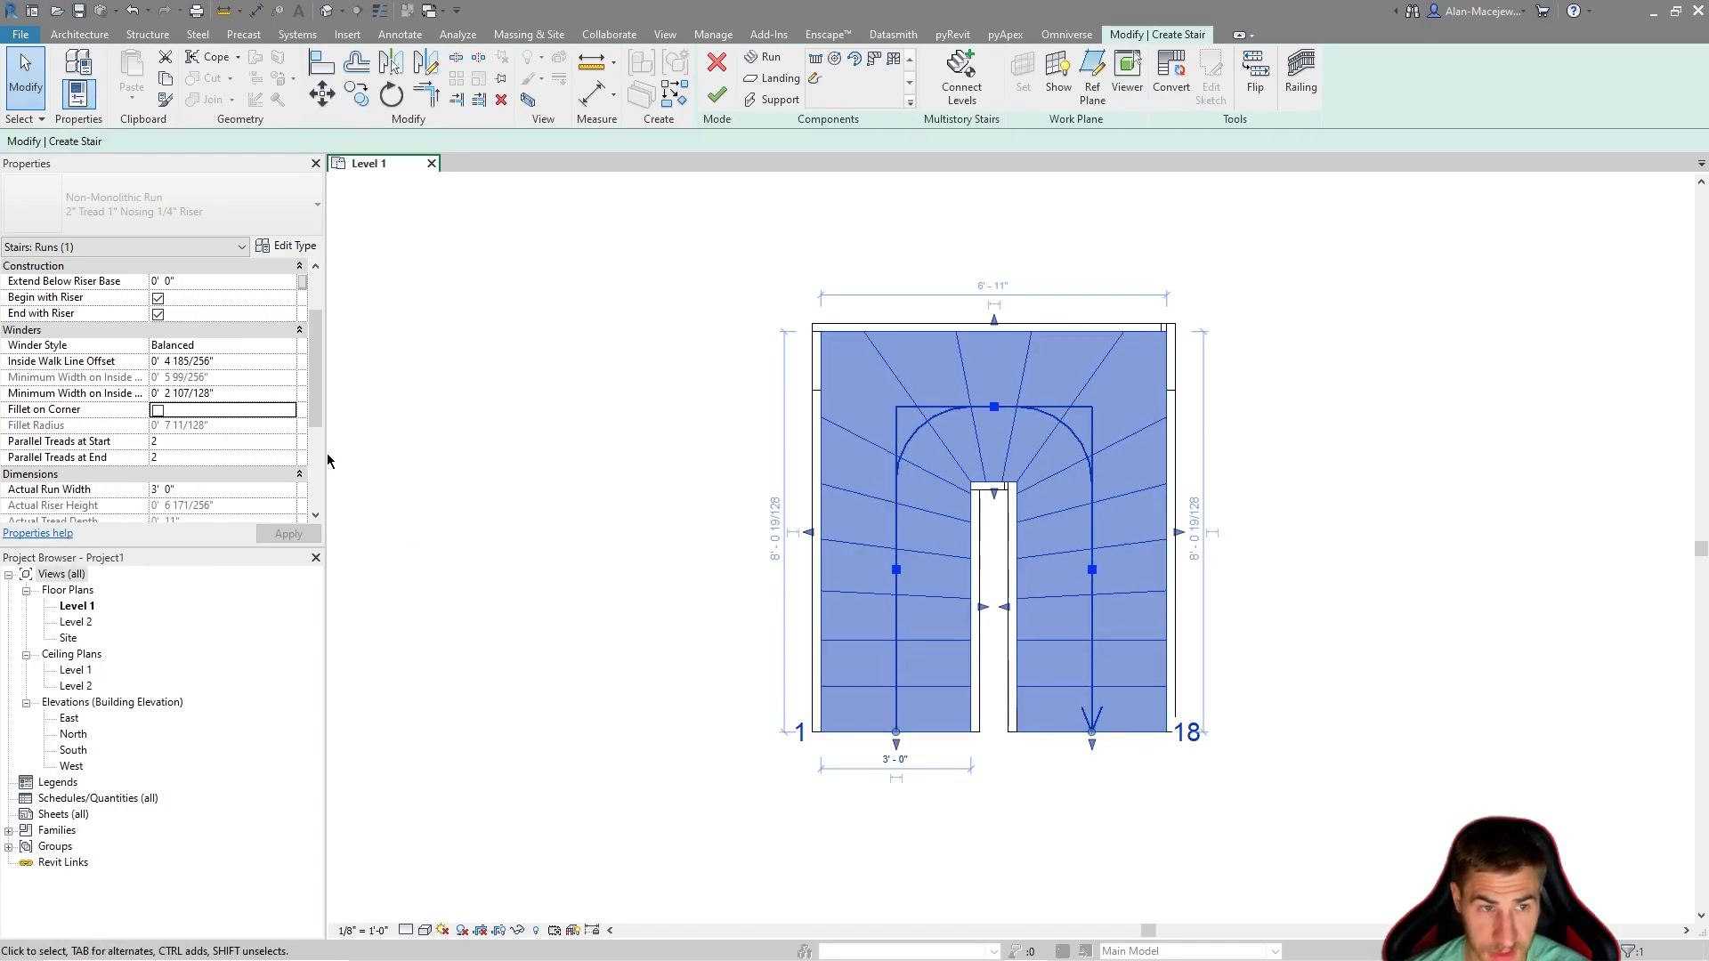
click(273, 441)
click(289, 438)
click(289, 439)
click(291, 458)
click(292, 454)
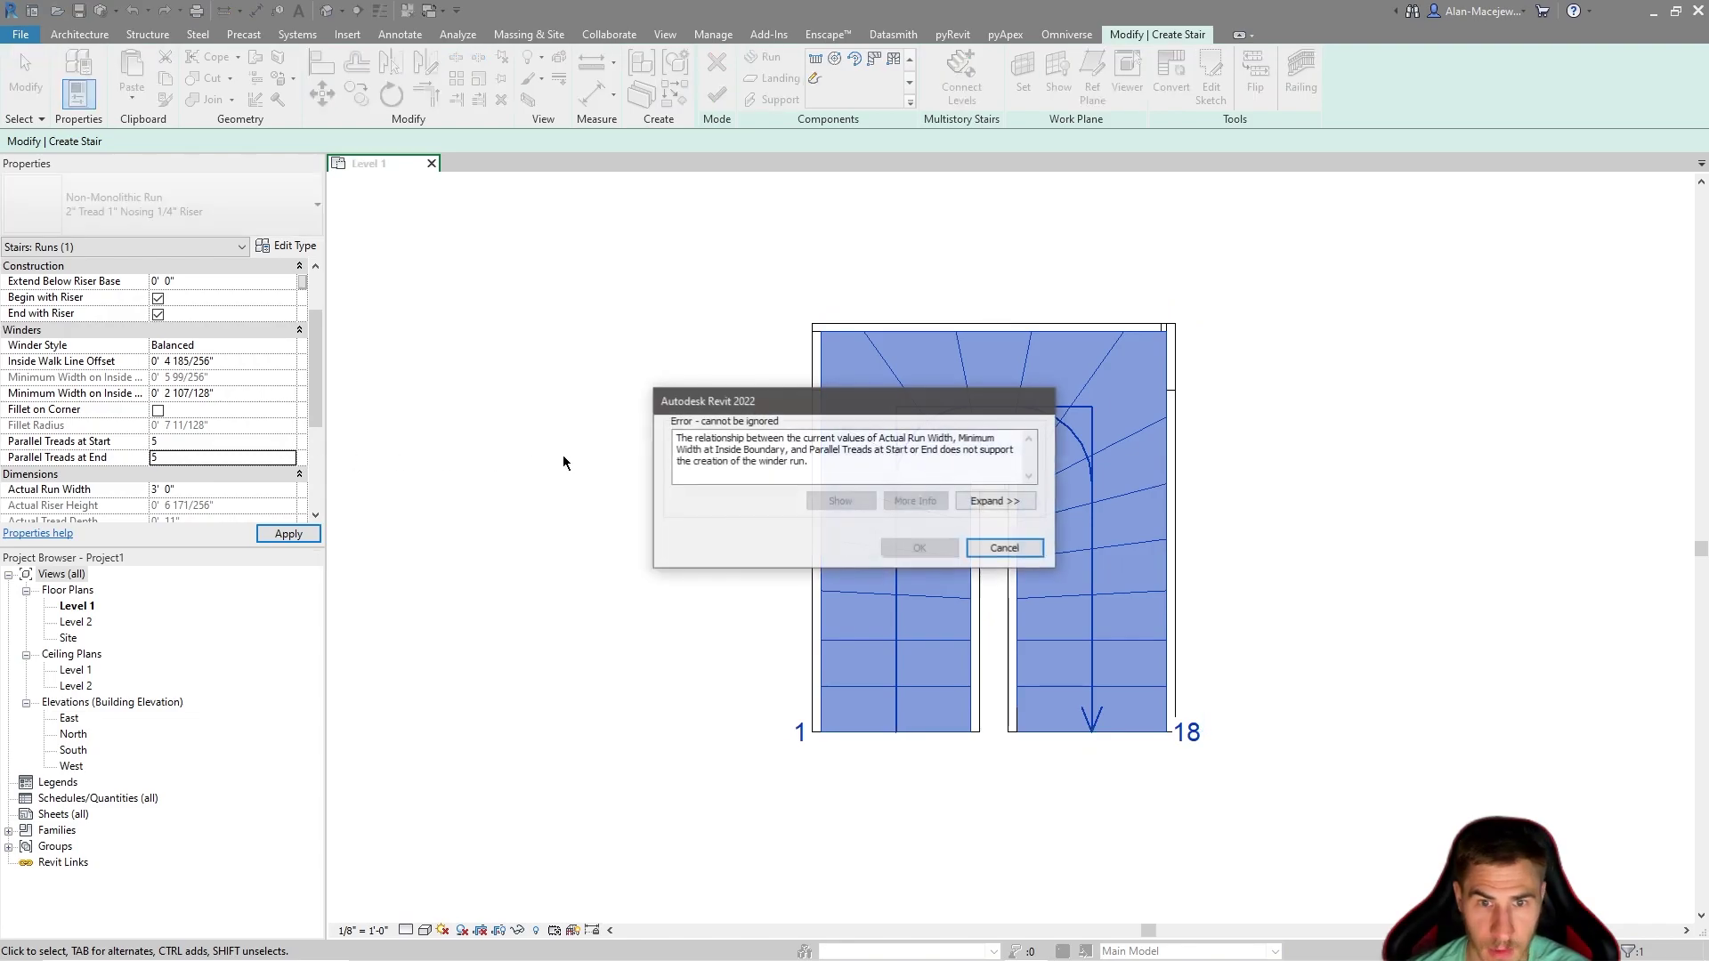
click(987, 545)
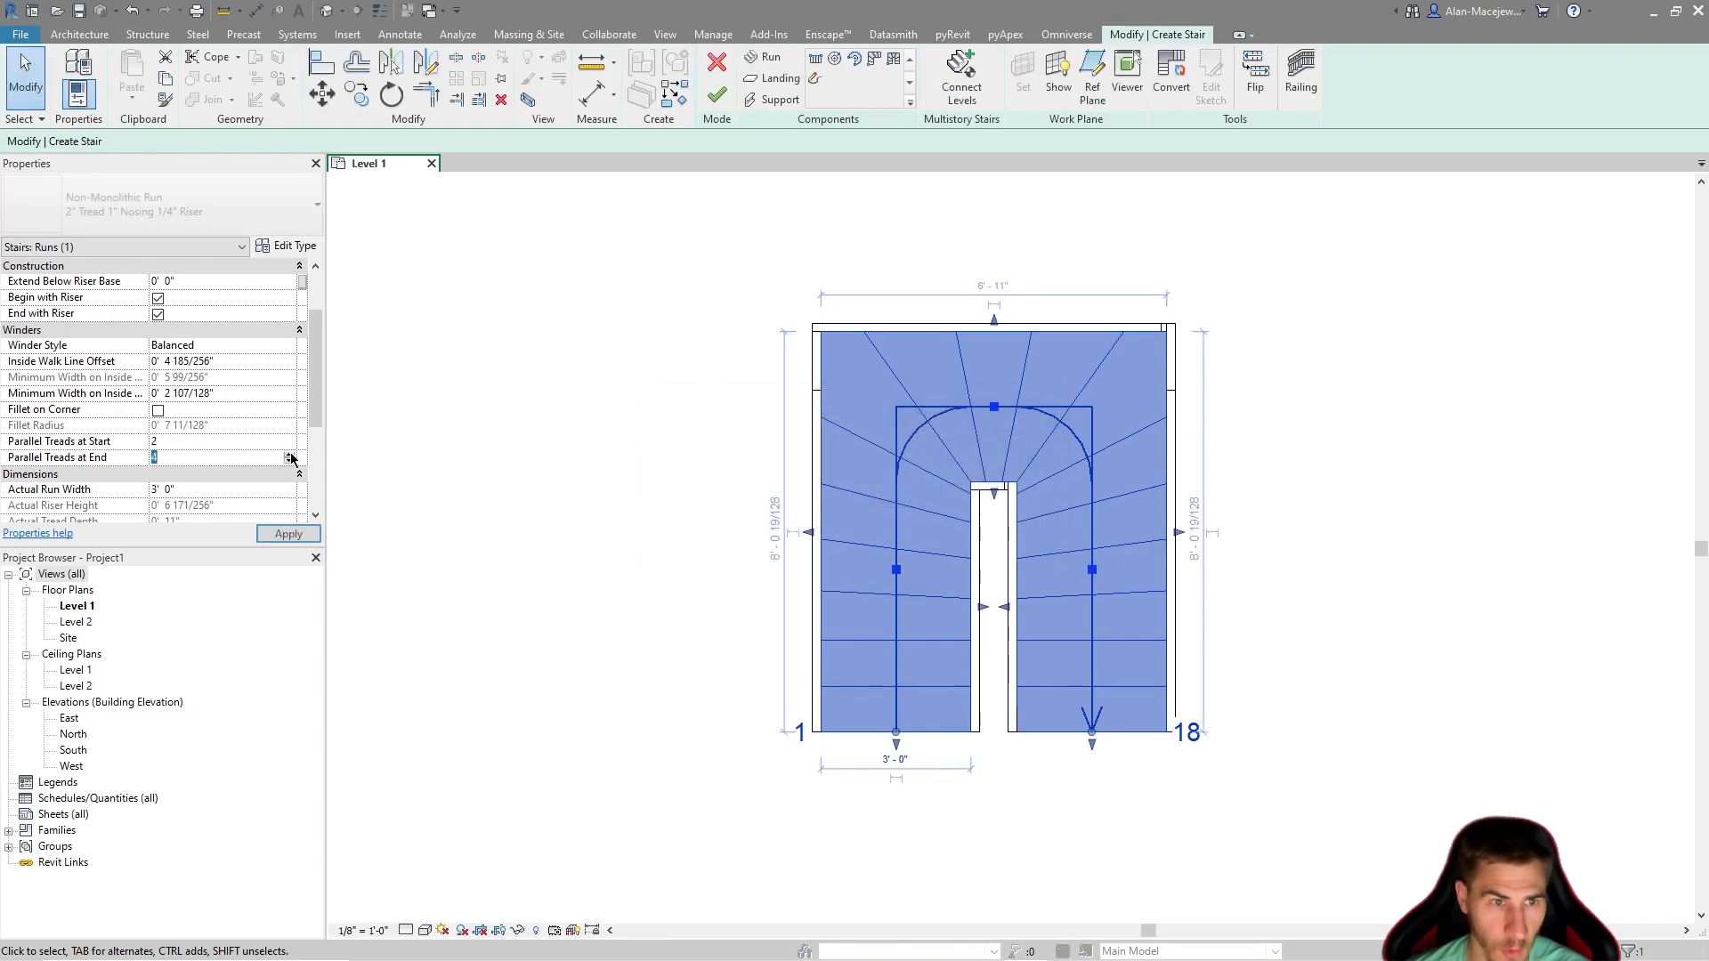
Set 4 parallel treads at start and enter a 0' 3" minimum inside width.
click(292, 441)
key(Return)
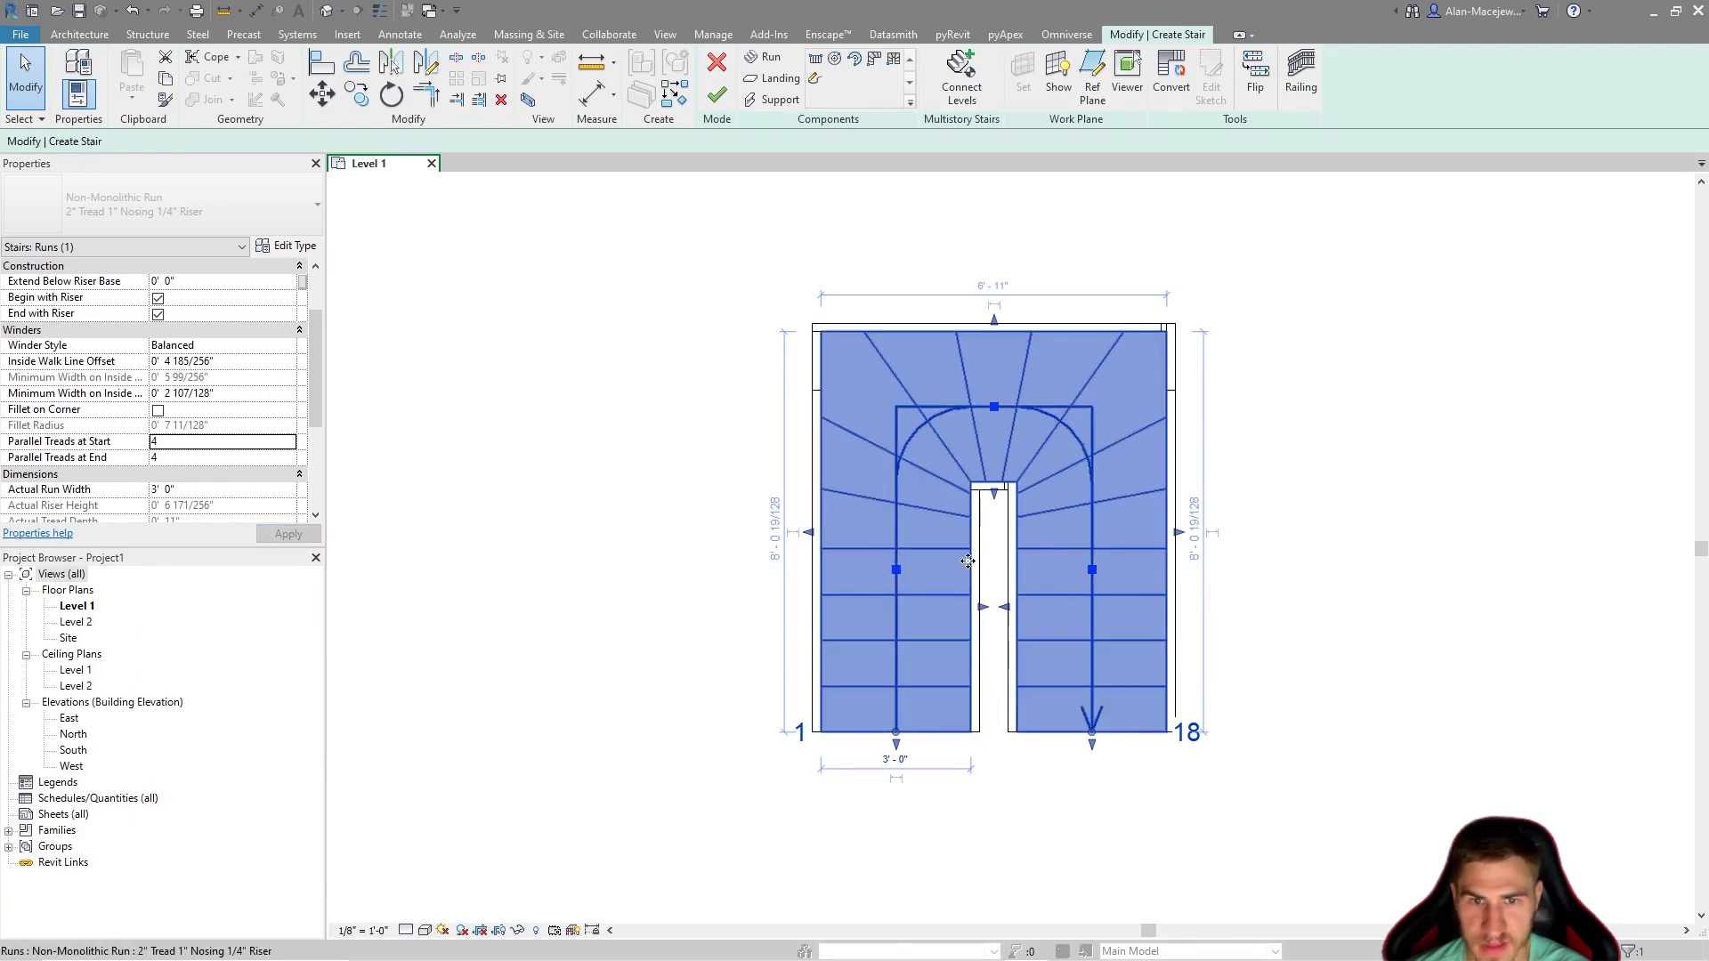
click(1318, 649)
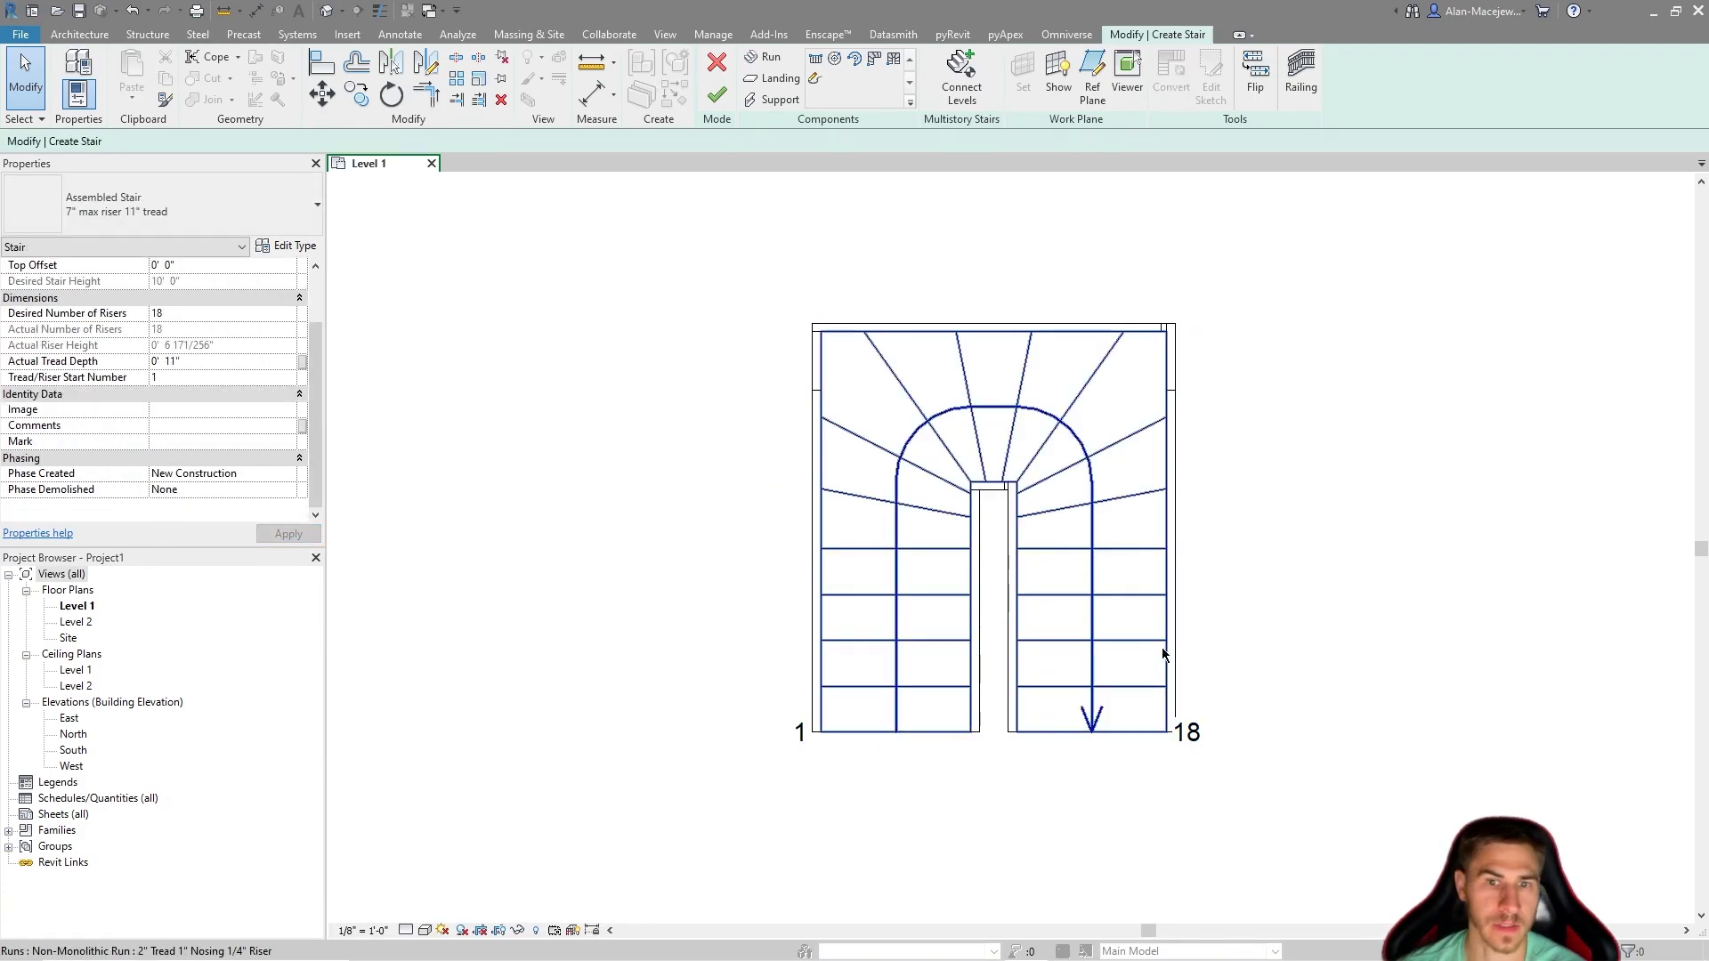
click(905, 683)
click(277, 407)
text(0 3)
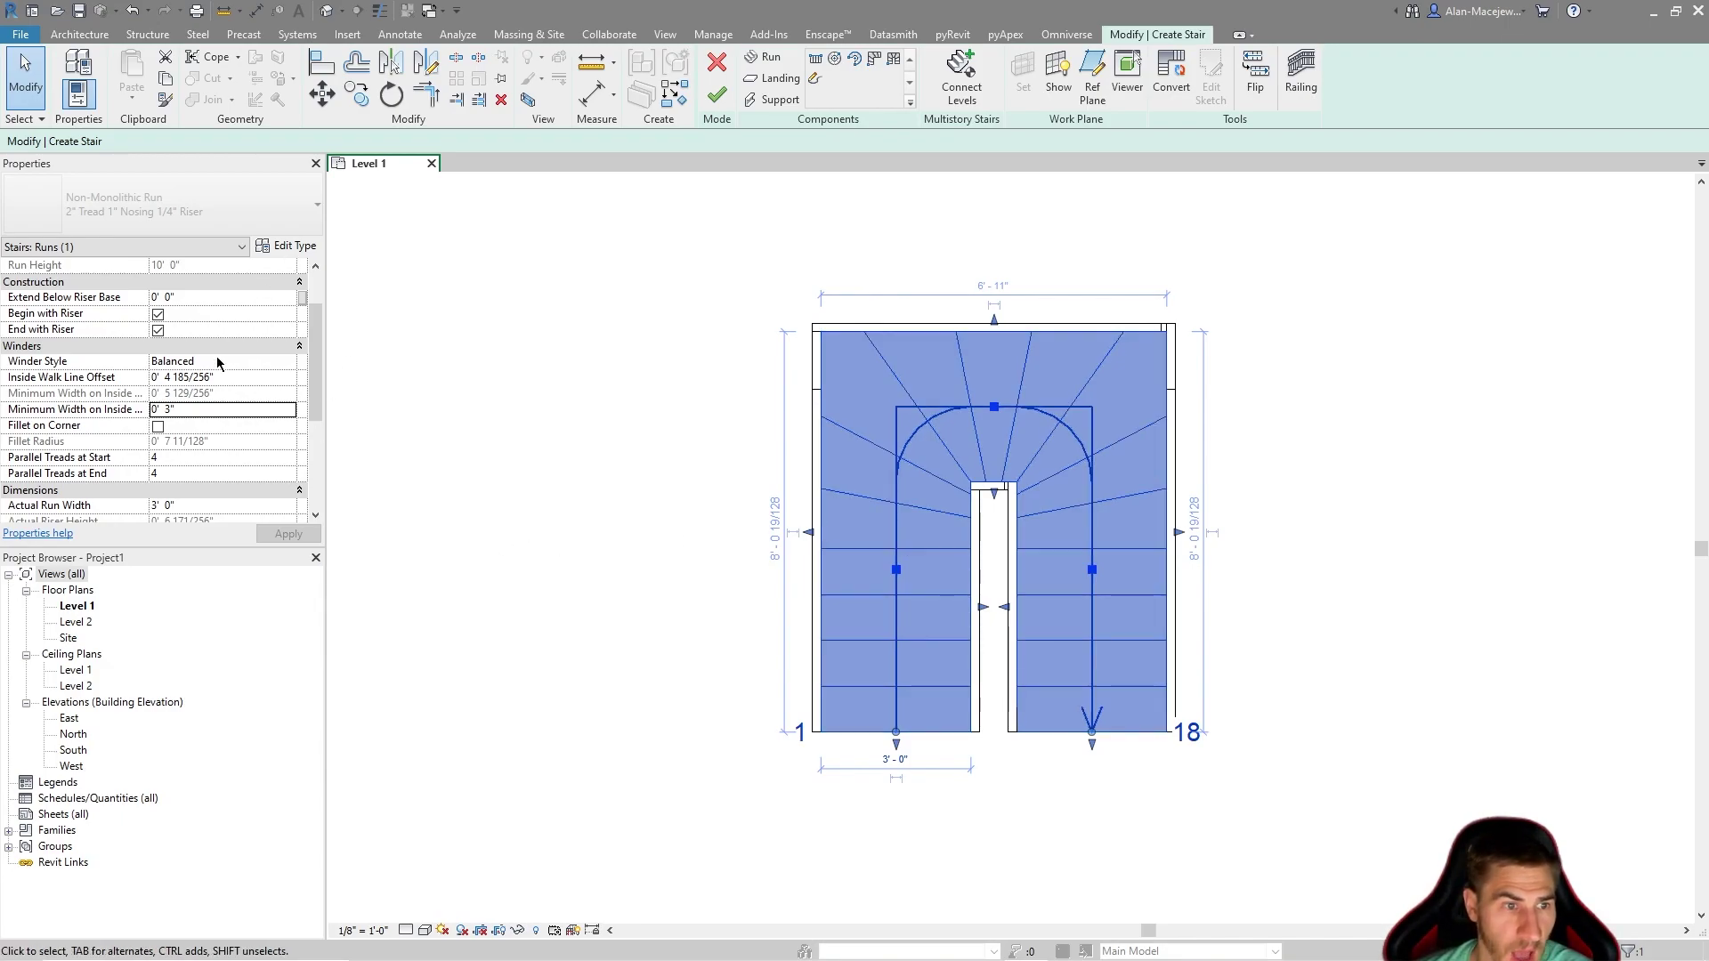
scroll(228, 372, down, 1)
click(224, 425)
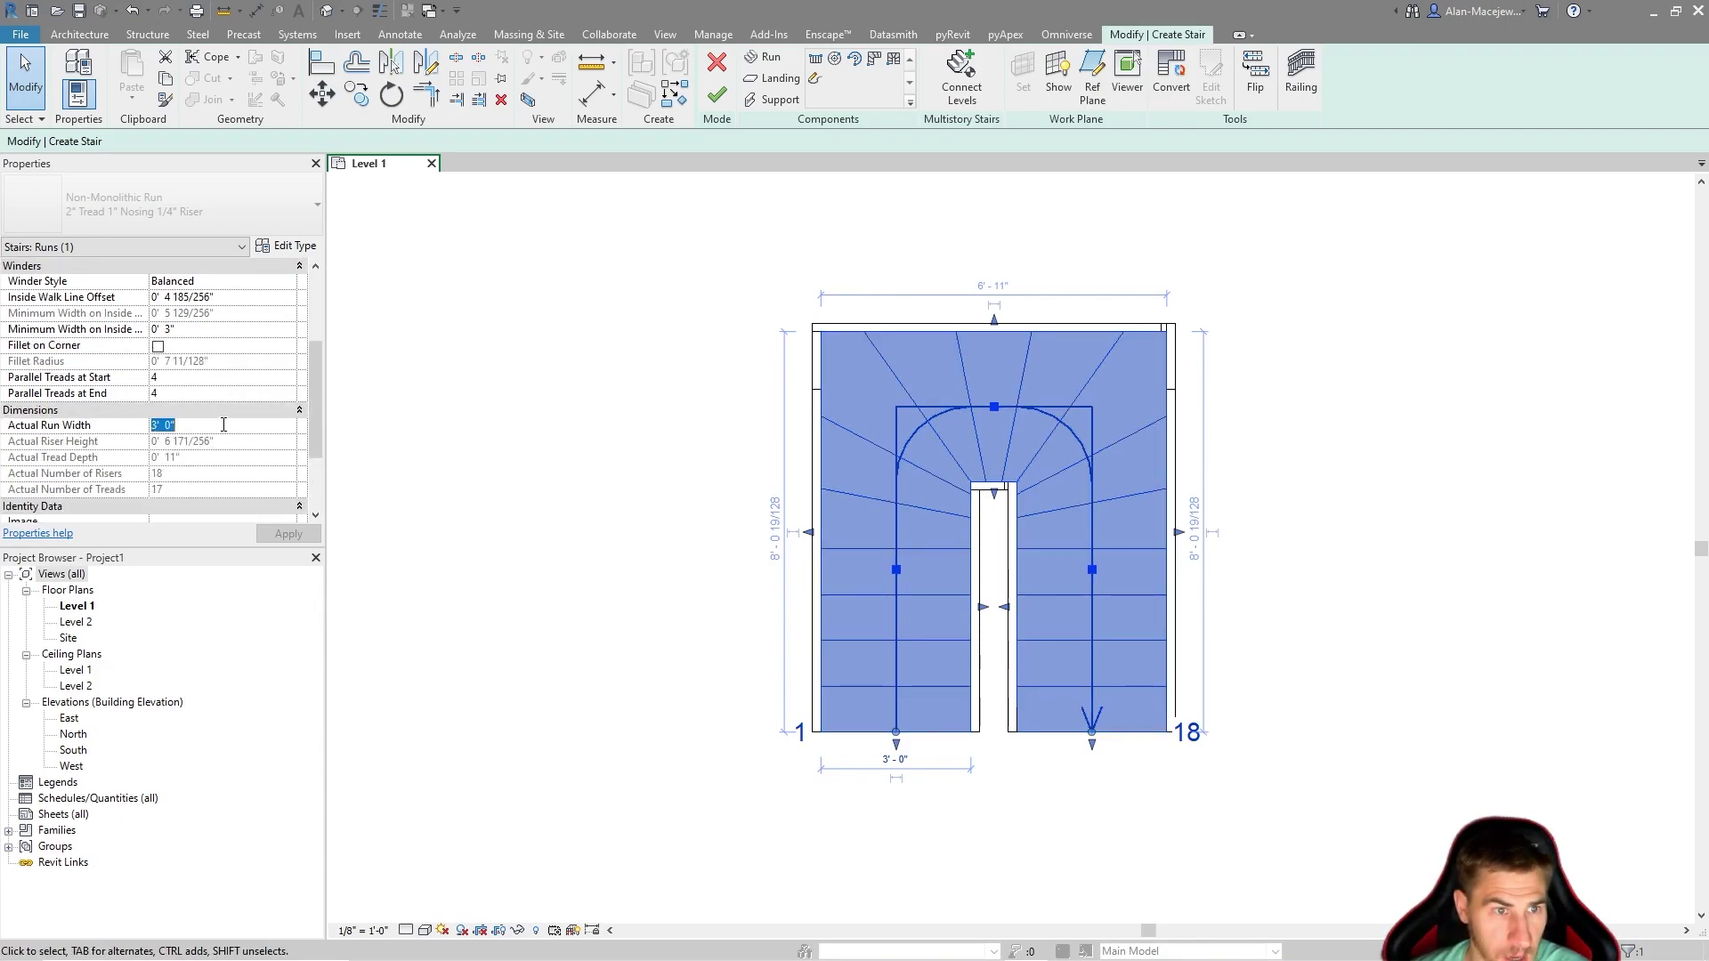
text(4)
key(Return)
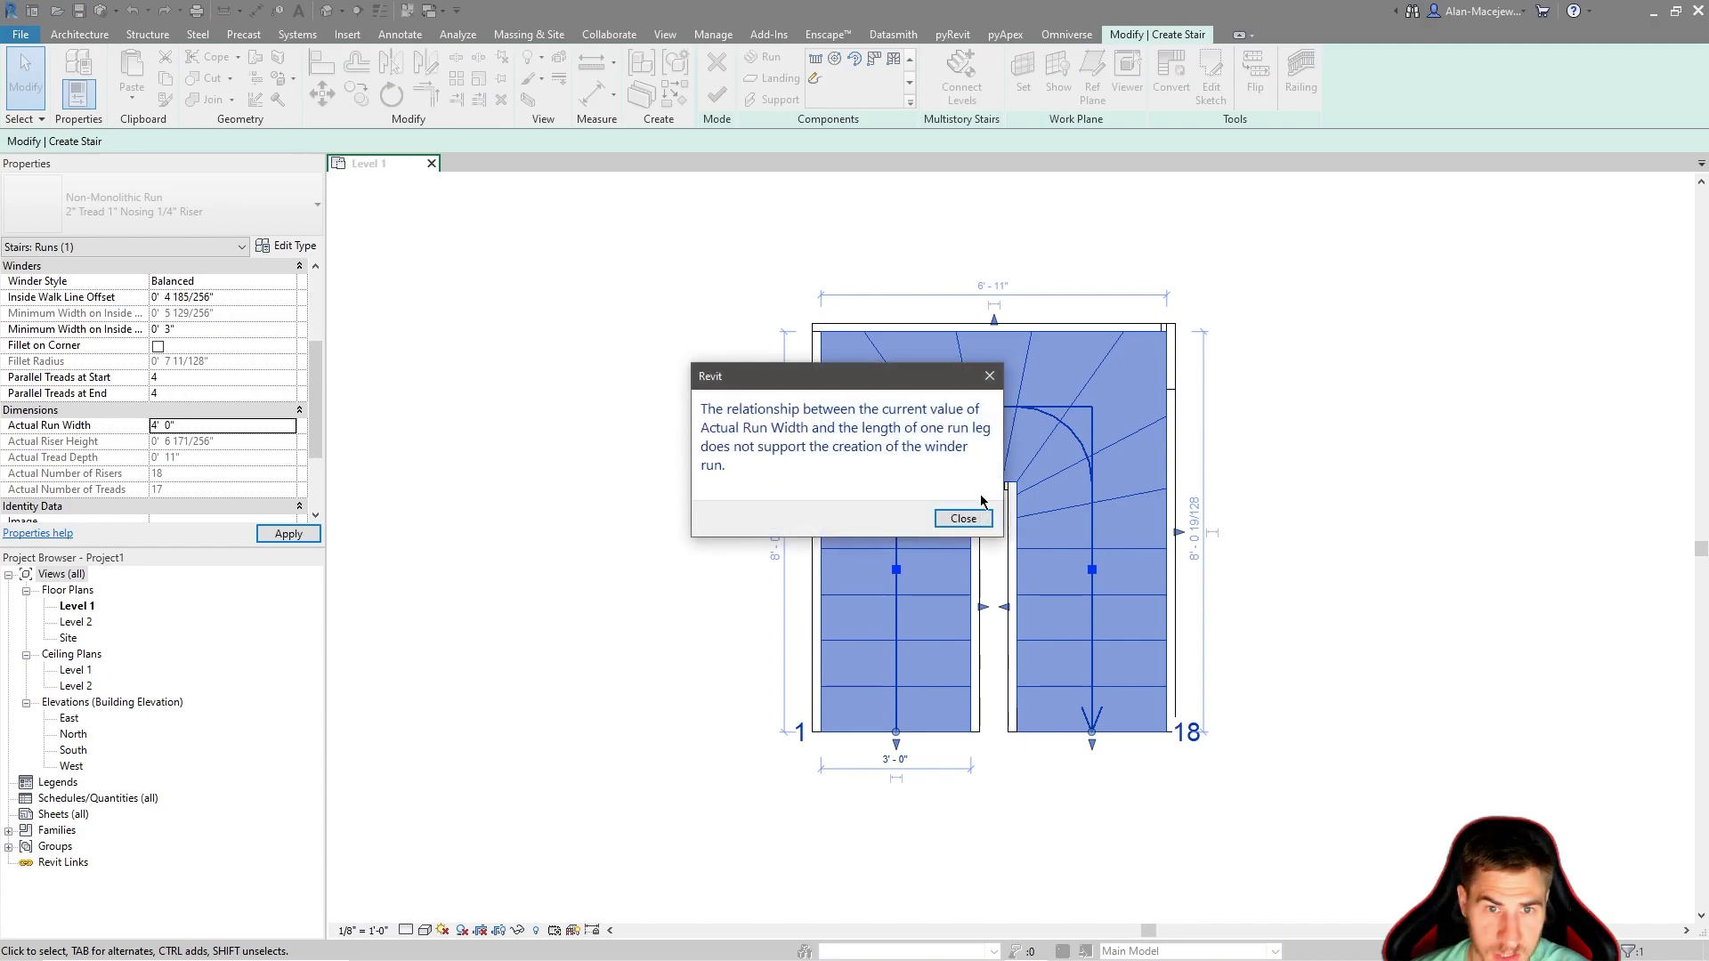
click(968, 528)
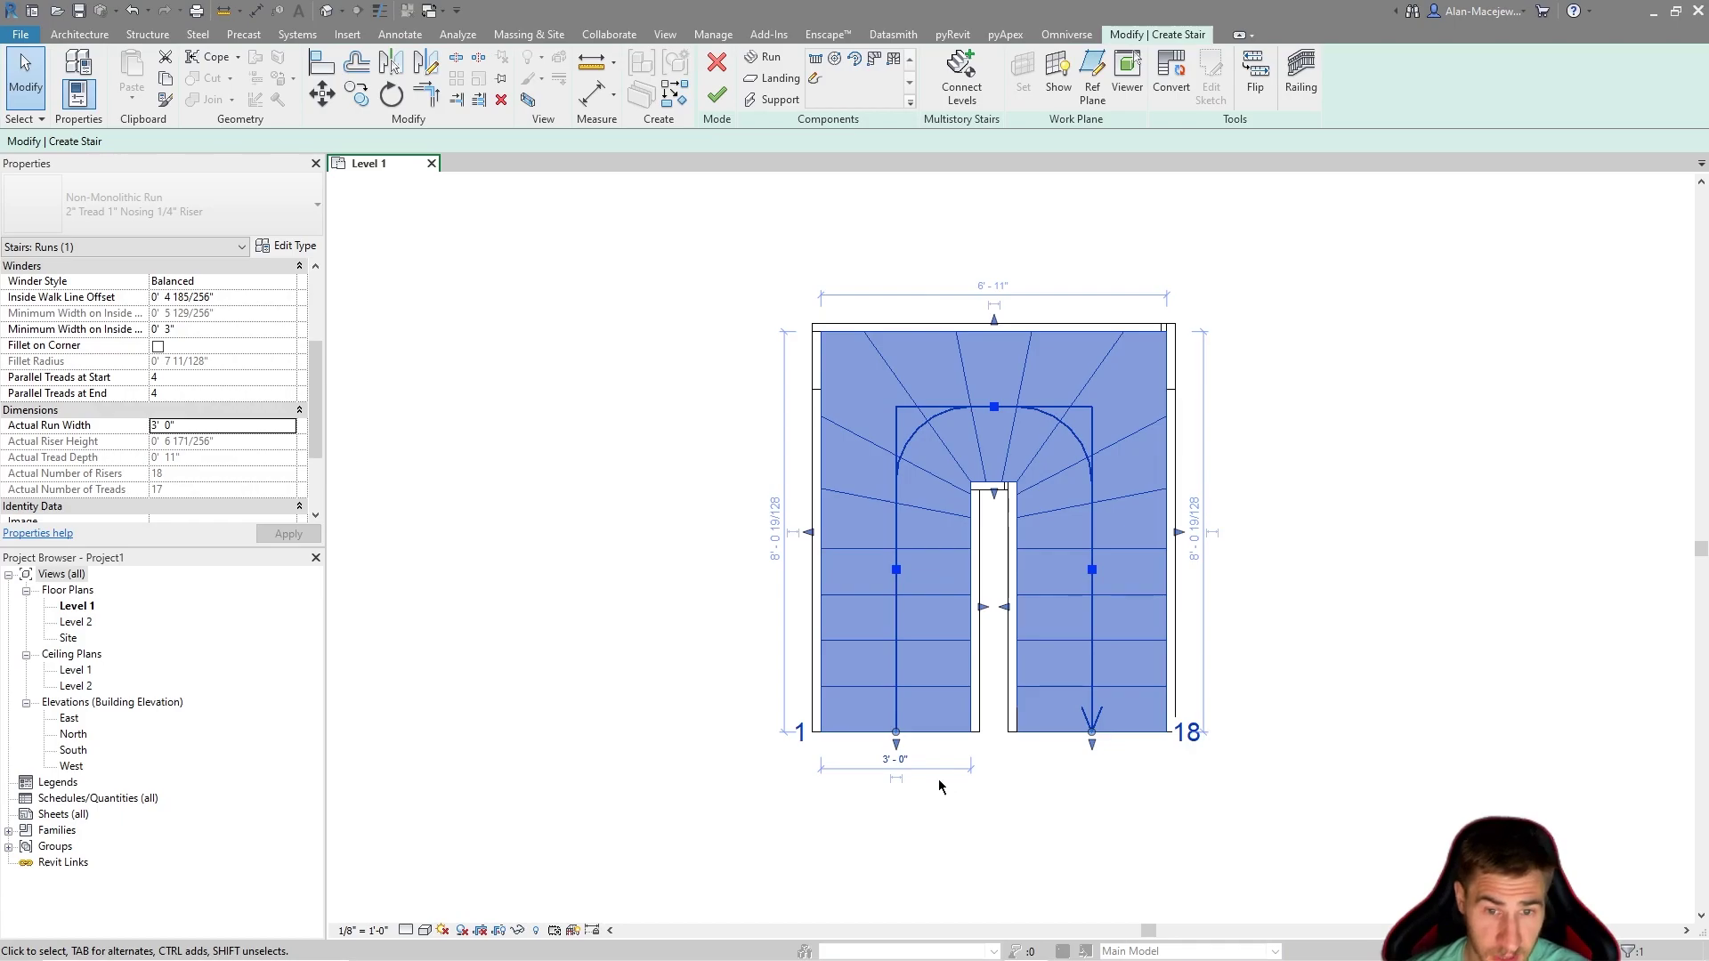
drag(896, 750, 914, 734)
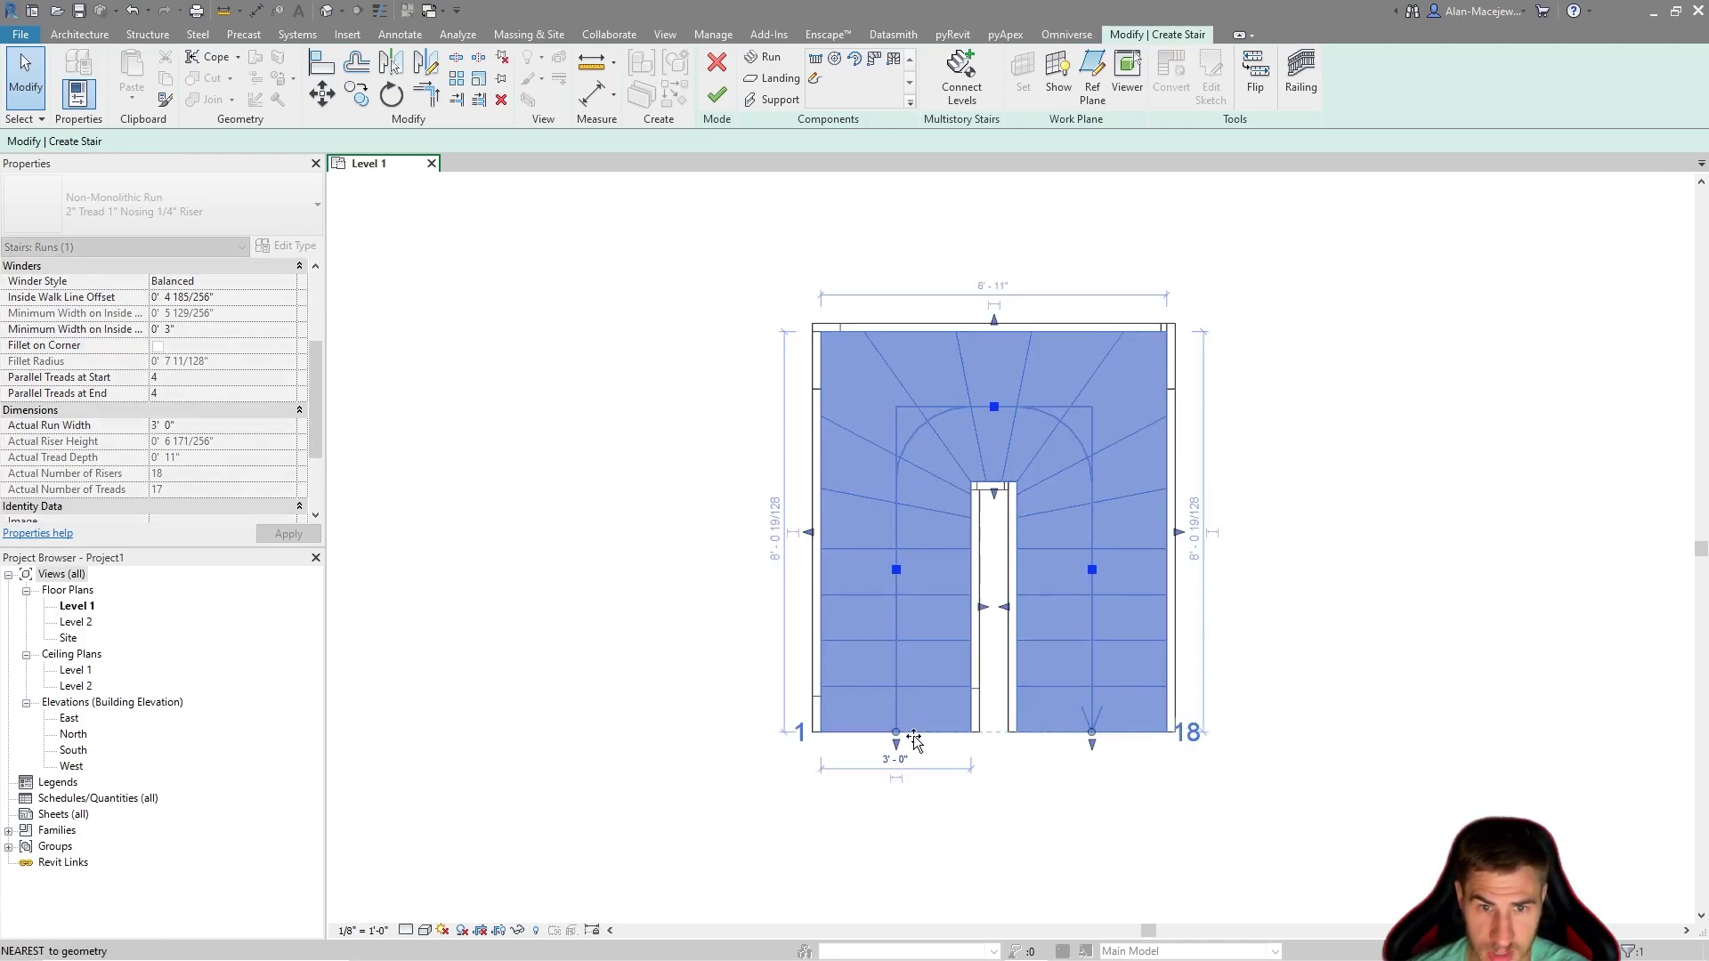
Set Parallel Treads at Start and End to 1.
click(293, 384)
click(290, 393)
double_click(289, 398)
Drag the first flight's end so risers shift into the longer final flight.
drag(895, 731, 905, 612)
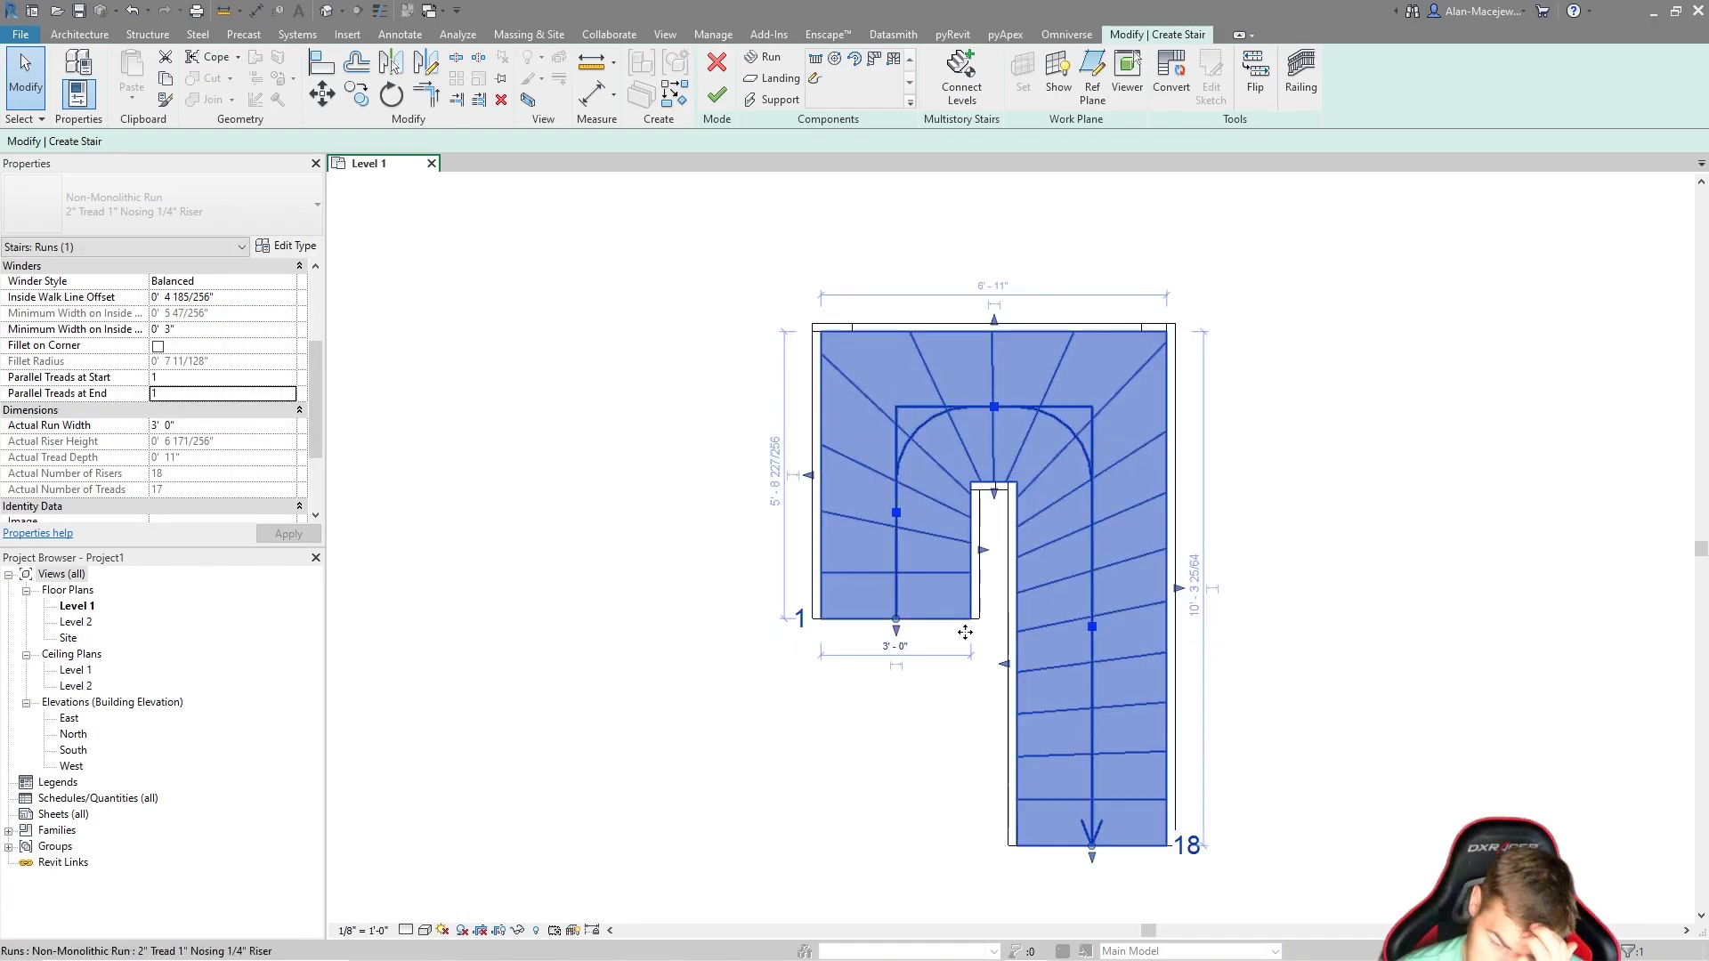
drag(896, 619, 896, 650)
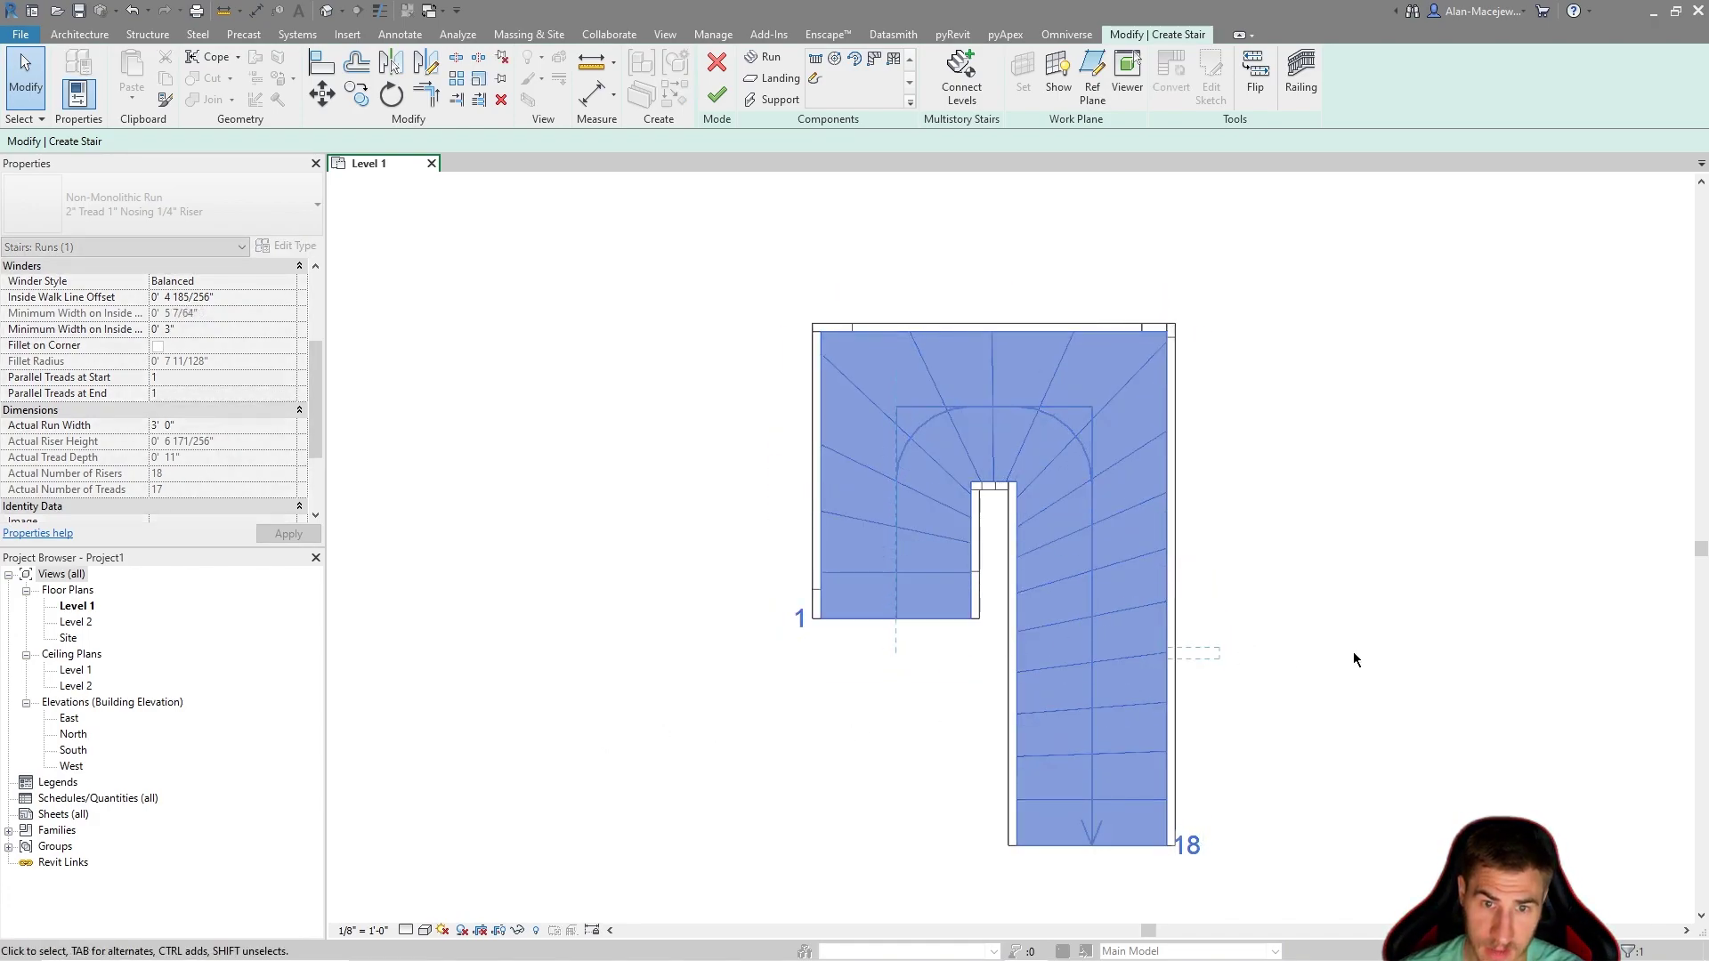
click(1335, 611)
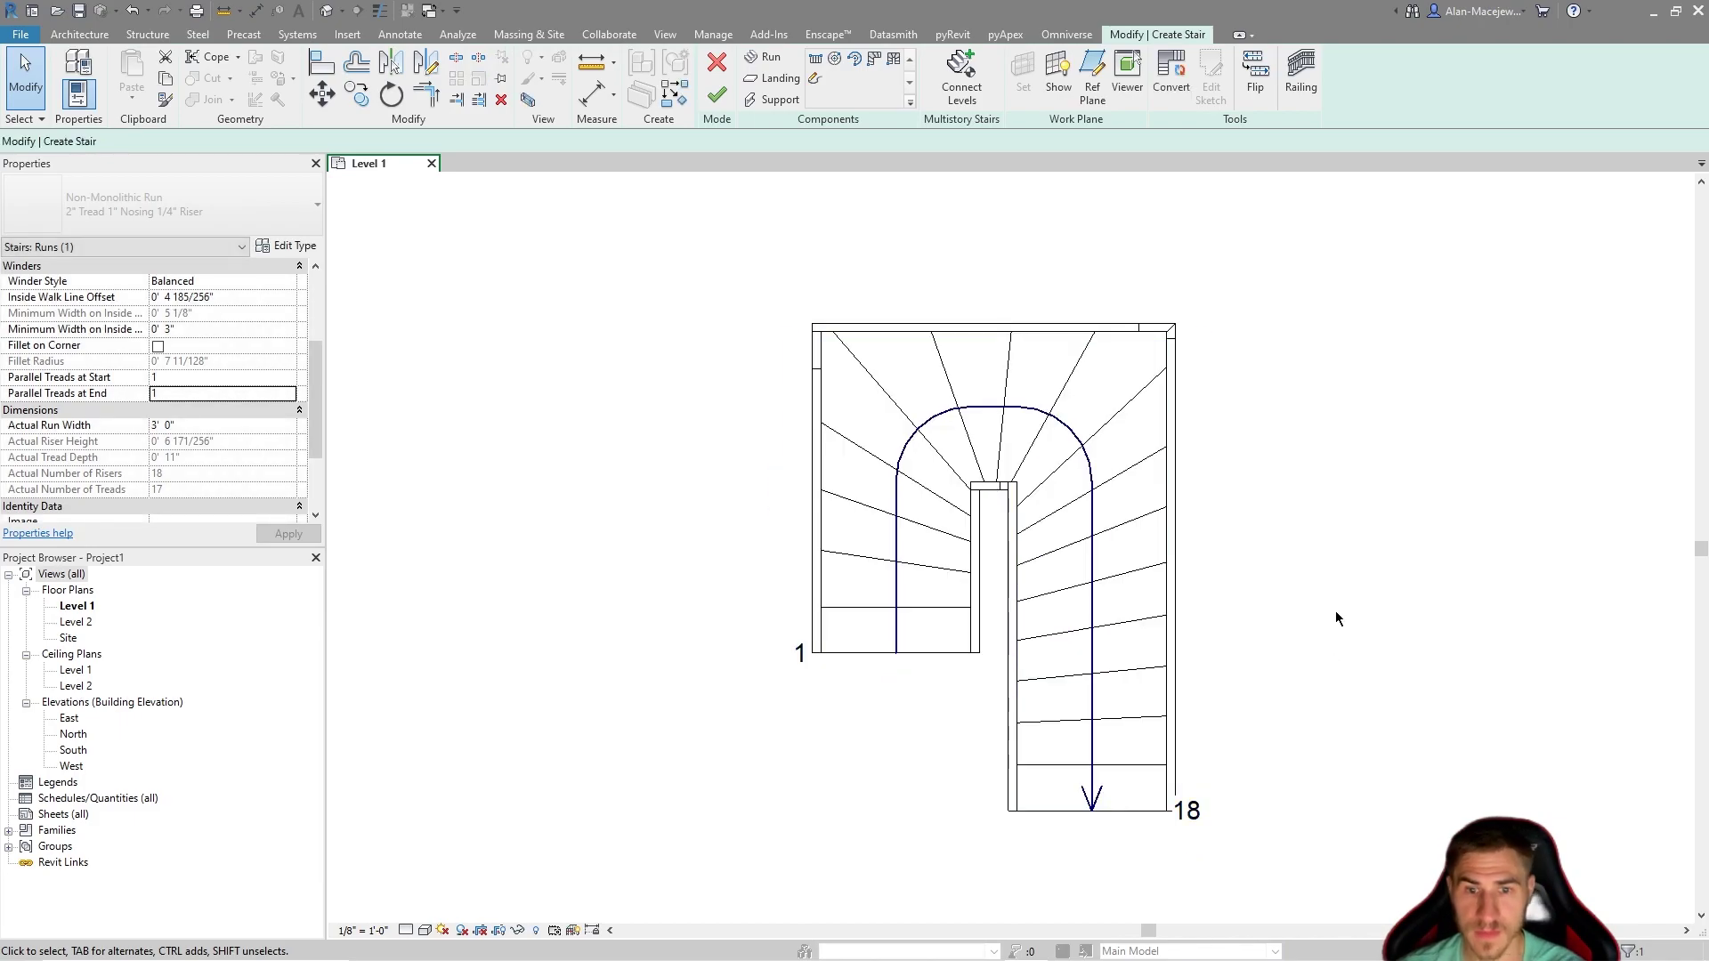
click(934, 539)
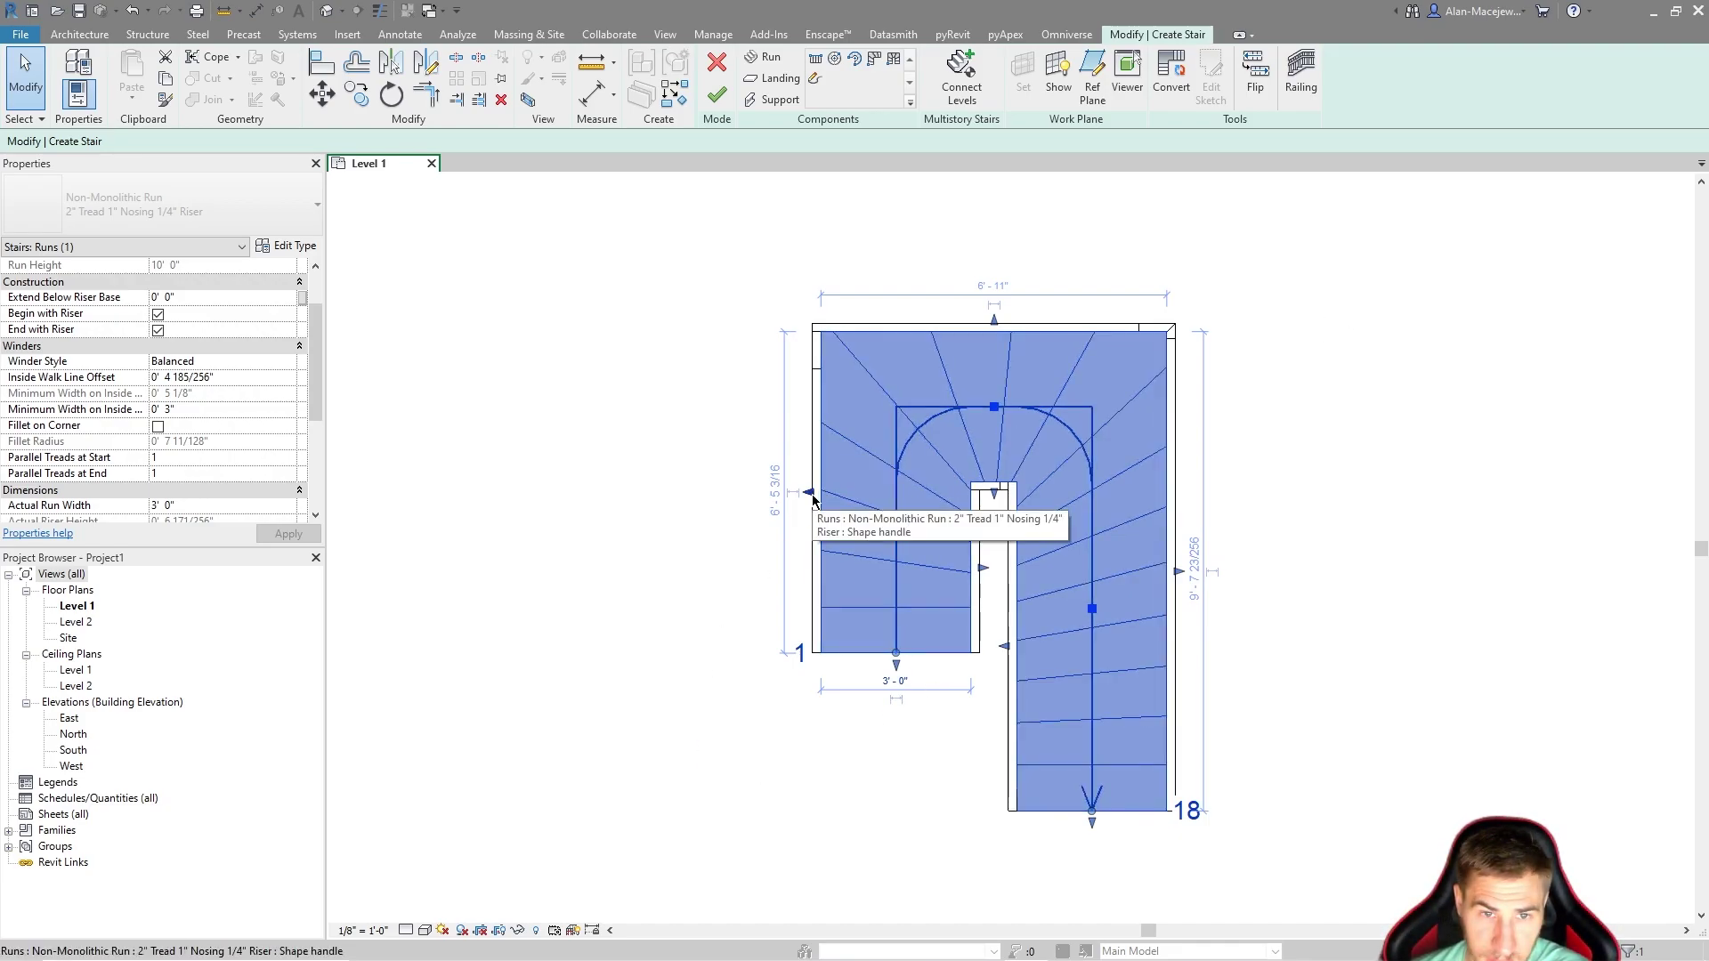
Widen the stair from its left edge to 7' - 3 125/128", restoring a 3' 0" run width.
drag(813, 500, 738, 470)
click(1653, 937)
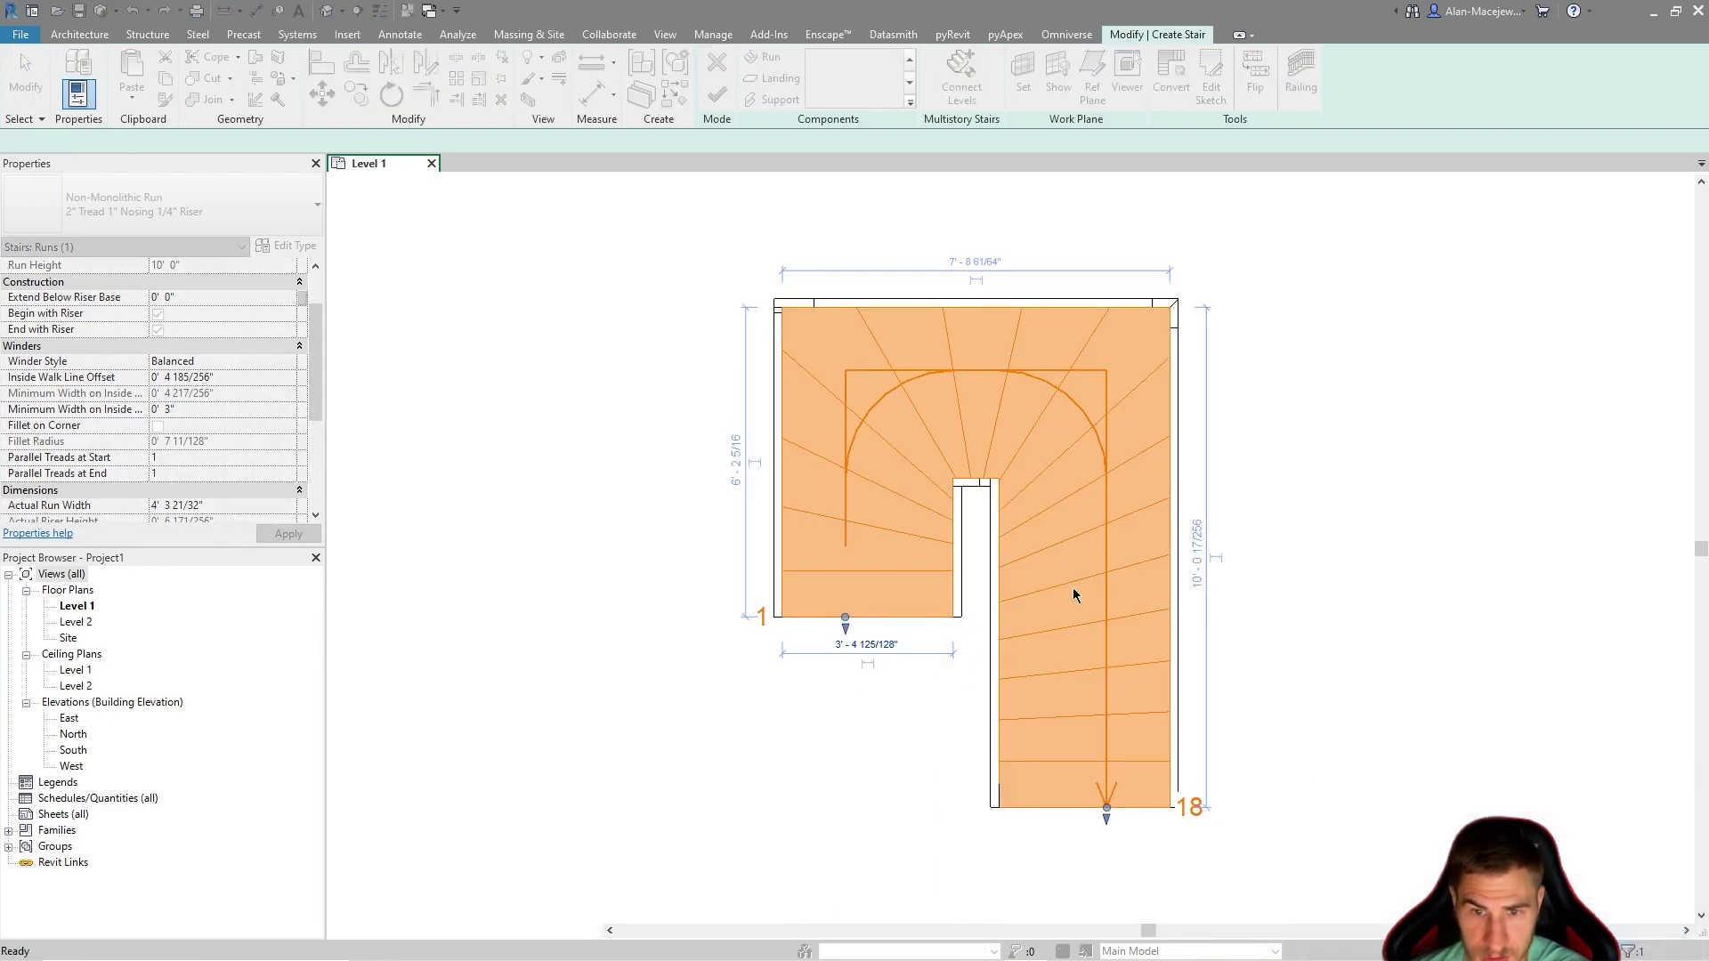
click(1017, 454)
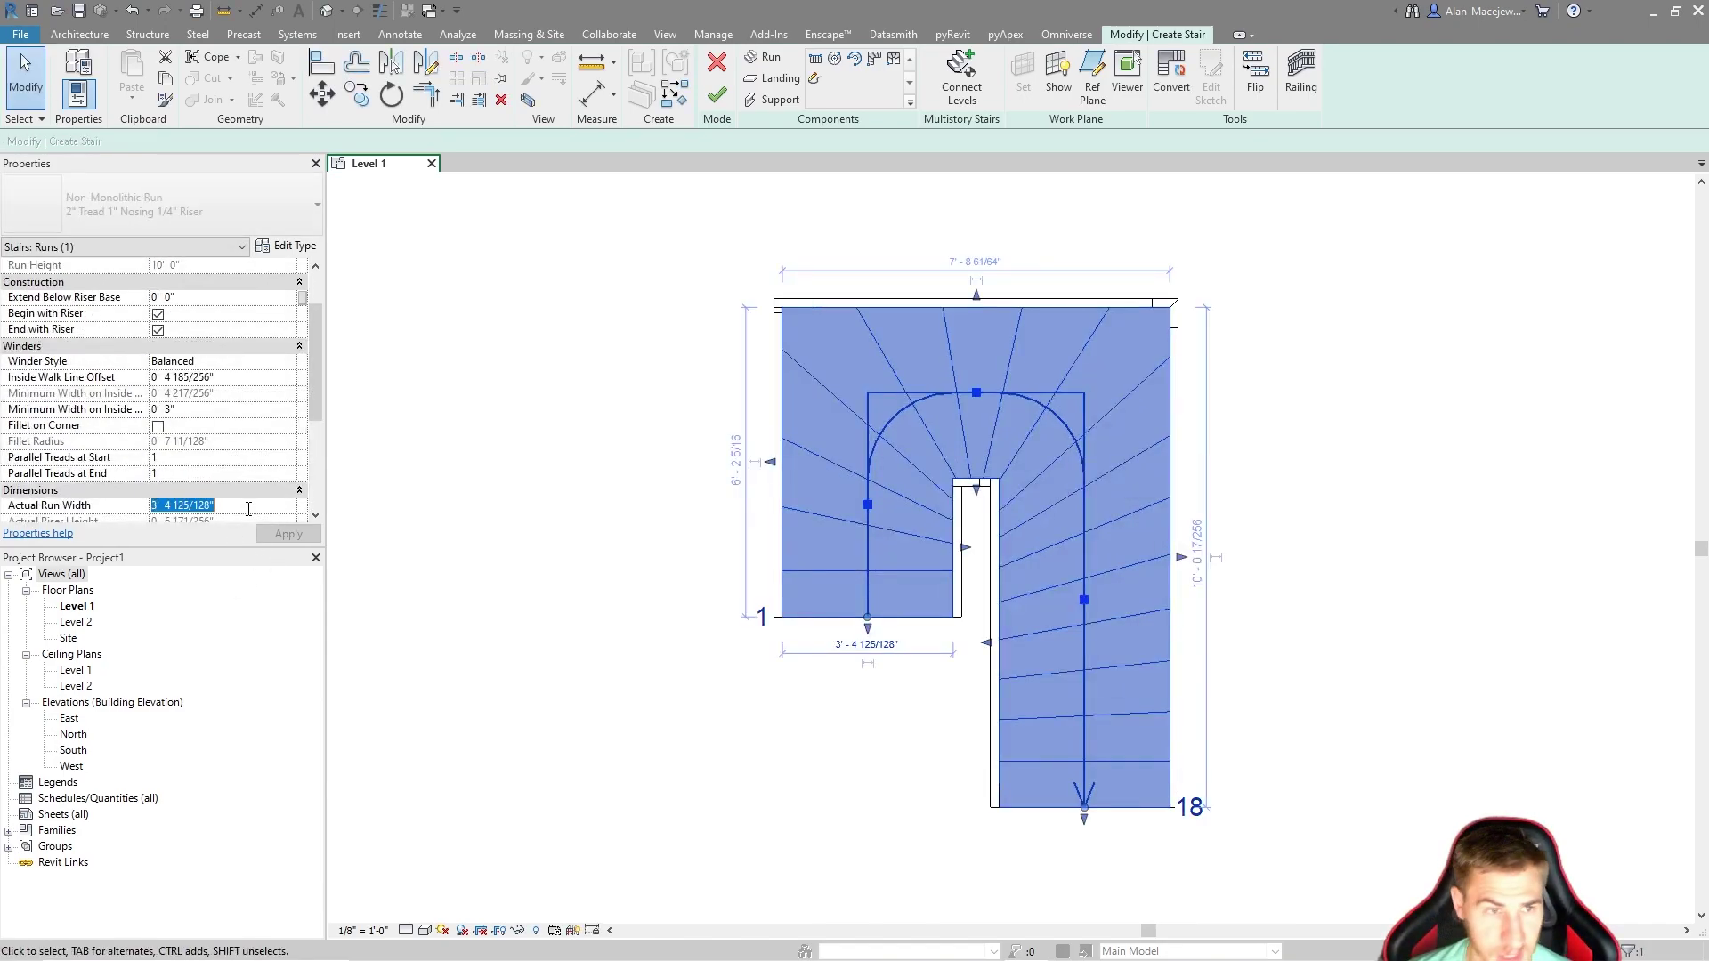
text(3'  0)
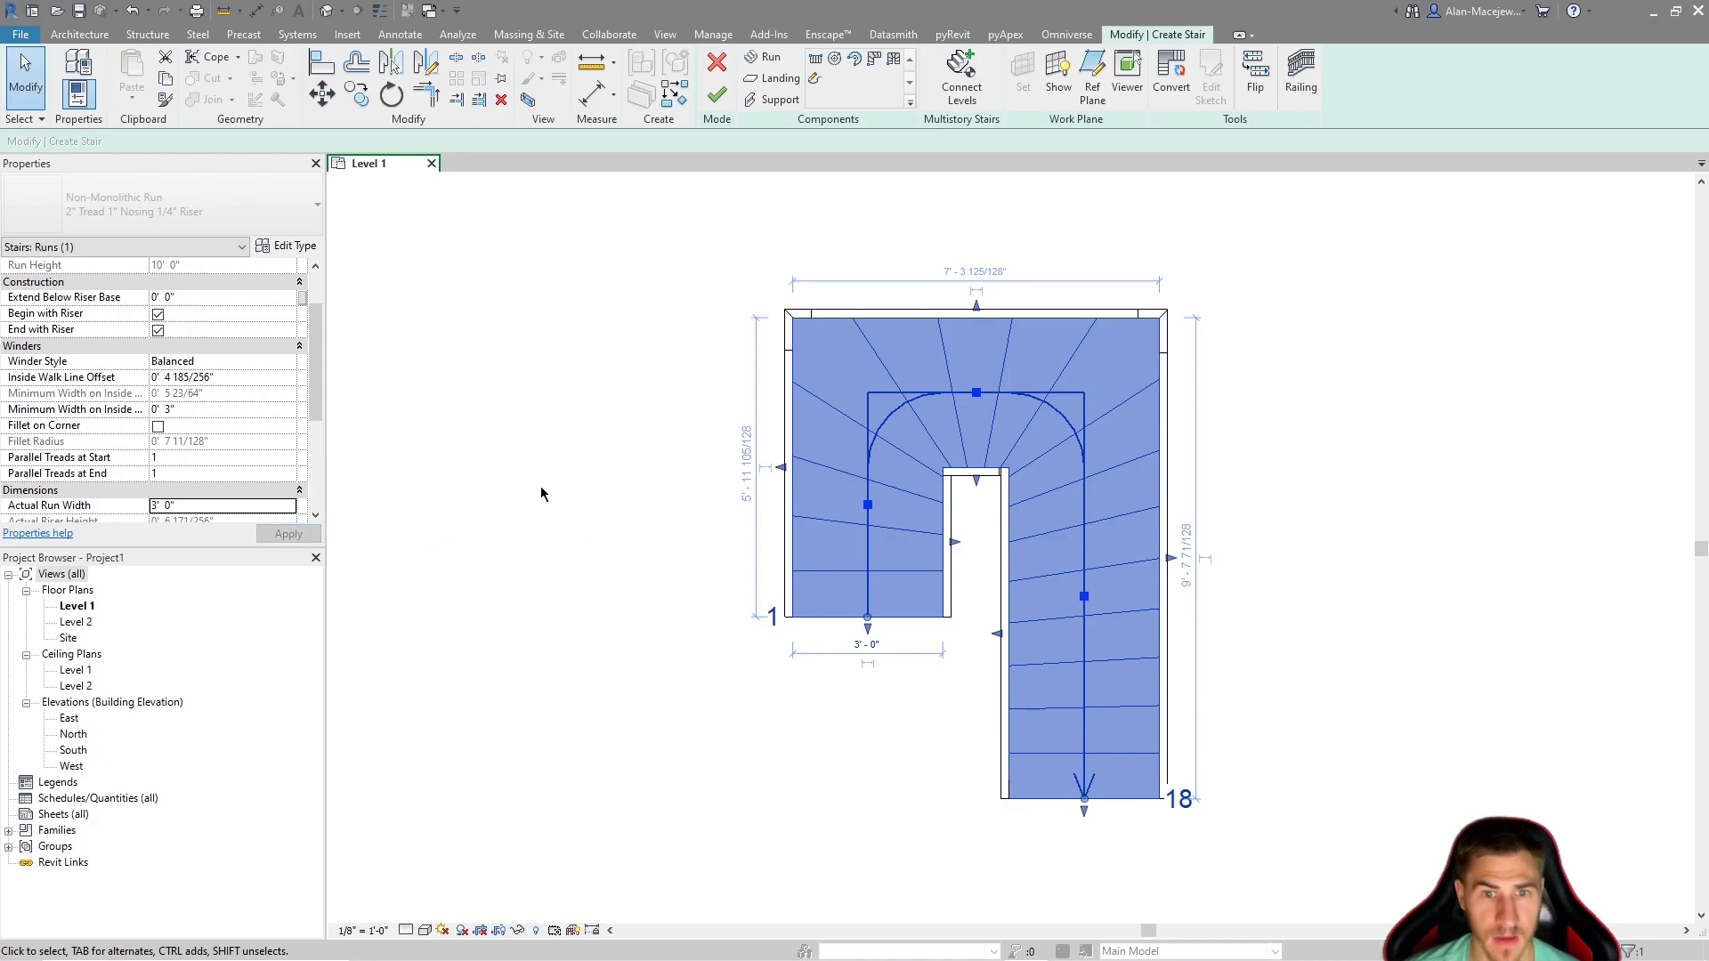
click(536, 489)
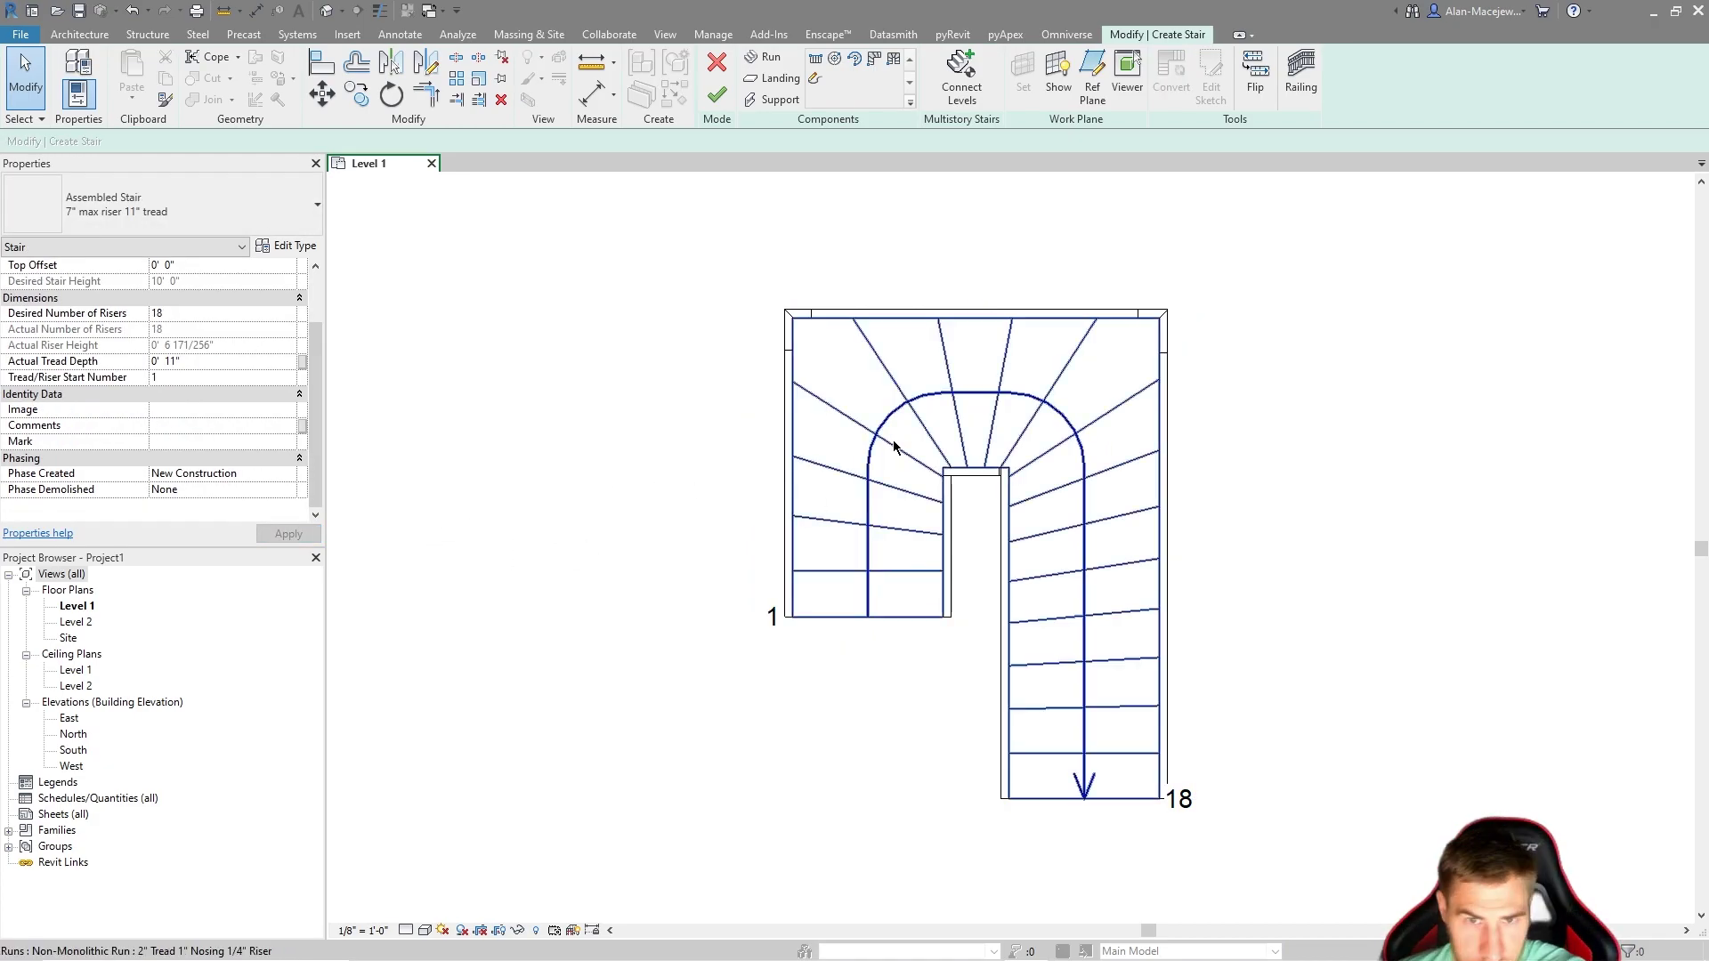
click(900, 450)
drag(1057, 570, 1064, 634)
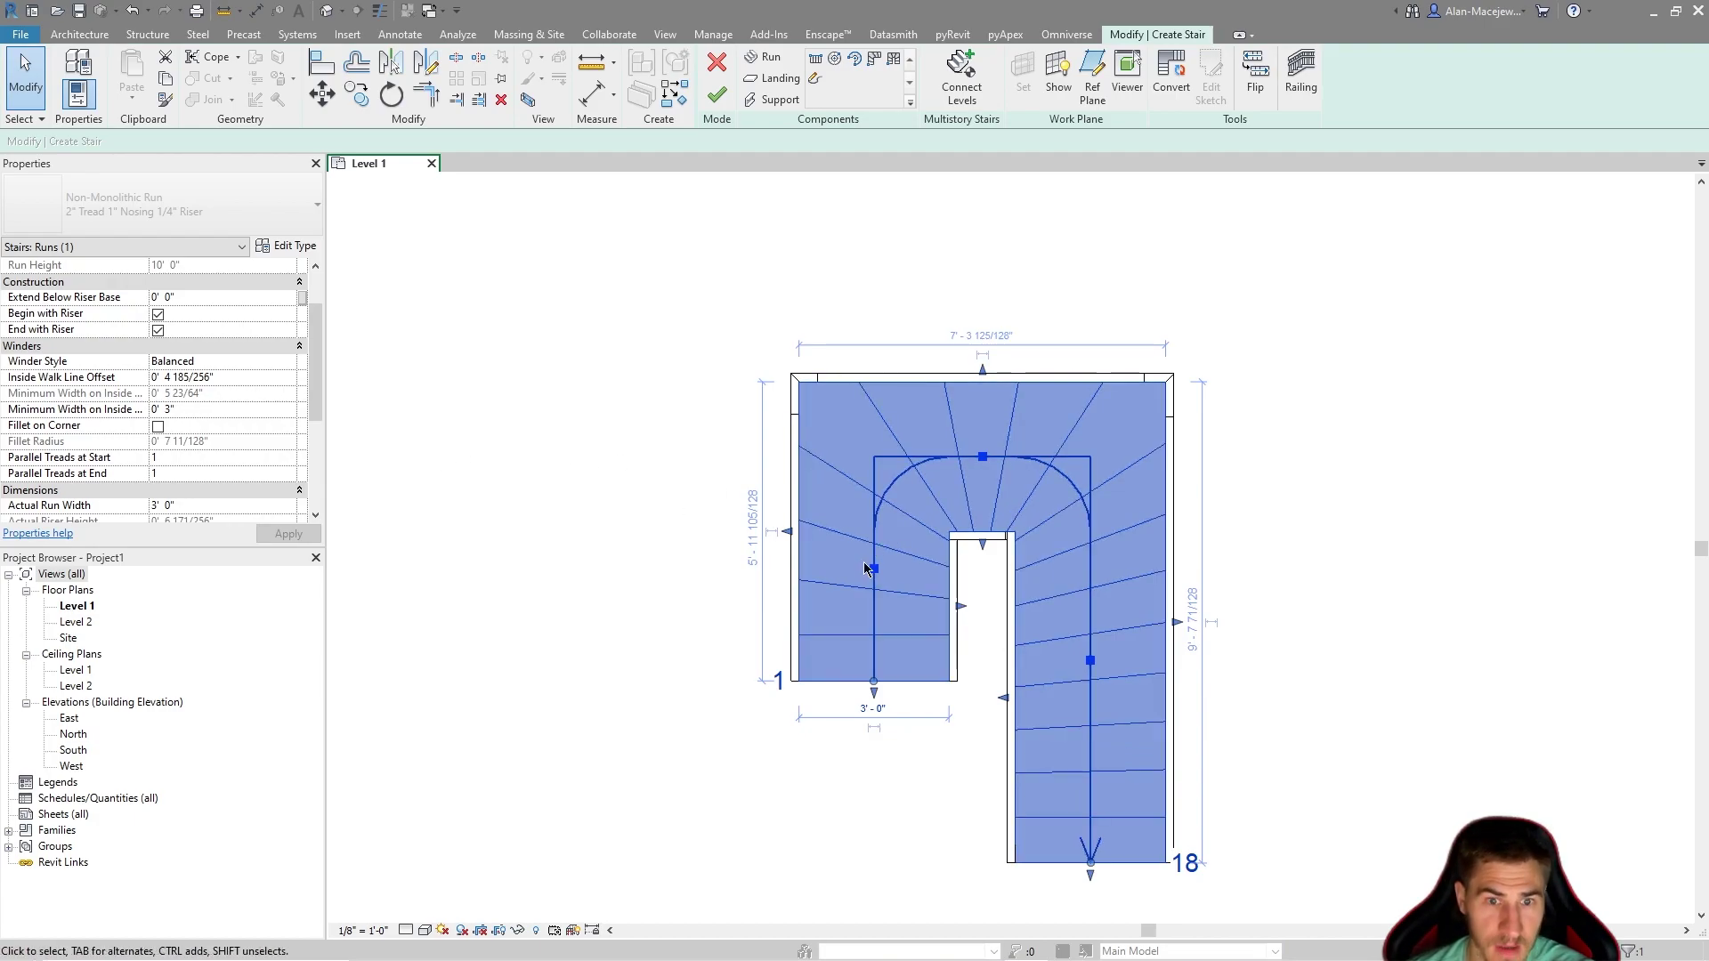
Widen the stair to 10' - 7", lengthening the first flight and shortening the final flight.
drag(875, 569, 814, 579)
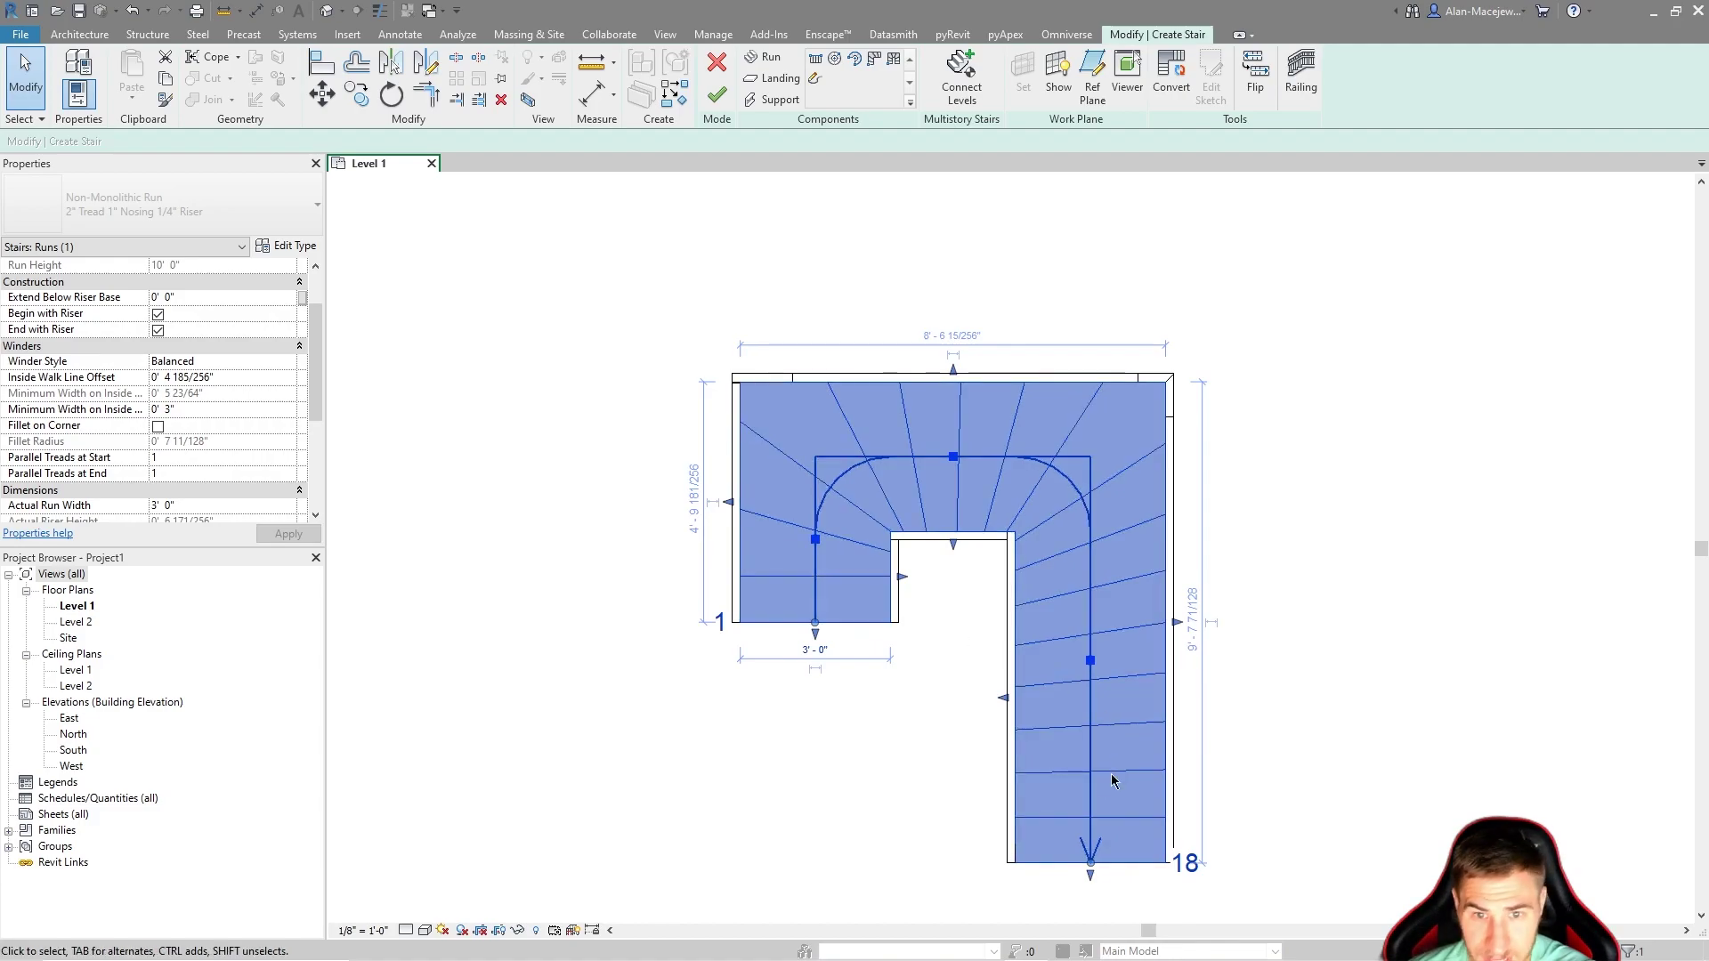
drag(1091, 877, 1101, 725)
key(Escape)
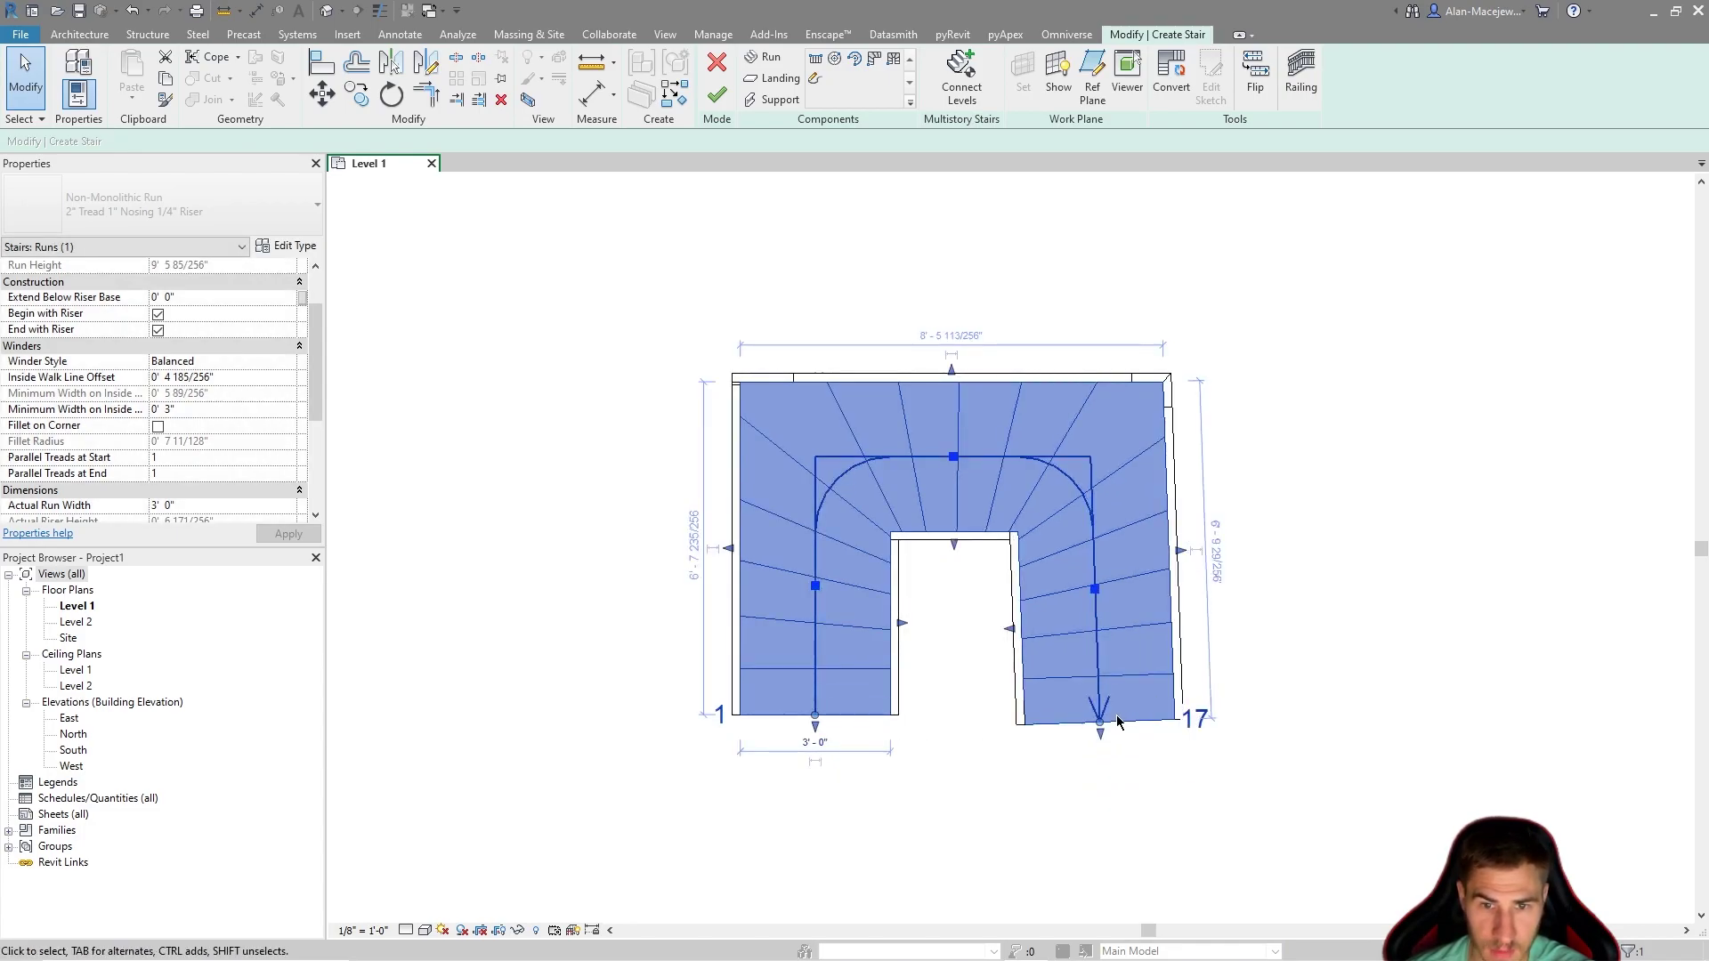
key(ctrl+z)
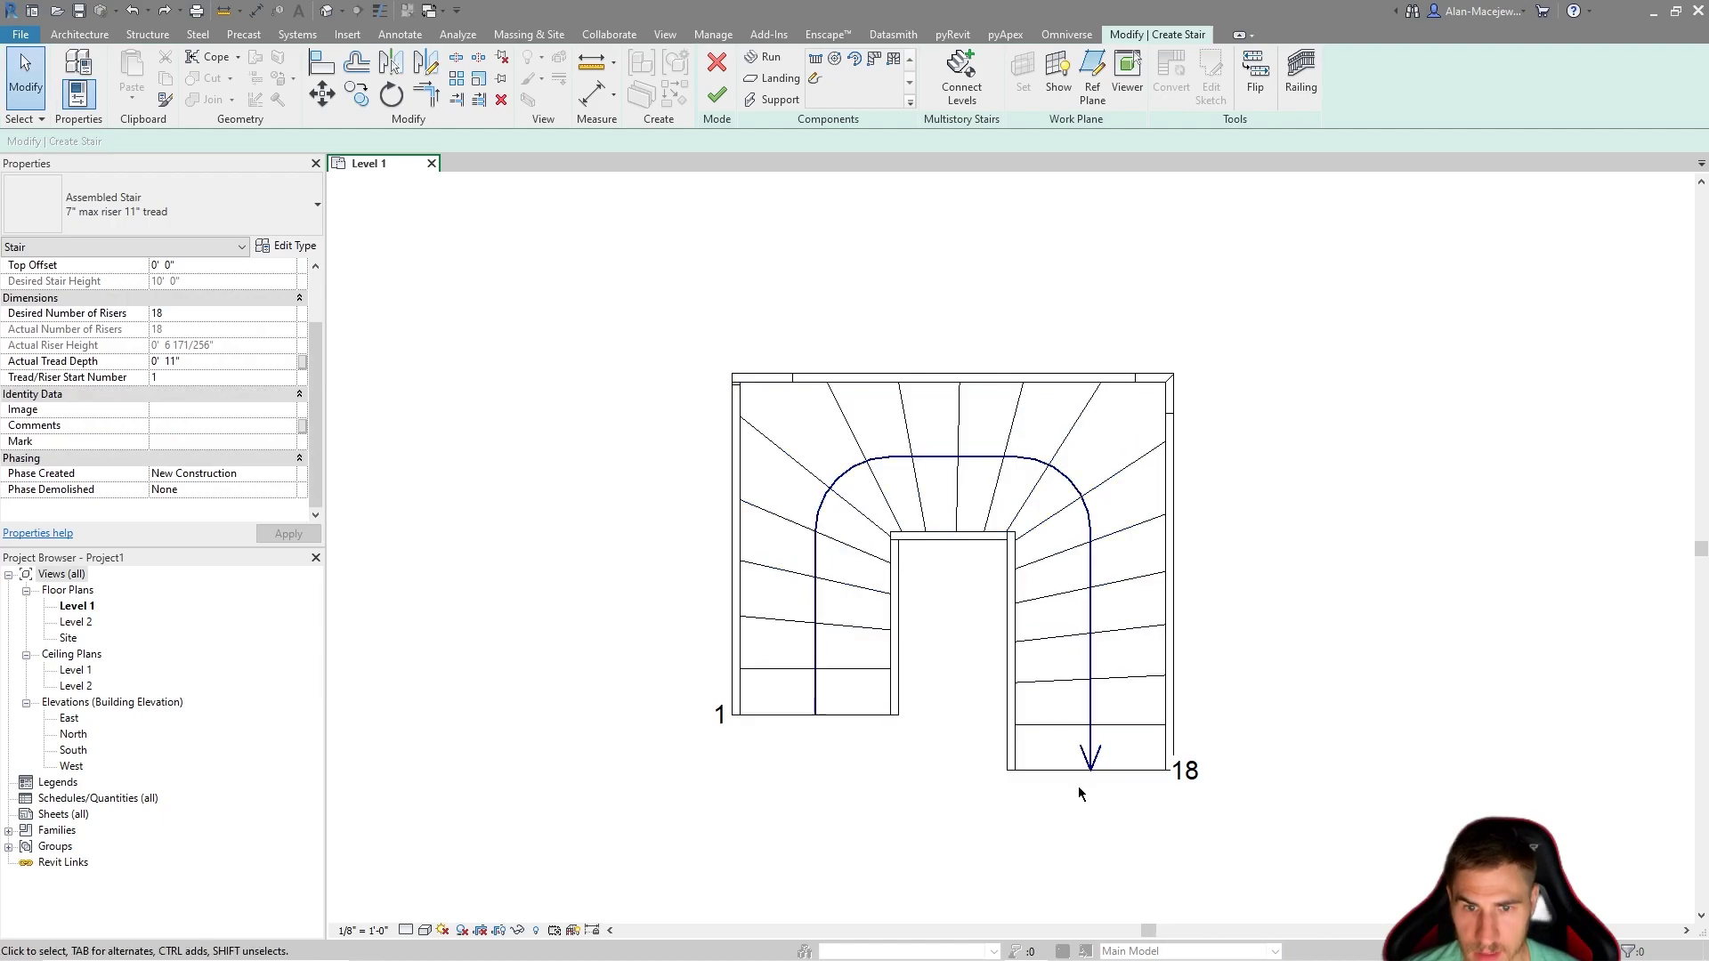
drag(1093, 784, 1094, 739)
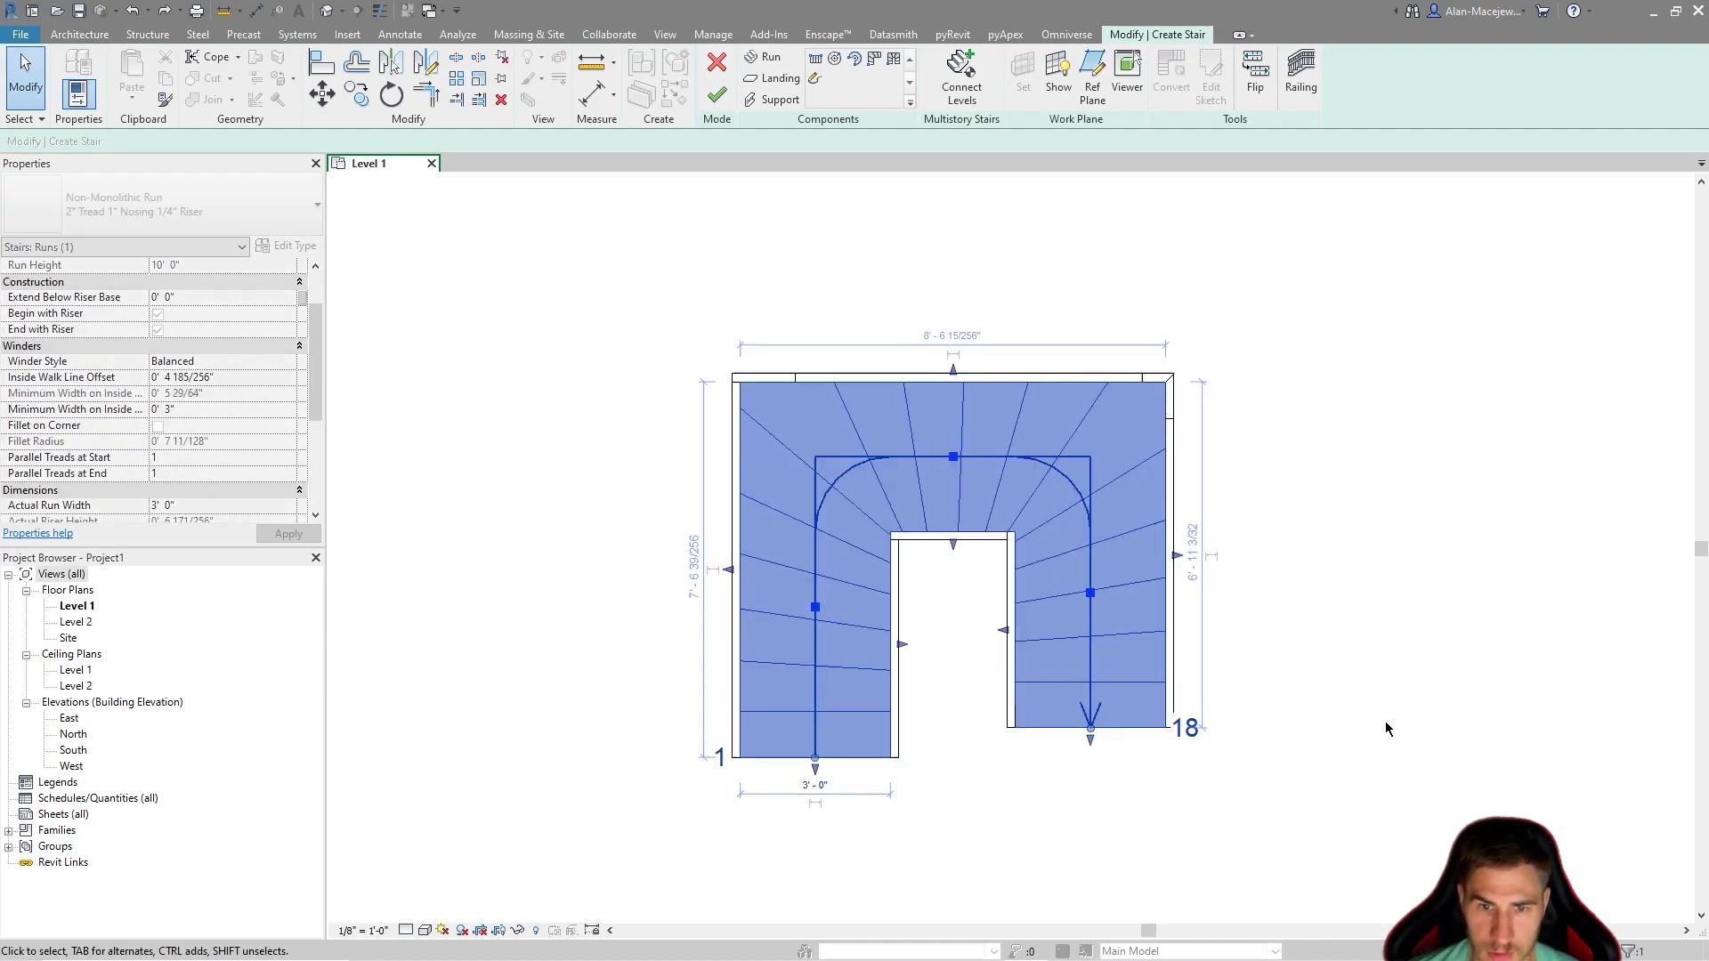
drag(1093, 601, 1201, 597)
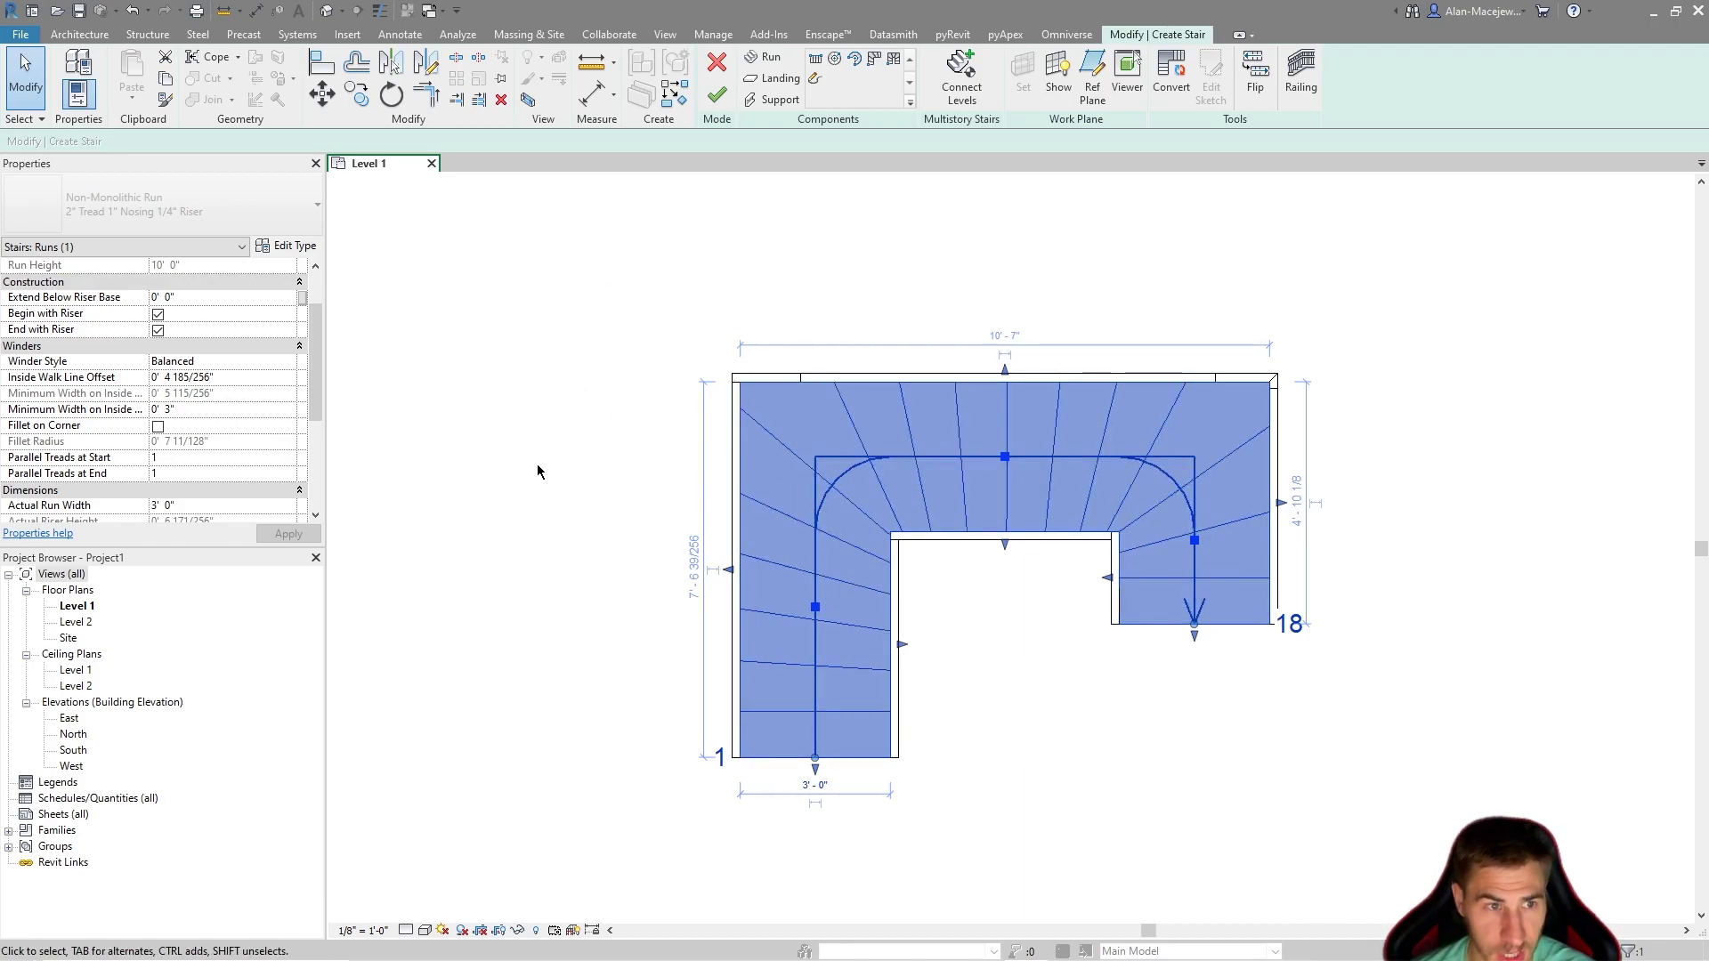
click(472, 531)
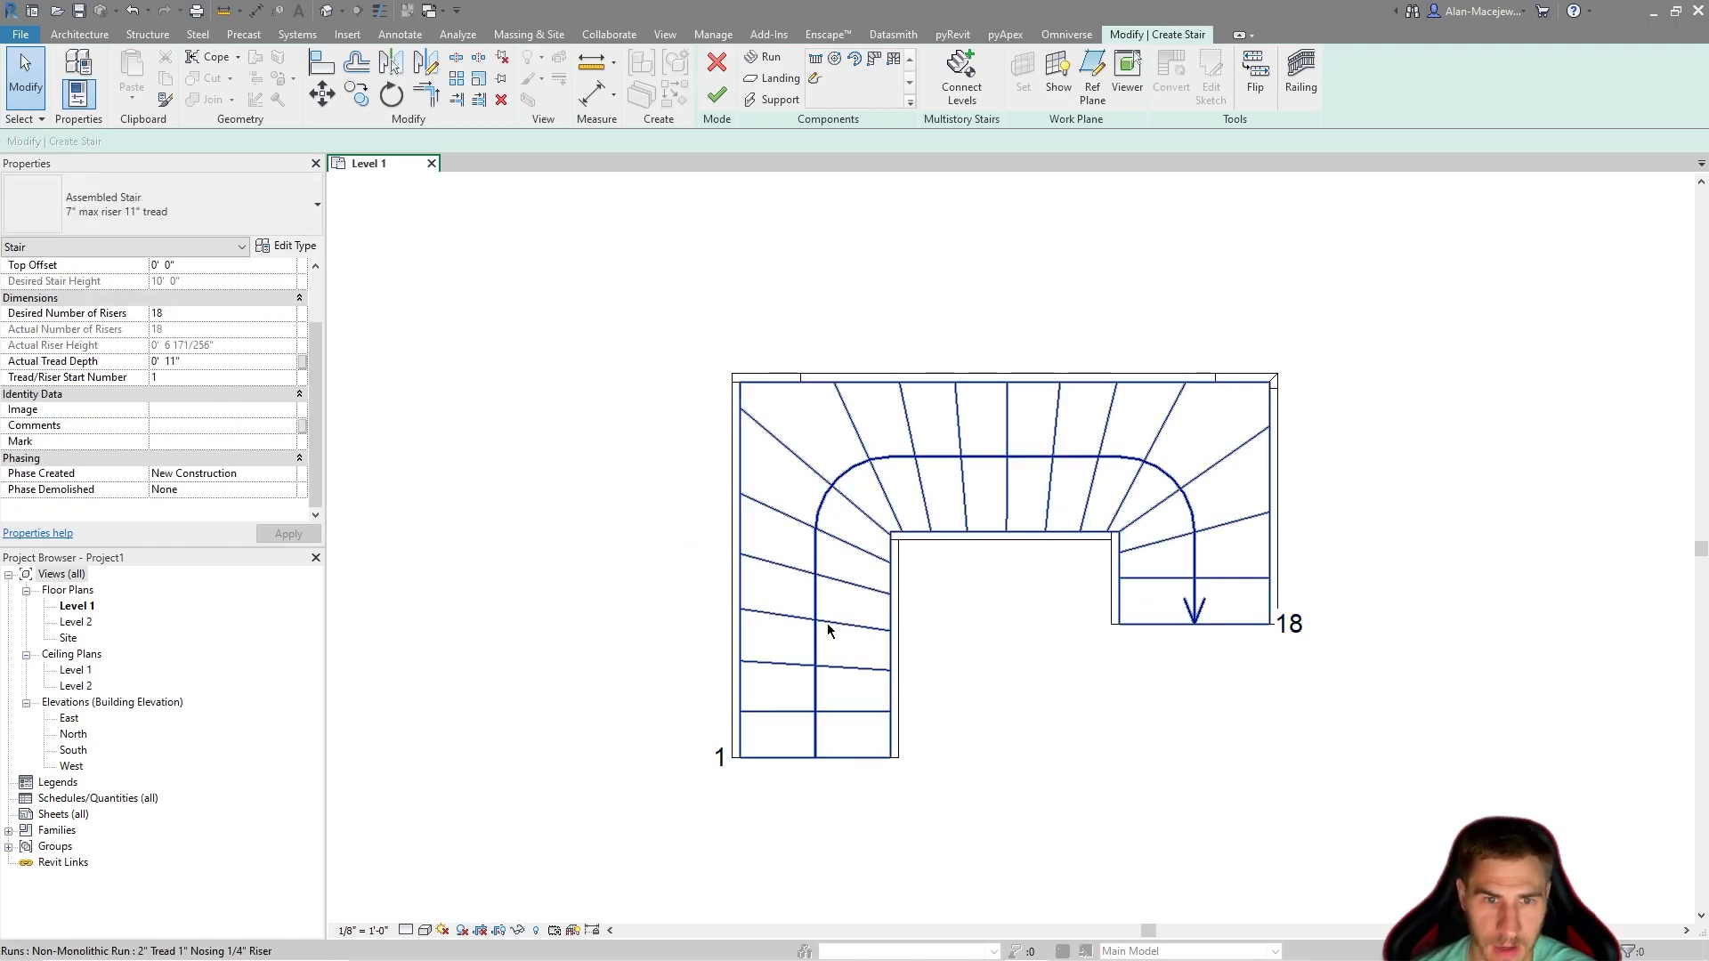
Set the run's Location Line to Exterior Support: Left.
click(829, 635)
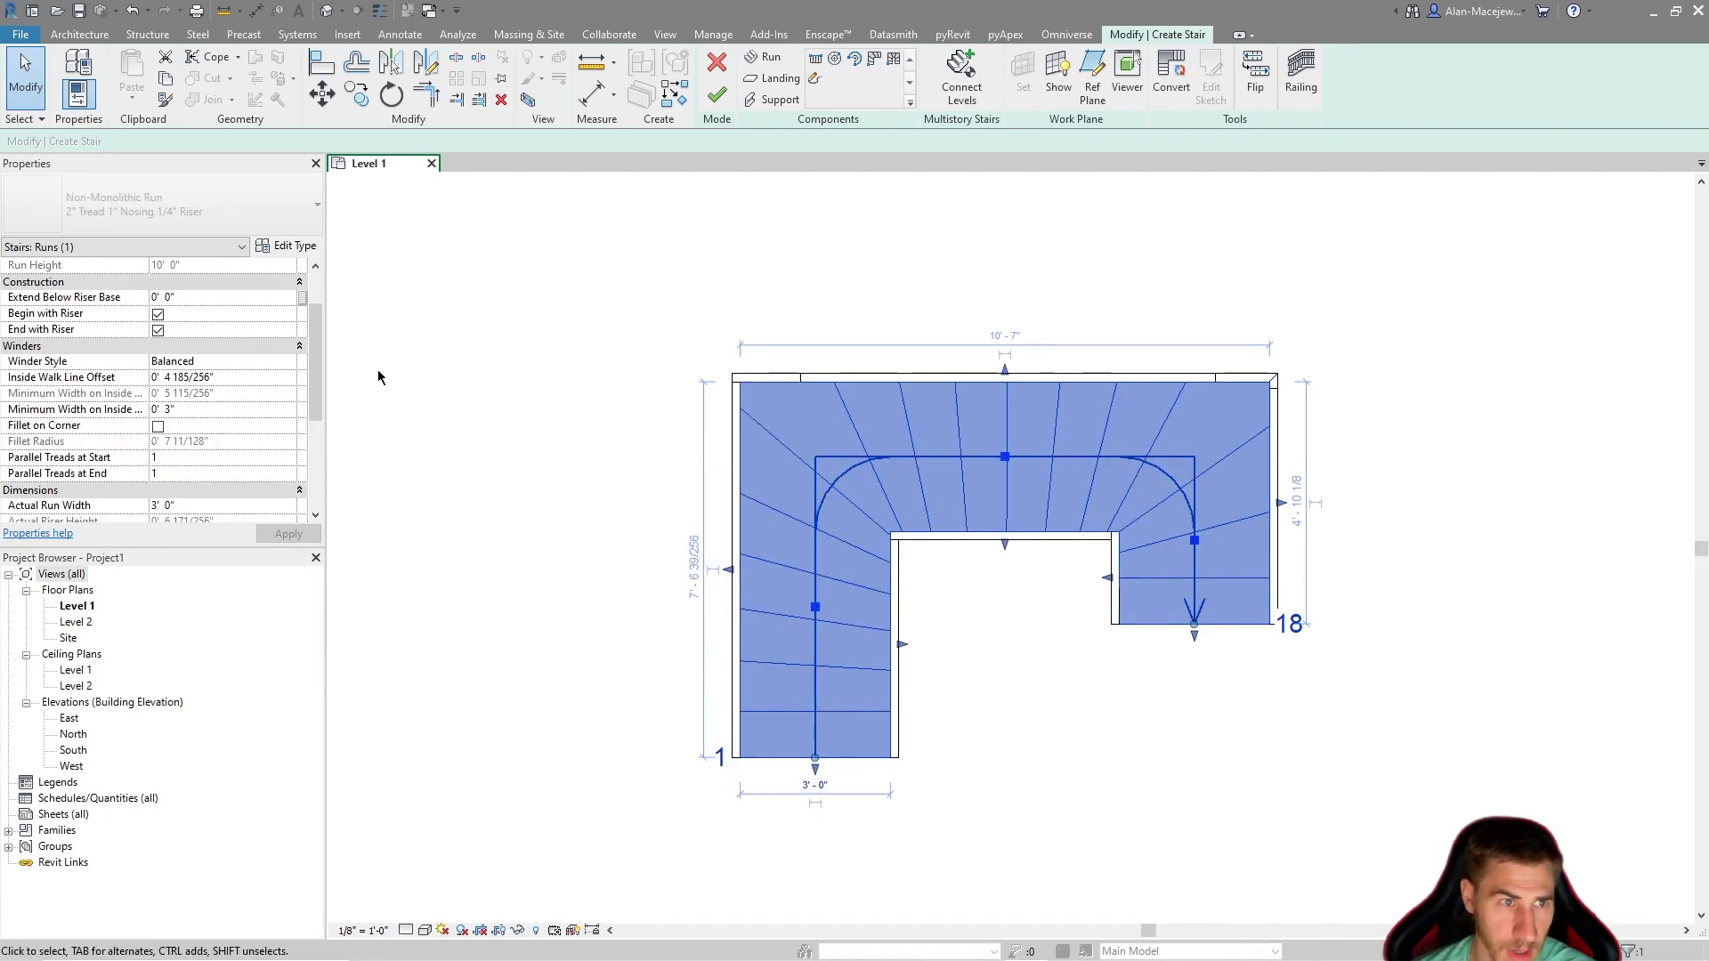
scroll(200, 374, up, 2)
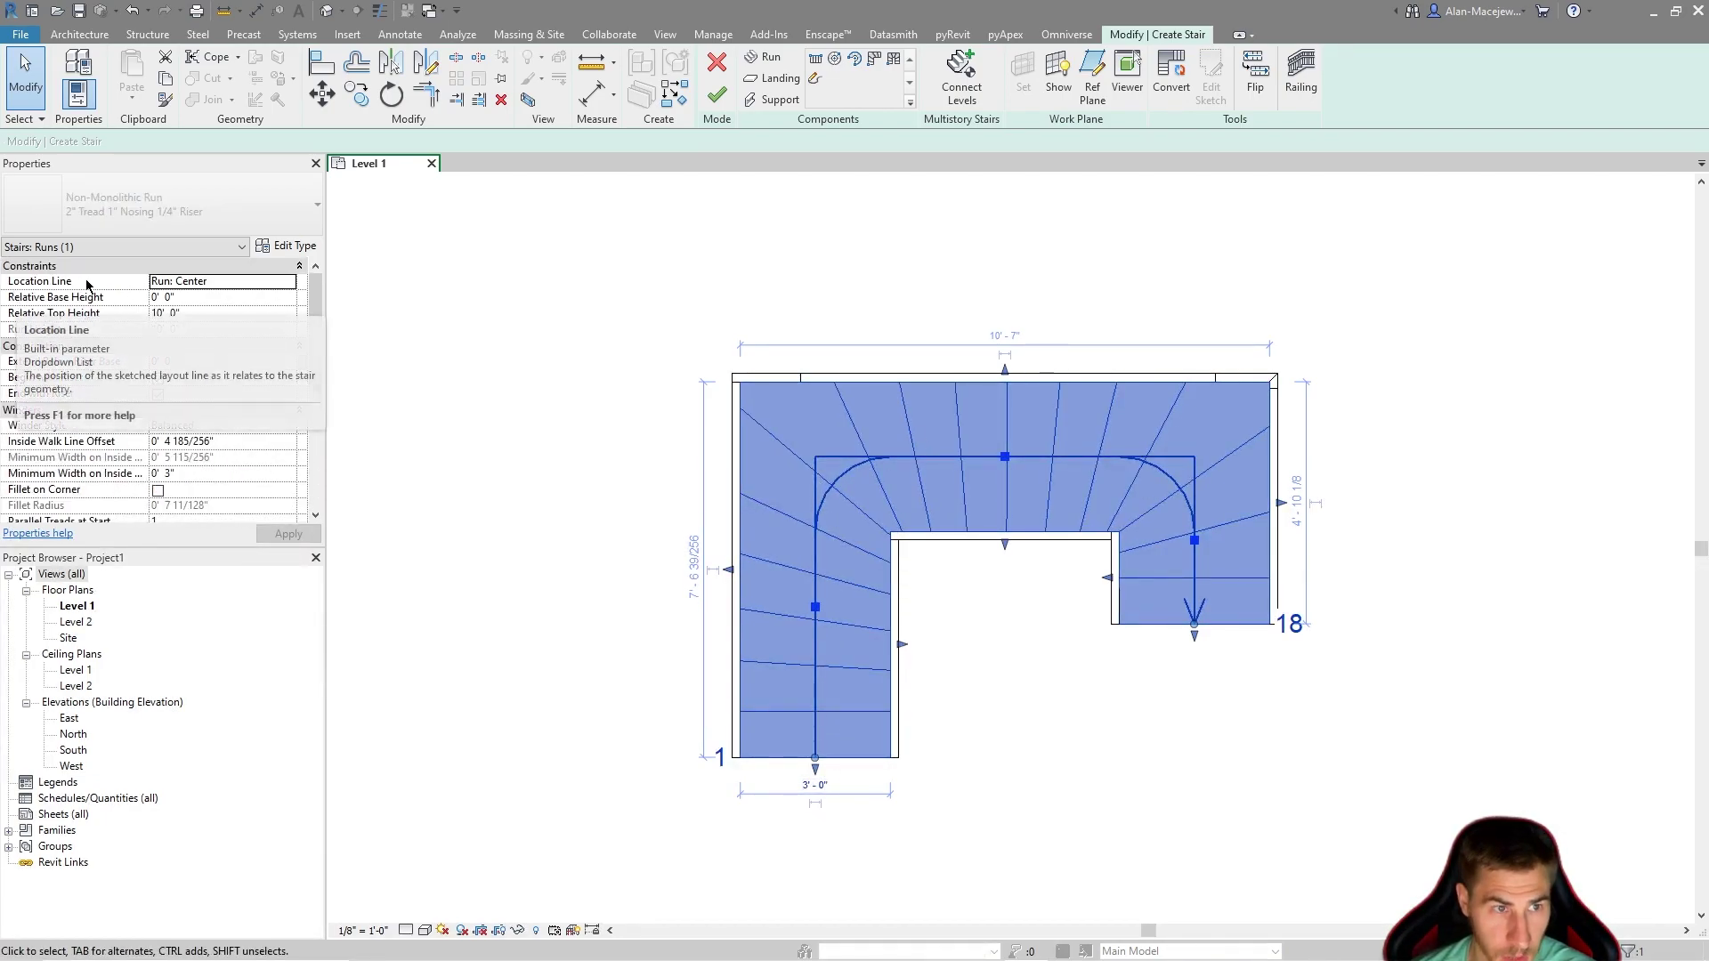
click(288, 282)
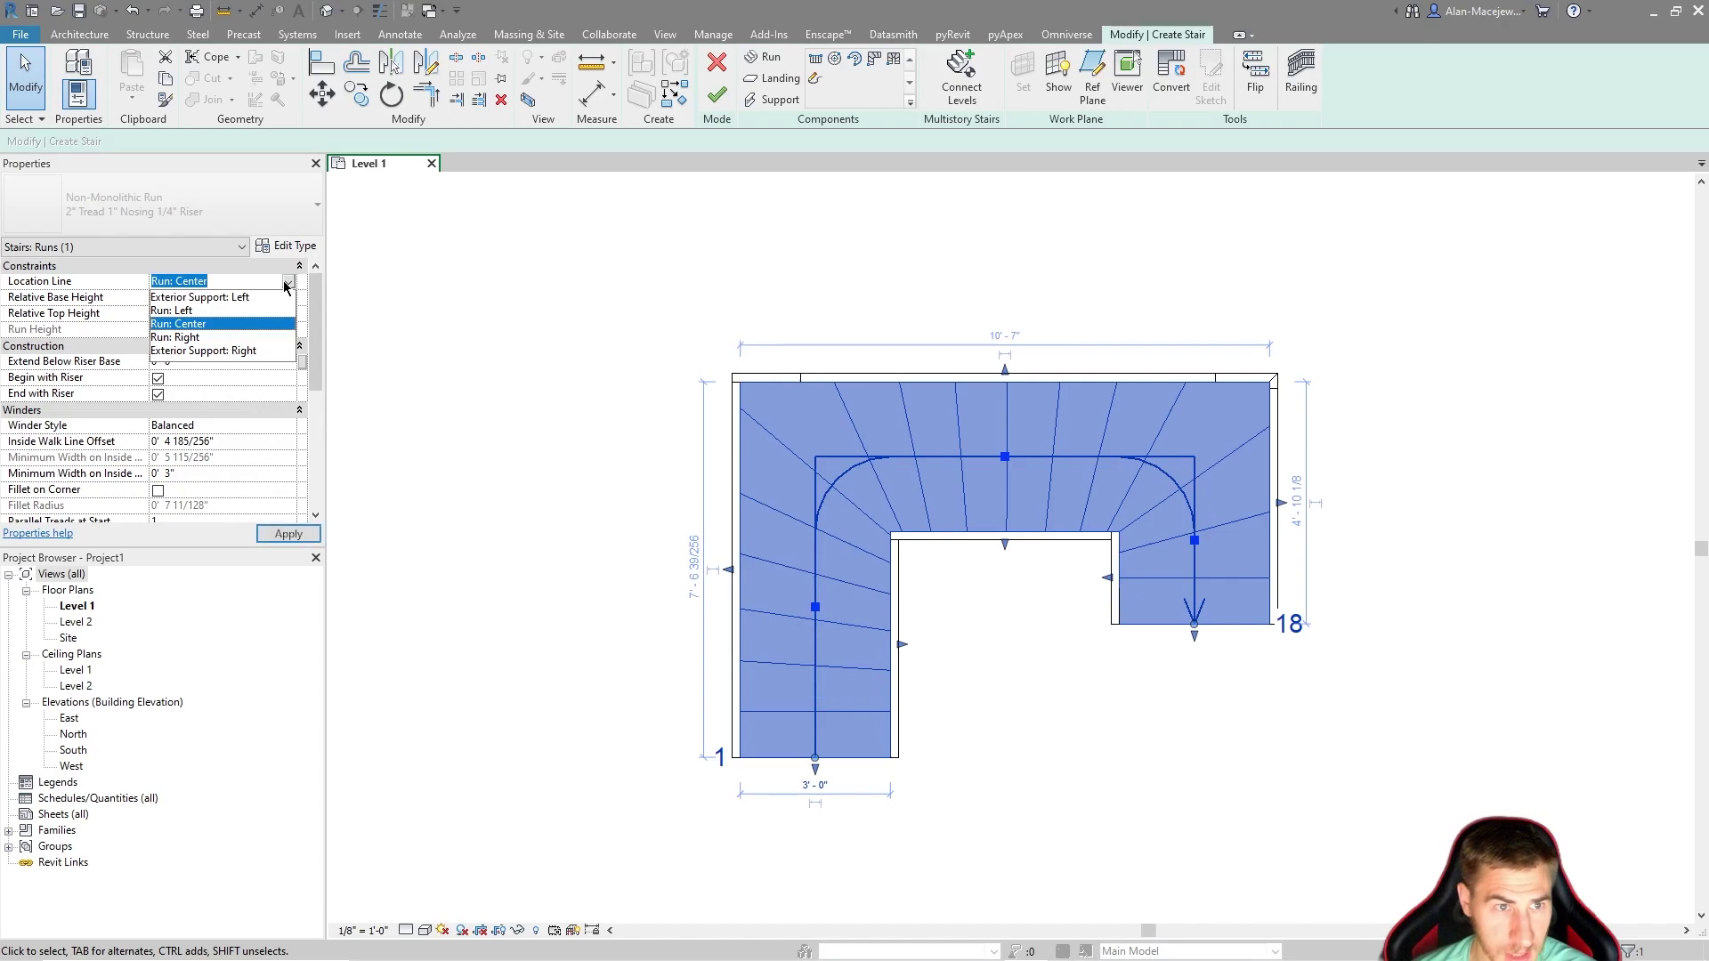
click(210, 304)
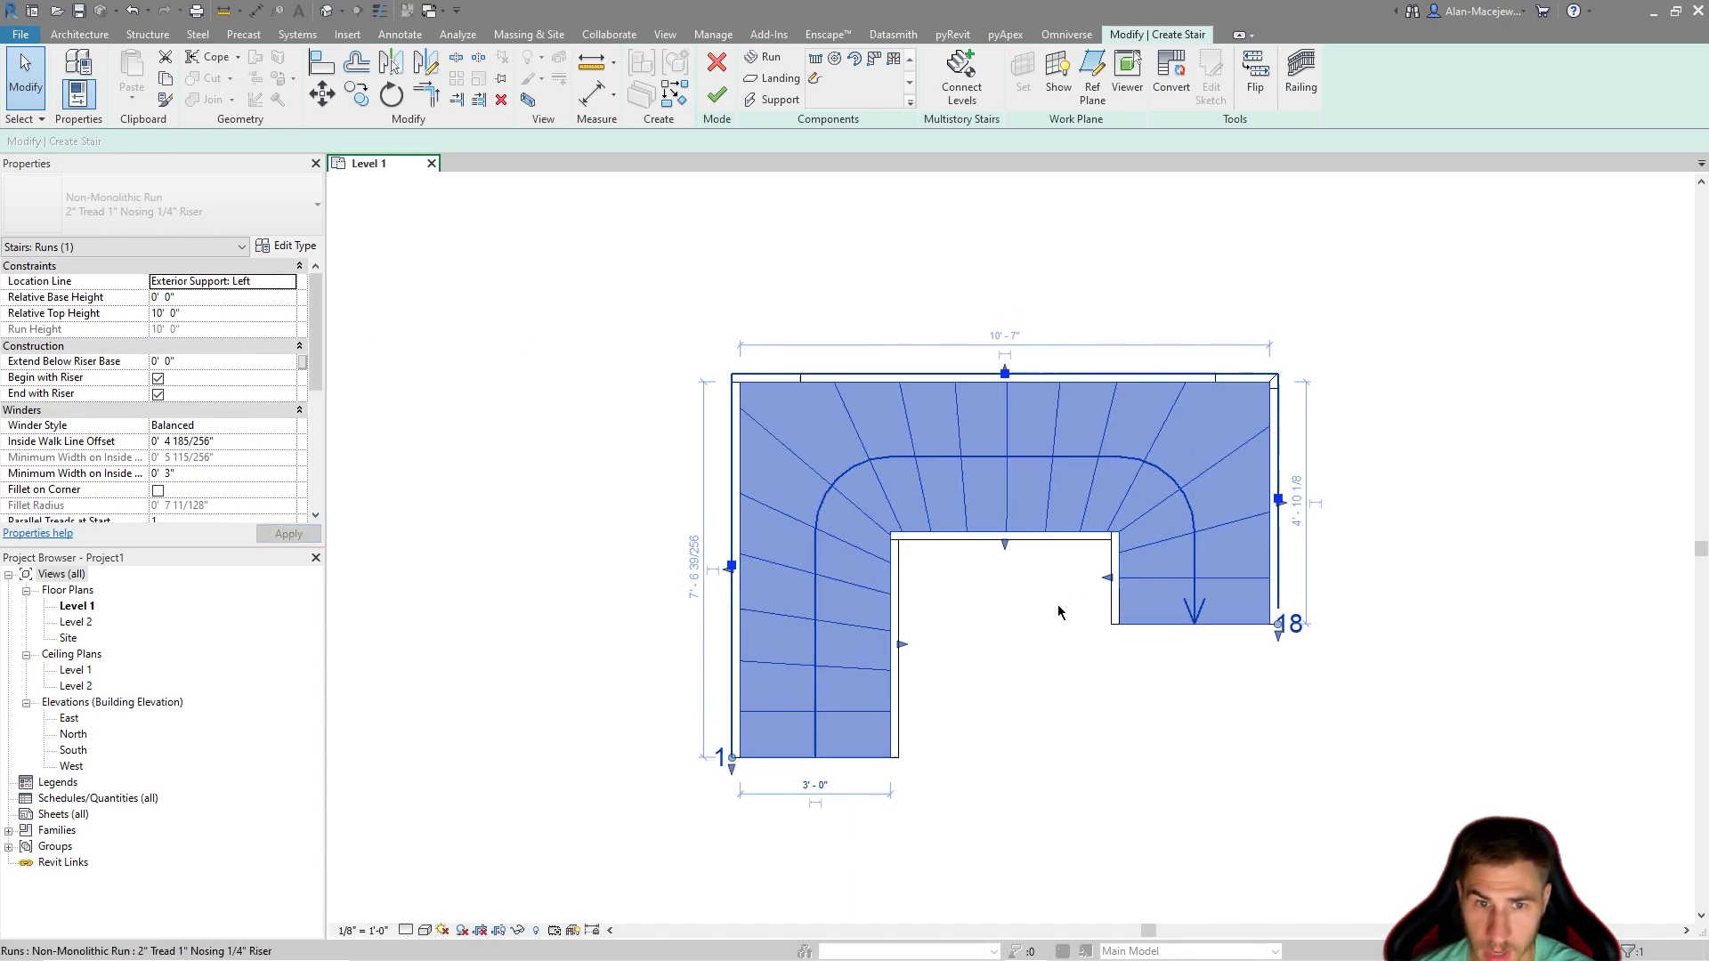
Widen the run to 12' - 0 227/256" and extend its final leg downward.
drag(735, 569, 642, 518)
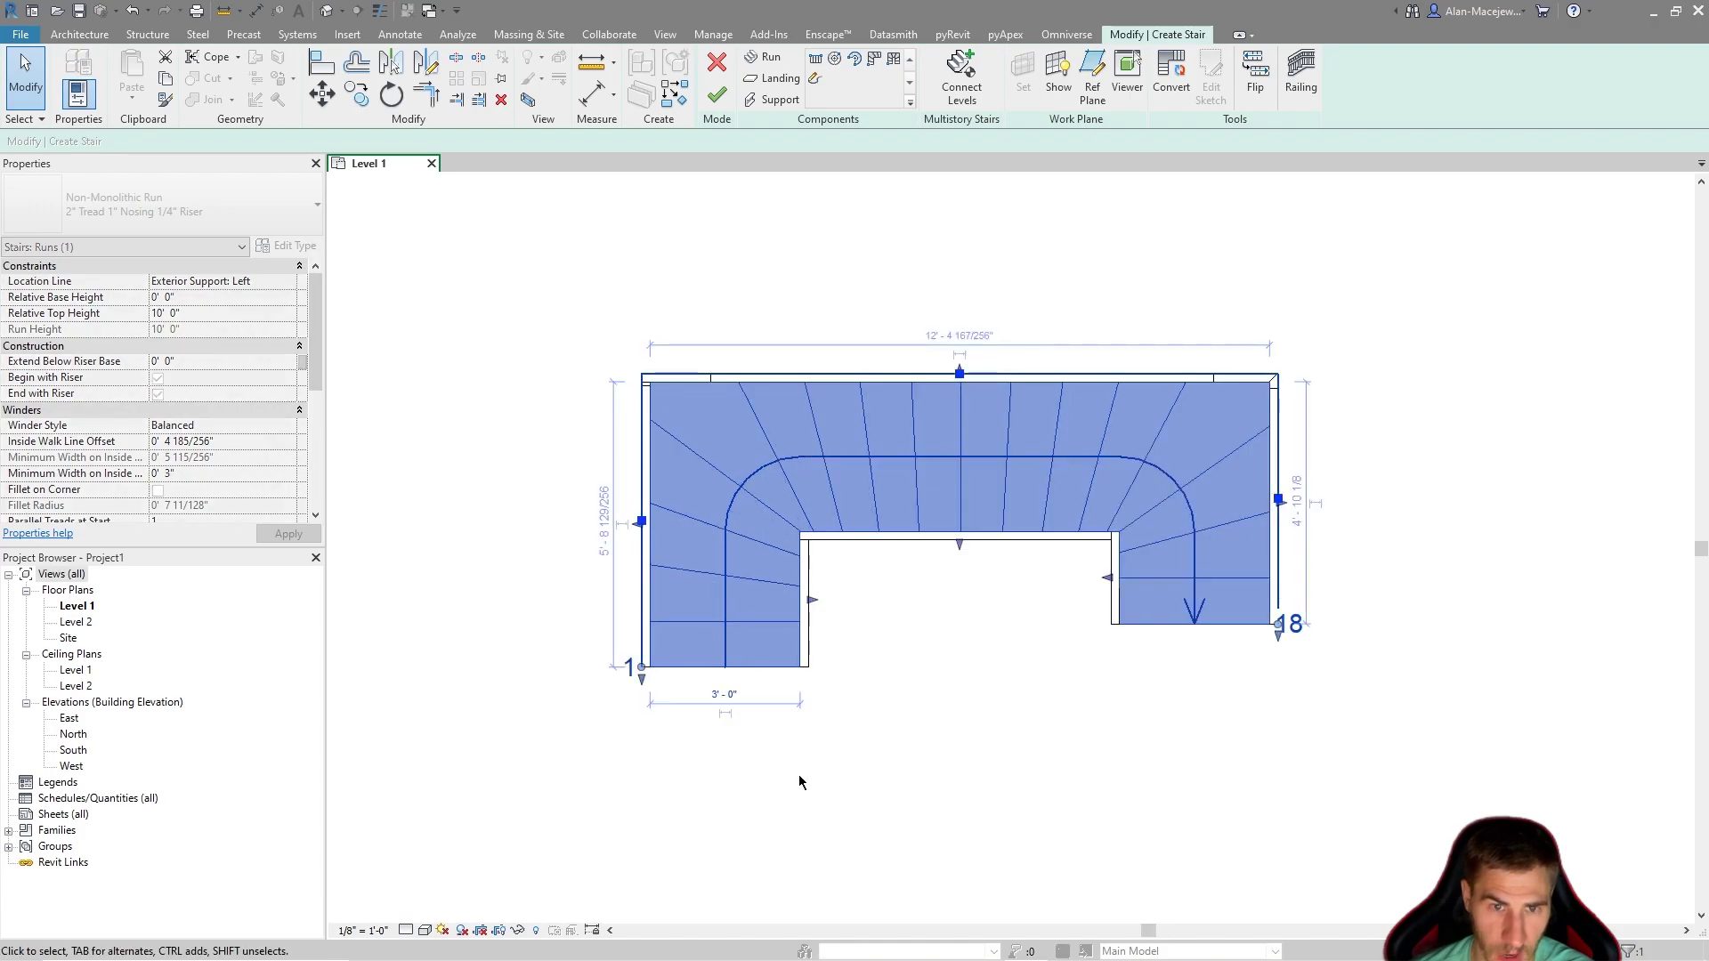
mouse_move(1280, 501)
mouse_down()
mouse_move(1343, 514)
mouse_move(1264, 512)
mouse_up()
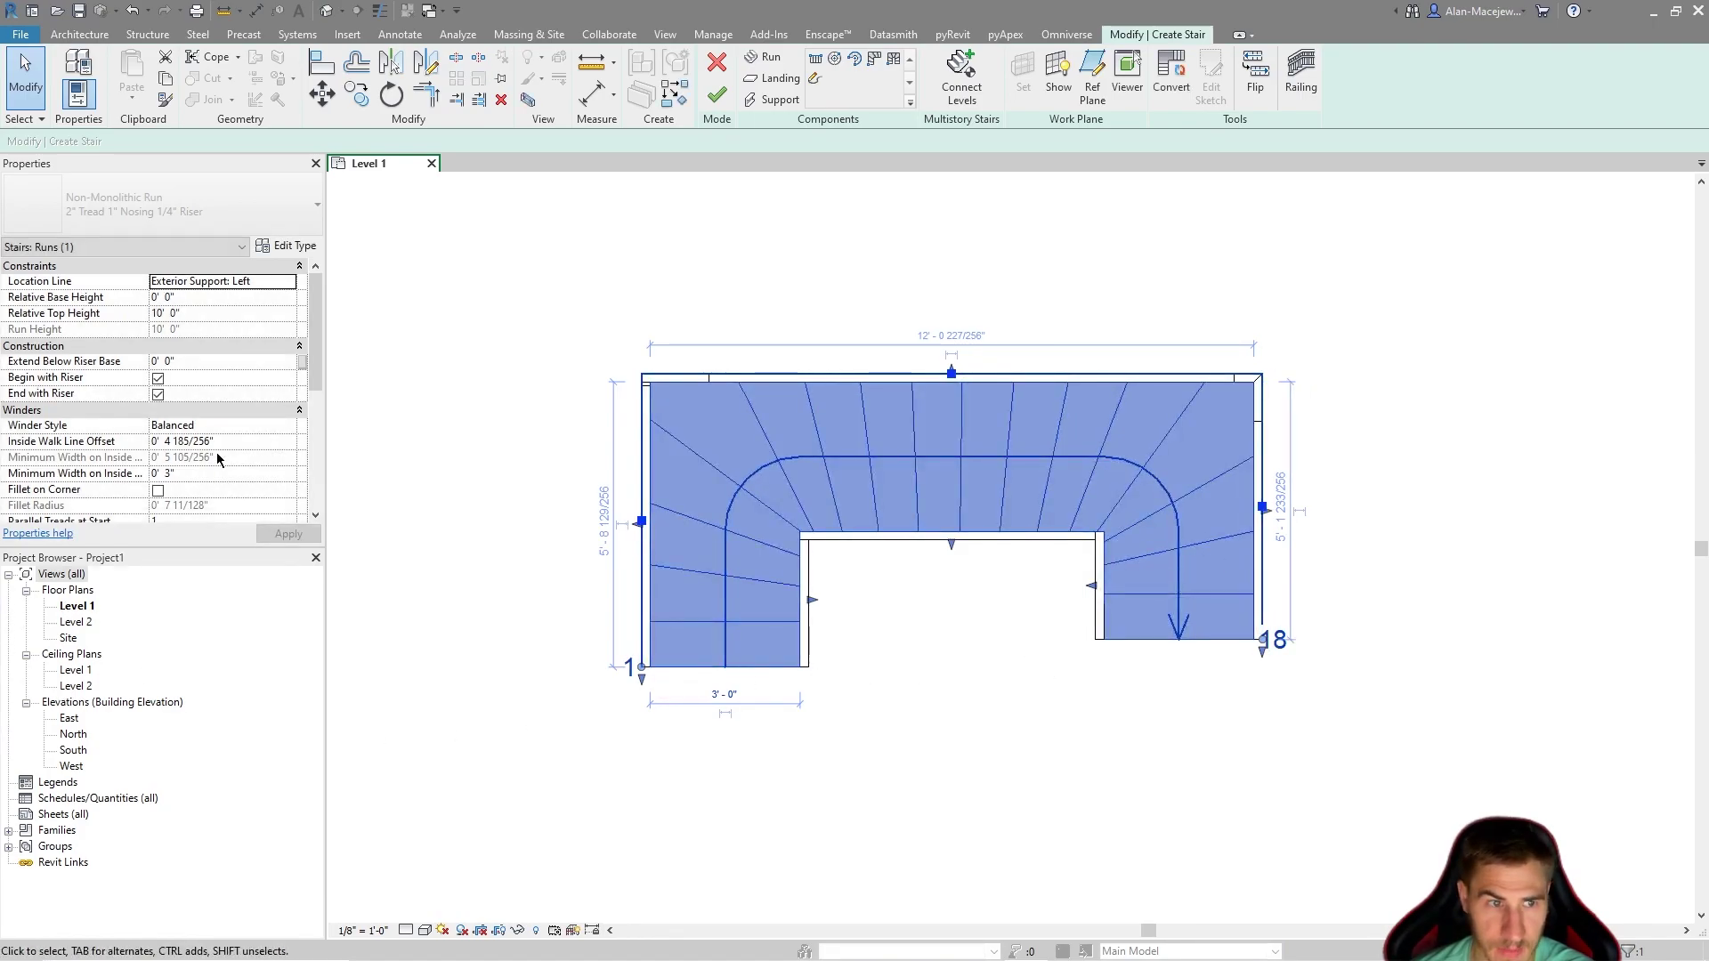
drag(639, 660, 643, 622)
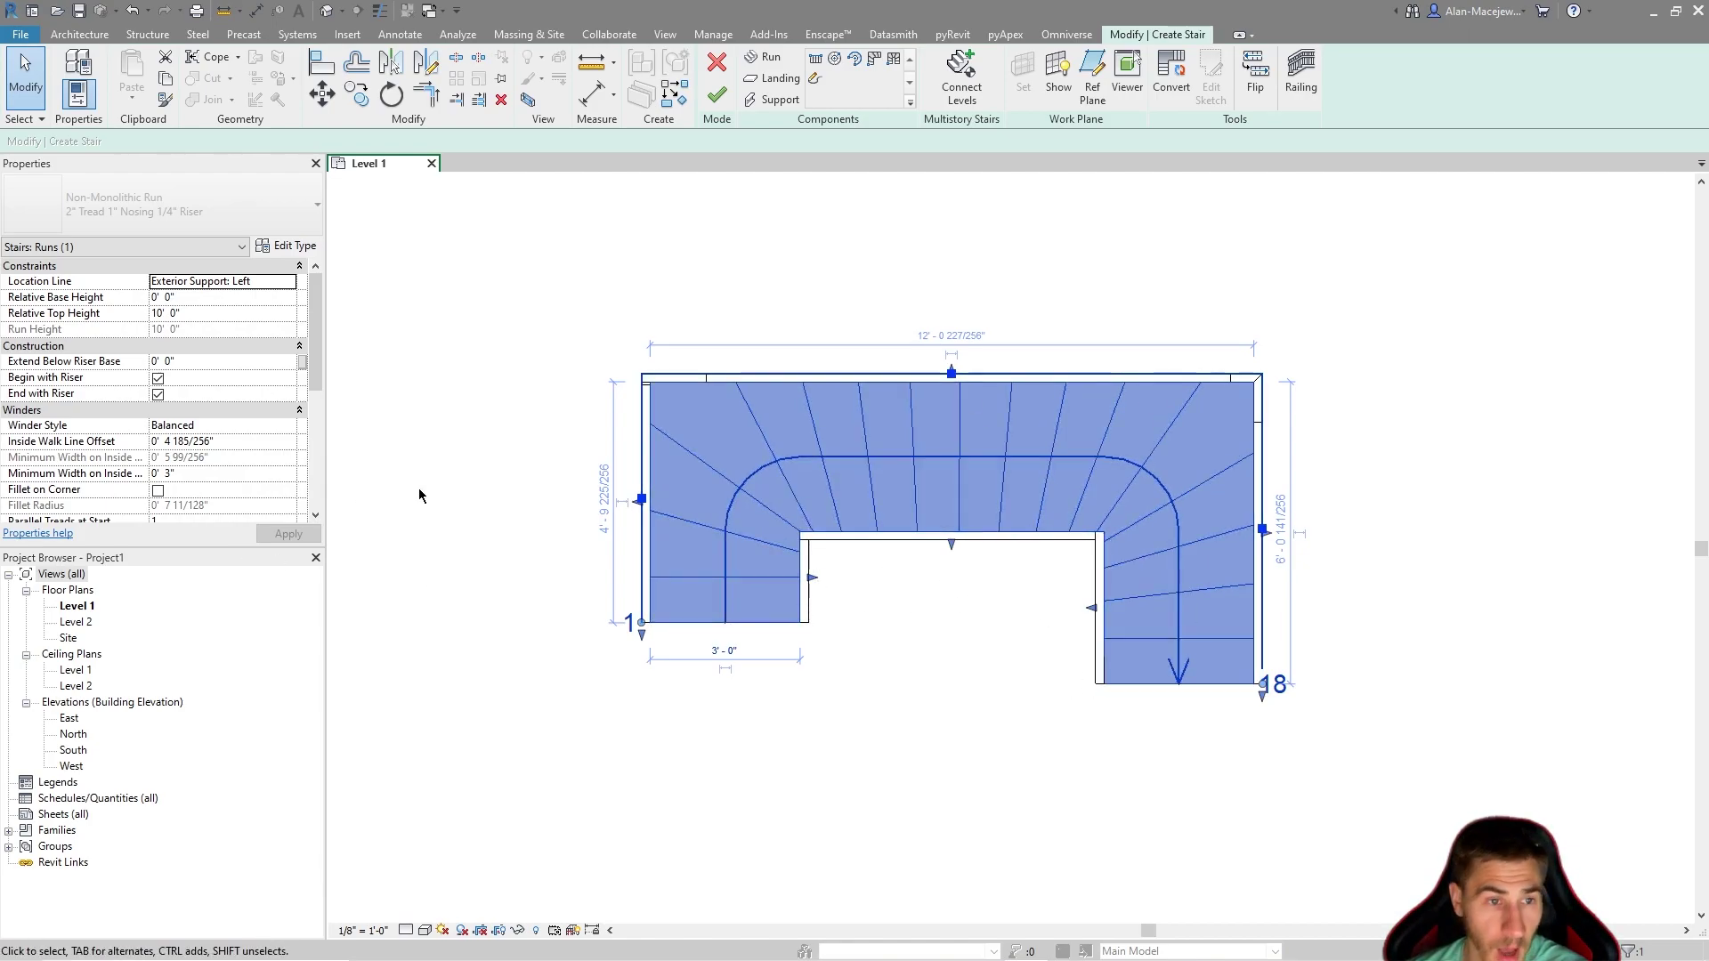
drag(813, 580, 929, 586)
key(Escape)
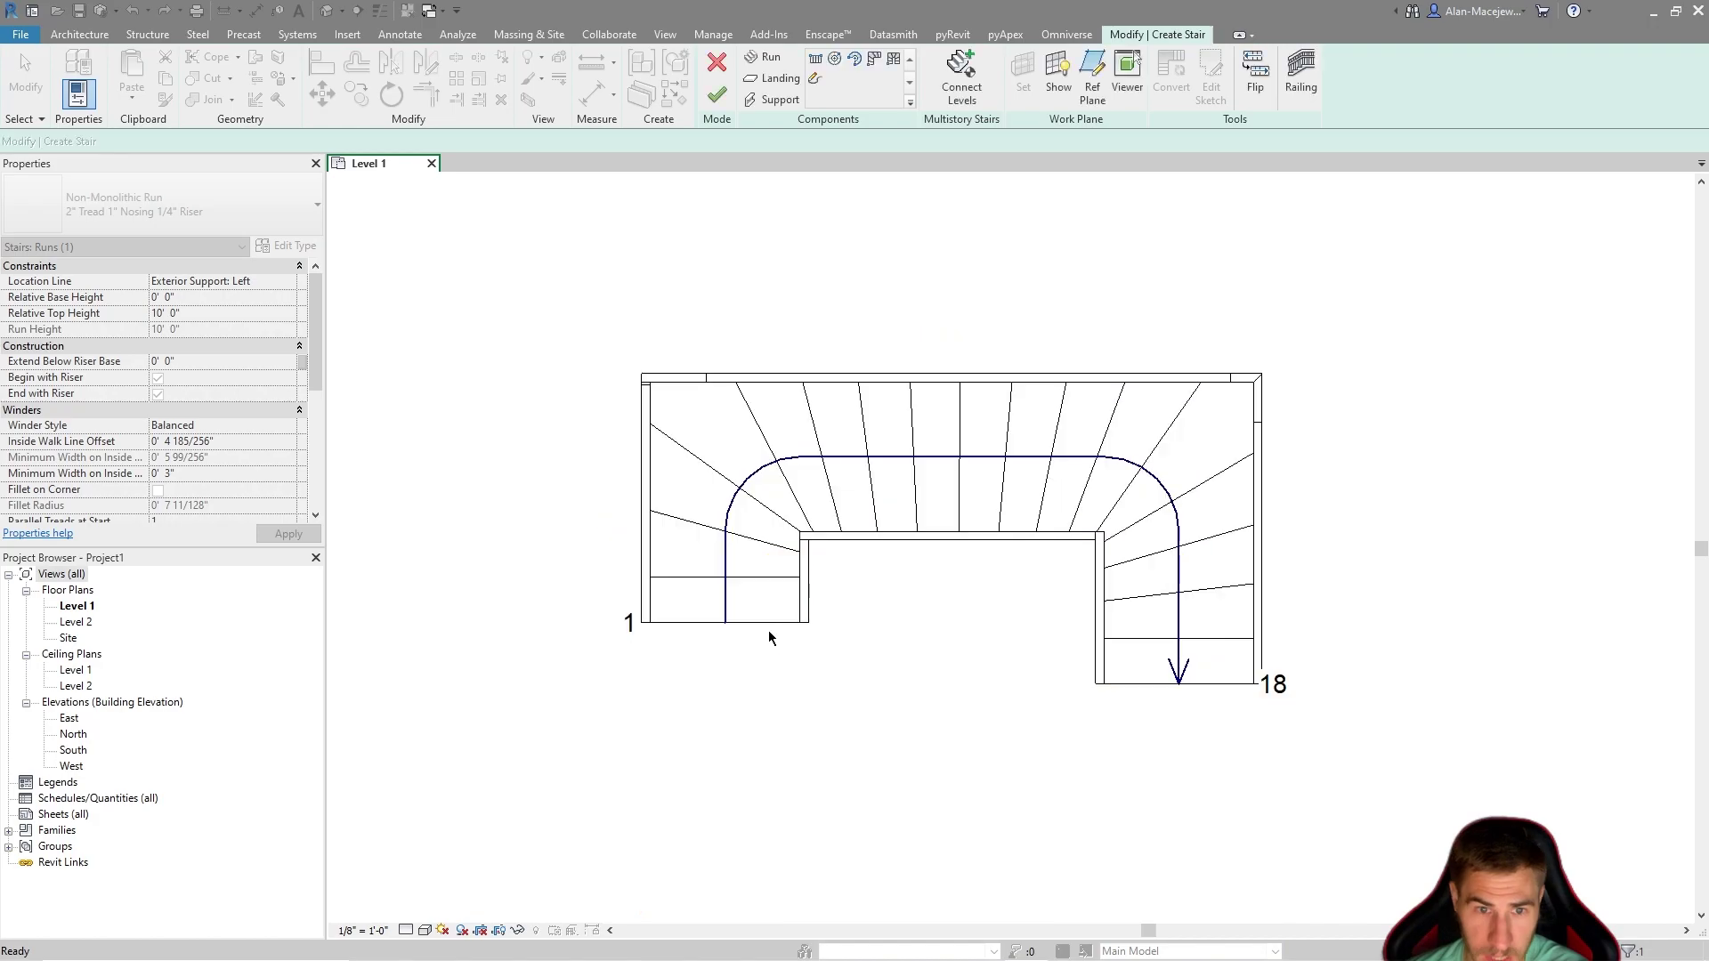
Pull the stair's left leg inward, confirm 2 parallel treads at each end, and enable Fillet on Corner.
click(780, 623)
drag(810, 580, 845, 582)
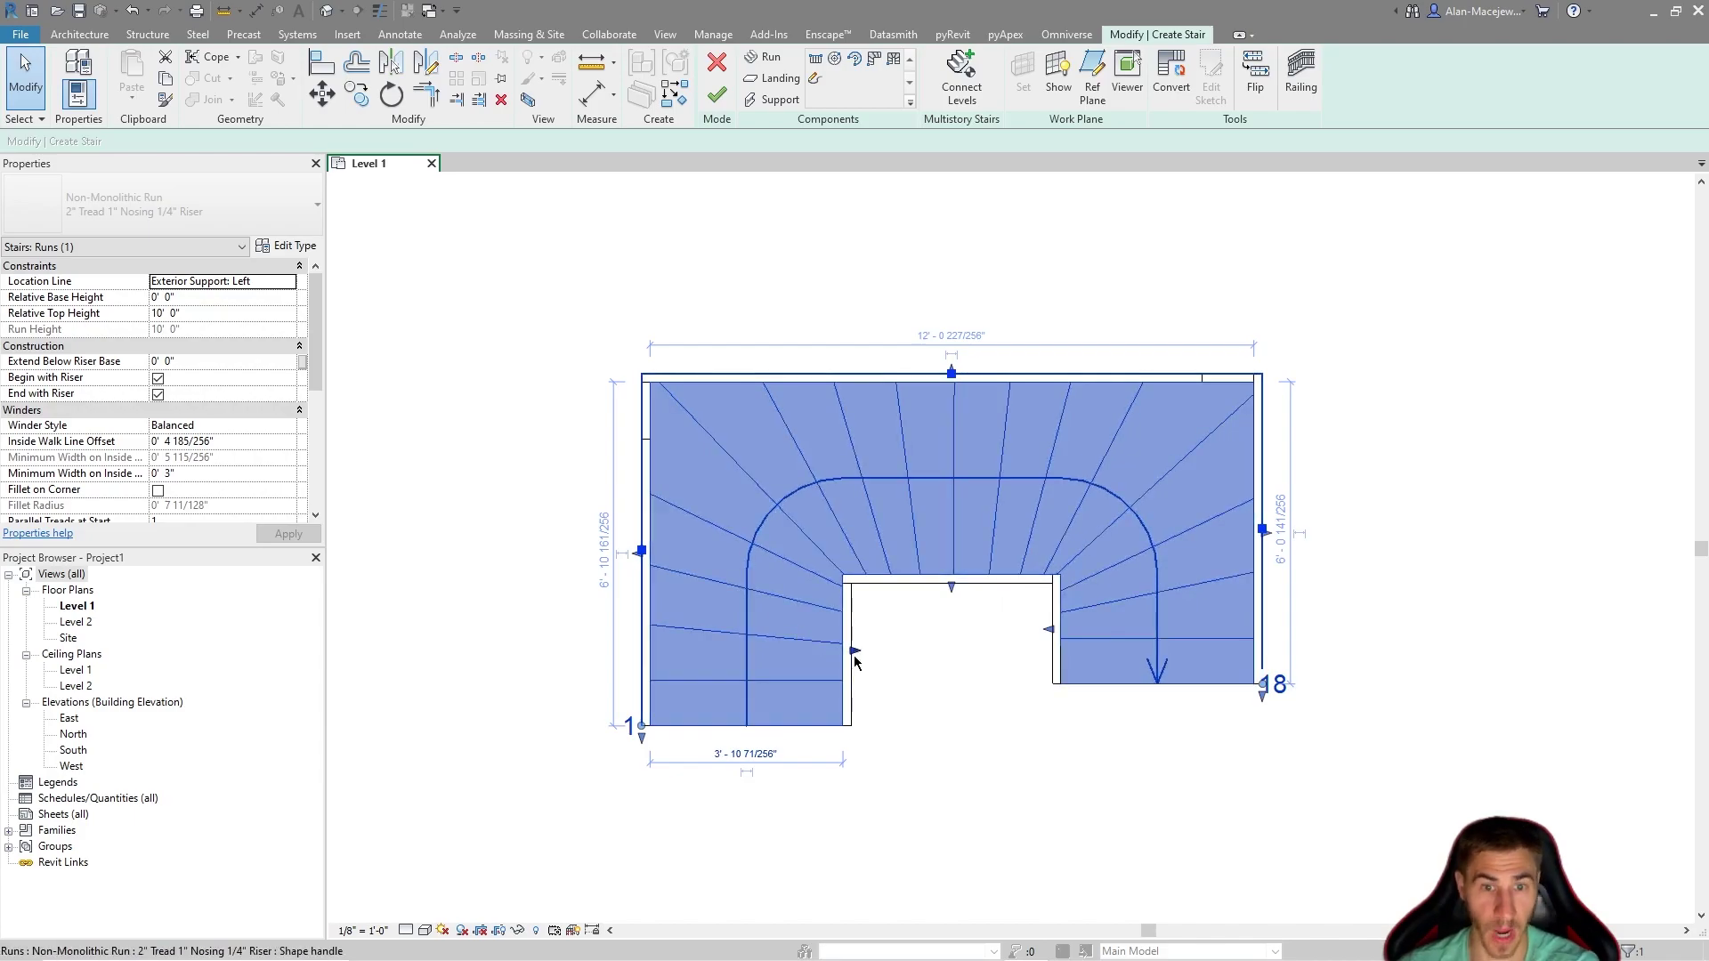
key(Escape)
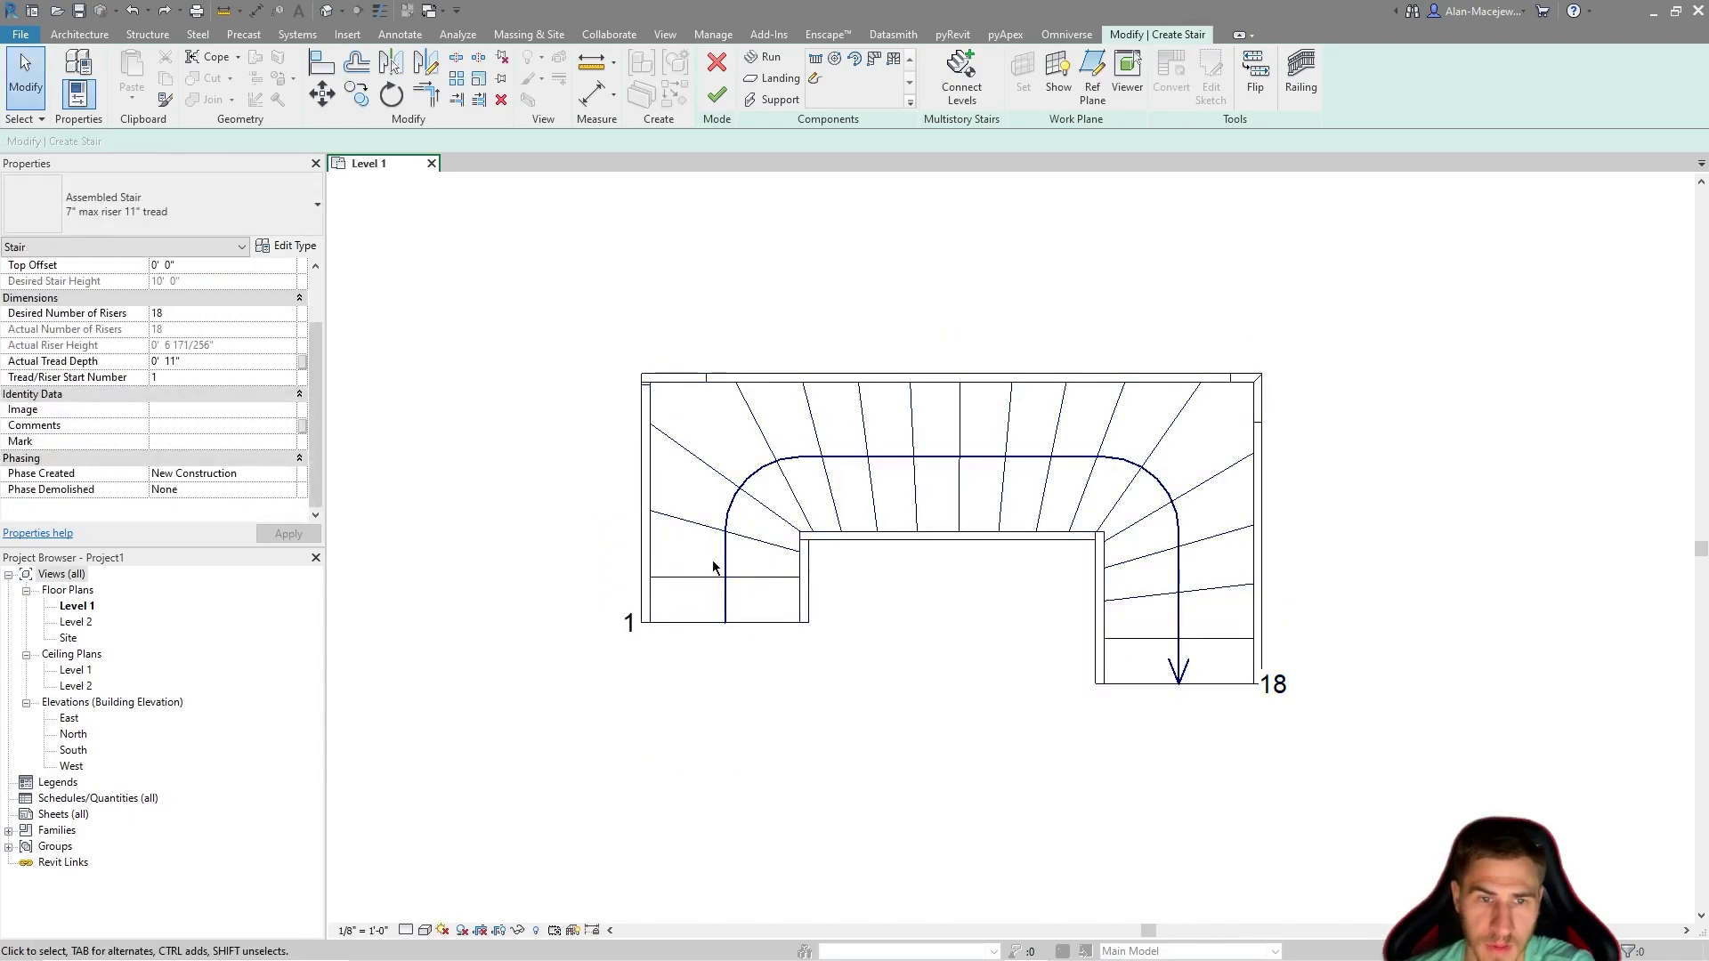
click(724, 570)
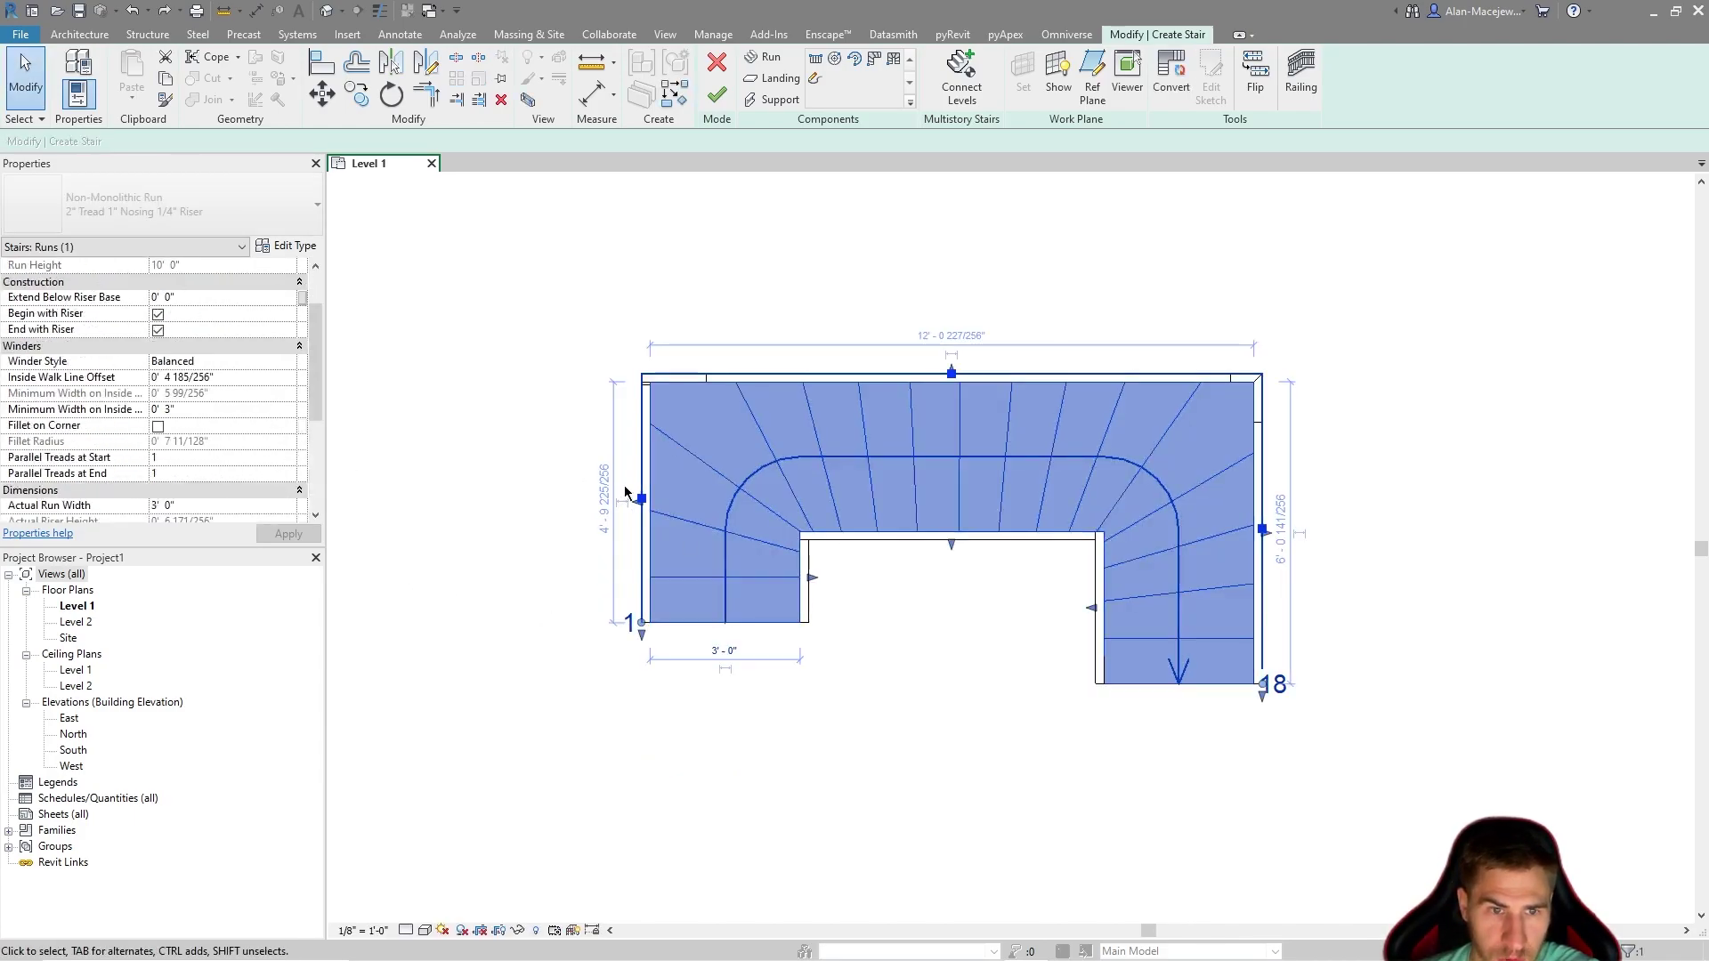
drag(709, 506, 717, 505)
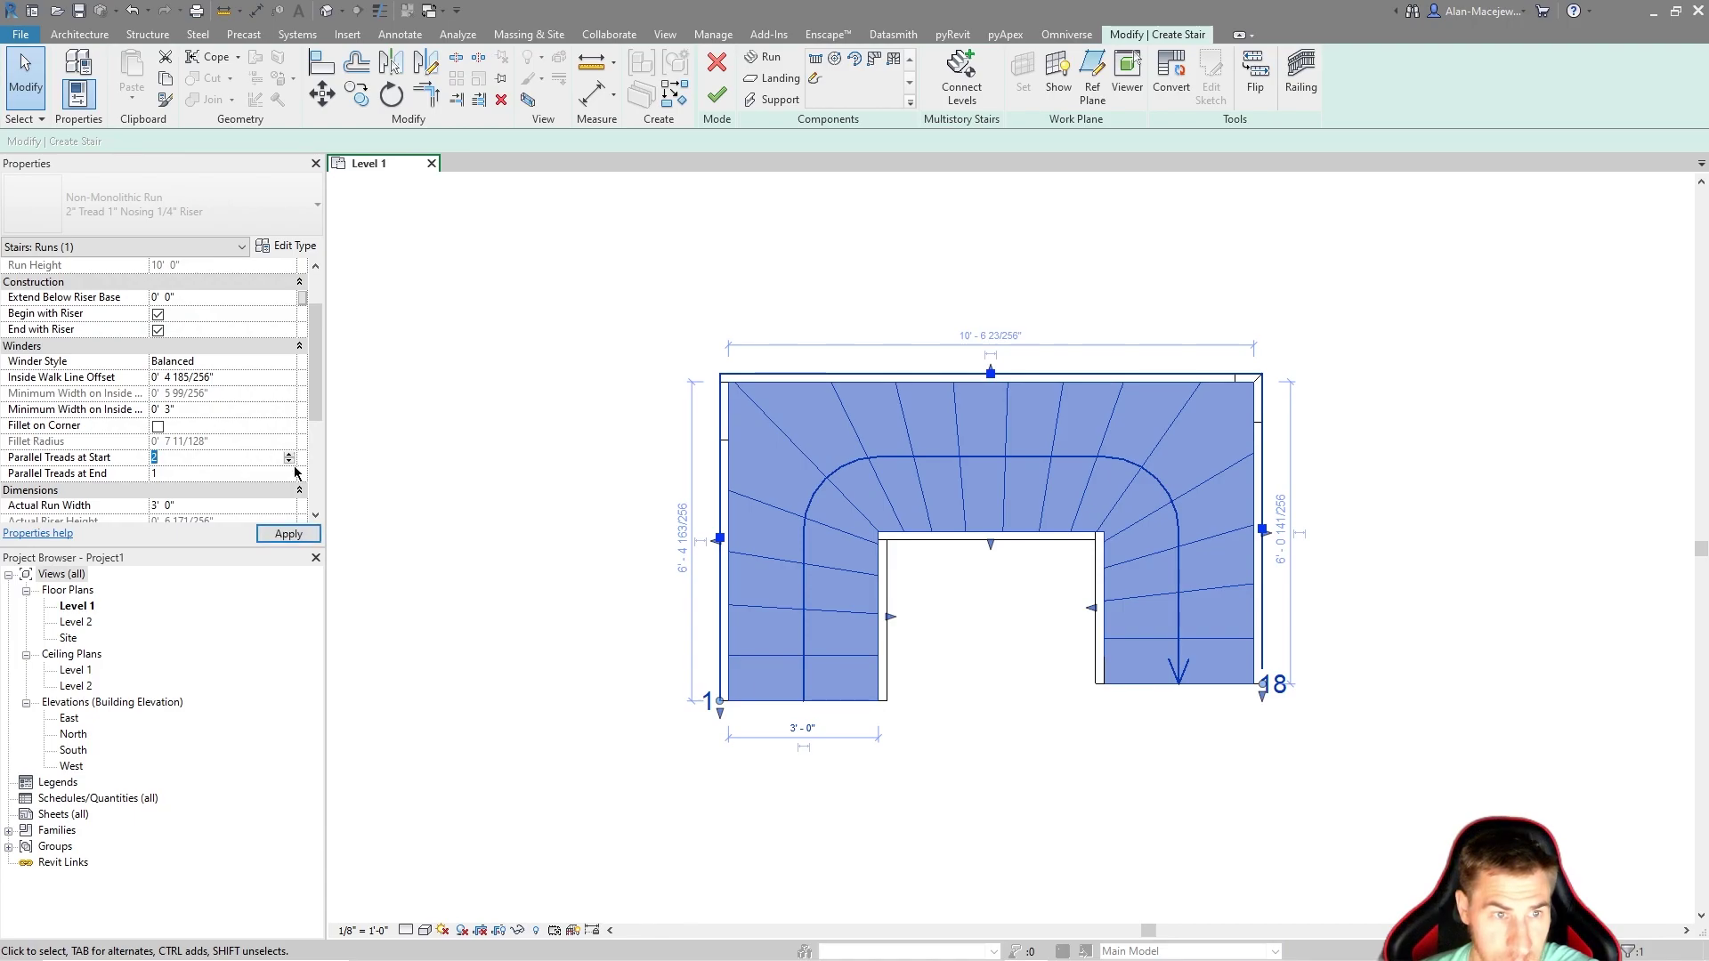
key(Return)
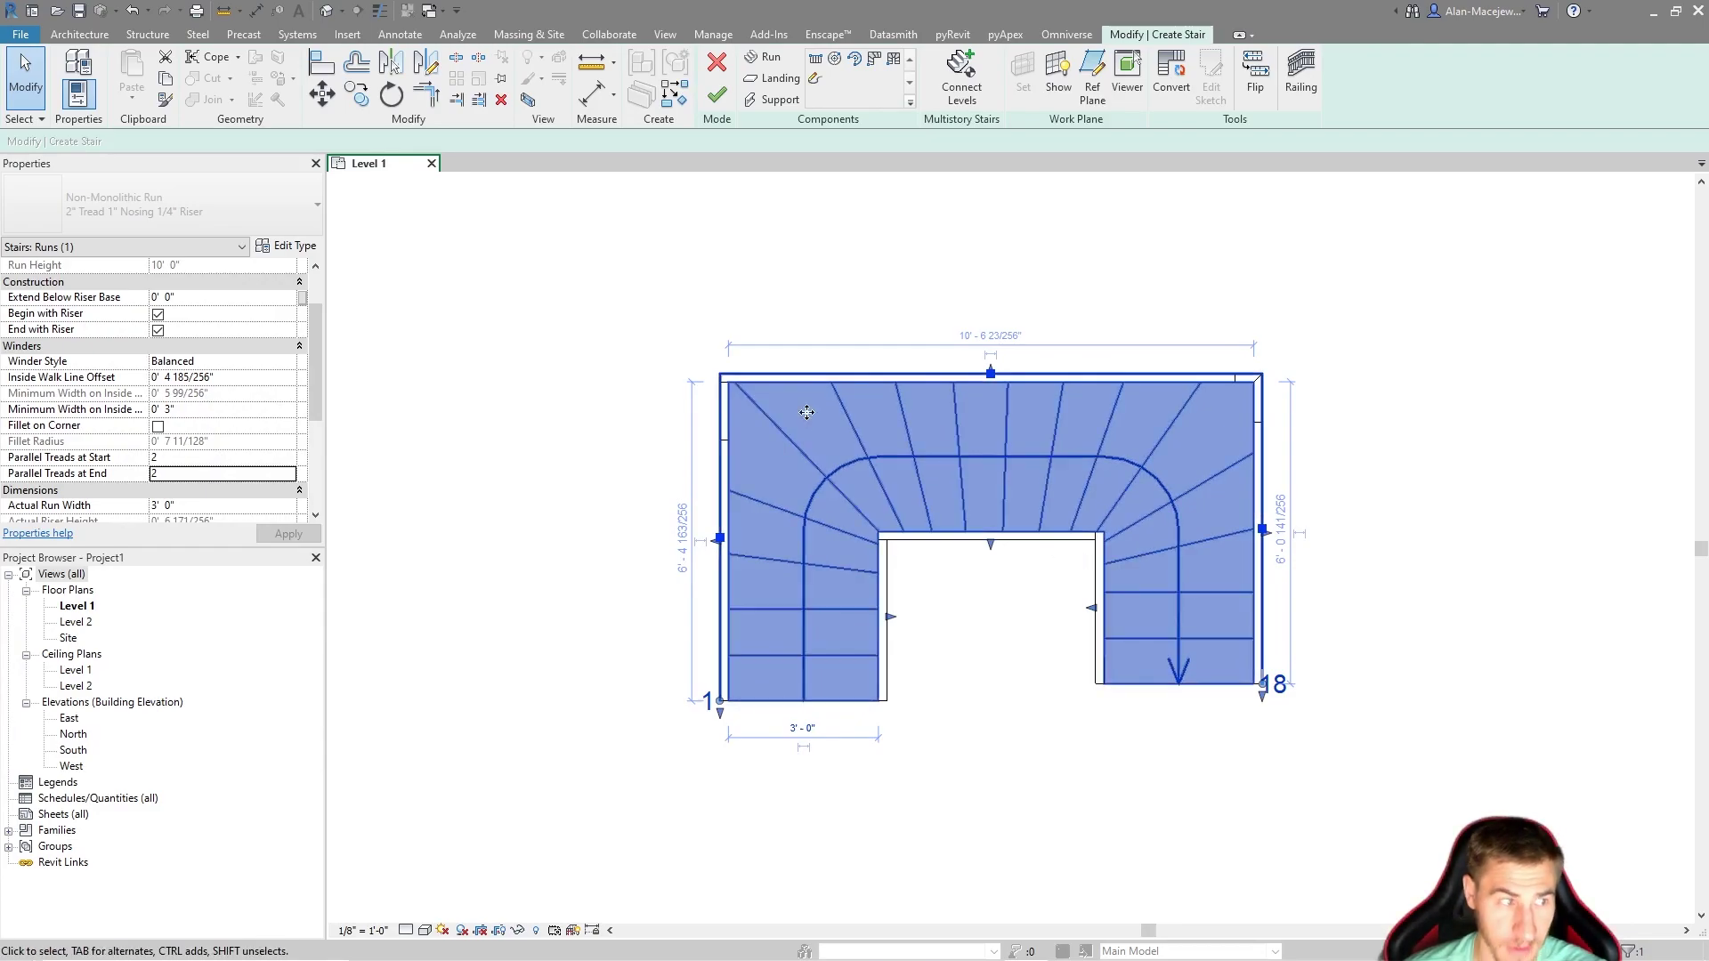
click(158, 426)
Try fillet radii 1.5 and 1.25, dismiss both errors, and keep the 1' 0" radius.
mouse_move(656, 382)
click(235, 440)
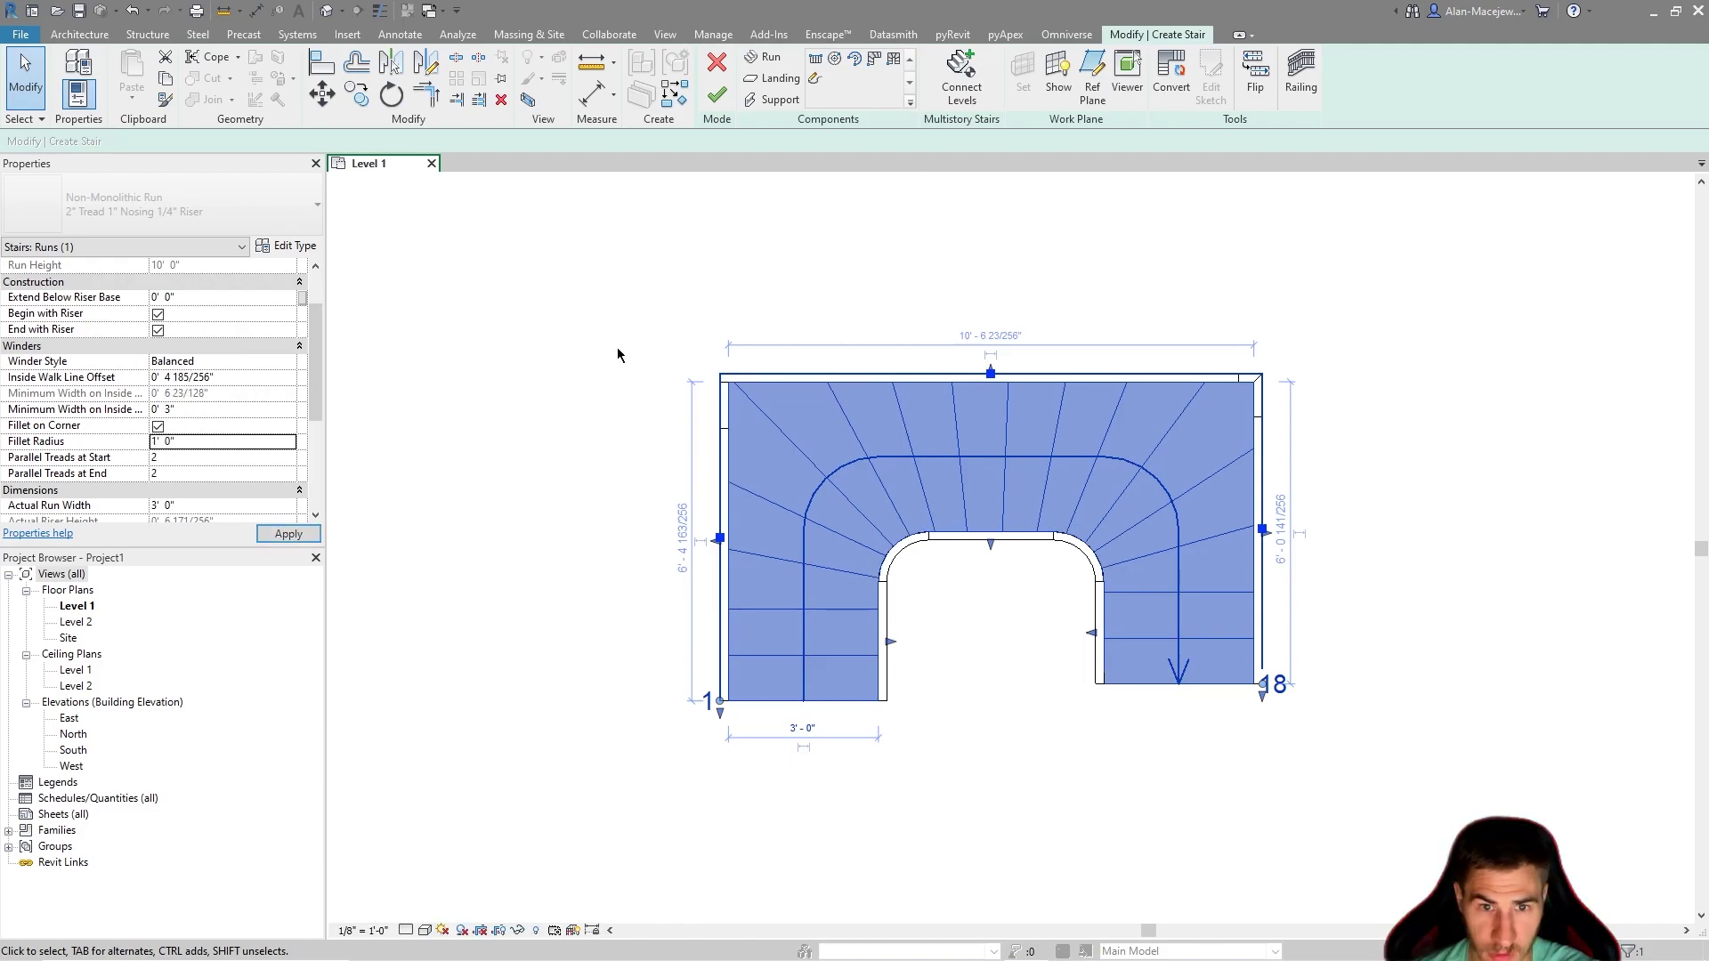
click(243, 440)
text(1.5)
key(Return)
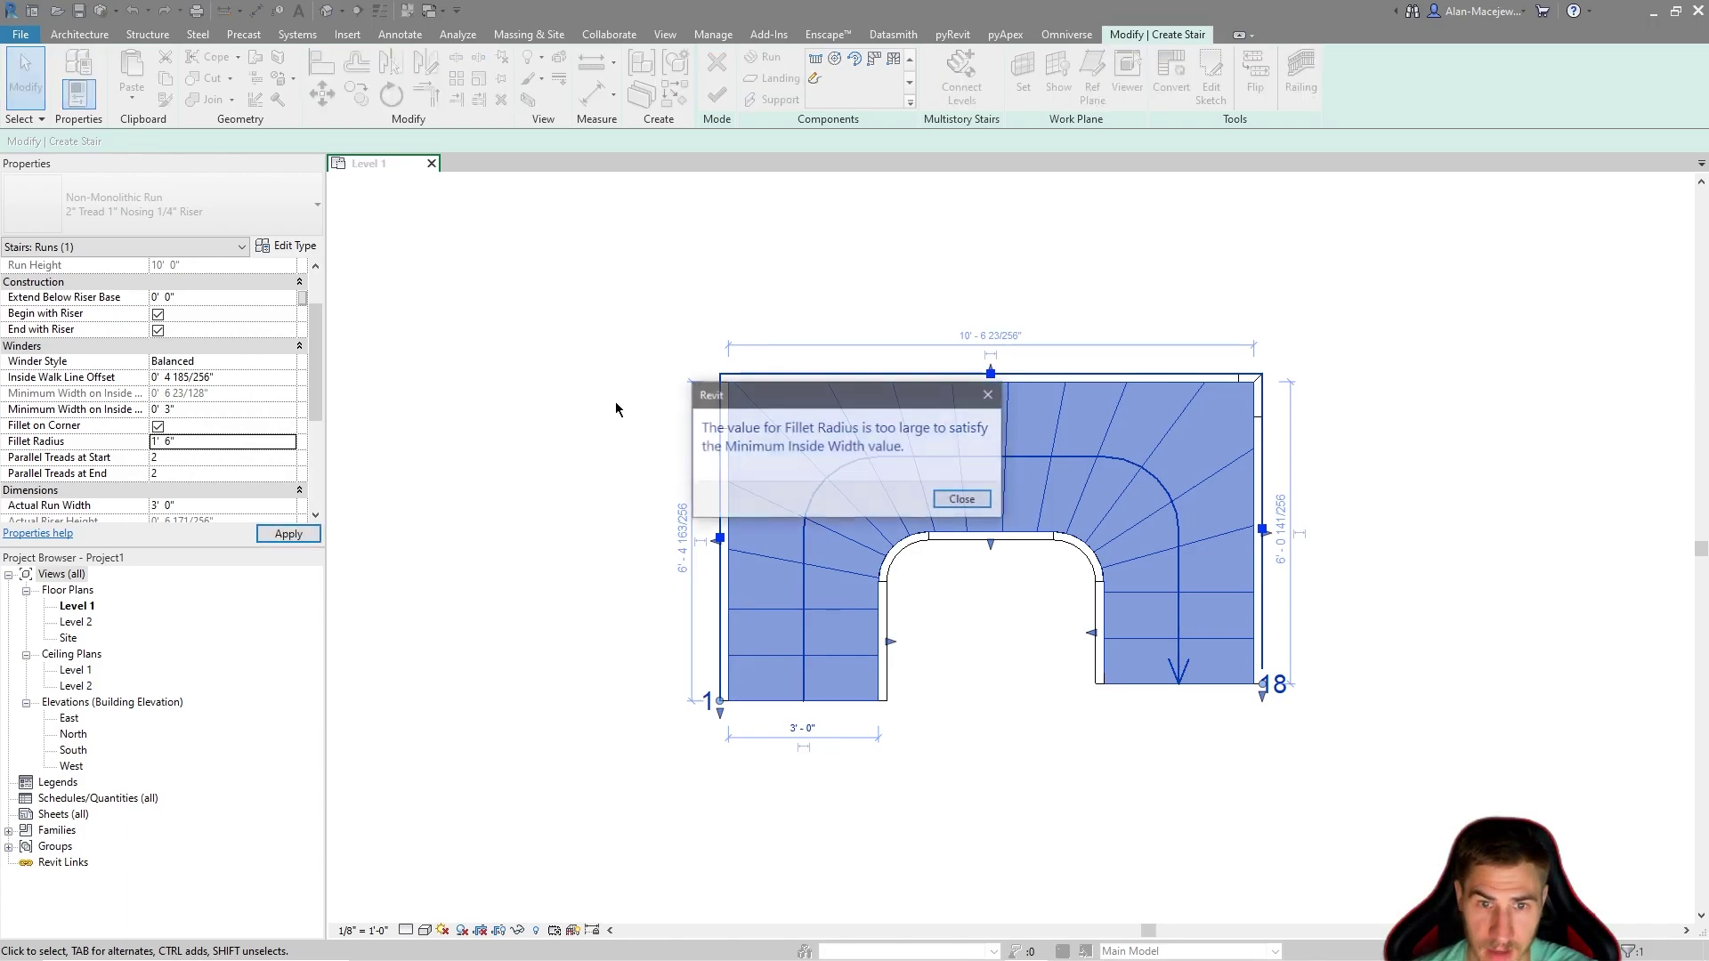
click(963, 500)
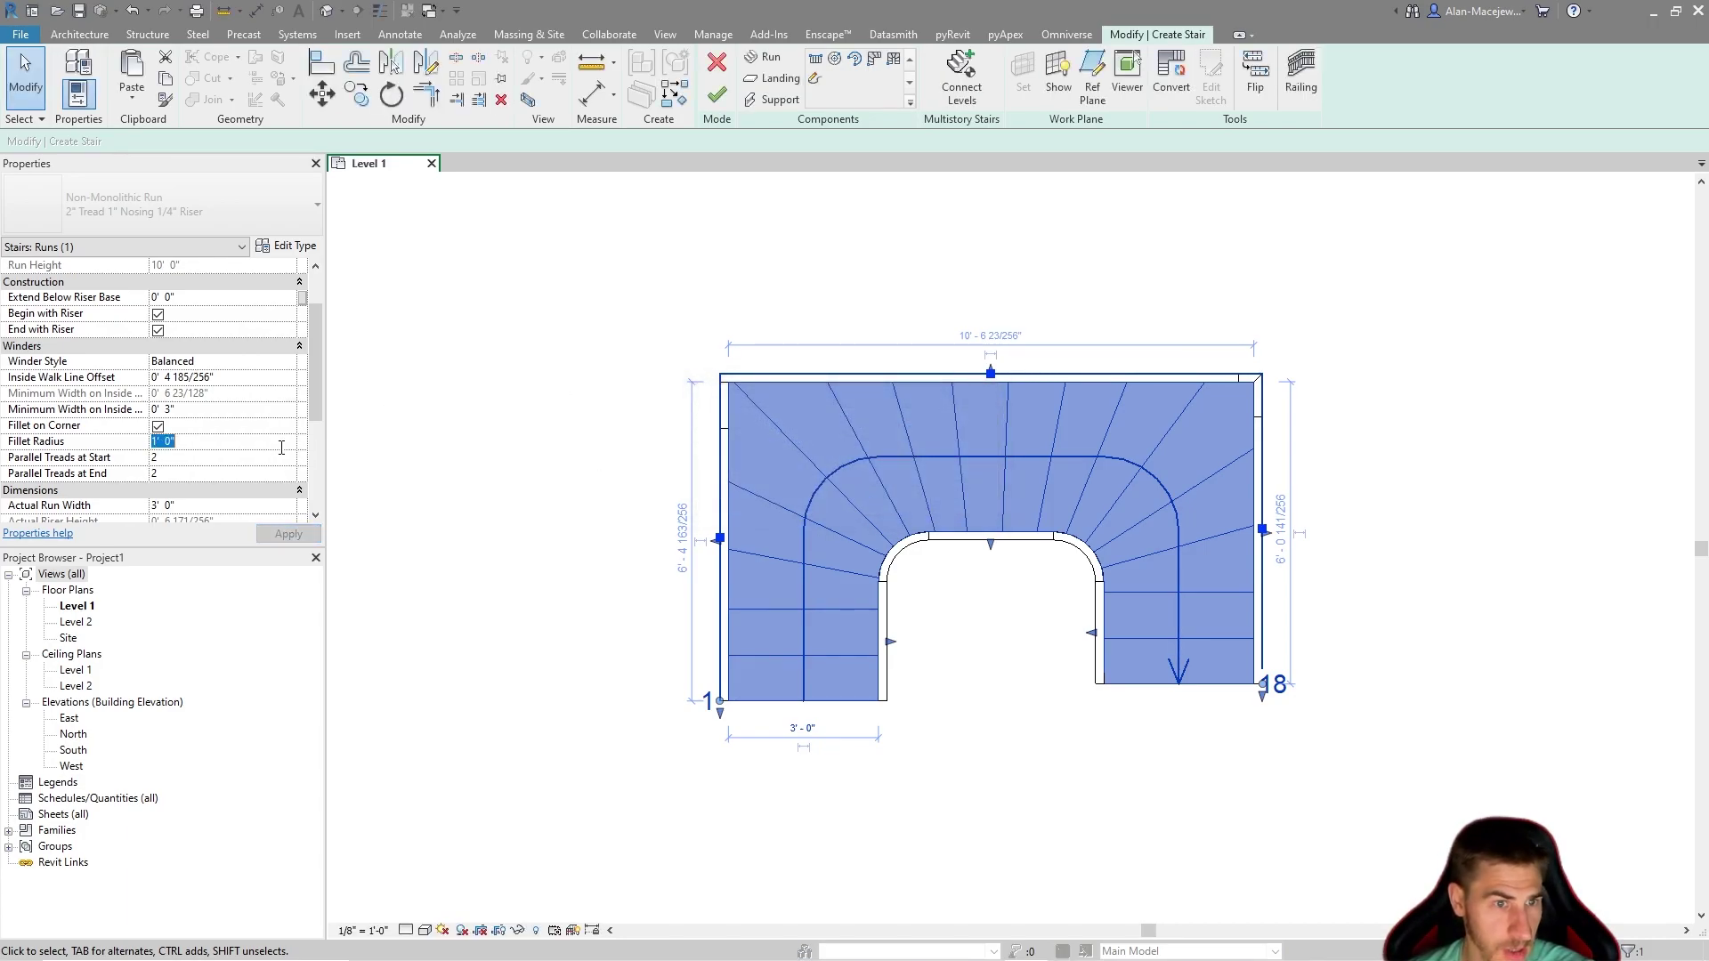
text(1.25)
key(Return)
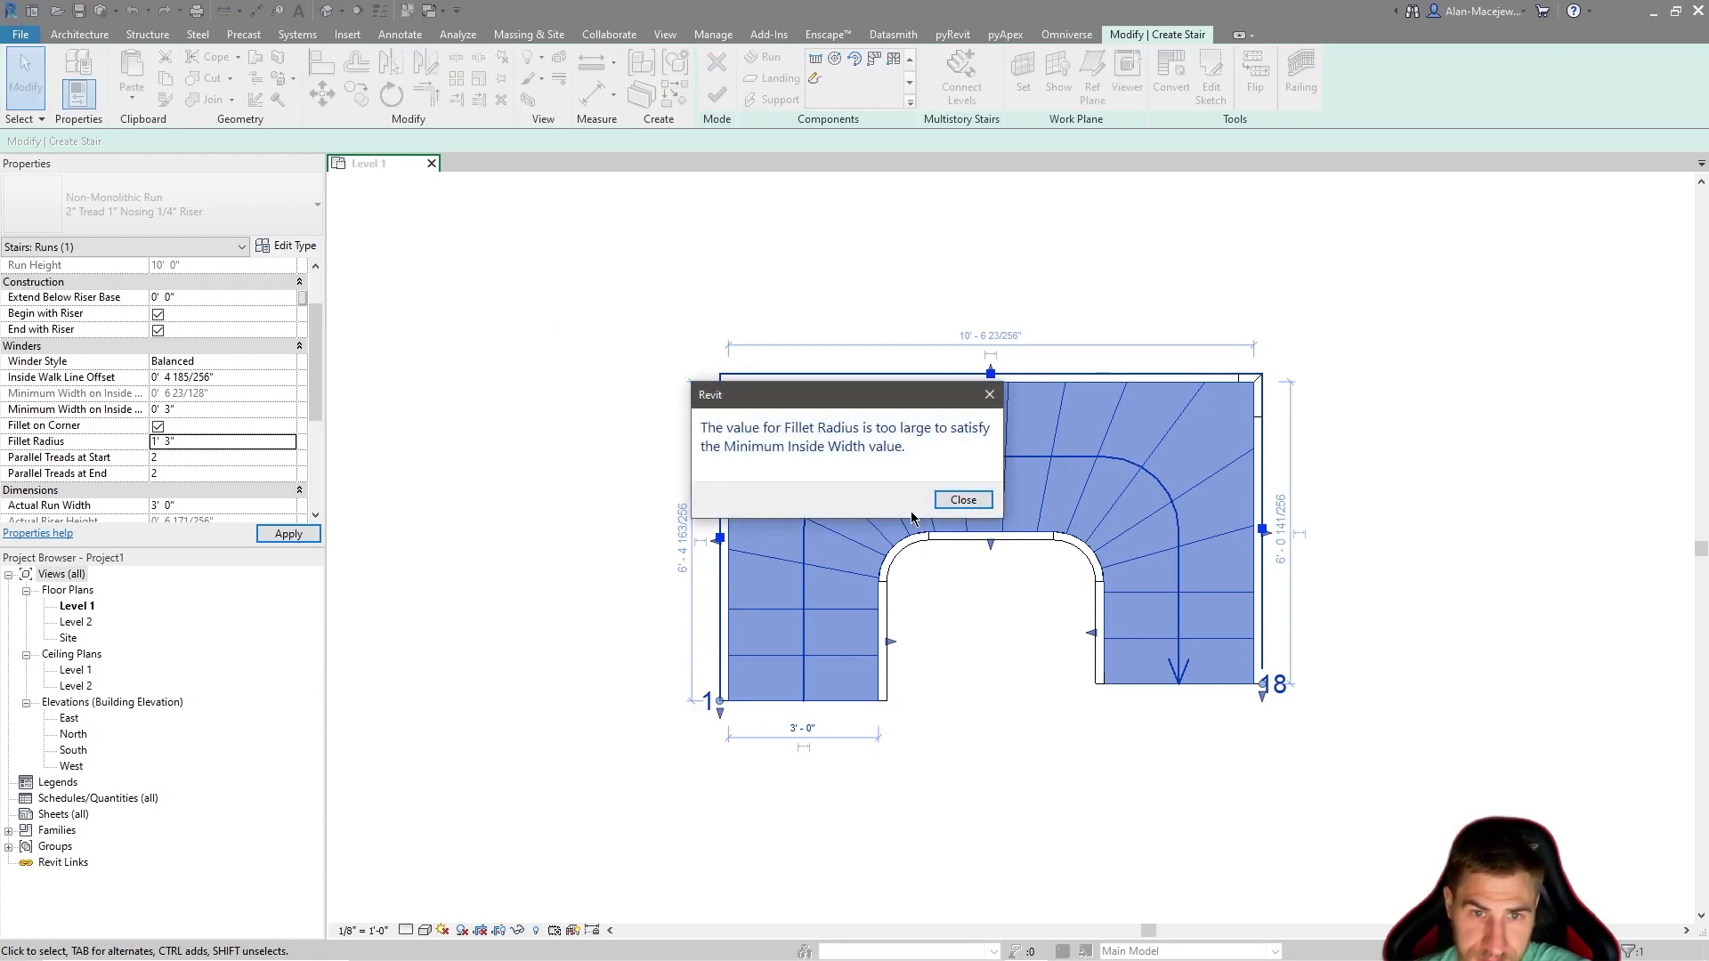
click(963, 501)
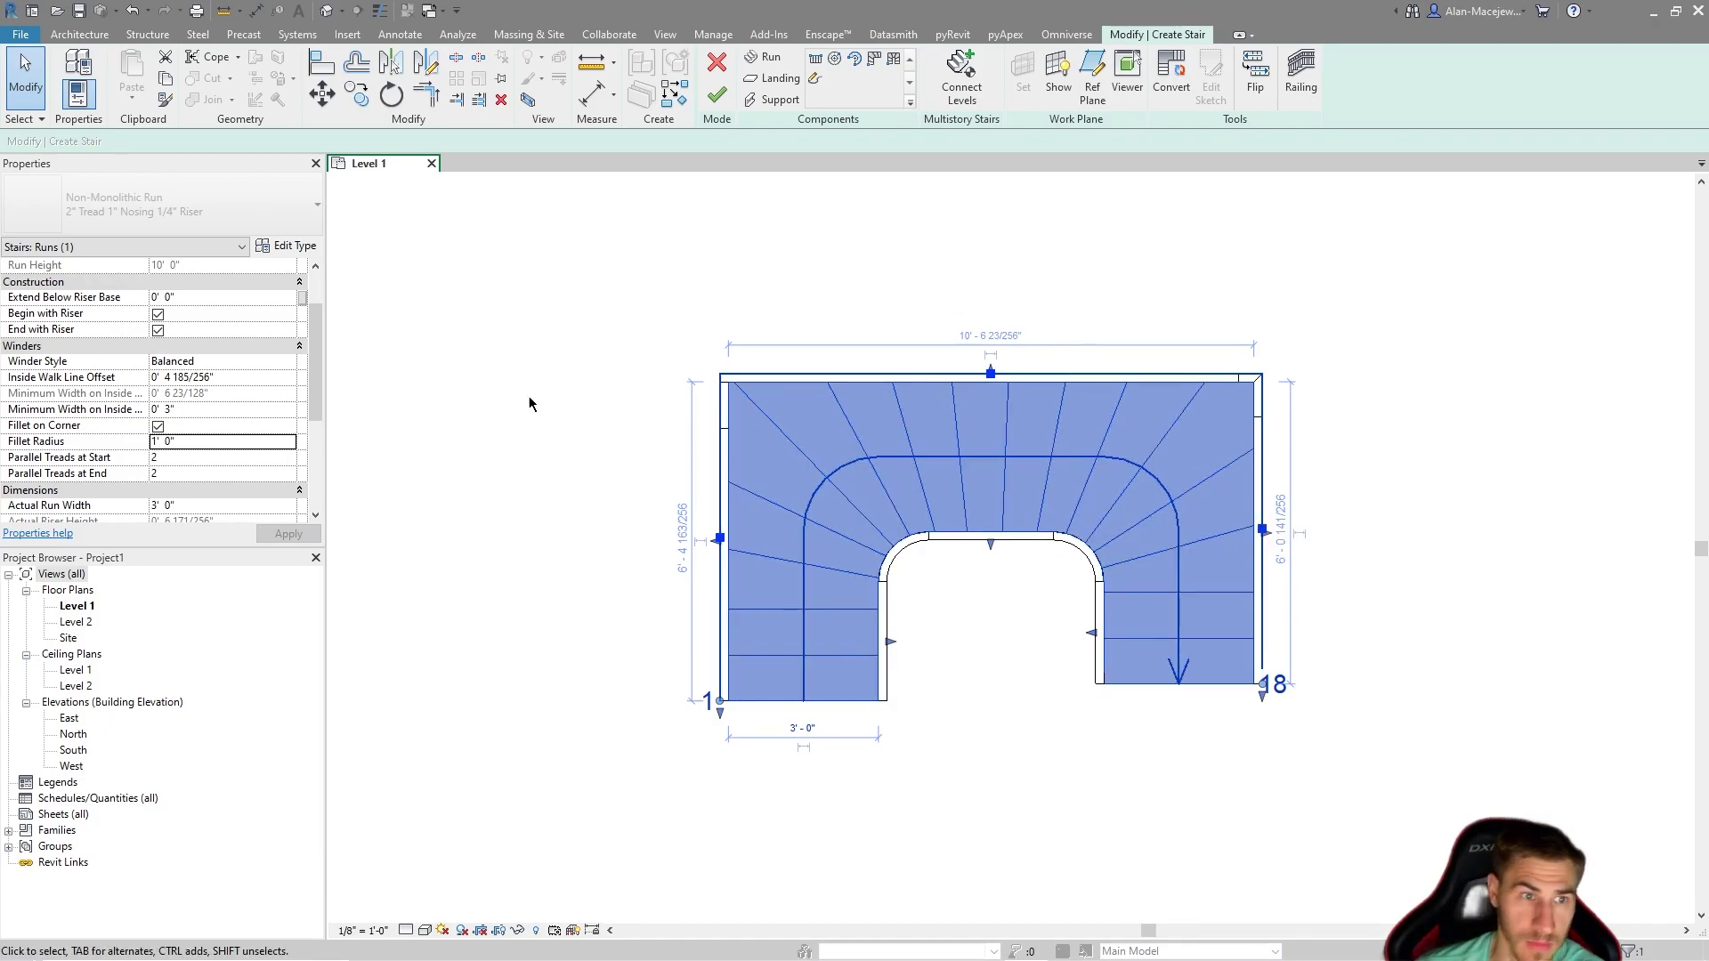
Open the run's Type Properties and close them without changes.
scroll(169, 392, down, 4)
scroll(178, 373, up, 4)
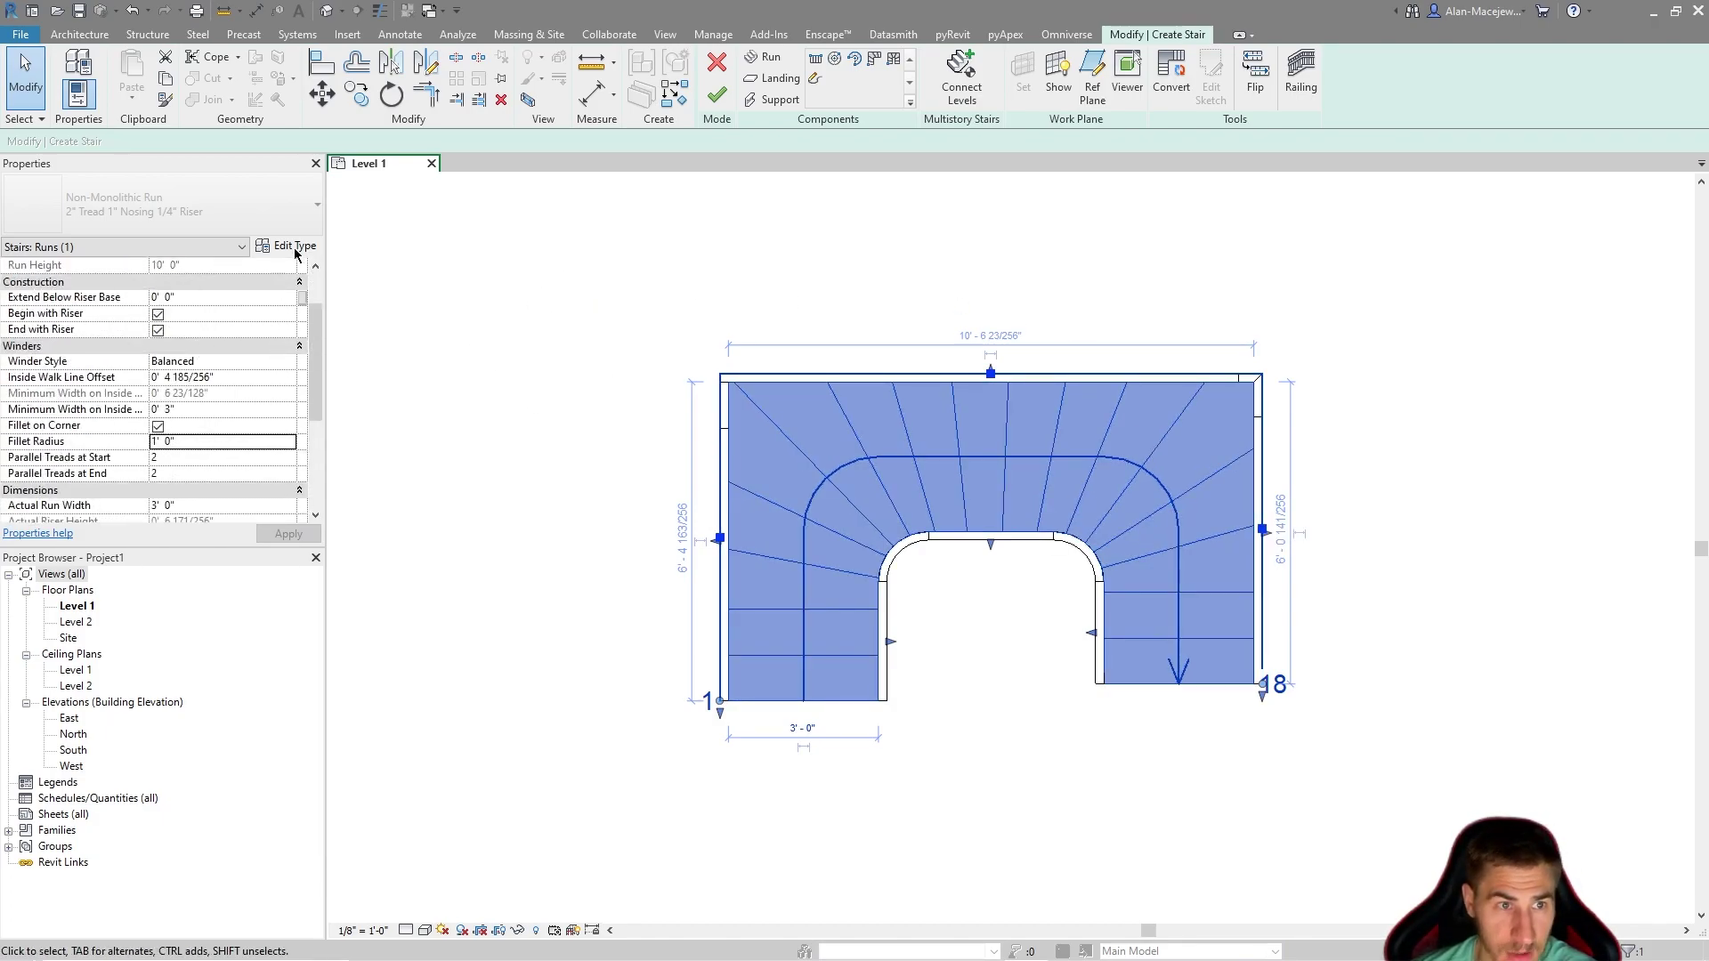
click(288, 247)
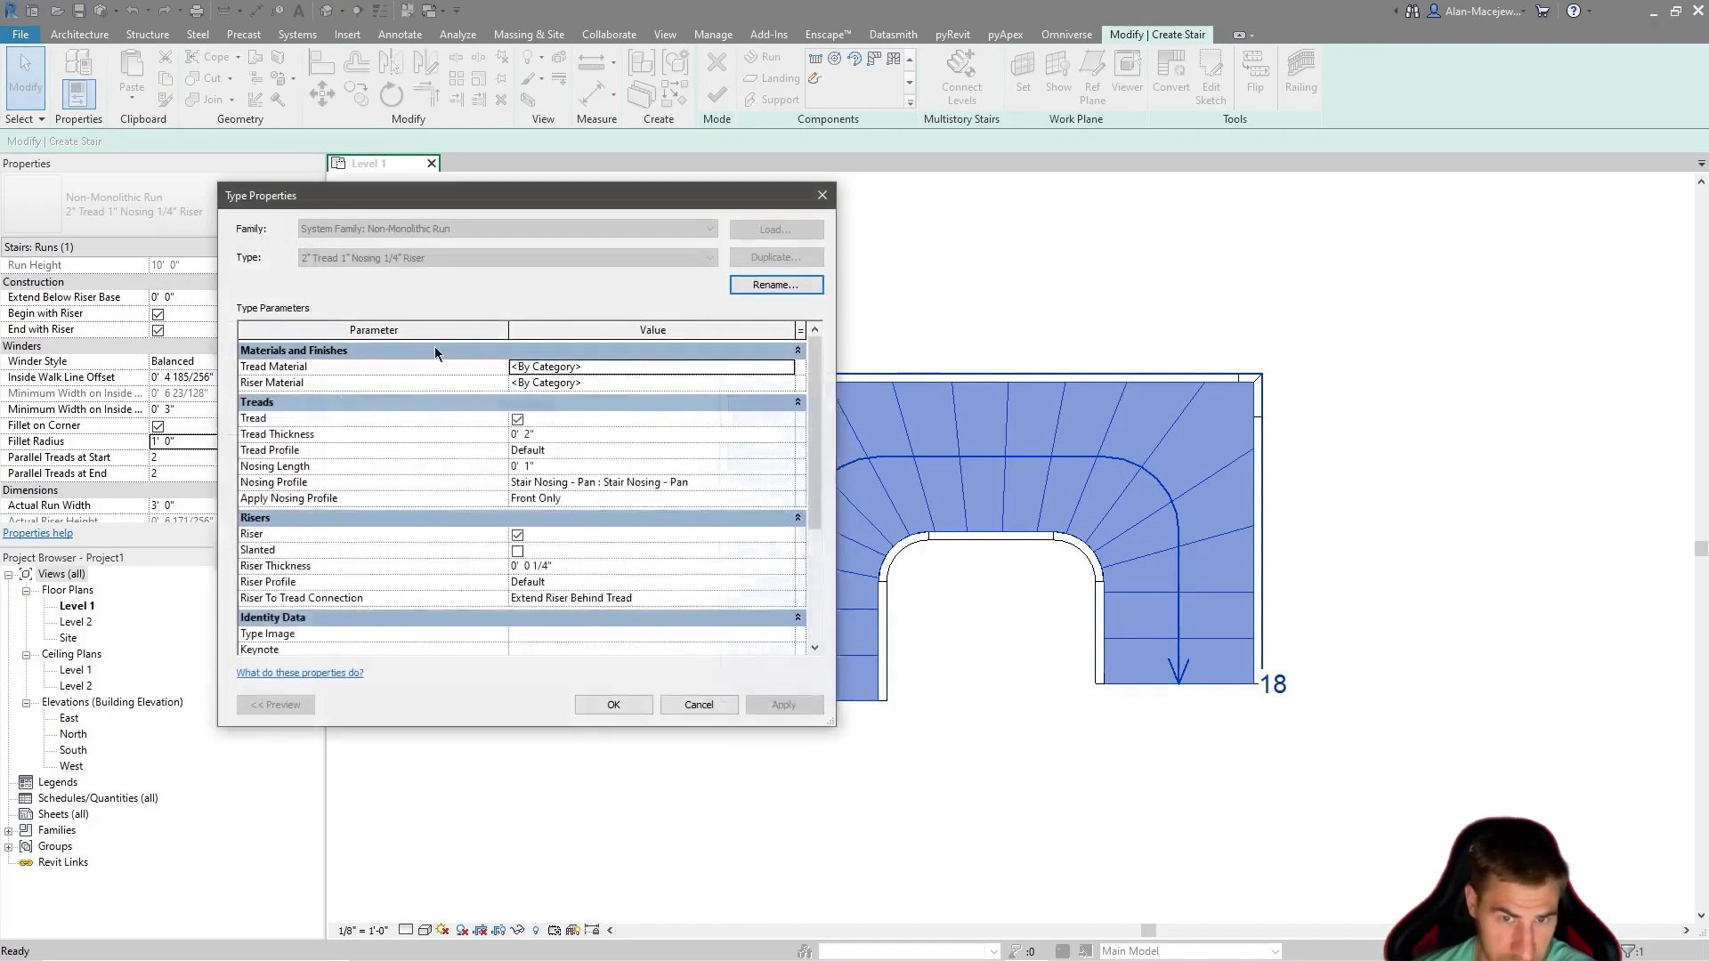
click(819, 193)
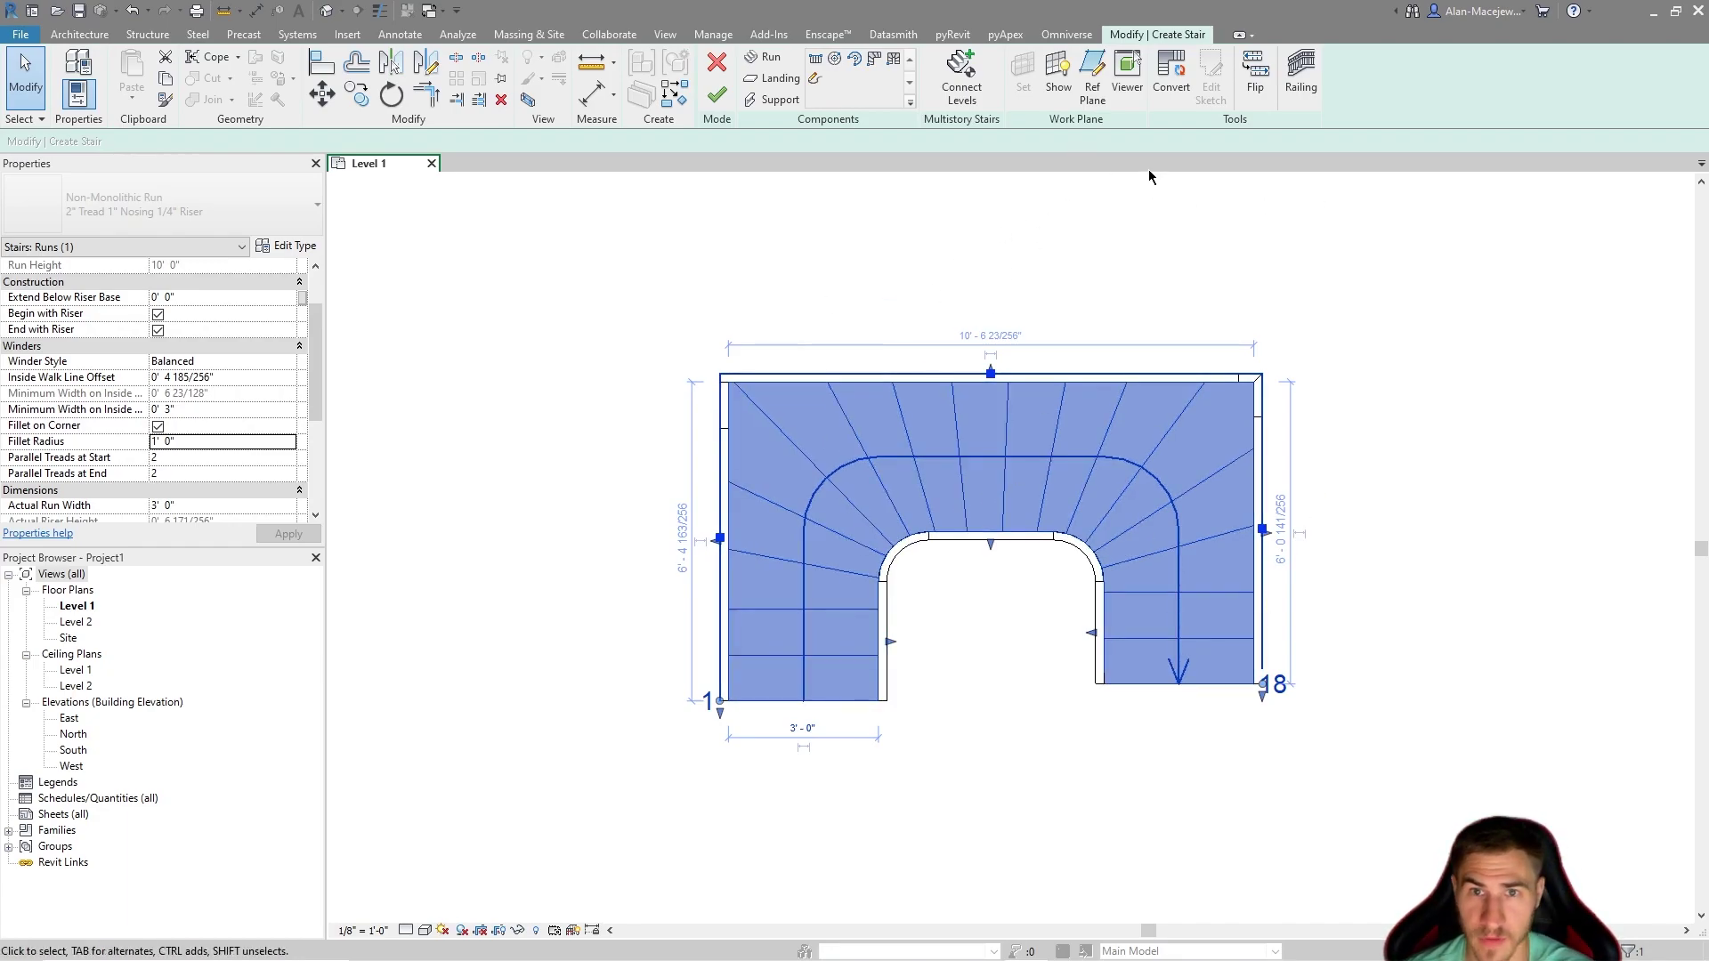
Convert the winder run to a sketch-based custom run and open its boundary sketch.
click(1173, 75)
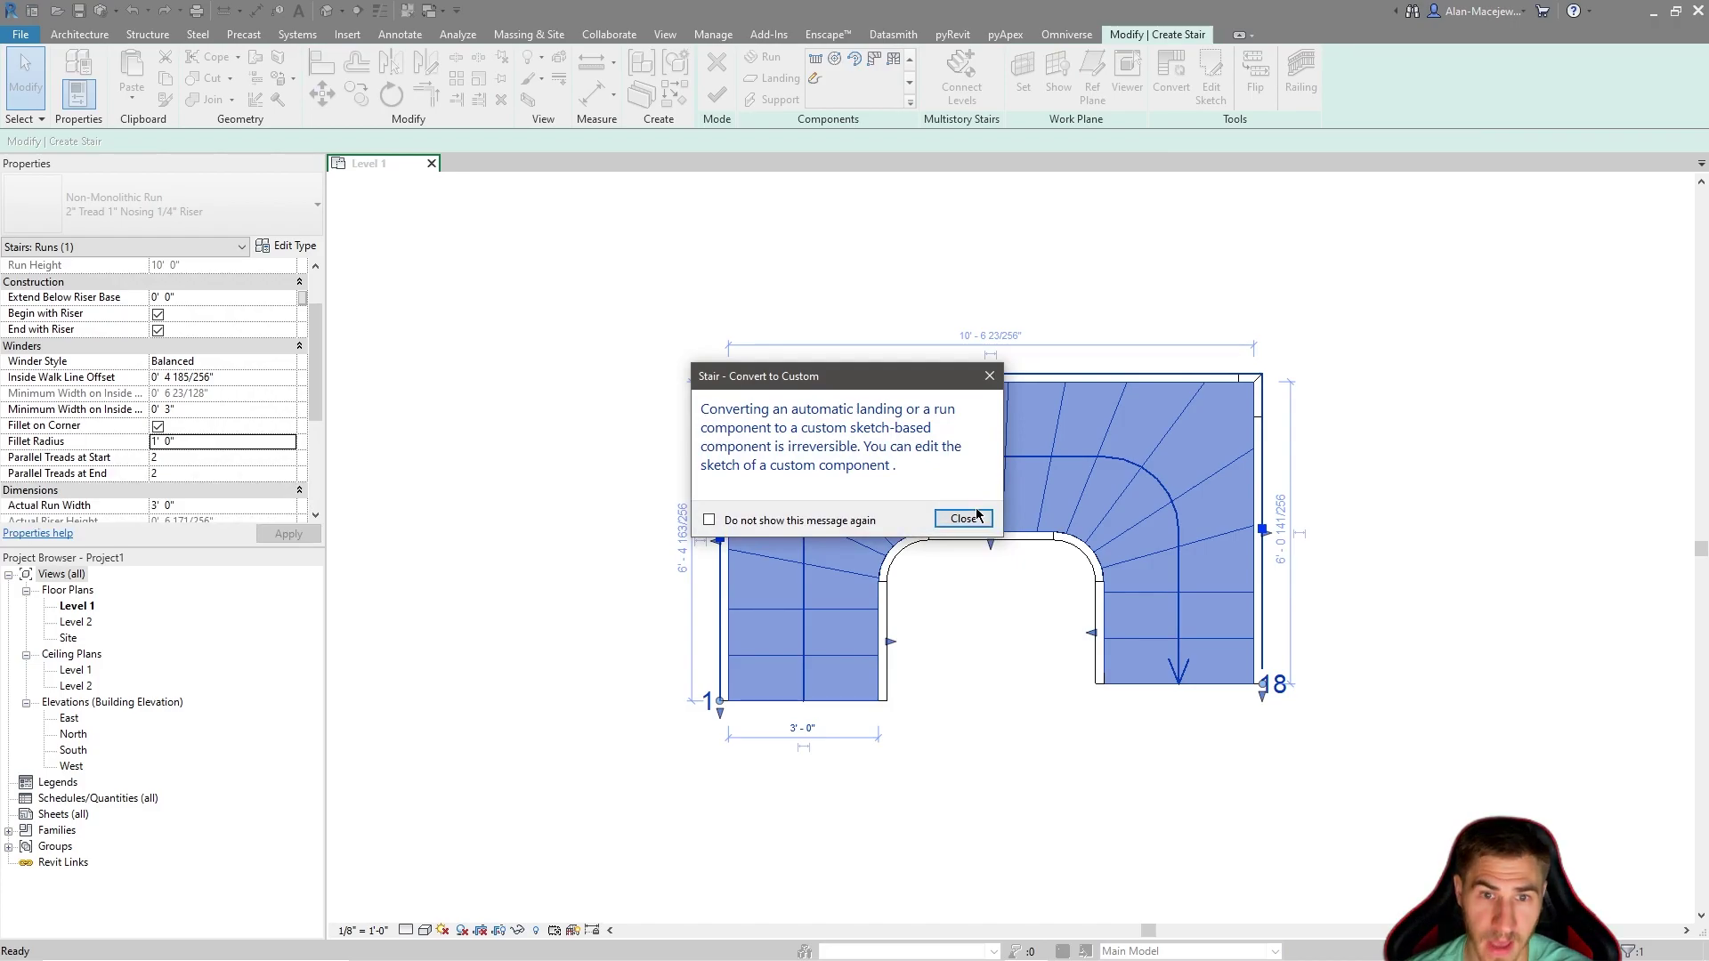
click(962, 519)
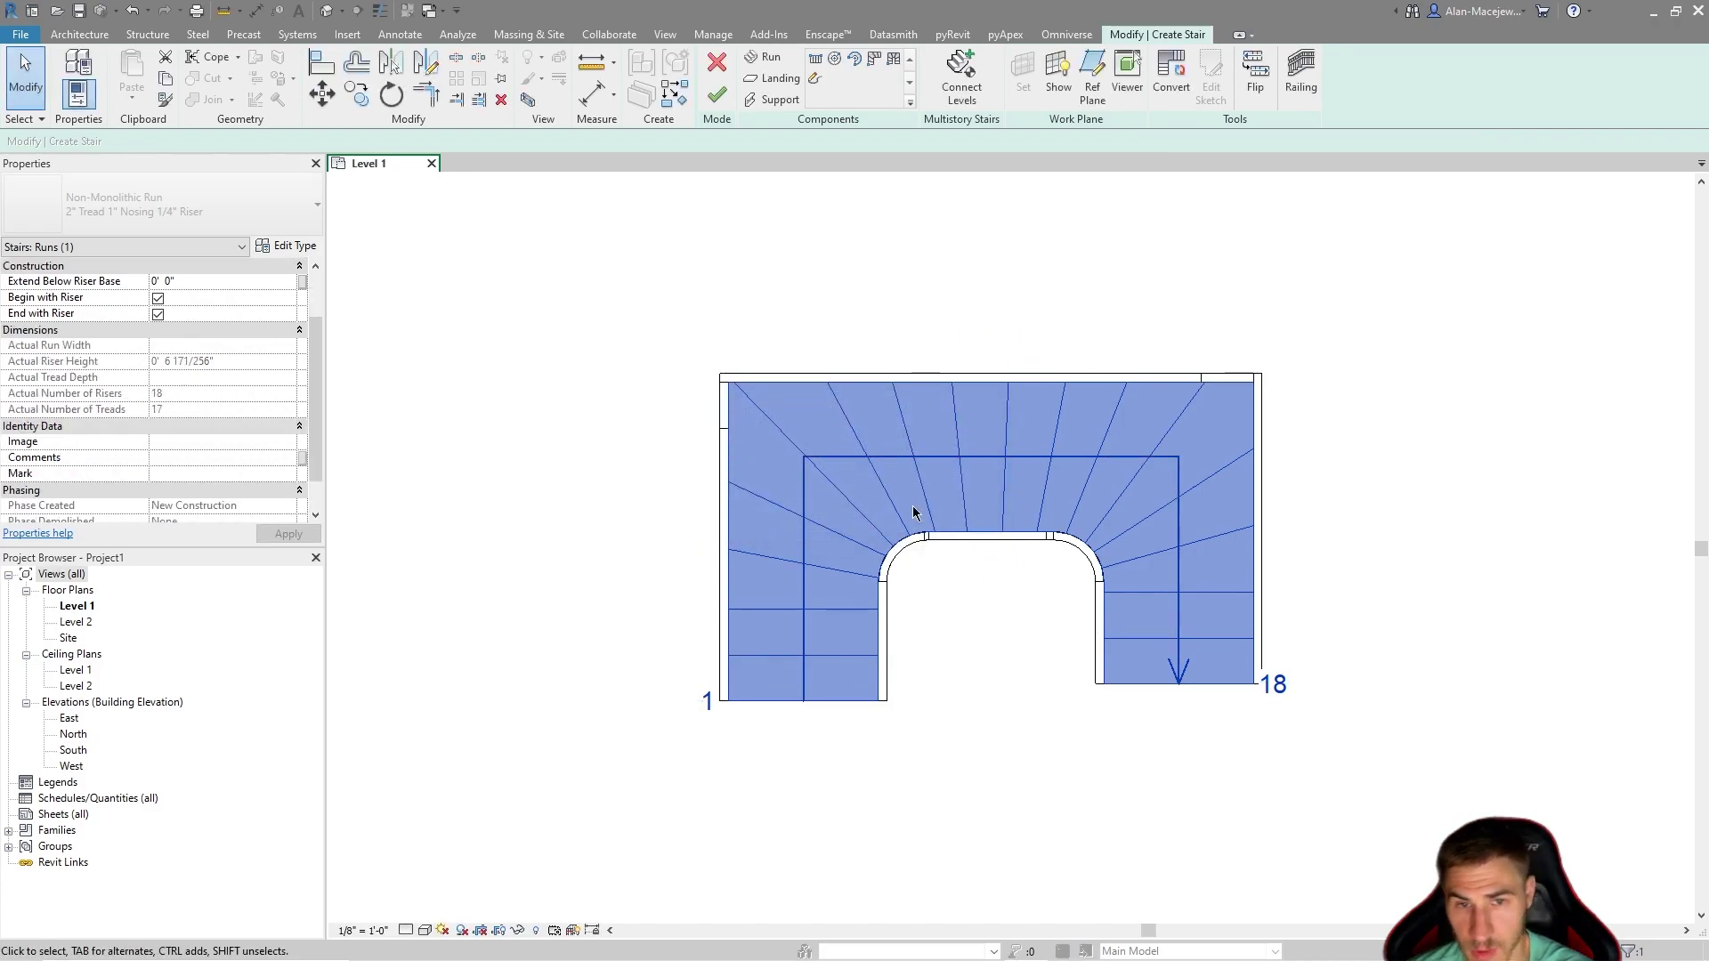
click(871, 283)
double_click(916, 446)
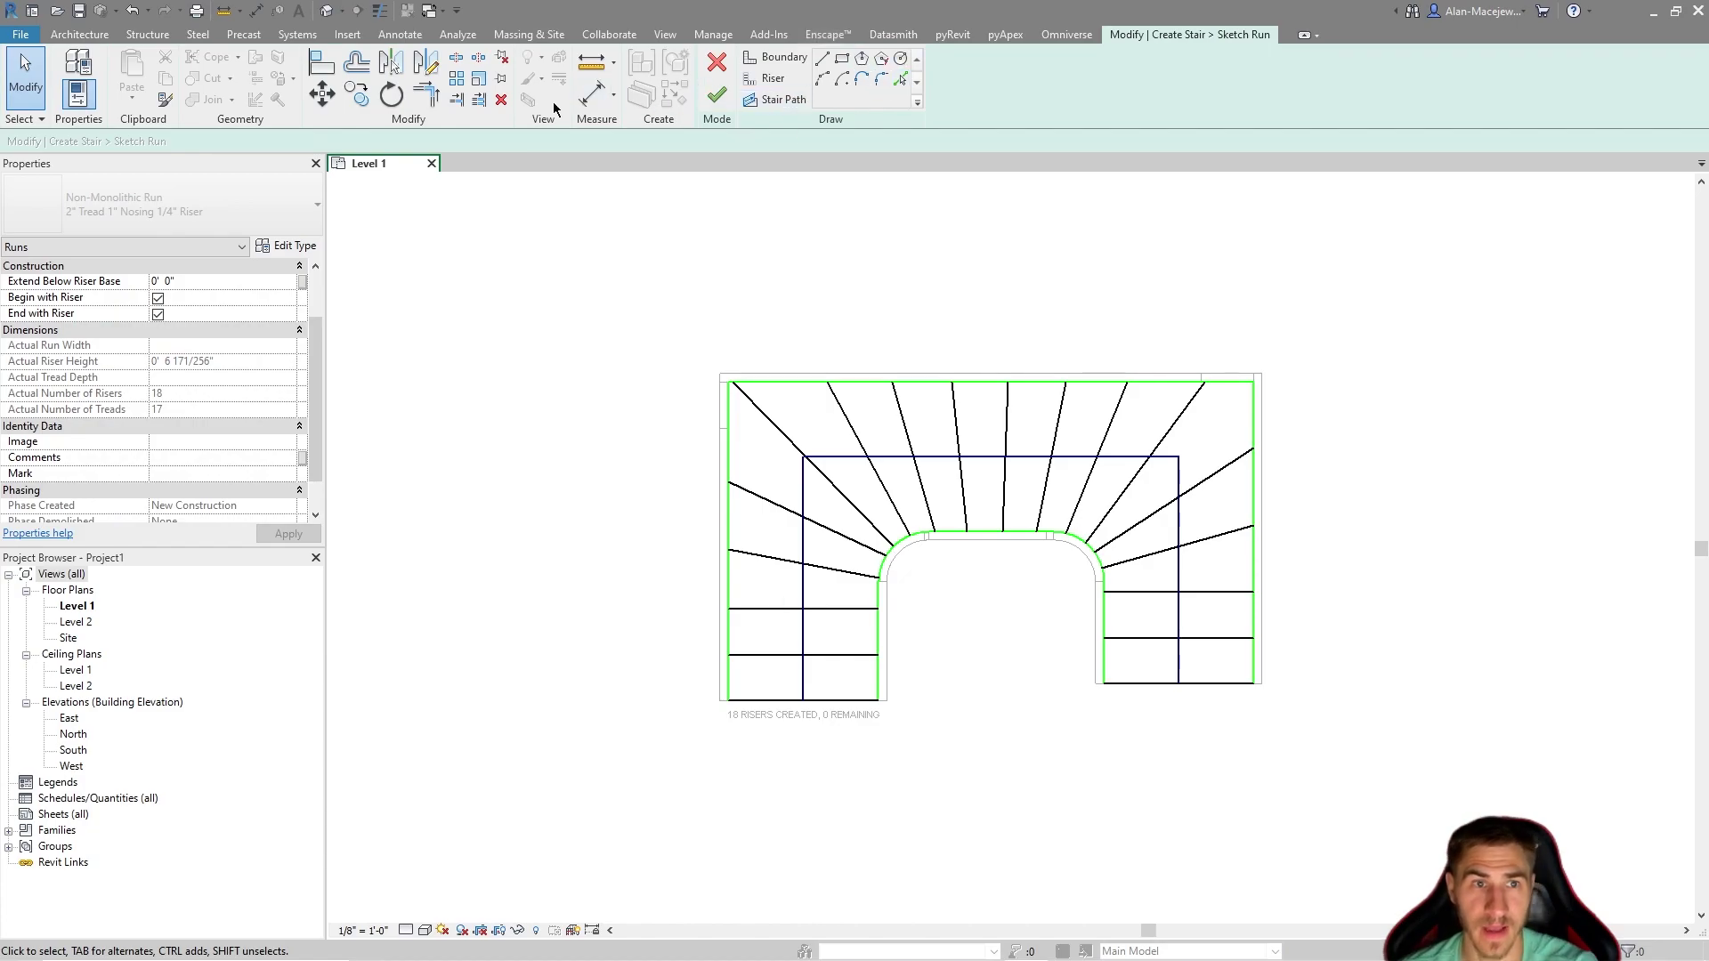
Offset the left and right inner arcs outward by 3' 0" to form outer boundary arcs.
click(356, 62)
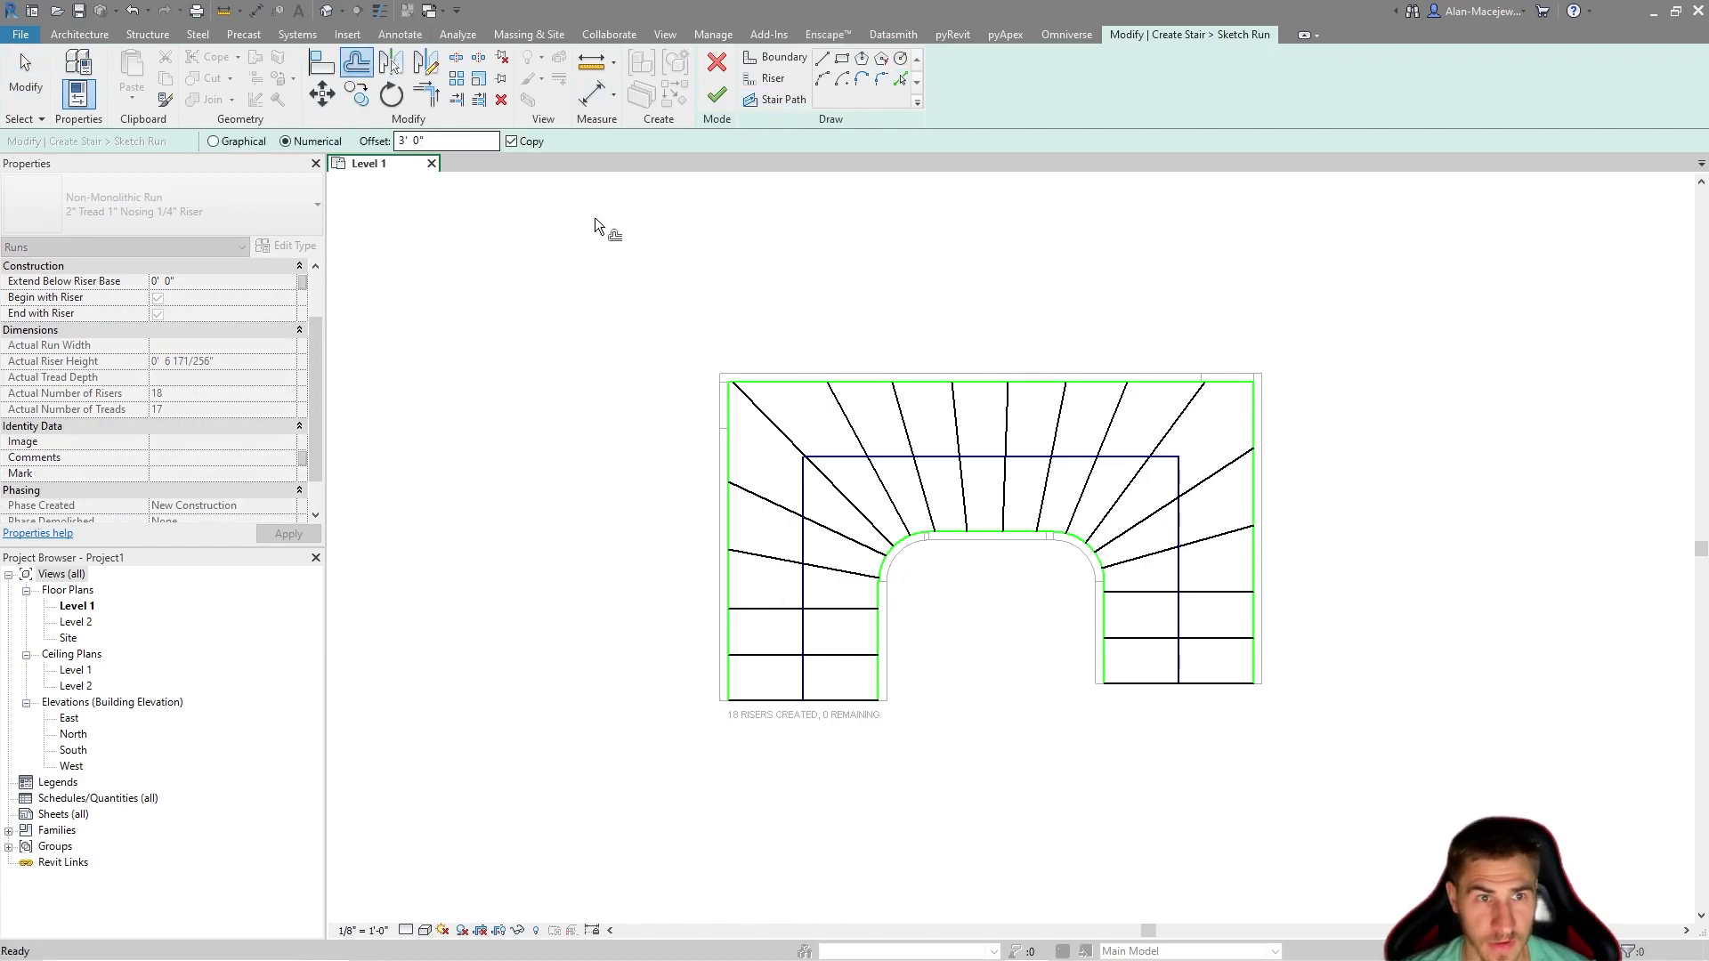
click(899, 545)
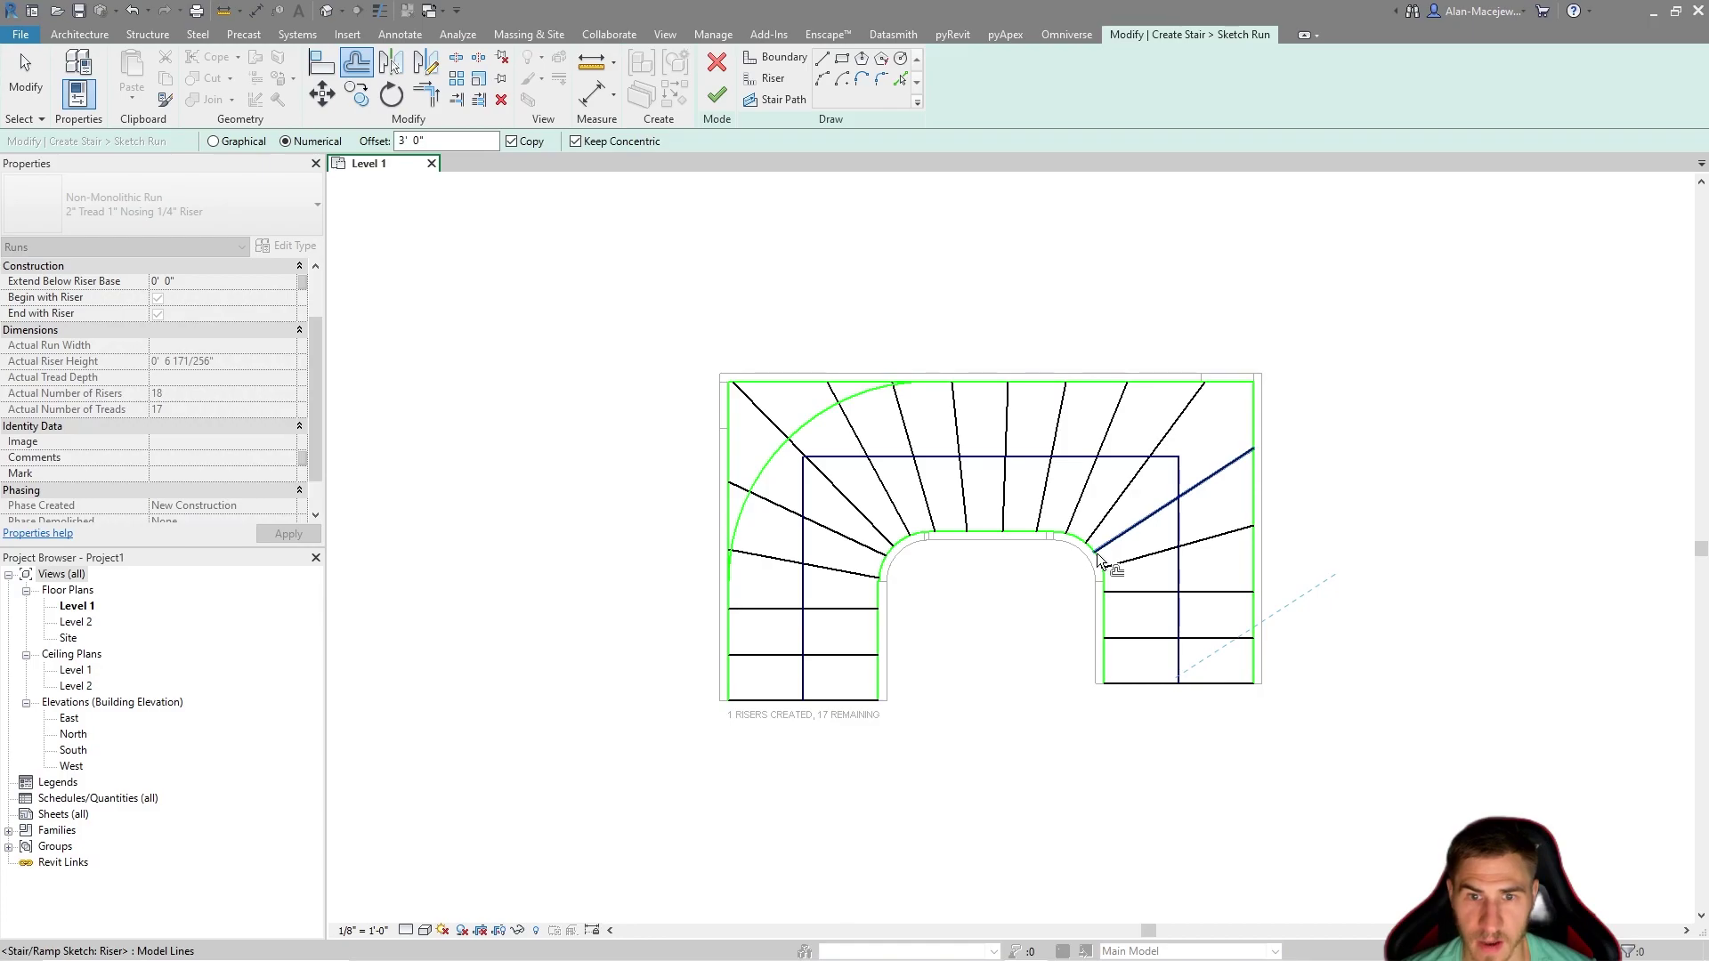
scroll(1103, 570, up, 3)
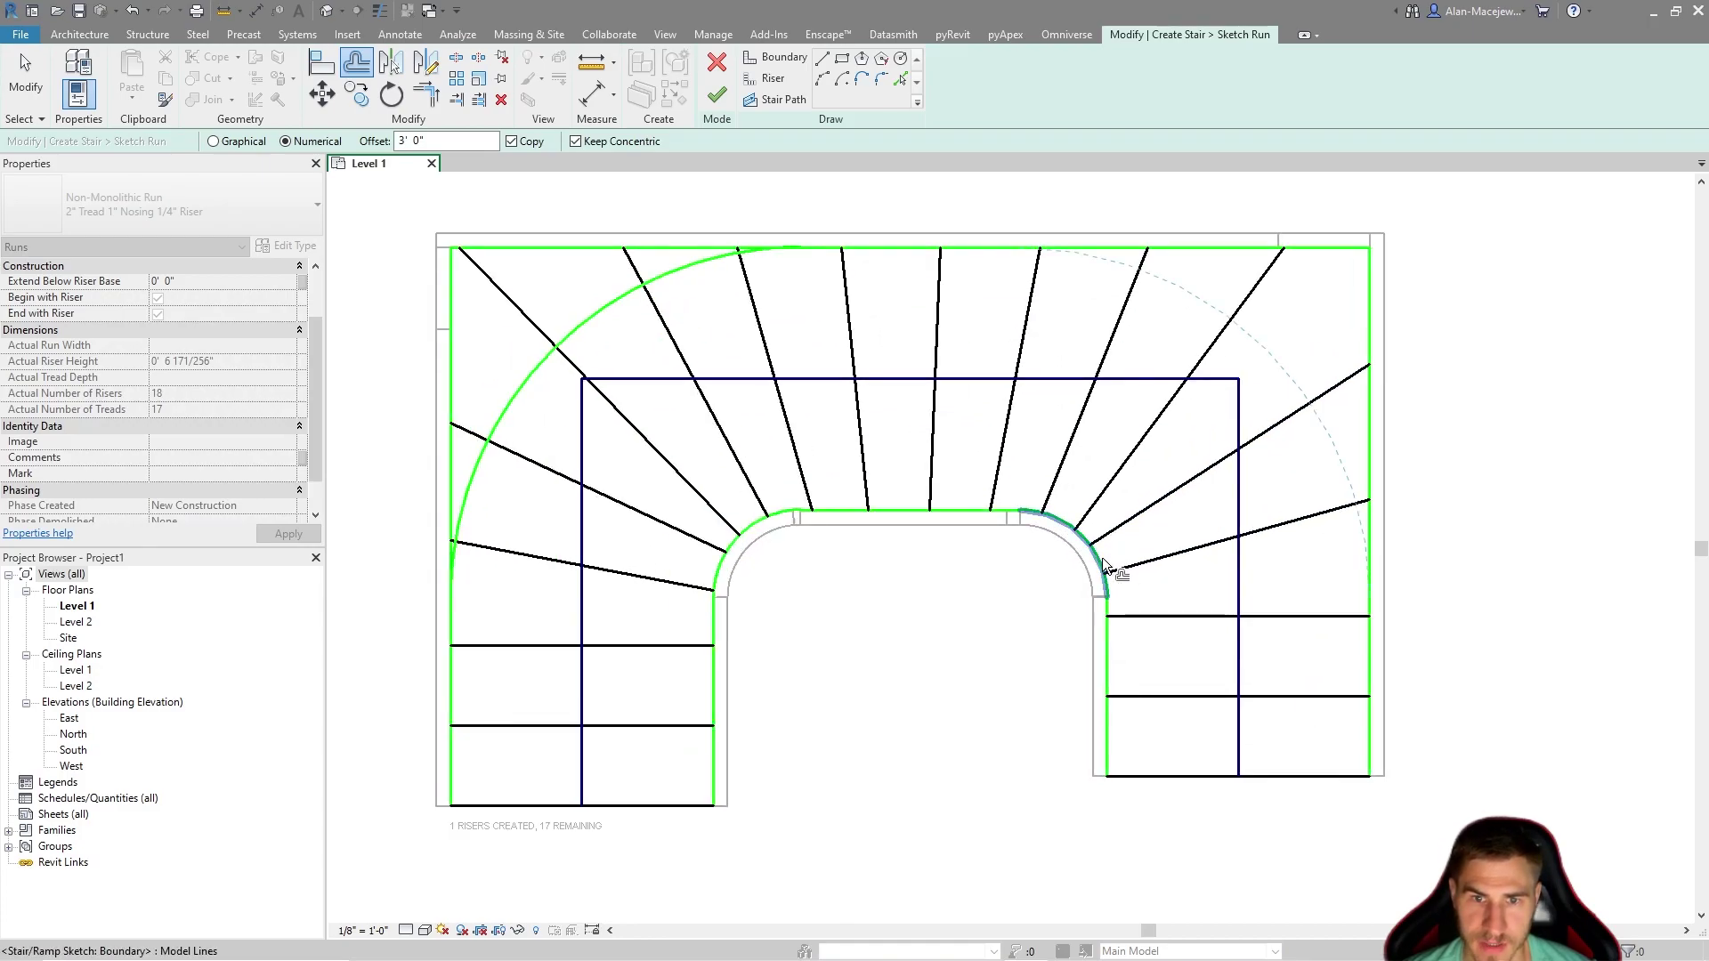
click(1113, 572)
scroll(1213, 565, down, 2)
Join the left boundary to the outer arc and trim four risers back to the left arc.
key(t)
key(r)
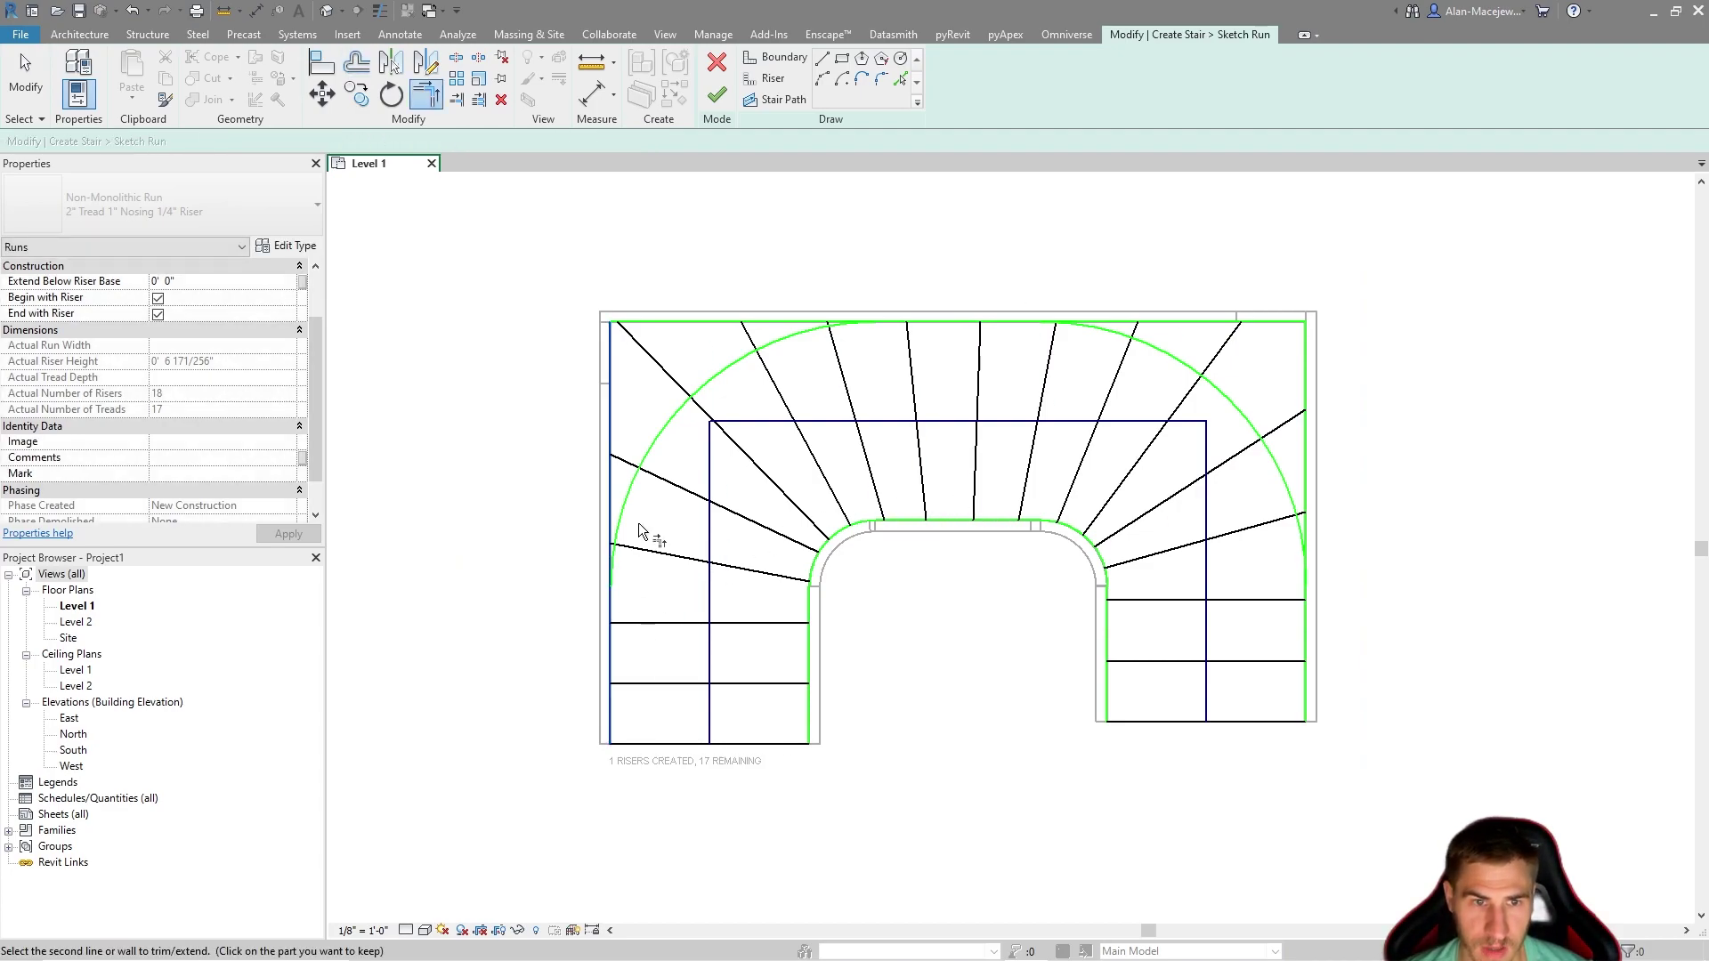
click(614, 610)
key(Escape)
scroll(774, 236, up, 1)
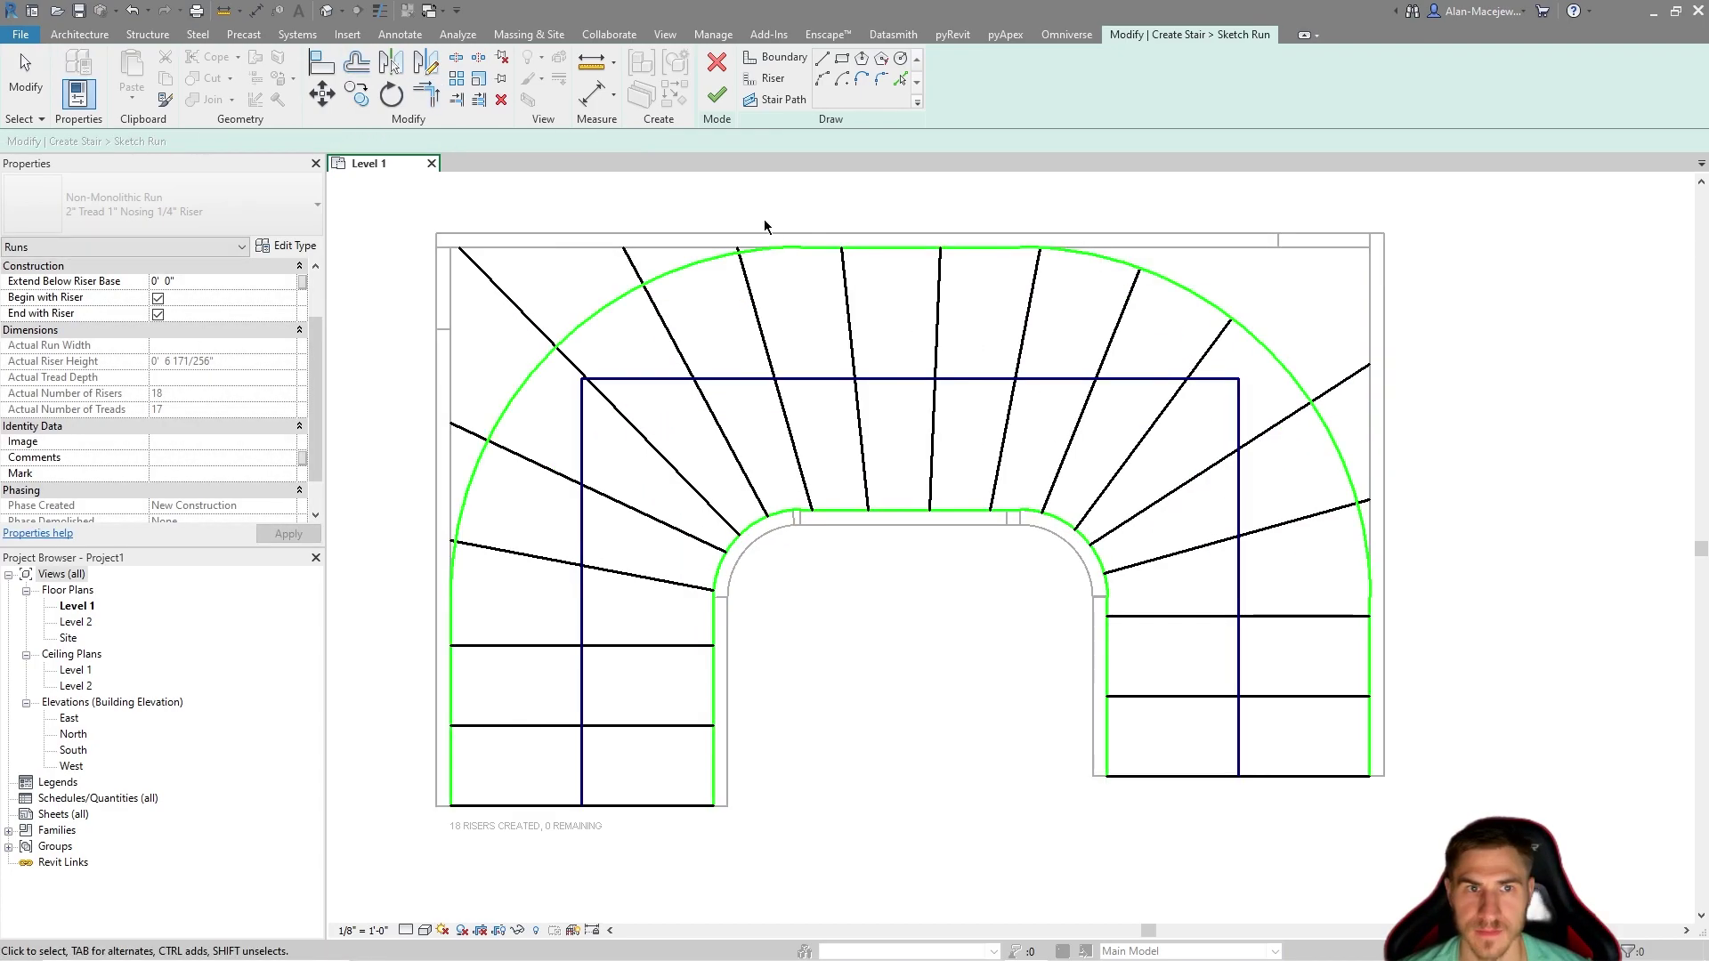
click(478, 98)
click(533, 374)
click(521, 554)
click(537, 466)
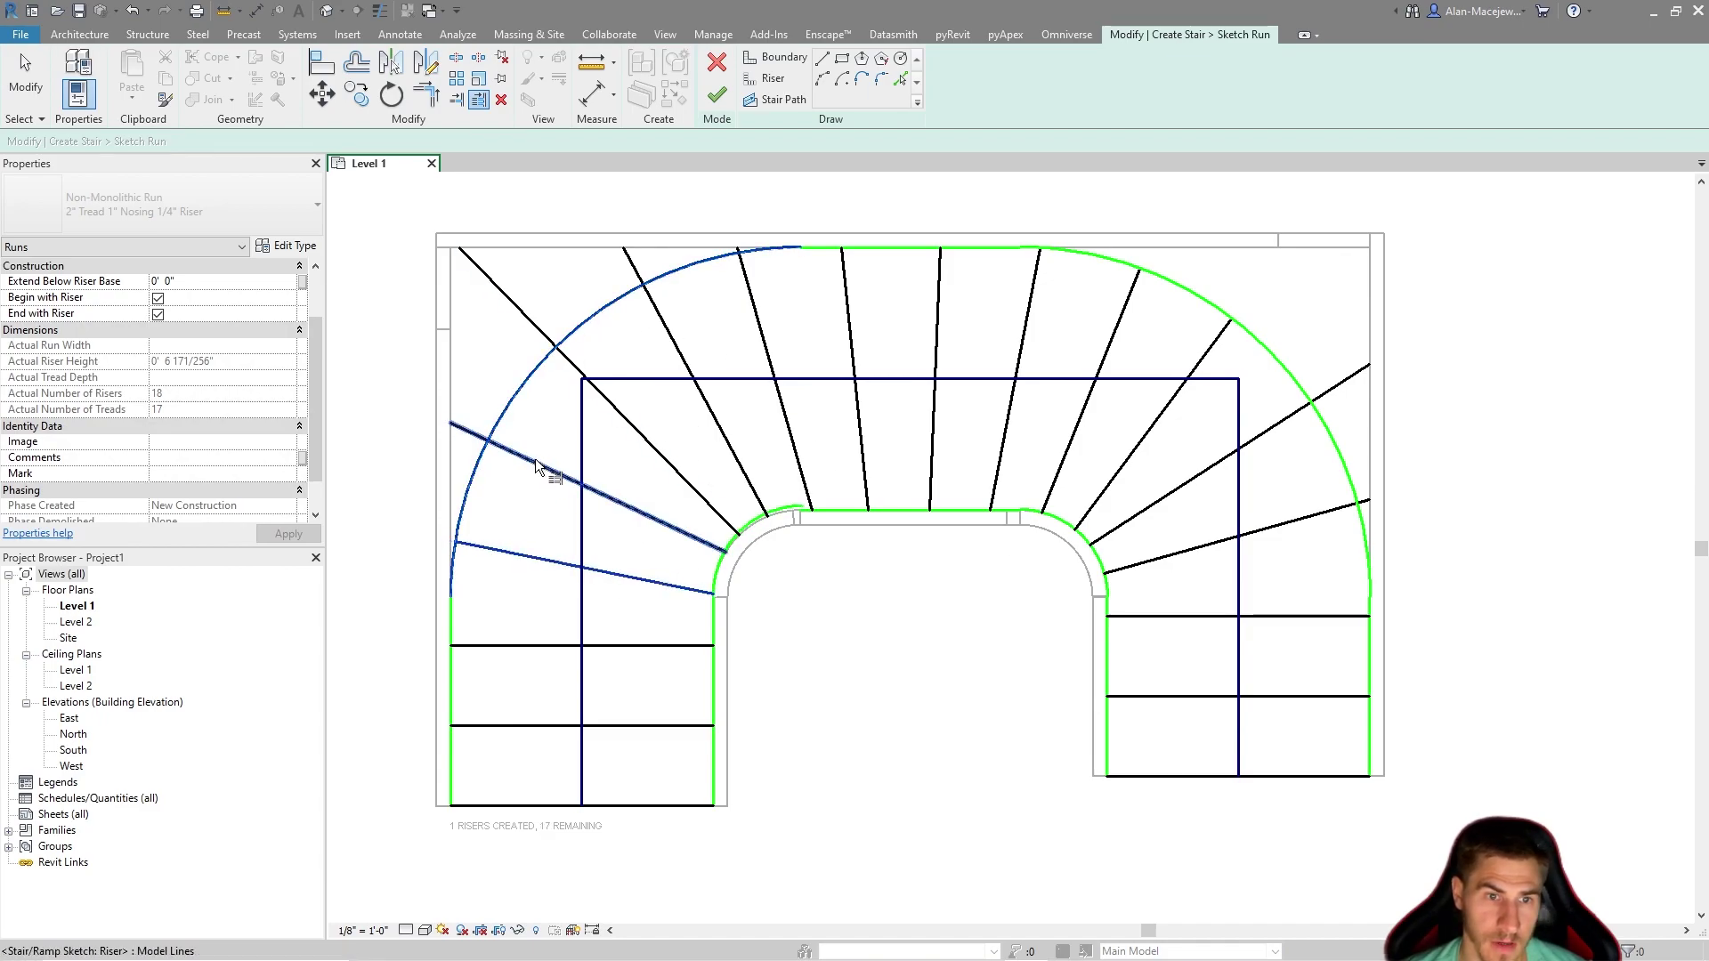
click(594, 385)
click(661, 328)
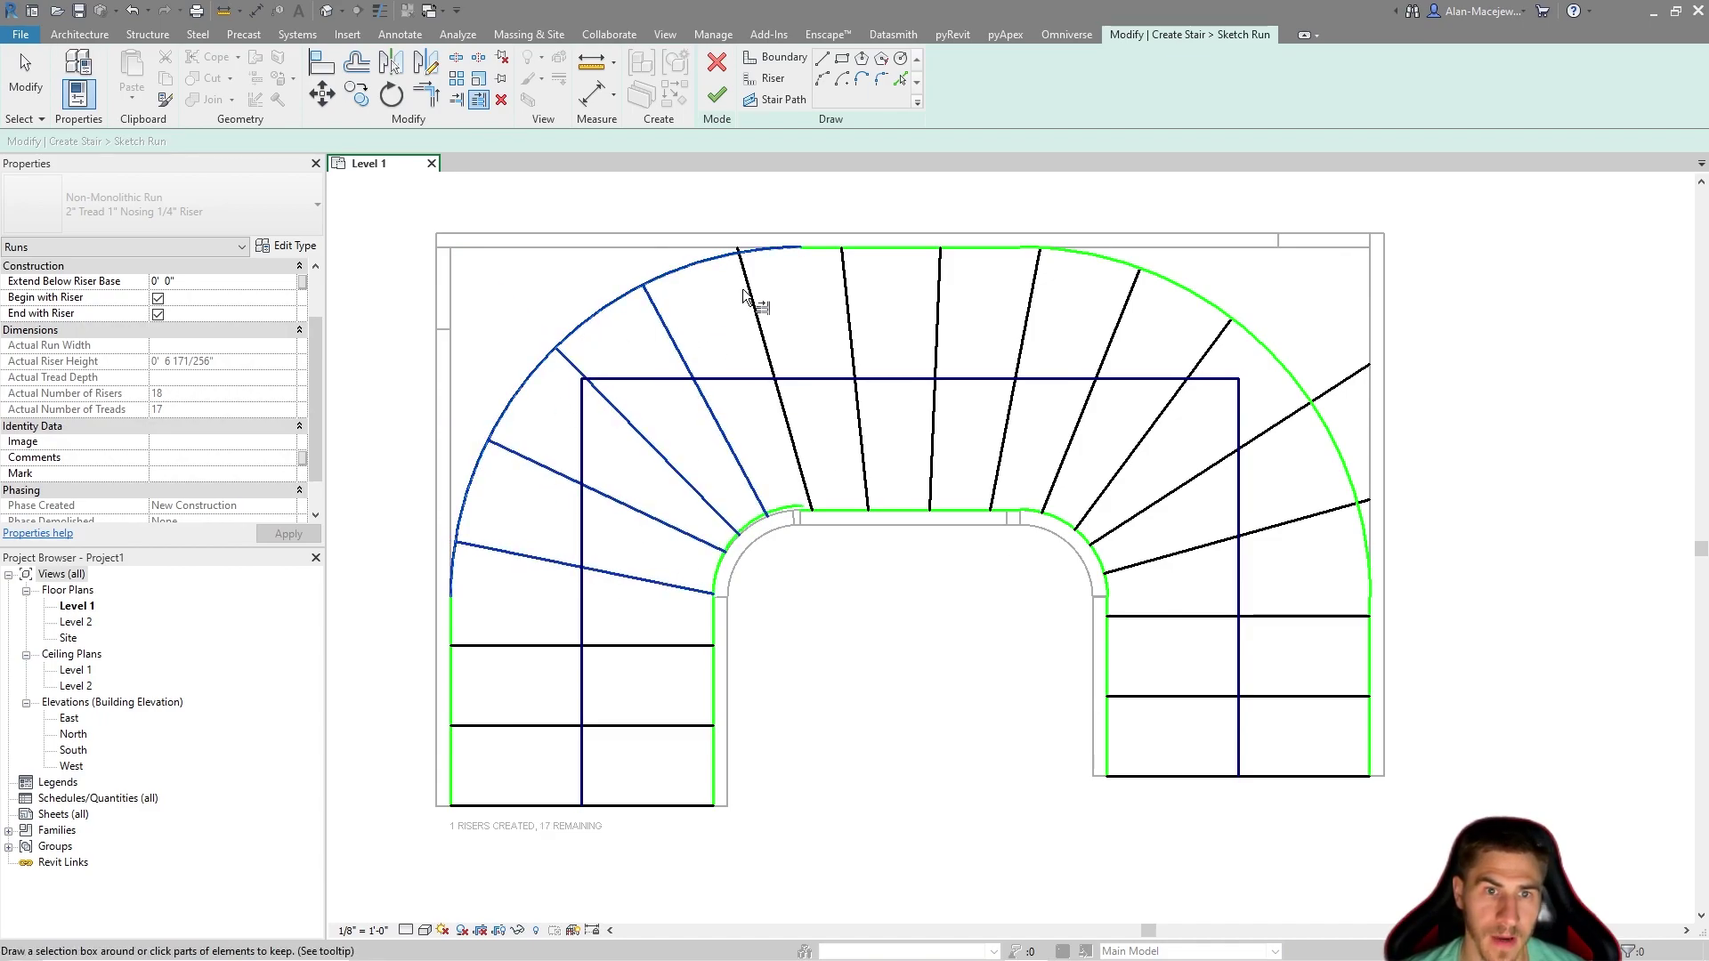
key(Escape)
Trim the last overhanging risers to the right outer arc and finish the 18-riser run sketch.
click(1201, 303)
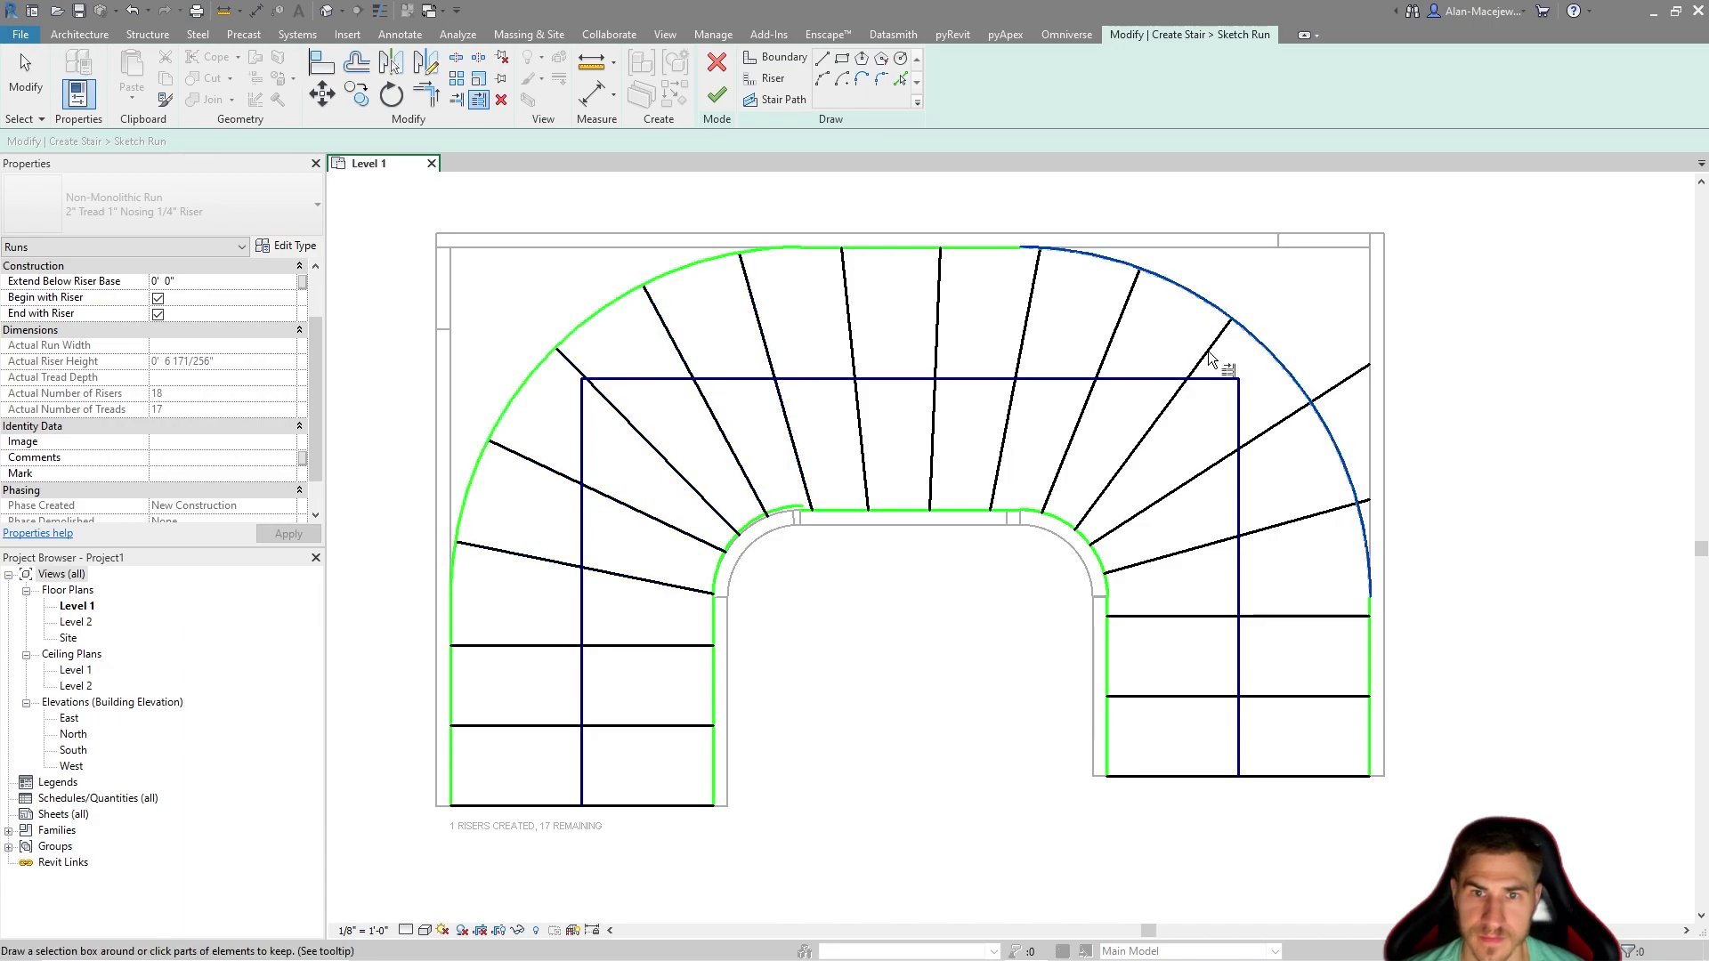
click(1289, 413)
click(1328, 523)
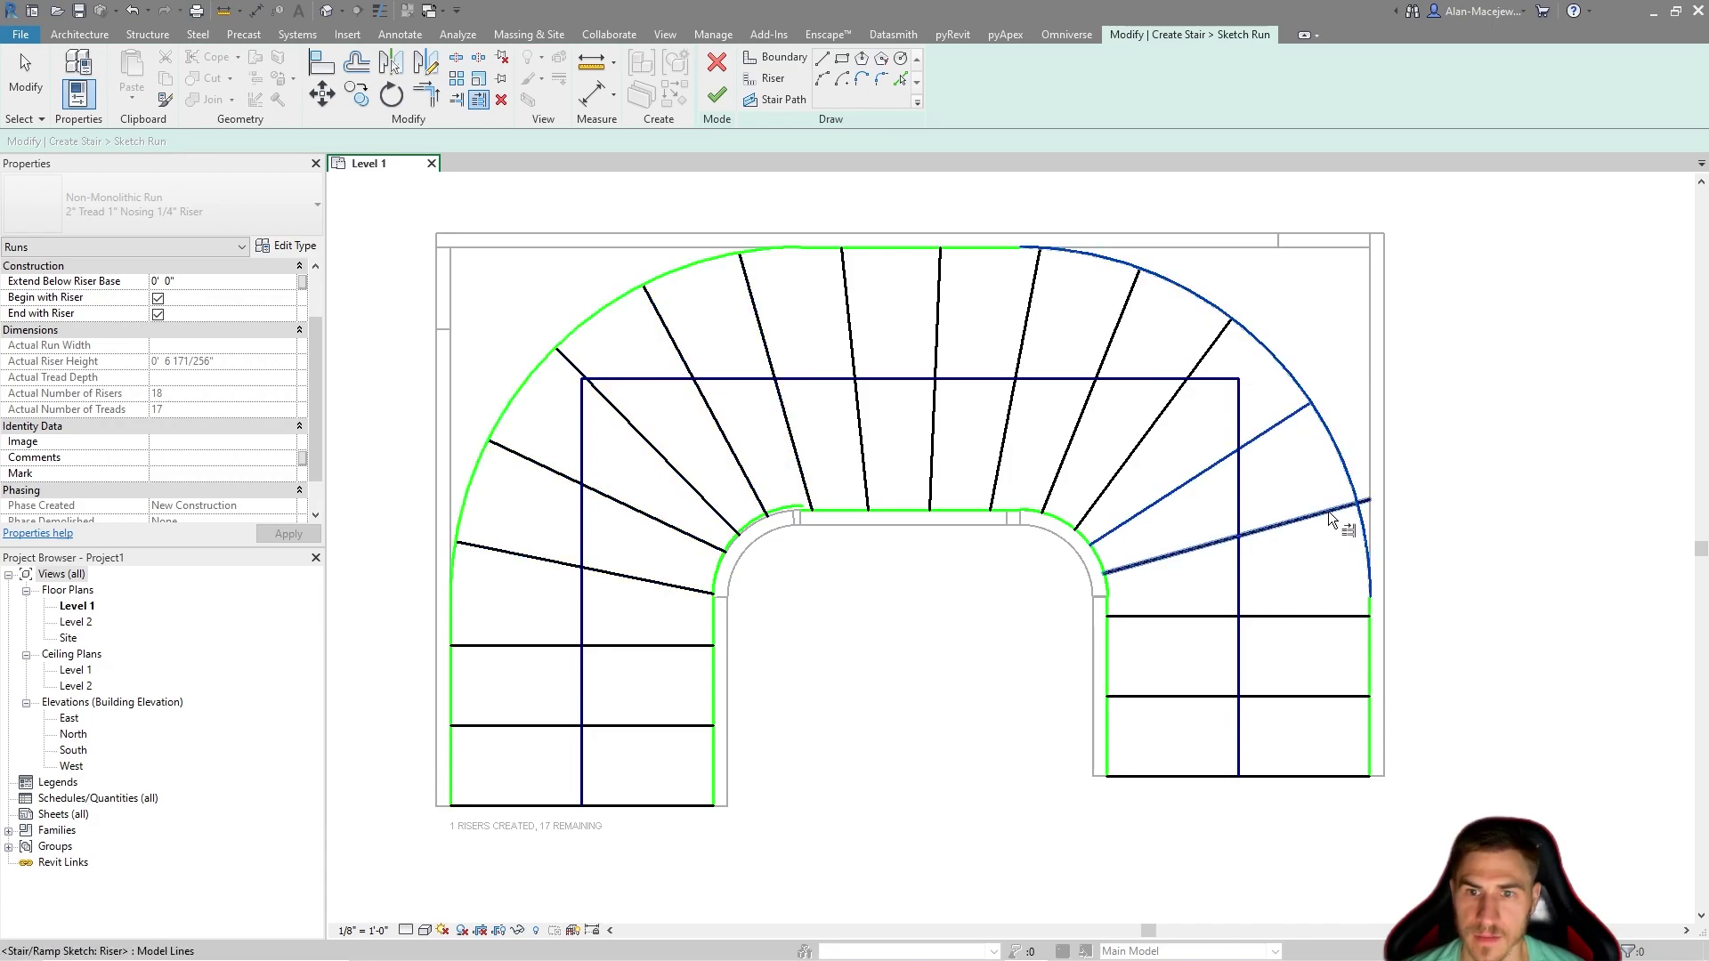
key(Return)
scroll(719, 549, down, 2)
click(794, 634)
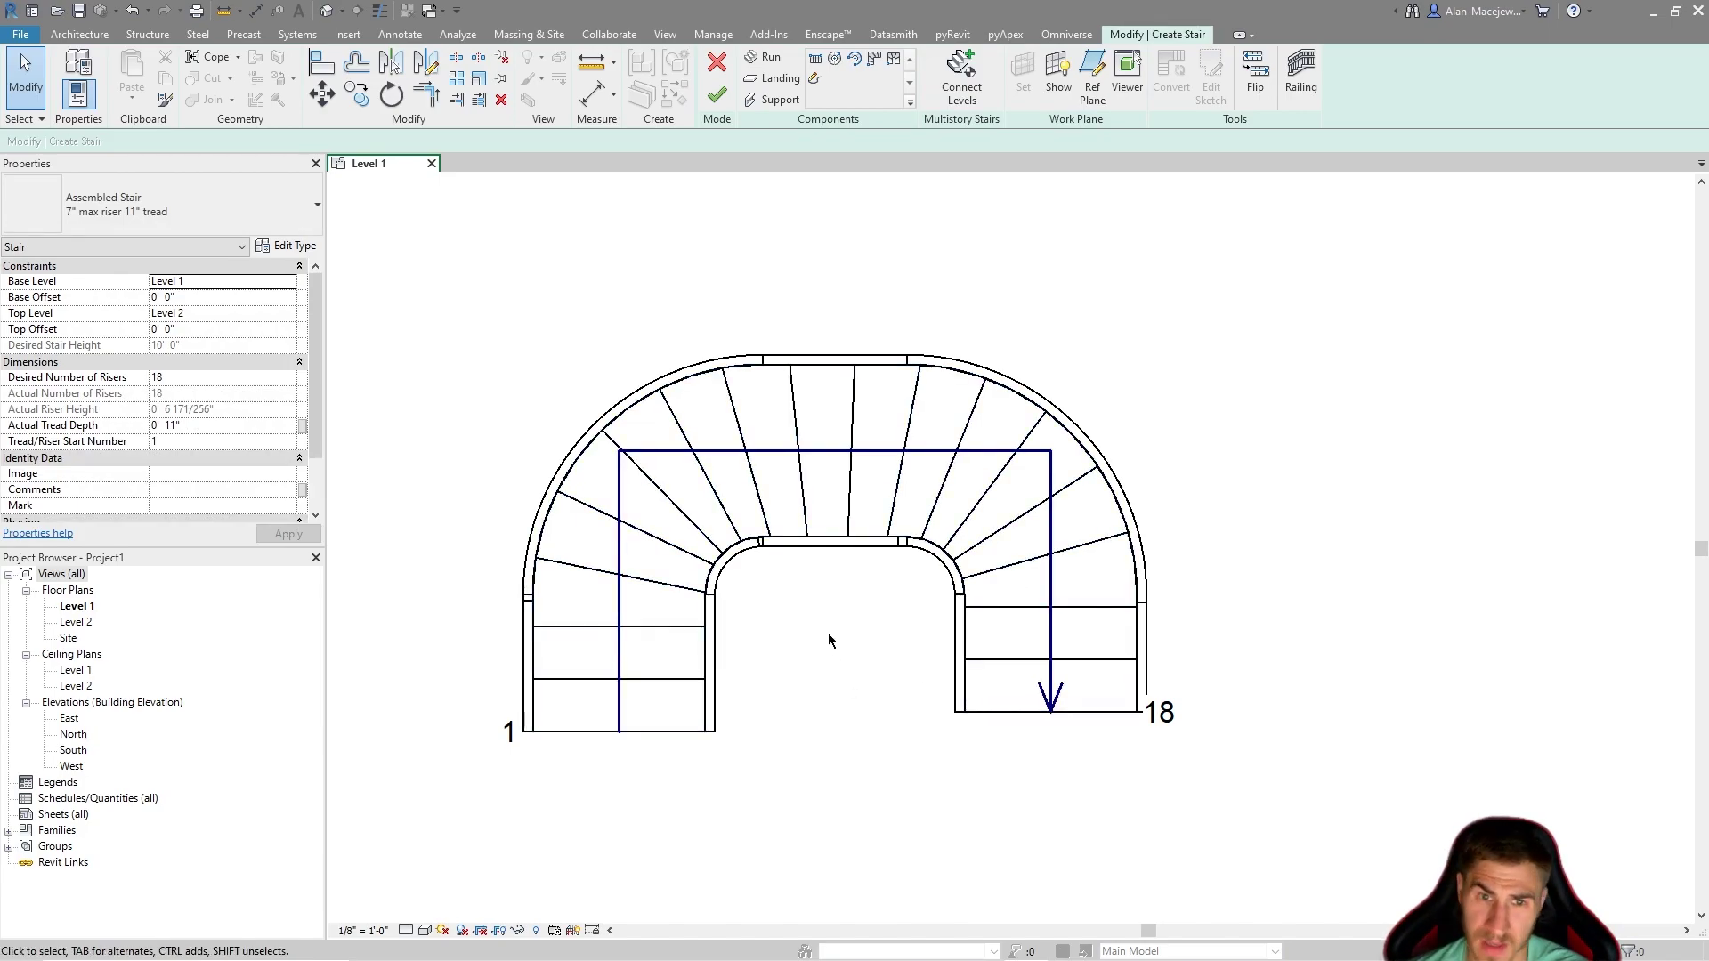
Complete the semicircular U-shaped winder stair, then select it and reopen it in Edit Stairs.
scroll(1160, 568, down, 1)
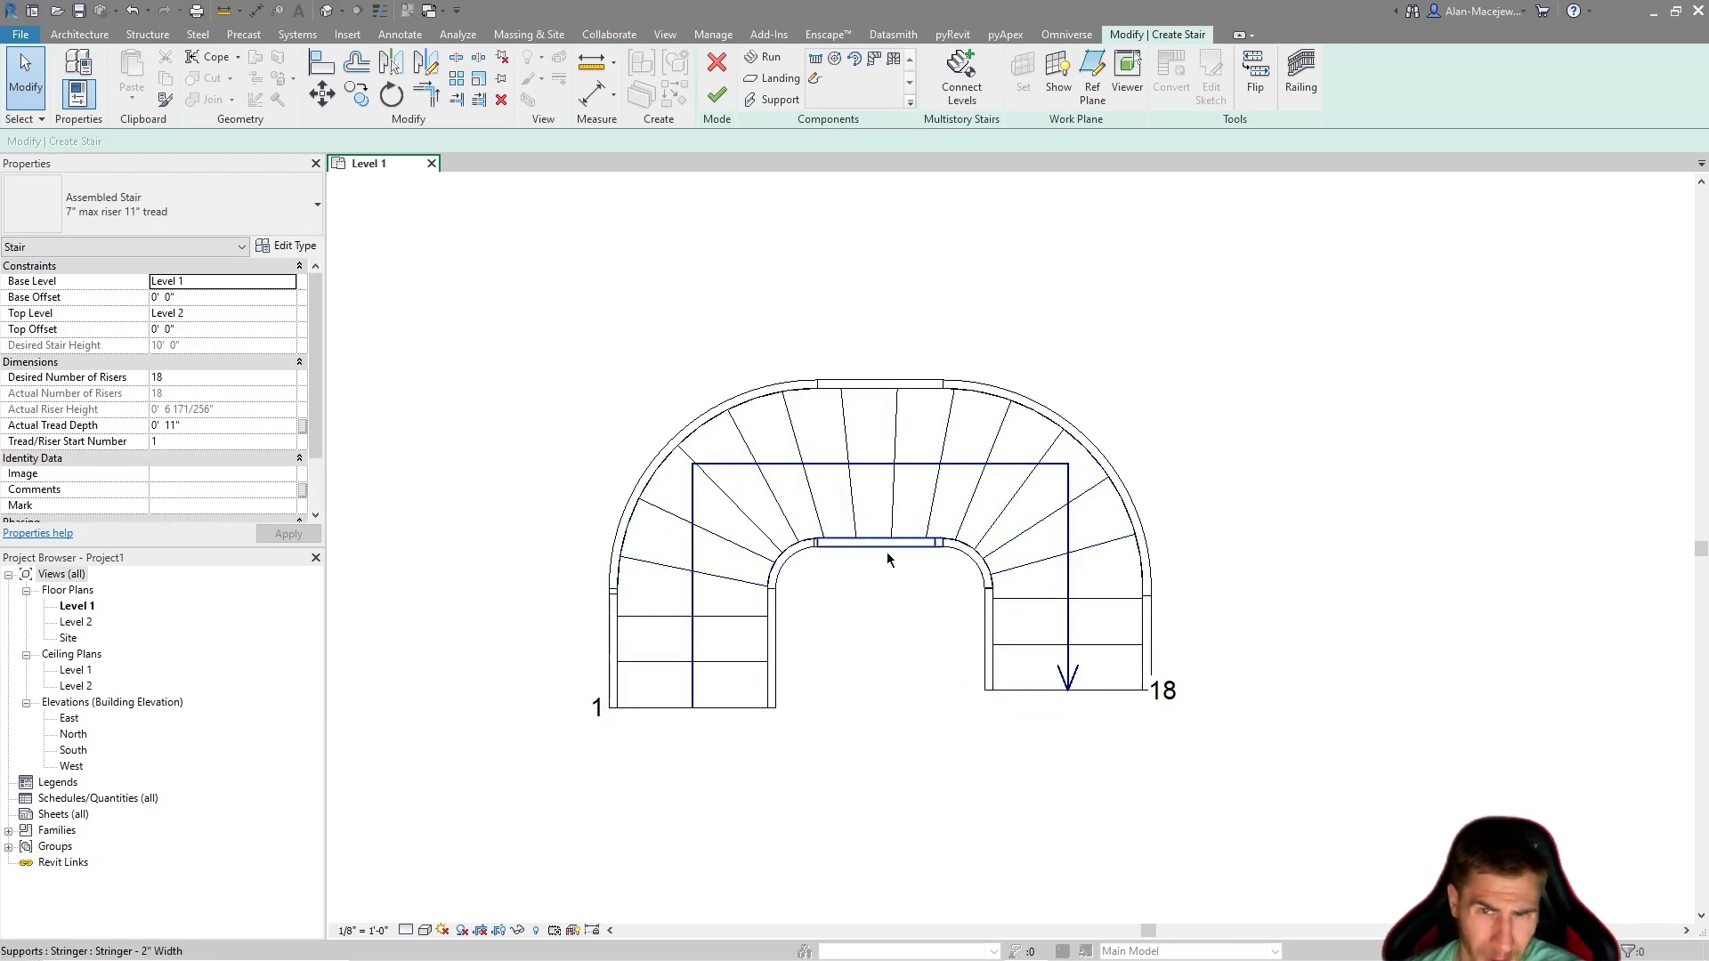
middle_drag(843, 407, 890, 423)
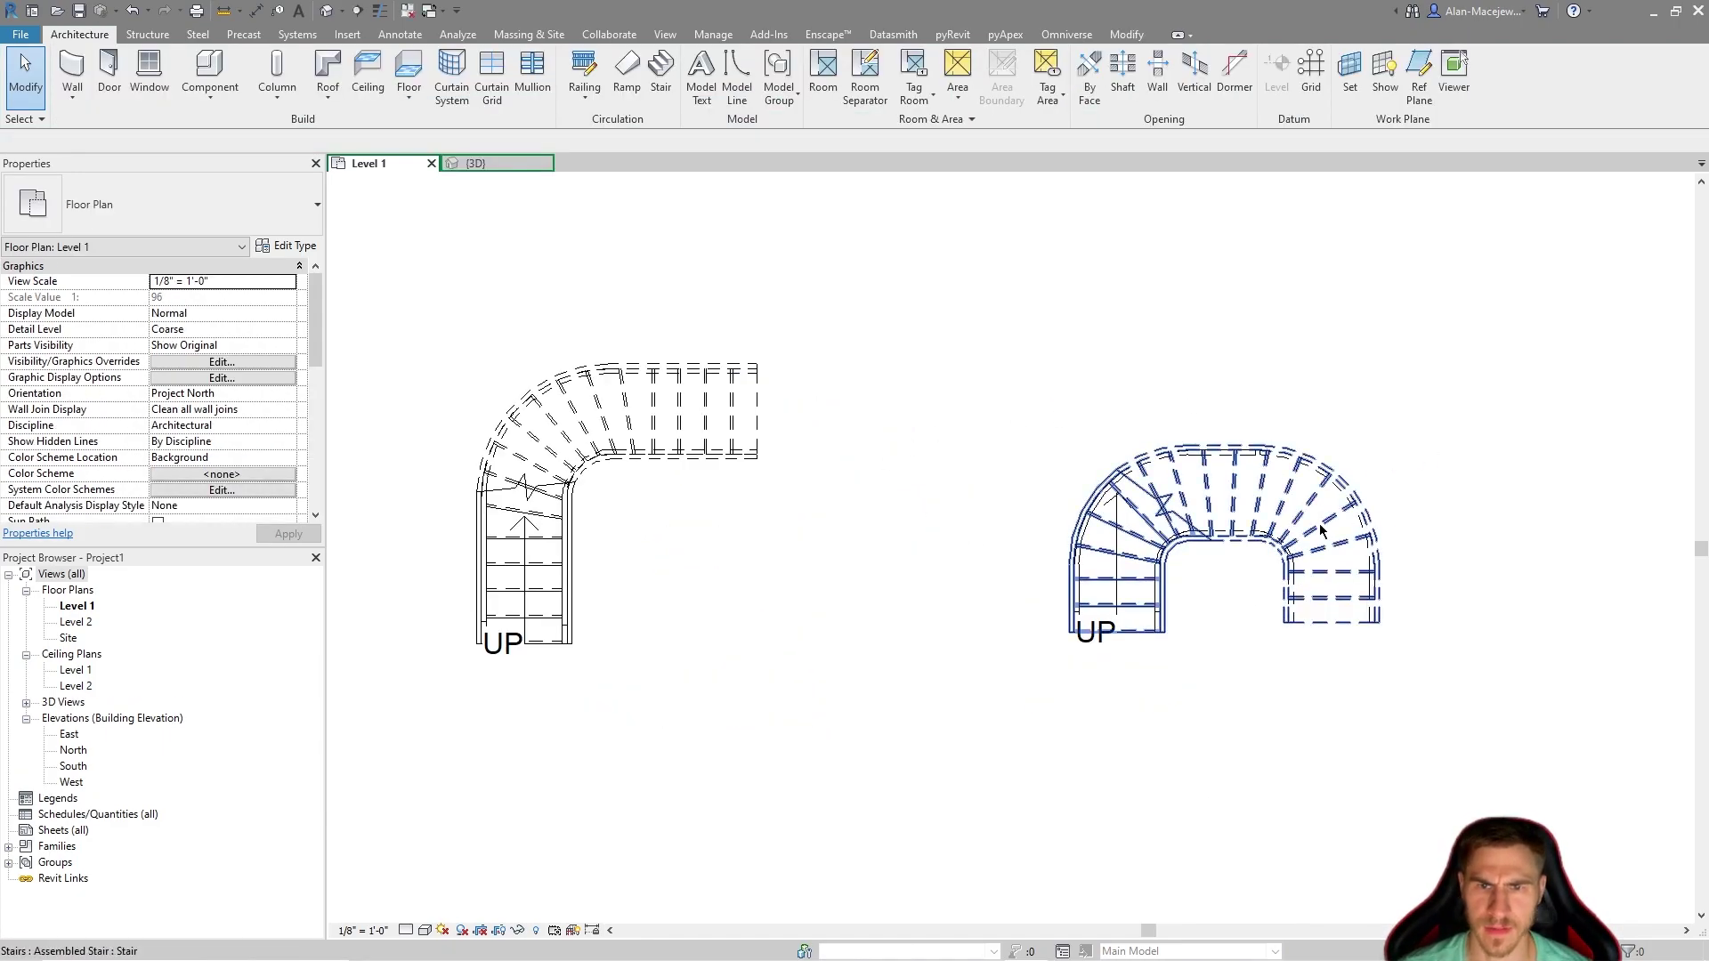
click(1332, 459)
click(718, 89)
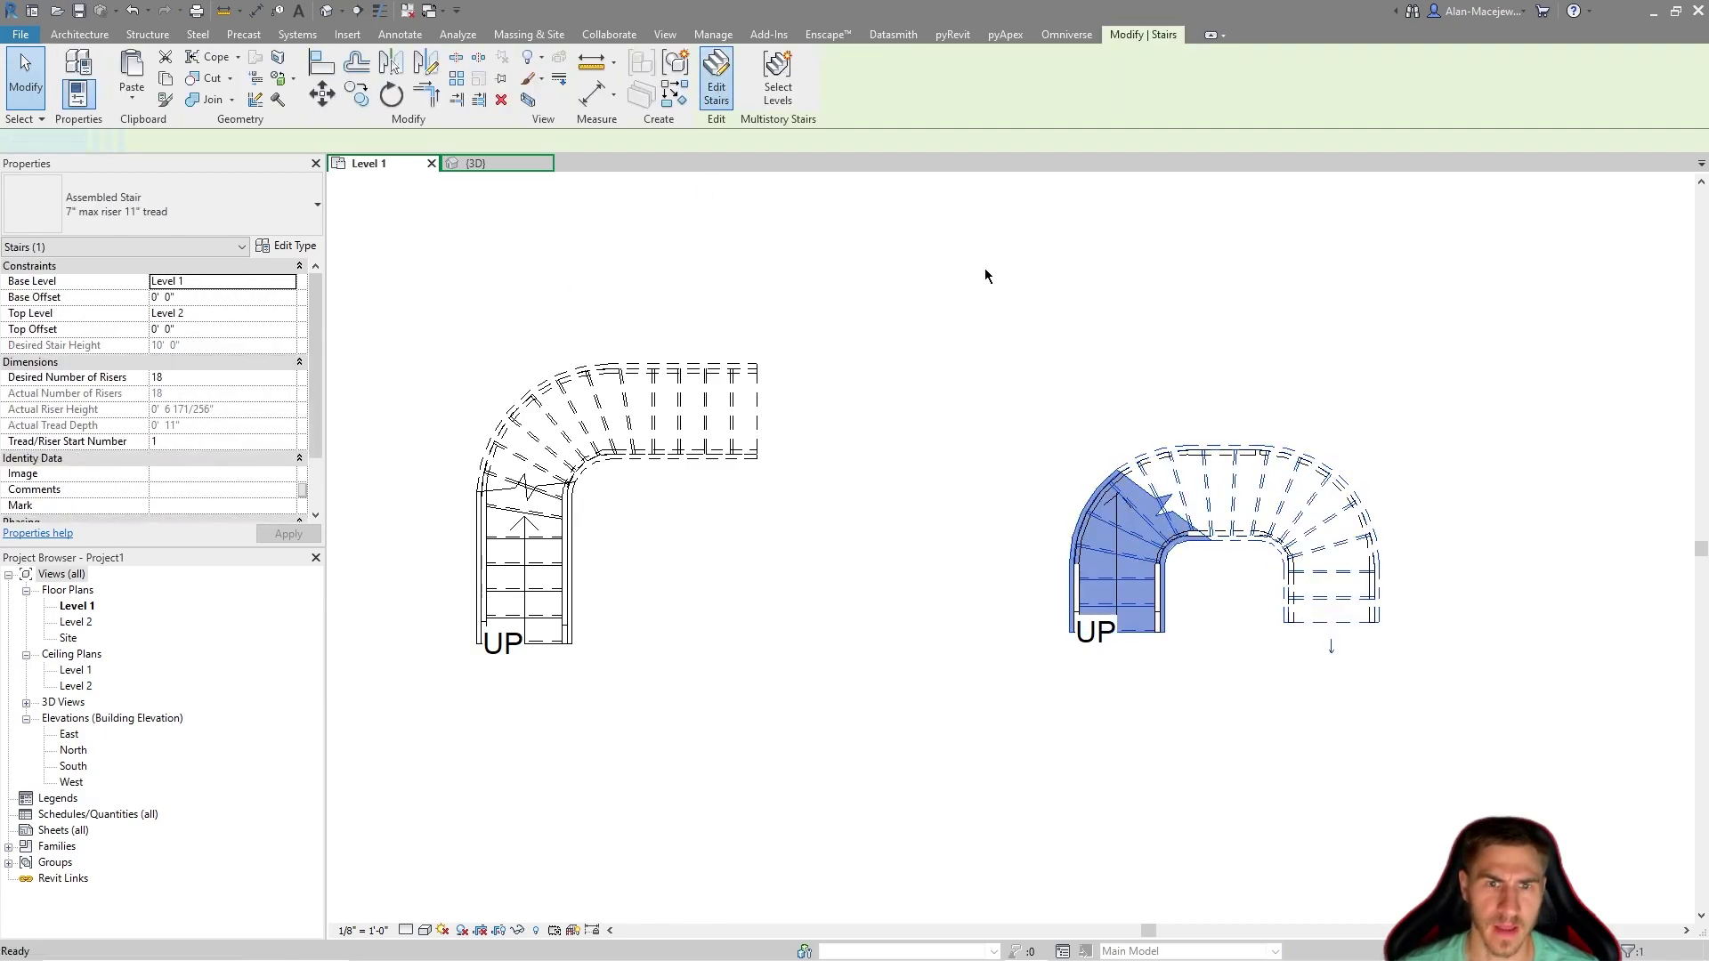
middle_drag(1371, 662, 1213, 698)
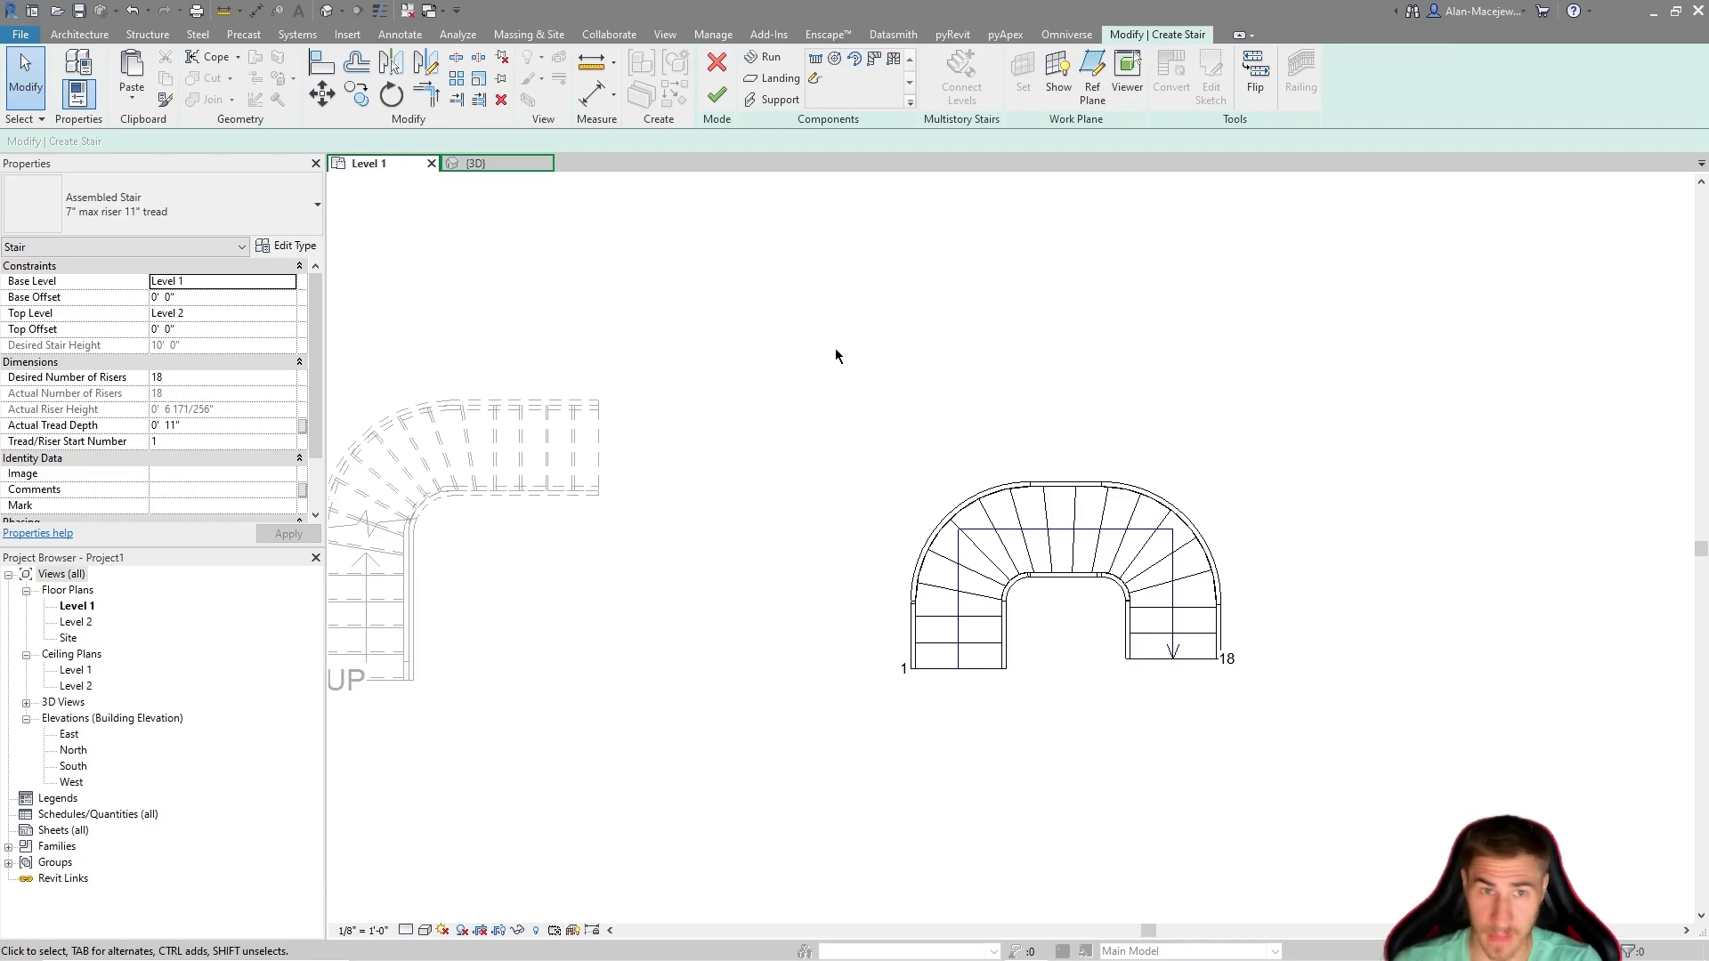
middle_drag(1015, 407, 954, 370)
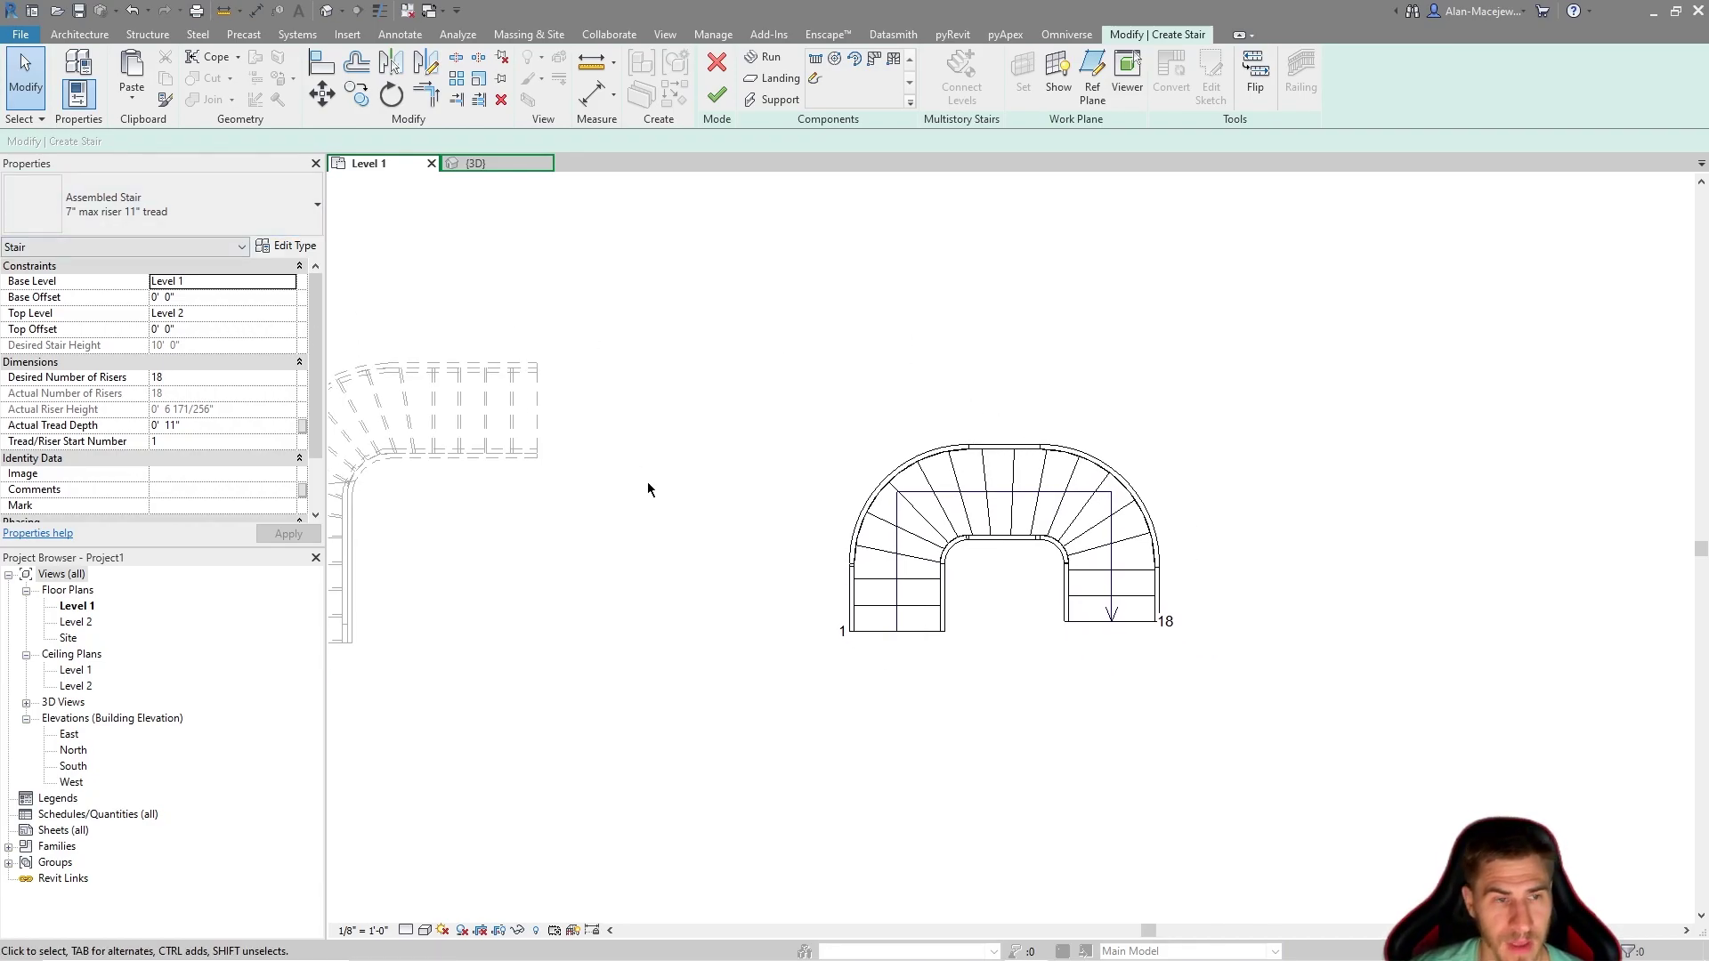
scroll(635, 472, down, 1)
Set the stair Top Offset to 10' and draw a diagonal straight run starting at riser 19.
click(758, 59)
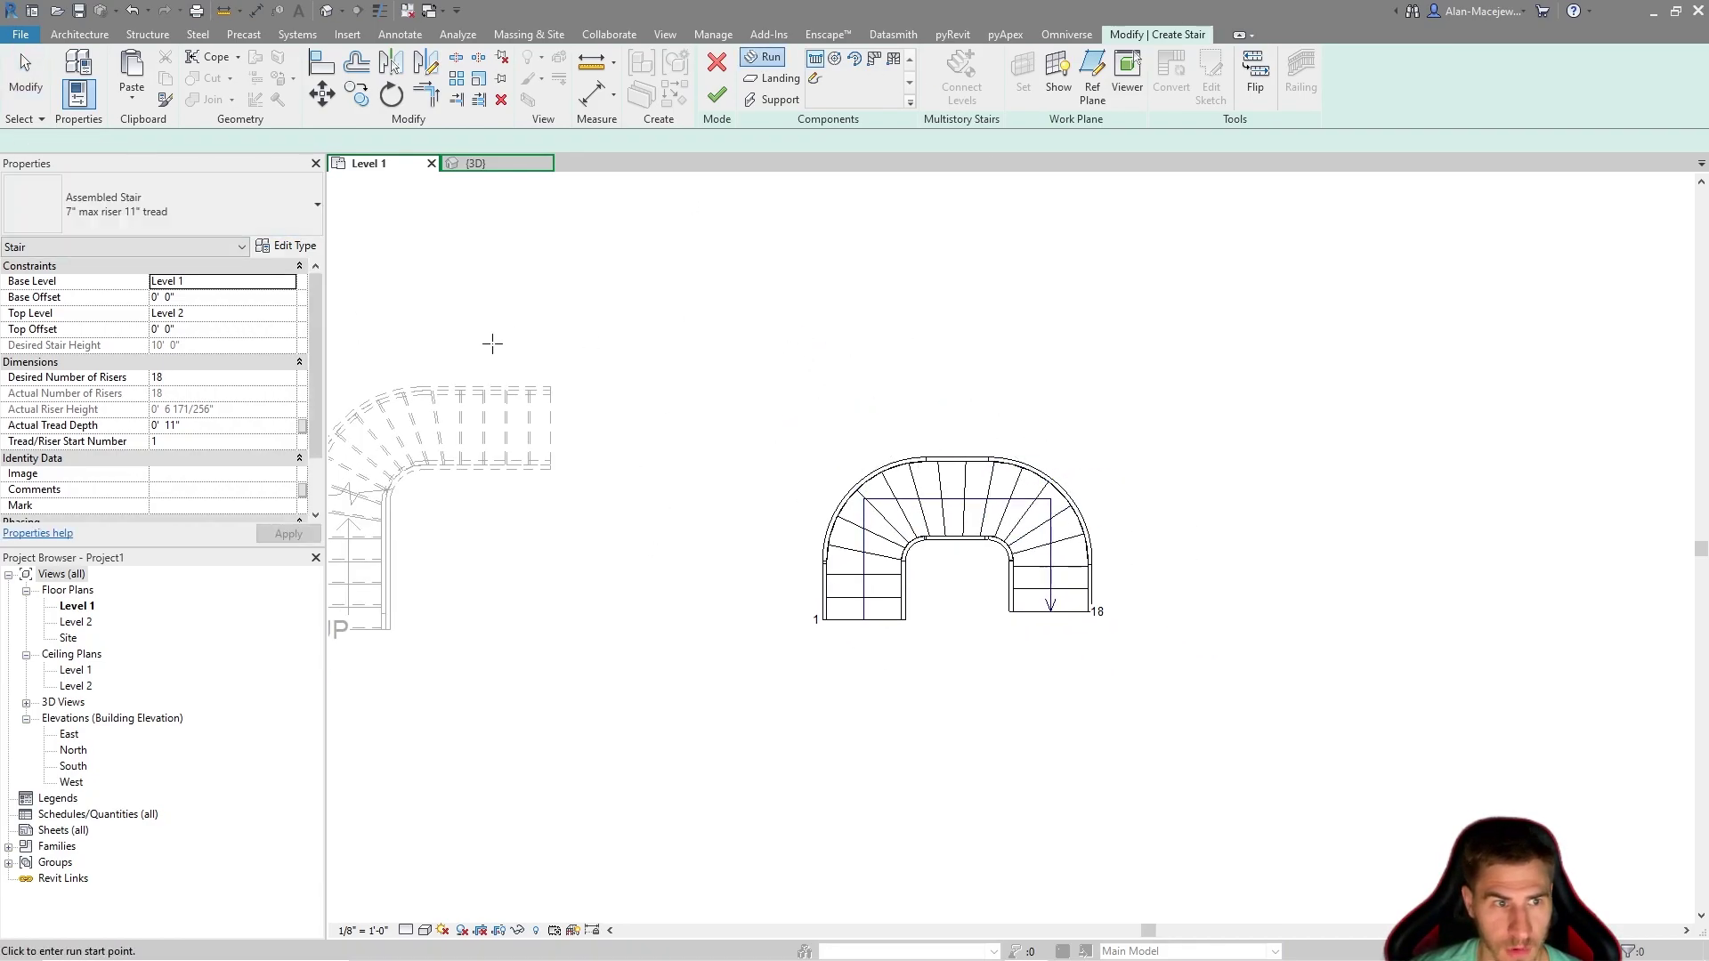
click(206, 330)
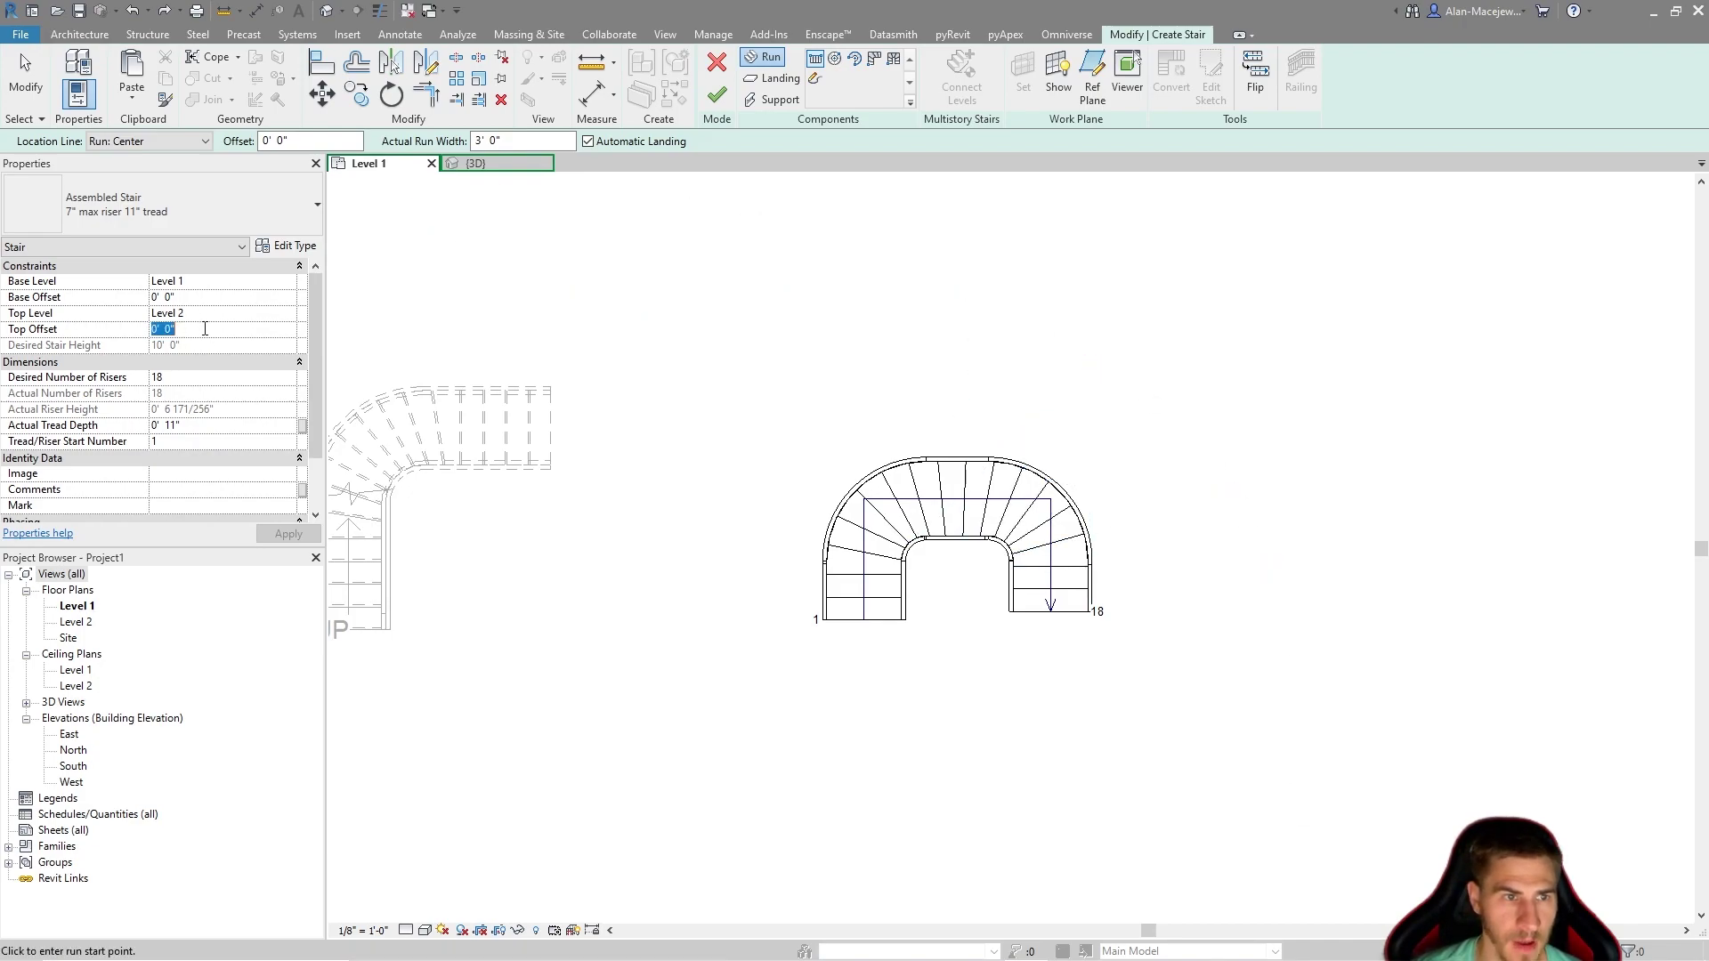
text(10)
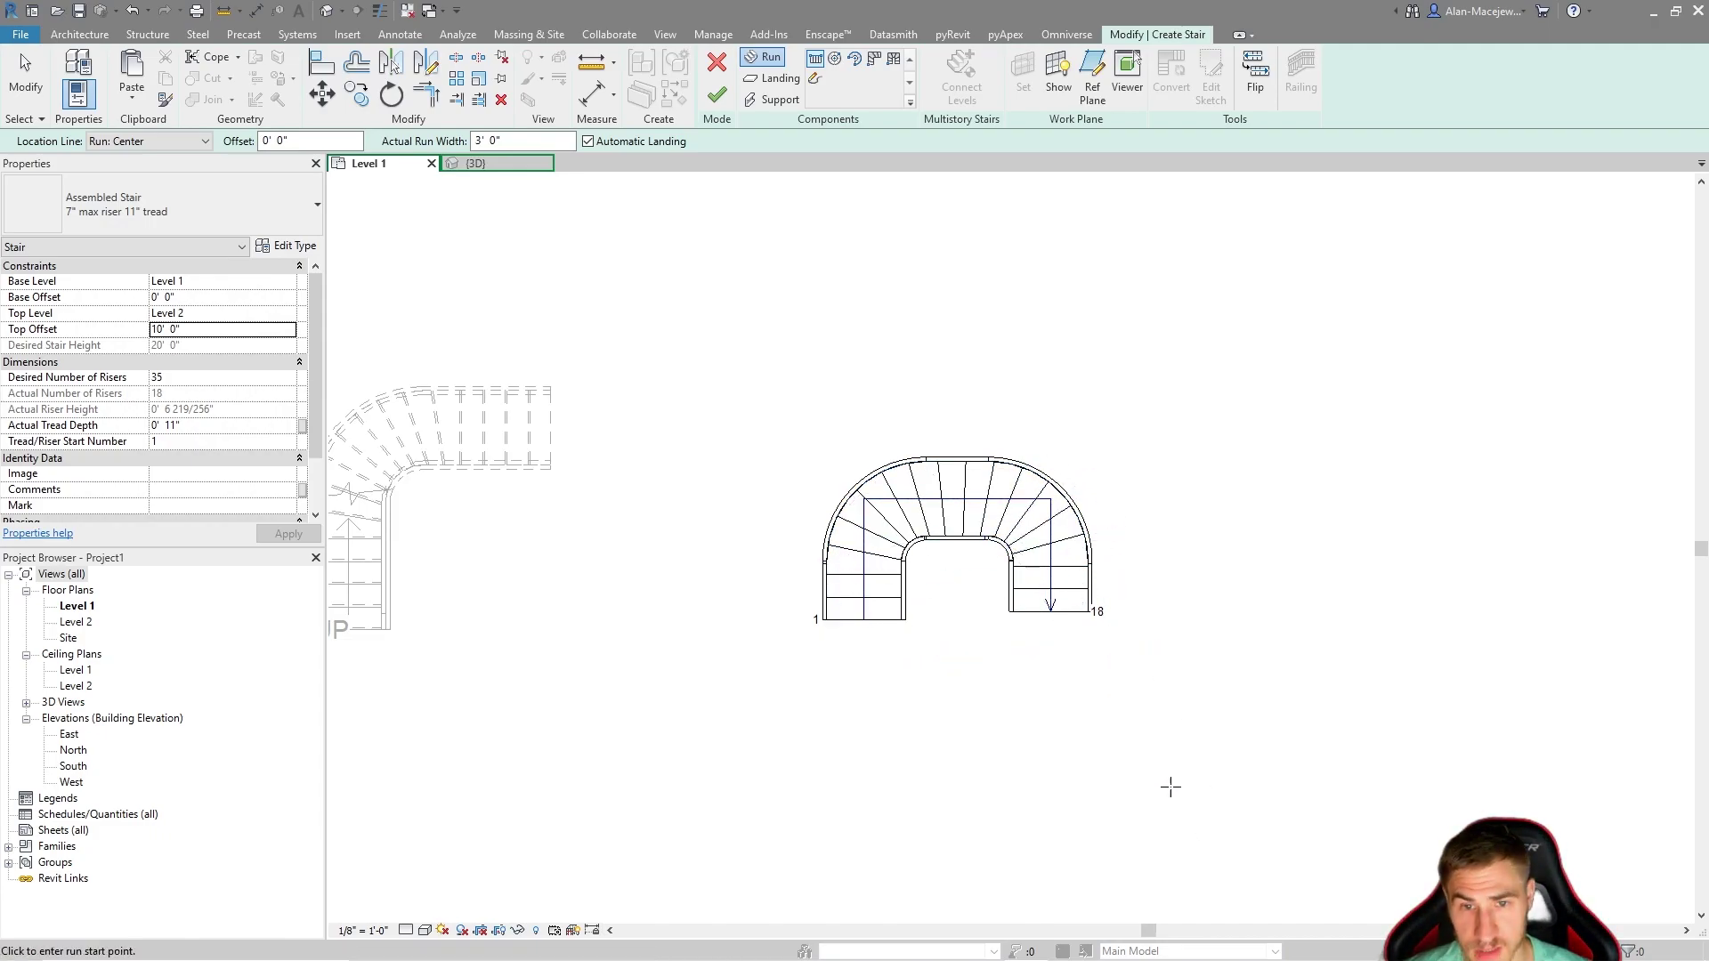
click(1146, 759)
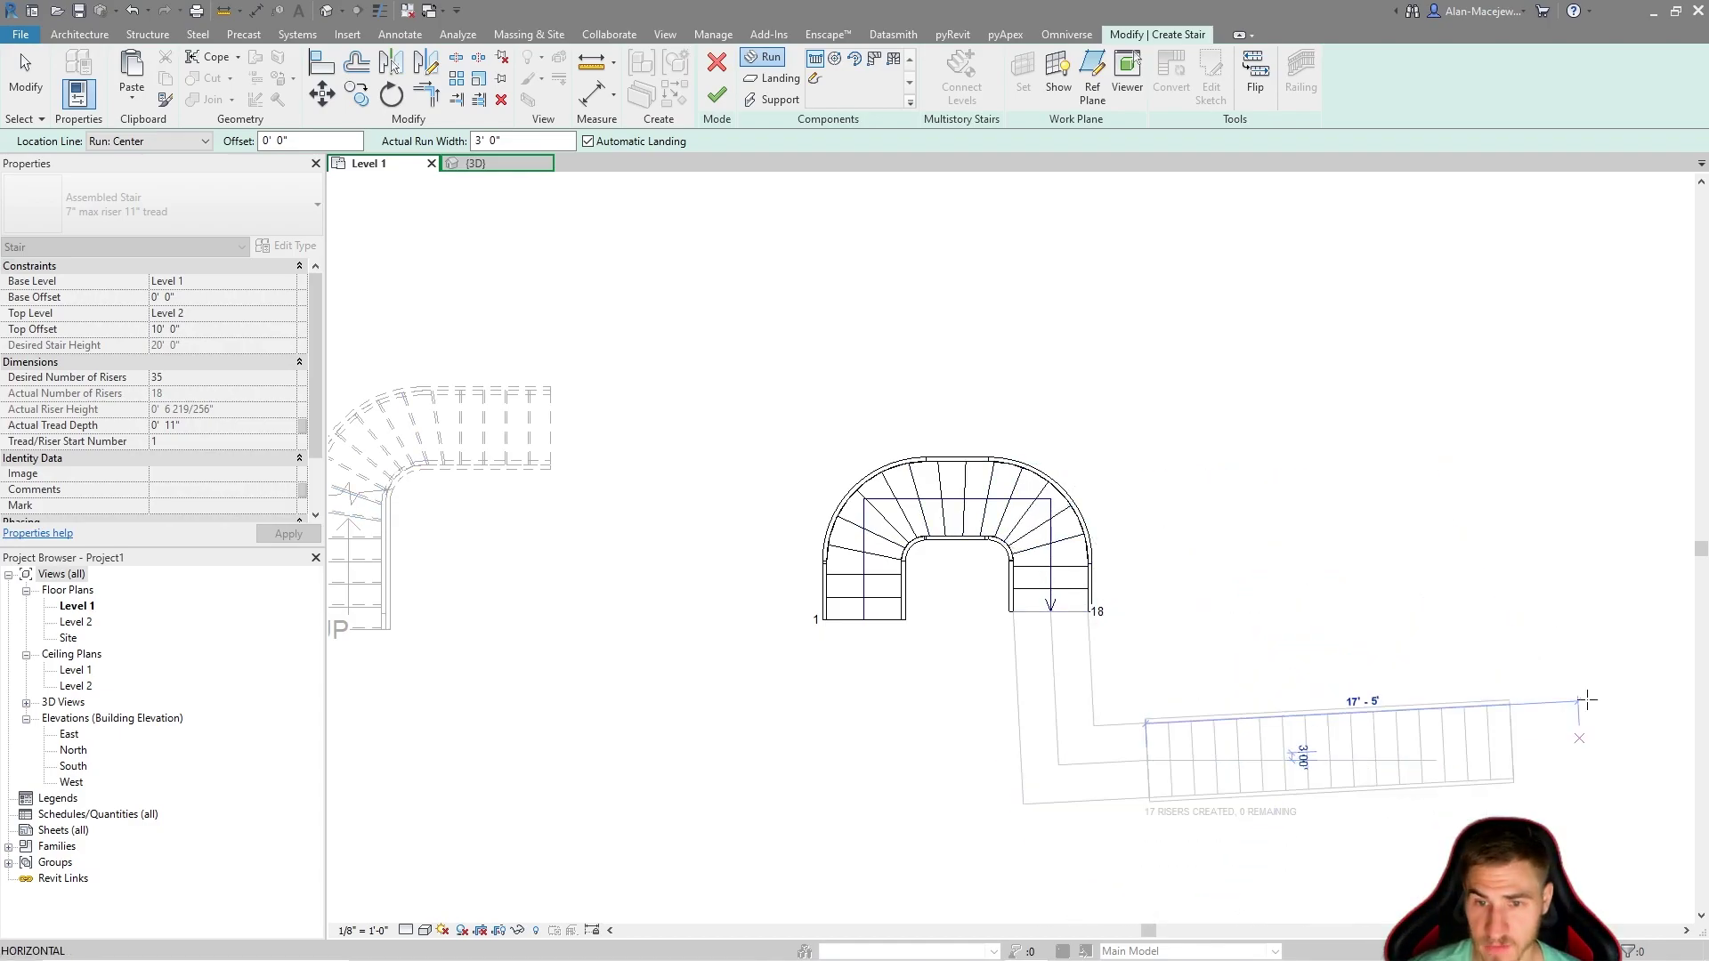
click(1402, 554)
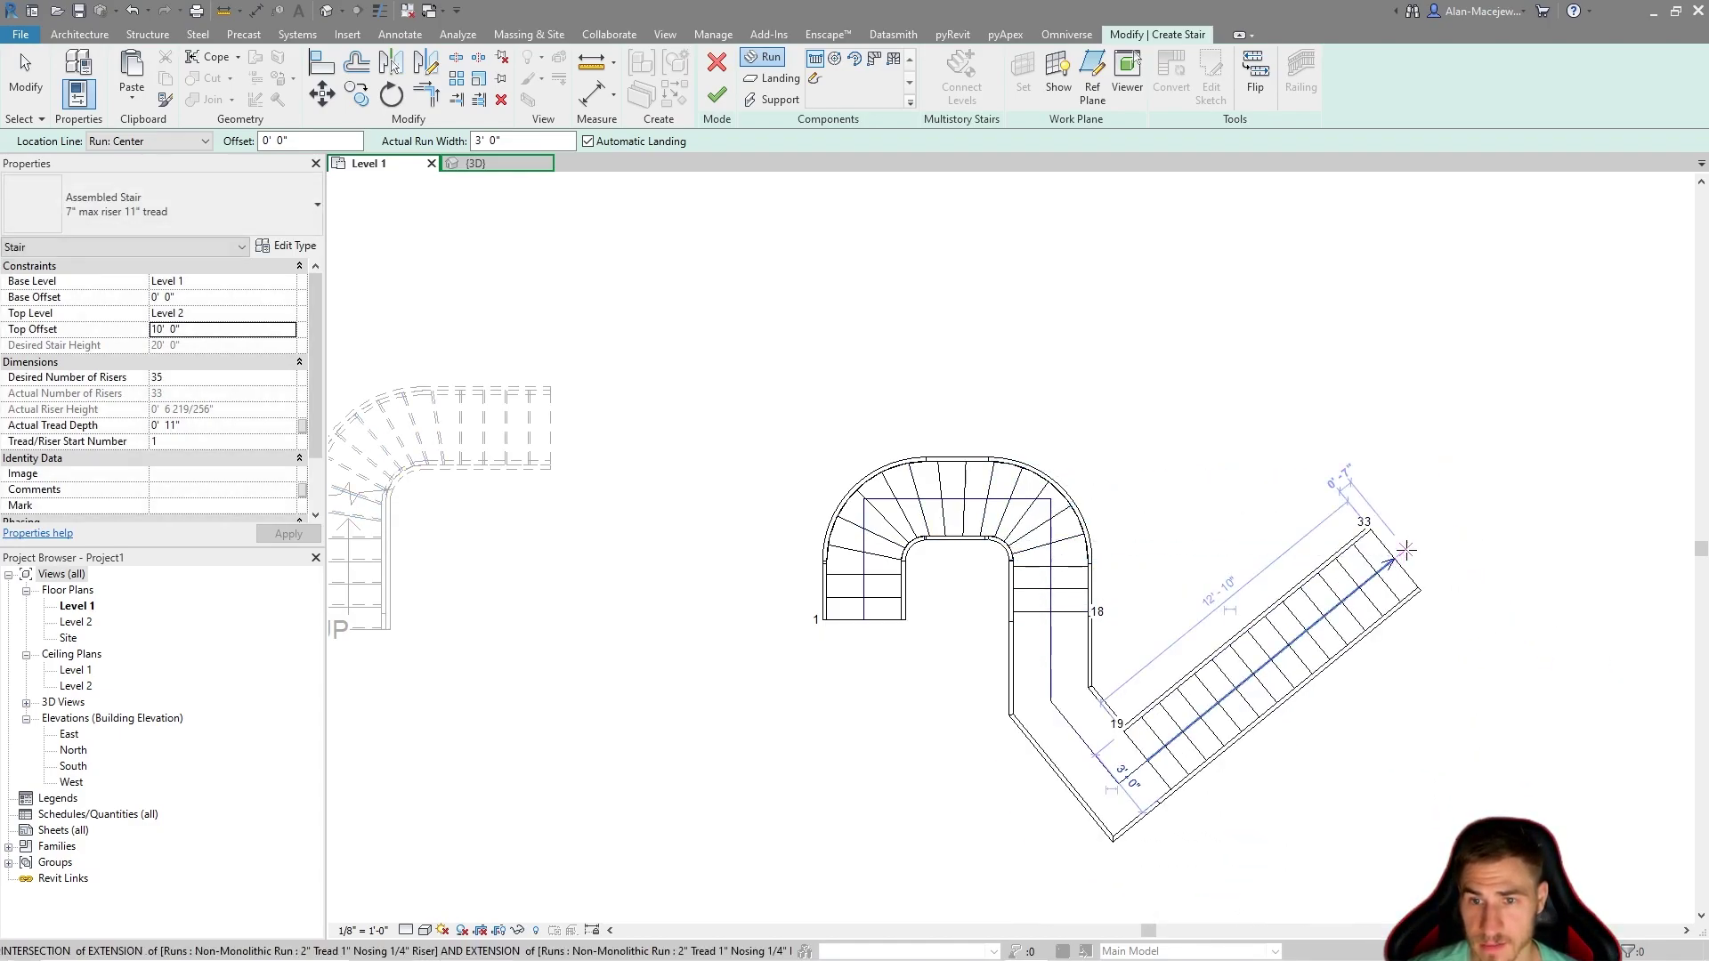
key(Escape)
Extend the diagonal straight run by one tread and shift it to the right.
click(1436, 521)
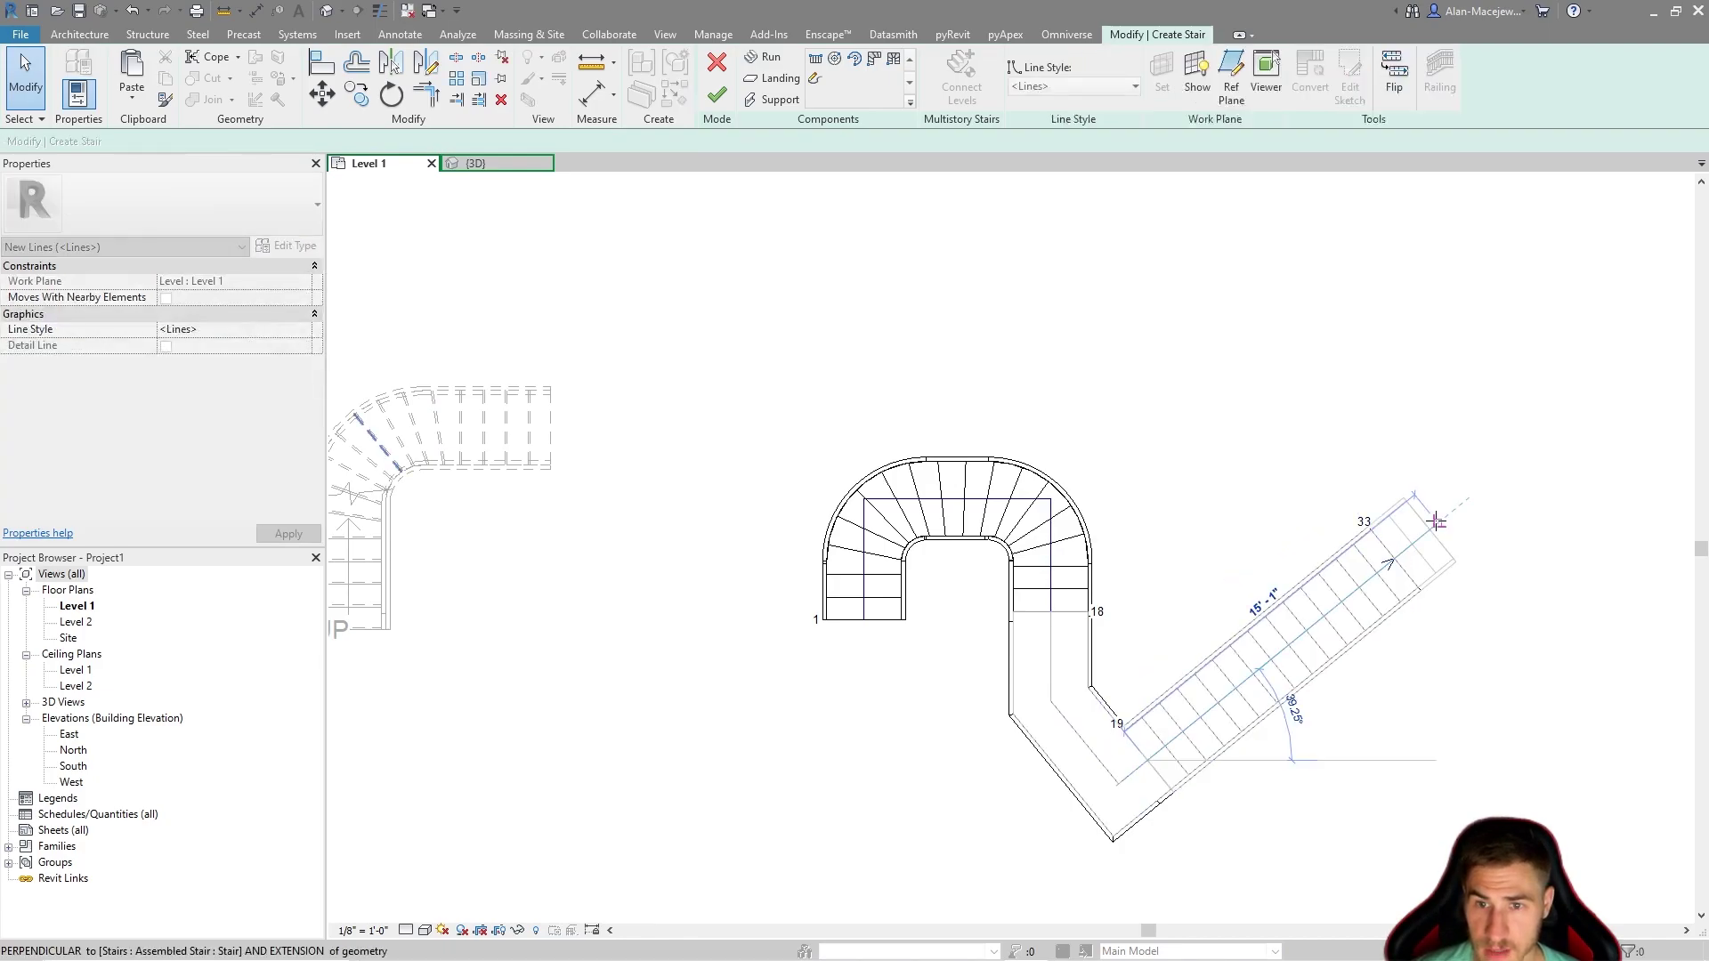
click(1454, 543)
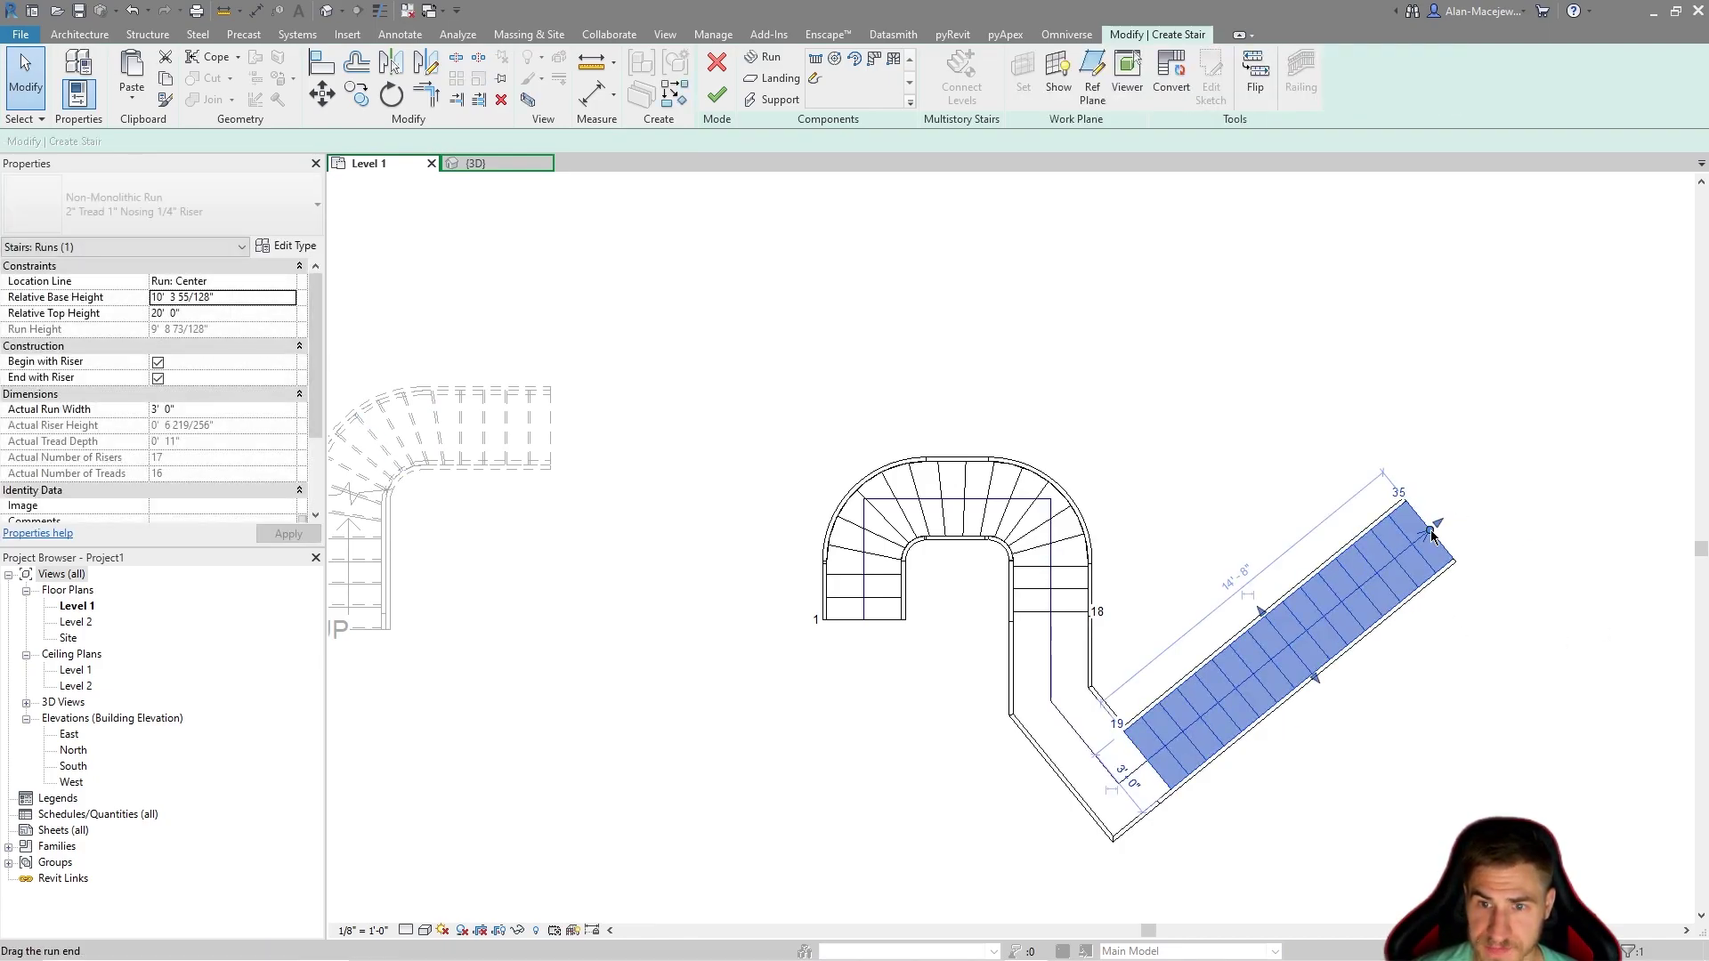
drag(1431, 532, 1450, 517)
click(1330, 485)
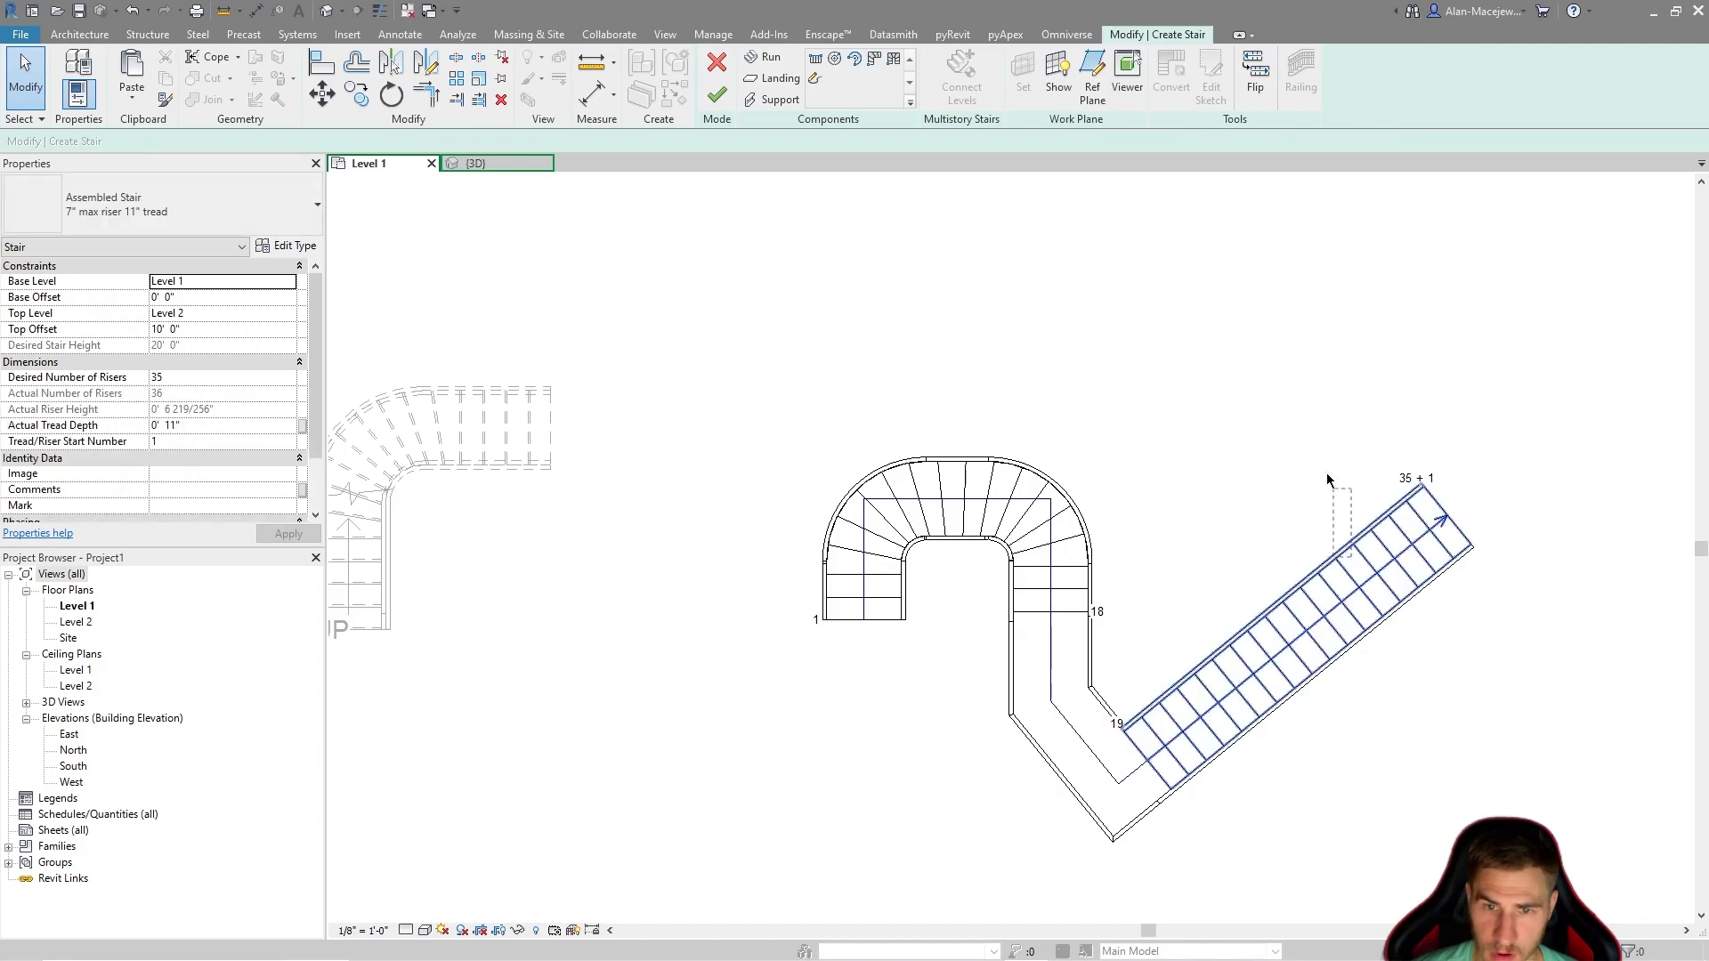
drag(1344, 583, 1194, 362)
click(1194, 362)
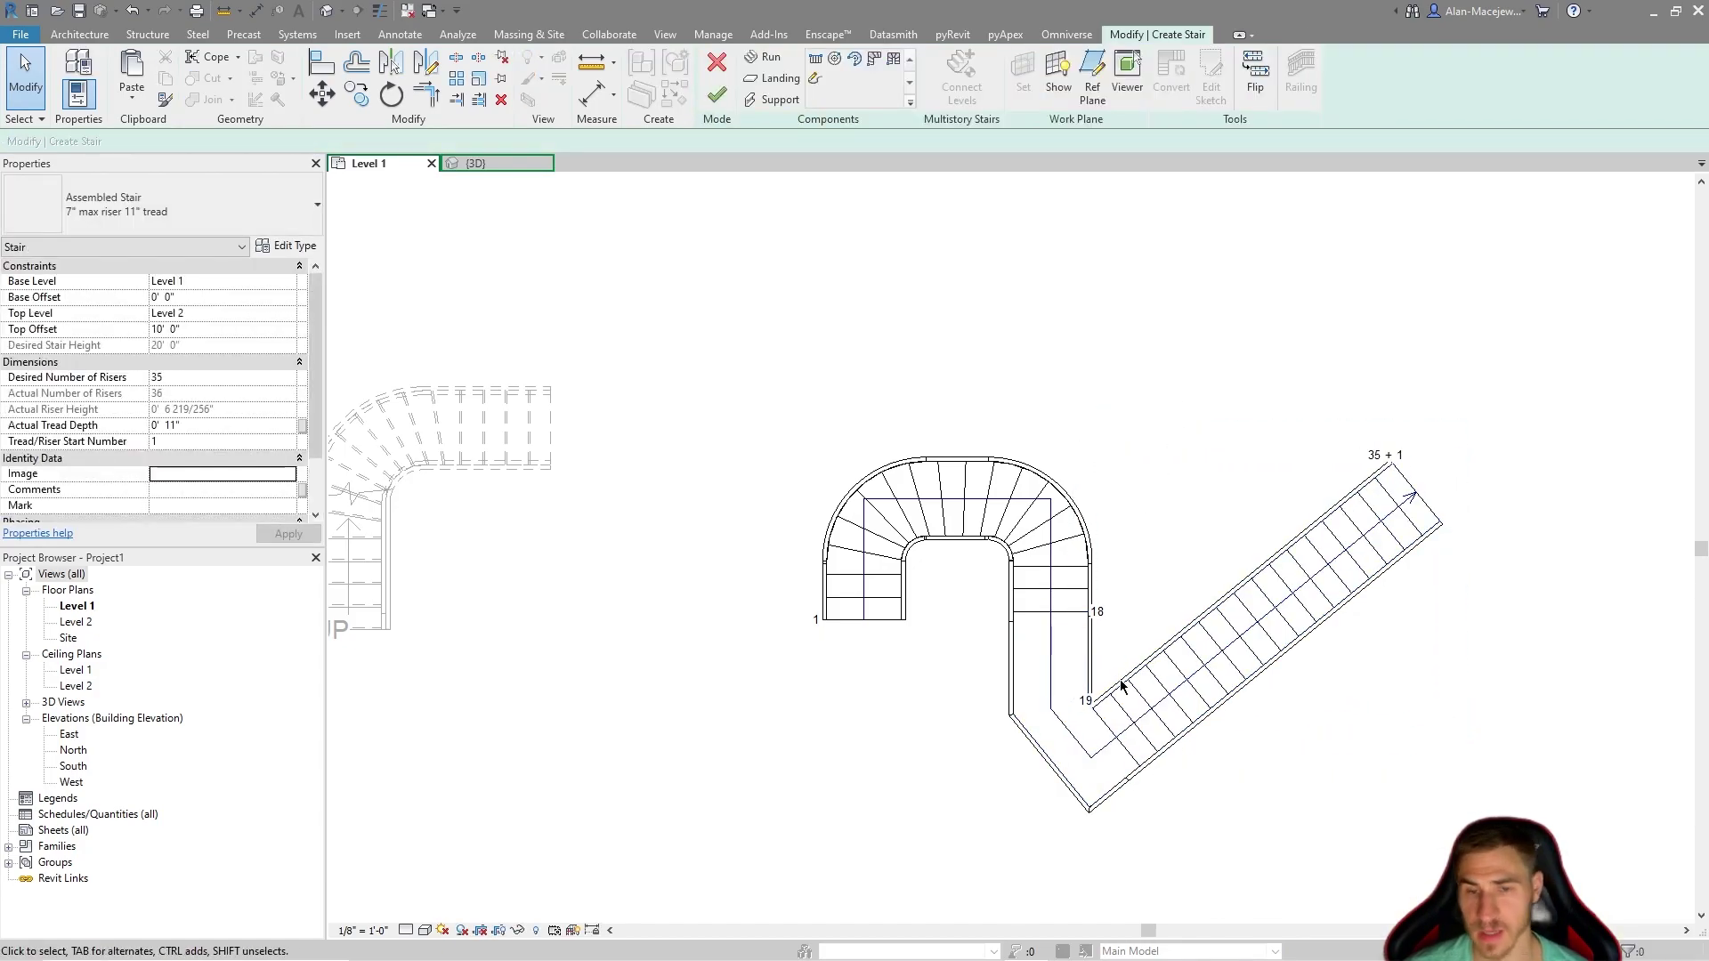
click(1053, 602)
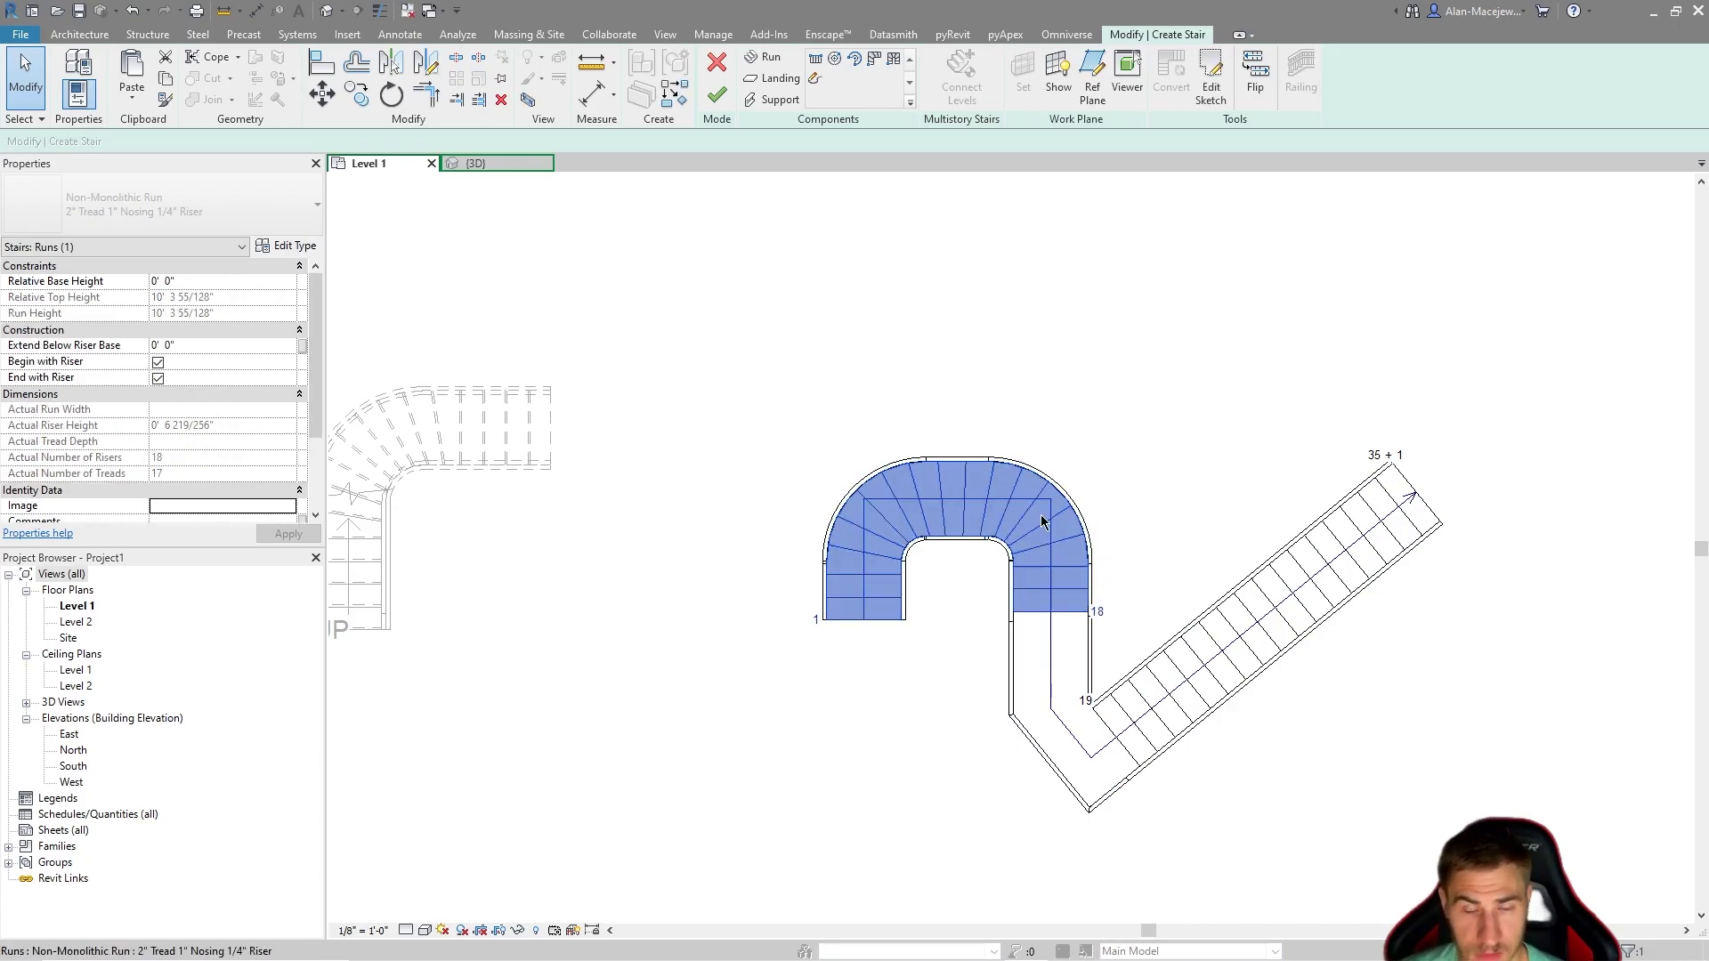
click(1159, 416)
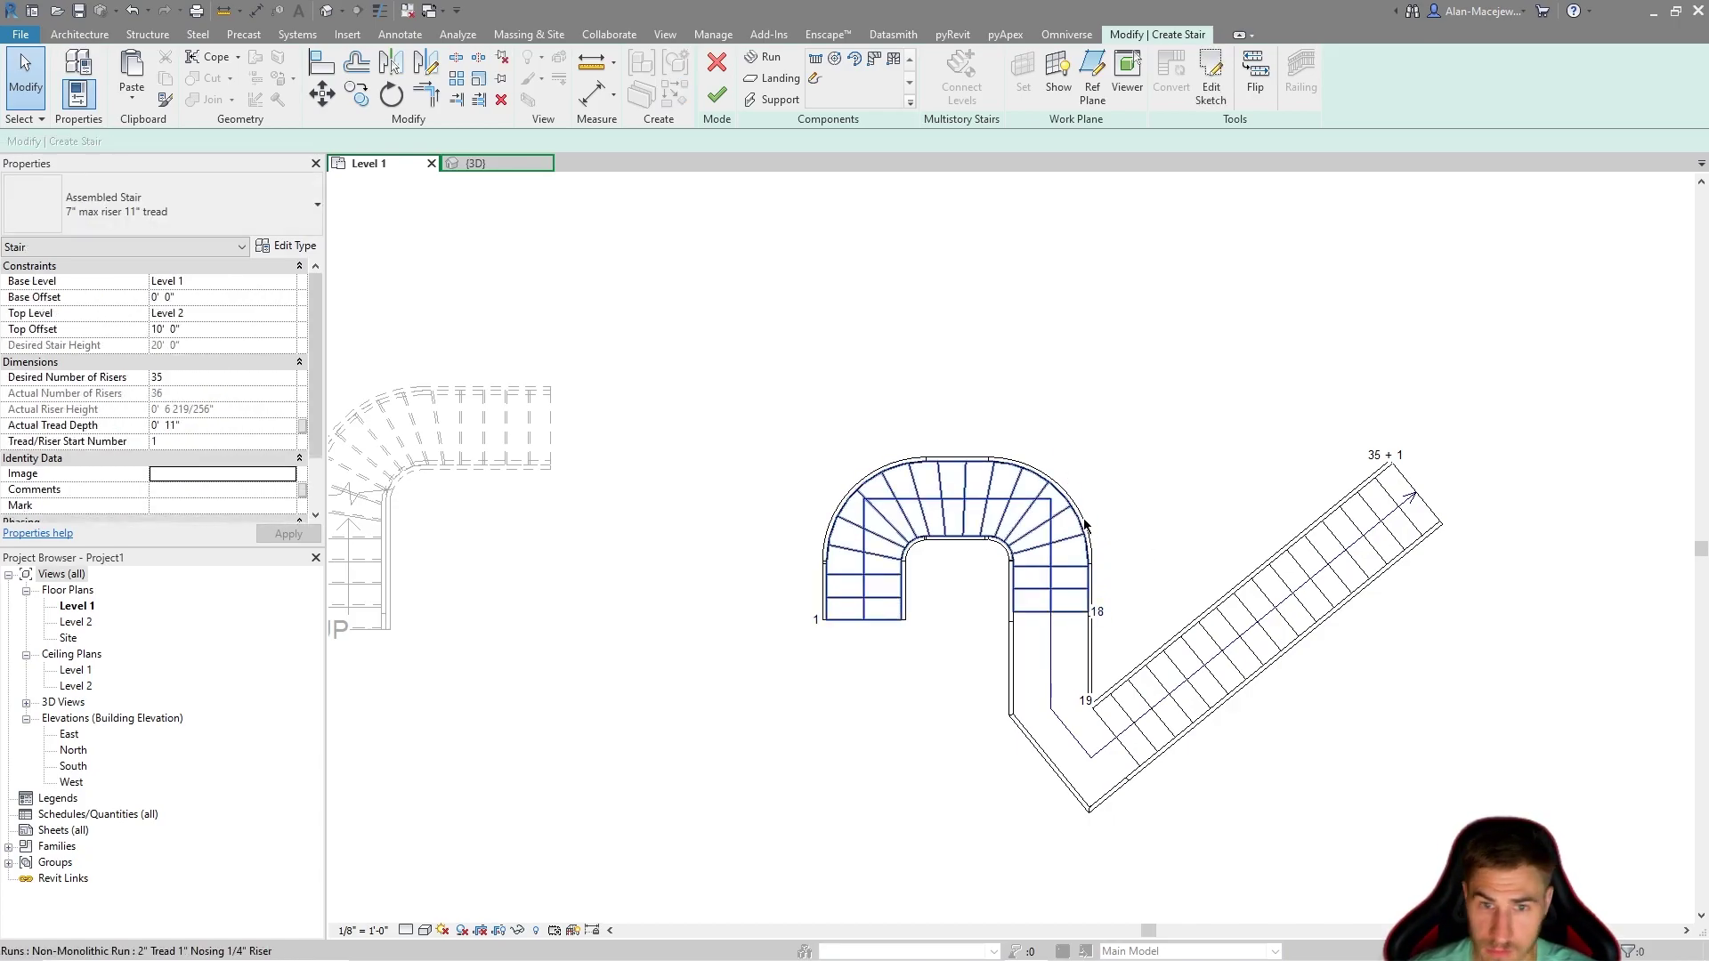
drag(1243, 647, 1288, 664)
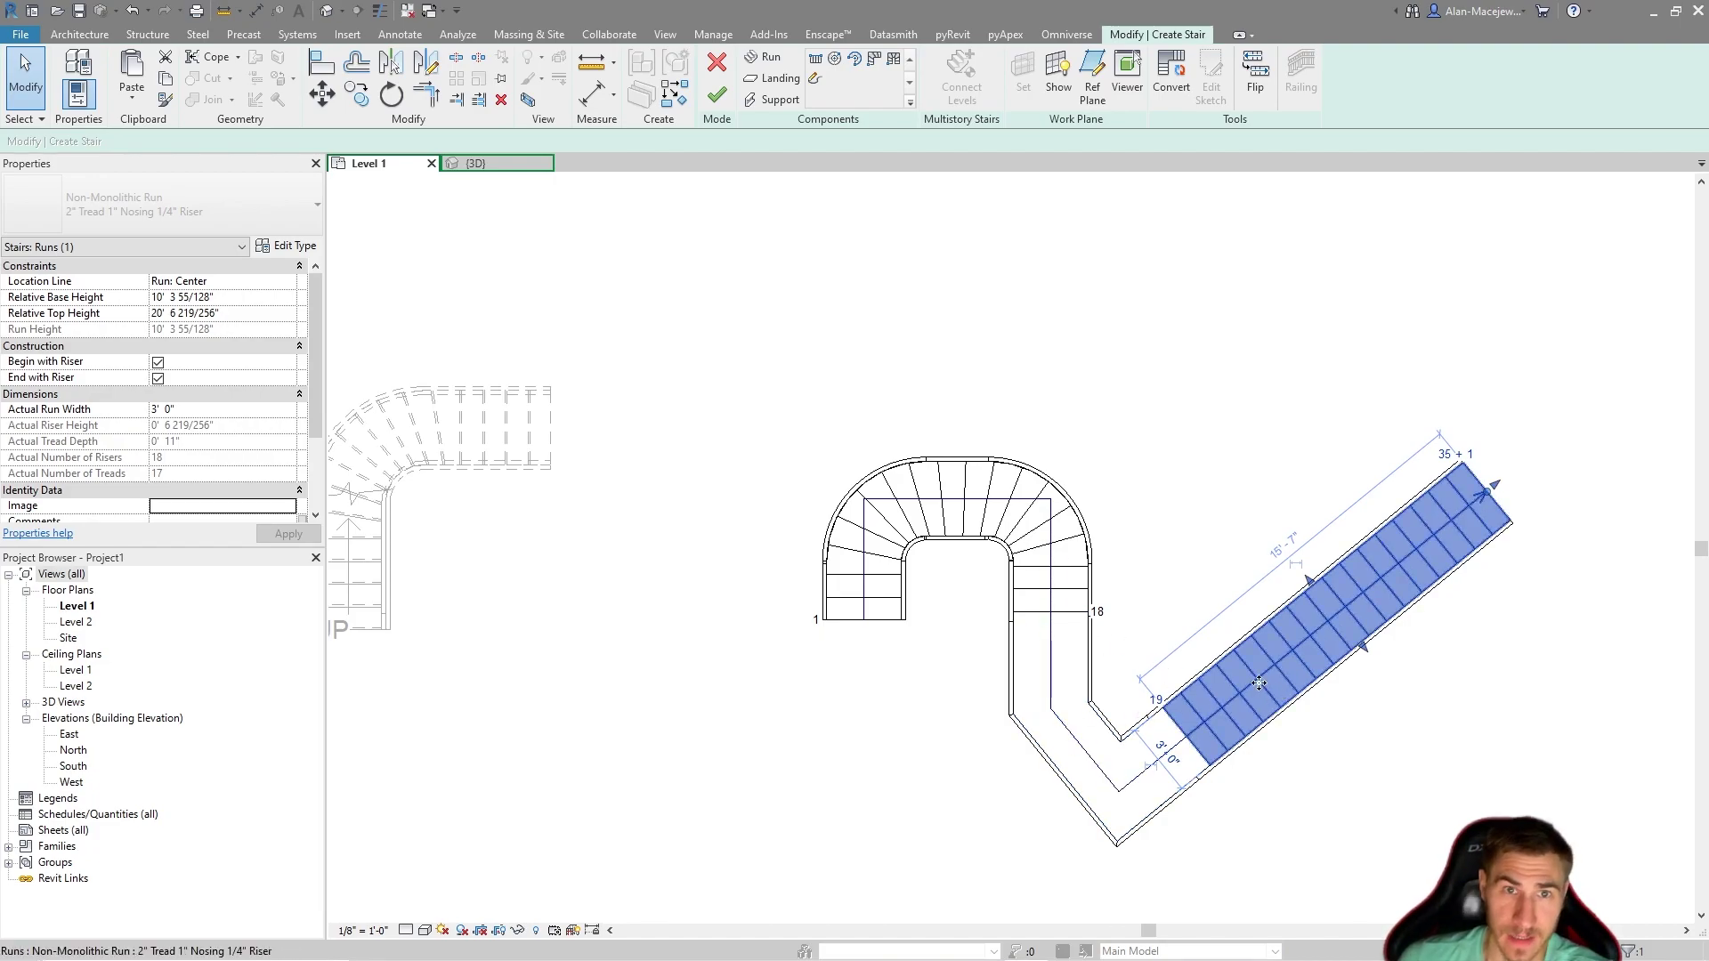
click(1093, 693)
Delete the connecting landing, then move and rotate the straight run more steeply.
click(1090, 654)
key(Delete)
click(1265, 700)
drag(1266, 700, 1253, 606)
key(r)
key(o)
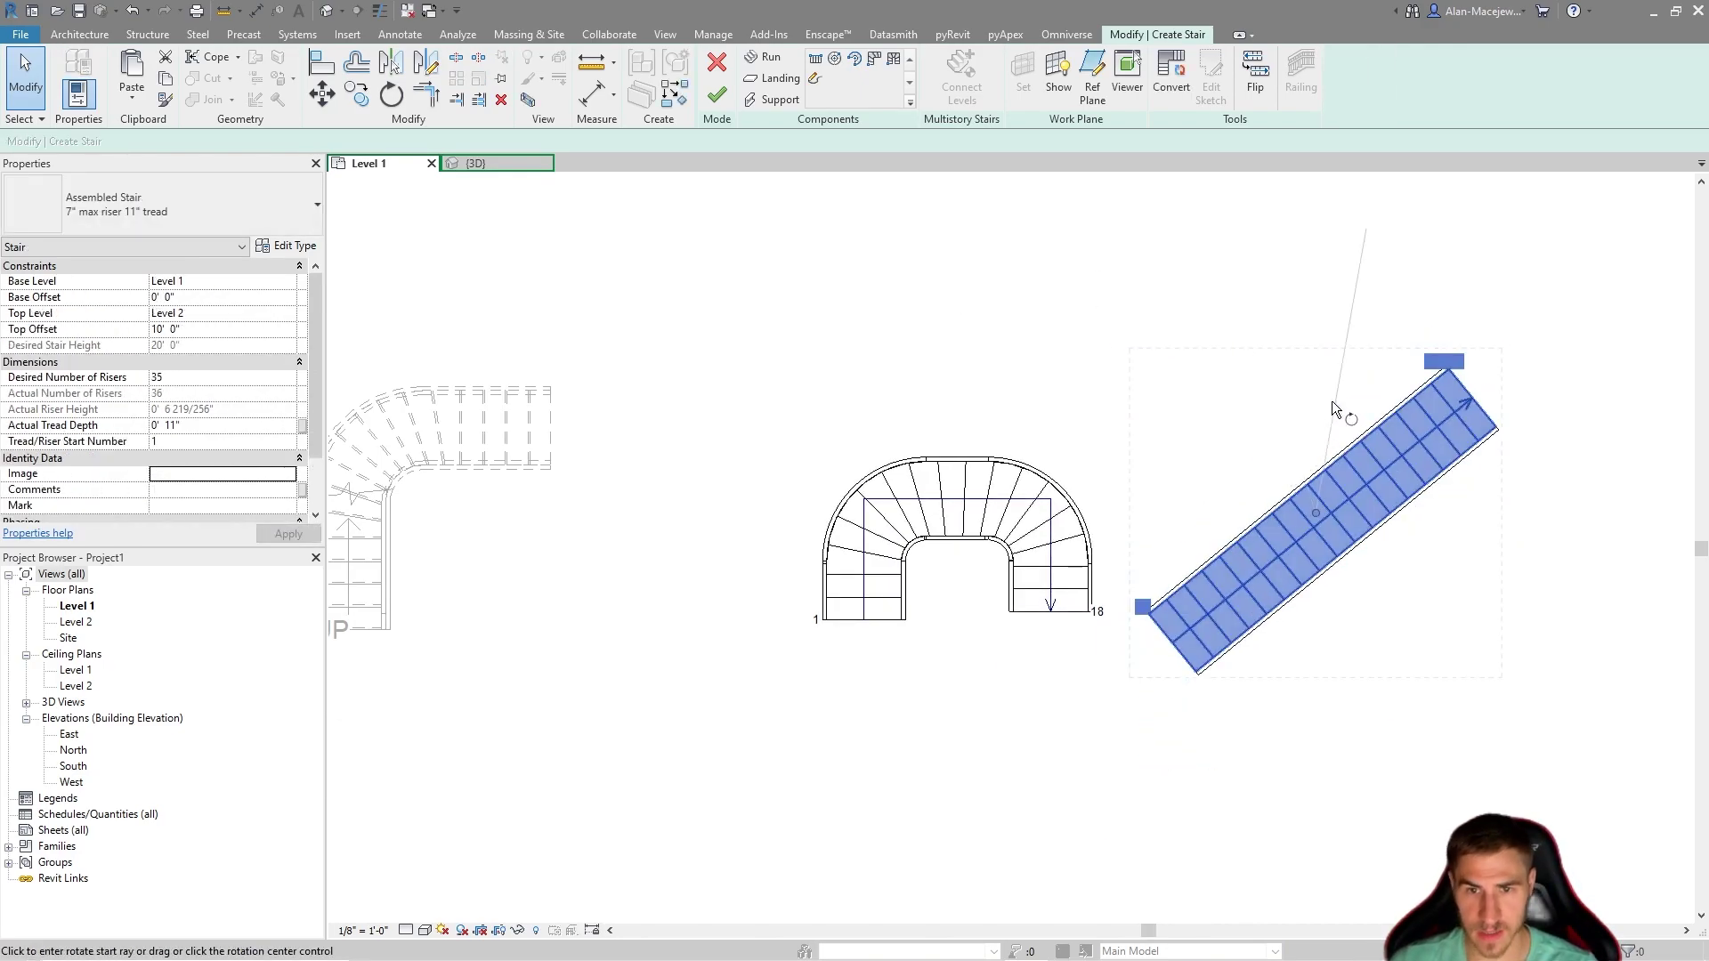
click(1333, 402)
click(1344, 589)
drag(1318, 570, 1268, 577)
Rebuild a landing joining the U-shaped run to the straight run, reaching riser 36.
click(780, 82)
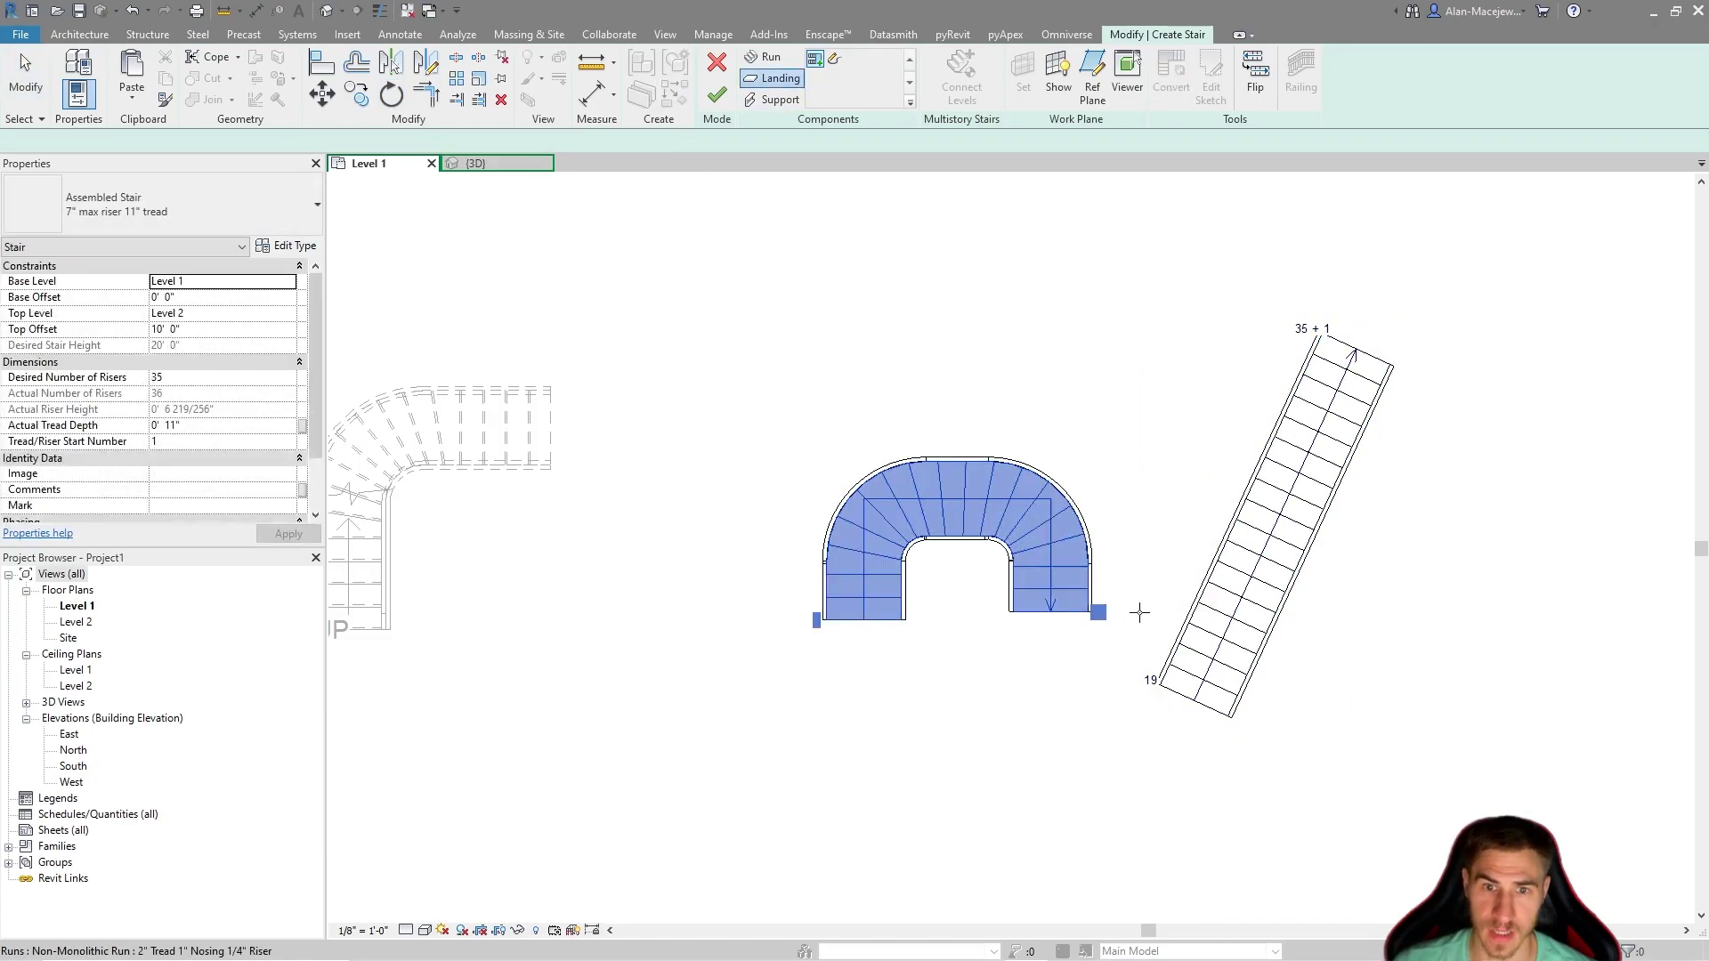
click(1082, 575)
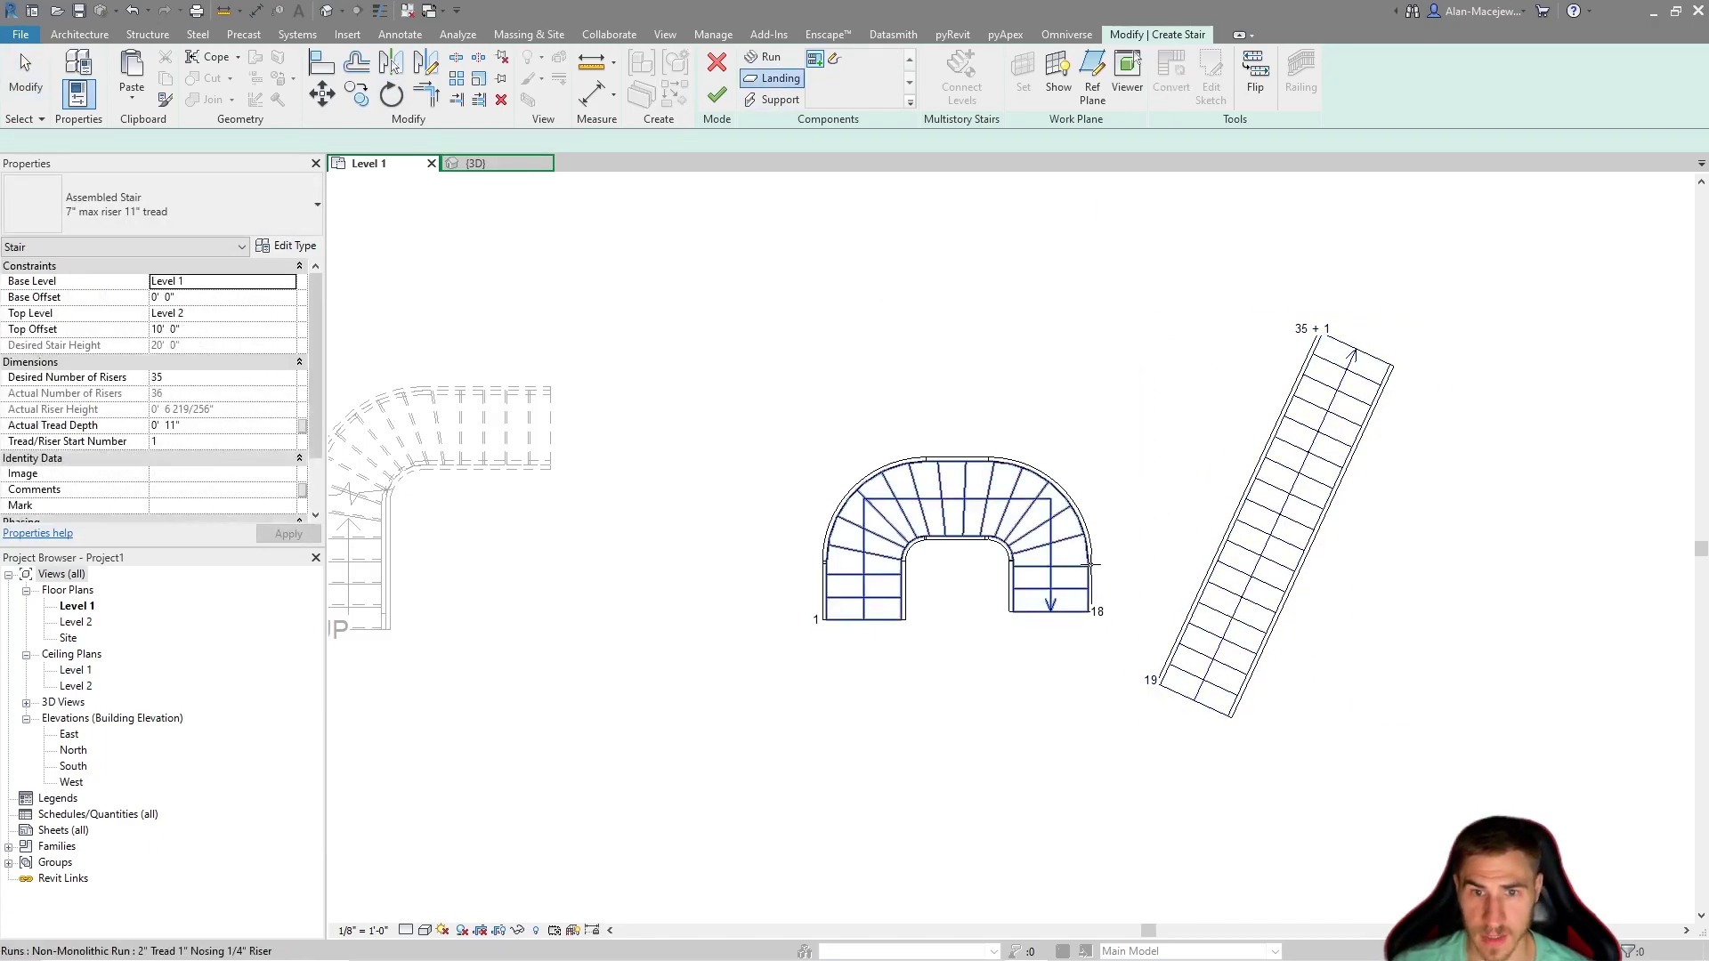
click(1278, 603)
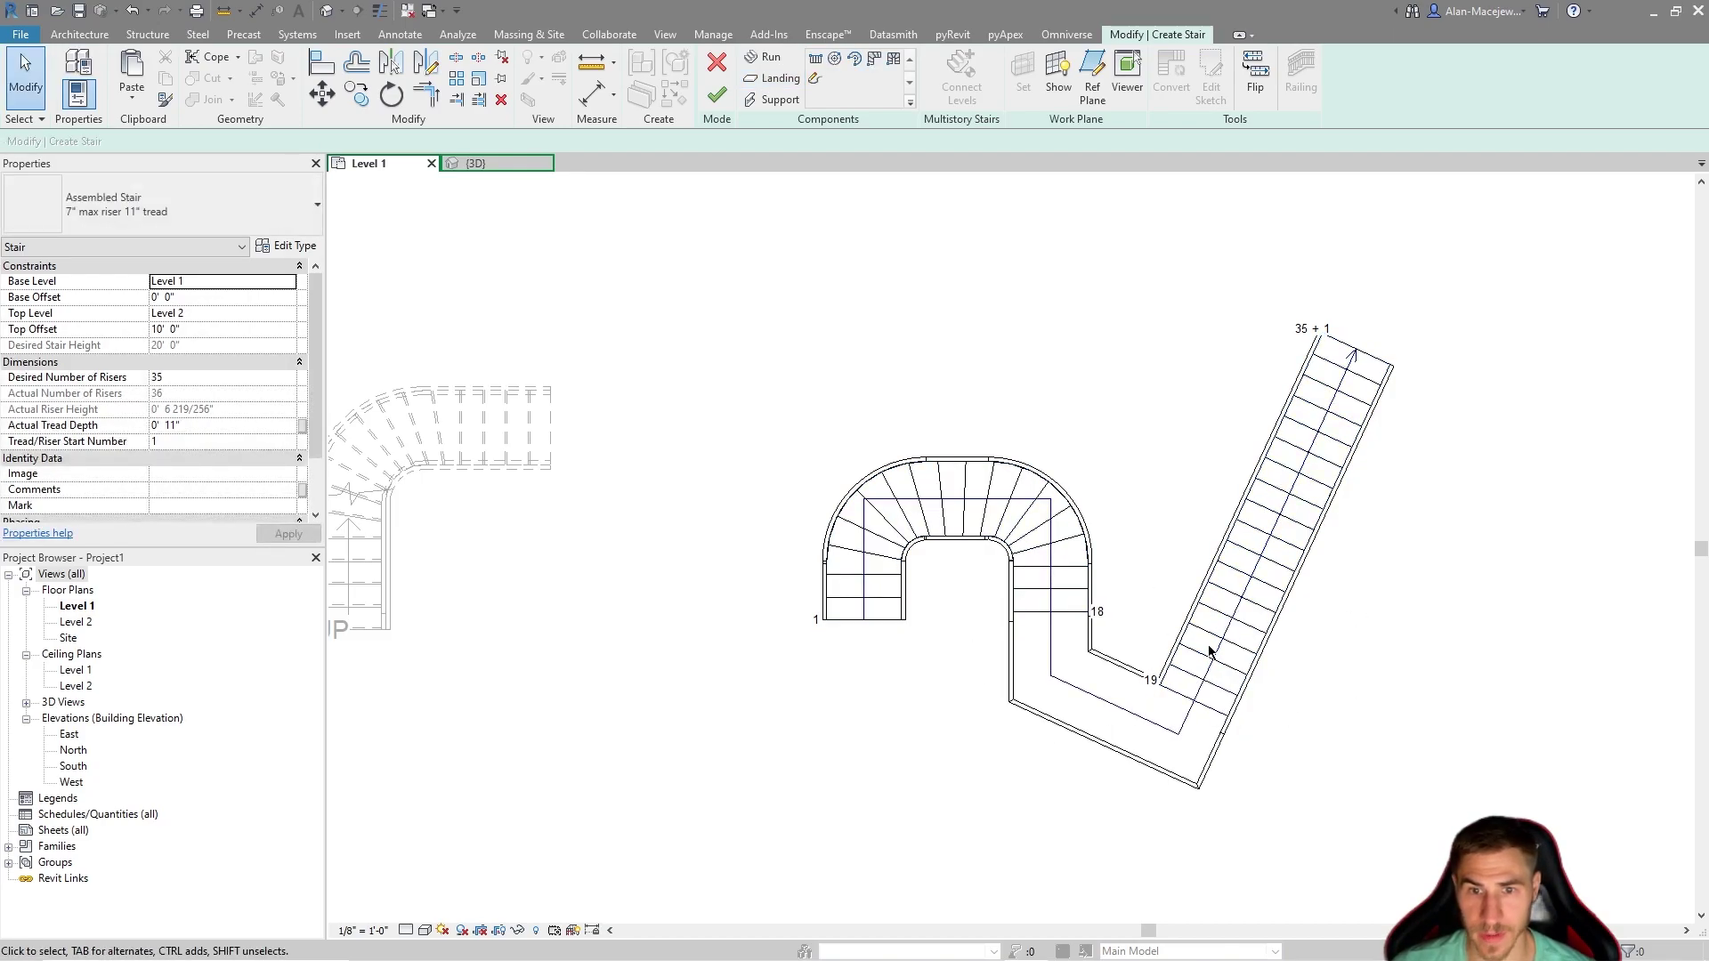
drag(1205, 657, 1162, 641)
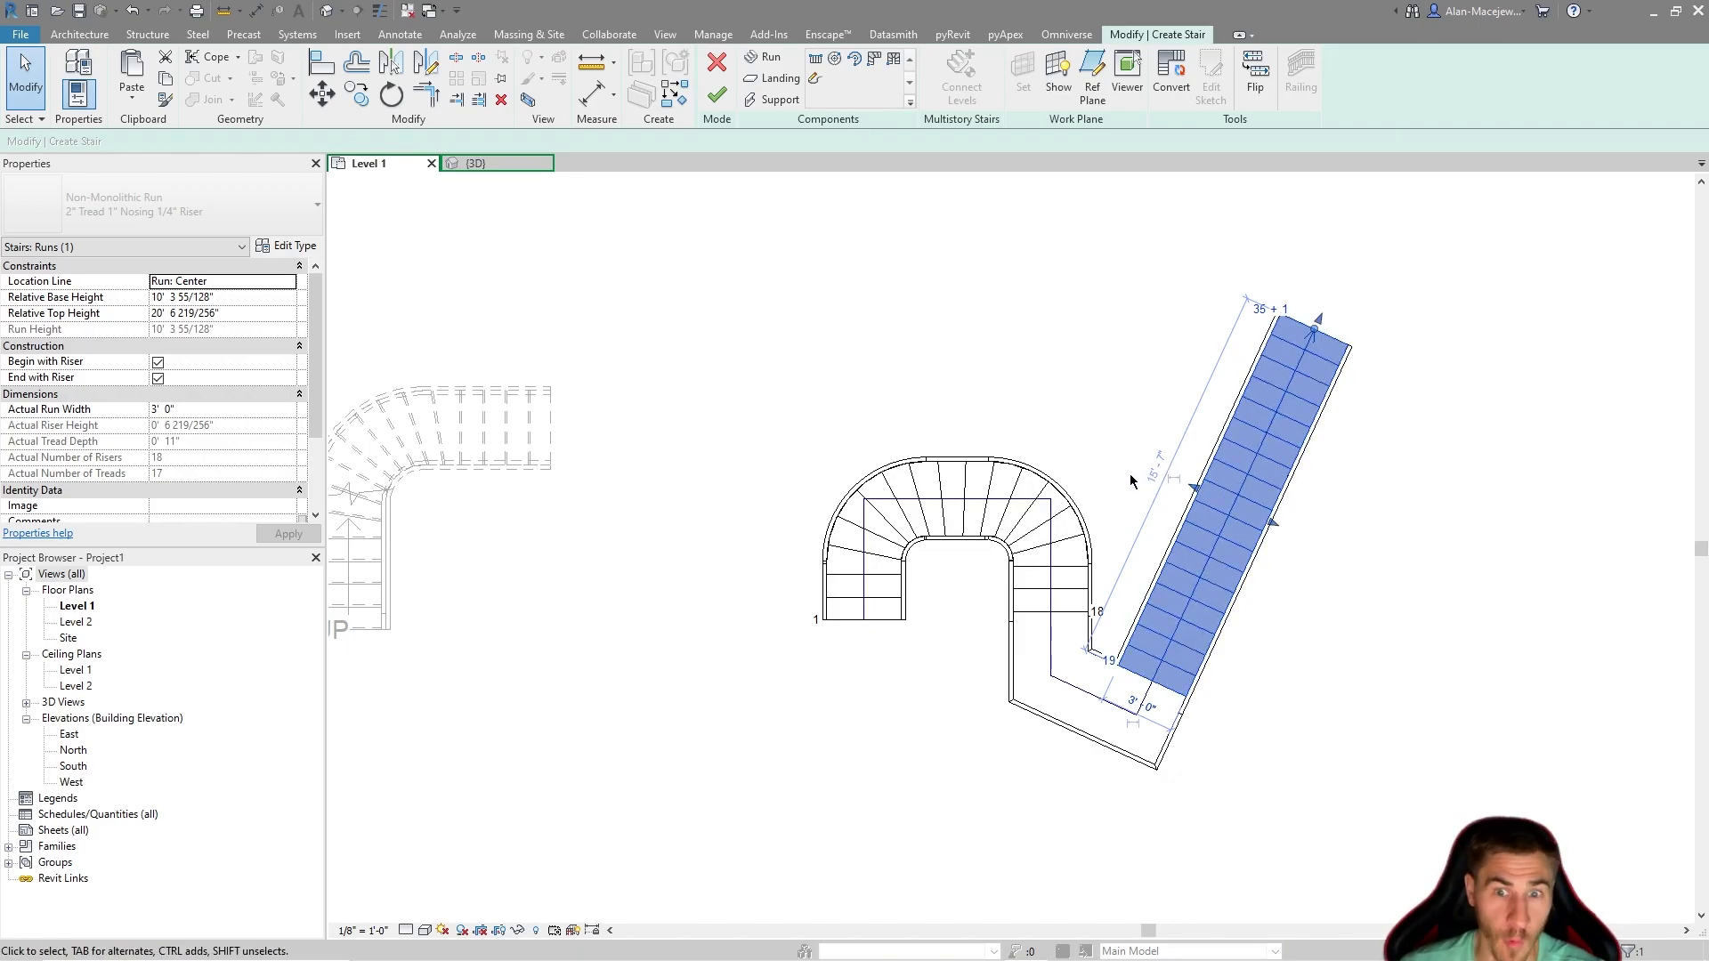
click(899, 267)
middle_drag(496, 461, 641, 438)
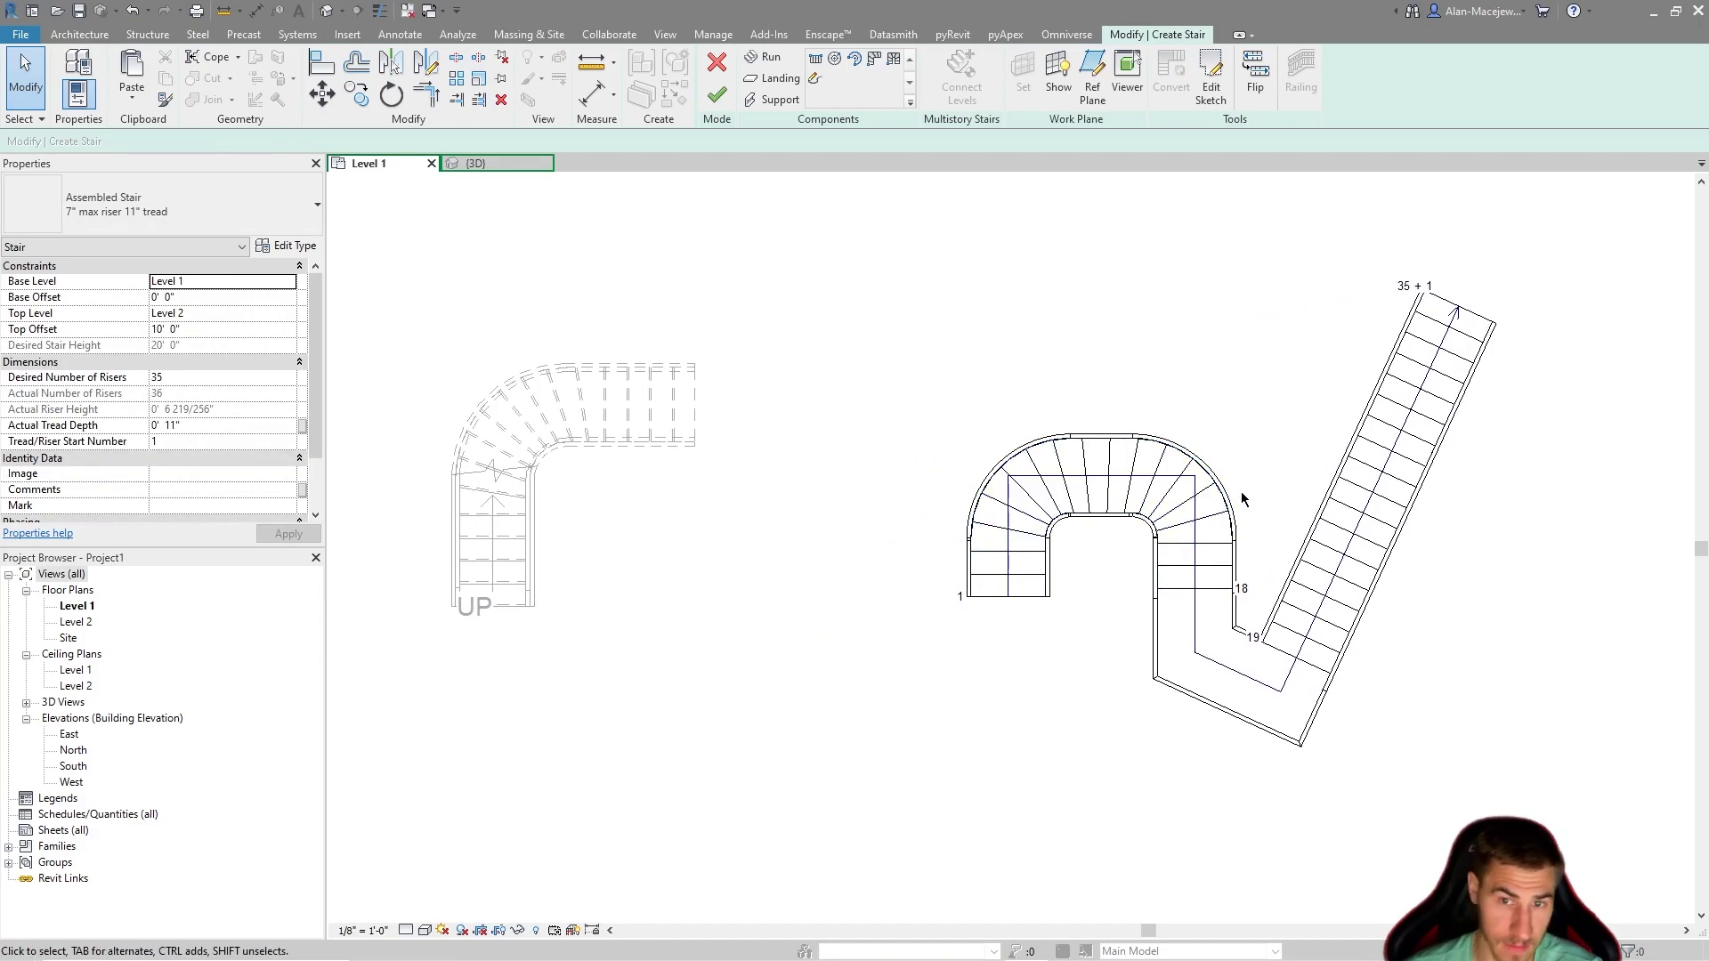